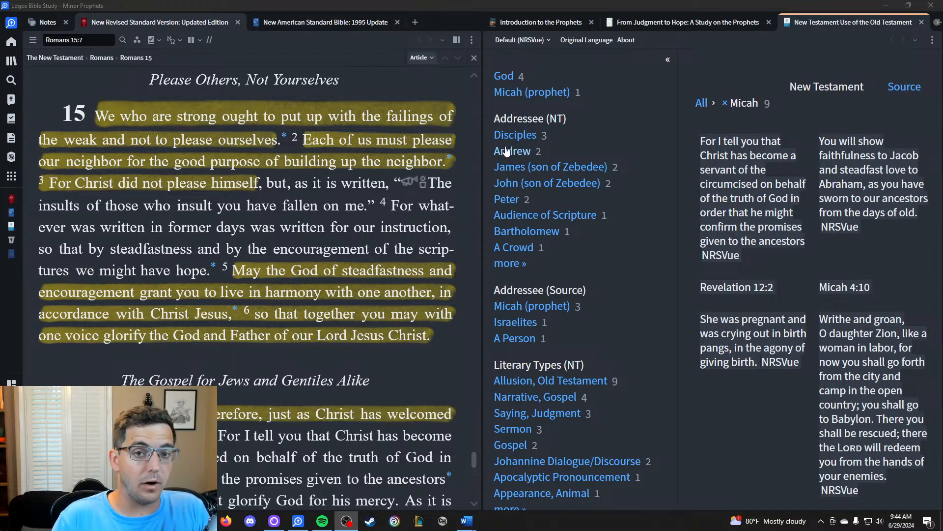
Bring up the Minor Prophets class folder, reposition its window over the Bible study, and open 01 - Minor Prophets Syllabus.
click(202, 520)
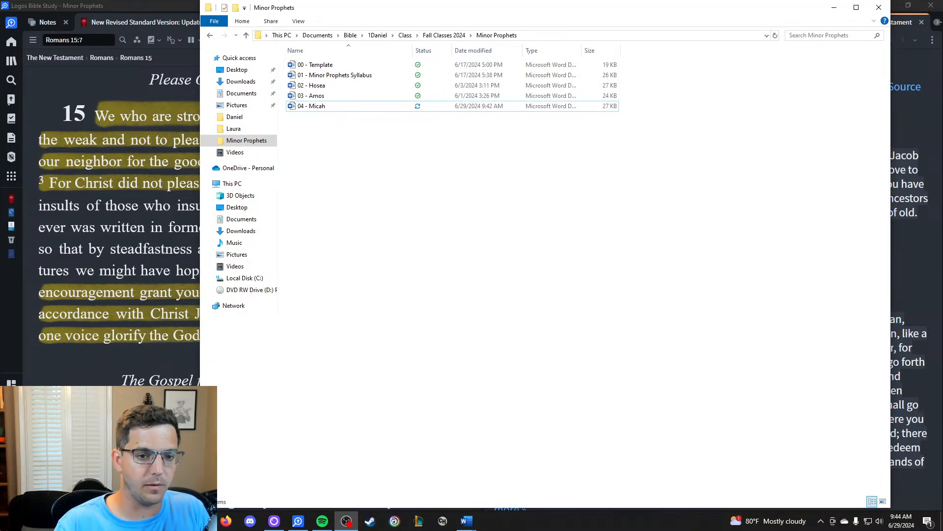
drag(447, 14, 456, 23)
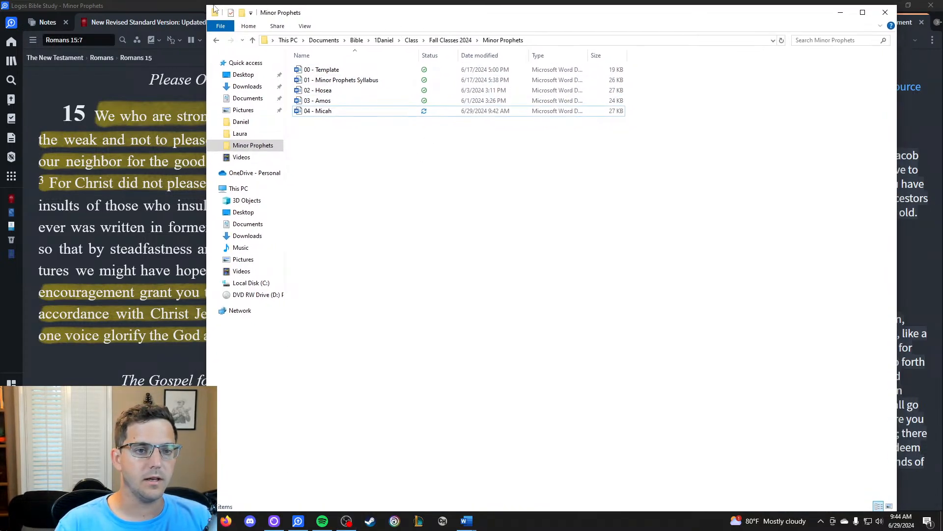
drag(208, 5, 400, 139)
drag(585, 151, 501, 37)
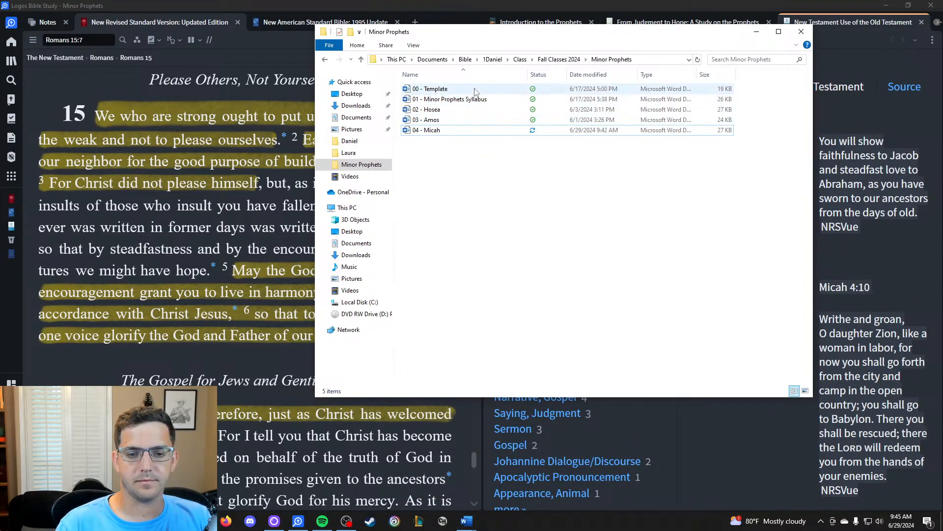
double_click(478, 100)
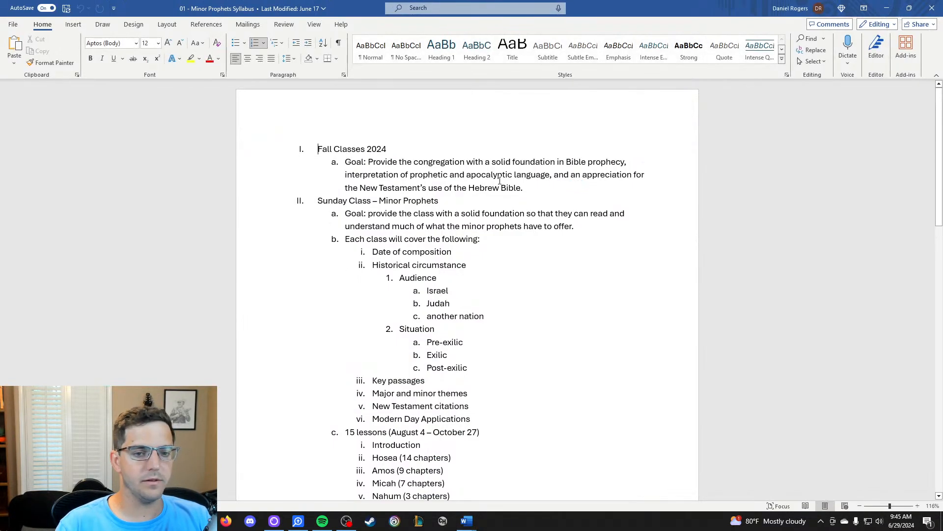
Examine the syllabus outline, covering the class goals, the topics for each class, and the list of lessons.
scroll(504, 188, down, 3)
scroll(504, 189, up, 3)
scroll(502, 188, down, 1)
scroll(502, 187, up, 1)
scroll(481, 166, down, 4)
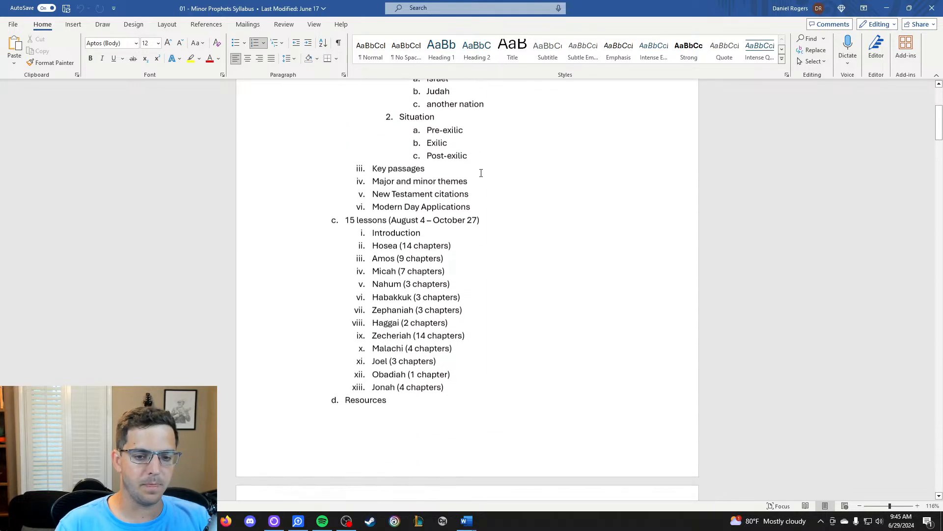
drag(373, 145, 453, 194)
click(562, 138)
scroll(408, 125, down, 1)
scroll(410, 119, up, 1)
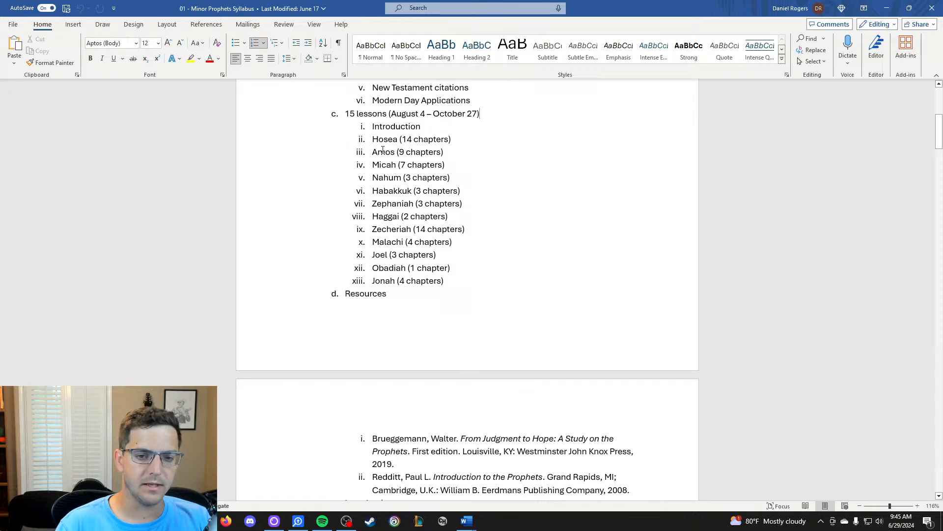
Examine the order of the prophets in the lesson list by highlighting groups such as Hosea to Micah and Joel to Jonah.
drag(372, 140, 450, 268)
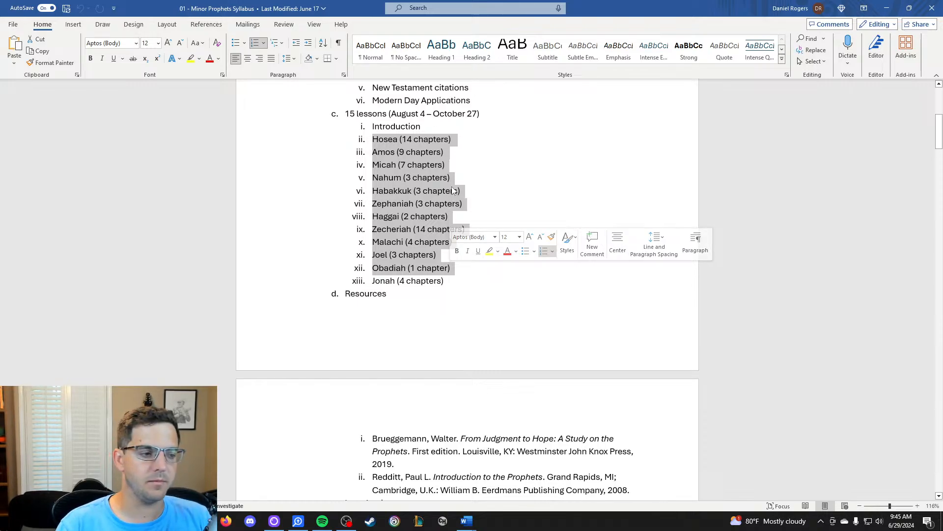
click(403, 178)
drag(371, 139, 443, 166)
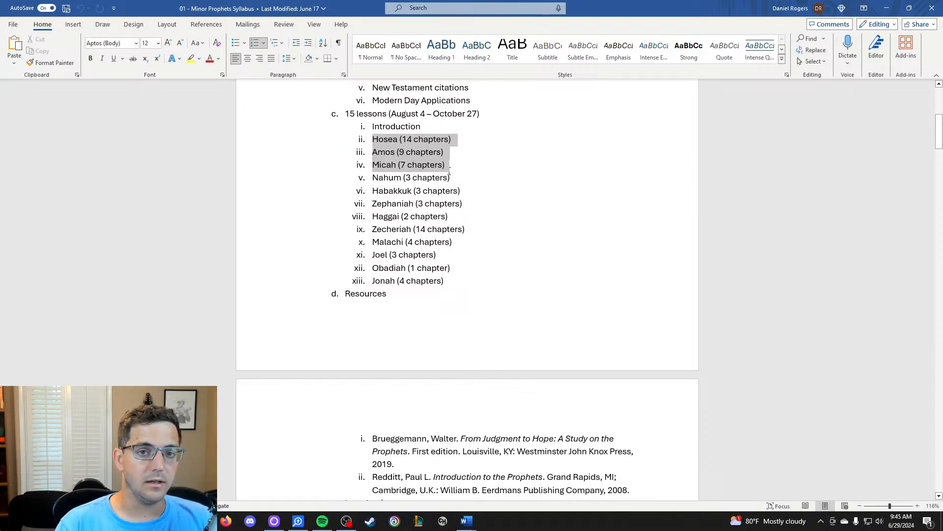
click(497, 113)
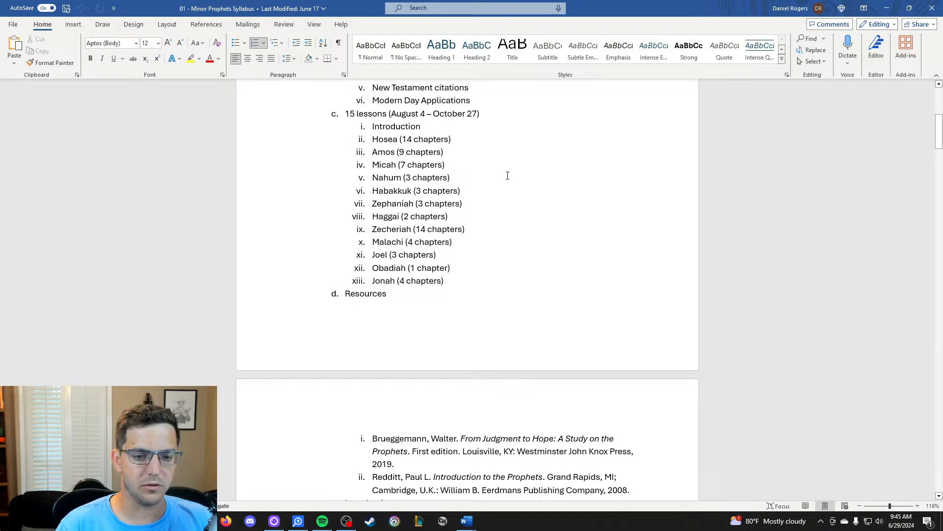
drag(383, 136, 466, 276)
click(531, 174)
drag(382, 257, 473, 286)
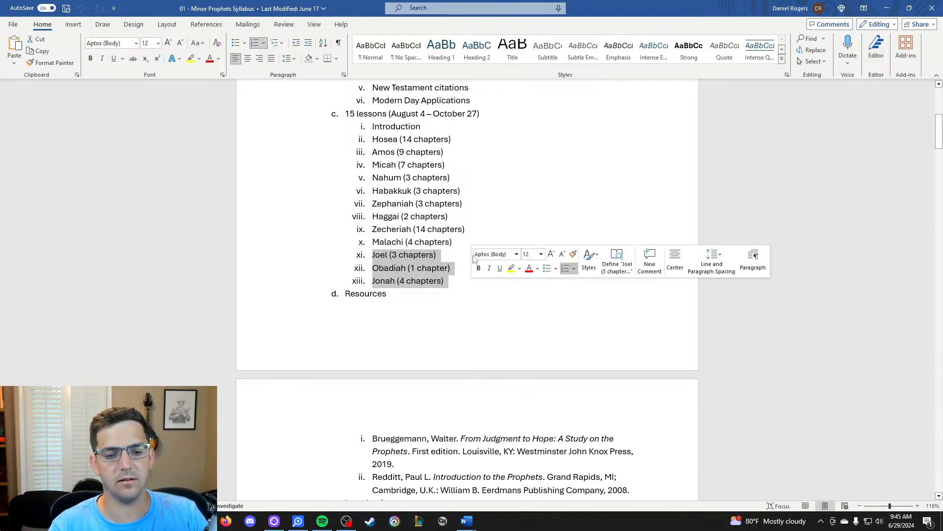
click(501, 229)
scroll(505, 226, down, 4)
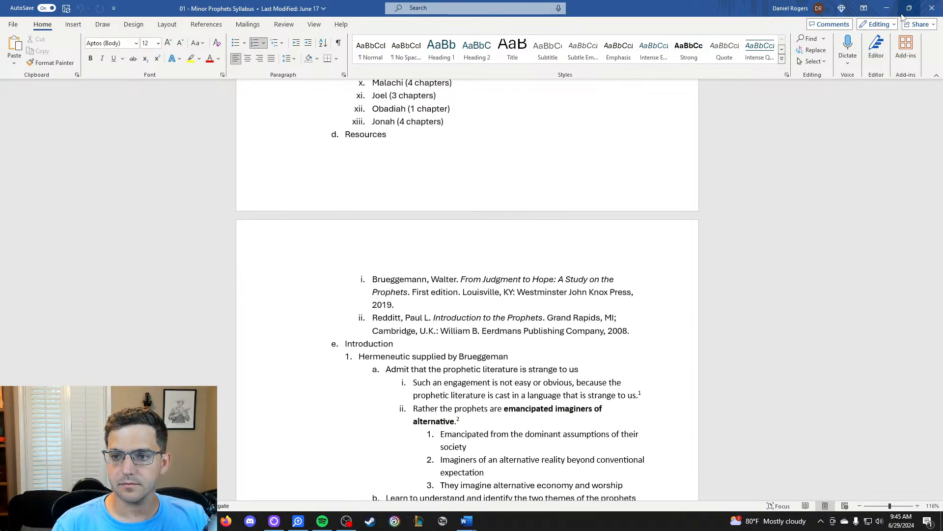
Put the syllabus away, open the 02 - Hosea document from the folder, look through its outline, and minimize it.
click(888, 8)
double_click(447, 111)
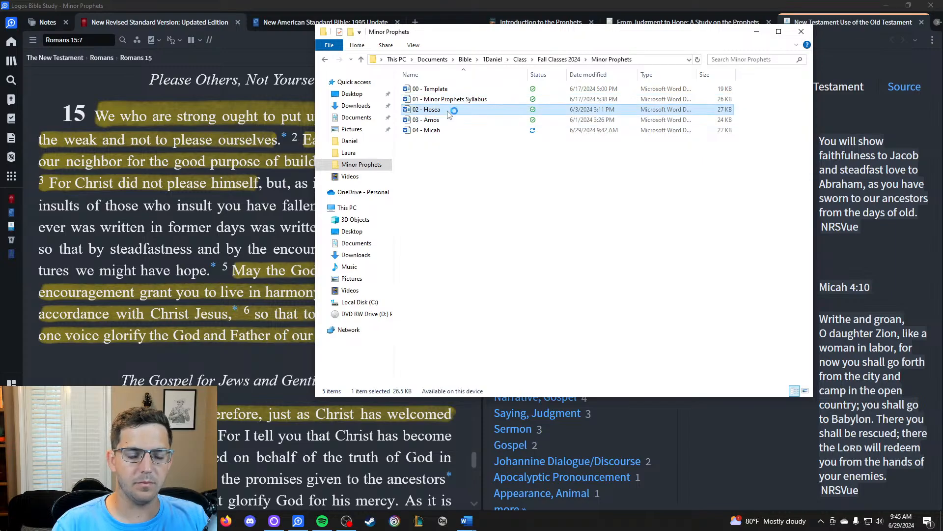
scroll(516, 248, up, 15)
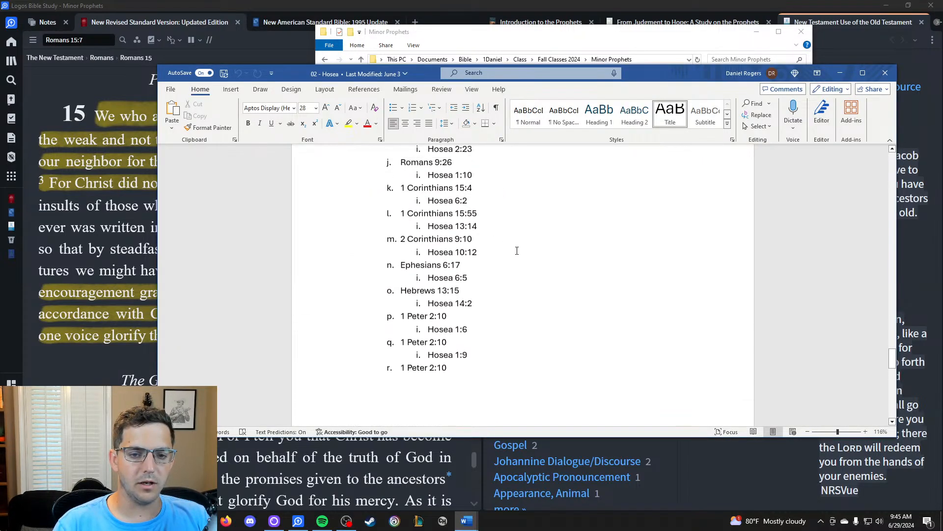
scroll(666, 261, up, 15)
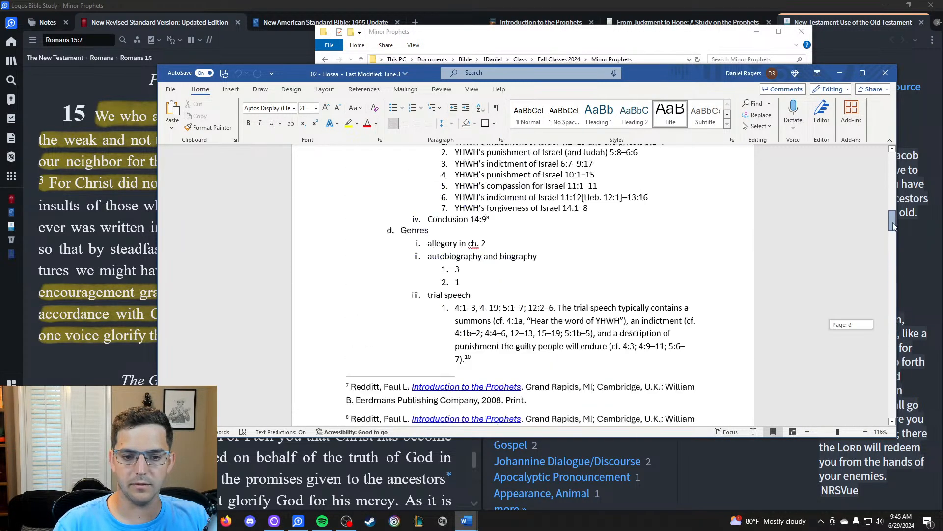
scroll(667, 261, down, 10)
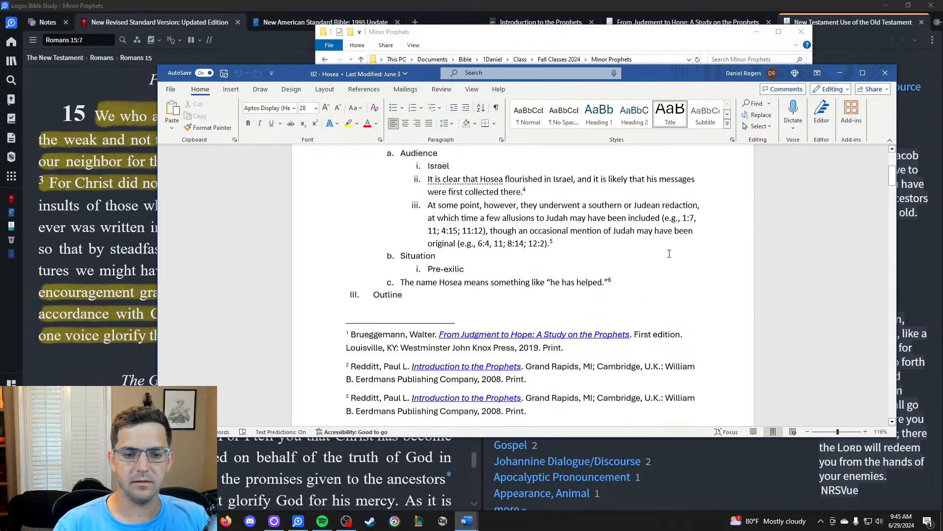
click(840, 73)
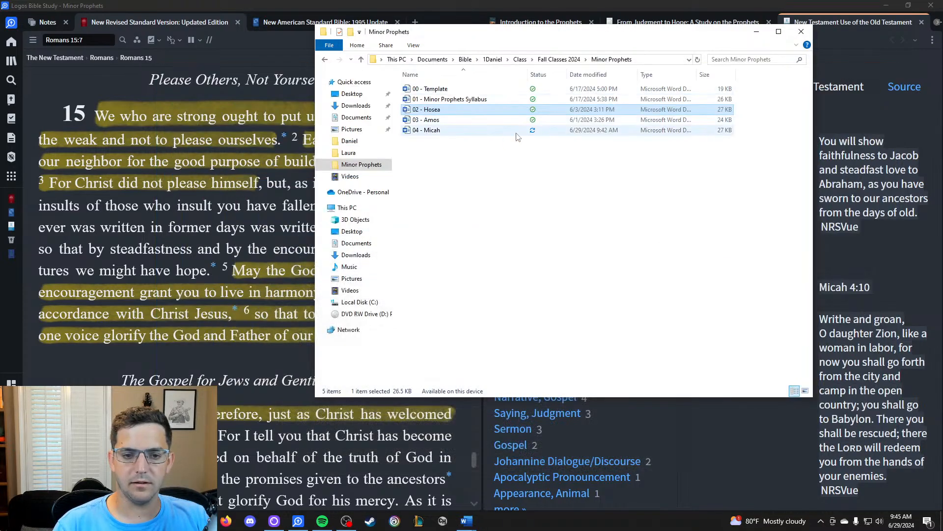
Open the 04 - Micah document and highlight its New Testament citations from Matthew 2:6 through Revelation 12:2.
click(432, 120)
double_click(432, 130)
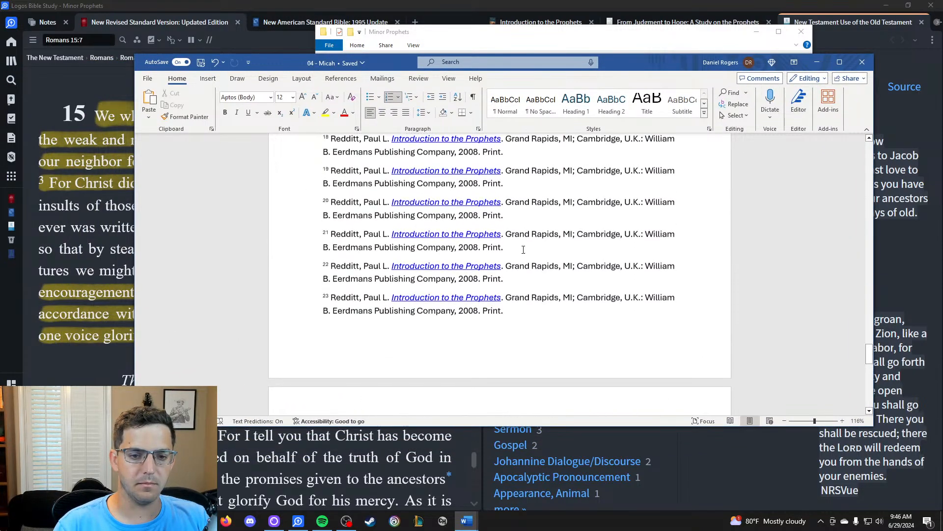
scroll(524, 228, down, 6)
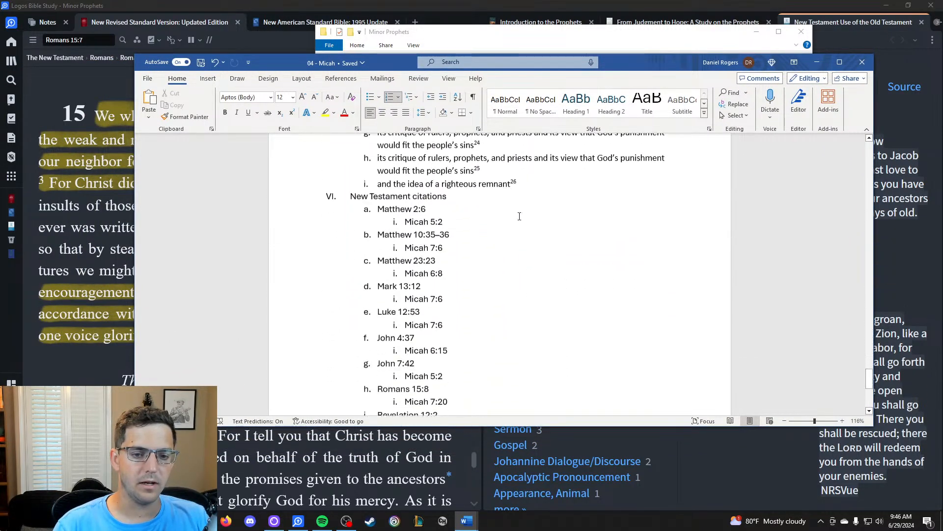
drag(368, 186, 462, 235)
key(ctrl+z)
click(464, 221)
drag(382, 180, 457, 375)
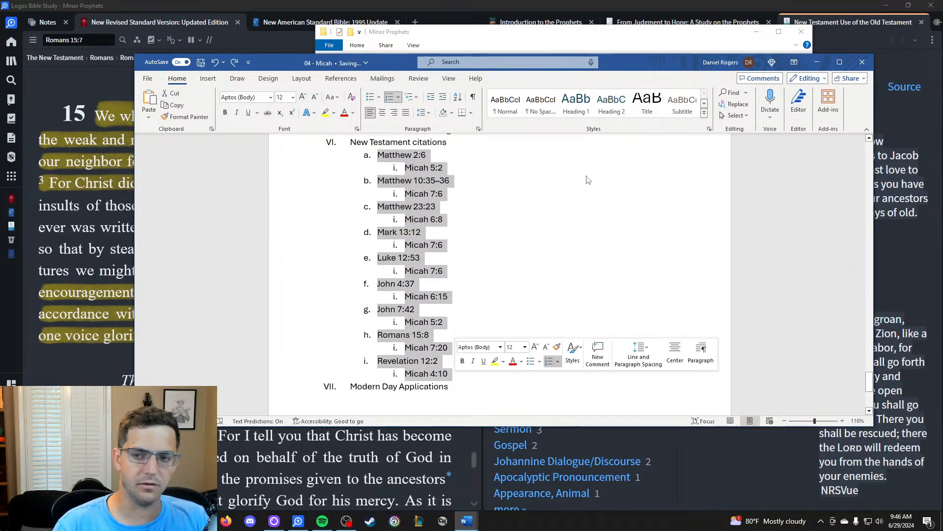
scroll(662, 232, up, 1)
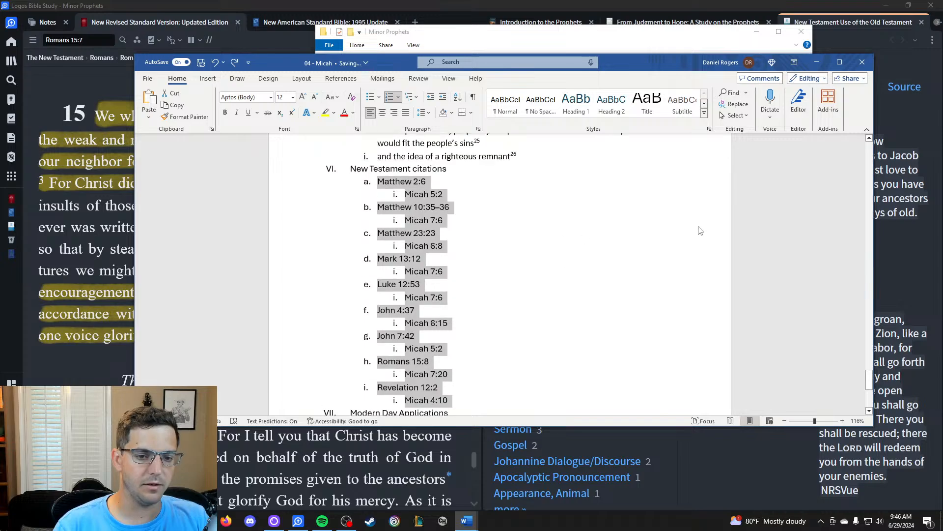
Return to the 04 - Micah document and search the new-document templates for "newsletter".
click(838, 37)
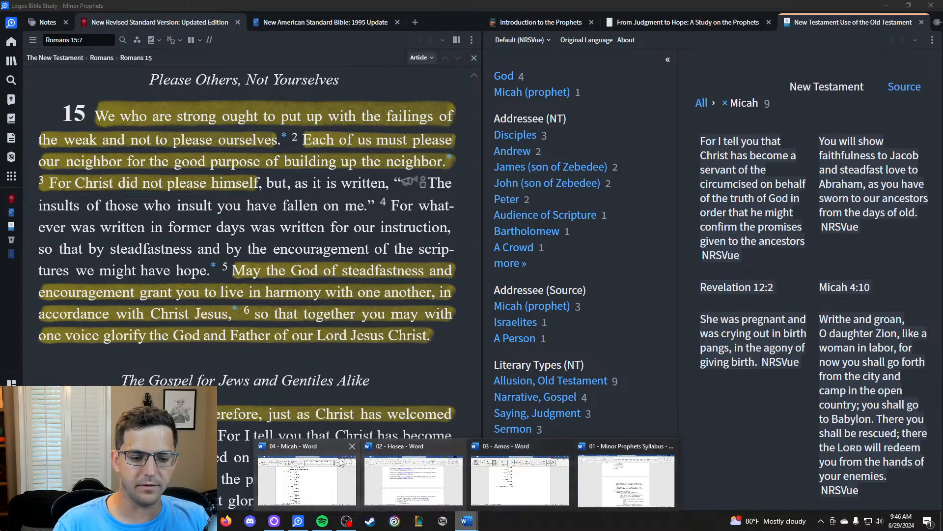
mouse_move(463, 492)
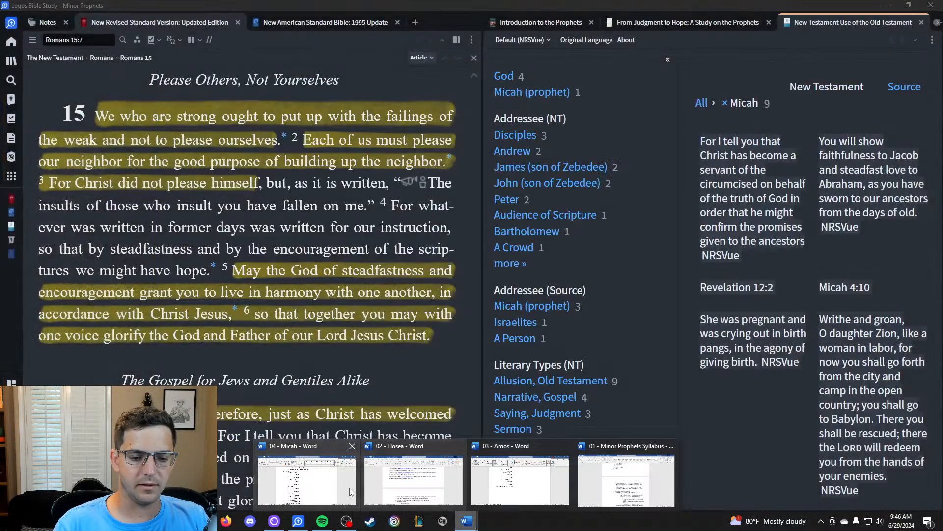
click(349, 487)
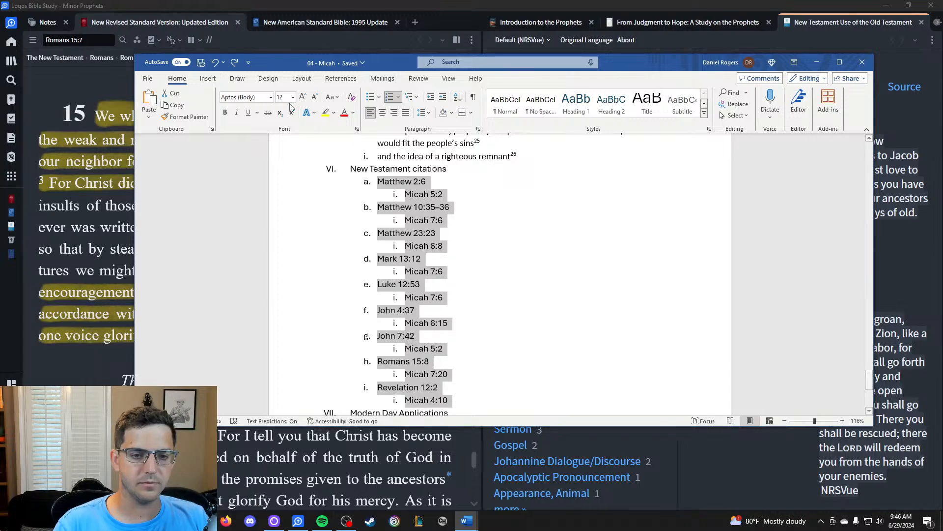
click(151, 83)
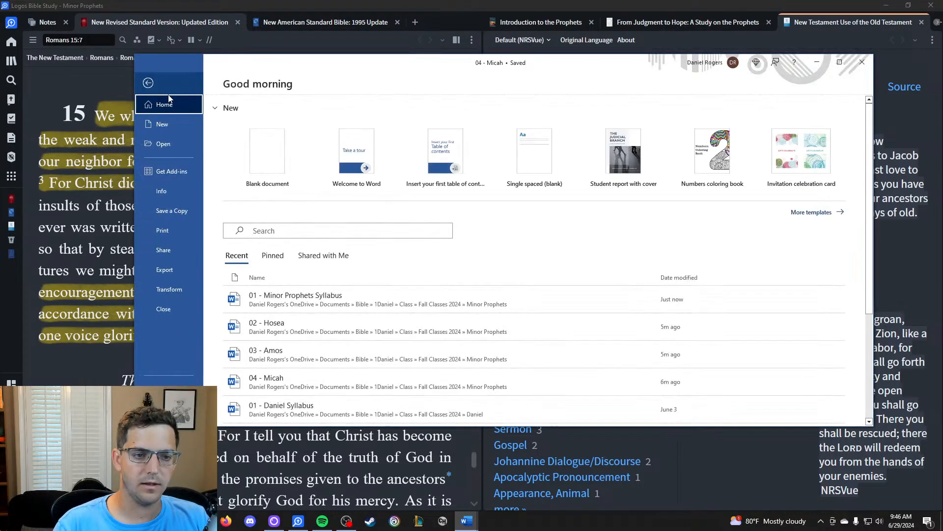
click(170, 126)
click(296, 257)
text(newsletter)
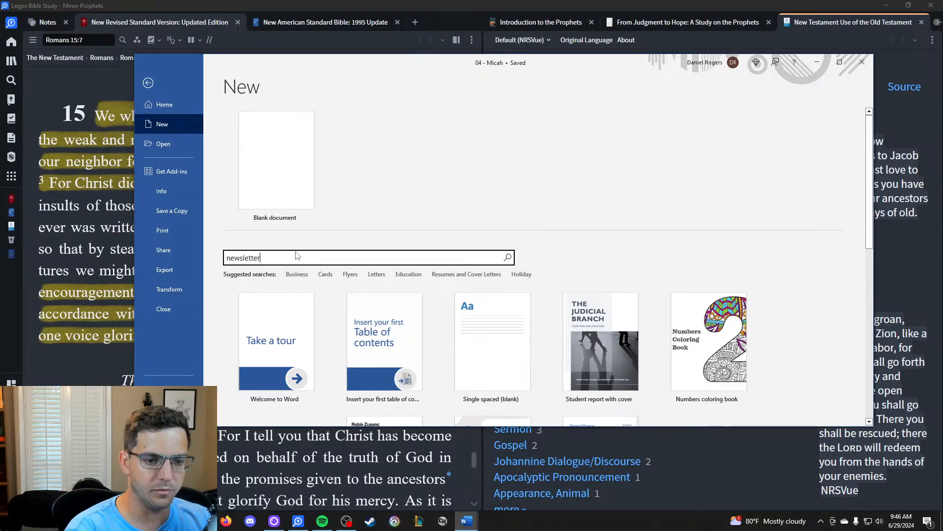
key(Return)
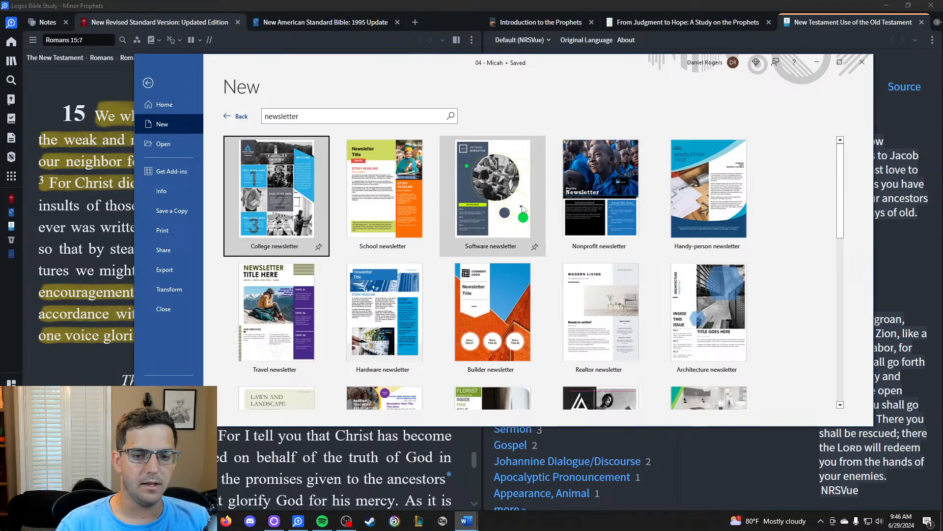
Move and enlarge the document window, and examine the newsletter templates for a suitable layout.
drag(586, 59, 589, 25)
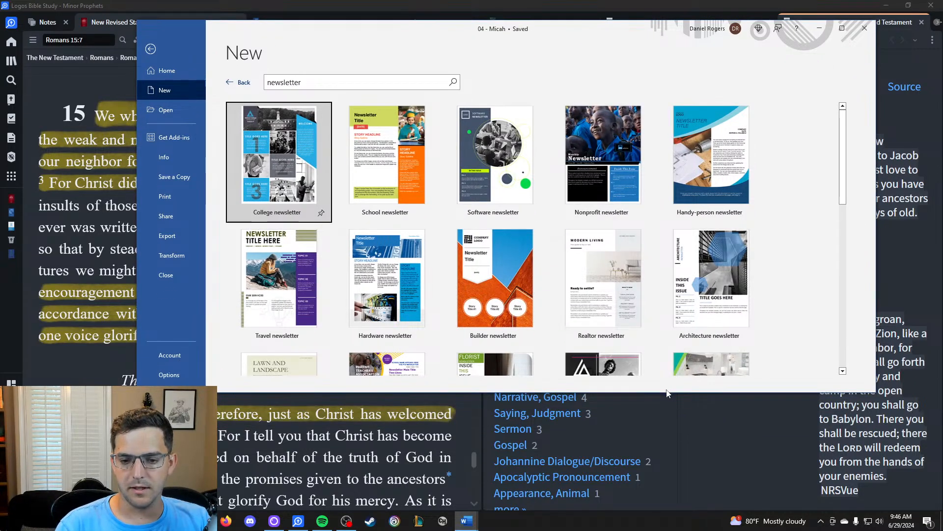
drag(666, 395, 666, 471)
scroll(605, 187, down, 2)
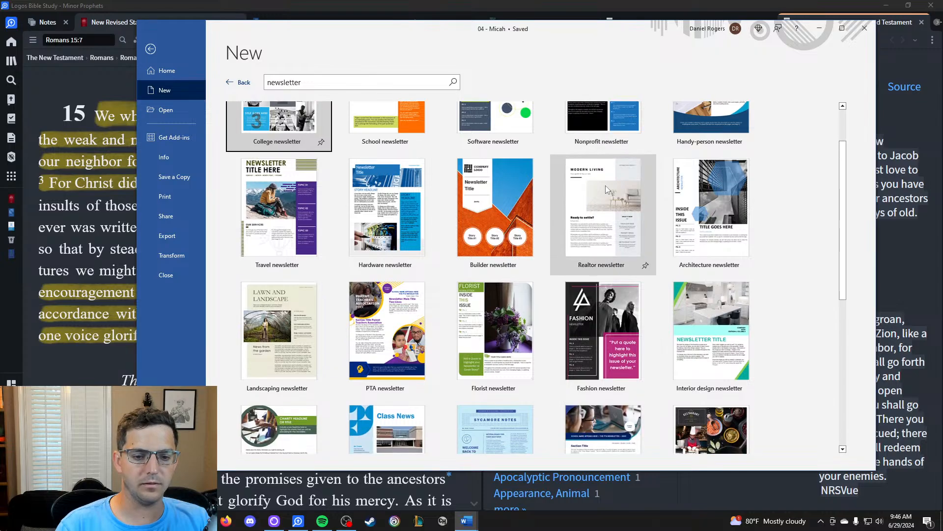
scroll(614, 177, down, 2)
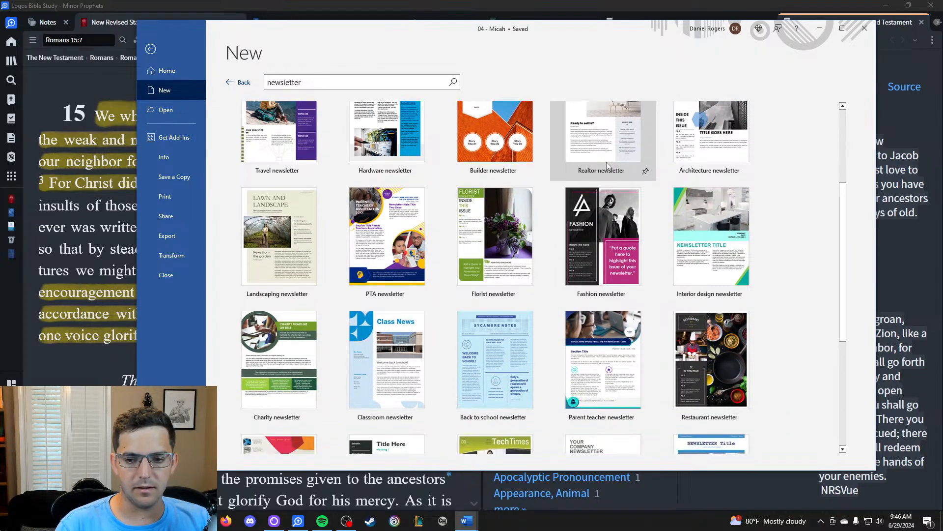
scroll(620, 251, up, 1)
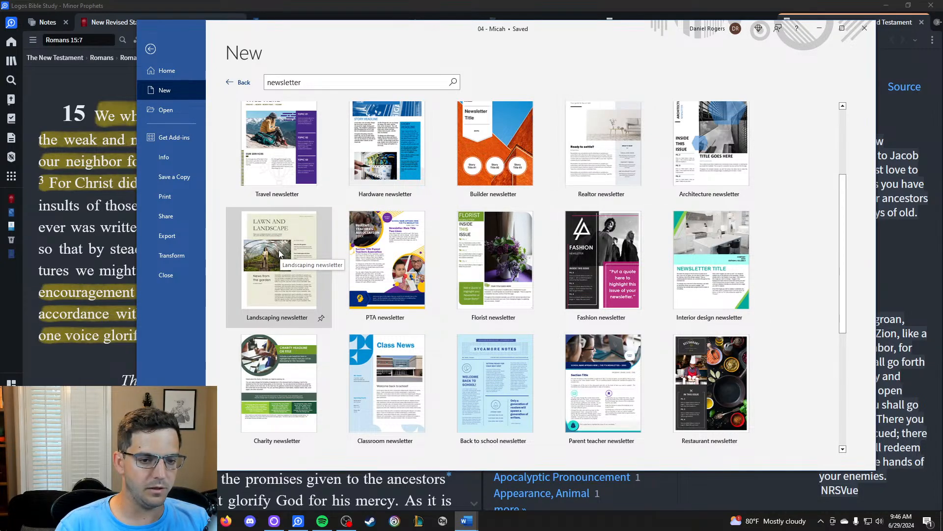
scroll(285, 253, down, 3)
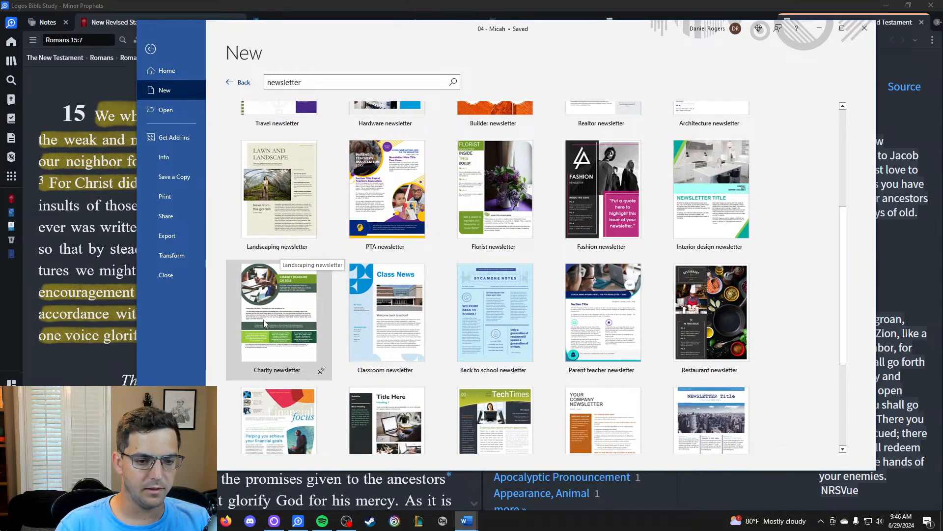
scroll(292, 314, down, 7)
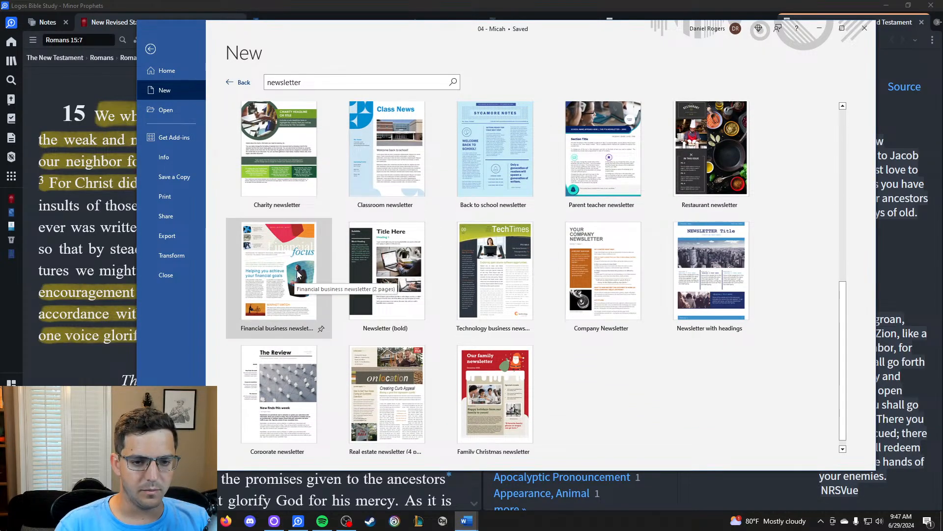
scroll(295, 275, down, 1)
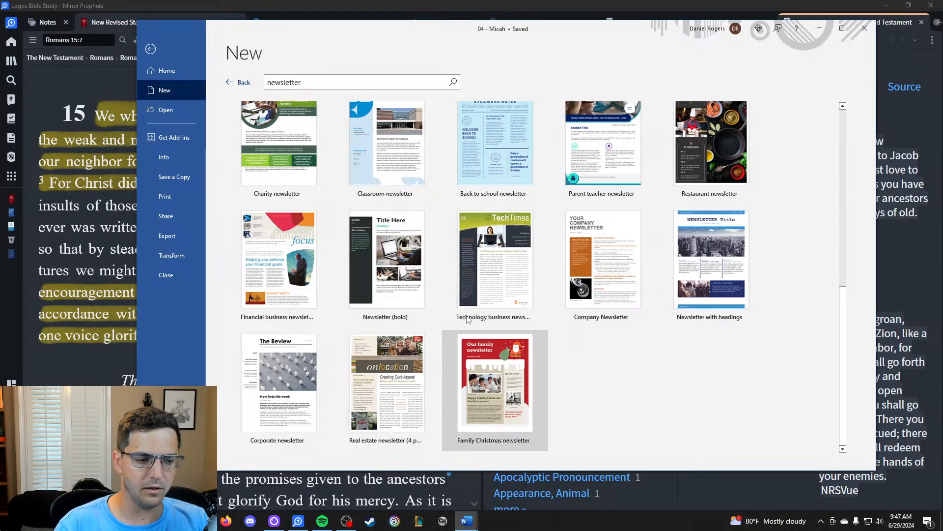
scroll(482, 331, up, 2)
scroll(481, 330, up, 5)
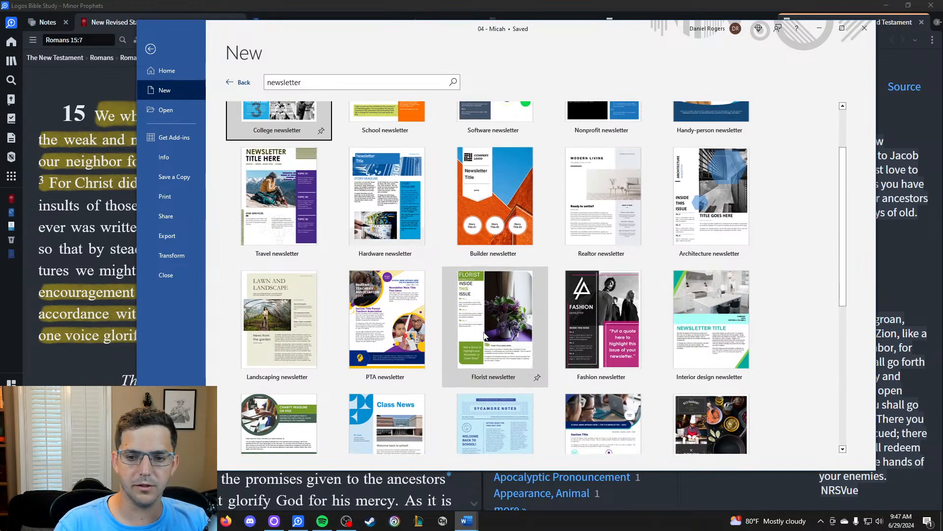
scroll(484, 324, down, 10)
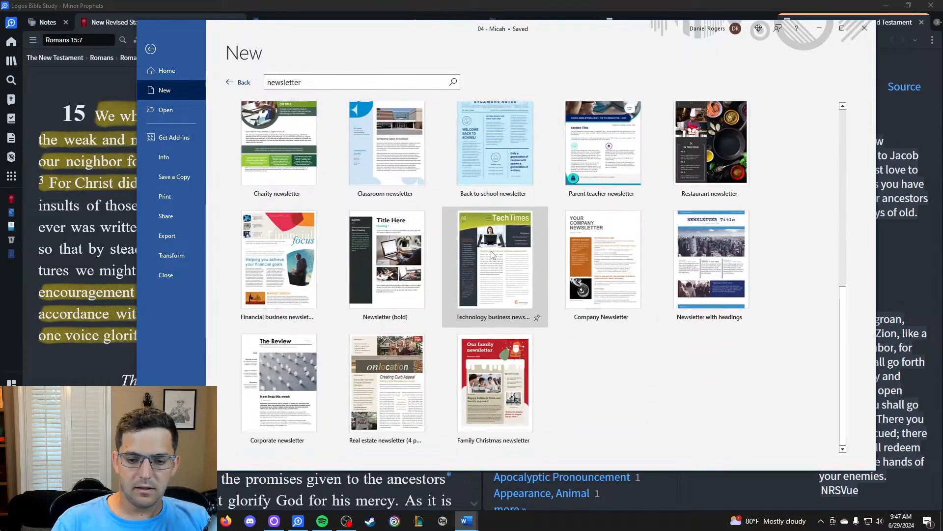
Search the online templates for "handout", and go back to the template gallery.
click(294, 83)
text(handout)
key(Return)
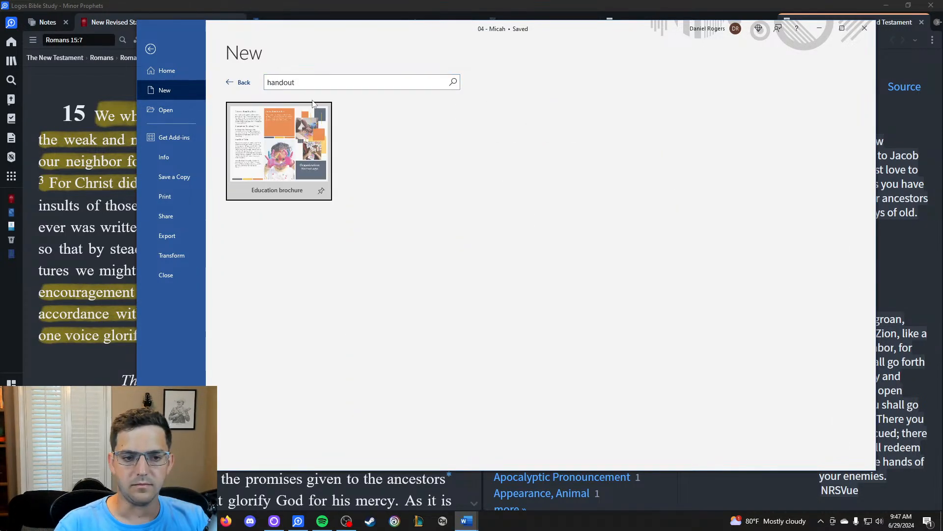
click(240, 82)
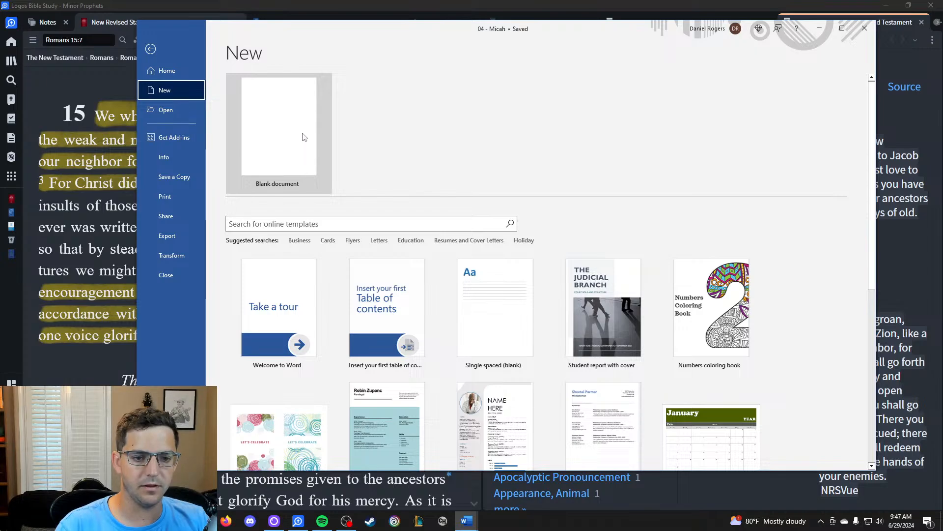
Search the online templates for "newsletter" and create a document from the Technology business newsletter (4 pages) template.
click(308, 226)
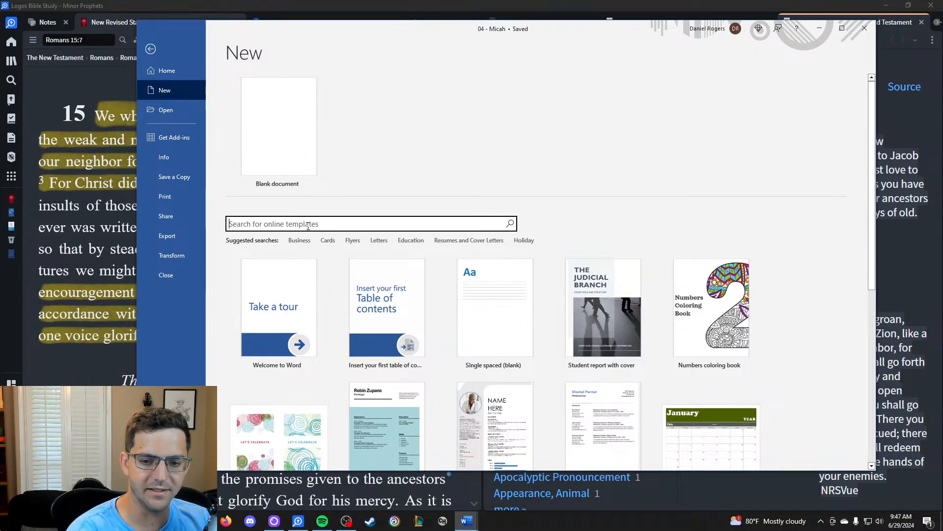
text(newsle)
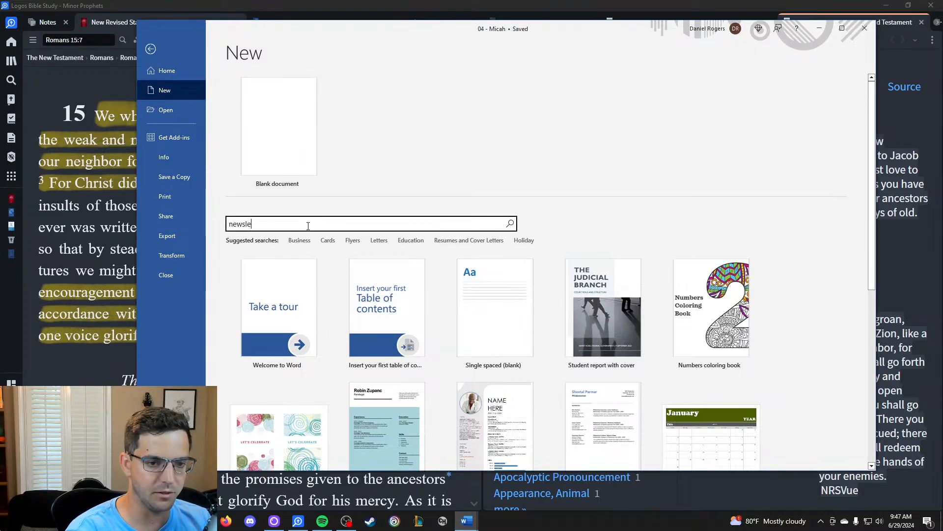
text(tter)
key(Return)
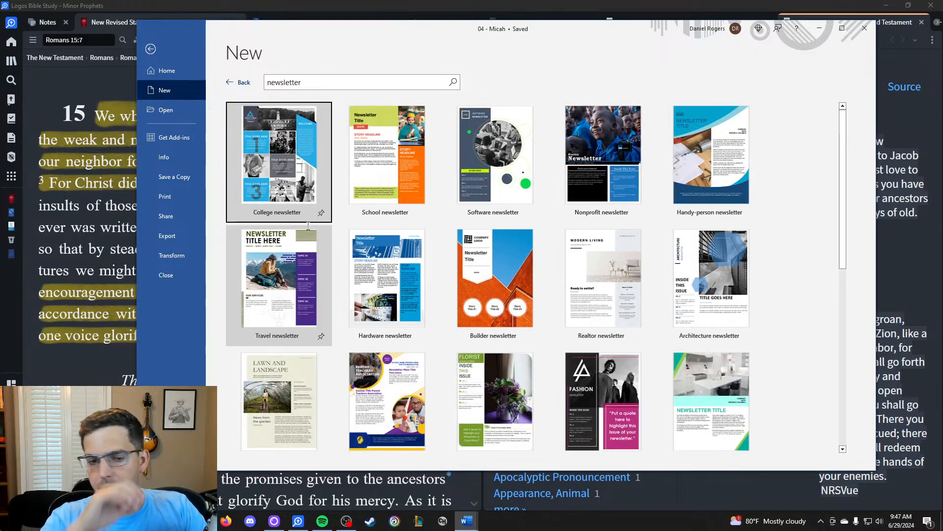
scroll(484, 211, down, 5)
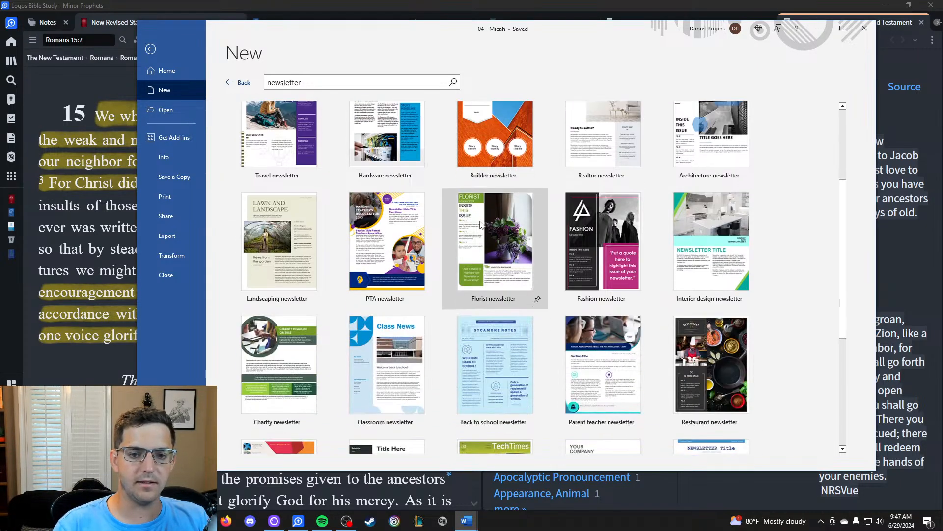
scroll(485, 209, down, 2)
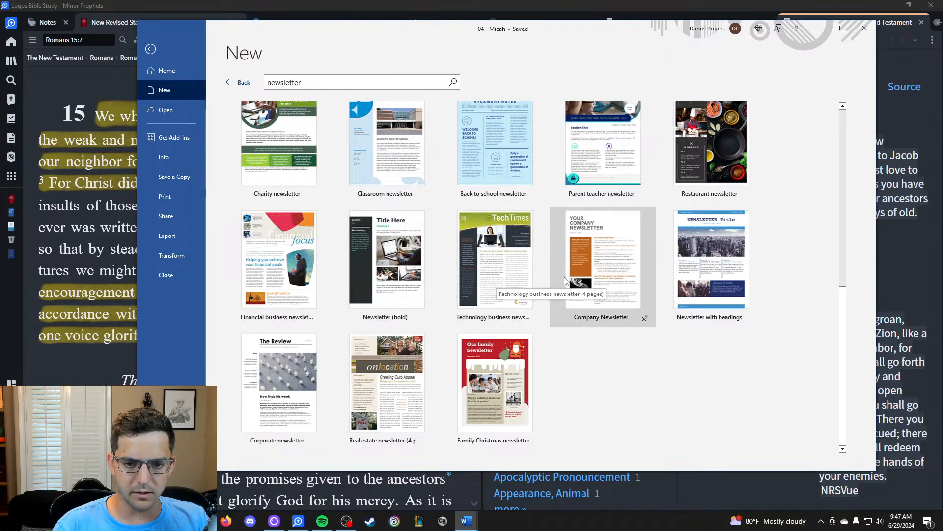
click(480, 261)
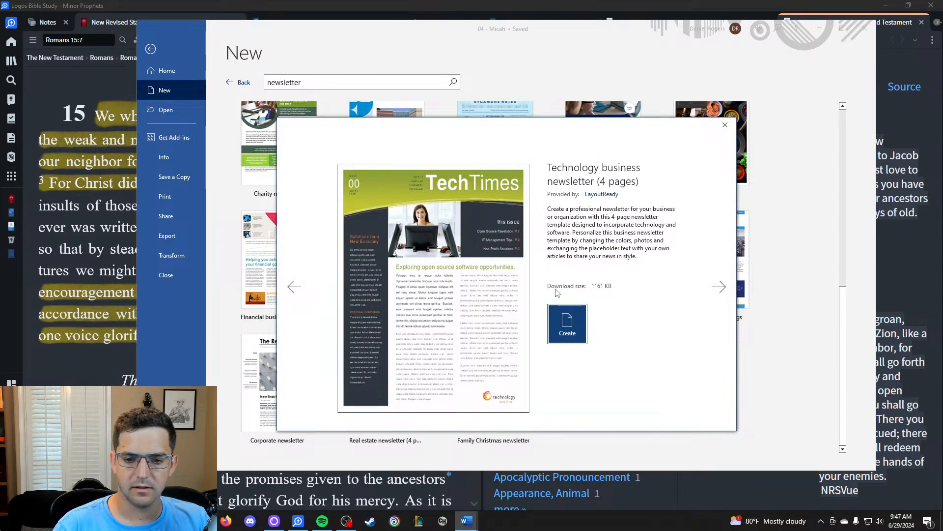
click(567, 322)
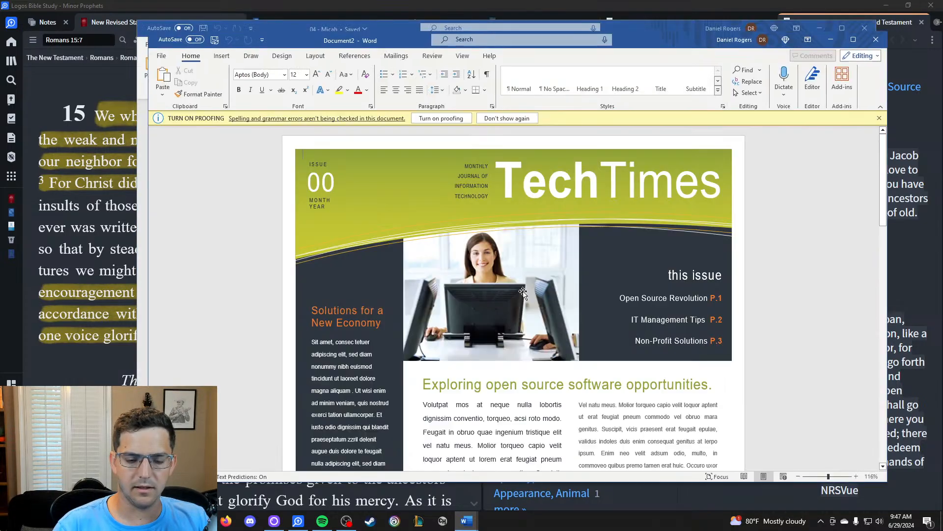
Enlarge the new newsletter's window and turn on proofing for the document.
scroll(523, 292, down, 15)
scroll(621, 268, up, 10)
scroll(629, 269, down, 8)
scroll(633, 270, up, 8)
drag(885, 483, 903, 511)
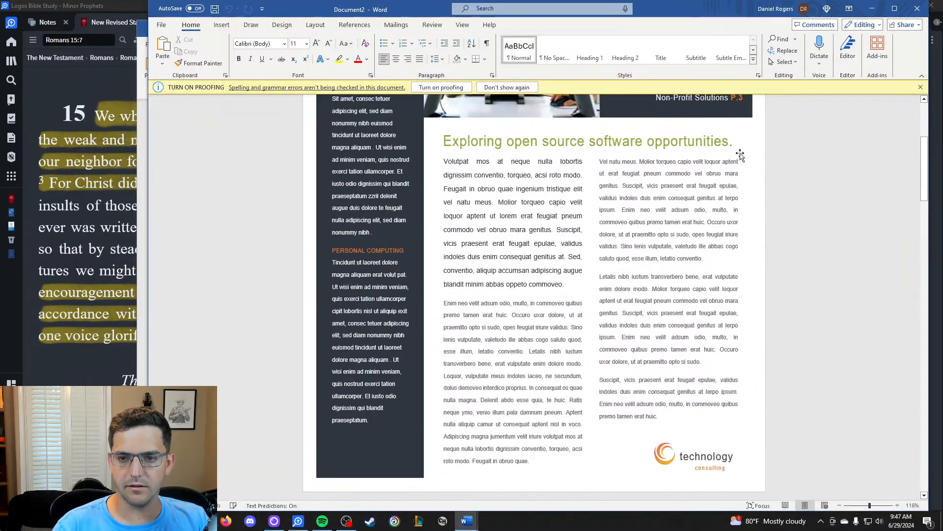
scroll(634, 238, up, 8)
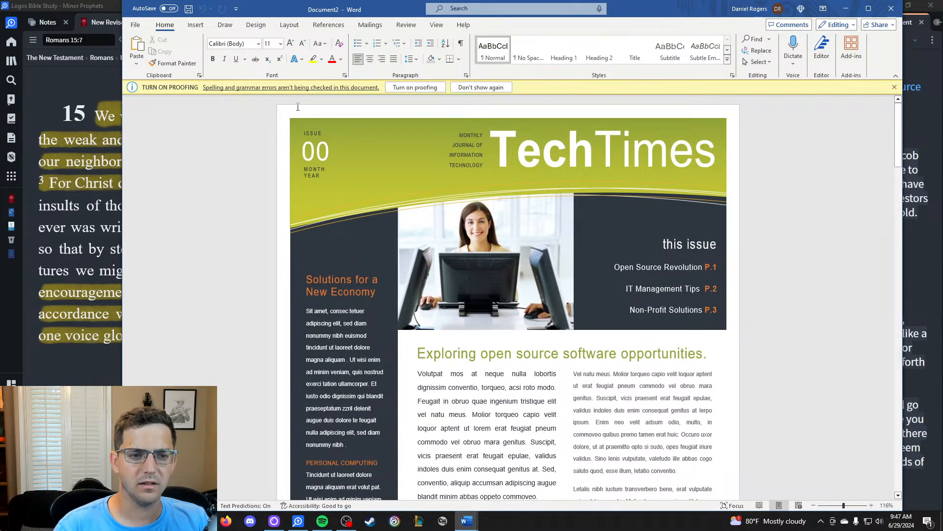
click(417, 88)
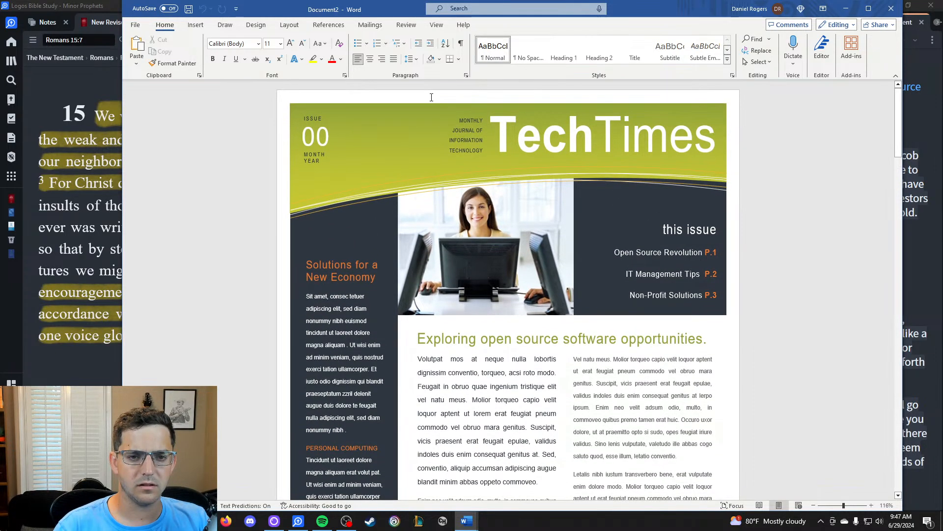
Examine the layout of all the newsletter's pages, from the cover to the mailing panel and back.
scroll(571, 215, down, 8)
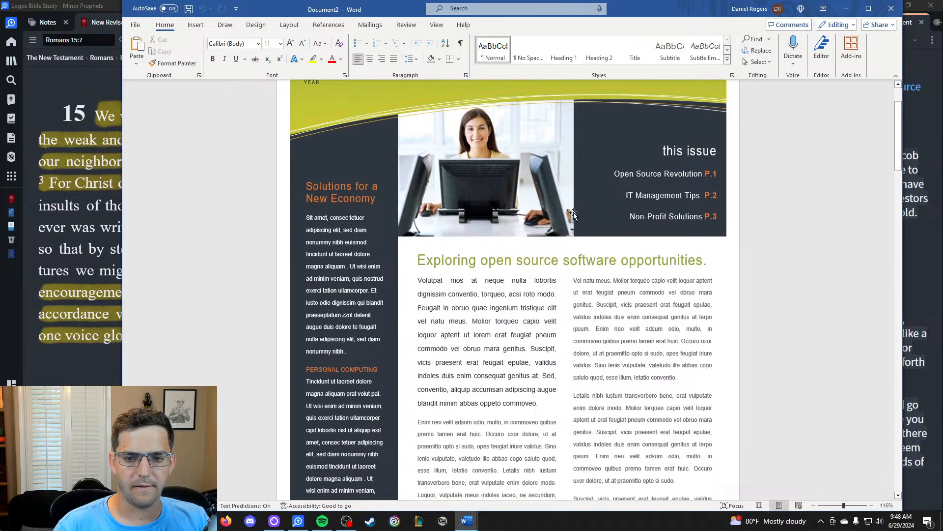
scroll(571, 219, down, 10)
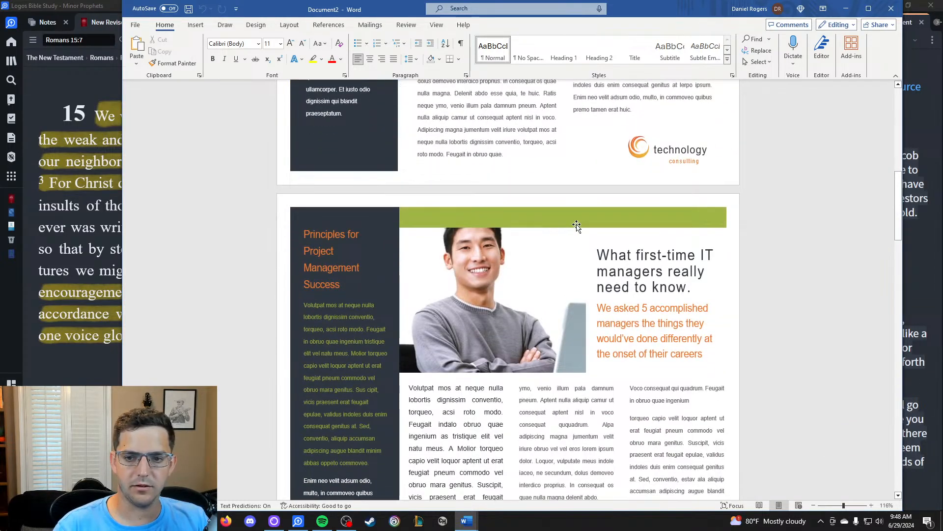
scroll(577, 225, down, 8)
scroll(578, 225, up, 6)
scroll(579, 223, down, 15)
scroll(580, 221, down, 20)
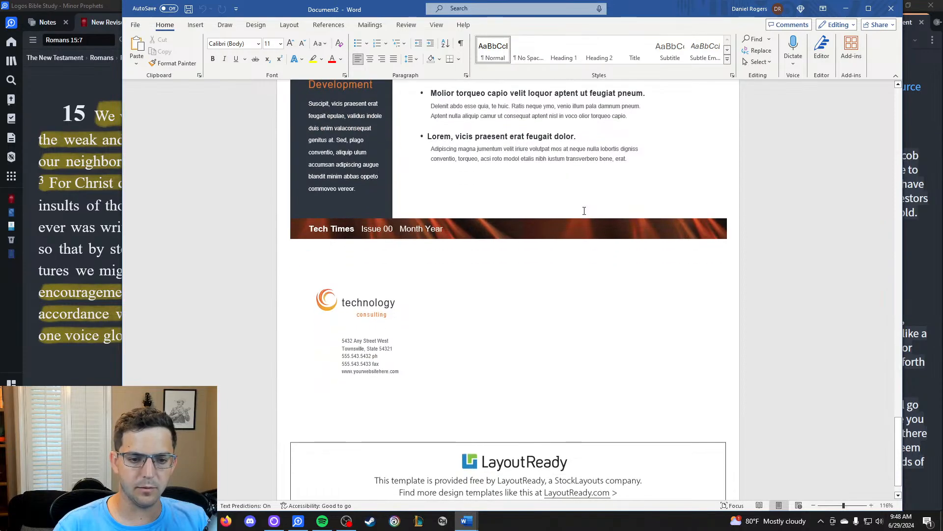
scroll(585, 206, down, 1)
scroll(596, 255, up, 1)
scroll(595, 255, down, 1)
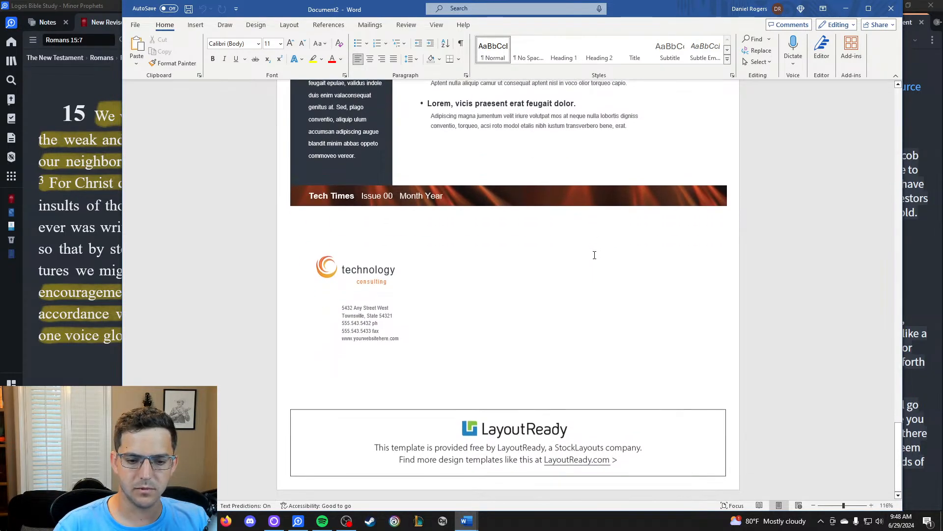
scroll(591, 254, up, 20)
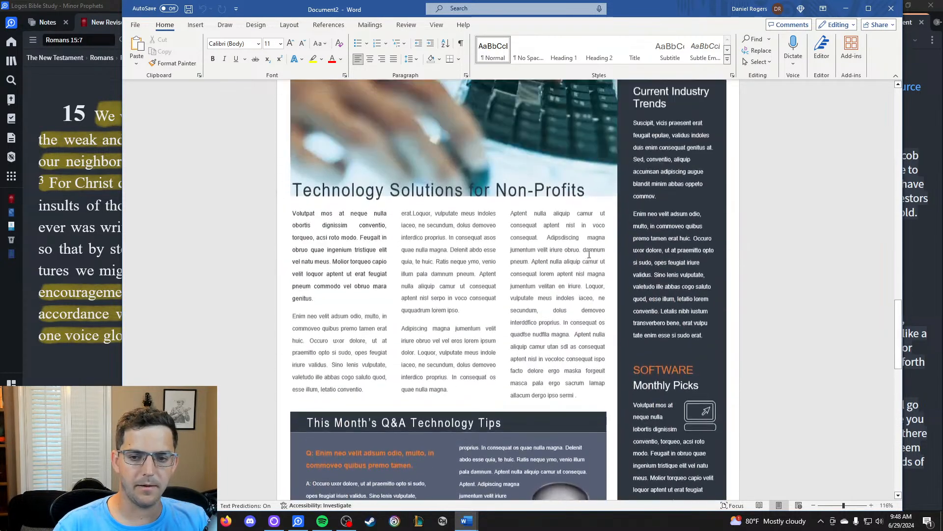
scroll(589, 254, up, 20)
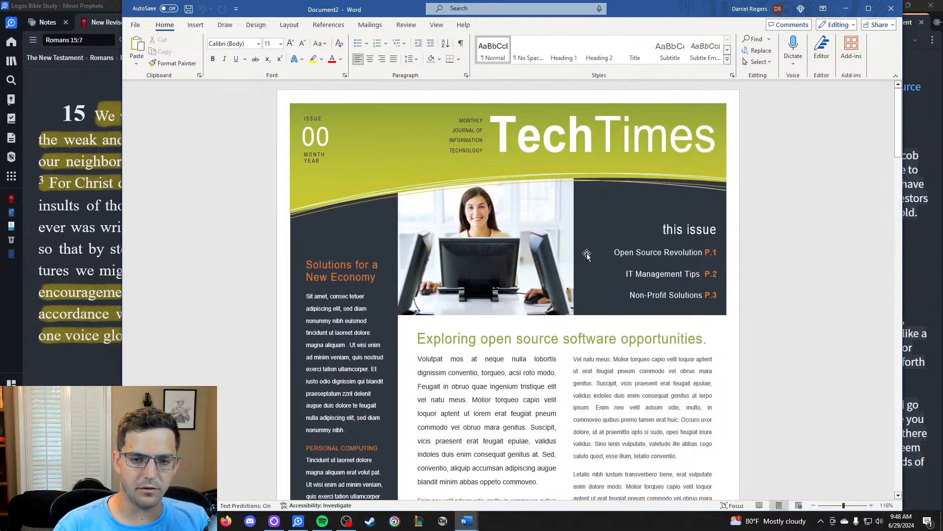
Replace the TechTimes masthead title with "Minor Prophets" at font size 36.
double_click(596, 132)
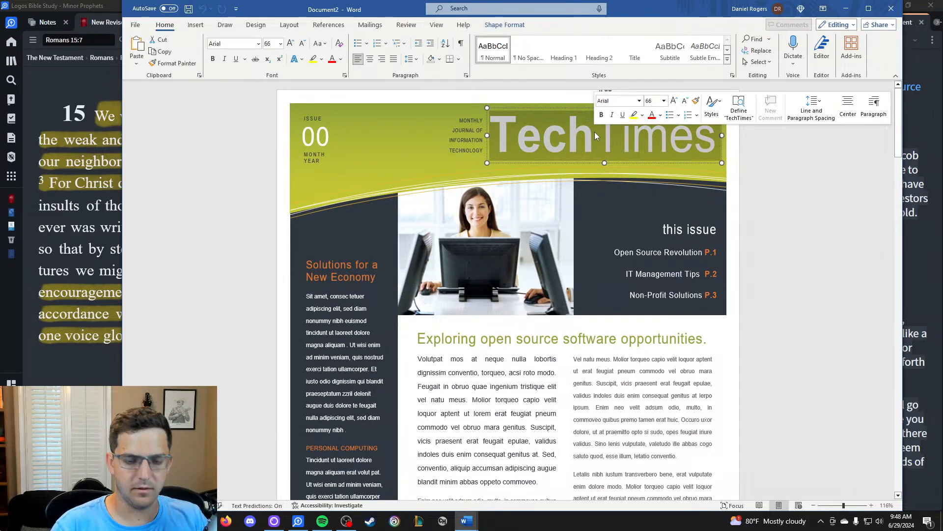
text(M)
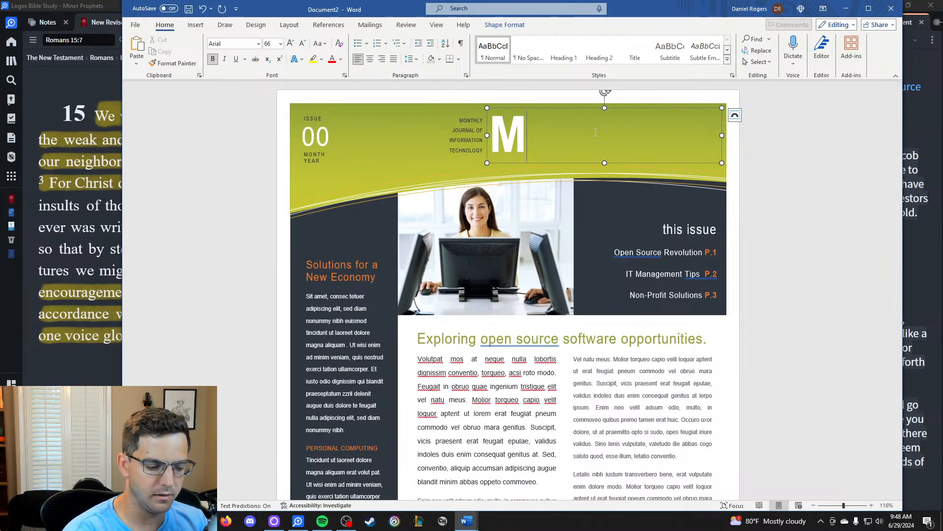
text(inor Pro)
key(BackSpace)
key(BackSpace)
key(BackSpace)
key(shift+Home)
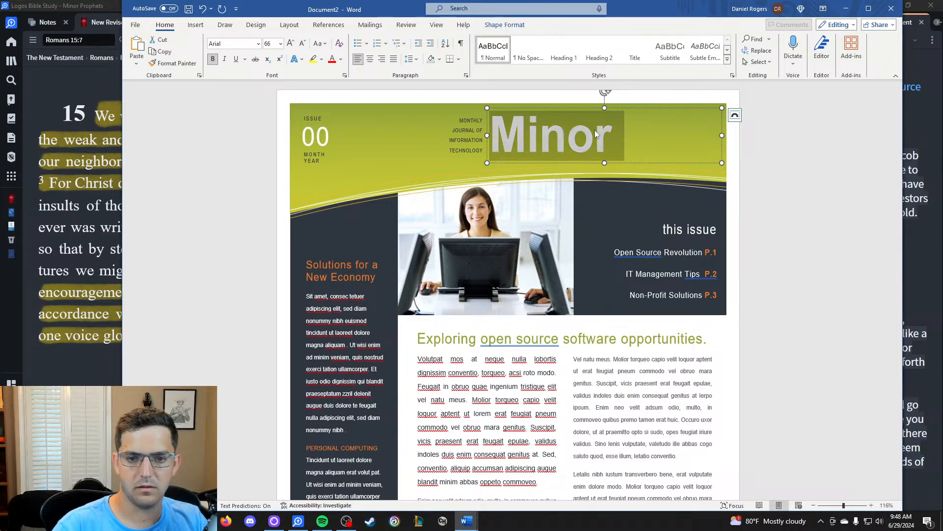
click(302, 43)
click(305, 45)
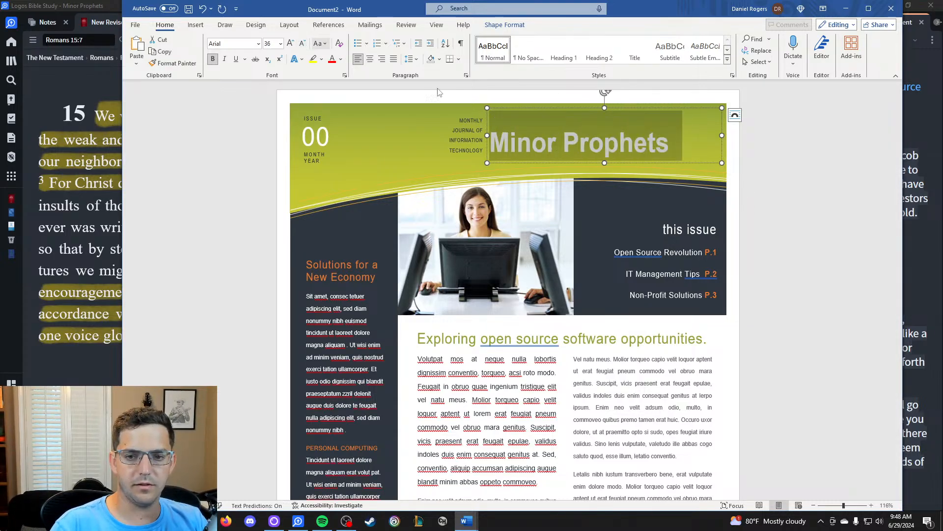
click(798, 167)
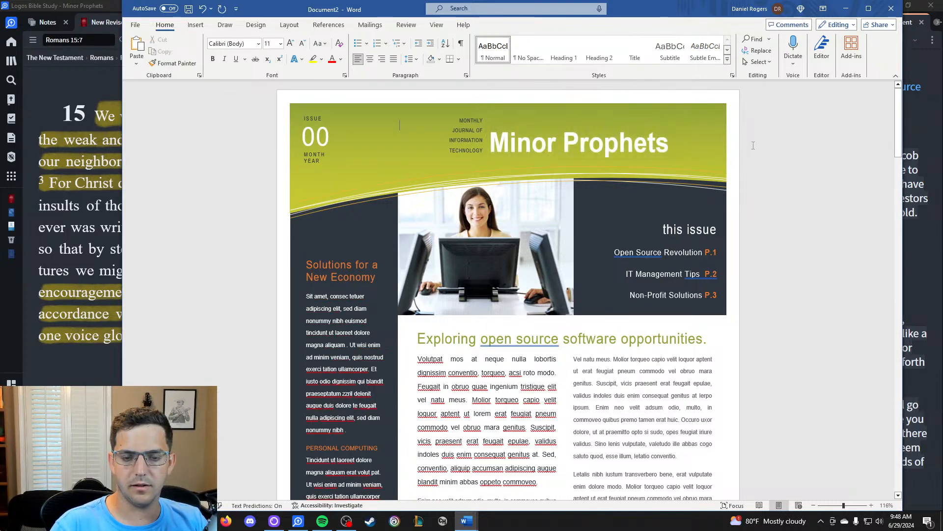
Replace the small tagline beside the masthead title with three lines: "Minor Prophets Class", "North Broad Church" and "Fall 2024".
triple_click(469, 142)
text(Minor)
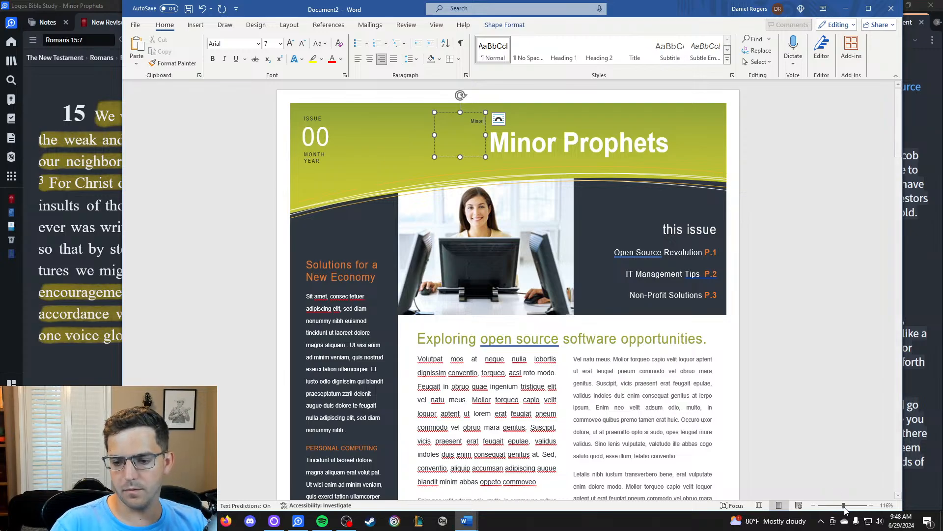
scroll(617, 238, up, 5)
text(r)
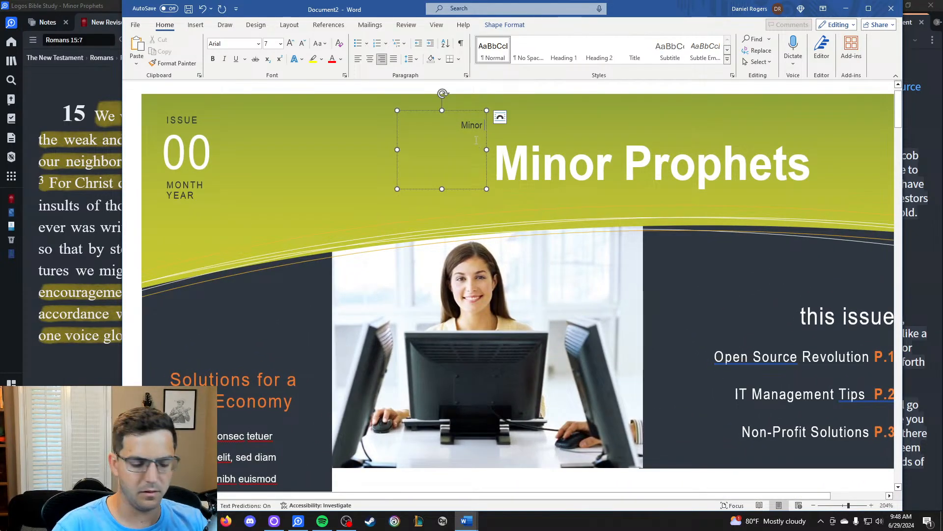
text( Prophets Class)
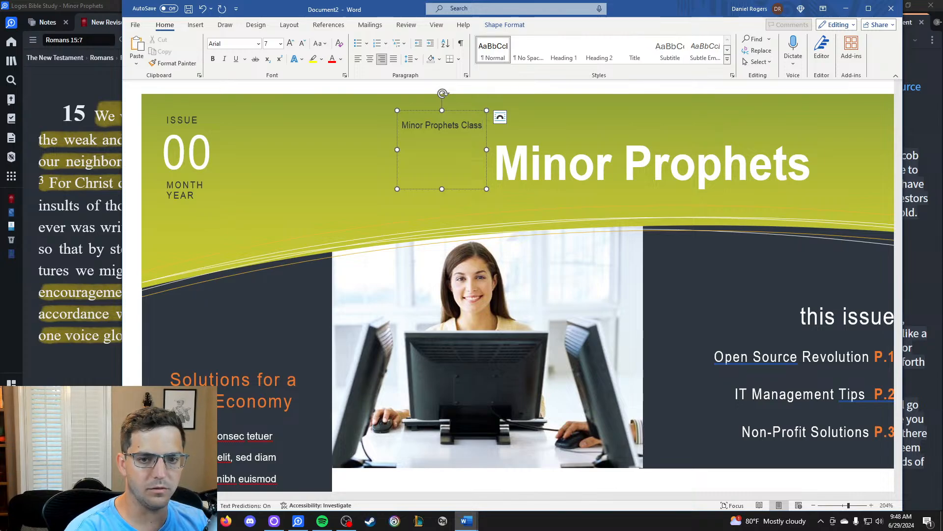
text(North)
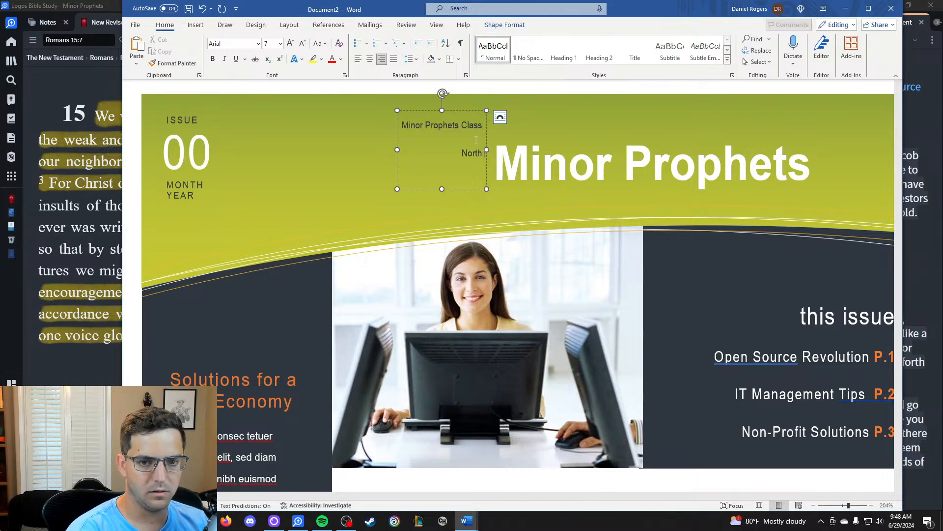
text( Broad S)
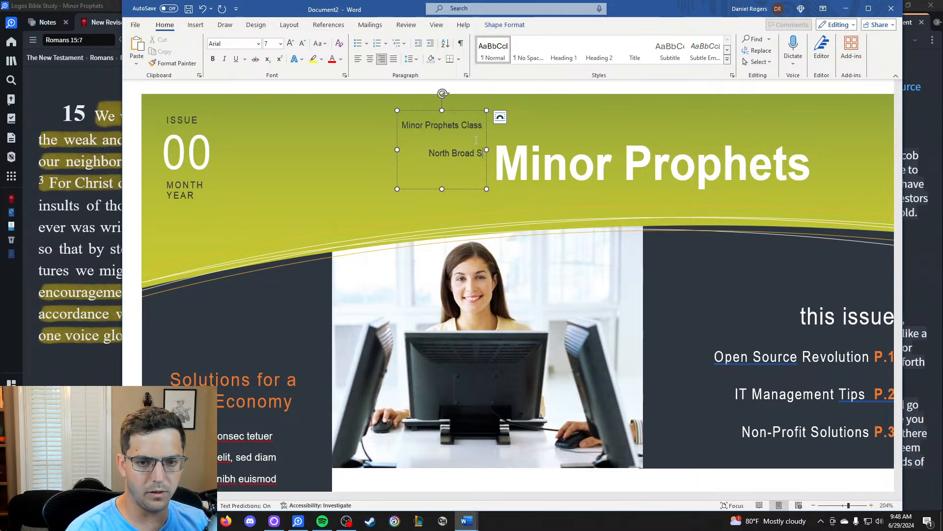
key(BackSpace)
text(Chur)
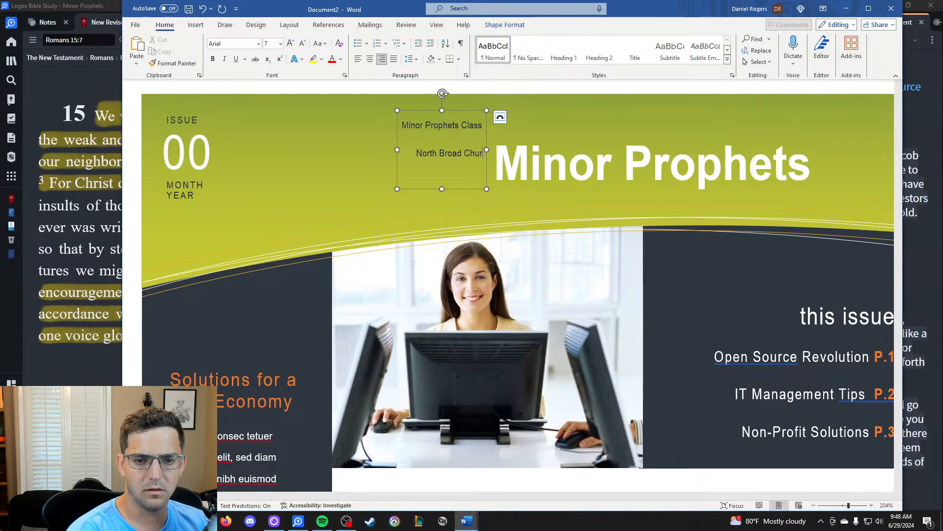
text(ch024)
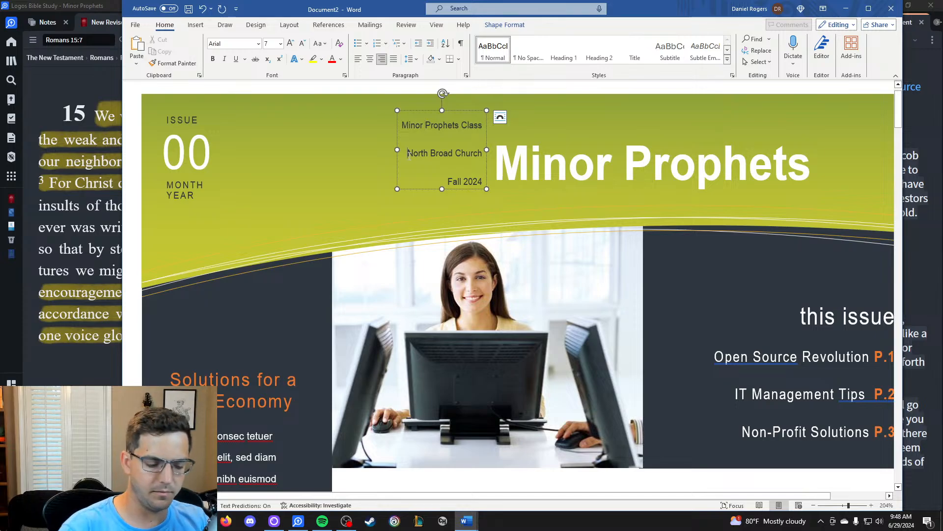
Close up the gap between the "Minor Prophets Class" and "North Broad Church" lines of the tagline.
click(410, 155)
key(ctrl+e)
key(ctrl+z)
key(BackSpace)
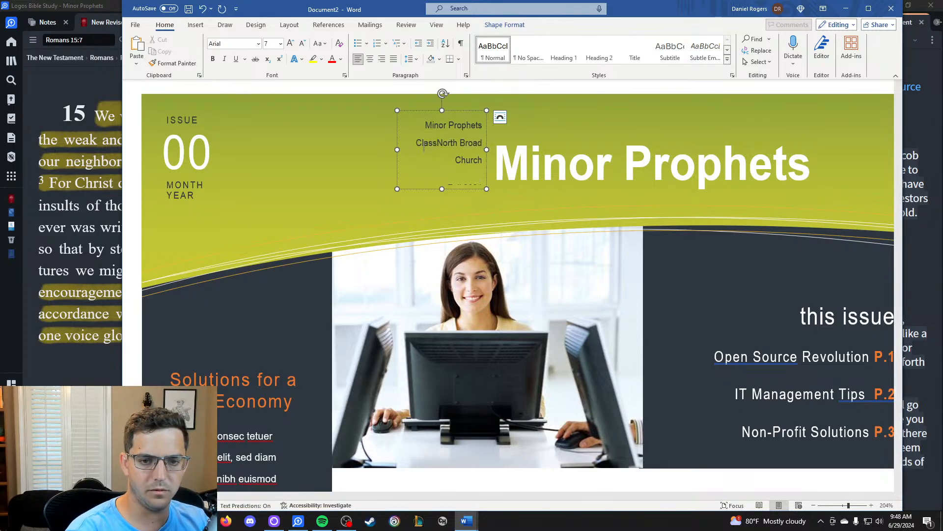
key(Return)
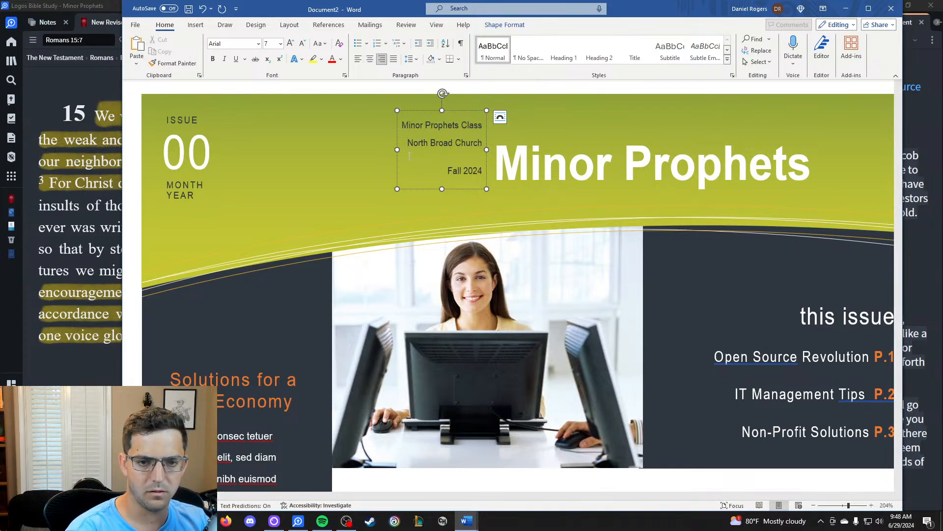
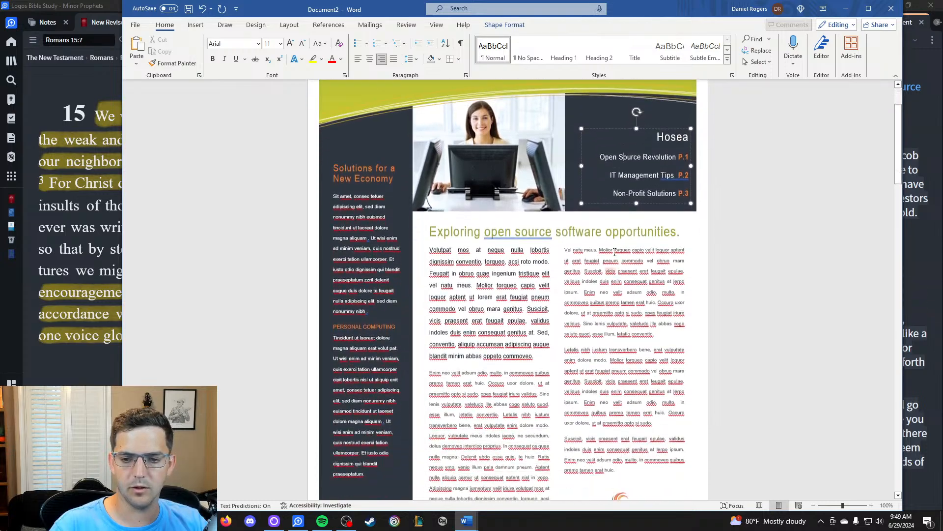
Bring up the Hosea notes and open the 00 - Template document from the Minor Prophets folder.
scroll(609, 253, up, 8)
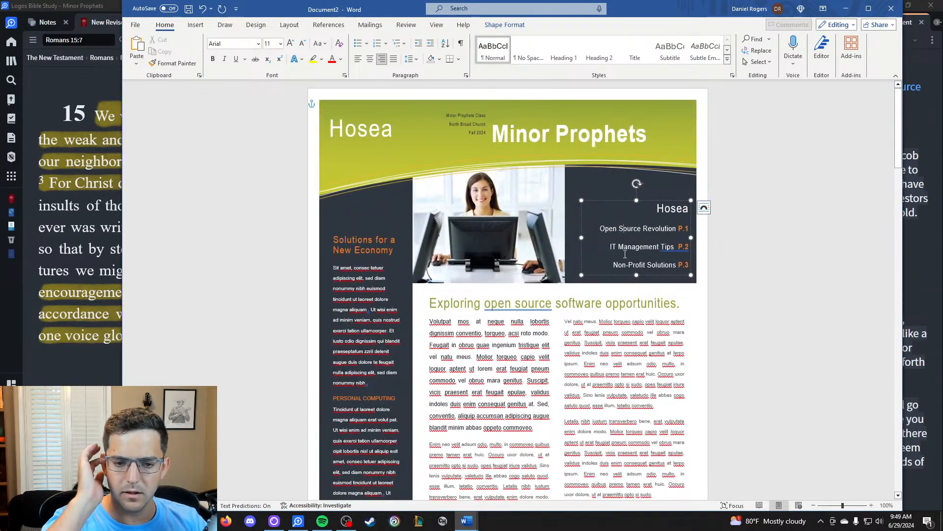
mouse_move(467, 521)
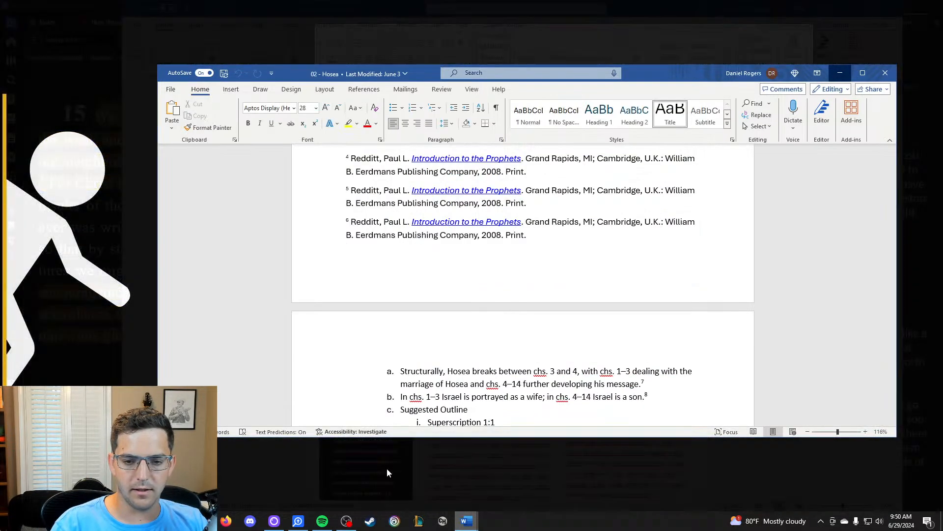
click(387, 468)
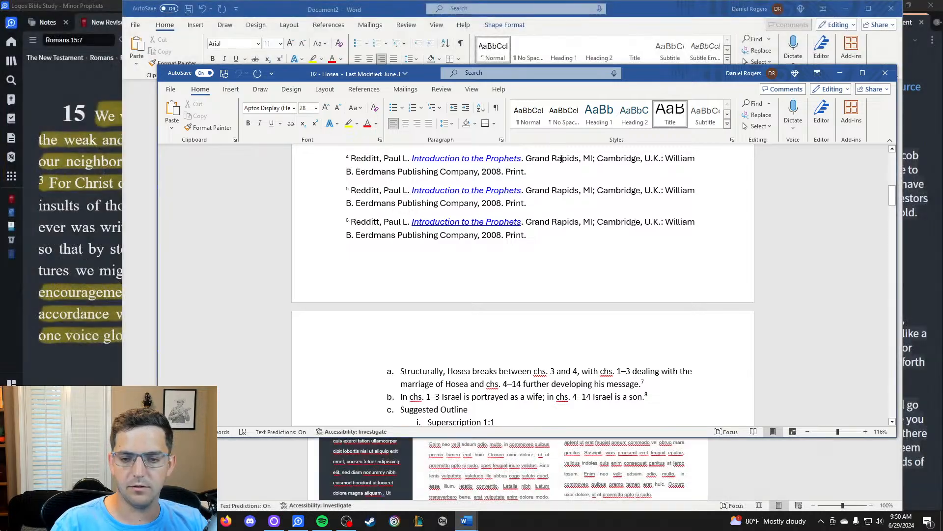
scroll(614, 262, up, 4)
click(202, 520)
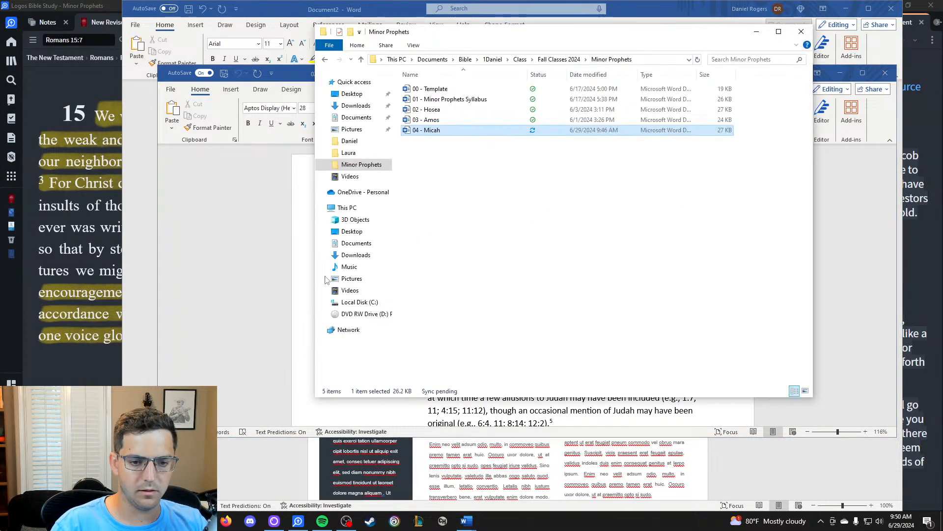
double_click(423, 90)
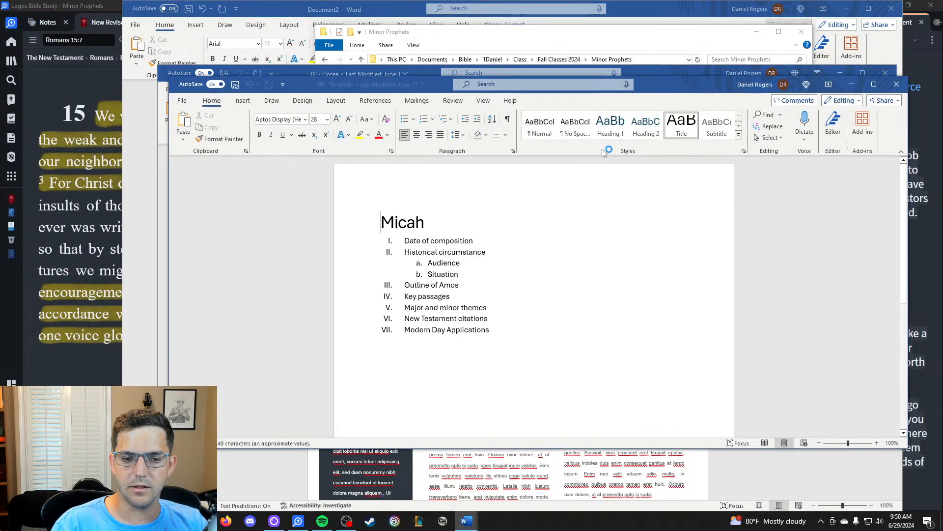
Read through the section list in the 00 - Template outline and close the Minor Prophets folder window.
scroll(448, 241, down, 1)
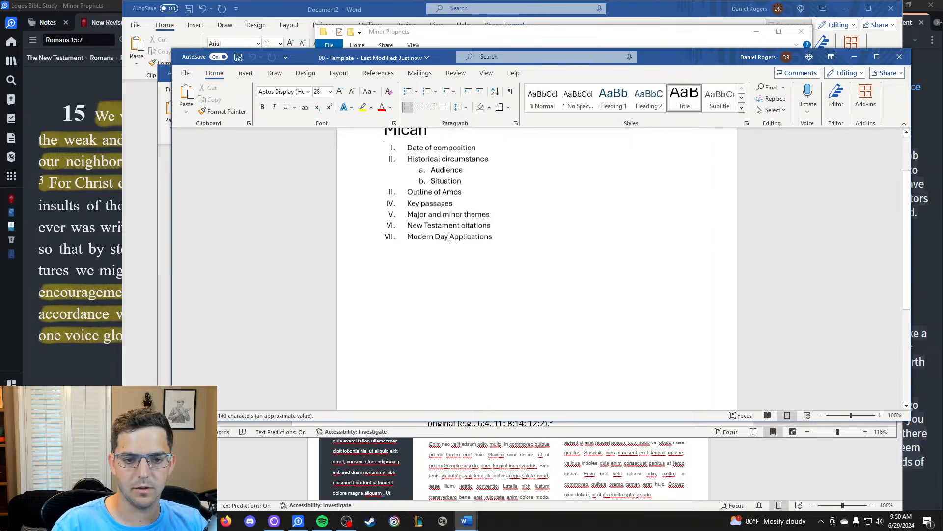
triple_click(462, 193)
drag(408, 201, 467, 234)
click(516, 174)
click(516, 191)
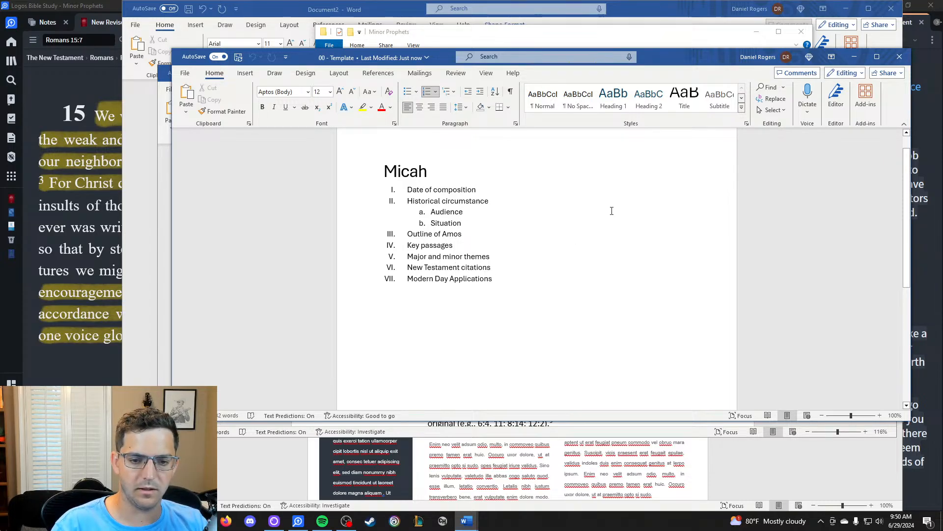
click(676, 38)
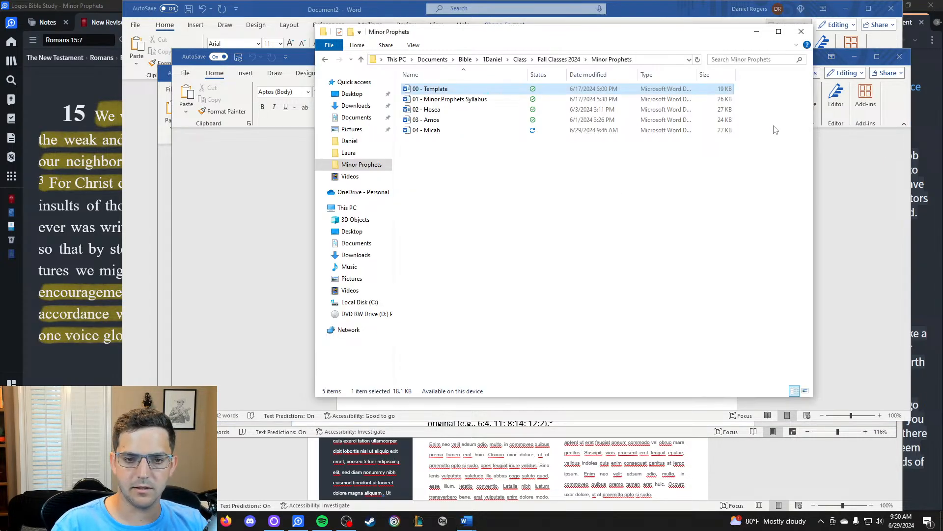
click(802, 31)
Replace the cover sidebar heading "Solutions for a New Economy" in the newsletter with "Outline".
scroll(430, 198, down, 10)
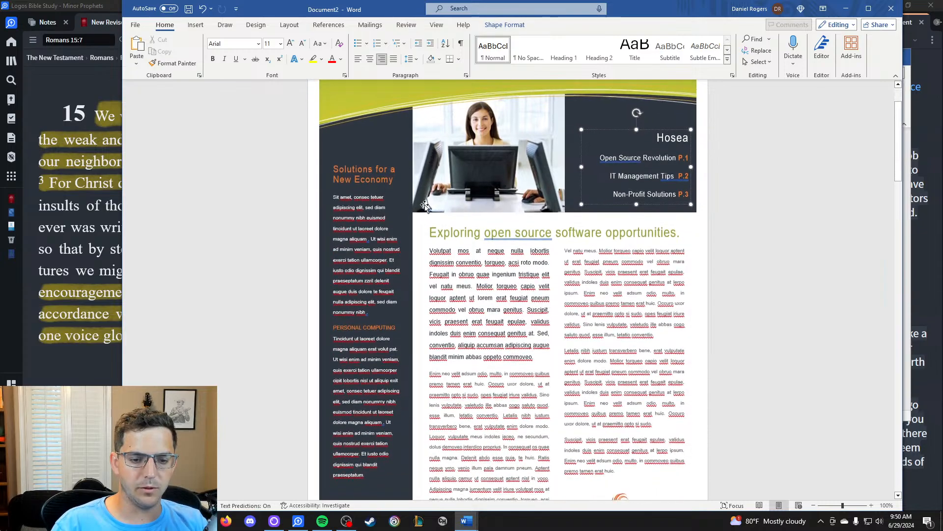
scroll(430, 198, down, 4)
scroll(429, 198, up, 10)
click(359, 196)
triple_click(359, 196)
text(Ou)
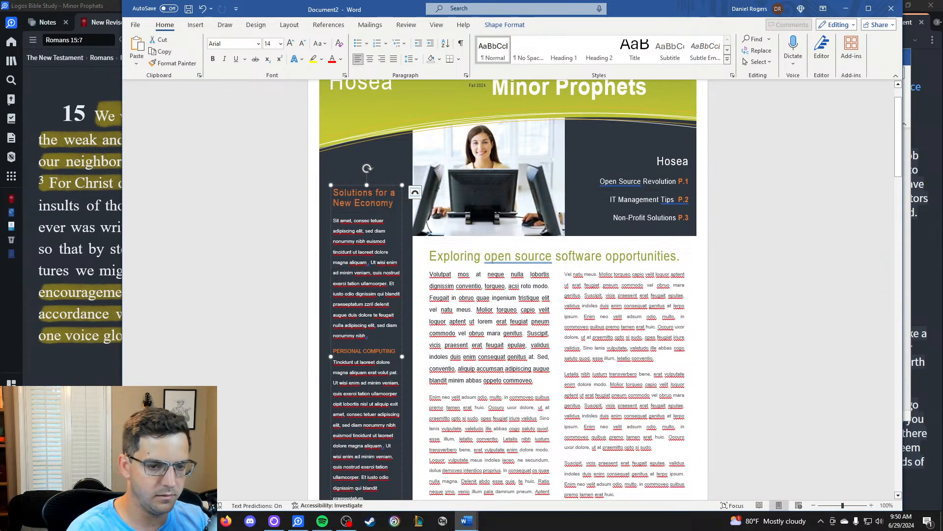
text(tline)
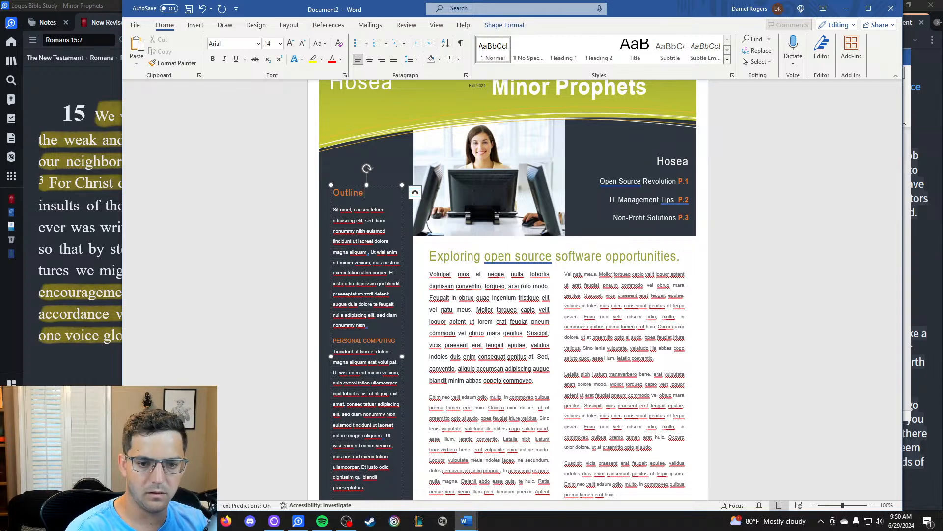
Replace the cover's main article headline with "Introduction to Hosea".
scroll(506, 256, down, 3)
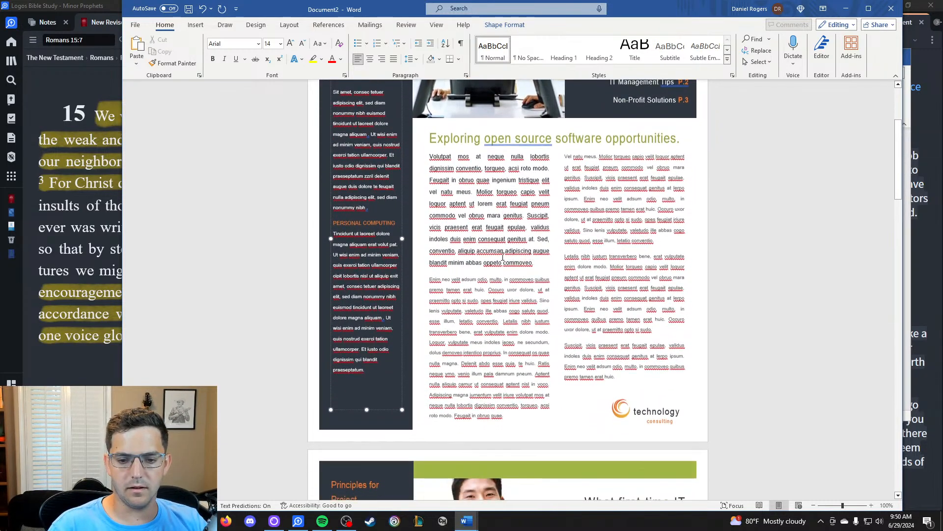
scroll(507, 256, up, 4)
triple_click(532, 279)
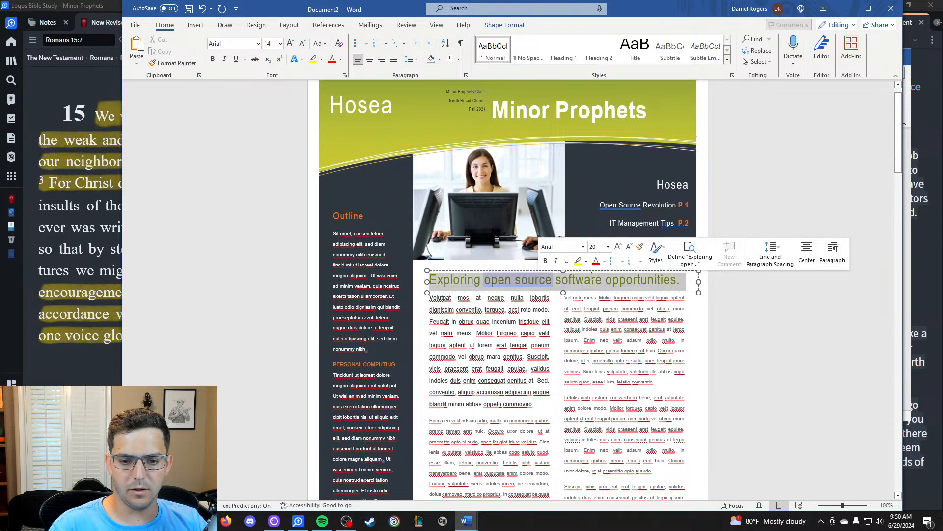
text(Introduction to Hos)
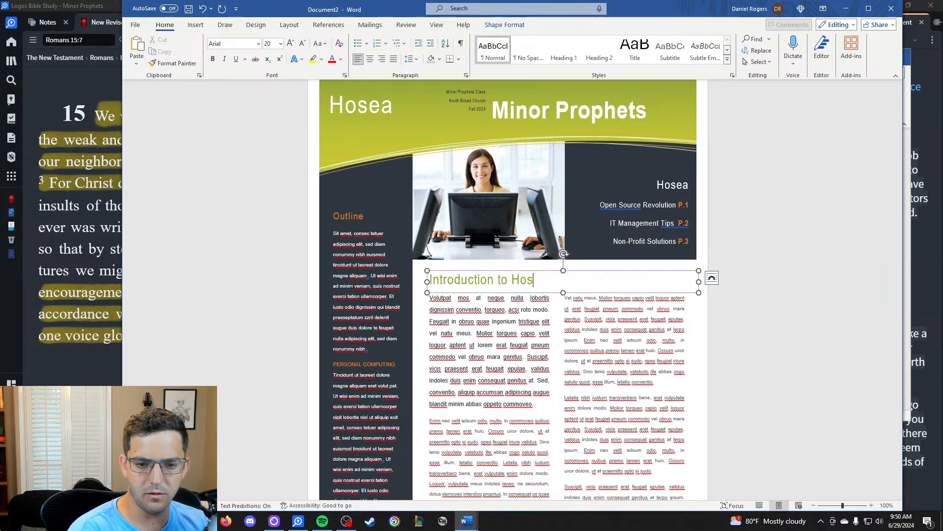
click(757, 232)
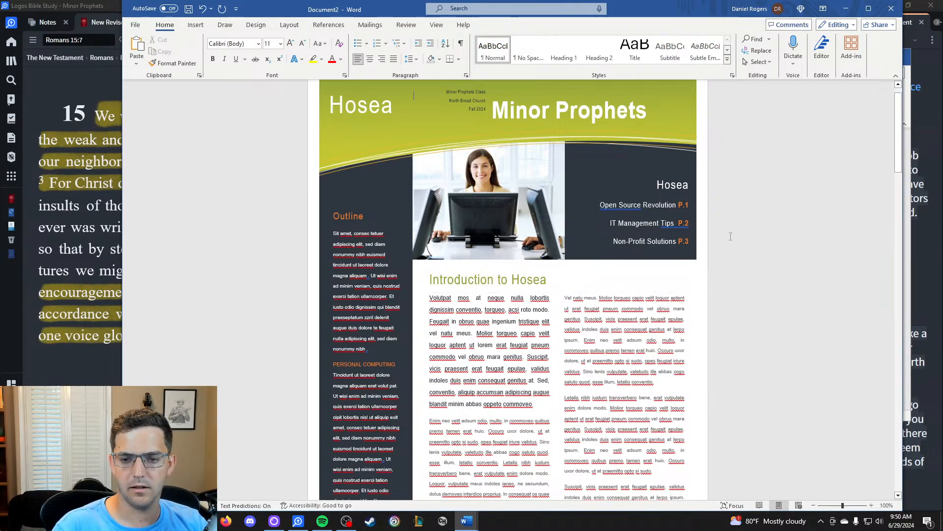
Replace the second page's sidebar heading "Principles for Project Management Success" with "New Testament Use of the Old Testament".
scroll(669, 239, down, 9)
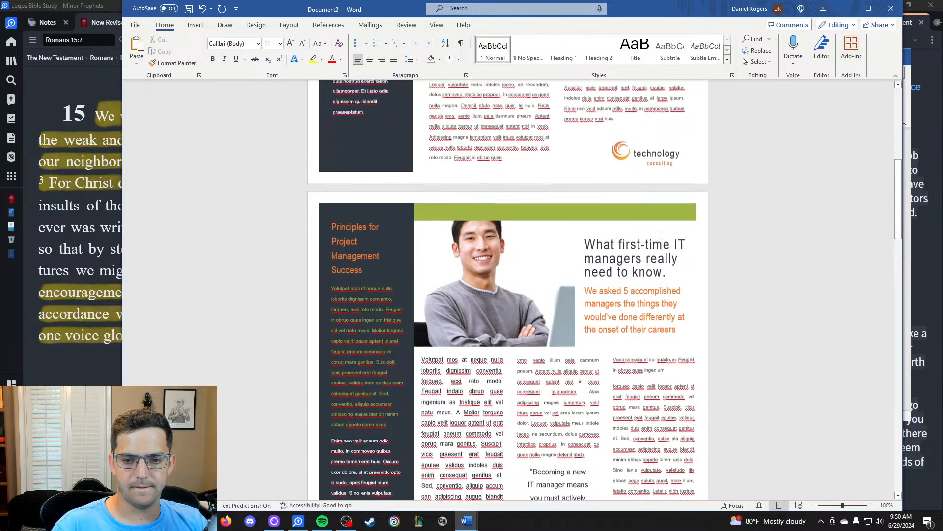
scroll(669, 239, up, 6)
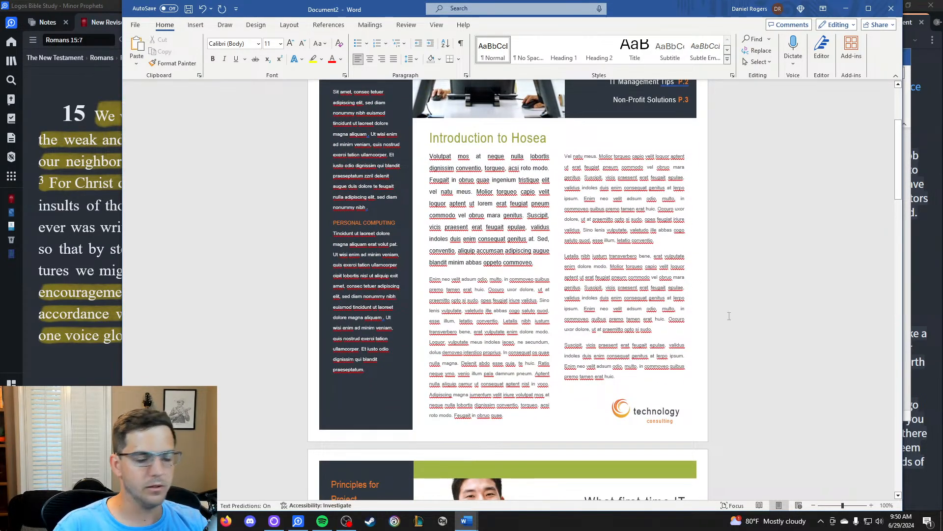
click(847, 508)
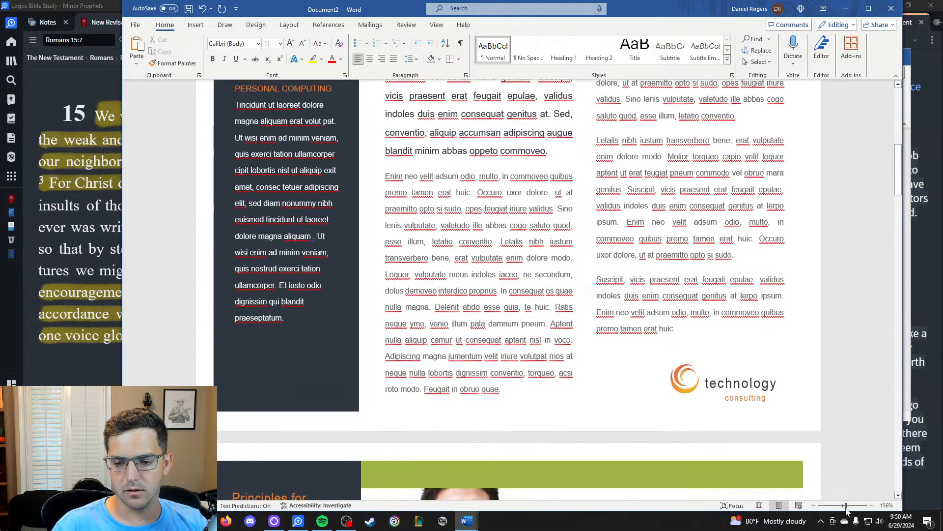
drag(845, 508, 842, 507)
scroll(421, 249, up, 4)
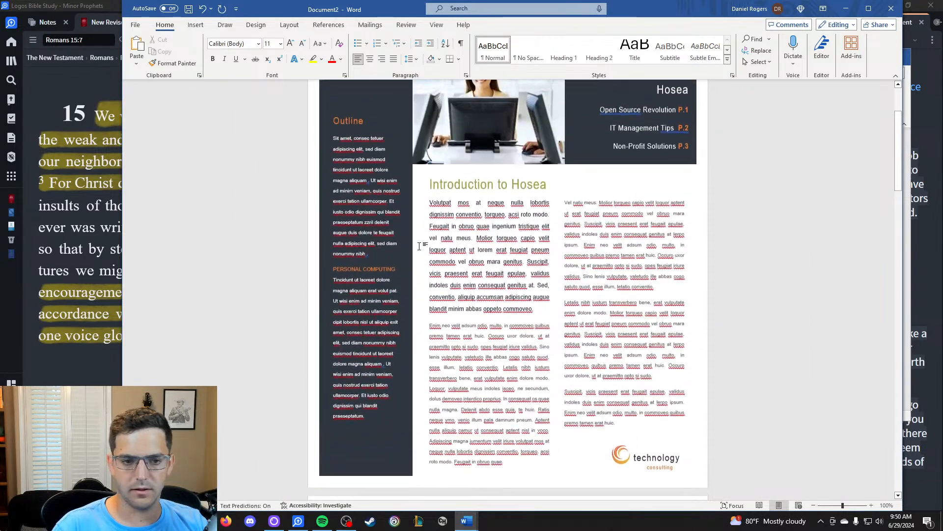
scroll(359, 289, down, 10)
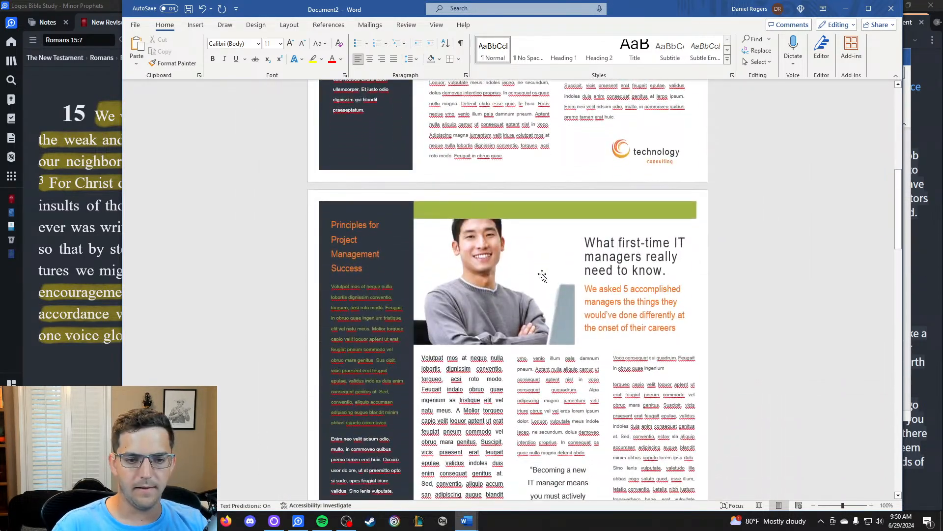
scroll(544, 272, down, 4)
scroll(535, 271, up, 11)
triple_click(359, 310)
text(N)
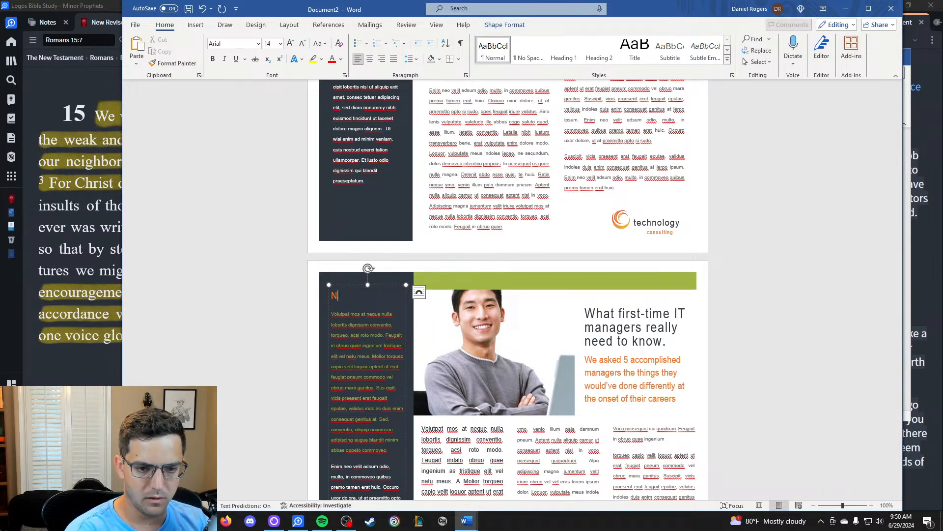
text(ew Testament Use )
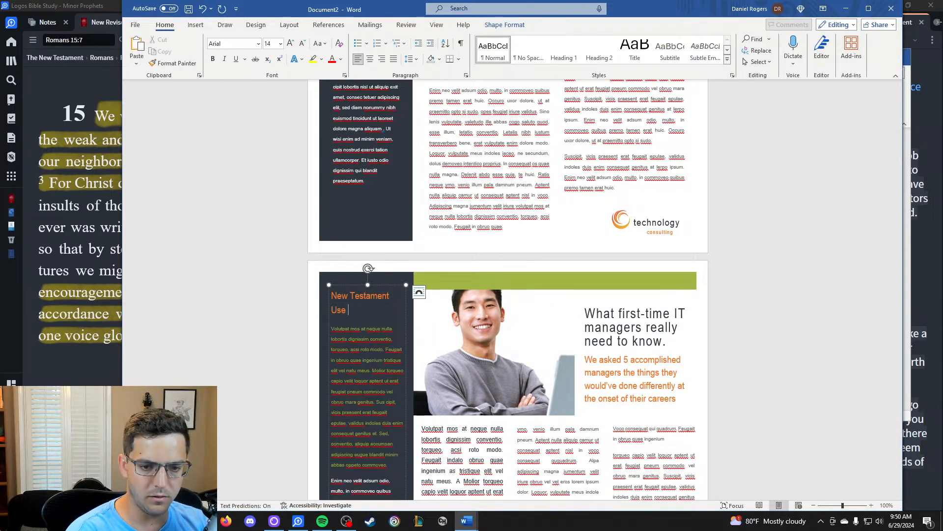
text(of the Old TE)
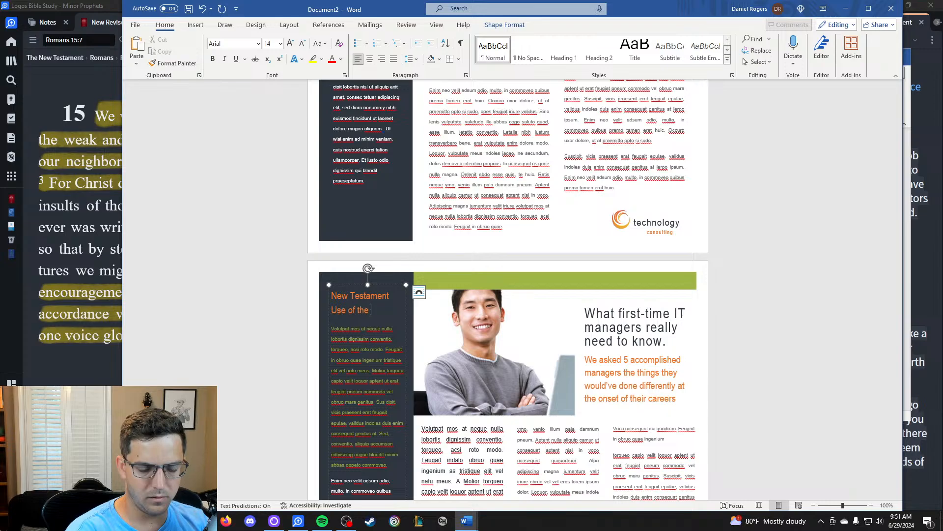
text(stam)
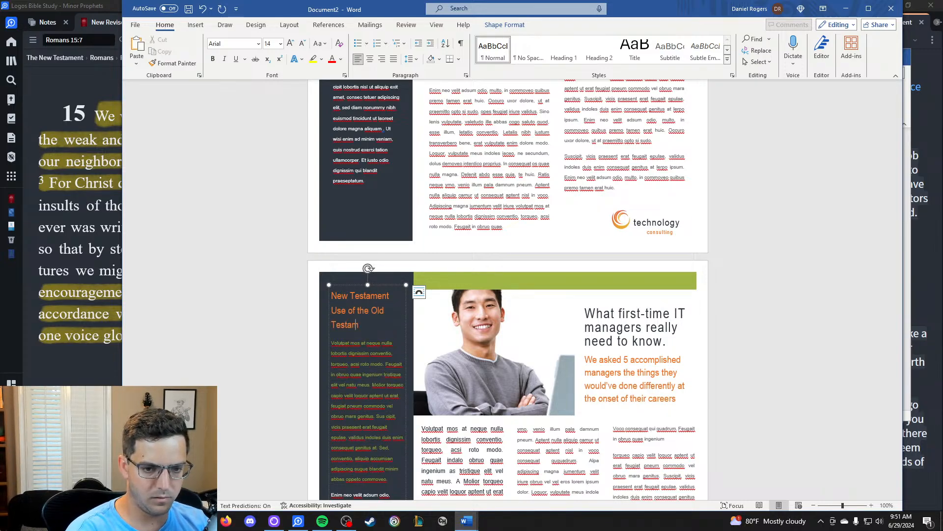
click(749, 312)
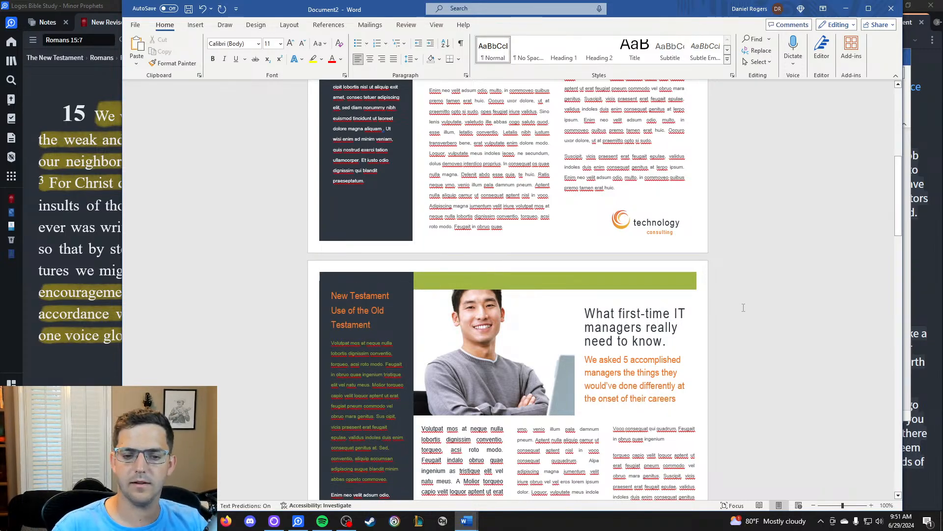
Look over the newsletter's first three pages and recheck the 00 - Template section list for remaining sections to place.
scroll(749, 312, up, 6)
scroll(750, 311, up, 1)
scroll(750, 310, down, 2)
scroll(750, 310, up, 1)
scroll(751, 308, down, 3)
scroll(750, 309, down, 12)
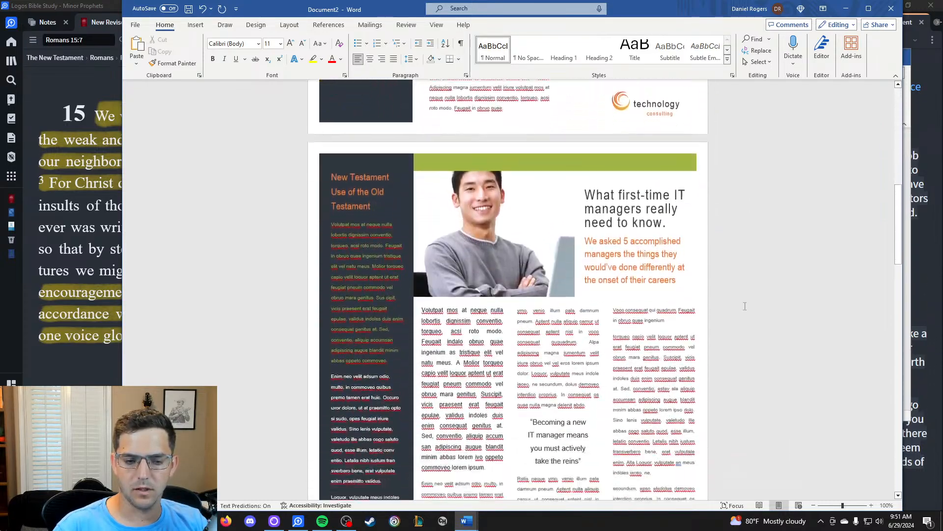
scroll(734, 301, down, 12)
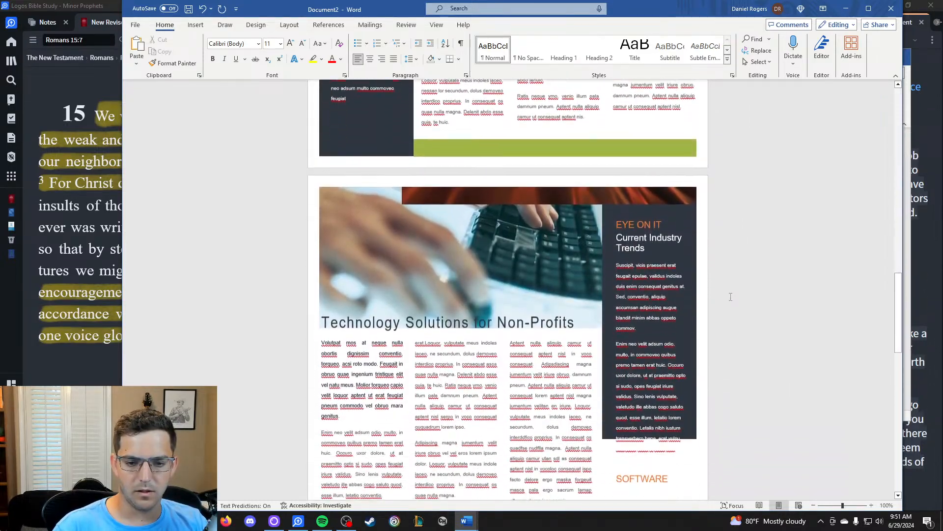
scroll(718, 286, down, 3)
scroll(703, 295, up, 20)
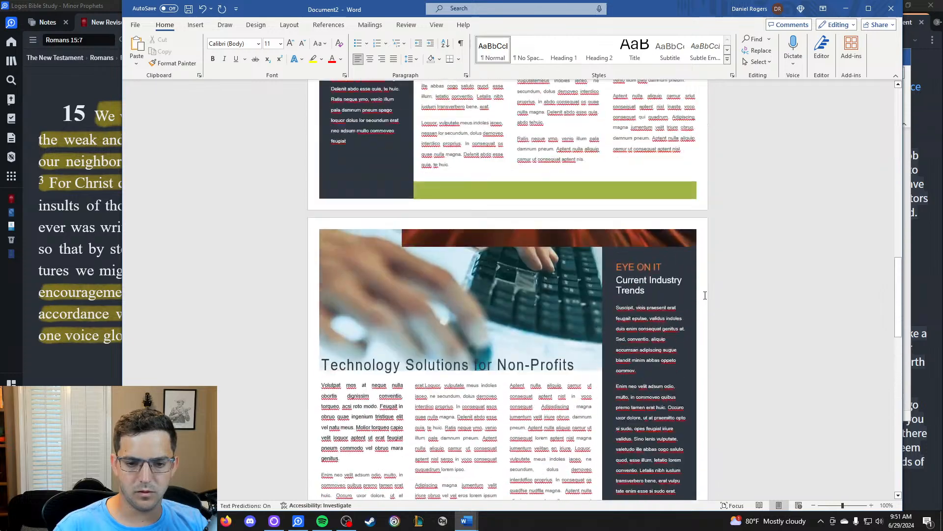
scroll(686, 302, up, 2)
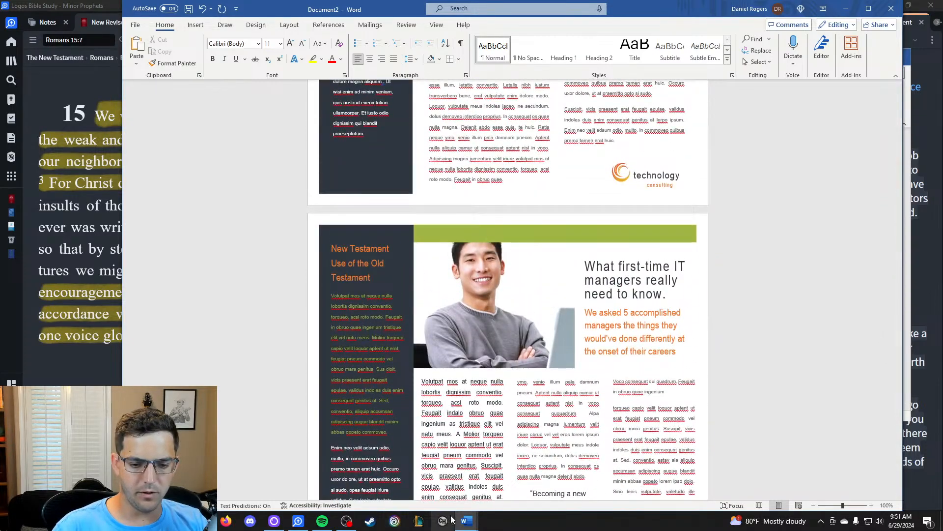
mouse_move(467, 521)
click(717, 471)
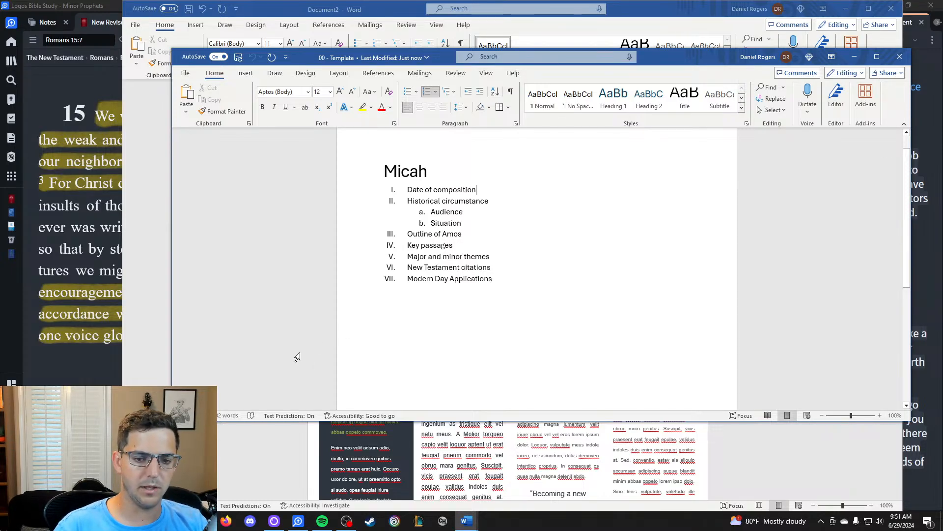
click(227, 464)
Replace the second page's headline "What first-time IT managers really need to know." with "Key Passsages and Major Themes".
scroll(227, 463, up, 13)
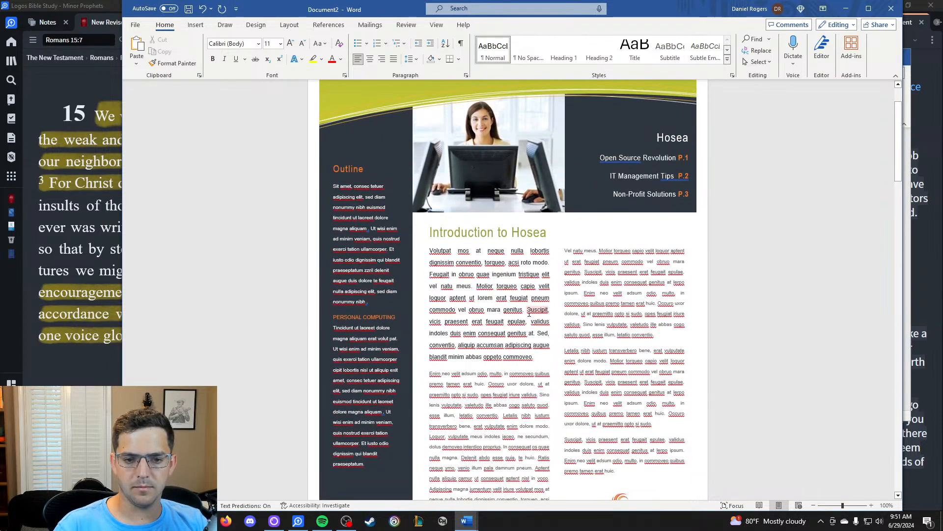
scroll(529, 315, down, 15)
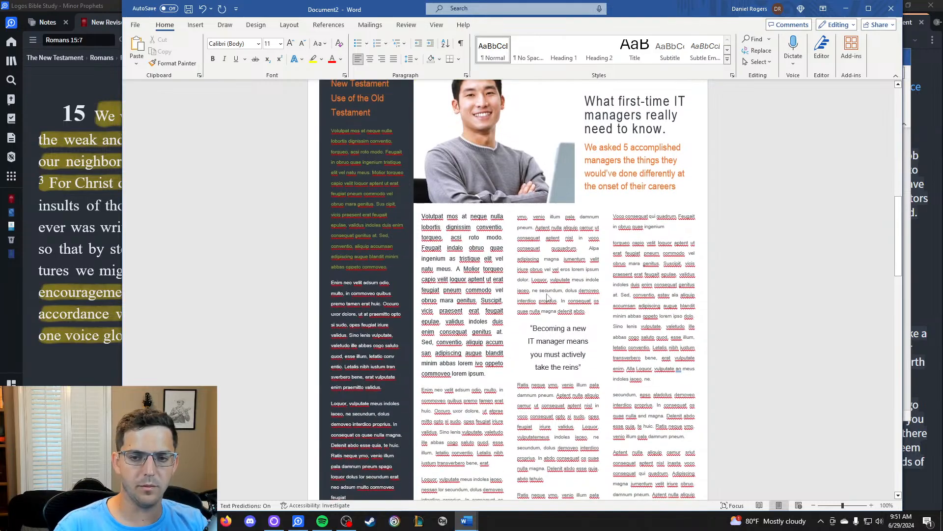
scroll(548, 294, up, 2)
triple_click(629, 184)
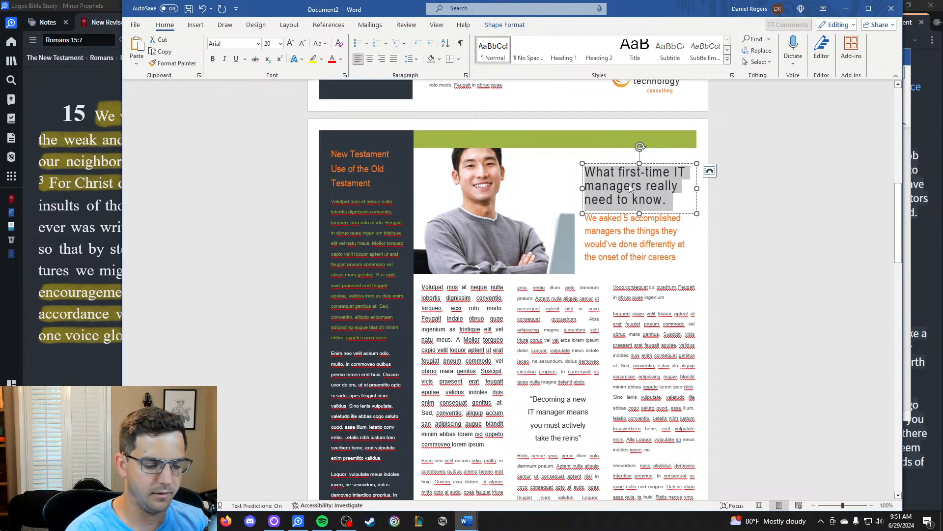
text(Key Passsages and Major Tehmes)
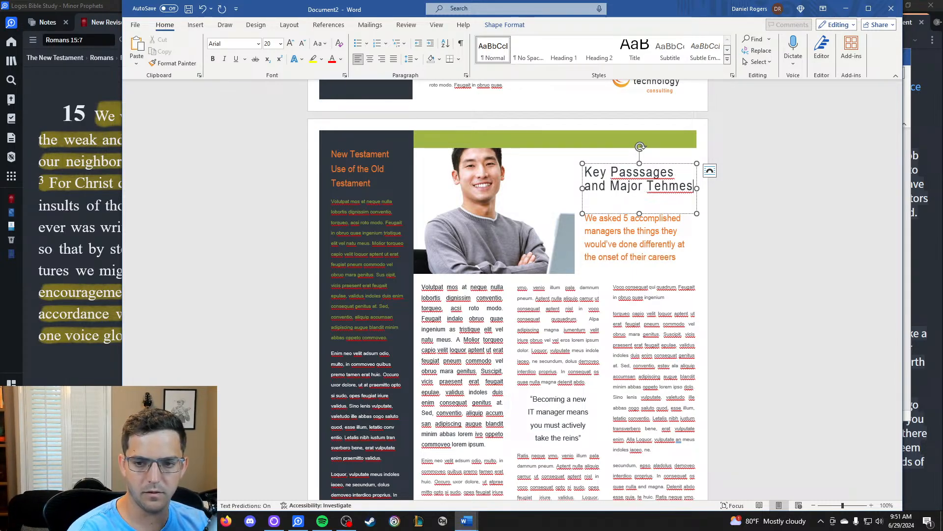
key(BackSpace)
key(BackSpace)
key(BackSpace)
key(BackSpace)
key(BackSpace)
text(hemes)
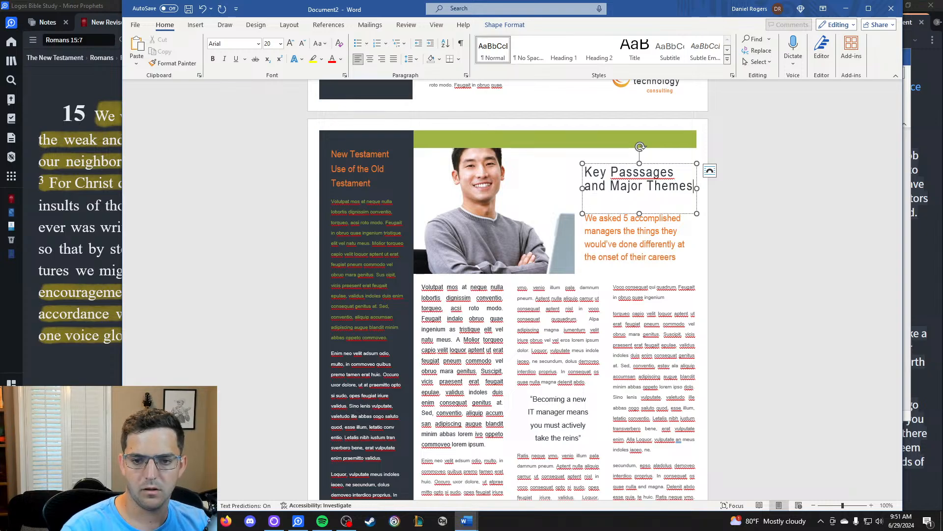
Correct the misspelled "Passsages" to "Passages" in the second page's headline.
right_click(634, 173)
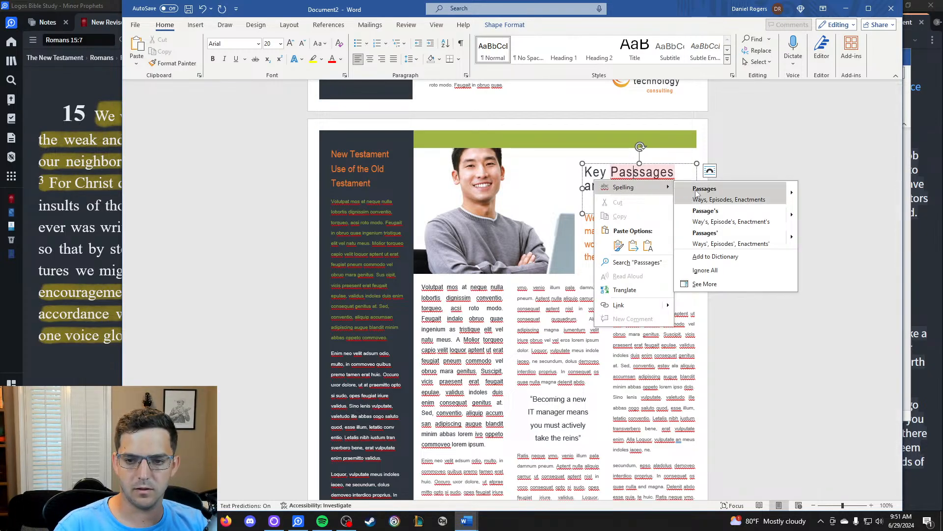
click(697, 189)
click(720, 364)
Look through all newsletter pages, checking the second page's article columns and the remaining placeholder sections.
scroll(807, 188, down, 2)
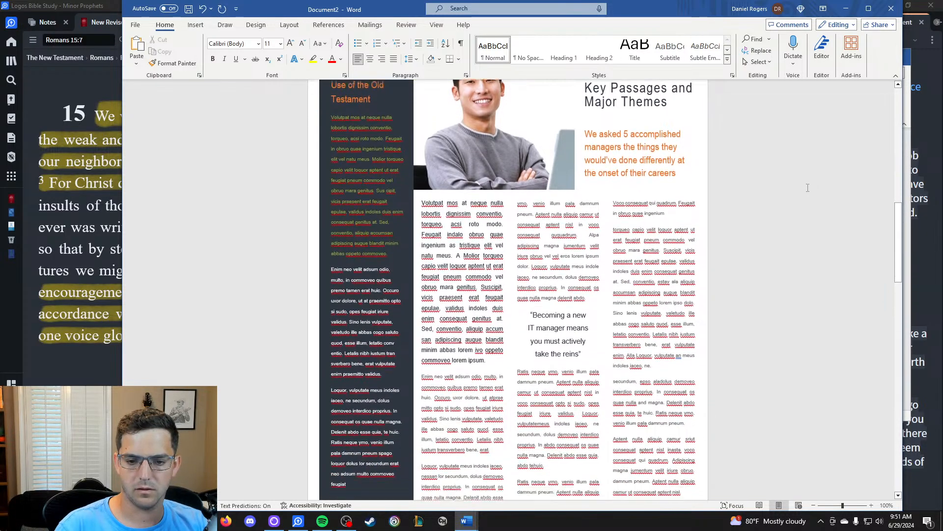
scroll(807, 188, down, 1)
click(530, 270)
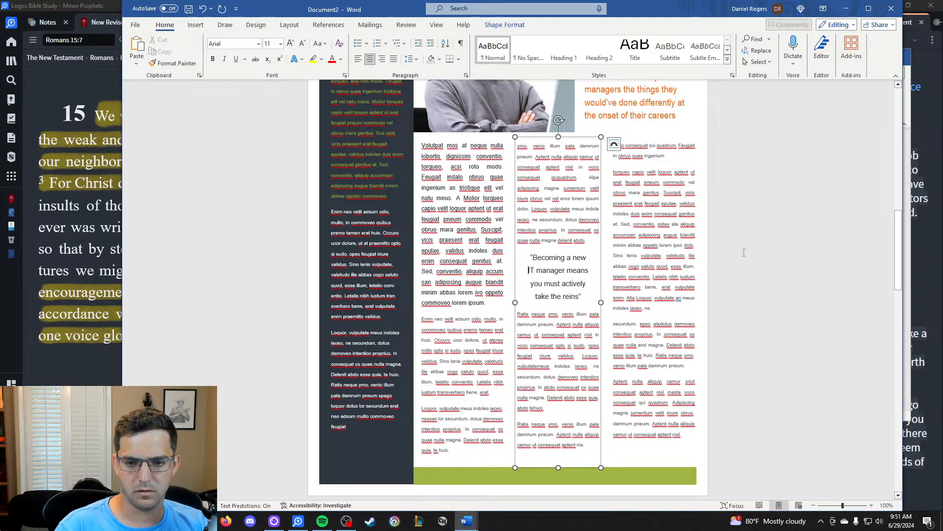
scroll(741, 253, up, 1)
click(482, 242)
click(687, 237)
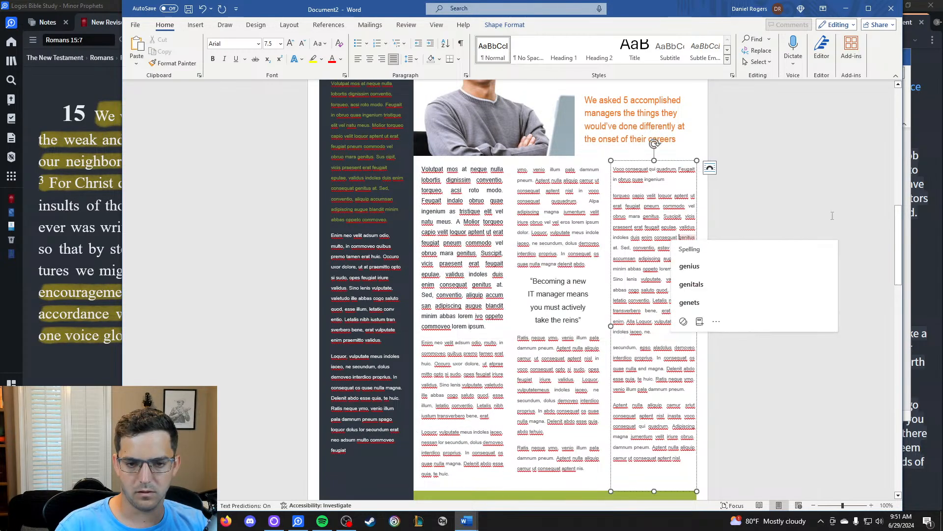
click(868, 197)
scroll(835, 206, down, 5)
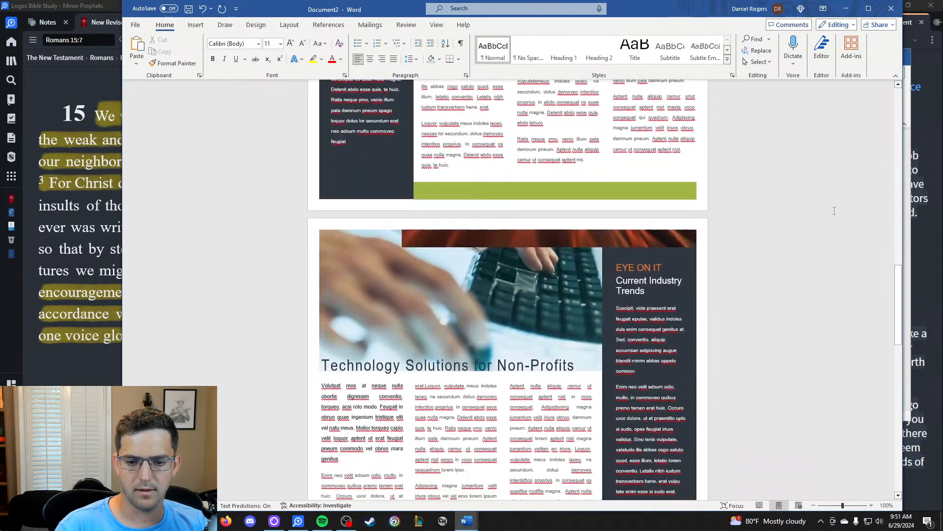
scroll(820, 214, down, 6)
scroll(735, 205, up, 6)
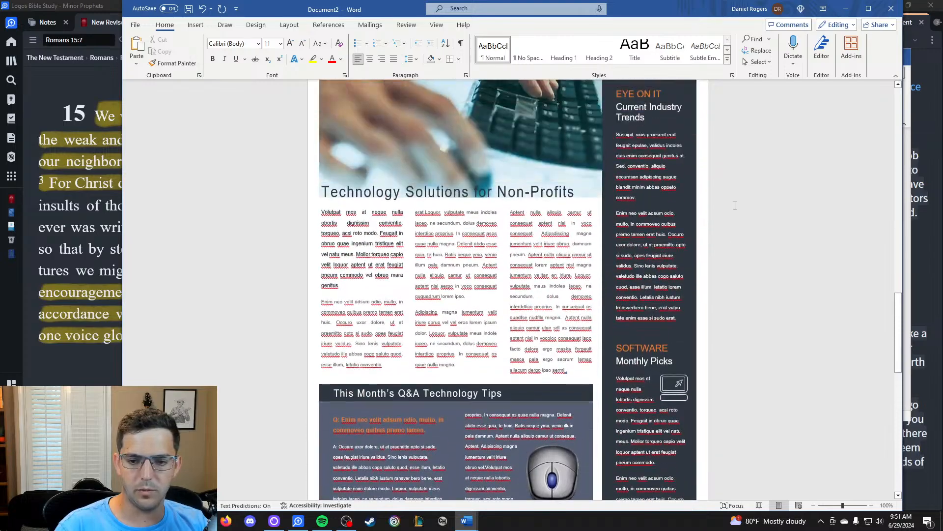
scroll(735, 205, down, 10)
scroll(735, 205, up, 5)
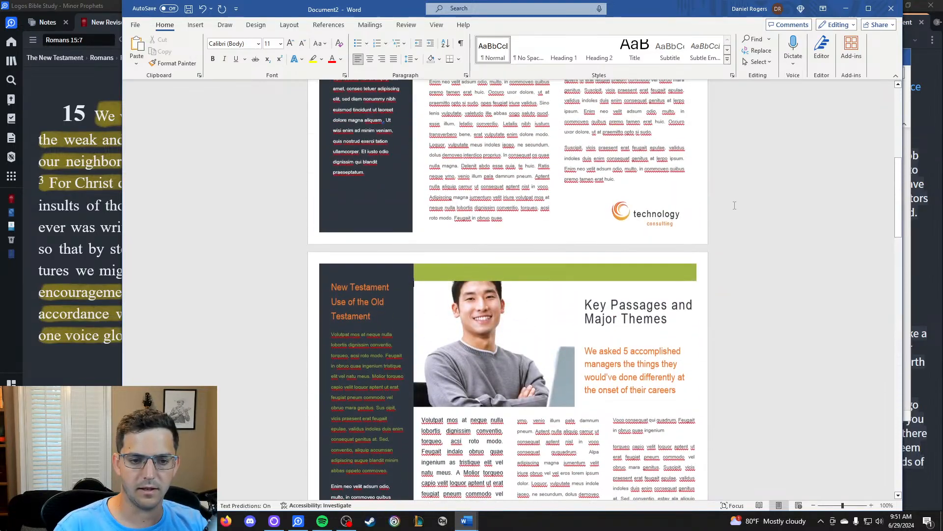
scroll(735, 205, up, 5)
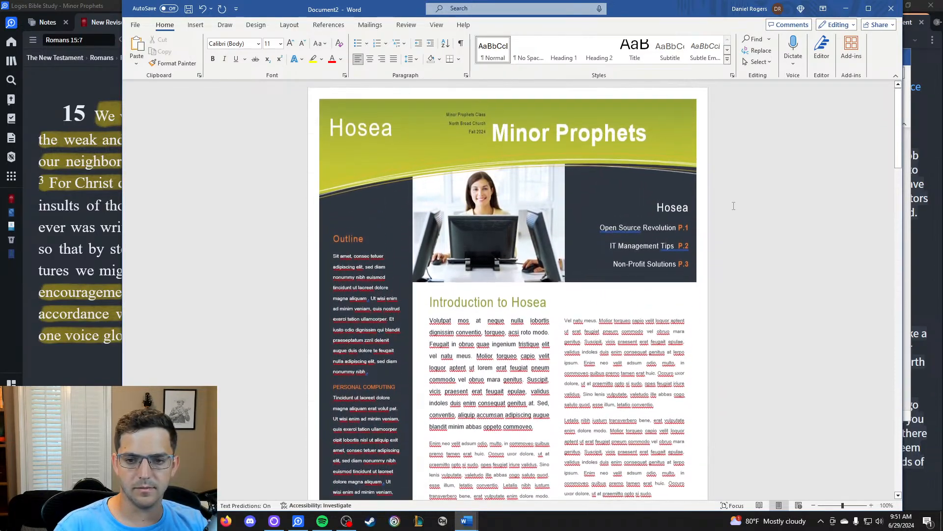
scroll(729, 209, down, 1)
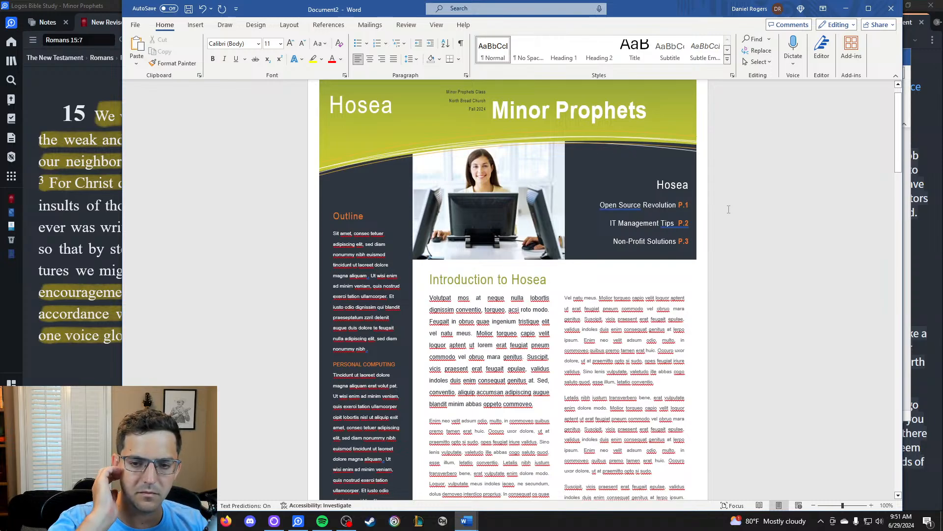
scroll(729, 209, down, 10)
Examine the parts of the technology consulting logo on the cover page to see which can be edited.
click(653, 328)
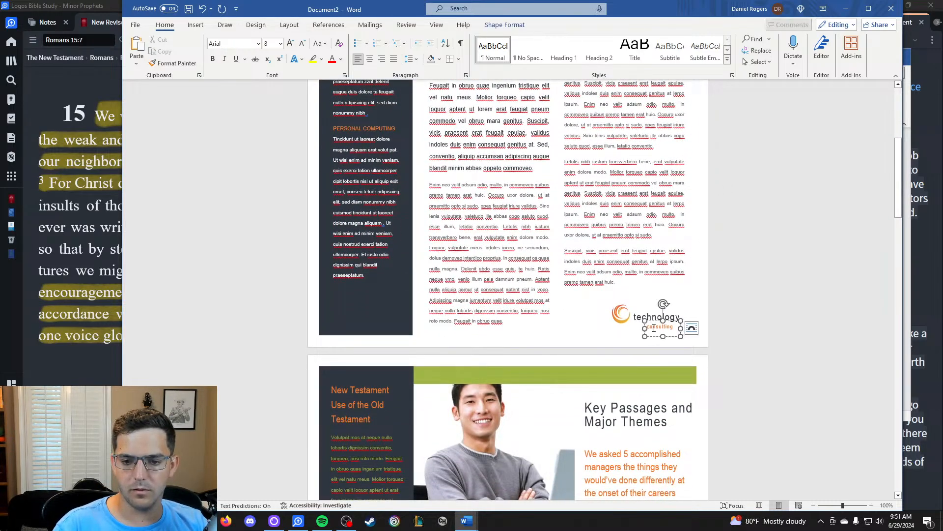
scroll(644, 307, up, 10)
scroll(644, 307, down, 12)
click(626, 291)
scroll(624, 290, up, 10)
scroll(625, 287, down, 11)
click(626, 286)
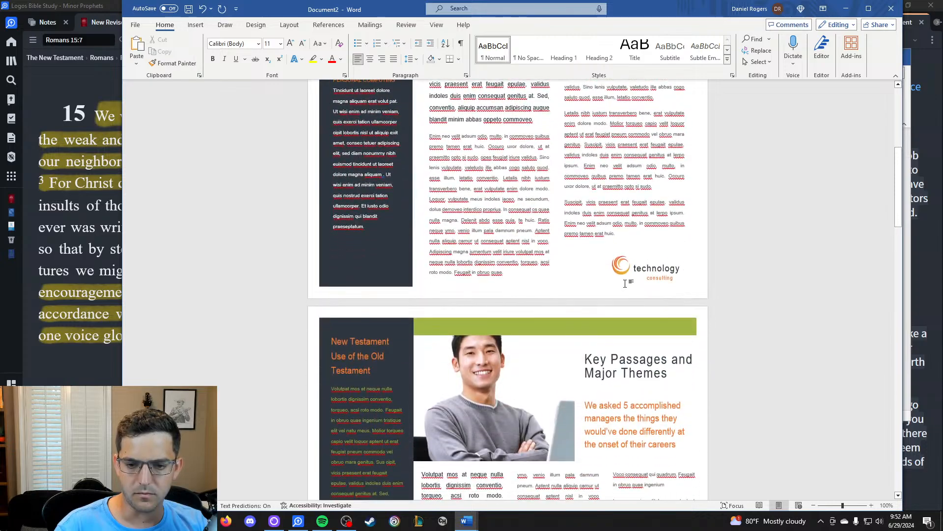
click(662, 270)
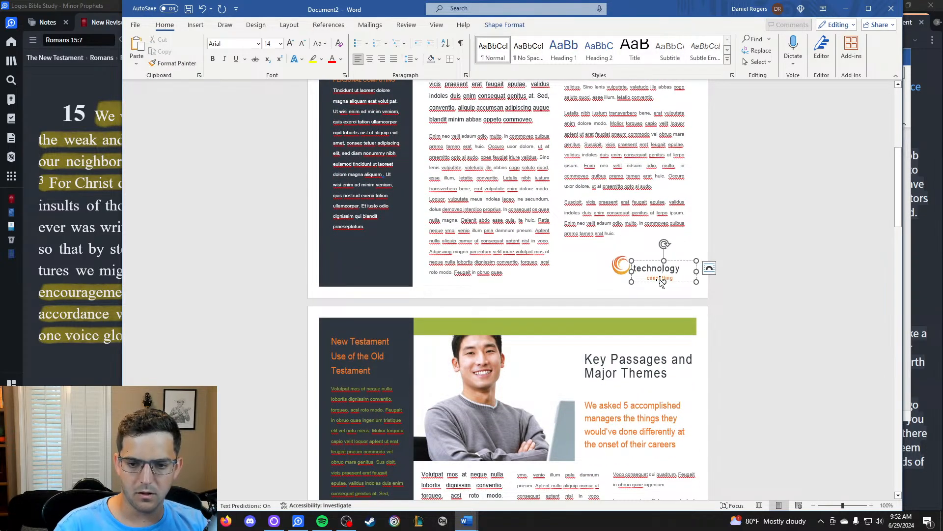
click(738, 242)
scroll(737, 245, down, 9)
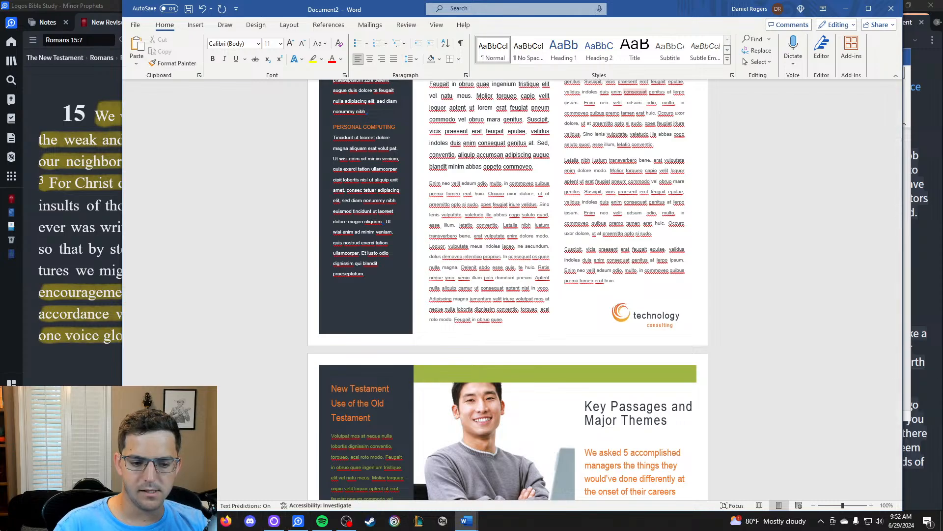
Replace the cover logo's word "technology" with "Download Notes at" and shrink its font to fit on one line.
double_click(653, 317)
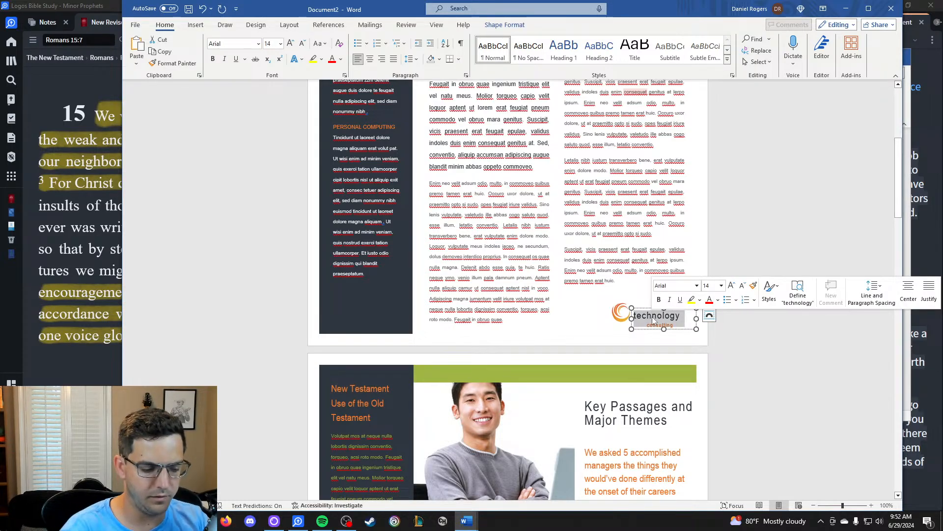
text(DOw)
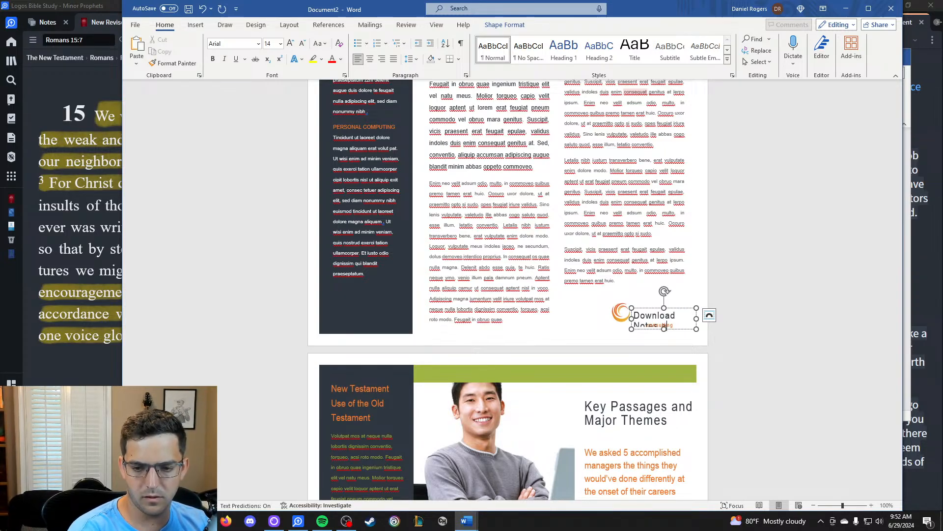
triple_click(683, 319)
click(303, 44)
click(303, 43)
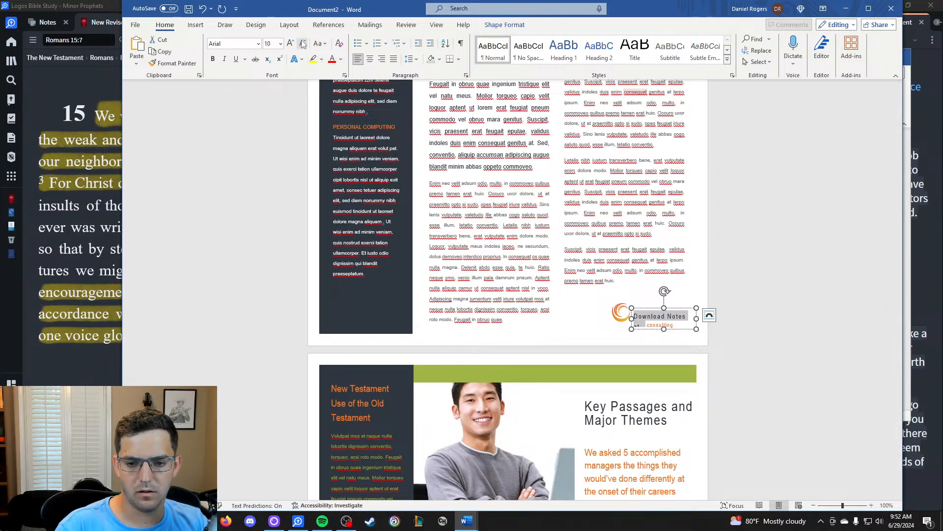
click(303, 43)
click(675, 346)
Replace the word "consulting" under "Download Notes at" with the author's website address.
scroll(724, 348, down, 3)
scroll(724, 347, down, 3)
click(659, 372)
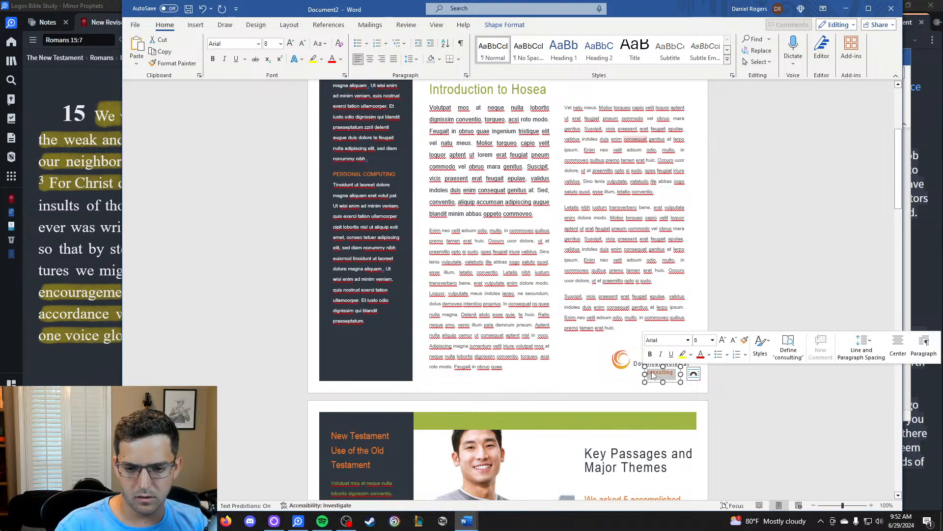
text(danie)
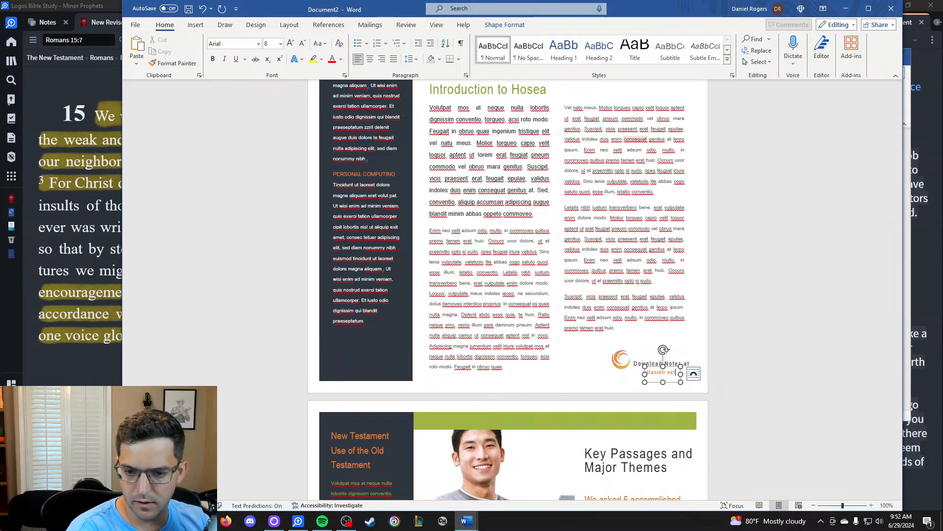
key(BackSpace)
text(d)
click(753, 354)
scroll(751, 359, down, 4)
scroll(721, 353, down, 2)
Select the cover's orange swirl graphic, open the author's website in Firefox and copy its green tree logo.
click(618, 357)
scroll(620, 344, down, 1)
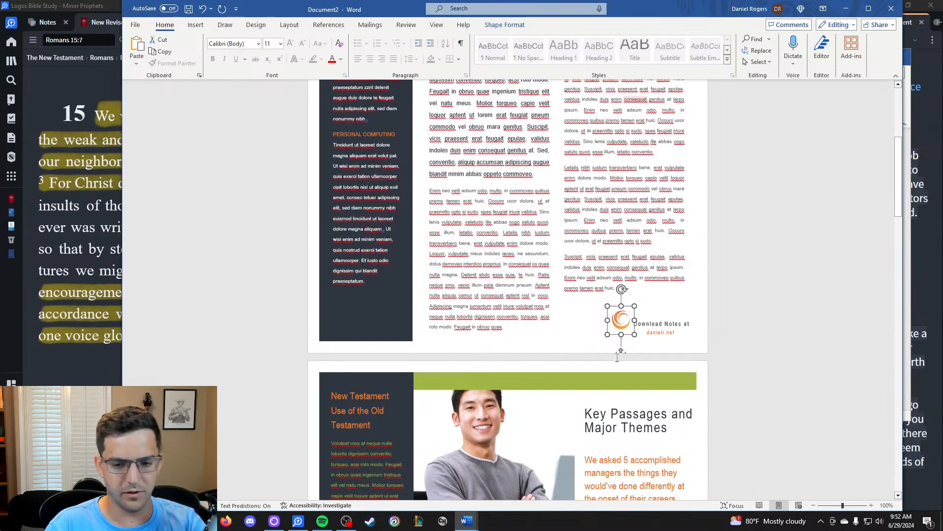
click(226, 520)
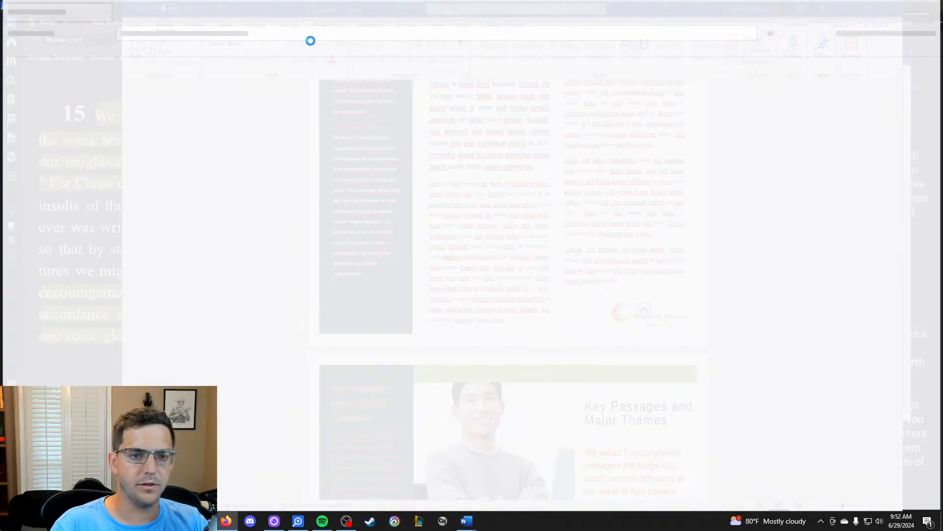
text(danielr.)
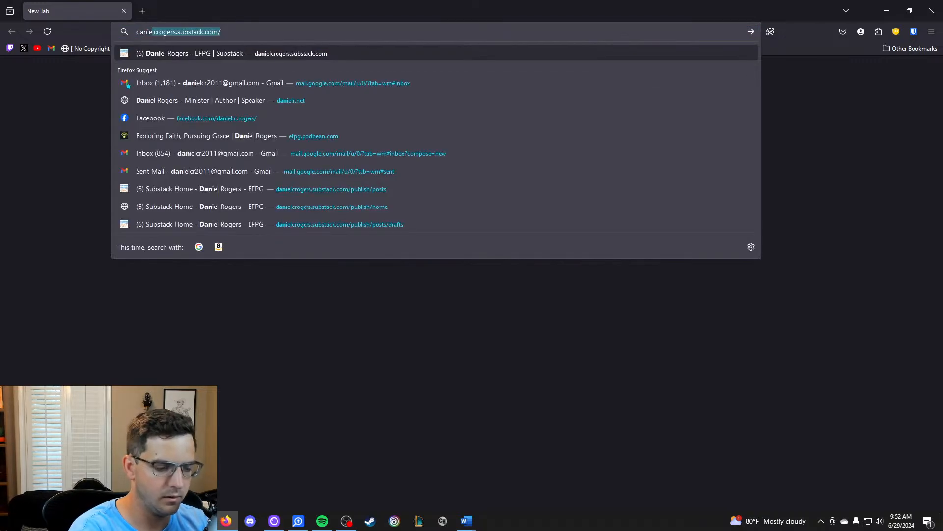
key(Return)
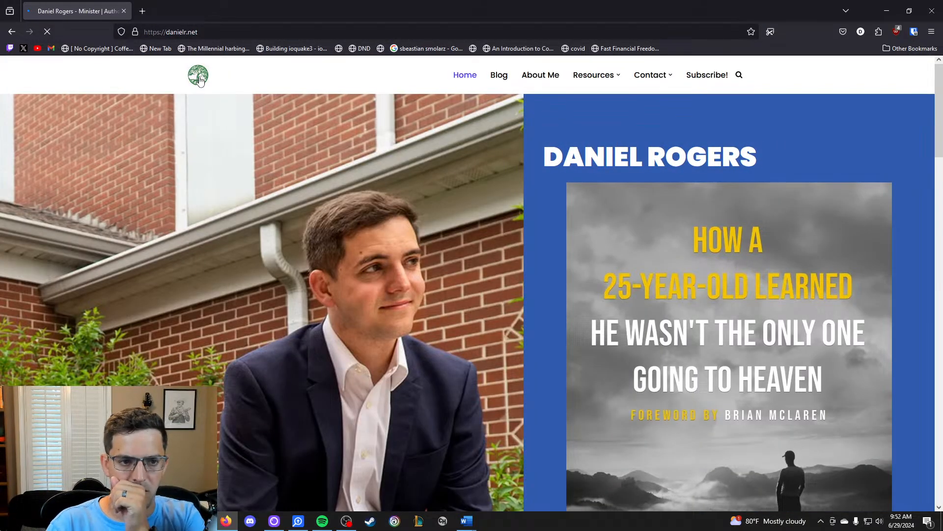
right_click(200, 77)
click(266, 247)
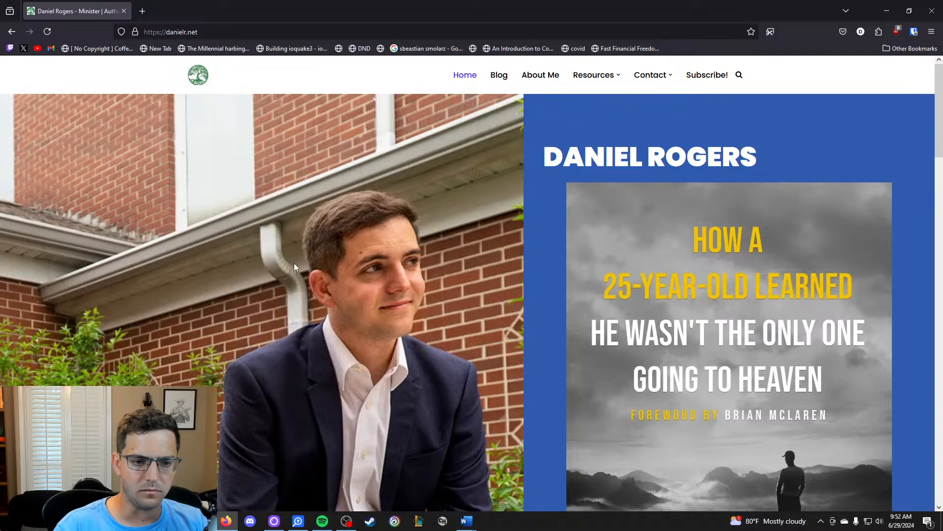
Switch back to the Word newsletter and try to paste the copied tree logo over the cover's orange swirl.
mouse_move(472, 521)
click(537, 475)
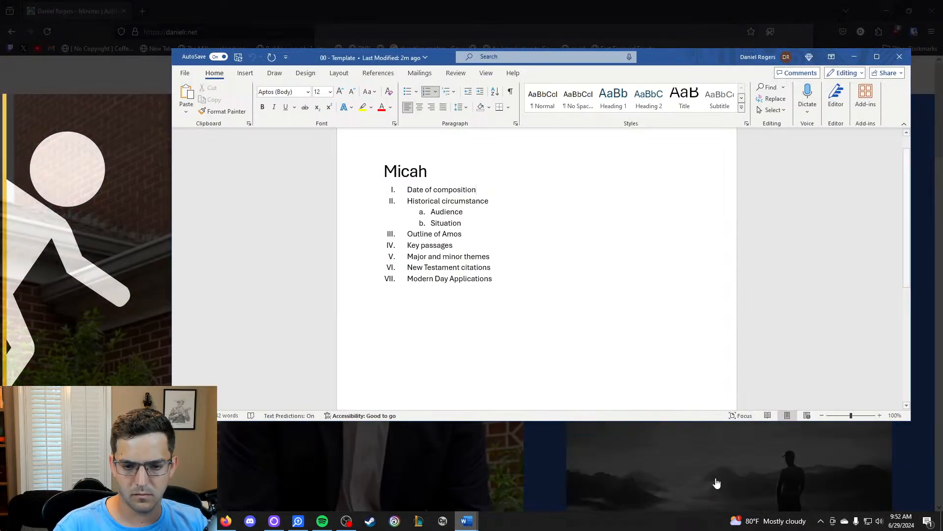
click(619, 471)
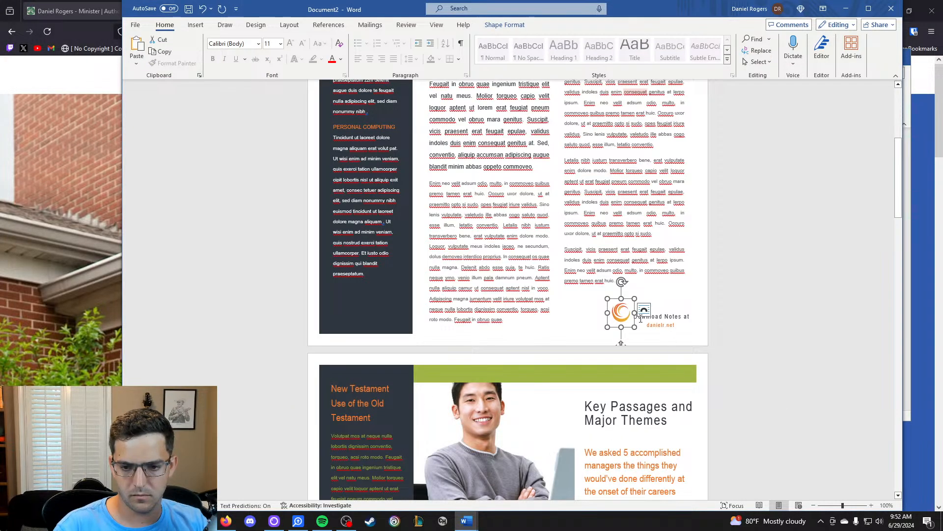
mouse_move(624, 317)
mouse_down()
mouse_move(623, 333)
mouse_move(622, 313)
mouse_up()
key(Escape)
scroll(634, 374, up, 4)
scroll(634, 373, down, 3)
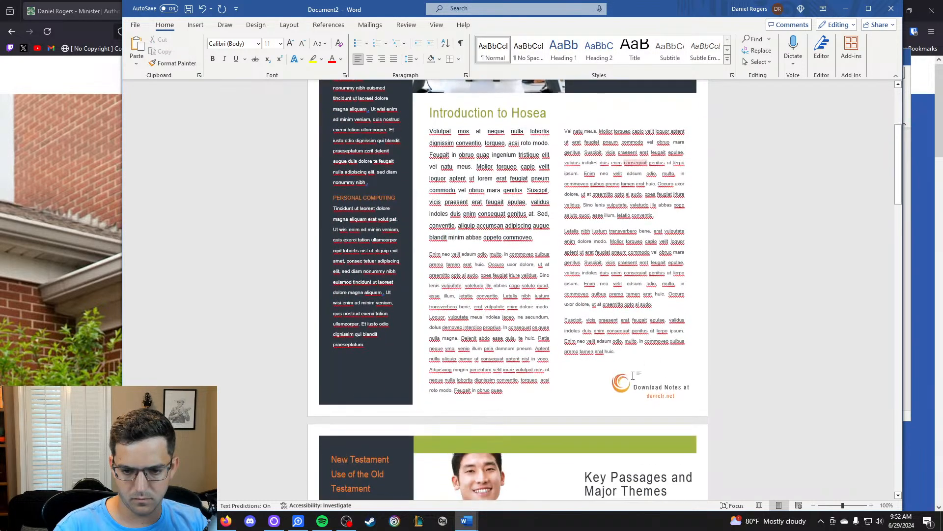
click(622, 382)
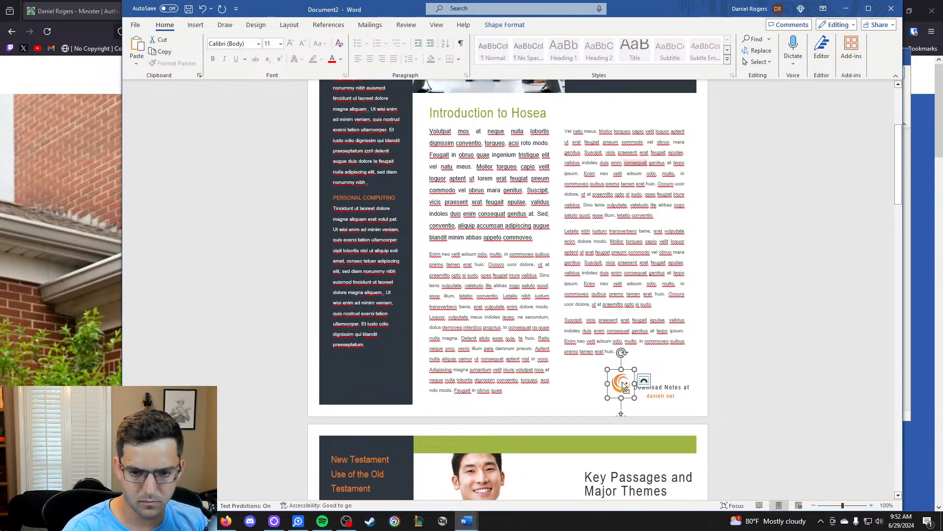
key(ctrl+Home)
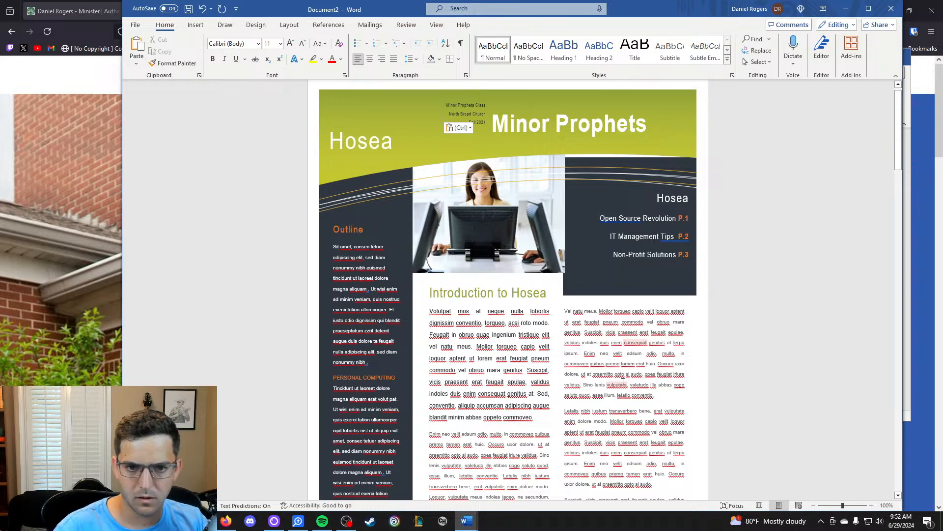
Try to paste the copied tree logo as a picture in place of the orange swirl and check the cover.
scroll(657, 372, down, 5)
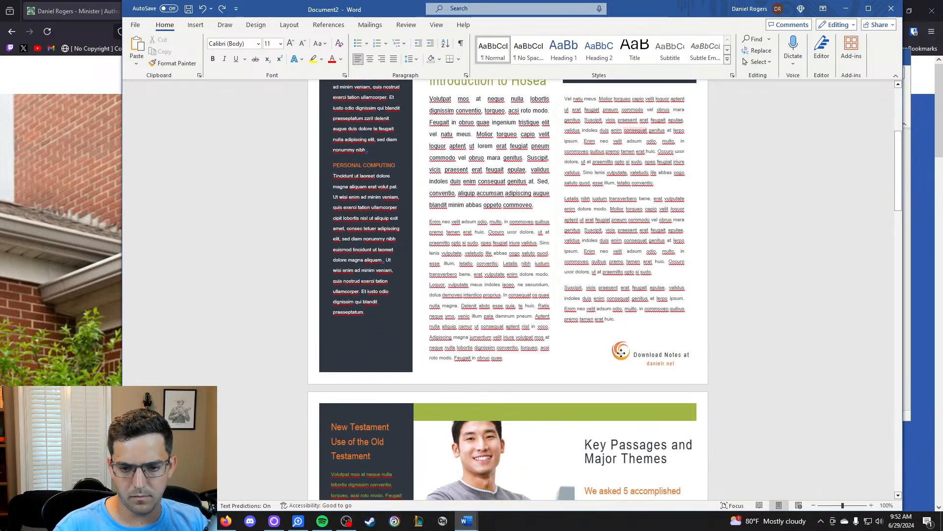
right_click(623, 356)
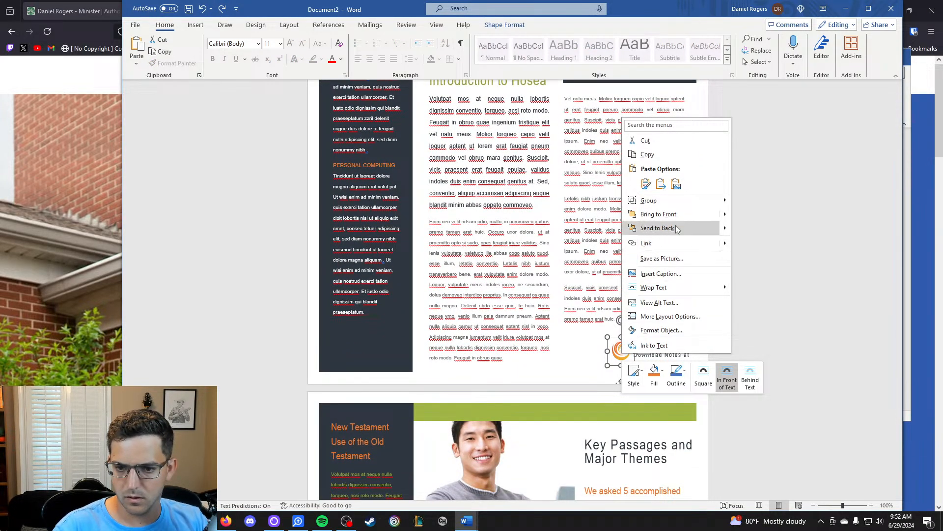
click(676, 185)
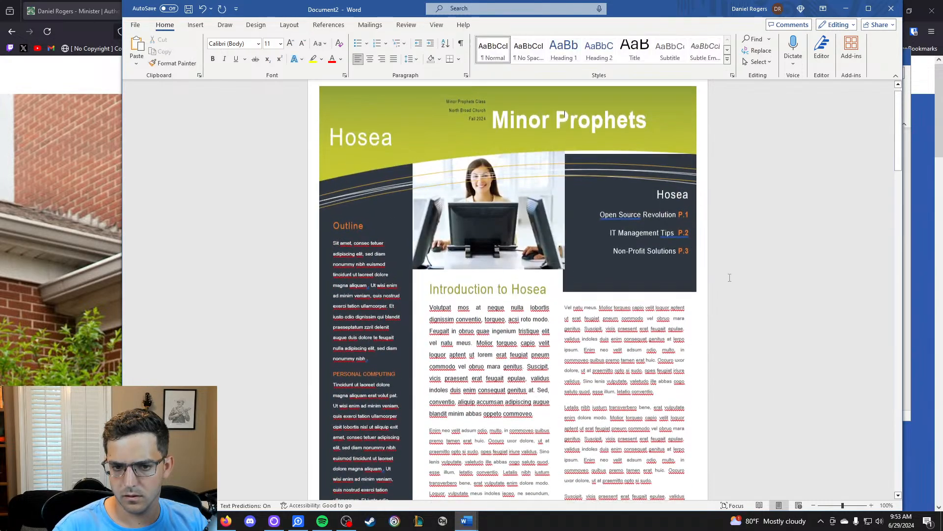
scroll(737, 302, down, 5)
scroll(737, 302, up, 4)
scroll(634, 398, down, 2)
right_click(626, 444)
scroll(621, 422, up, 2)
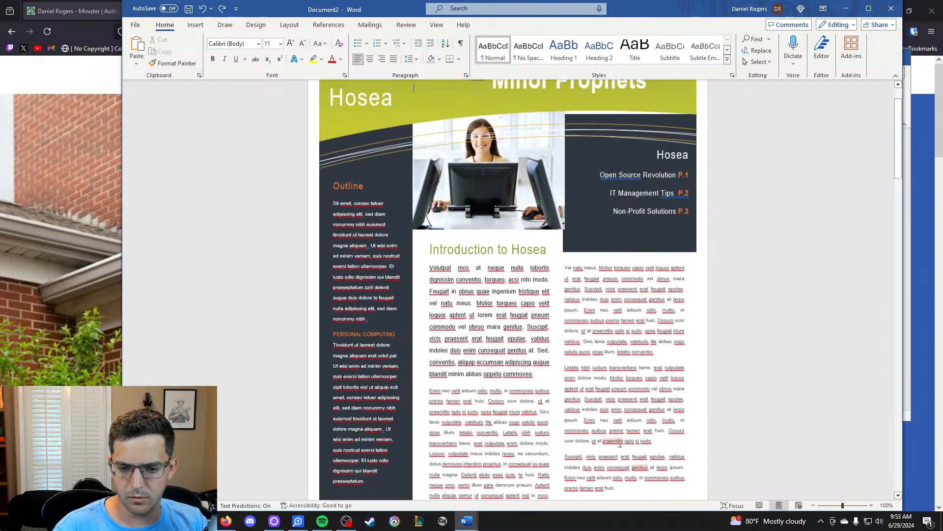
scroll(619, 403, down, 3)
Delete the orange swirl graphic beside "Download Notes at" on the cover page.
click(618, 392)
right_click(619, 390)
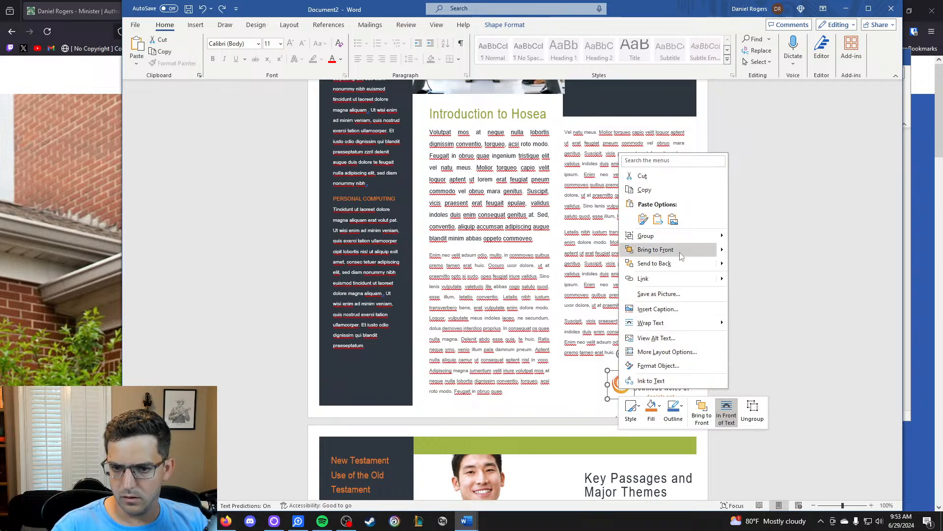
click(605, 385)
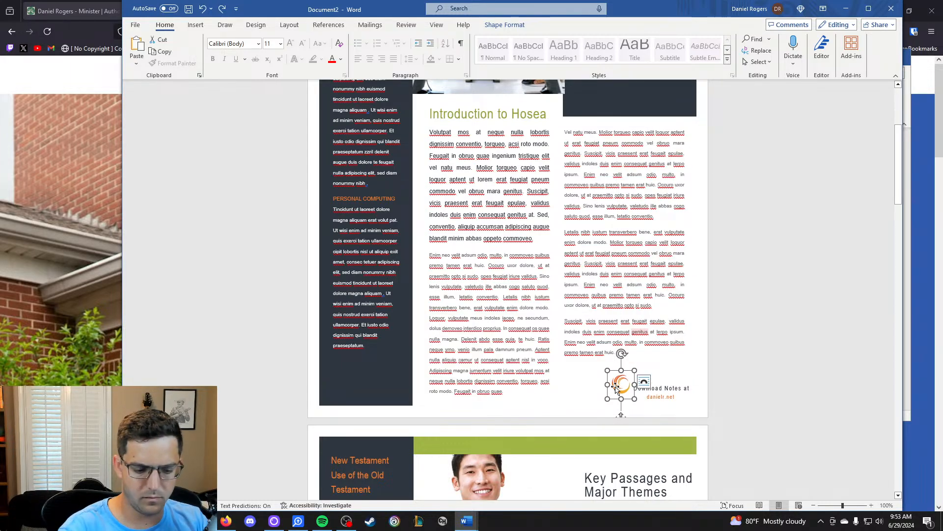
key(Delete)
scroll(612, 387, up, 3)
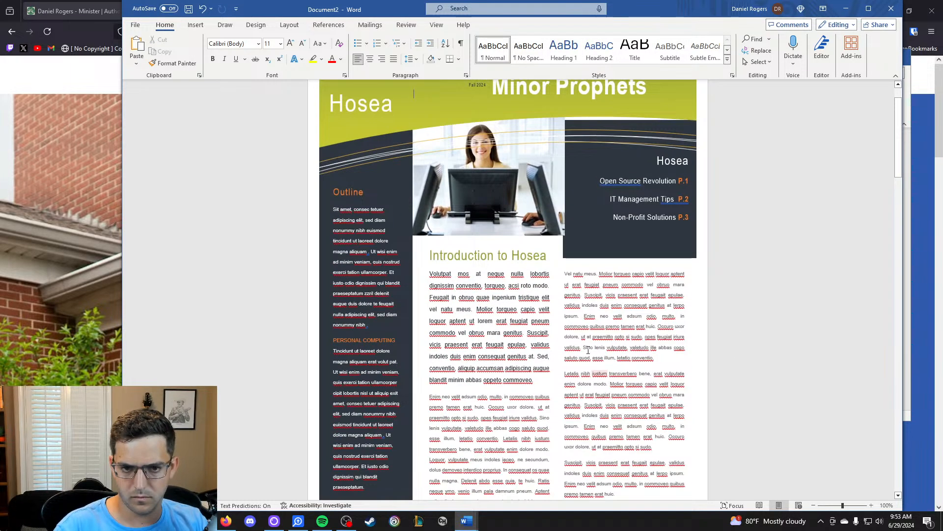
Try to paste the copied tree logo again and look for it around the second page's photo and green bar.
scroll(595, 344, down, 5)
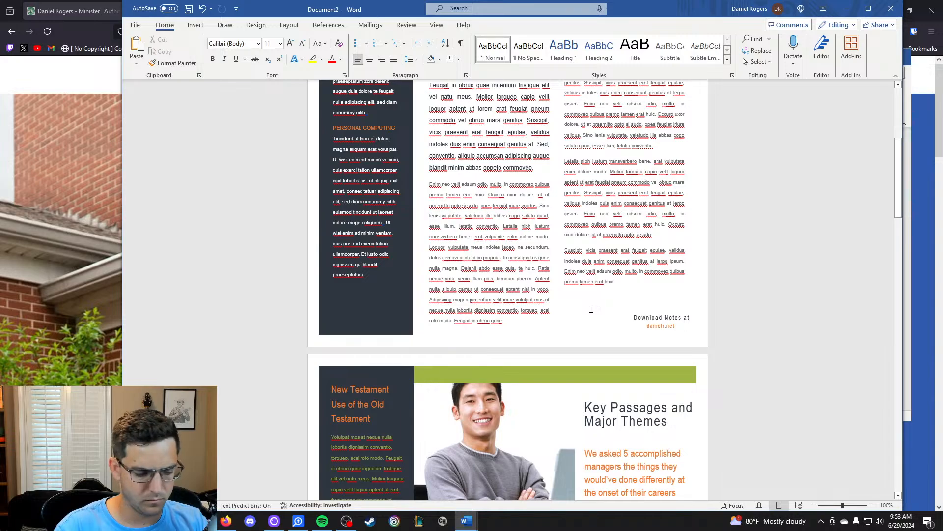
scroll(591, 309, up, 6)
key(ctrl+v)
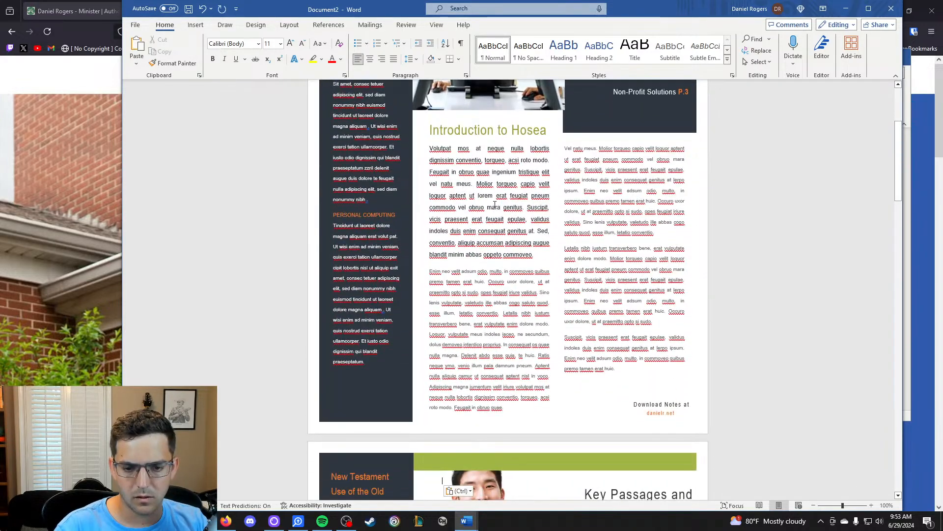
scroll(471, 295, down, 4)
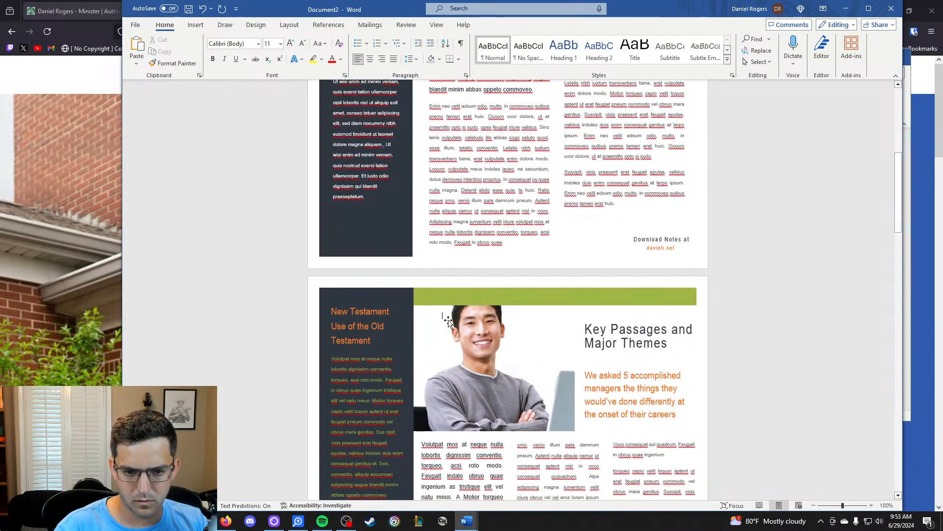
click(448, 321)
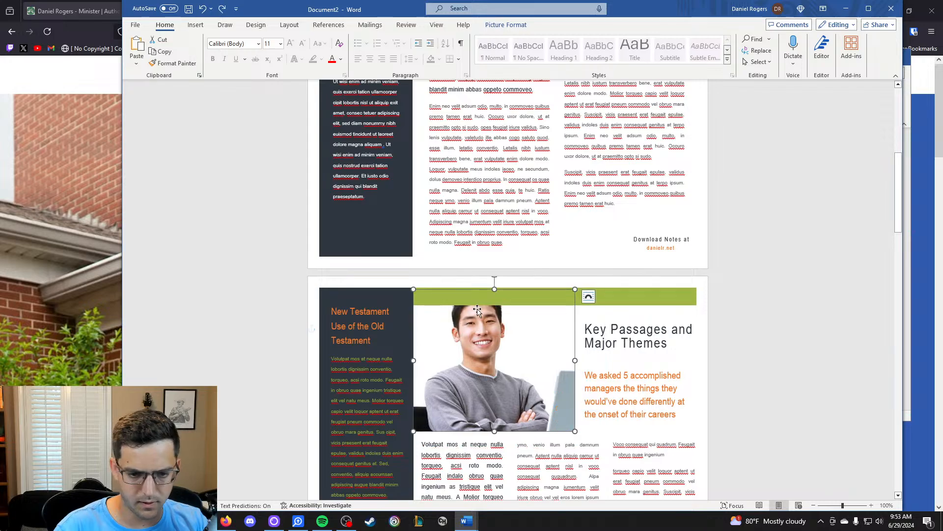
click(524, 292)
Copy the green tree logo from the author's website in Firefox again and switch back to the Word newsletter.
click(226, 521)
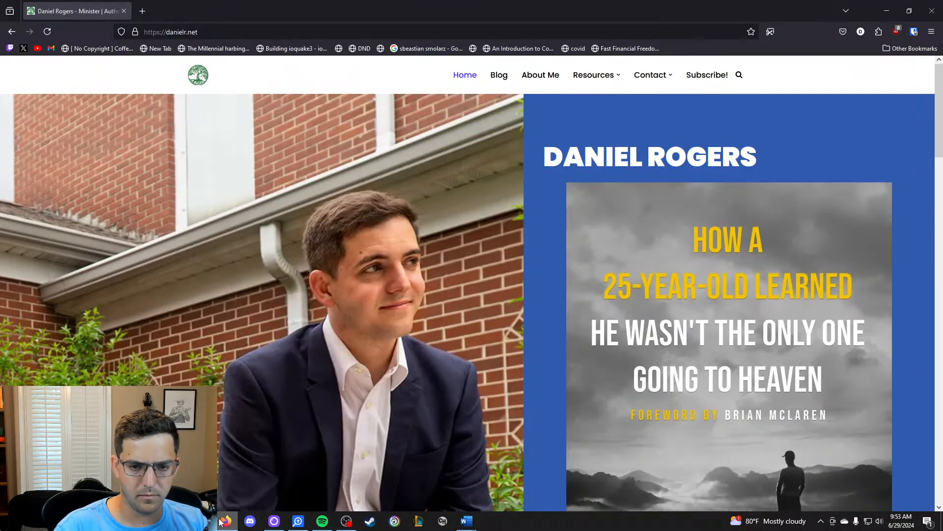
right_click(199, 73)
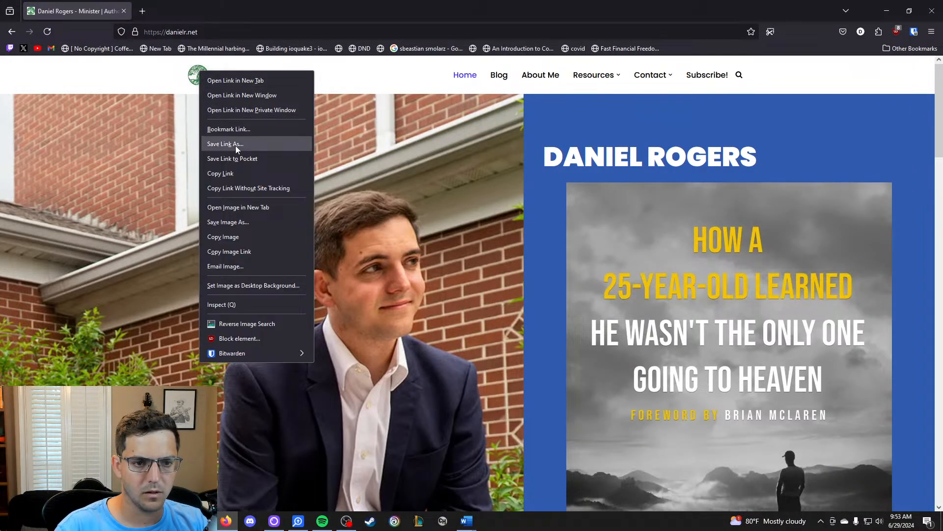
click(248, 237)
key(alt+Tab)
Paste the tree logo below the last item in the Upcoming Events text box on the final page.
scroll(703, 201, down, 15)
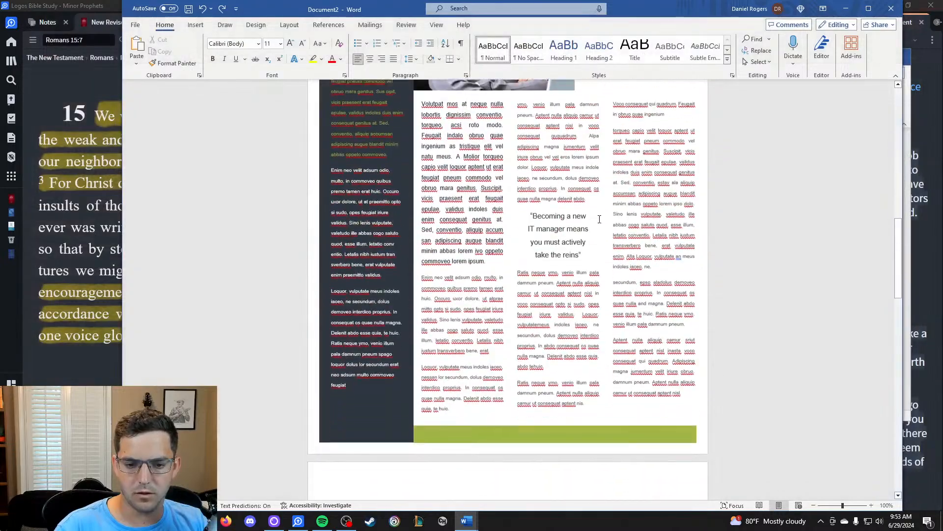
scroll(545, 319, up, 3)
scroll(536, 329, down, 3)
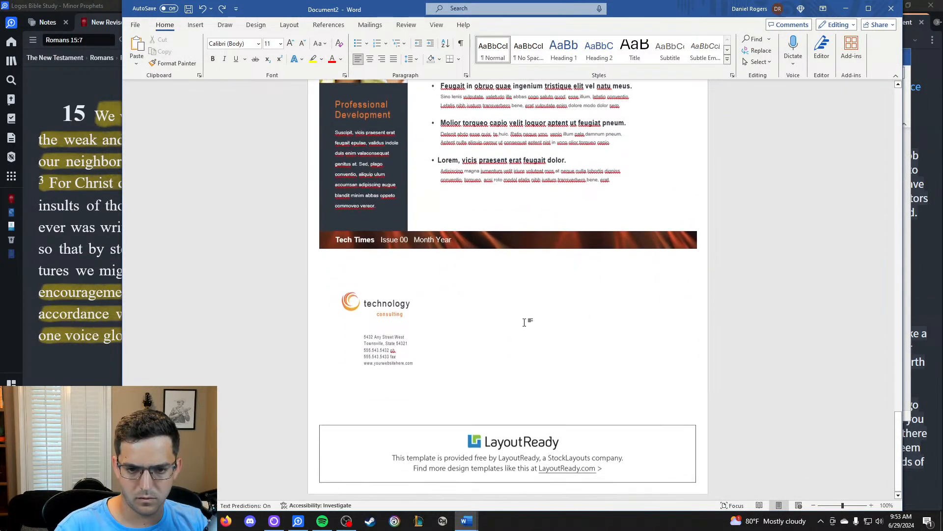
scroll(467, 334, up, 3)
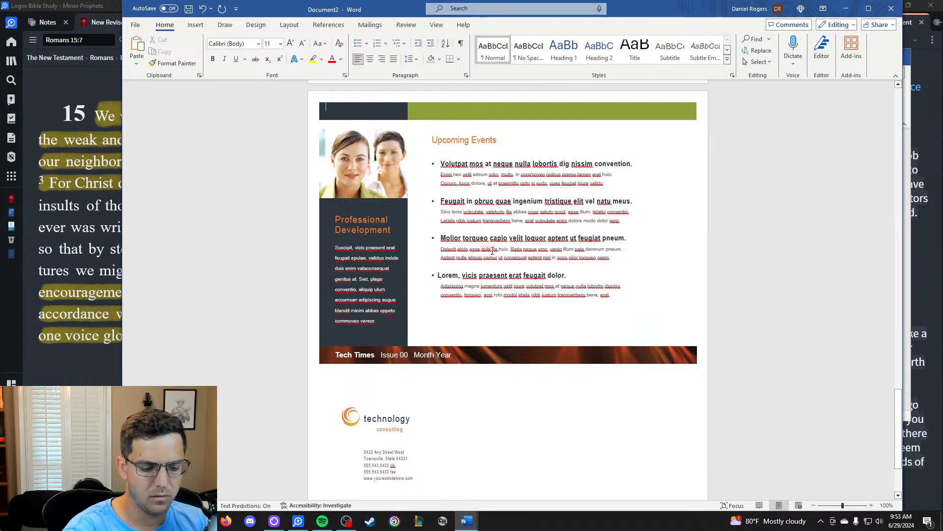
click(622, 296)
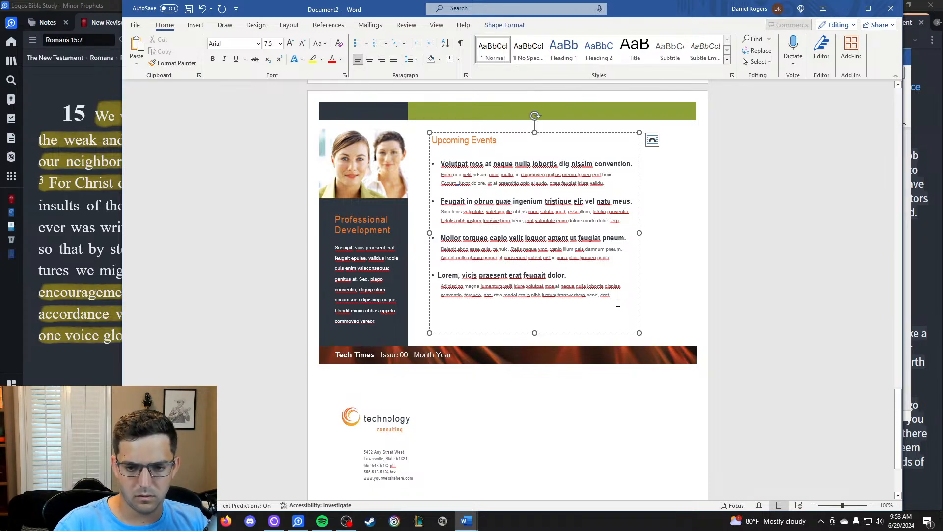
key(ctrl+v)
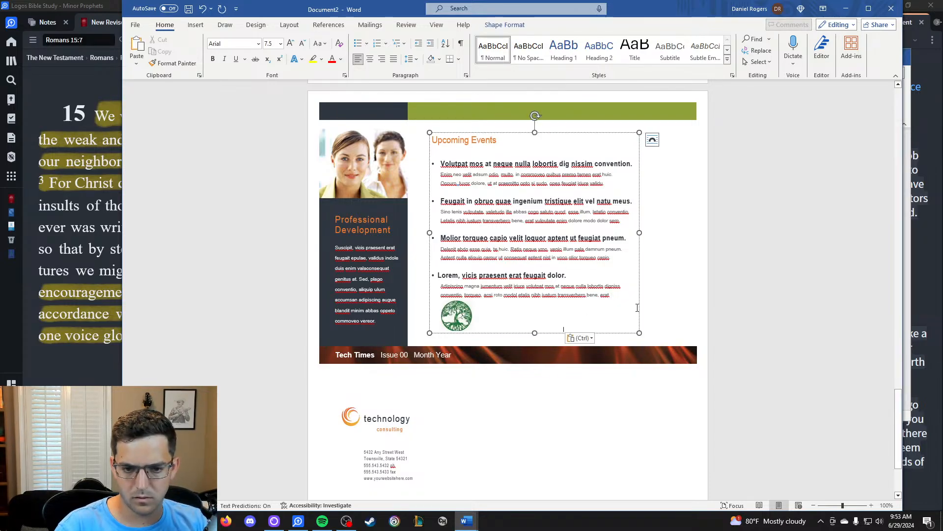
Check the pasted logo's size and position settings and its picture alignment options for a way to move it freely.
click(456, 324)
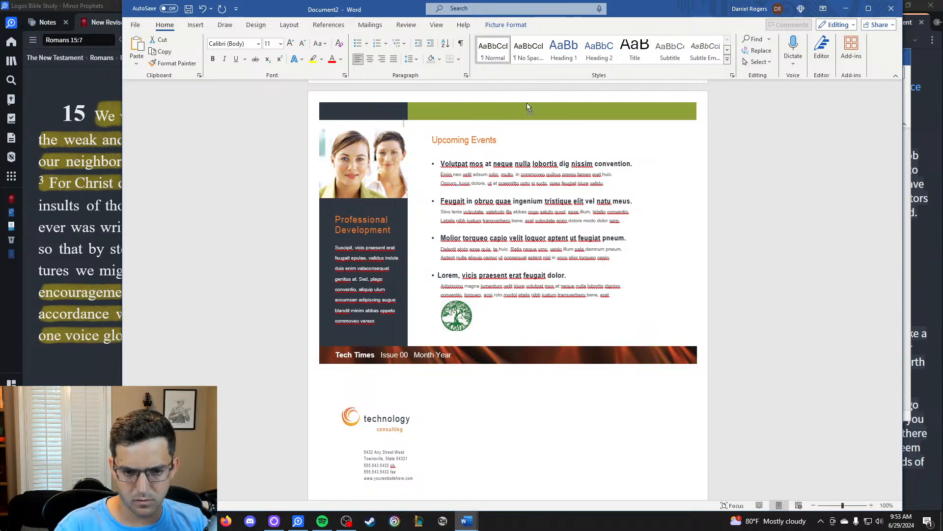
scroll(524, 114, up, 1)
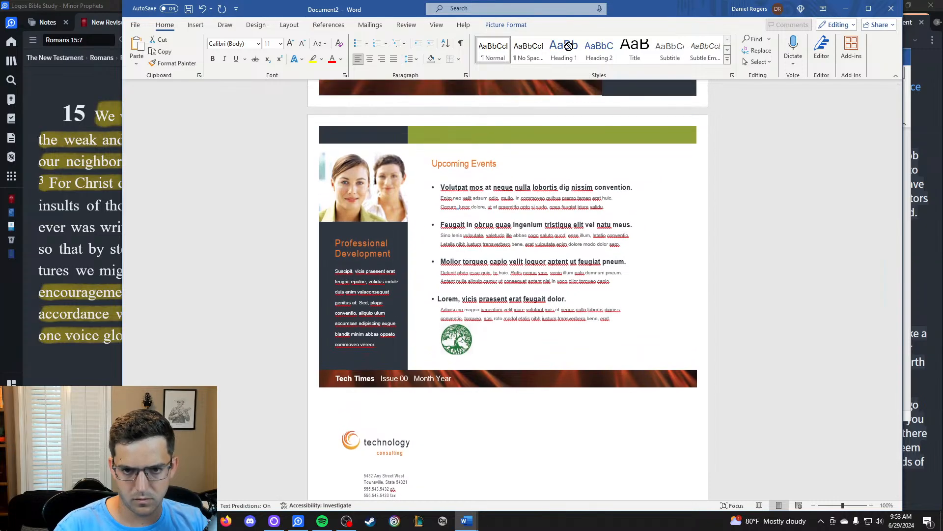
right_click(464, 338)
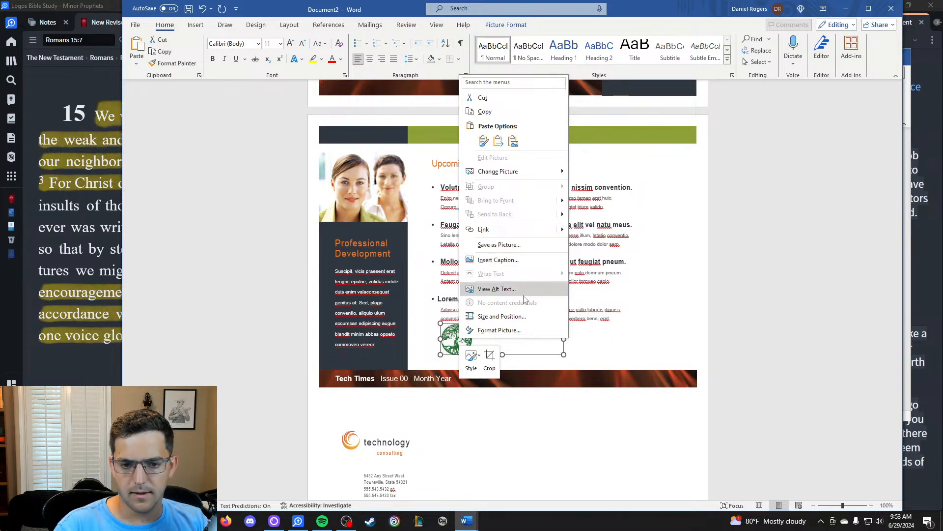
click(513, 316)
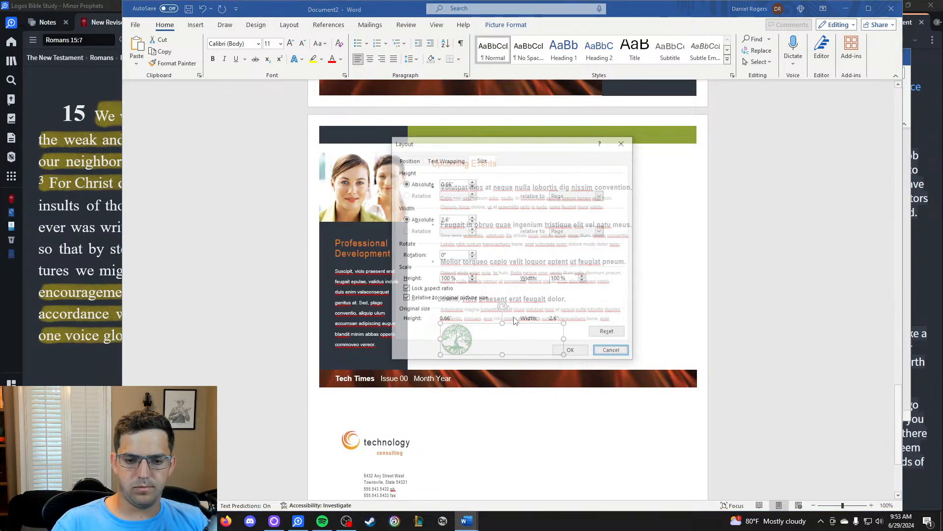
click(623, 142)
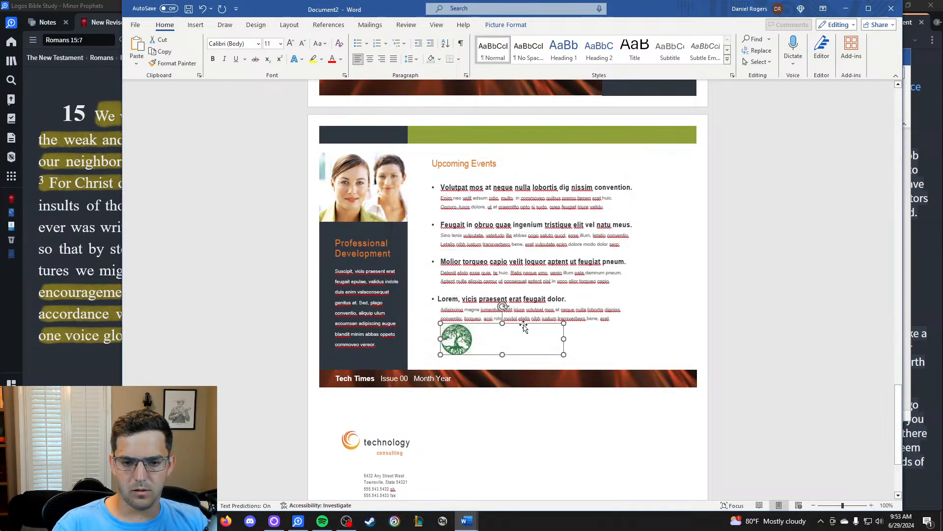
right_click(461, 343)
key(Escape)
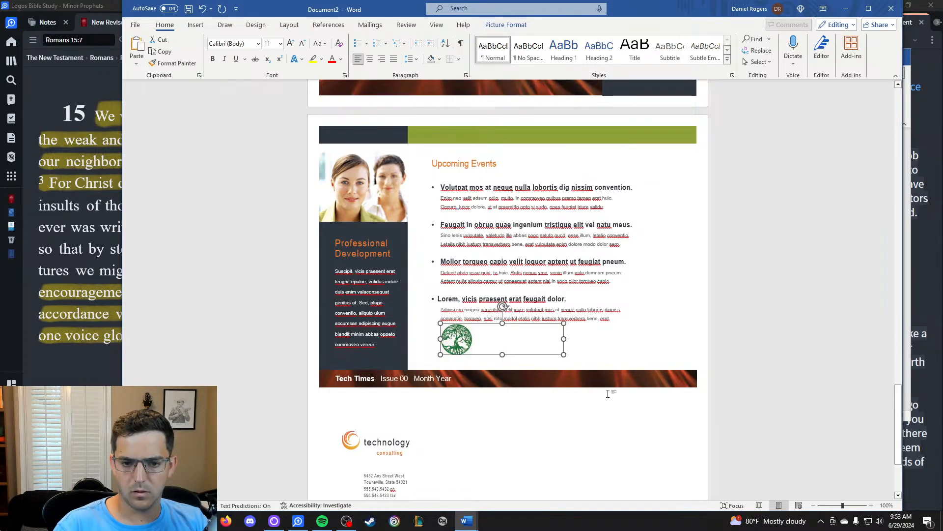
double_click(452, 338)
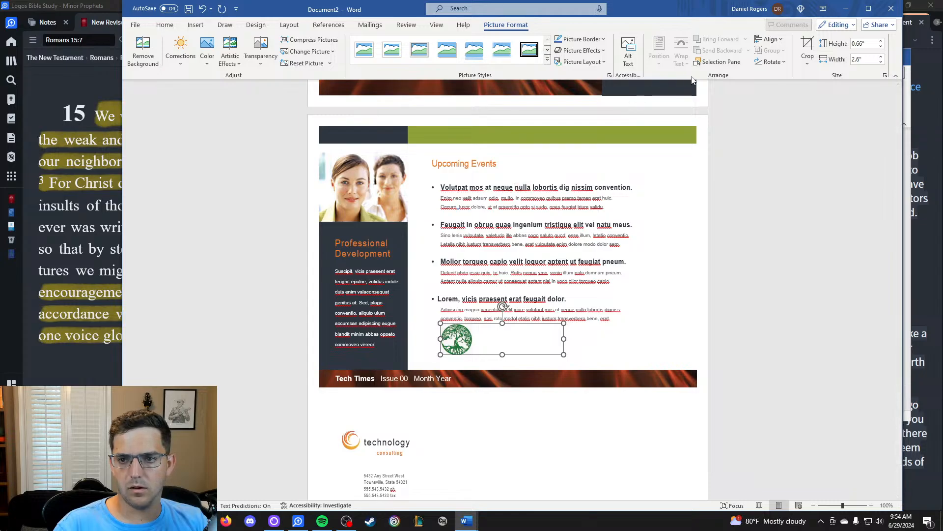
click(778, 40)
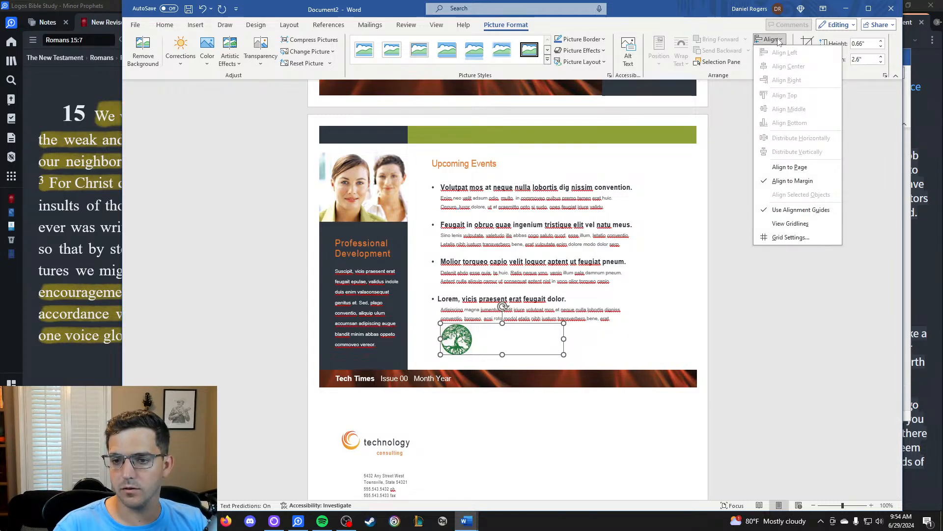
click(779, 40)
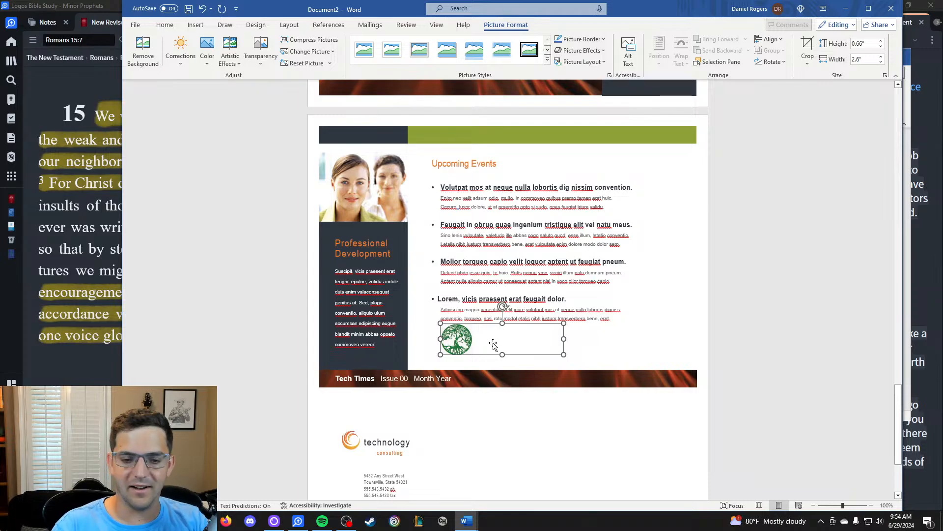
Check the logo's text wrapping styles, cancel the layout settings and remove the logo from the Upcoming Events box.
right_click(460, 342)
click(507, 322)
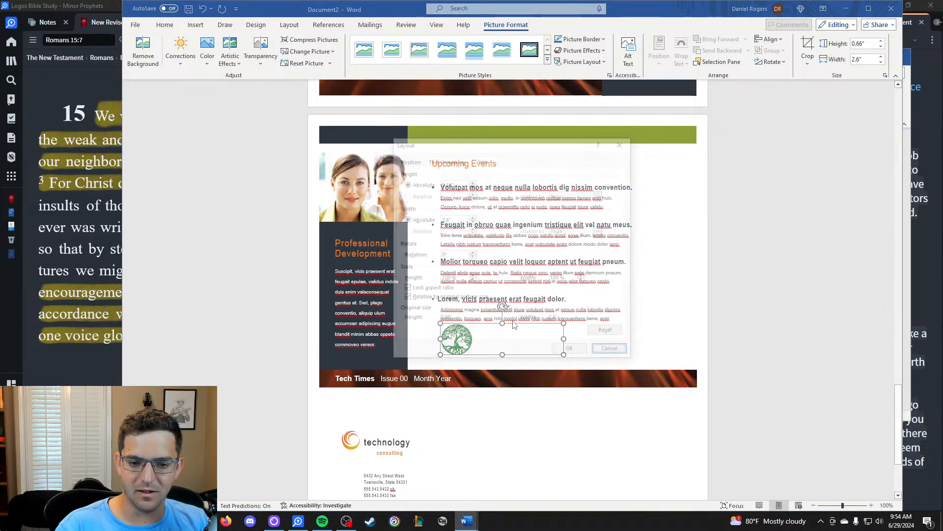
click(443, 160)
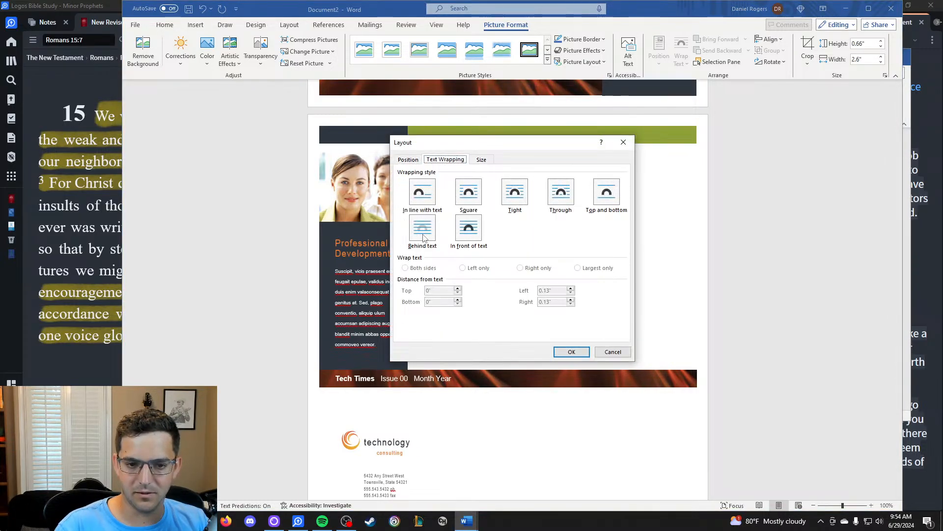
click(614, 353)
click(486, 338)
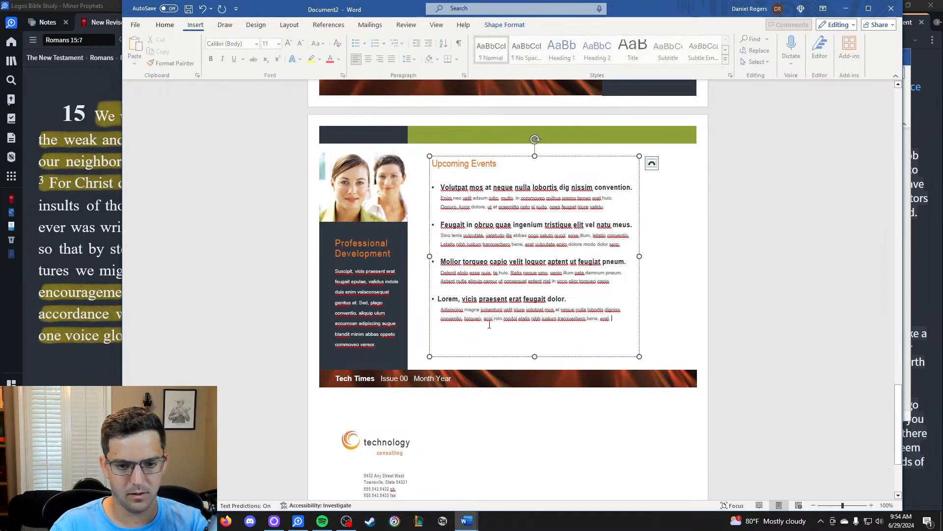
Return to the cover and move its green header banner down and aside to look behind it.
scroll(490, 322, up, 20)
scroll(489, 323, up, 10)
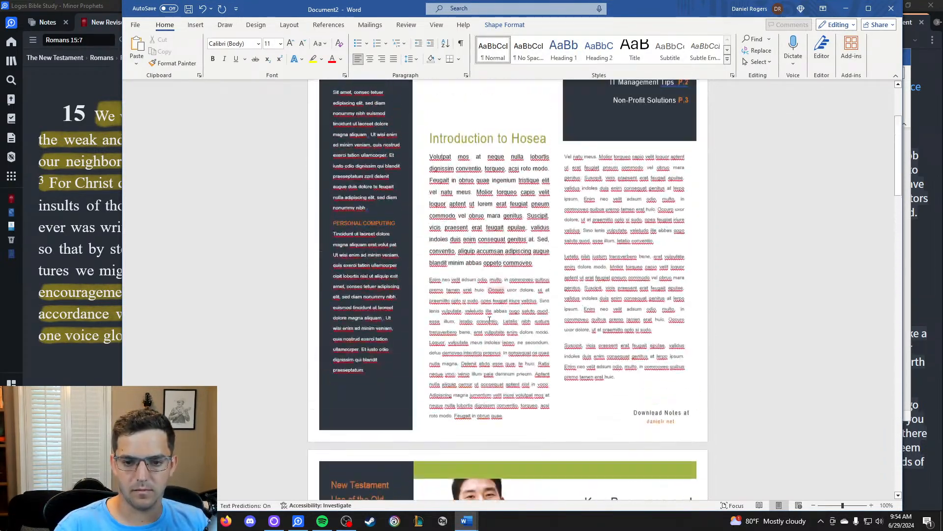
scroll(573, 319, down, 4)
scroll(572, 319, down, 1)
scroll(573, 325, up, 5)
scroll(575, 344, down, 4)
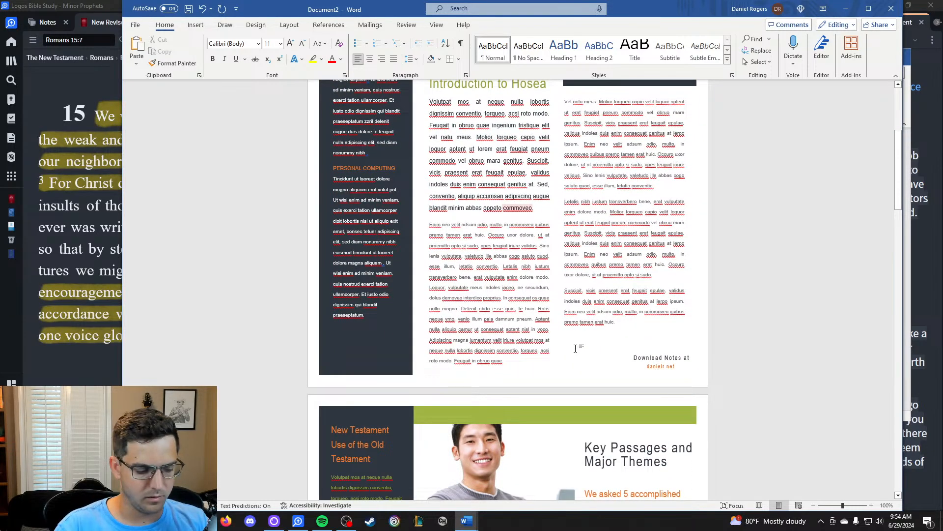
scroll(575, 348, up, 5)
click(440, 152)
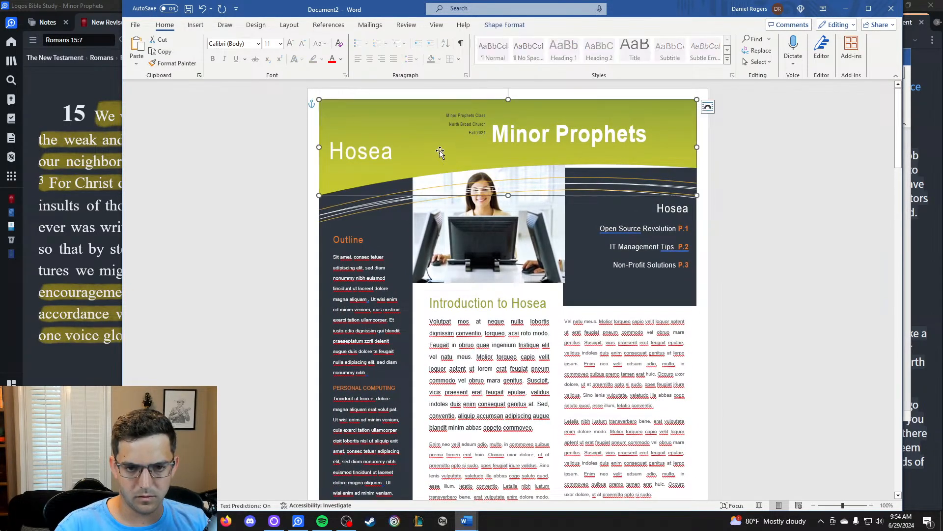
drag(440, 152, 504, 201)
Select the tree logo behind the cover's class details and move it across to the Minor Prophets title.
click(455, 103)
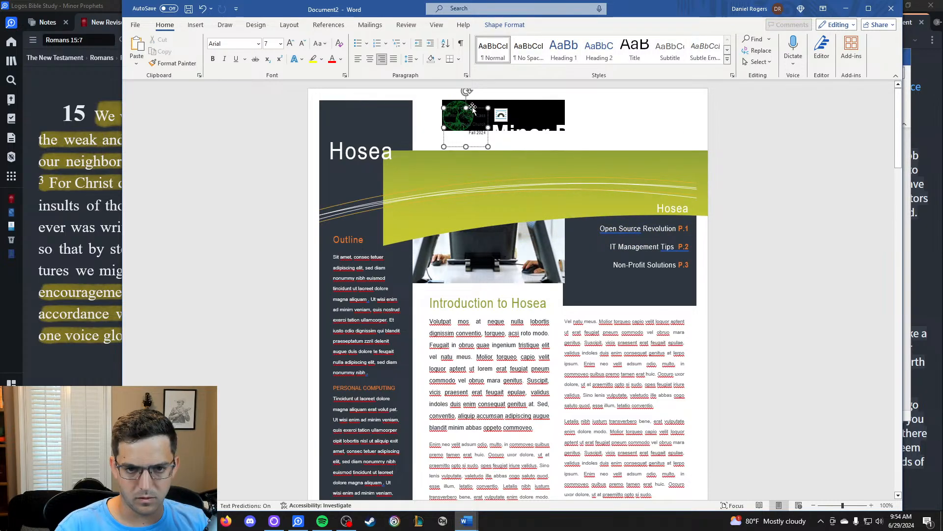
click(455, 103)
click(457, 114)
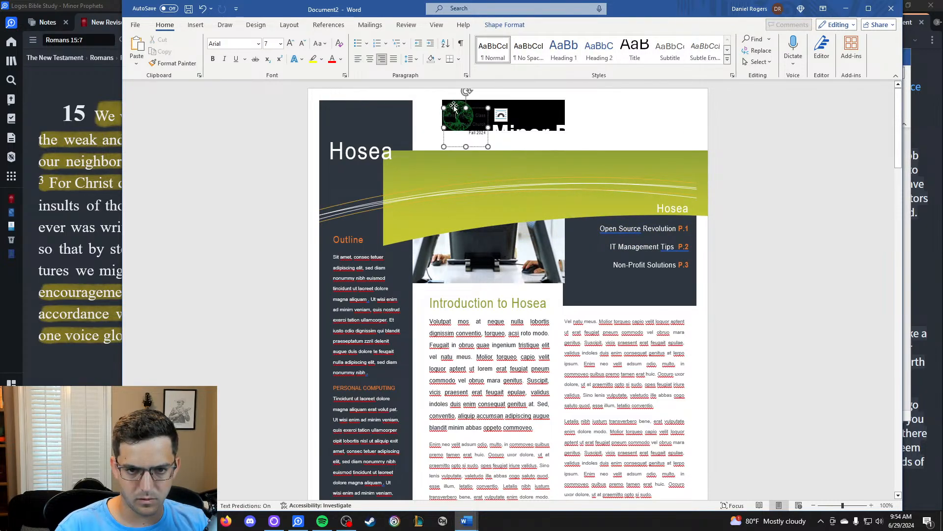
click(458, 100)
drag(455, 109, 503, 113)
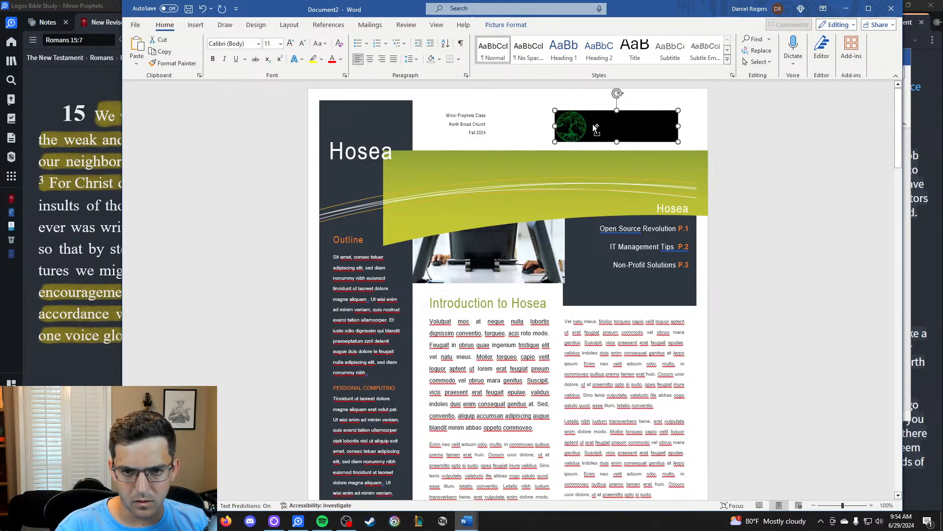
Undo the moves of the tree logo and the green header banner on the cover.
key(ctrl+z)
key(ctrl+z)
key(ctrl+z)
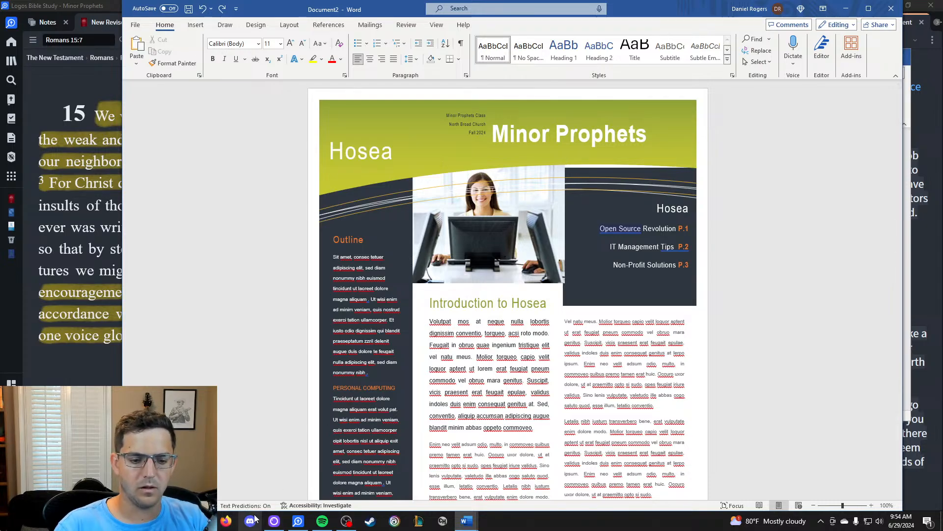
Insert a blank page after the newsletter page with the computer mouse picture.
scroll(452, 347, down, 5)
scroll(378, 410, up, 3)
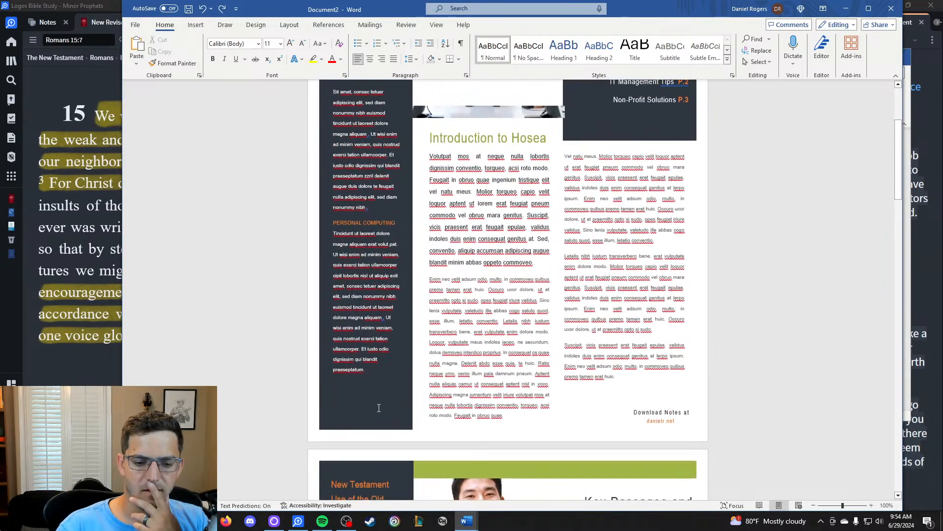
scroll(462, 345, down, 15)
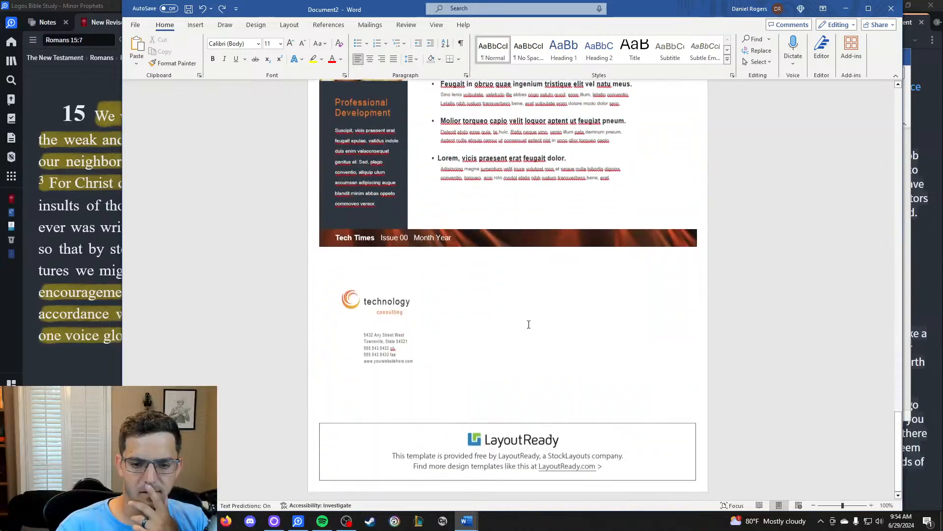
scroll(504, 373, up, 2)
scroll(491, 359, down, 2)
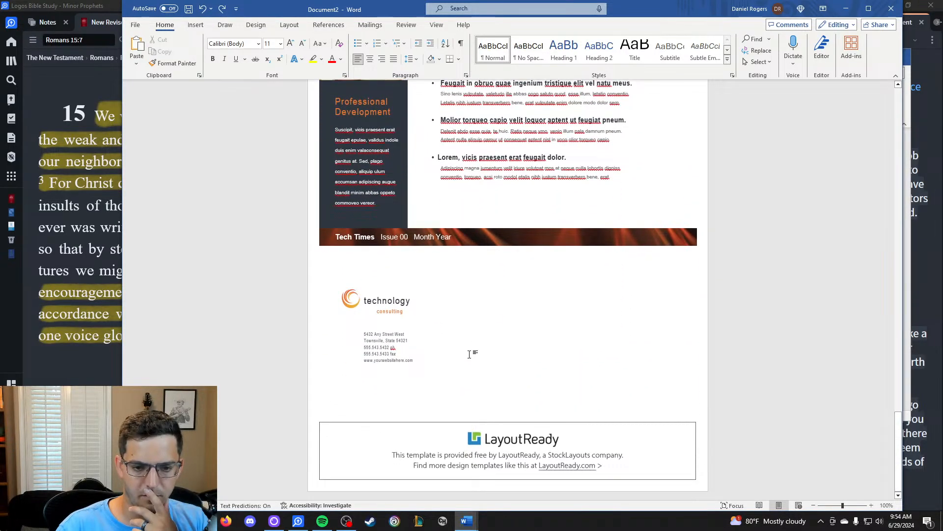
click(195, 24)
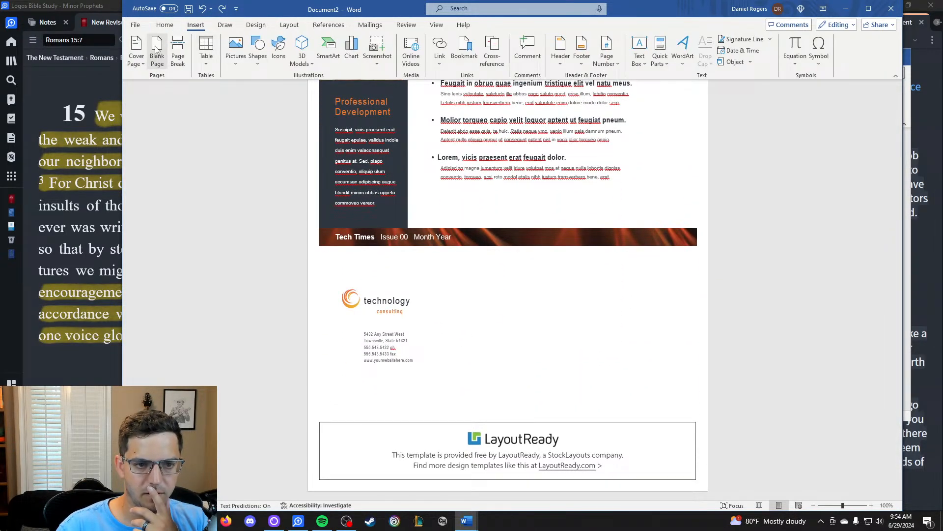
click(156, 48)
scroll(408, 241, up, 5)
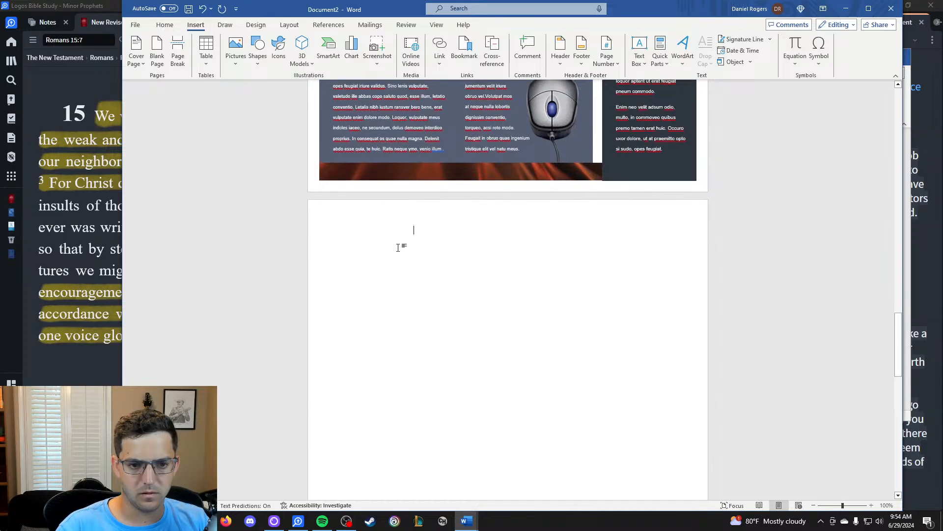
Enter the filler text "Ssss" on the new blank page and paste the tree logo beside it.
scroll(399, 247, down, 7)
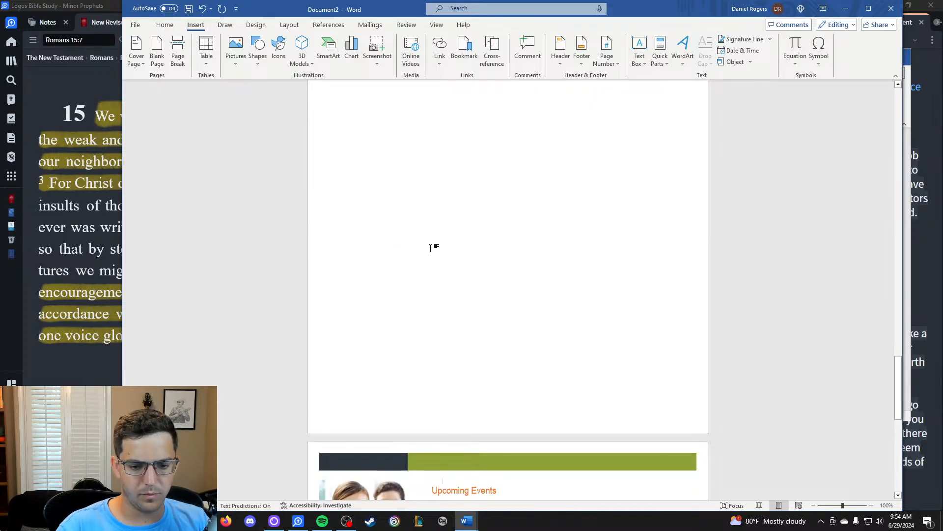
scroll(431, 248, up, 8)
scroll(447, 245, down, 6)
scroll(444, 295, up, 2)
scroll(414, 219, up, 4)
text(s)
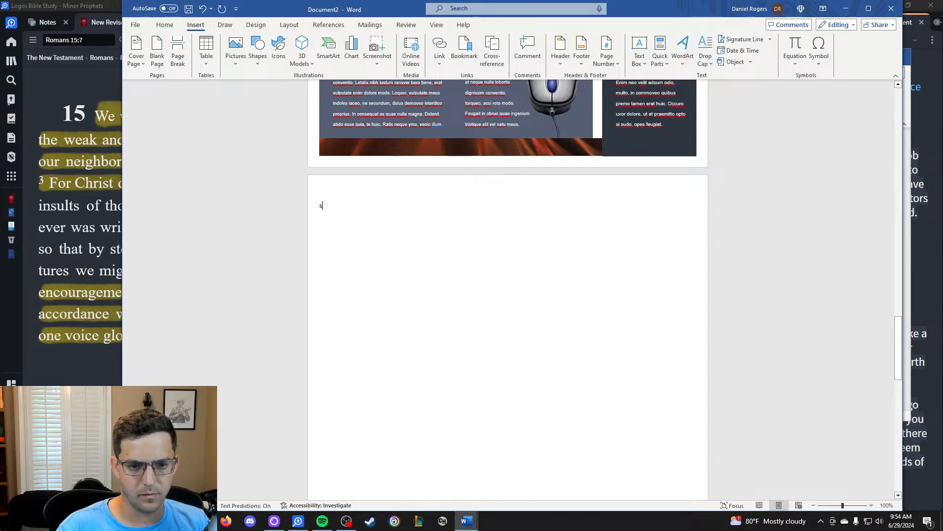
key(ctrl+v)
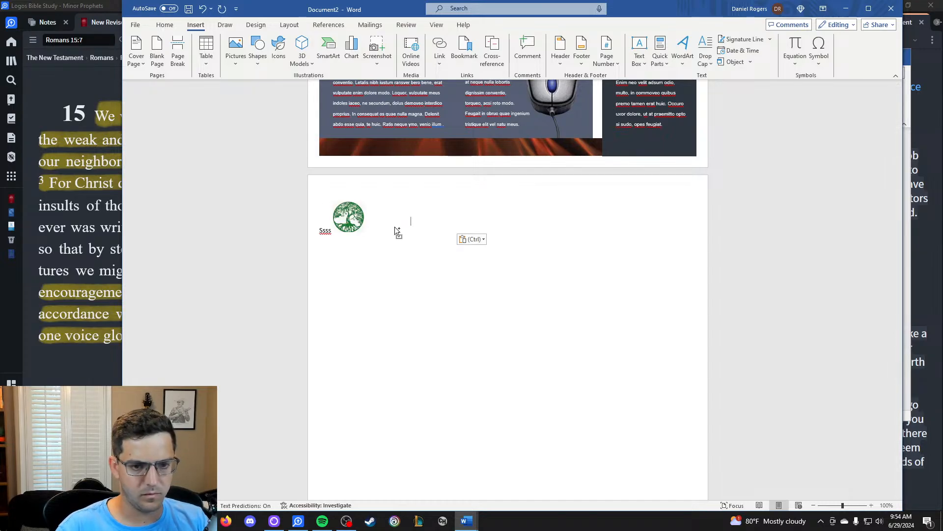
Set the pasted tree logo's text wrapping to behind text and fix its position on the page.
click(353, 217)
click(469, 208)
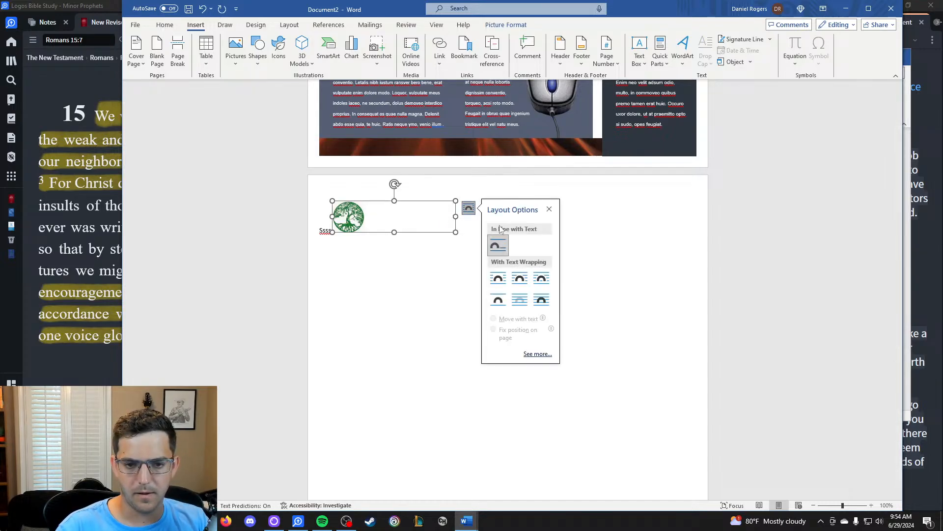
click(519, 299)
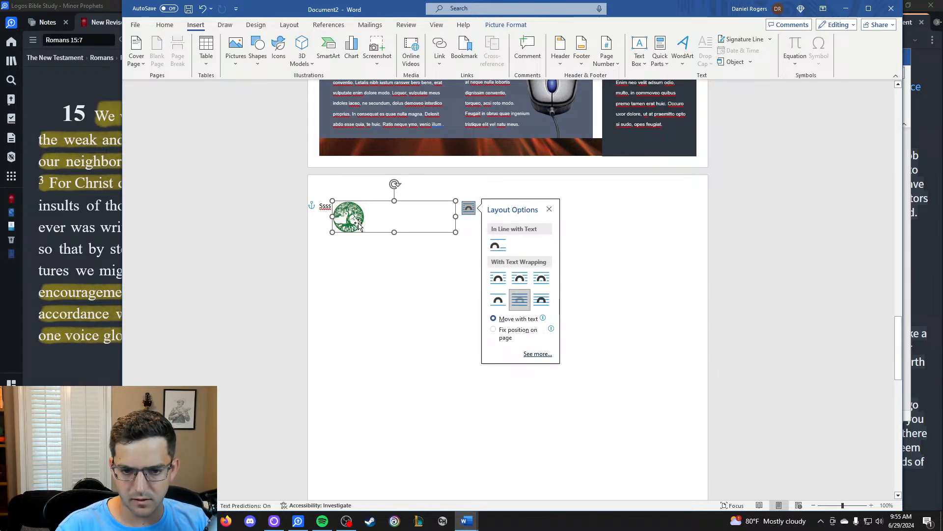
click(493, 329)
Move the tree logo from the blank page up through the newsletter to the Key Passages and Major Themes page.
drag(352, 221, 564, 229)
scroll(644, 219, up, 4)
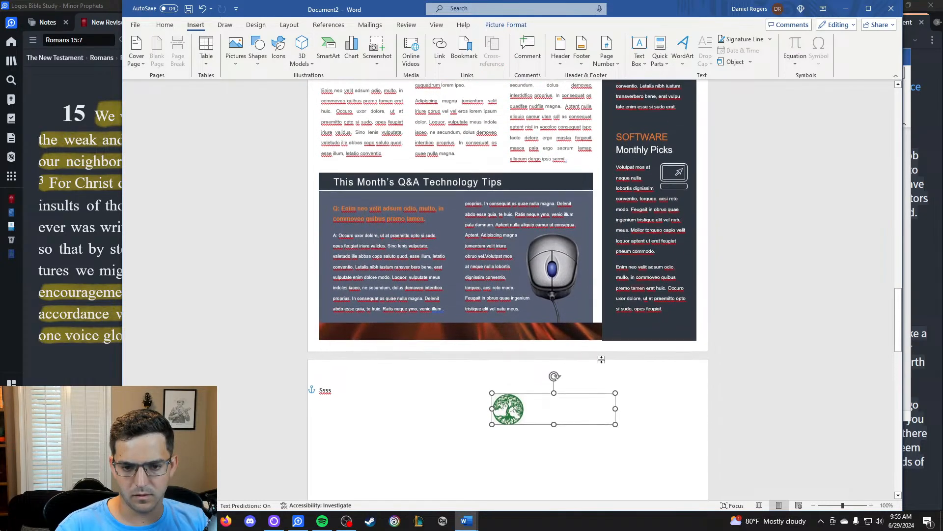
scroll(602, 357, up, 2)
drag(516, 487, 700, 249)
scroll(699, 248, up, 4)
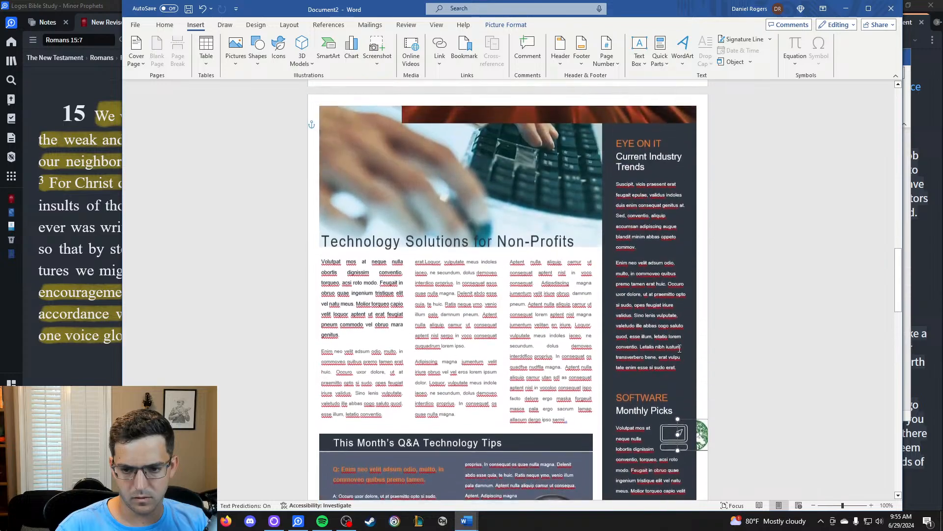
drag(701, 431, 707, 133)
scroll(590, 246, up, 3)
scroll(591, 248, up, 4)
drag(706, 404, 680, 137)
scroll(622, 281, up, 8)
scroll(622, 281, up, 1)
scroll(622, 281, down, 2)
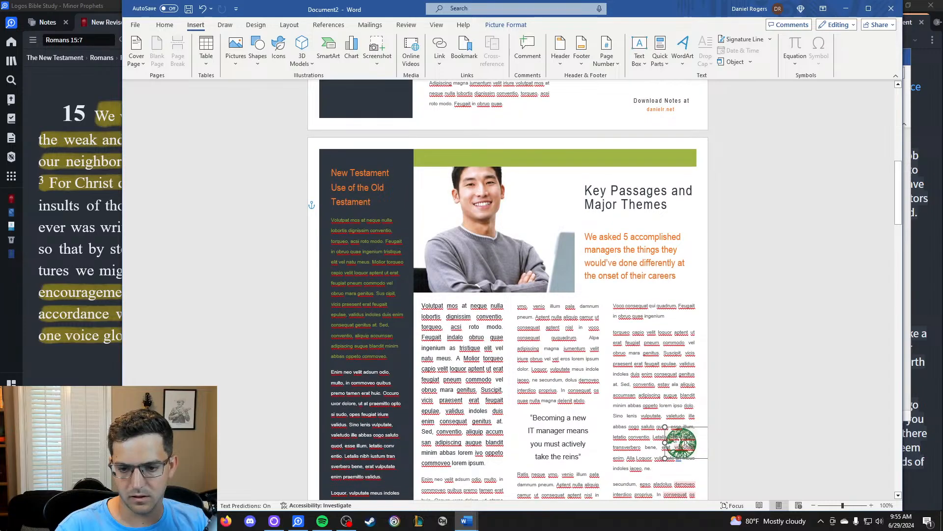
Move the tree logo onto the cover, beside the "Download Notes at" text below the right-hand article.
drag(684, 445, 684, 396)
click(685, 450)
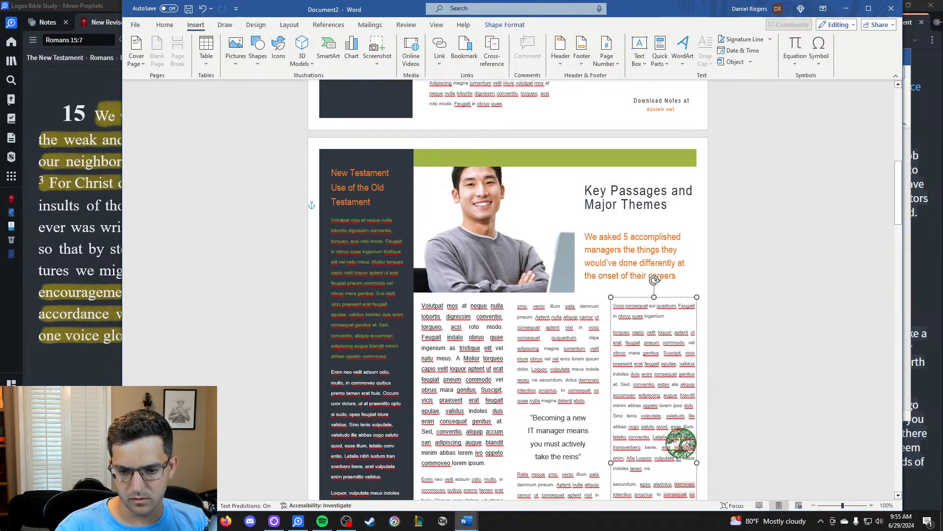
drag(701, 442, 633, 104)
scroll(647, 262, up, 8)
scroll(647, 262, down, 1)
scroll(647, 295, up, 4)
scroll(650, 374, down, 3)
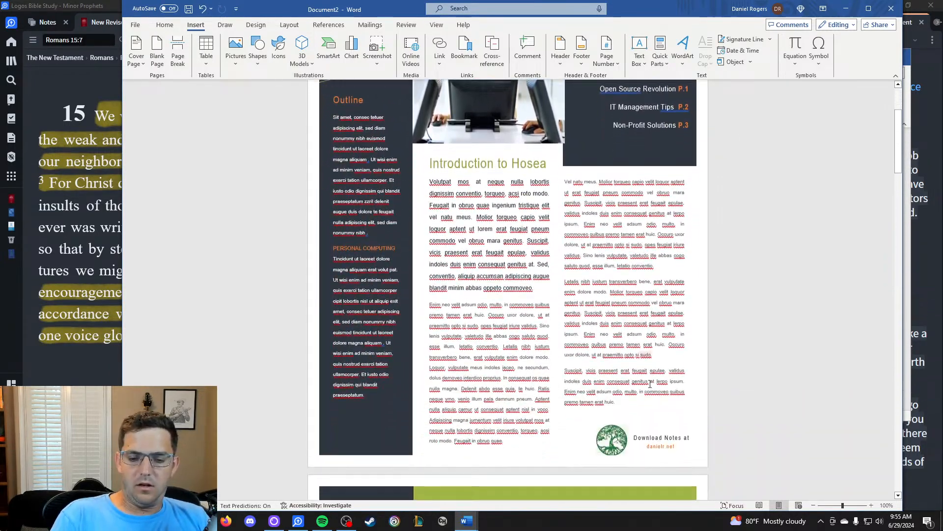
click(620, 444)
Select the cover's green header banner and review its fill, gradient and additional colour options.
scroll(649, 133, up, 3)
click(648, 134)
click(394, 128)
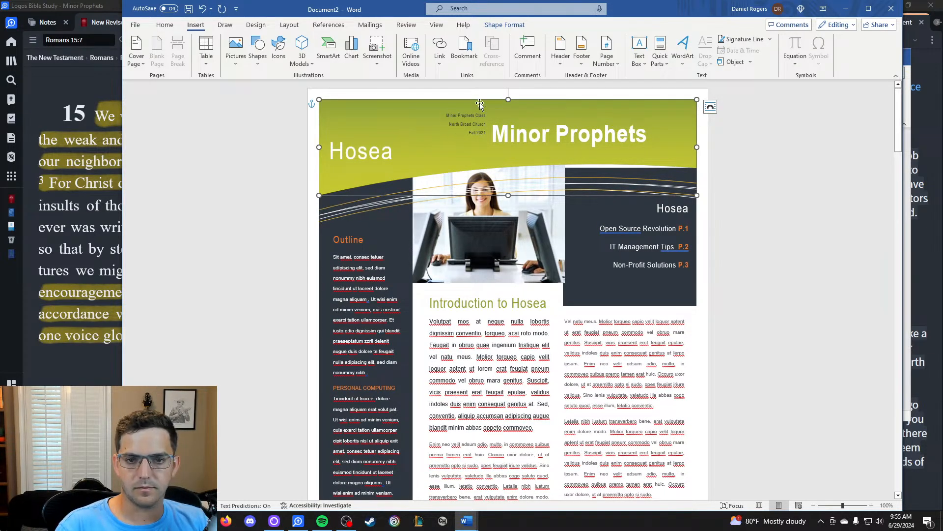
click(504, 25)
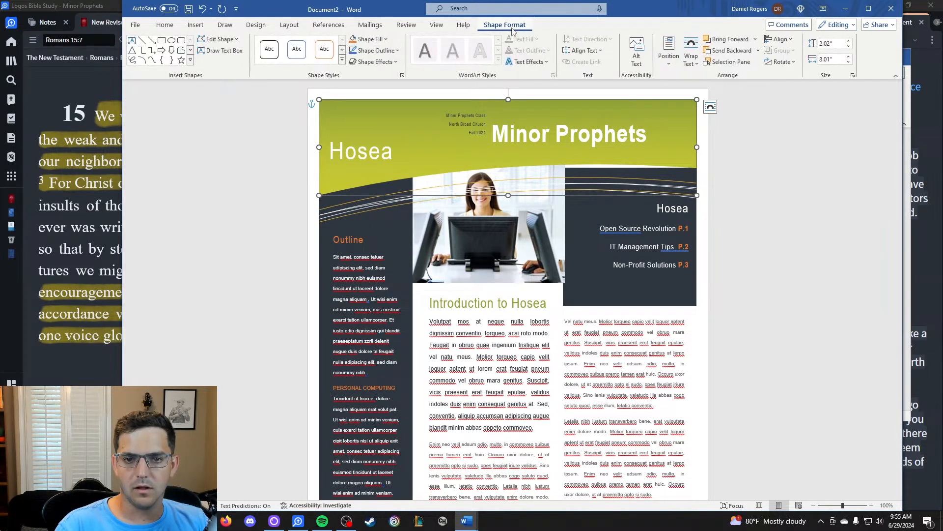
click(386, 39)
scroll(486, 188, down, 2)
scroll(486, 188, down, 3)
scroll(477, 189, up, 5)
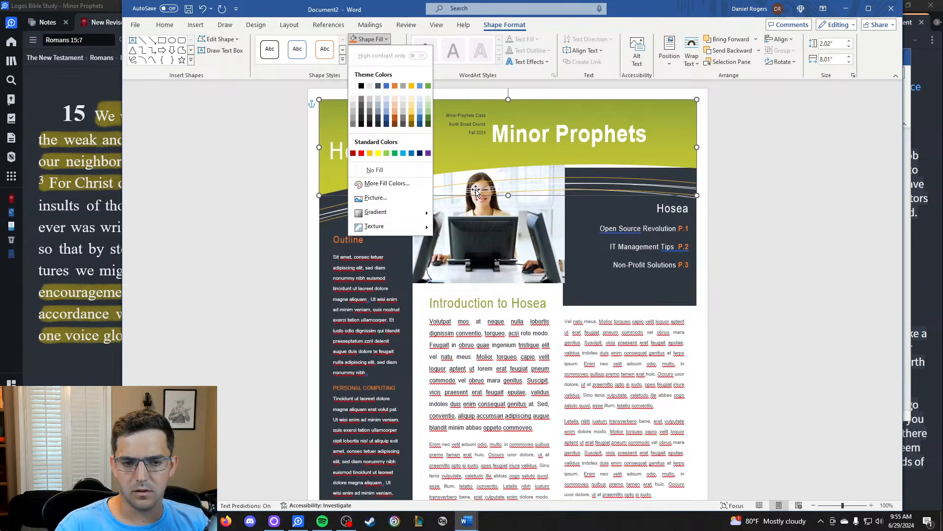
mouse_move(407, 212)
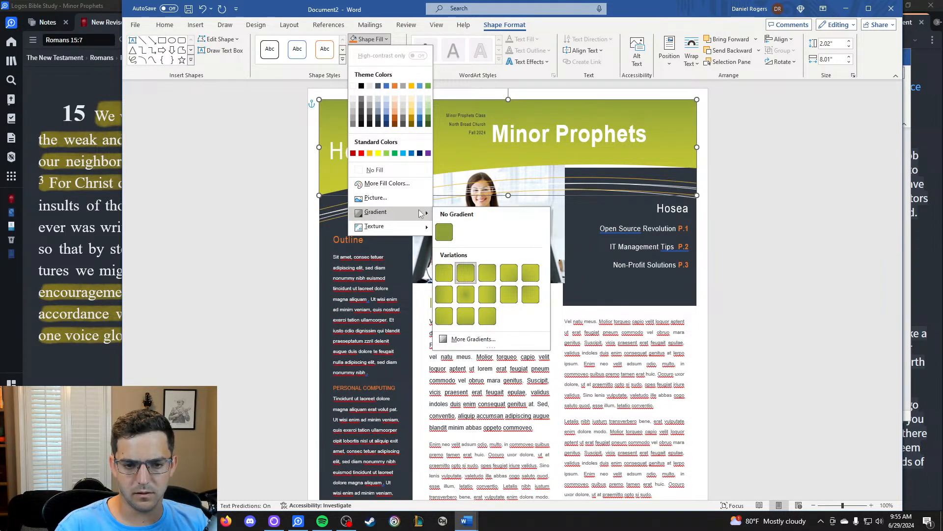
click(384, 185)
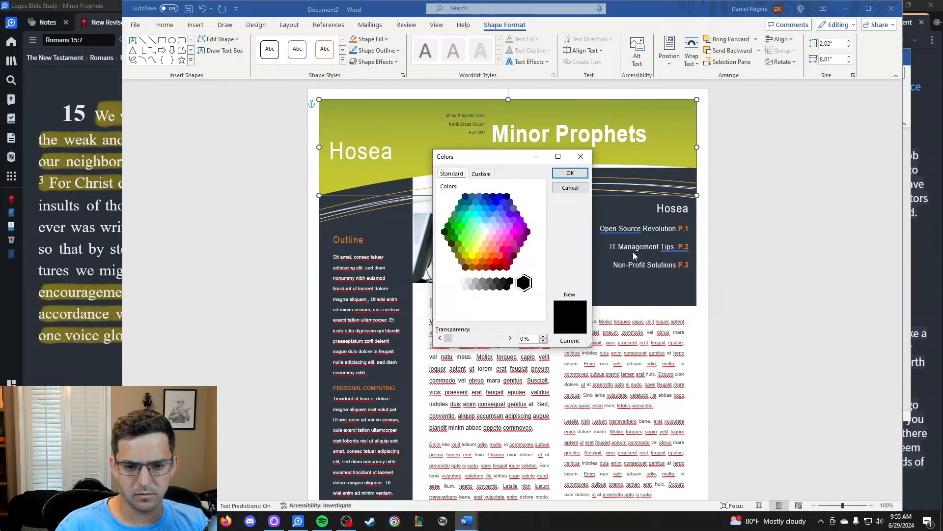
click(581, 157)
Zoom out to the whole cover and examine the standard and custom fill colours for the green banner.
scroll(839, 431, down, 3)
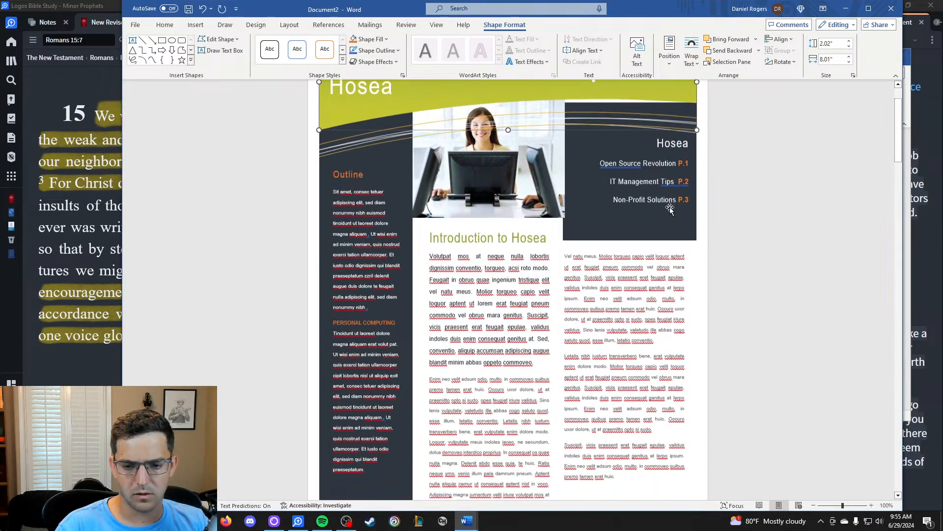
drag(843, 506, 834, 506)
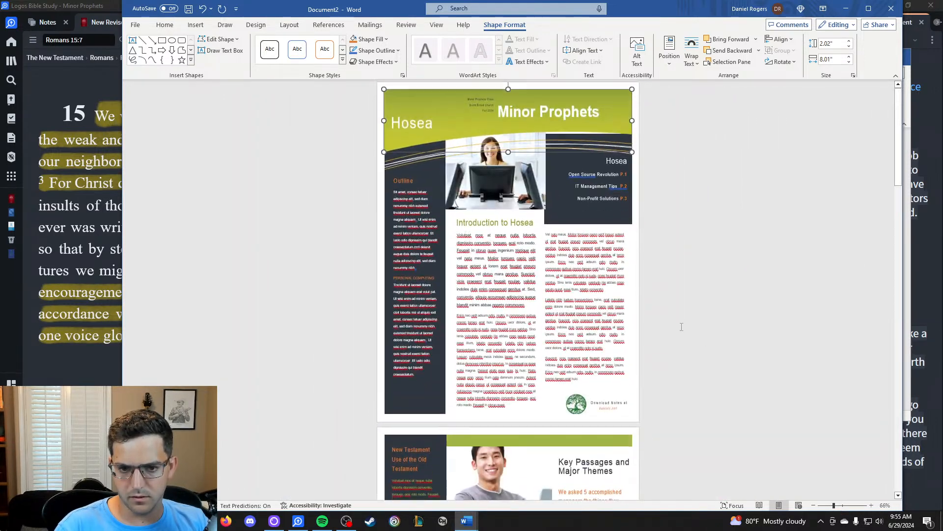
click(373, 39)
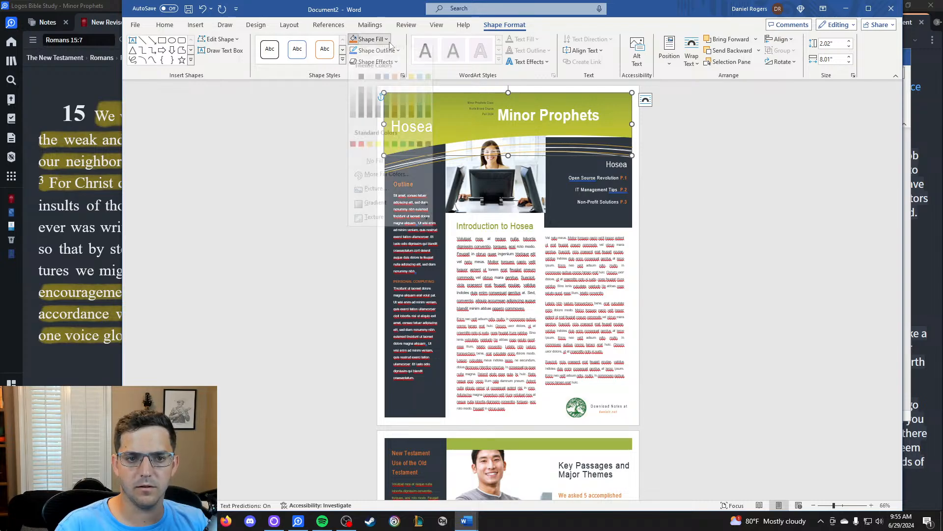
click(387, 183)
click(482, 175)
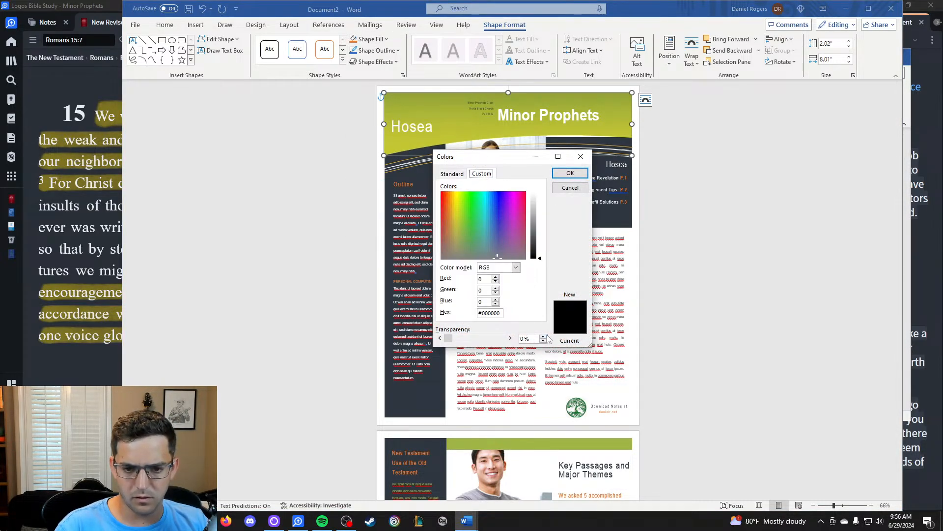
click(452, 174)
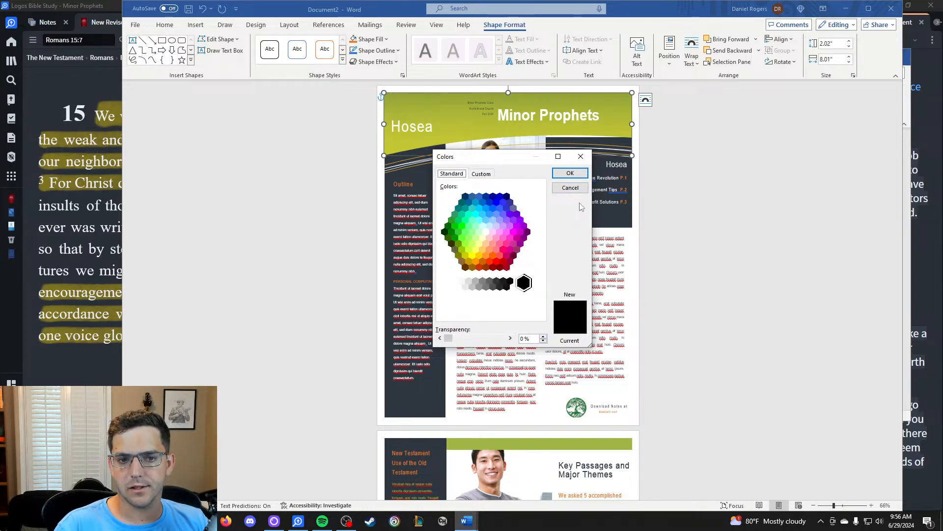
click(486, 174)
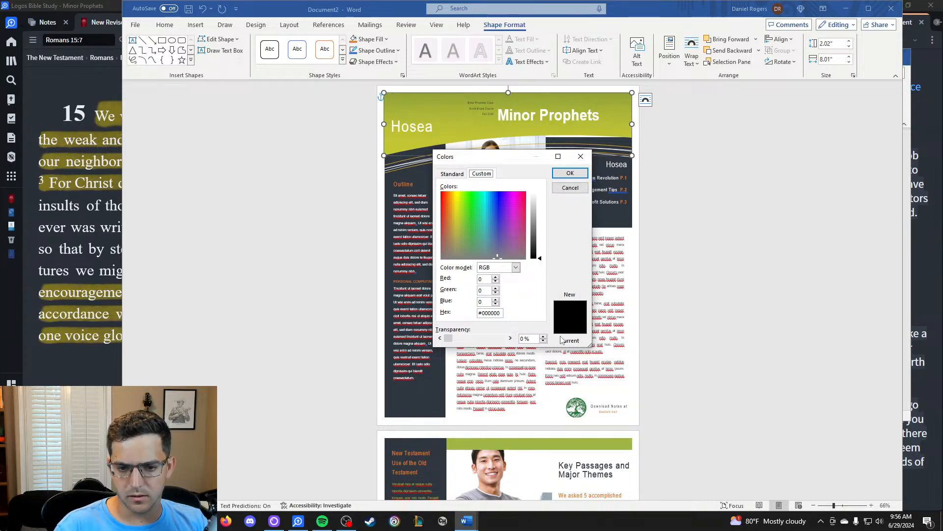
click(455, 178)
click(480, 175)
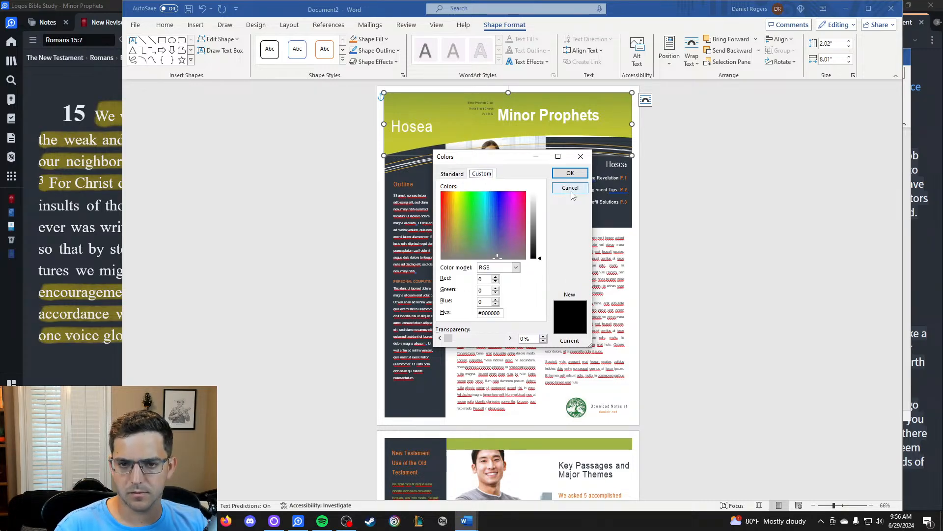
click(580, 192)
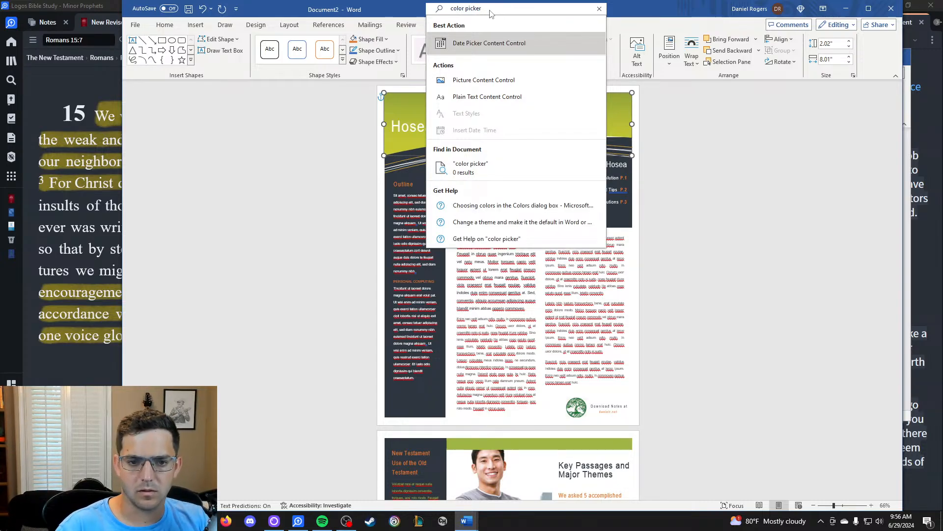
Search the commands for "color picker", and bring up a new Firefox window moved off to the side.
key(Escape)
click(226, 521)
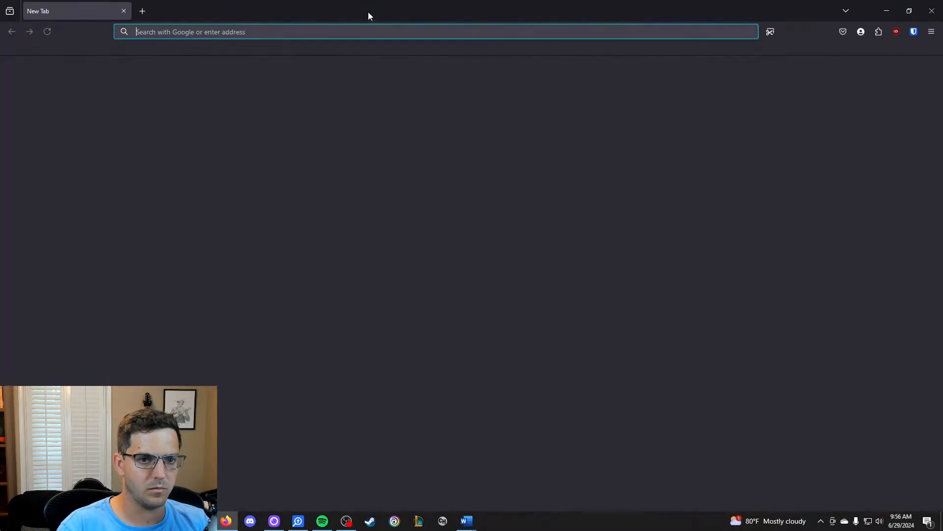
drag(368, 13, 0, 187)
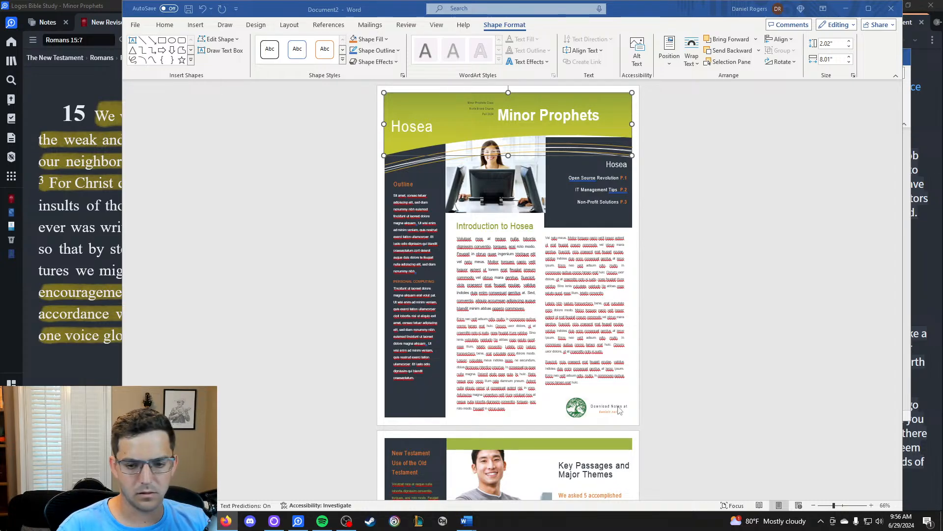
Select the cover's tree logo and the green header banner, and launch GIMP 2.10.36.
click(633, 409)
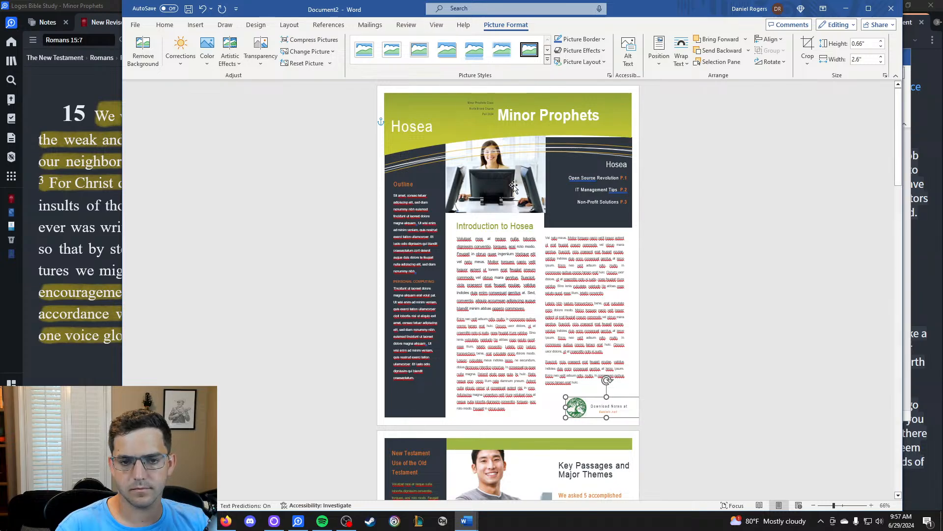
click(440, 122)
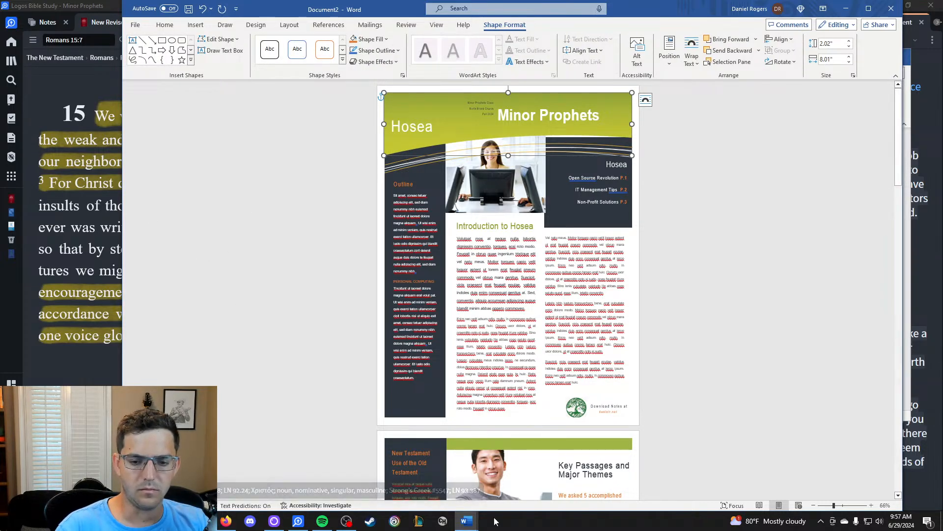
key(super)
text(gimp)
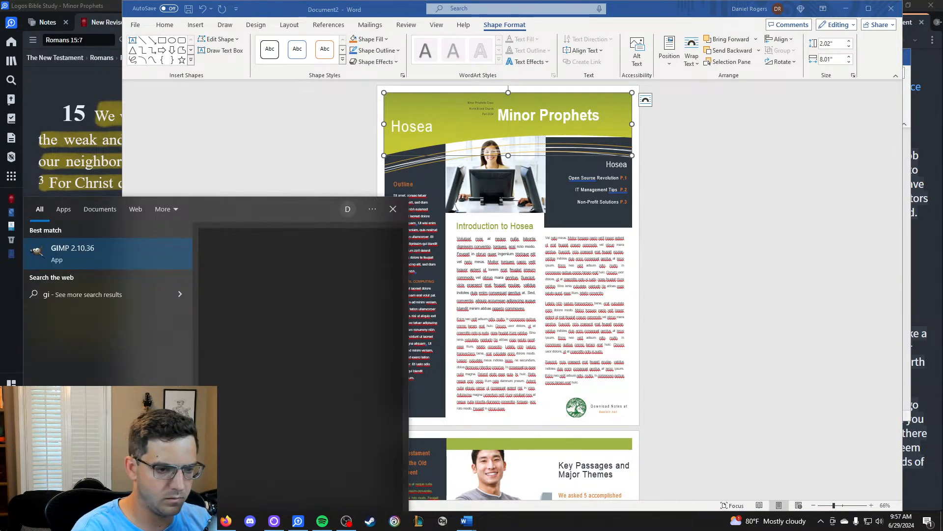
key(Return)
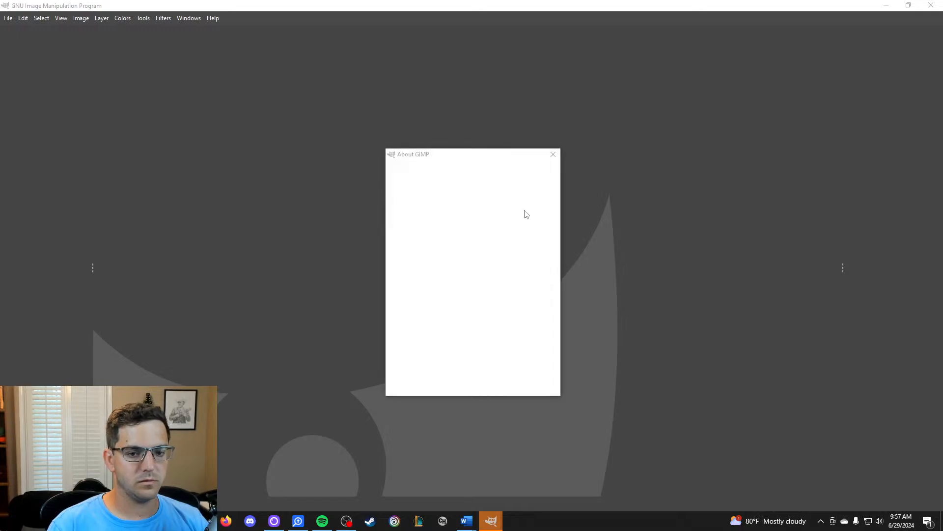
Dismiss the About GIMP window and create a new blank 1920 × 1080 image.
click(533, 381)
click(4, 20)
click(19, 33)
click(158, 146)
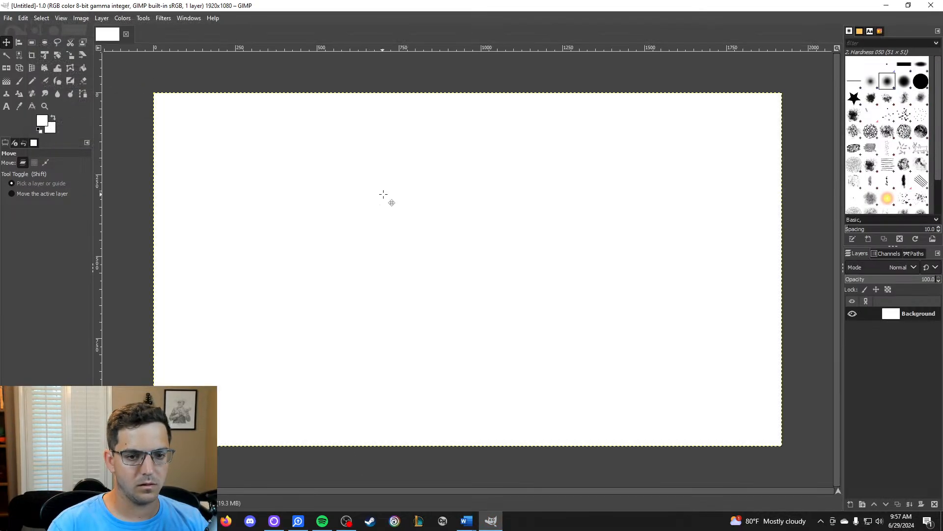
Paste the tree logo into the image and turn the floating selection into a new layer.
key(ctrl+v)
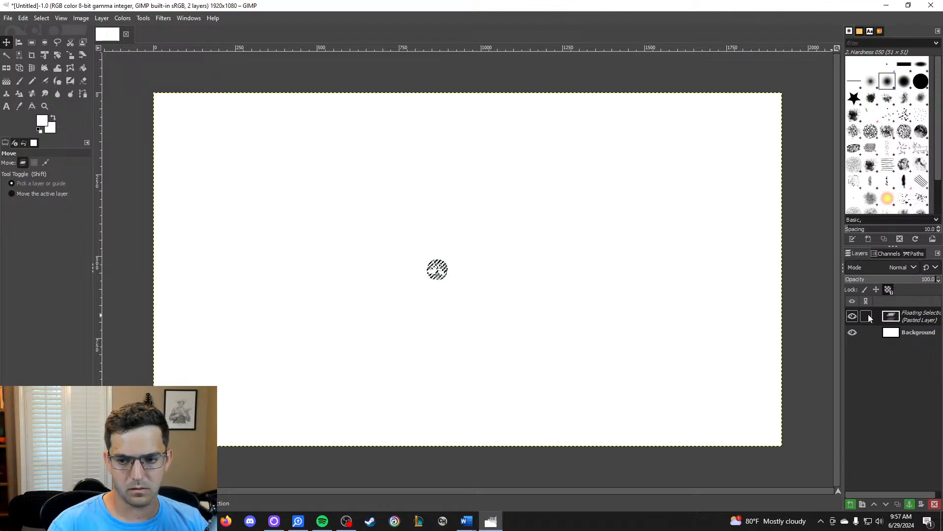
right_click(868, 313)
click(845, 77)
Delete the white Background layer beneath the pasted tree logo layer.
scroll(494, 210, up, 3)
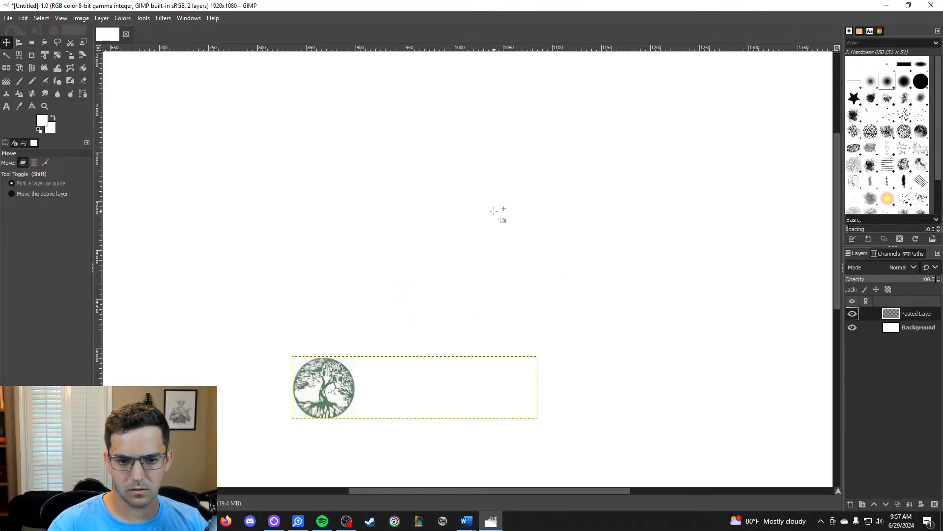
scroll(488, 206, down, 1)
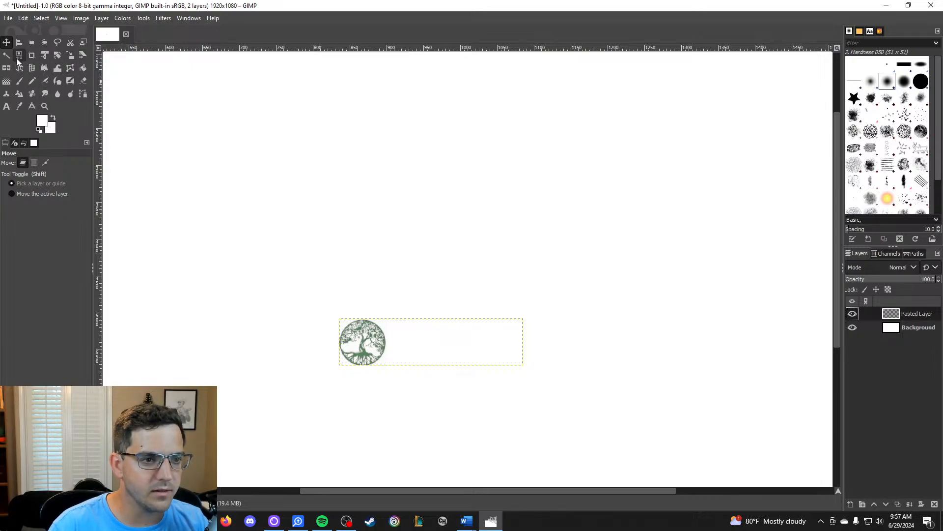
click(32, 80)
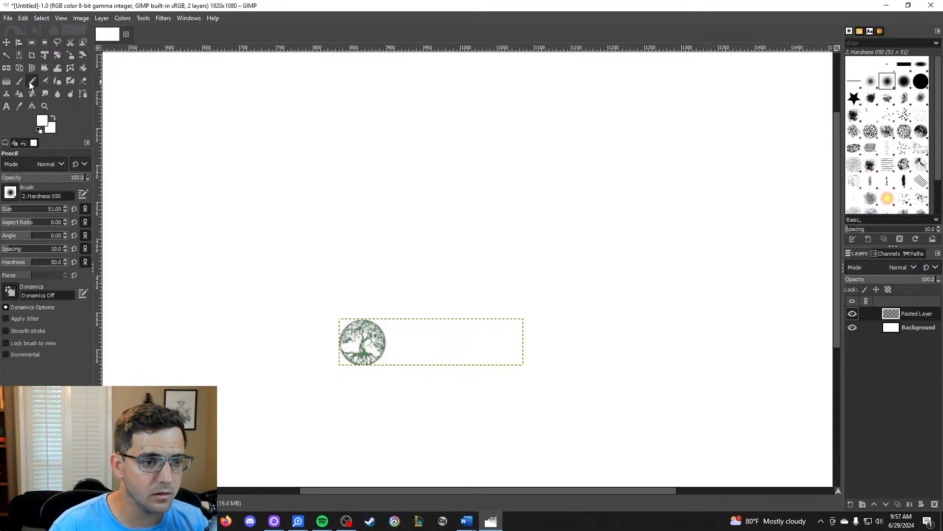
click(21, 84)
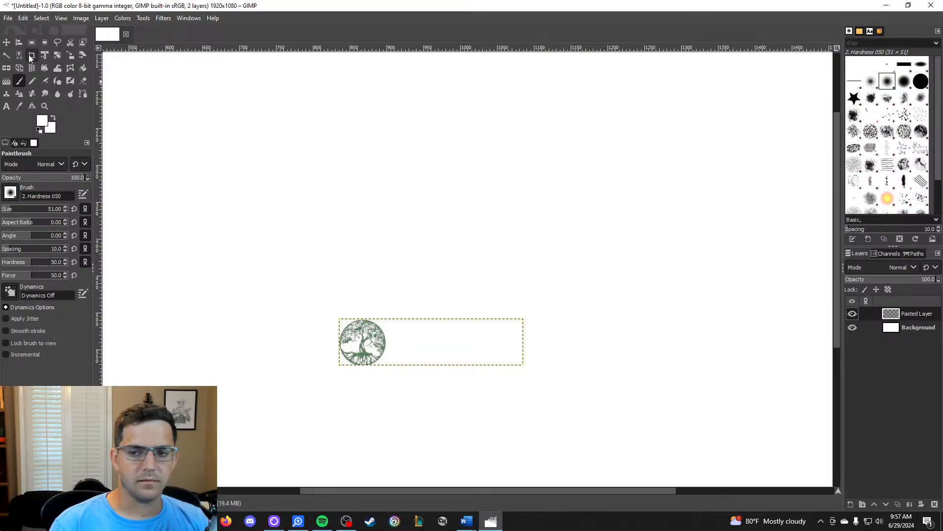
click(887, 329)
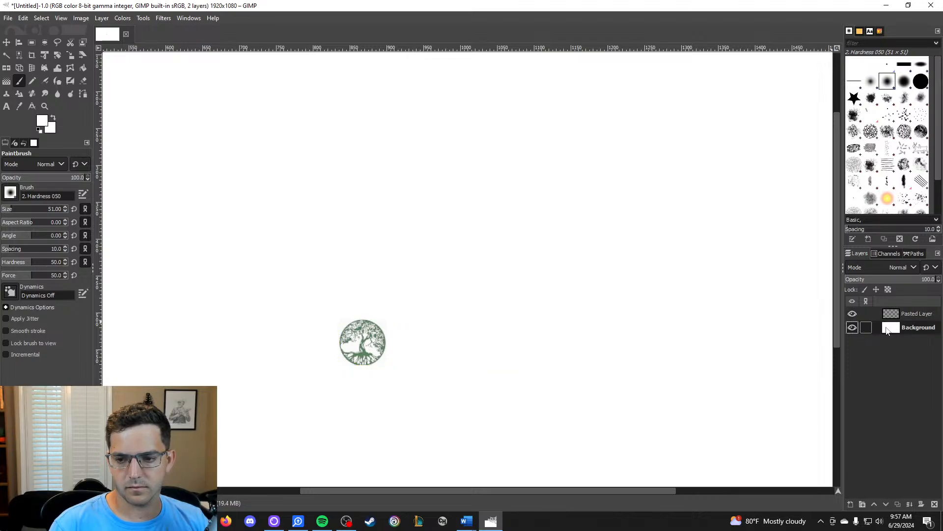
right_click(887, 329)
click(825, 146)
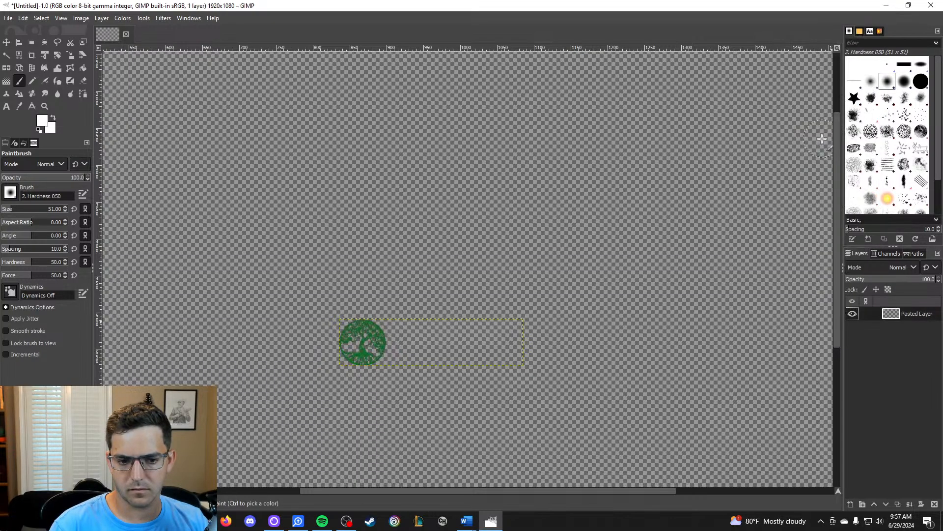
Sample the tree logo's dark green as the foreground colour, and set the Document2 Word window beside its HTML notation for copying.
click(19, 107)
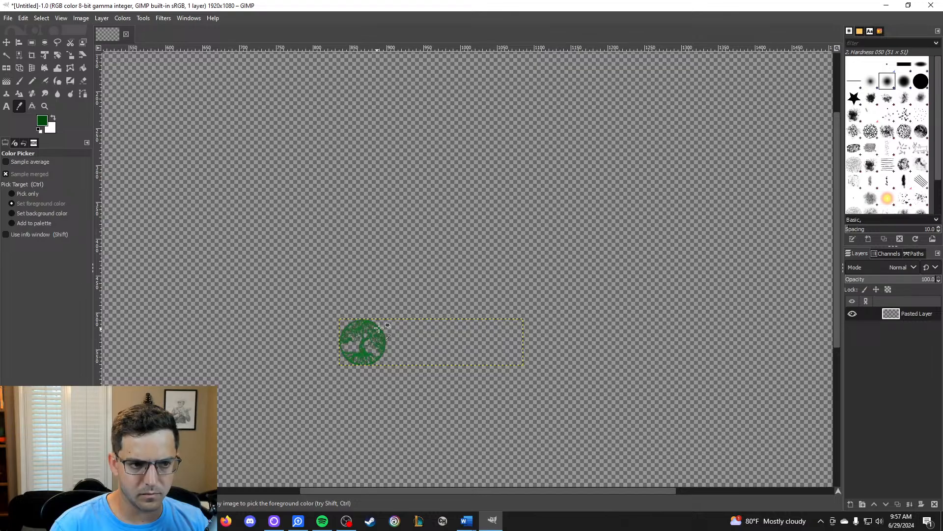
click(44, 121)
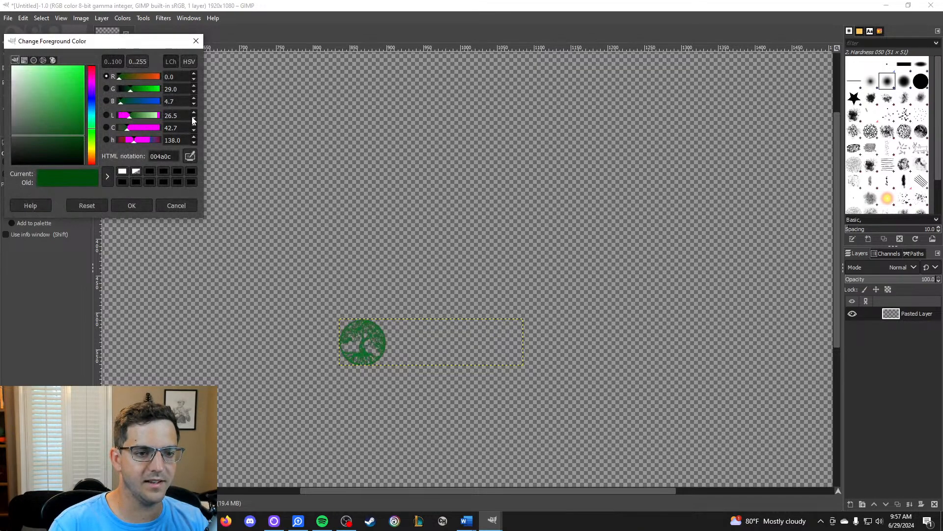
mouse_move(466, 520)
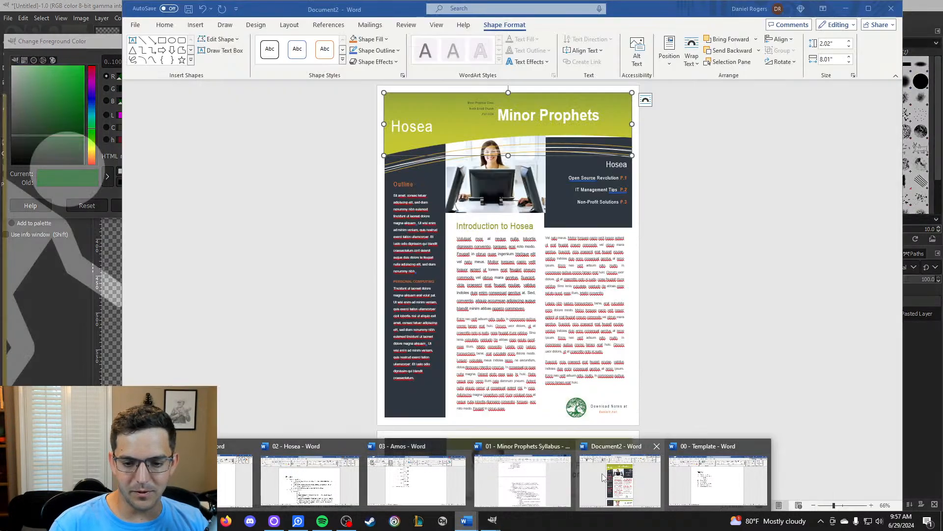
click(626, 475)
drag(646, 9, 784, 10)
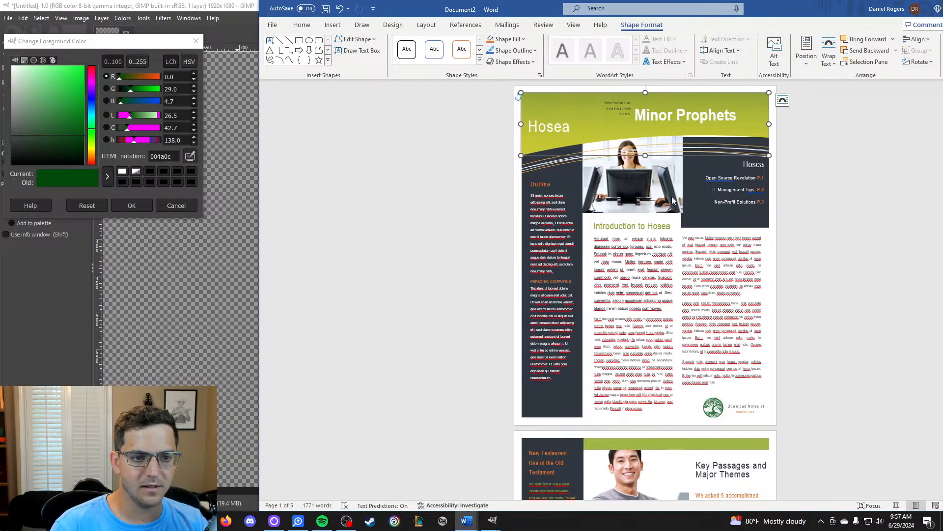
click(189, 62)
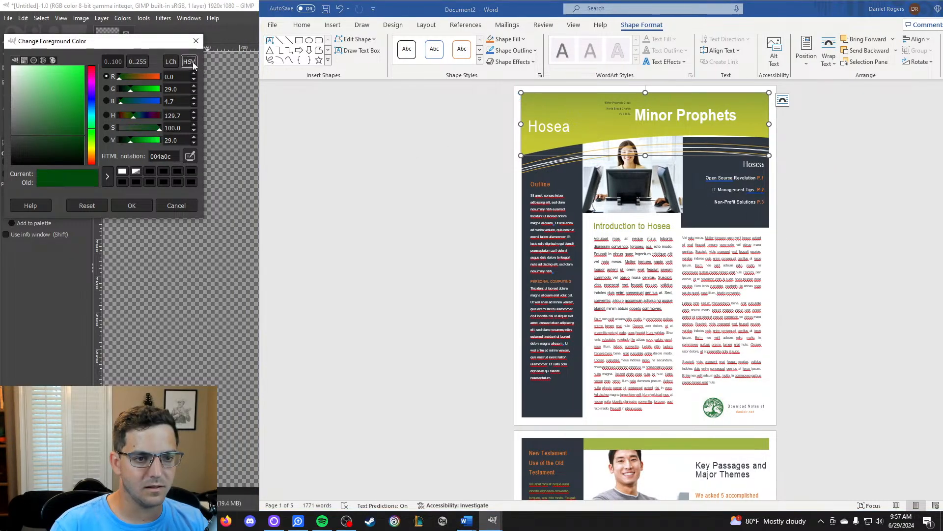
click(178, 63)
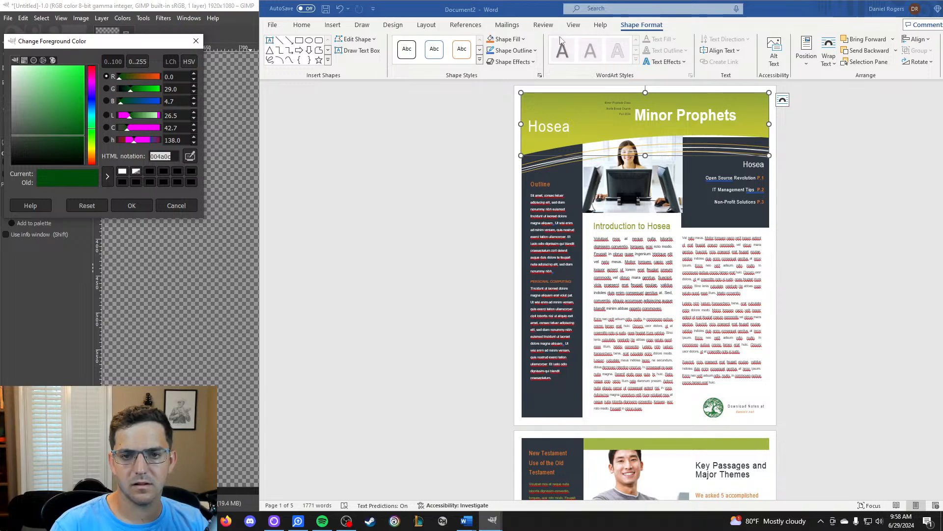
Fill the cover's header banner with the custom RGB colour #004A0C.
click(509, 40)
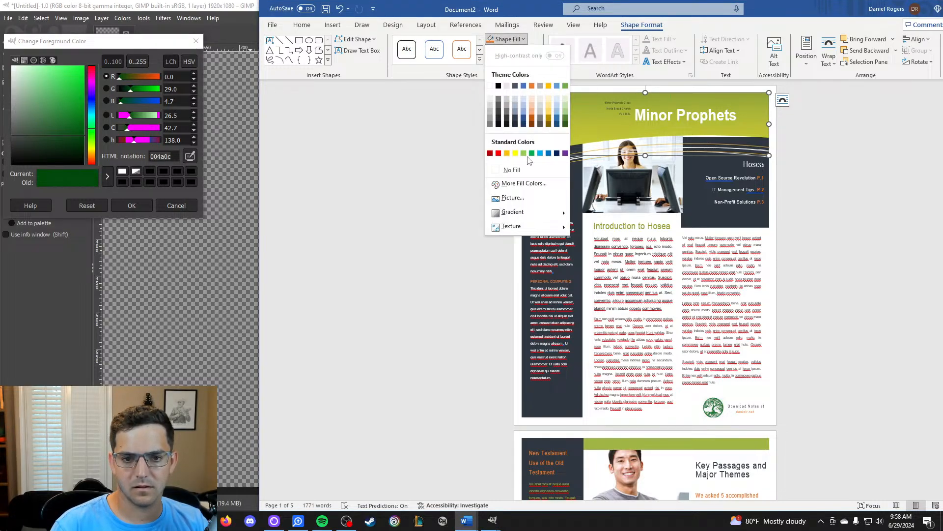
click(524, 184)
click(614, 177)
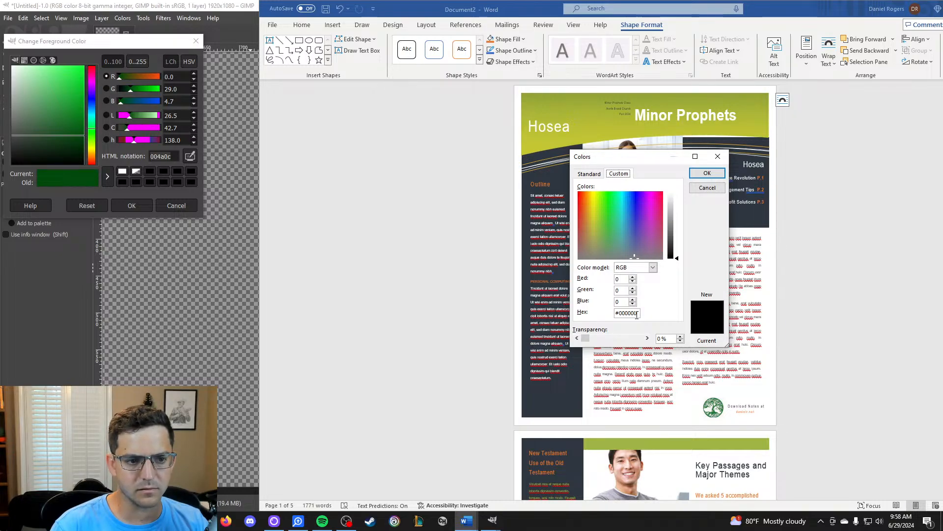
click(652, 267)
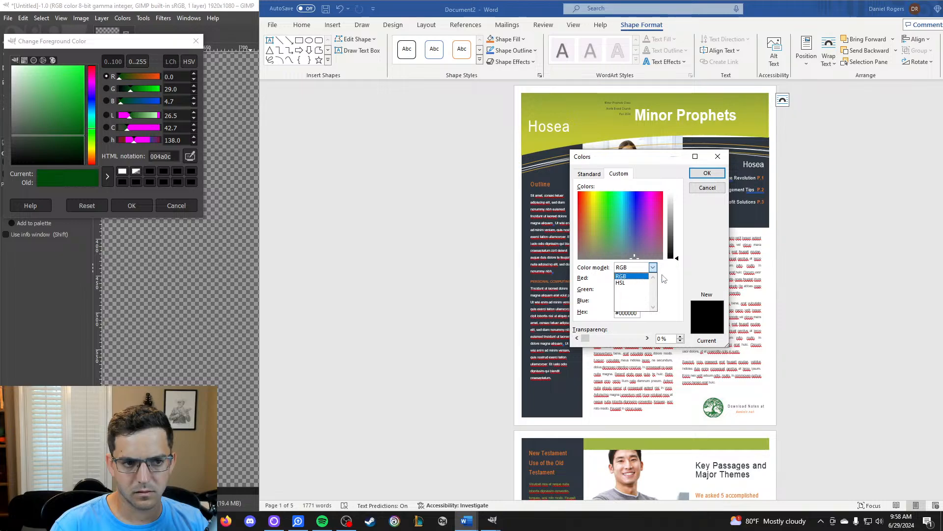
click(647, 283)
click(653, 270)
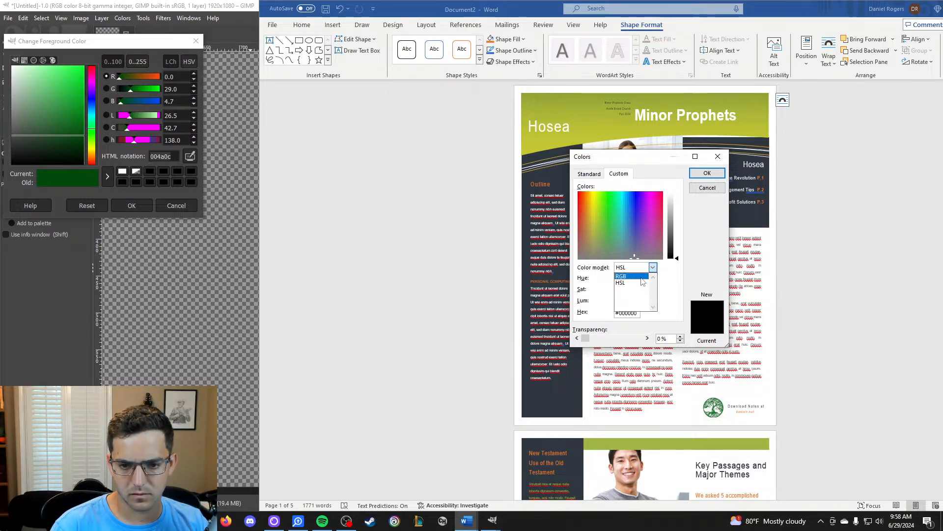
click(629, 276)
click(629, 313)
text(004a0c)
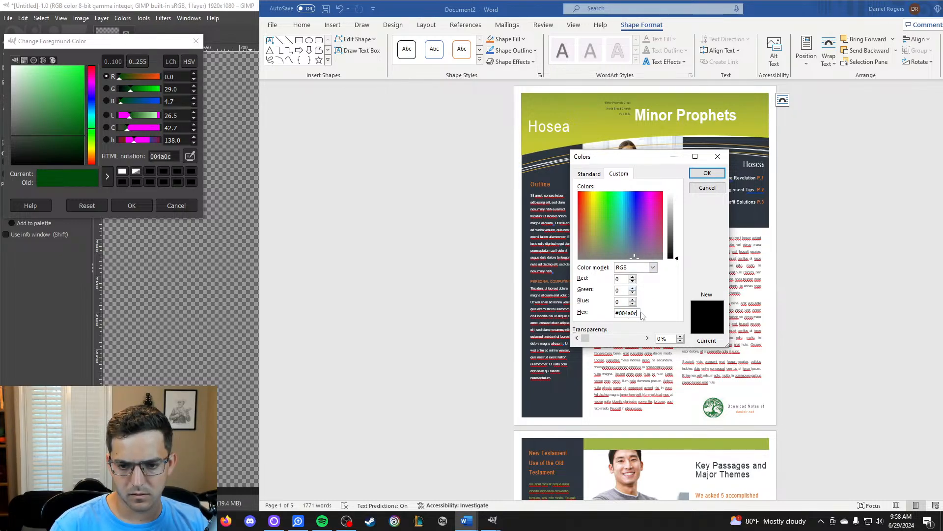
click(707, 173)
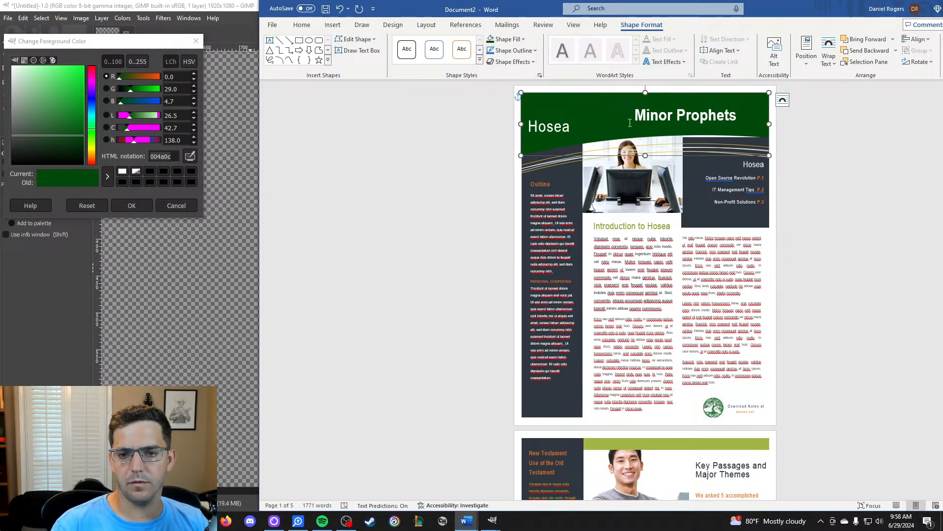
click(523, 40)
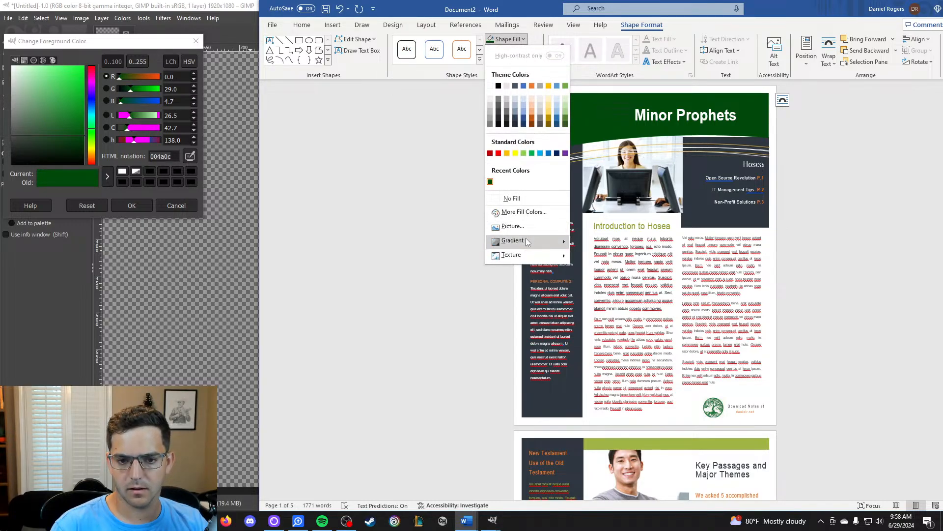
mouse_move(529, 242)
click(581, 258)
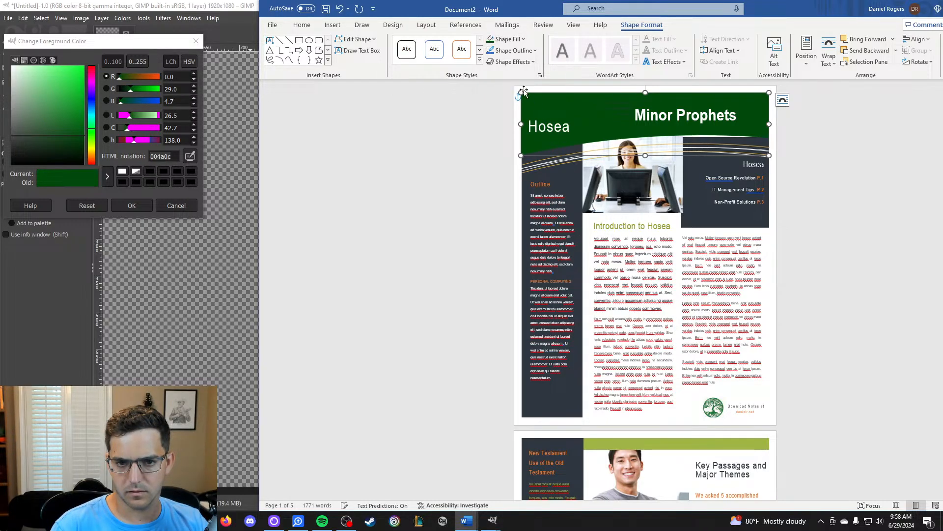
click(511, 62)
click(523, 50)
click(523, 50)
Bring up the detailed gradient options for the header banner, move the Word window fully into view, and switch to a gradient fill.
click(506, 39)
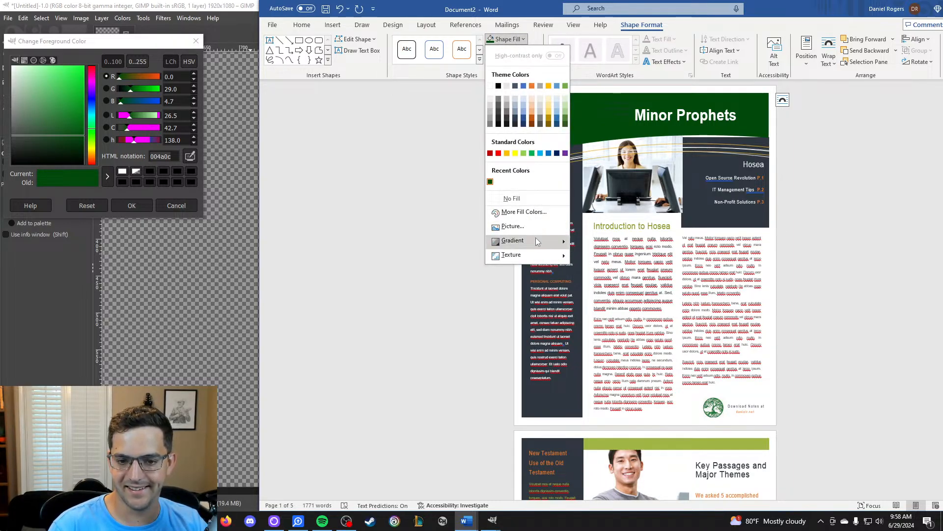
mouse_move(534, 240)
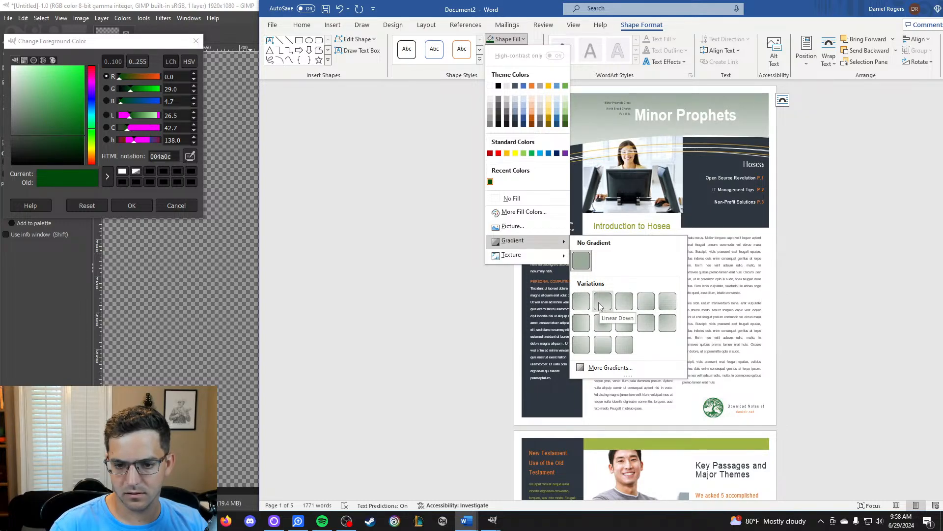
click(610, 369)
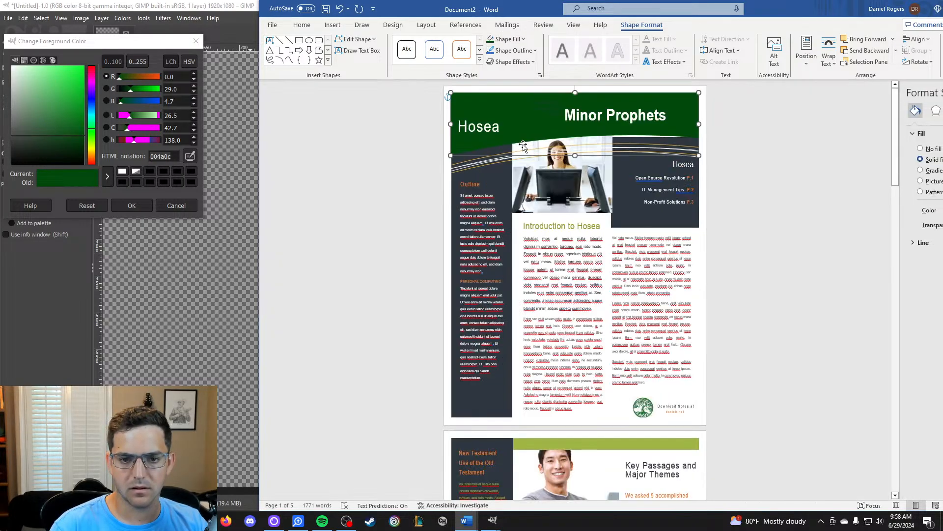
drag(786, 12, 533, 24)
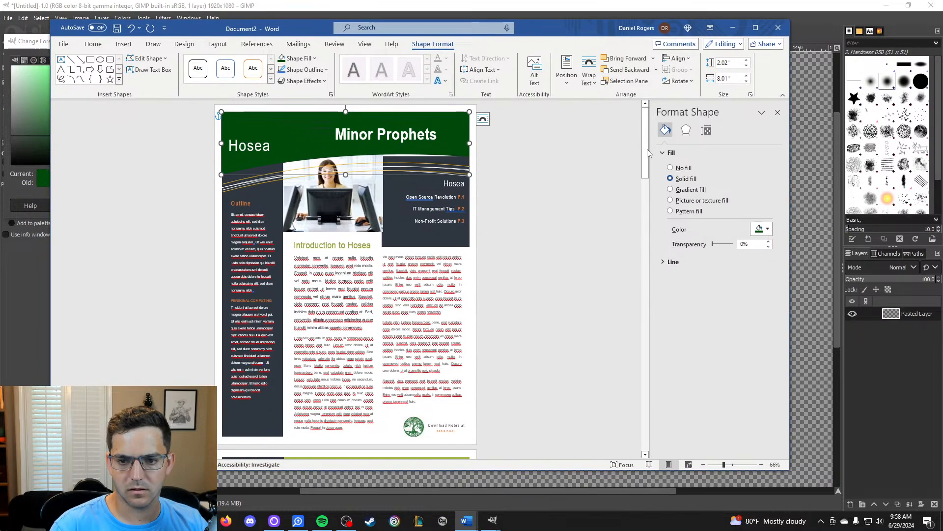
click(670, 189)
Set the banner gradient's first stop to the recently used dark green.
click(765, 231)
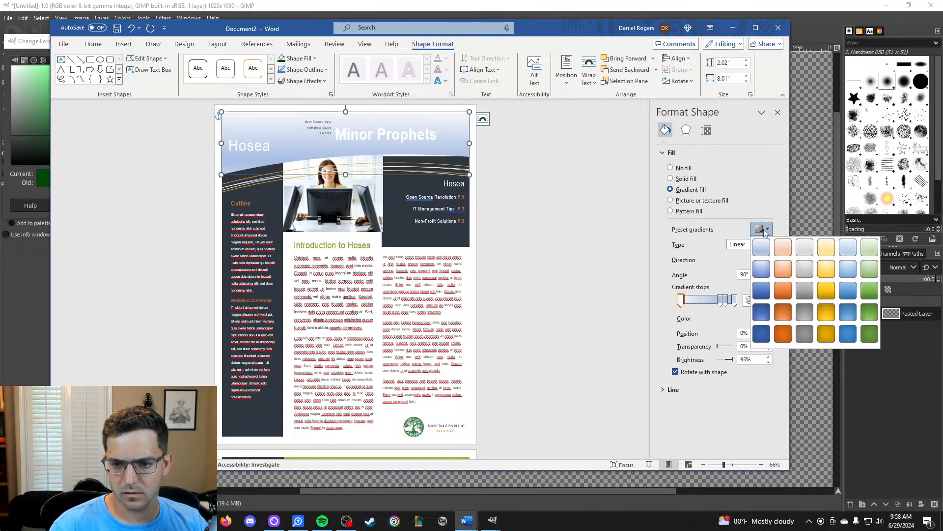
click(771, 207)
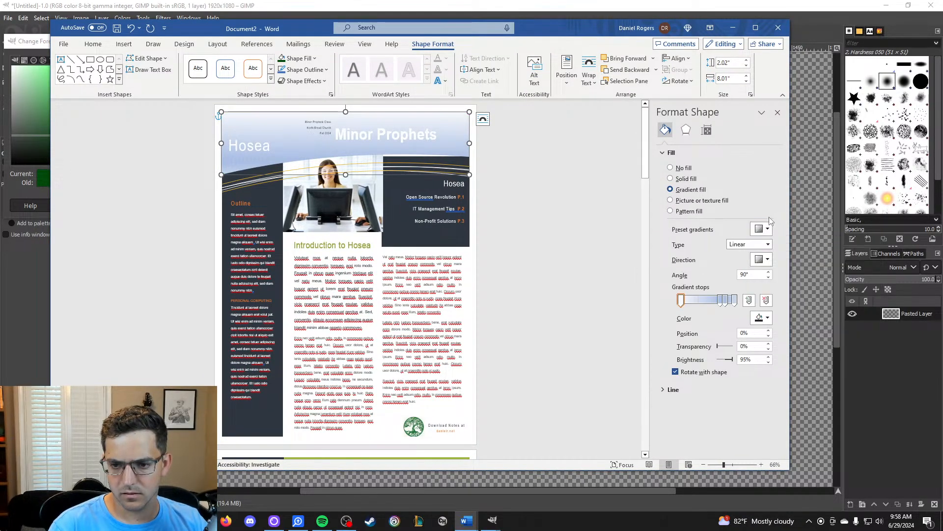
click(764, 318)
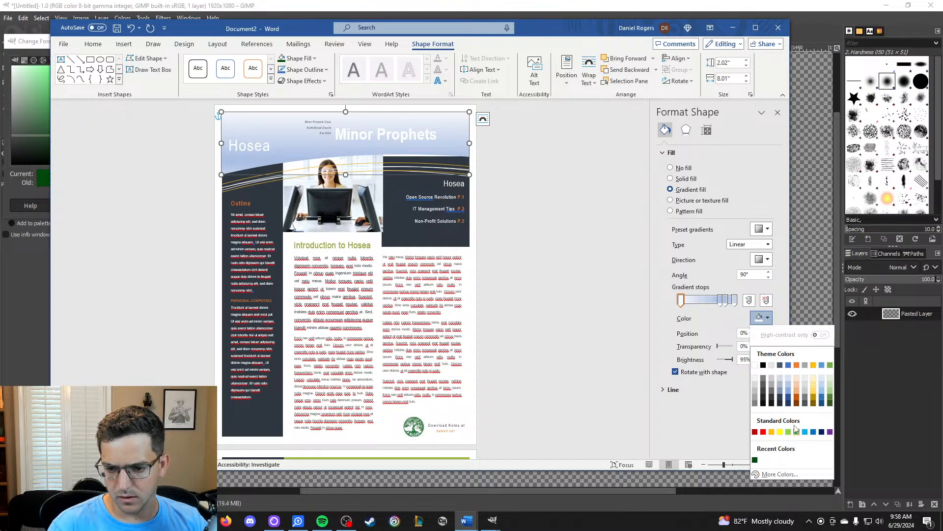
click(755, 460)
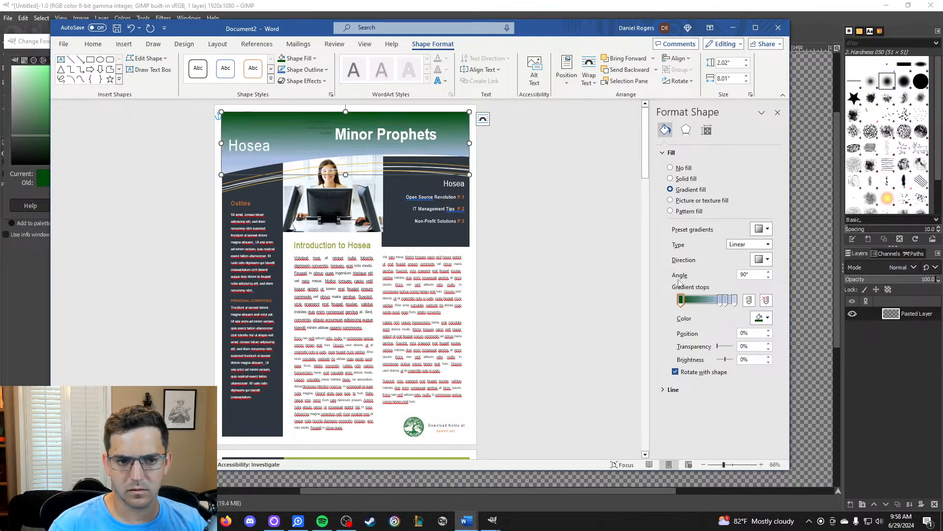
click(761, 259)
click(792, 238)
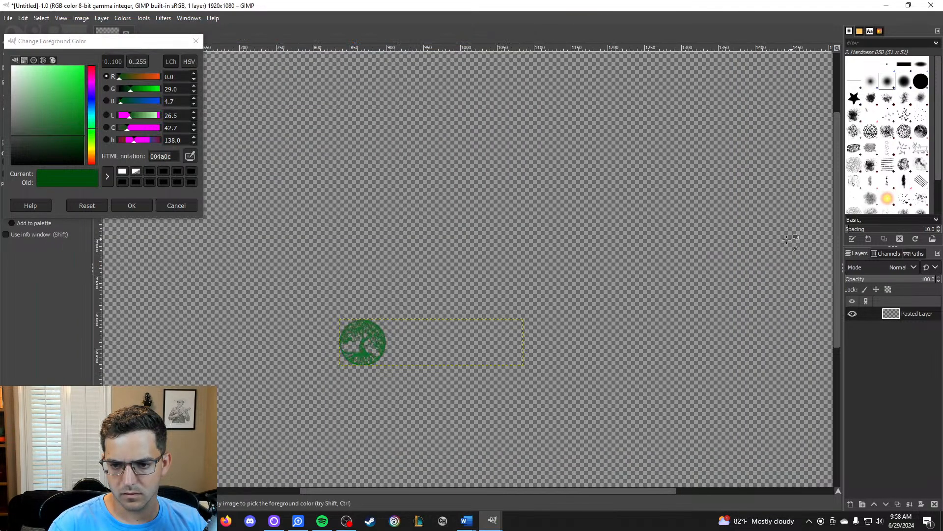
click(467, 521)
click(620, 479)
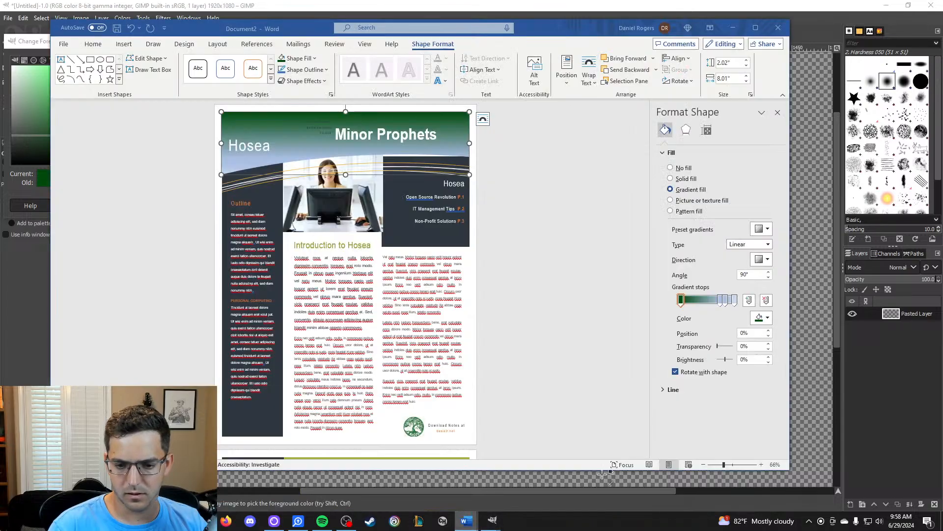
Apply the recent dark green to the banner's gradient stop at 74%.
click(723, 301)
click(761, 317)
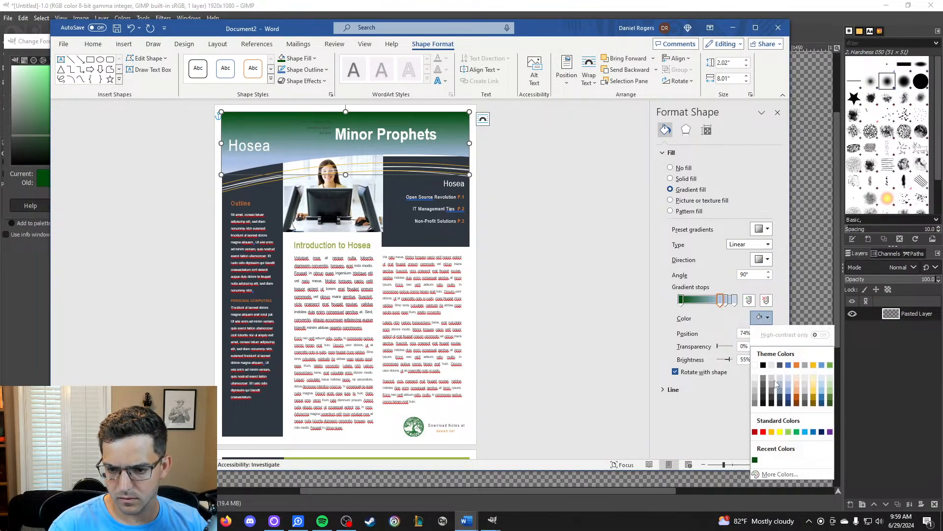
click(755, 460)
Set the banner's 74% gradient stop to the custom green #008616 and shift that stop to 62%.
click(762, 322)
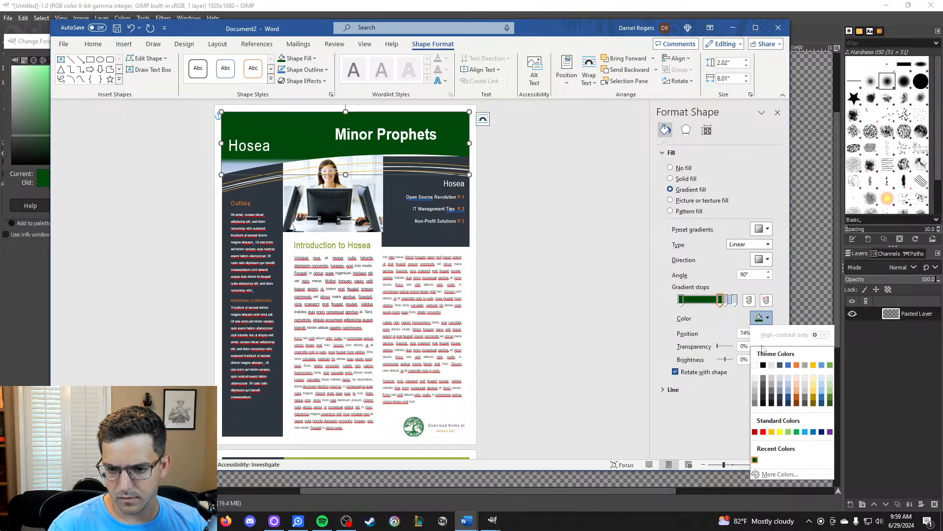
click(782, 306)
click(761, 317)
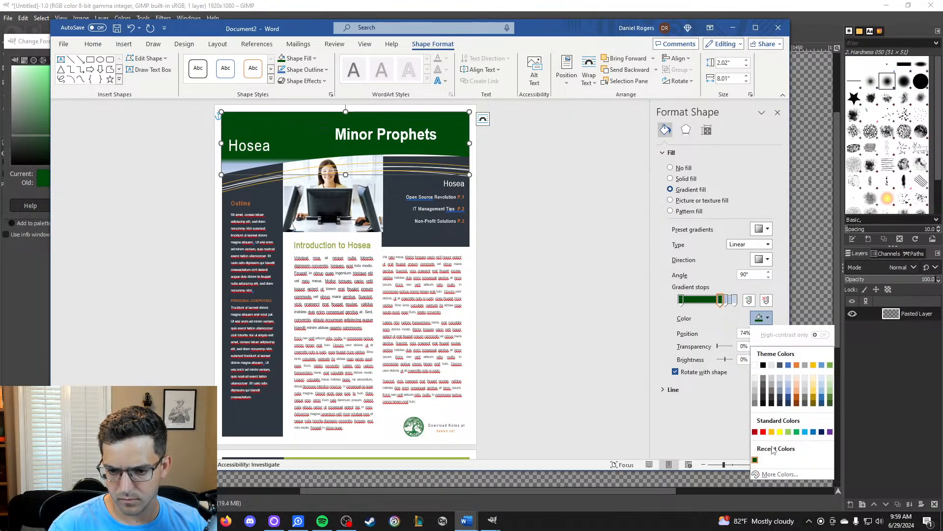
click(772, 472)
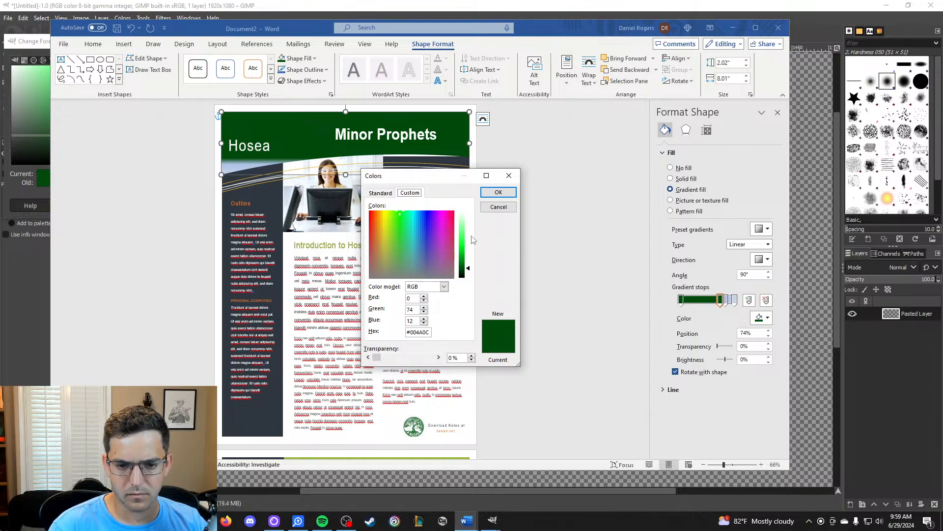
drag(465, 265, 464, 260)
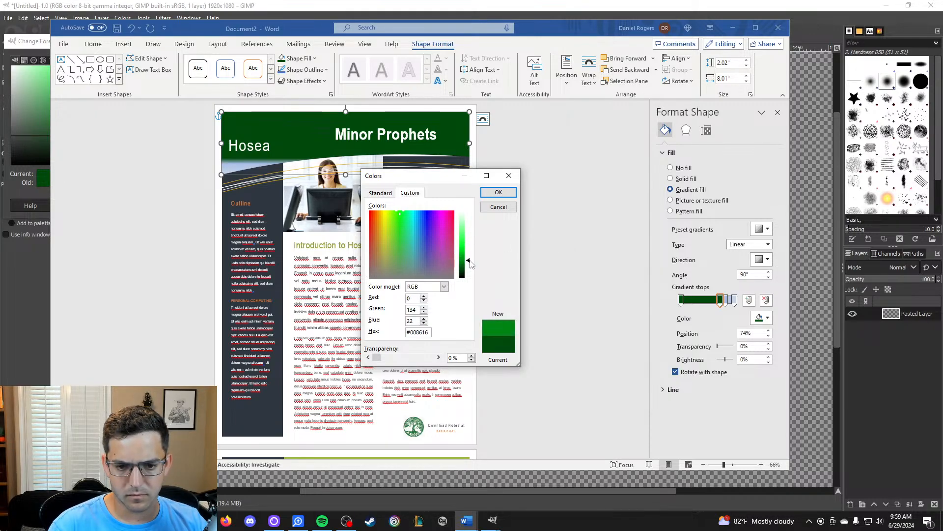
click(499, 192)
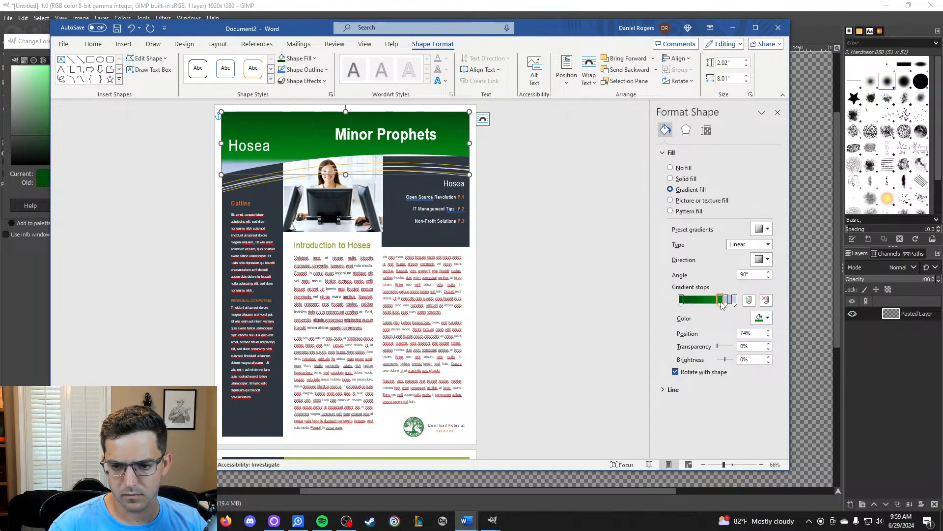
mouse_move(721, 304)
mouse_down()
mouse_move(697, 304)
mouse_move(717, 303)
mouse_up()
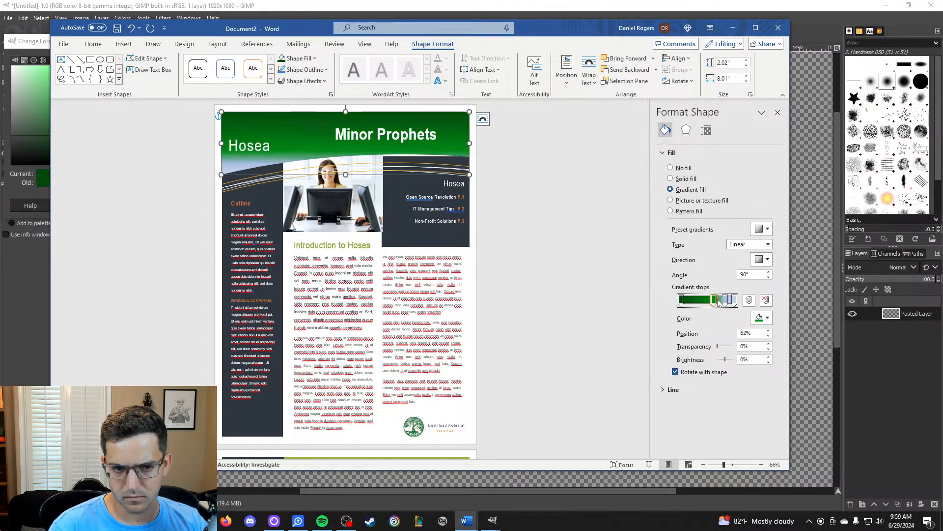
Set the banner's 83% gradient stop to the recent green and fine-tune it as a custom colour.
click(762, 317)
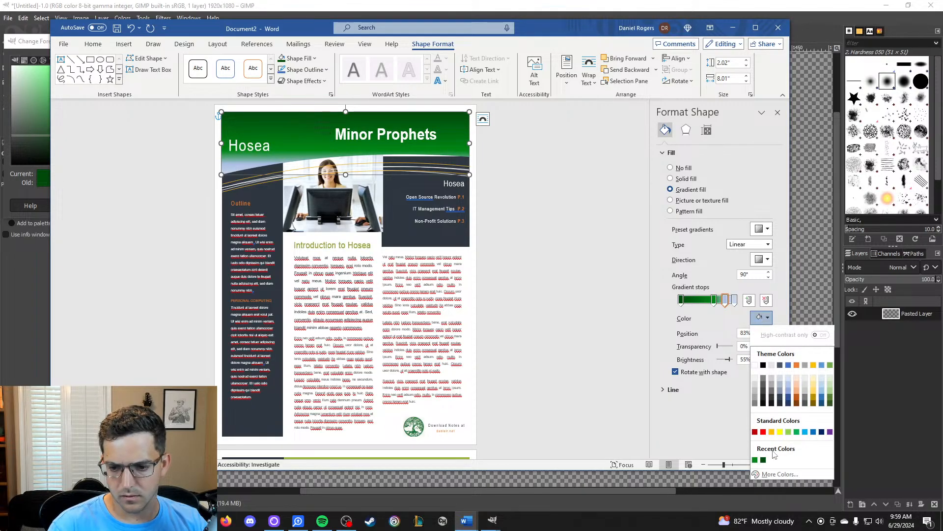
click(756, 460)
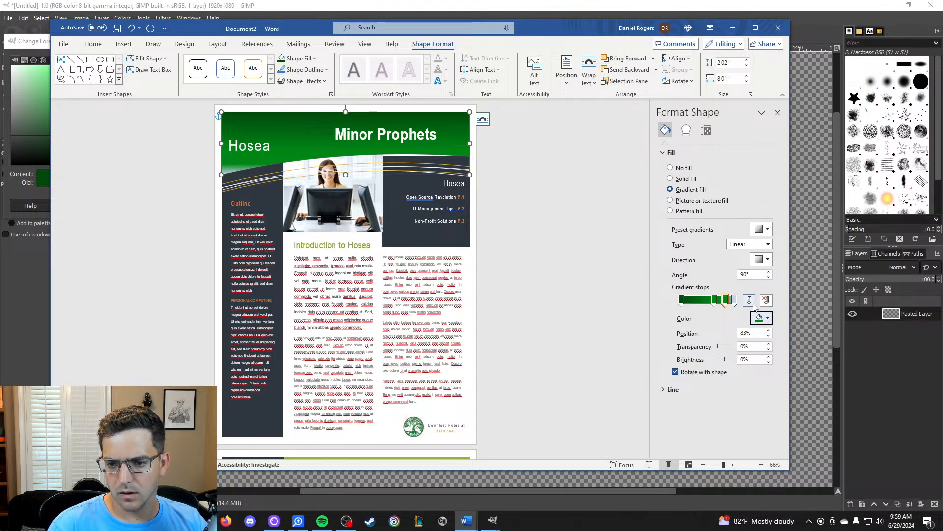
click(759, 318)
click(771, 473)
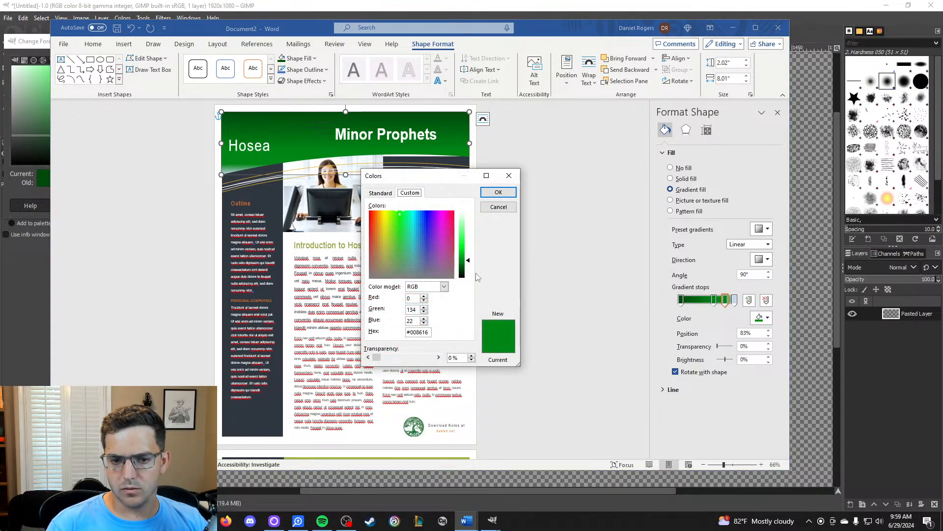
click(503, 193)
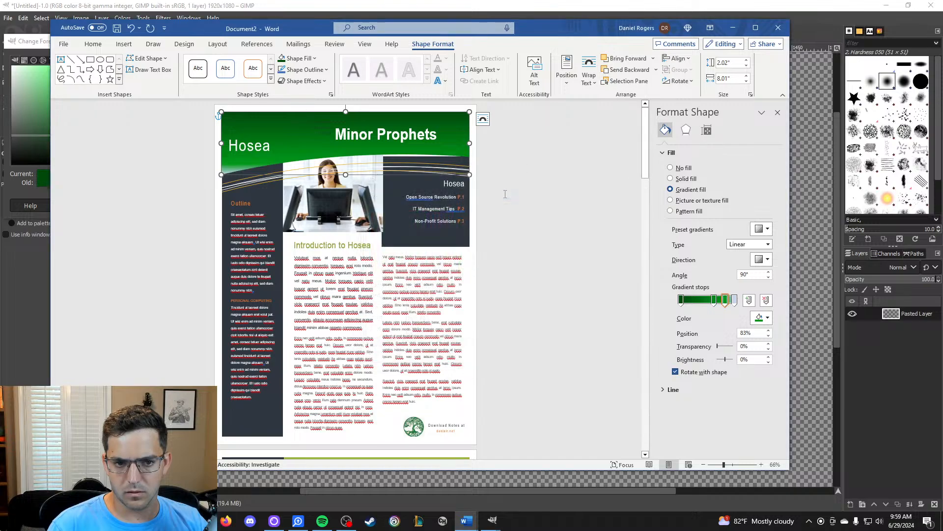
Apply the most recent custom green to the banner's final gradient stop at 100%.
click(734, 300)
click(760, 318)
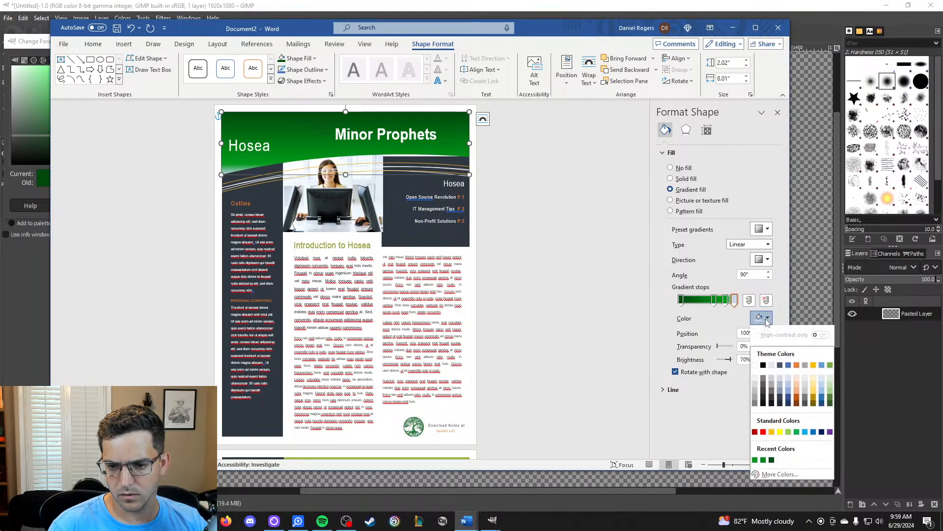
click(755, 460)
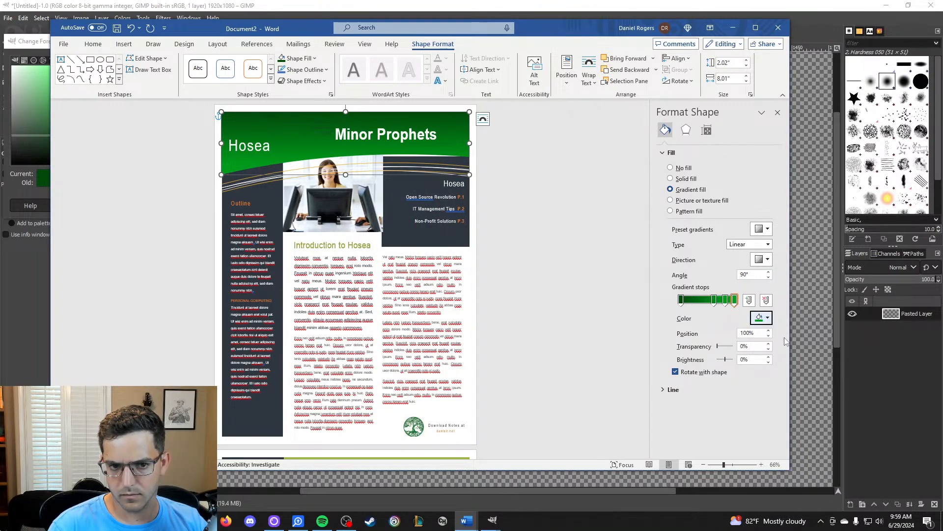
Change the font colour of the small class-details text box beside the Minor Prophets title to white.
click(314, 127)
click(346, 123)
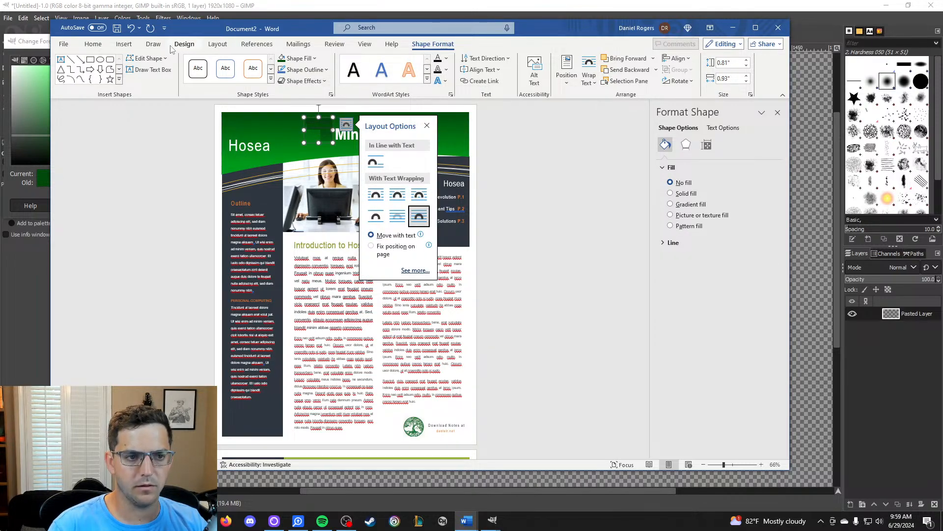
click(93, 45)
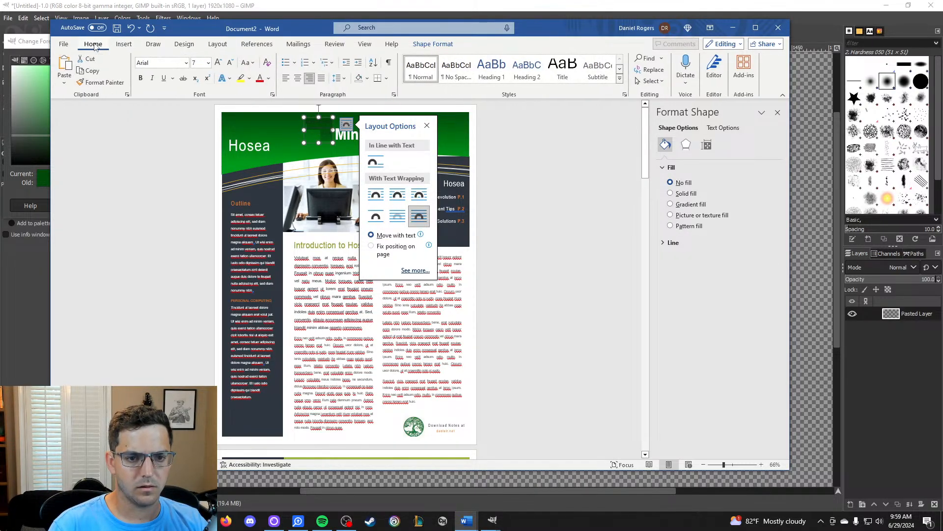
click(269, 78)
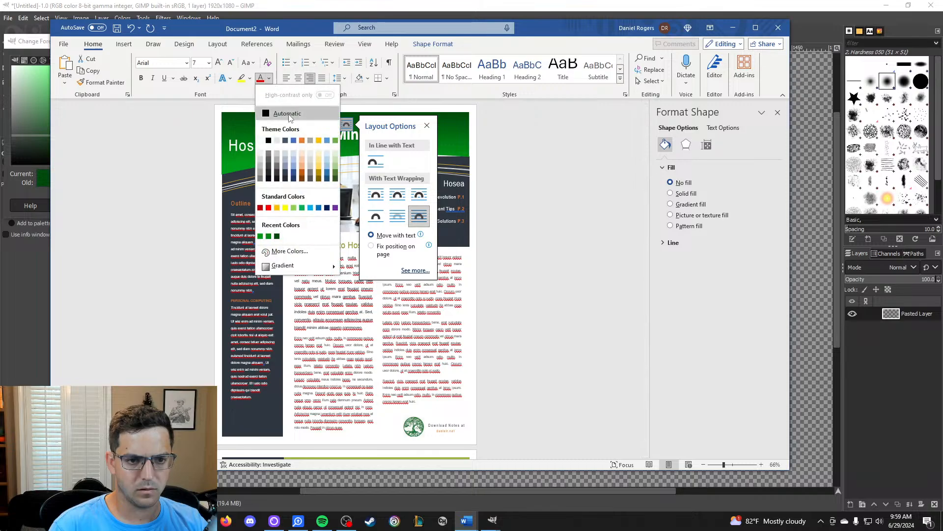
click(260, 141)
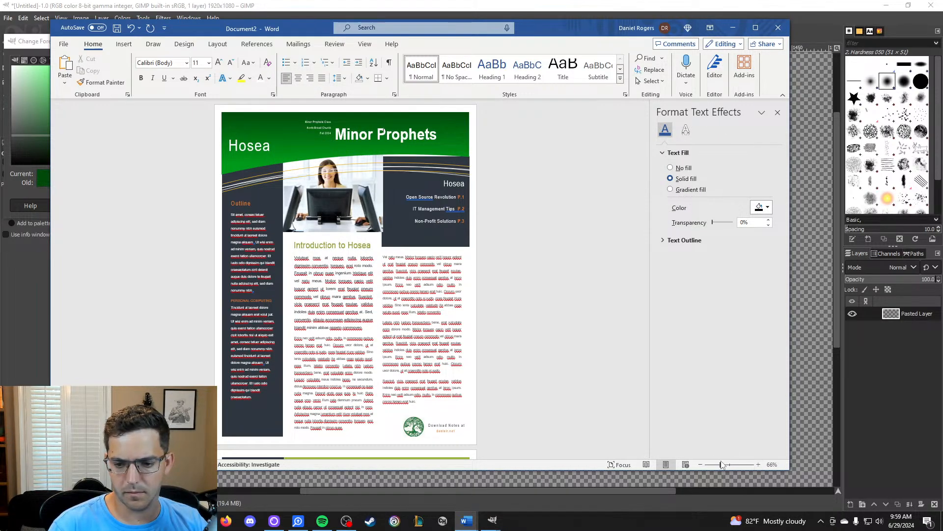
Try the recent dark green as the text fill of the "Introduction to Hosea" heading.
drag(722, 464, 730, 464)
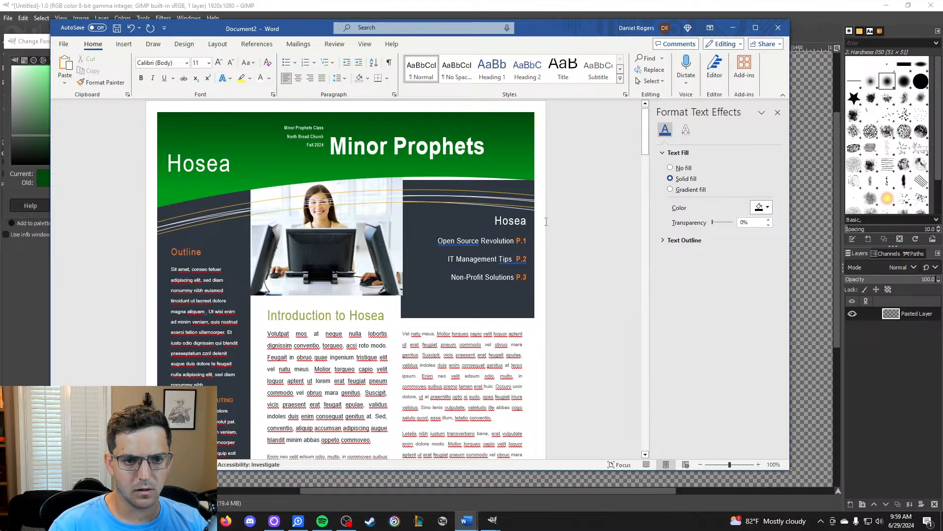
scroll(546, 221, down, 3)
scroll(546, 222, up, 4)
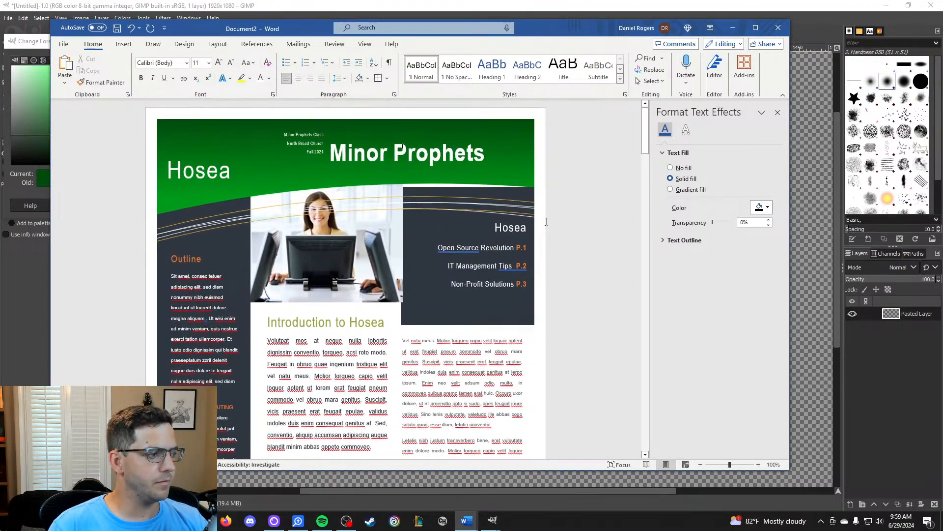
scroll(546, 222, down, 1)
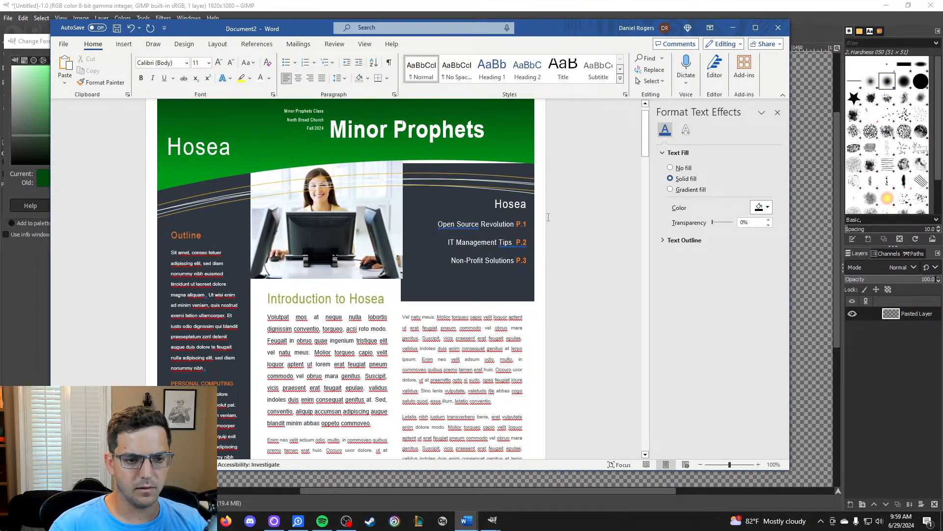
scroll(549, 217, down, 5)
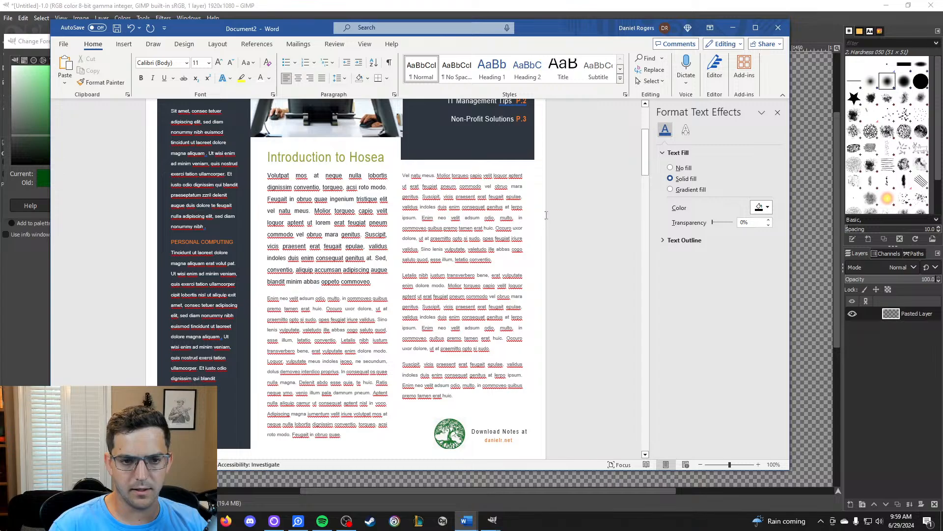
scroll(546, 214, up, 5)
double_click(343, 275)
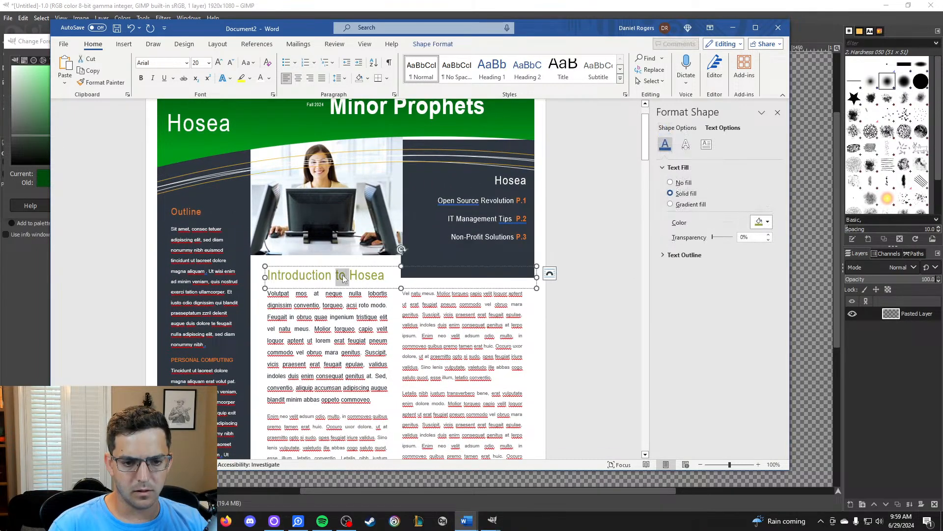
triple_click(343, 276)
click(766, 222)
click(772, 366)
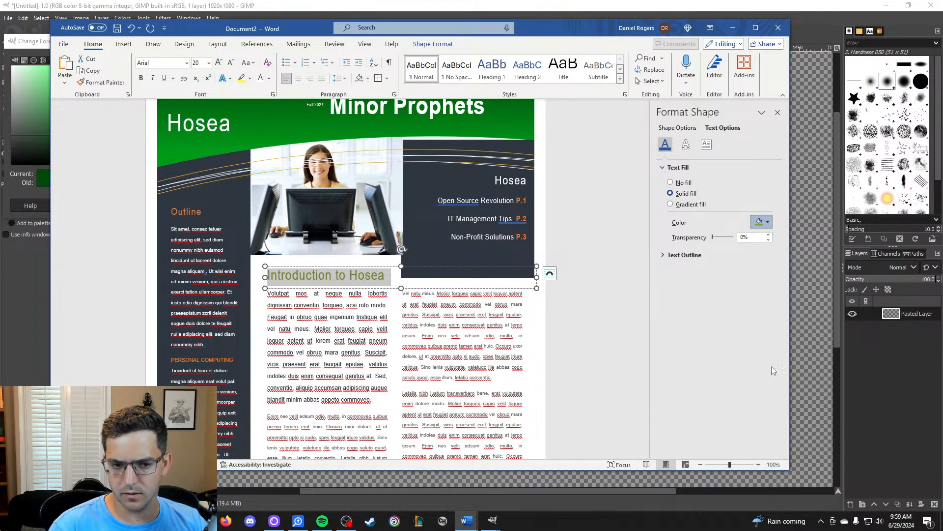
Recolour the "Introduction to Hosea" heading with the recently used medium green.
click(449, 291)
triple_click(361, 278)
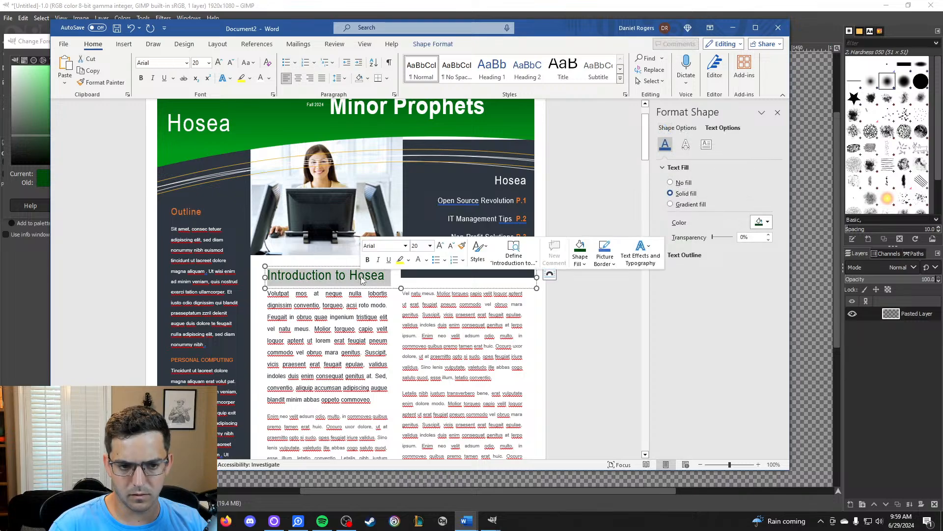
click(767, 222)
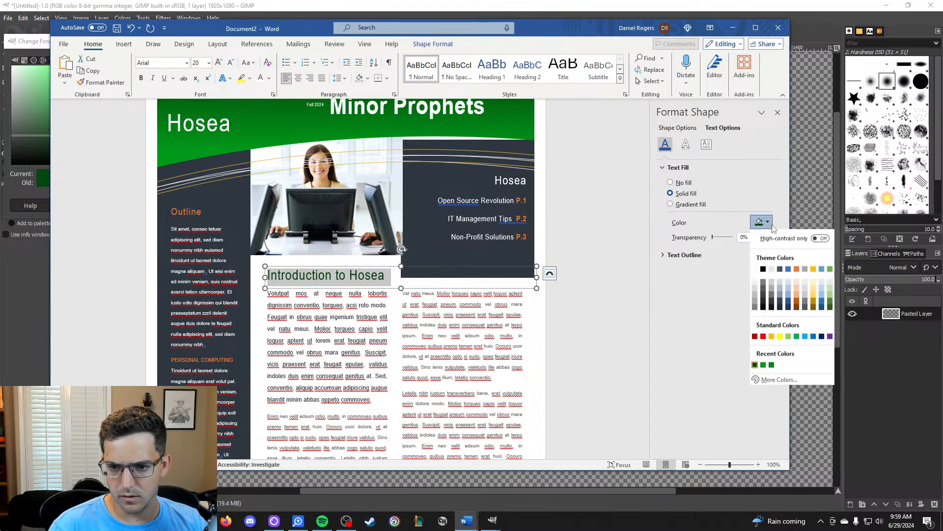
click(772, 365)
click(599, 216)
Fill the horizontal bar at the top of page 2 with the recent dark green.
scroll(599, 217, down, 5)
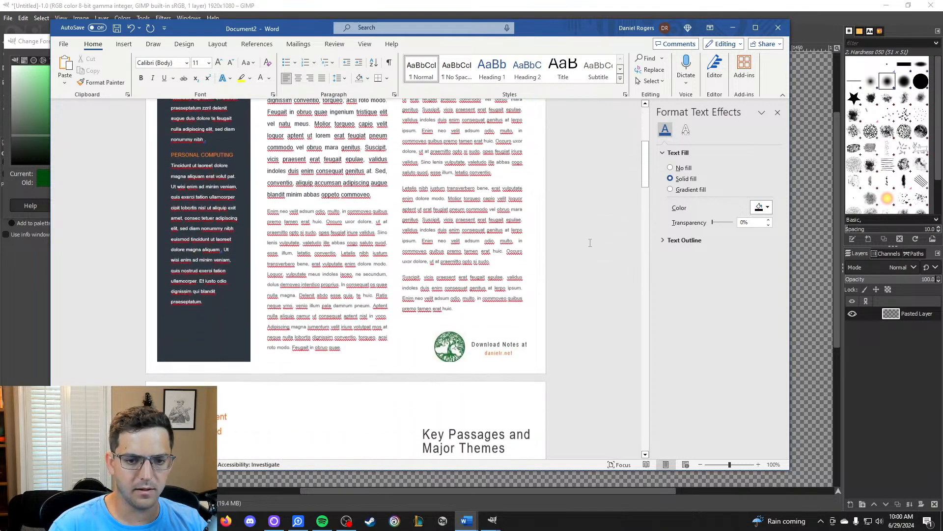
scroll(600, 217, down, 2)
scroll(602, 217, up, 8)
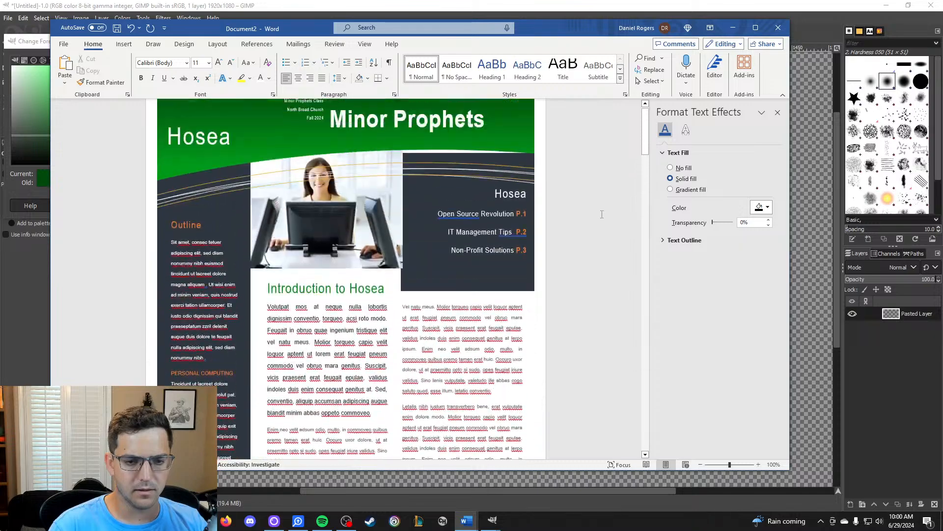
scroll(606, 219, down, 5)
click(437, 371)
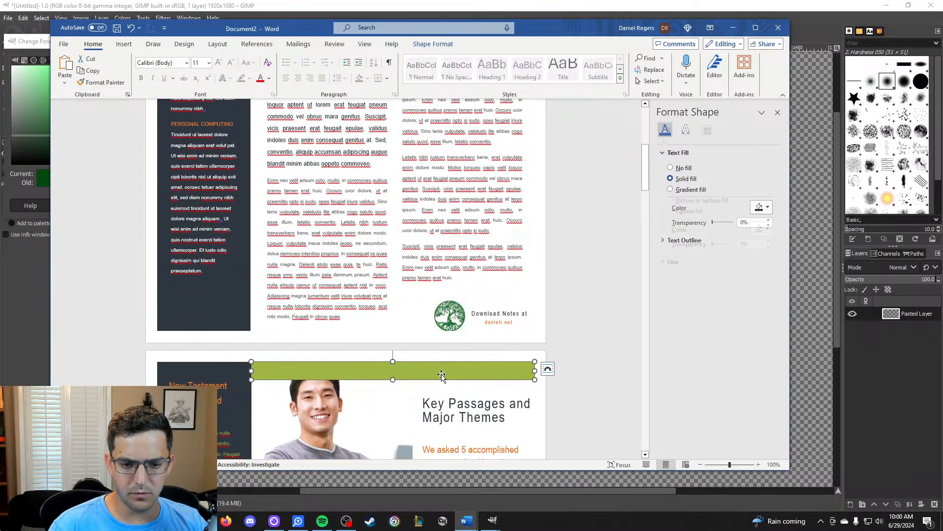
click(761, 229)
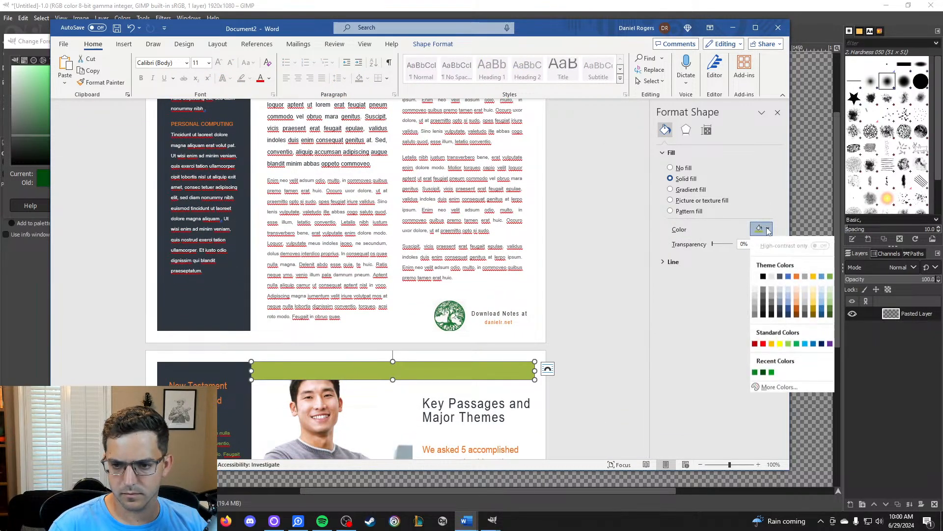
click(763, 373)
scroll(613, 311, up, 5)
click(552, 240)
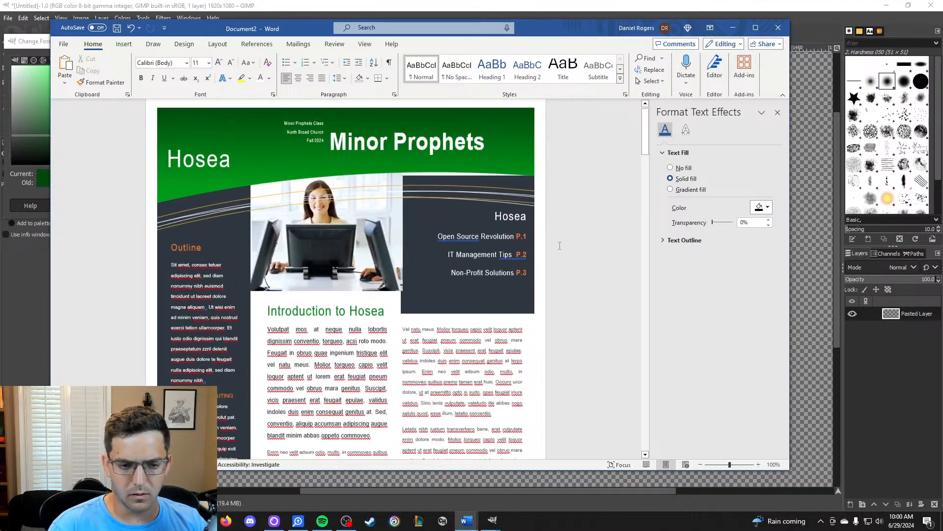
Recolour the "We asked 5 accomplished managers" text on page 2 with a recently used bright green.
scroll(523, 232, down, 10)
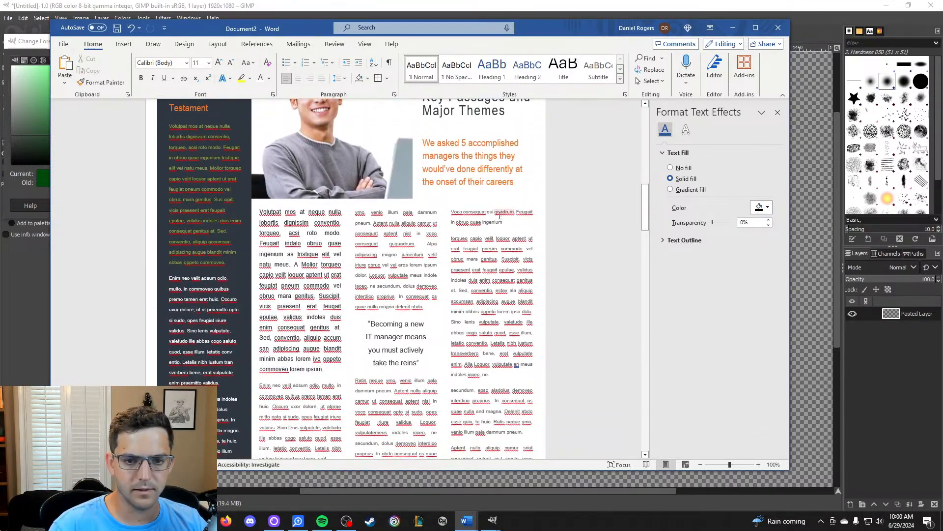
scroll(492, 207, down, 3)
scroll(511, 336, up, 7)
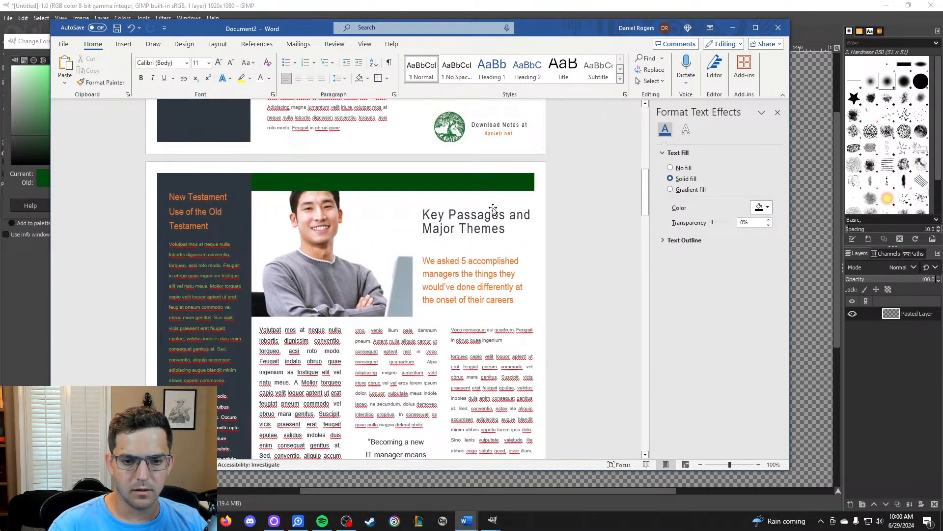
double_click(506, 369)
drag(515, 396, 422, 355)
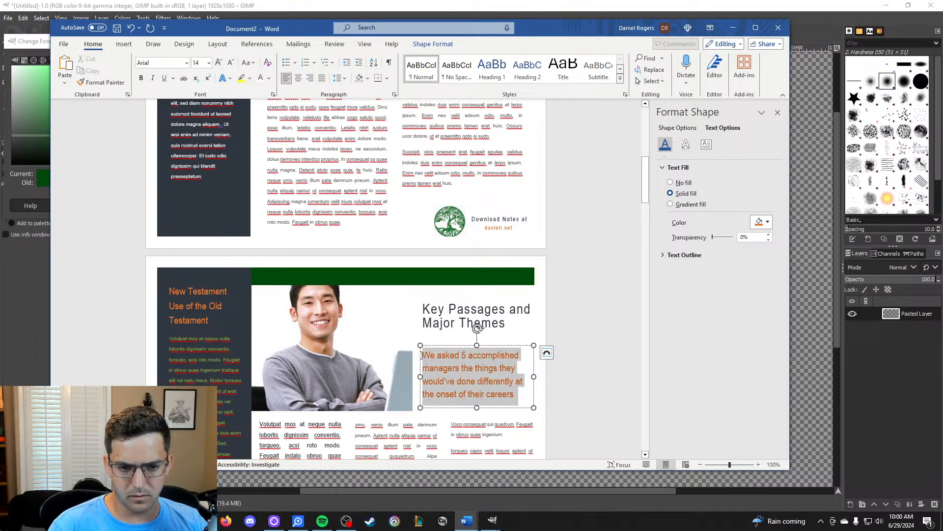
click(770, 223)
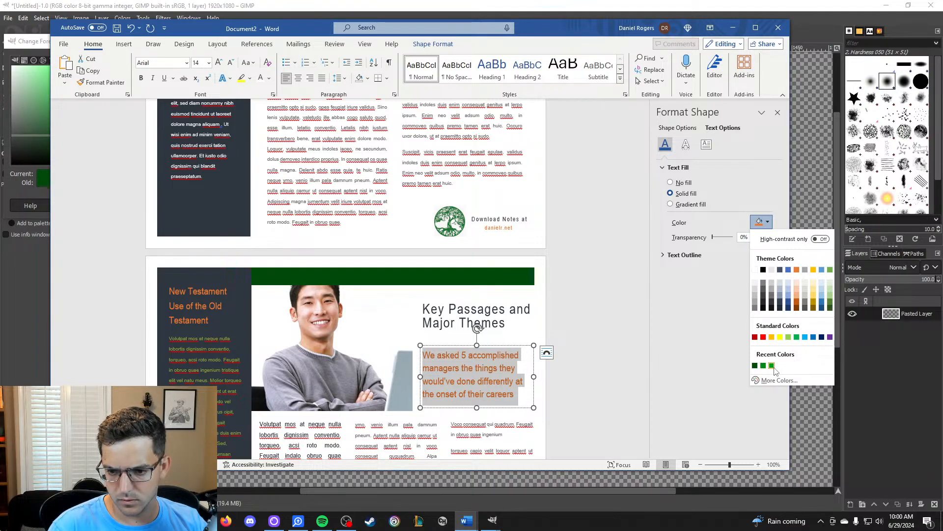
click(772, 366)
click(604, 316)
scroll(461, 244, up, 10)
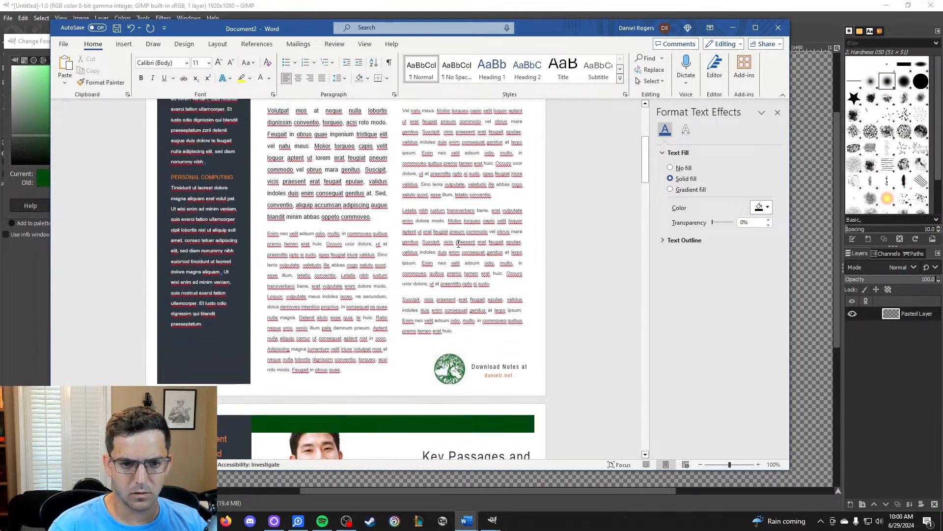
scroll(459, 243, up, 1)
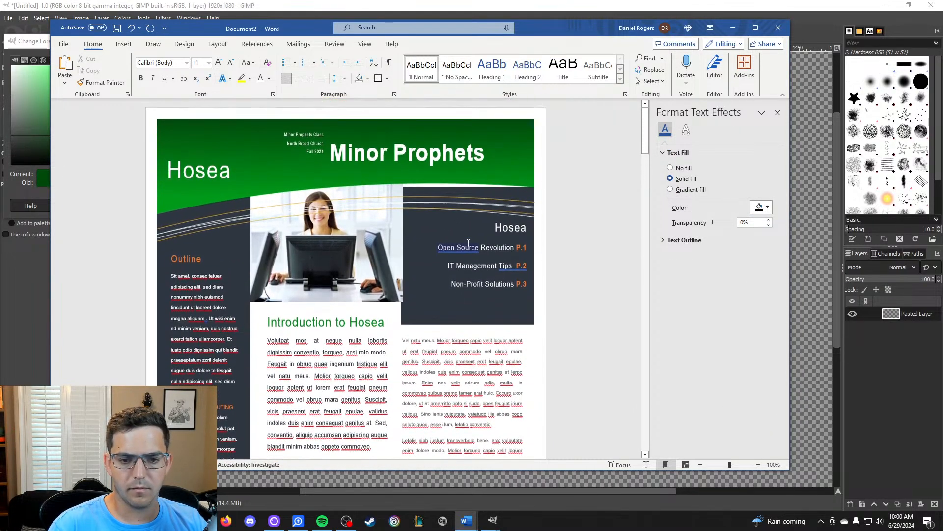
Replace the photo of the woman at the computers with the painting of the robed man and the woman in chains.
click(528, 250)
click(576, 181)
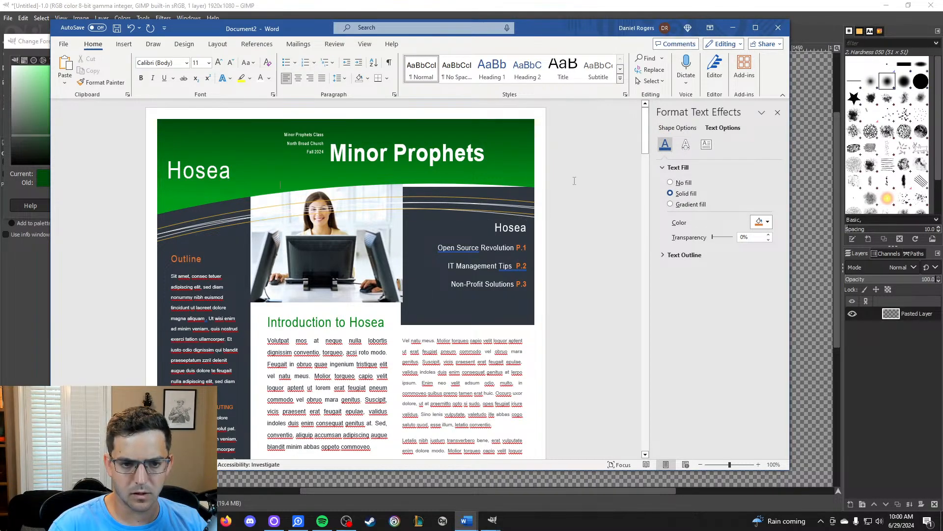
click(353, 239)
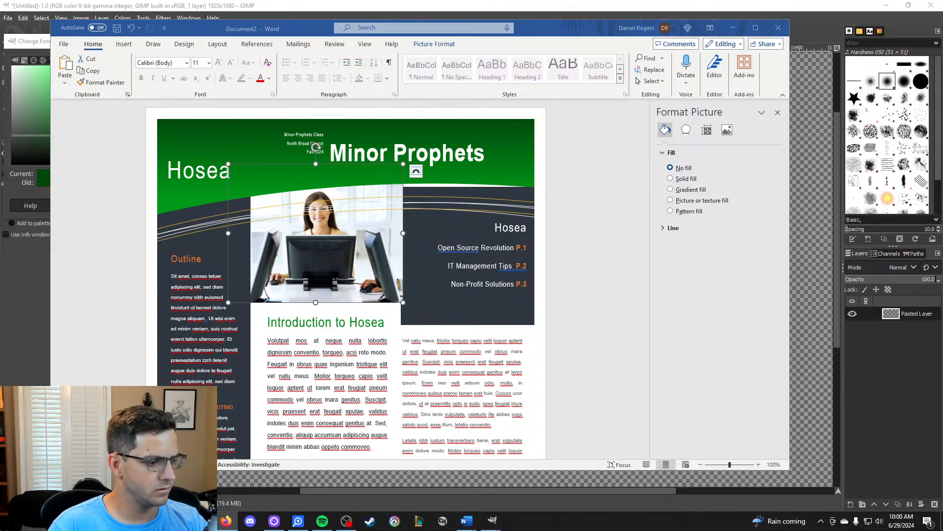
right_click(330, 271)
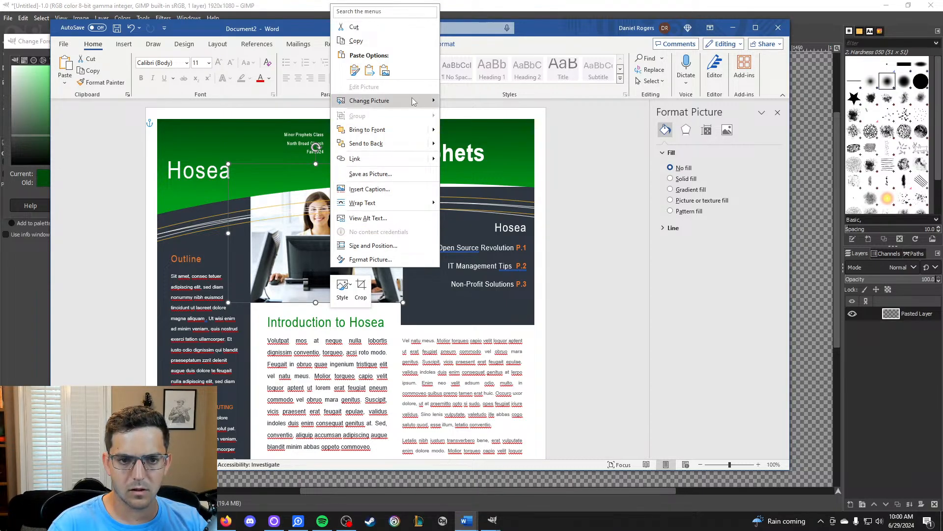
mouse_move(417, 101)
click(479, 156)
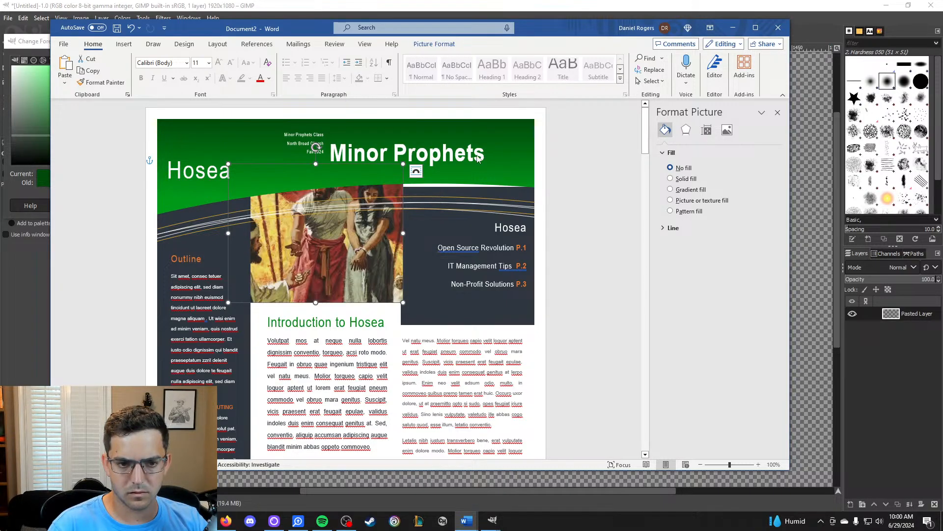
Move the painting down beneath the curved green header and open its crop settings.
drag(348, 252, 349, 254)
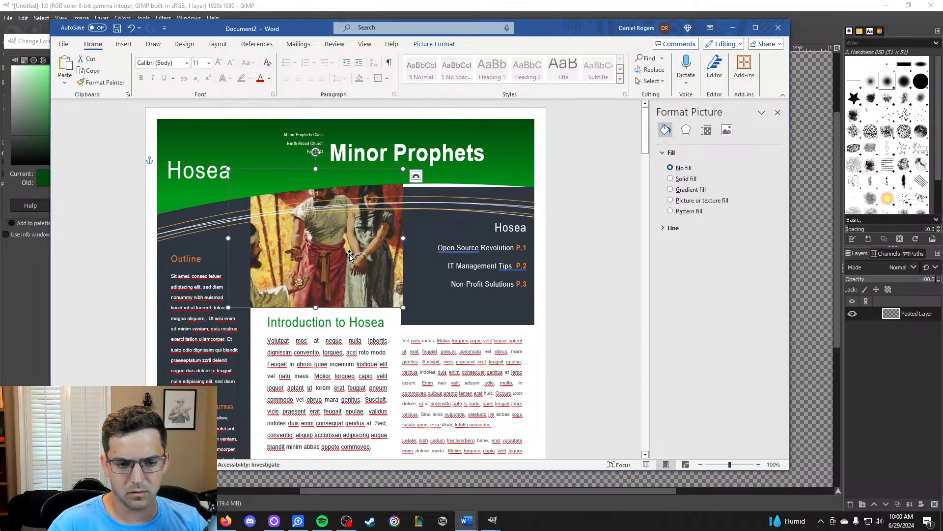
click(416, 175)
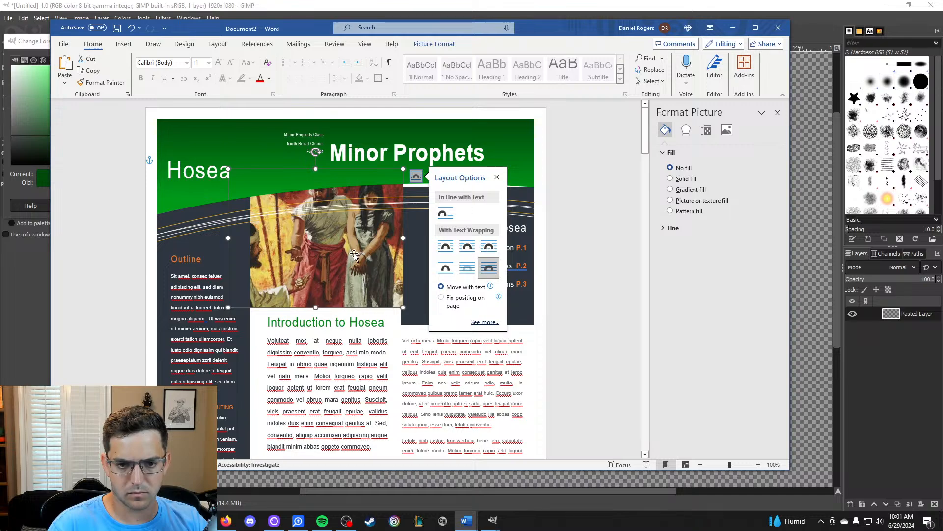
click(708, 131)
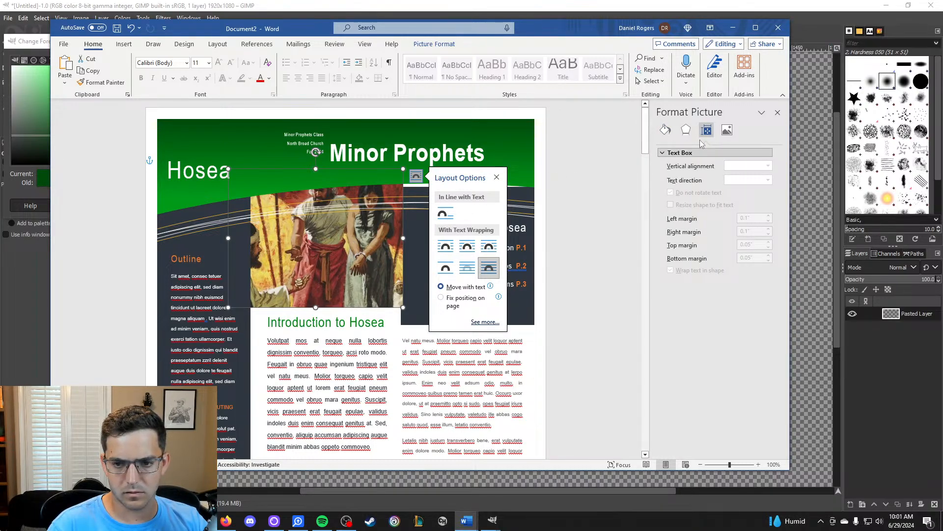
click(687, 130)
click(665, 130)
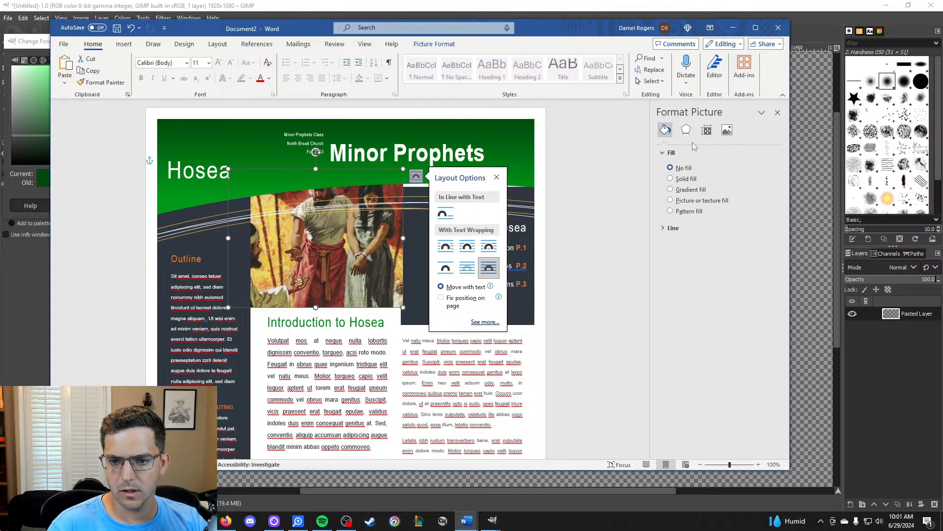
click(728, 130)
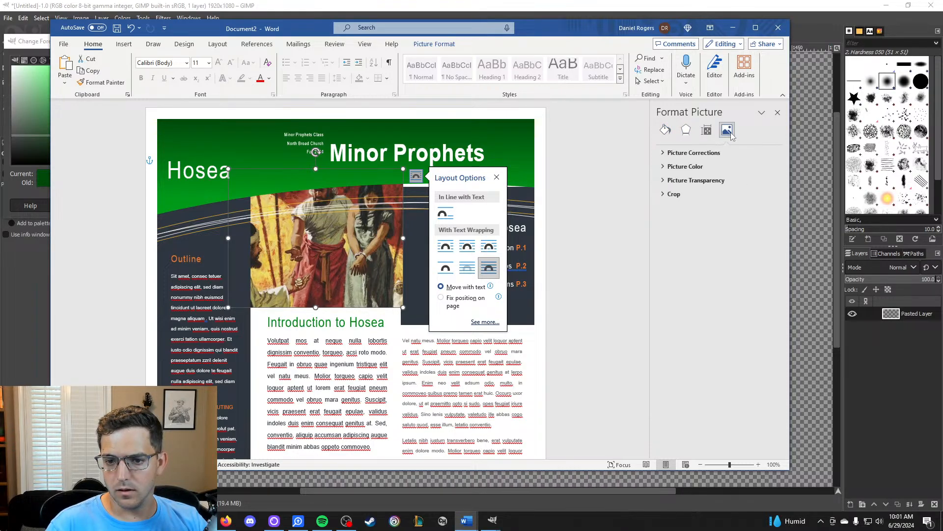
click(674, 194)
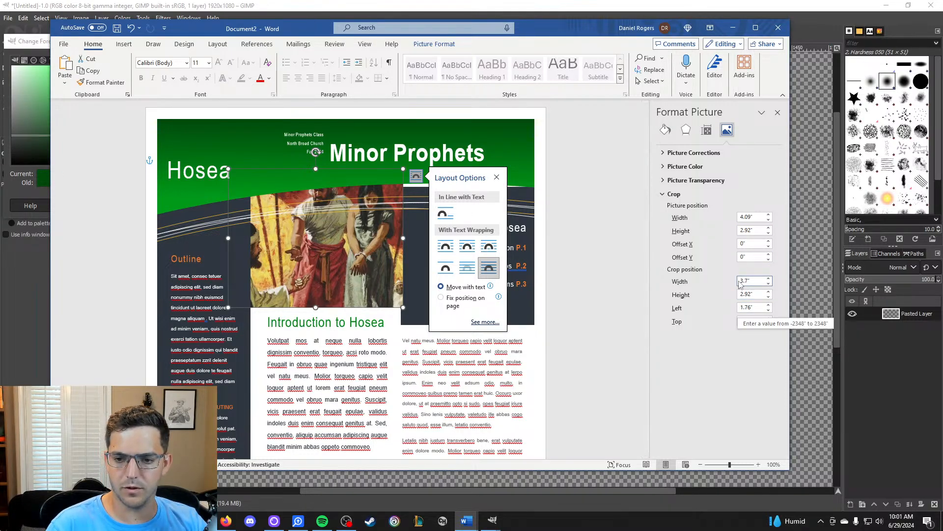
click(342, 261)
drag(342, 262, 341, 269)
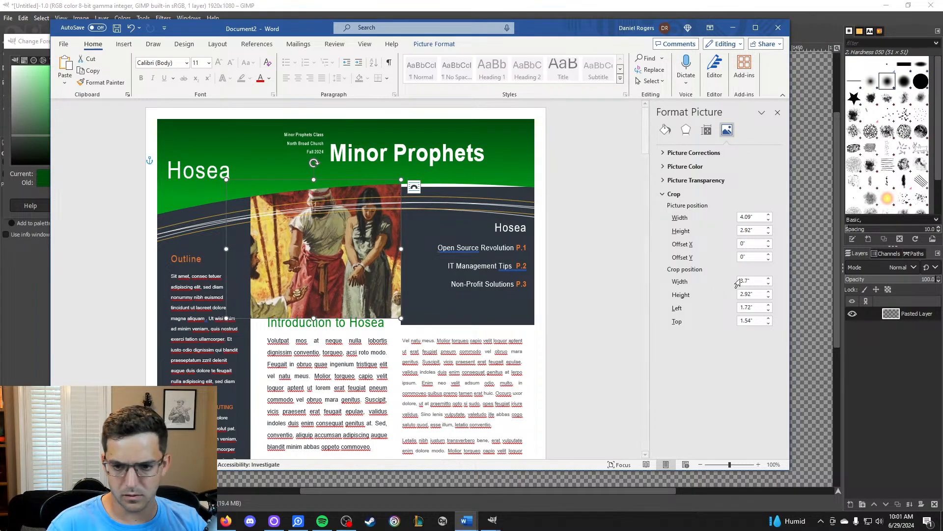
Reduce the painting's crop height to 2.6" so it stays clear of the "Introduction to Hosea" heading.
click(768, 292)
click(768, 292)
click(768, 292)
click(769, 292)
click(769, 296)
click(769, 297)
click(769, 296)
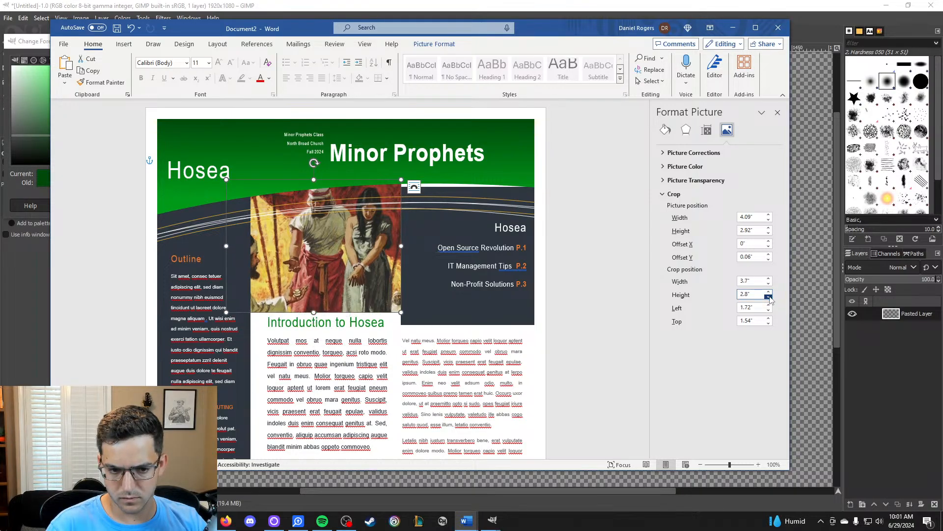
click(769, 296)
click(769, 296)
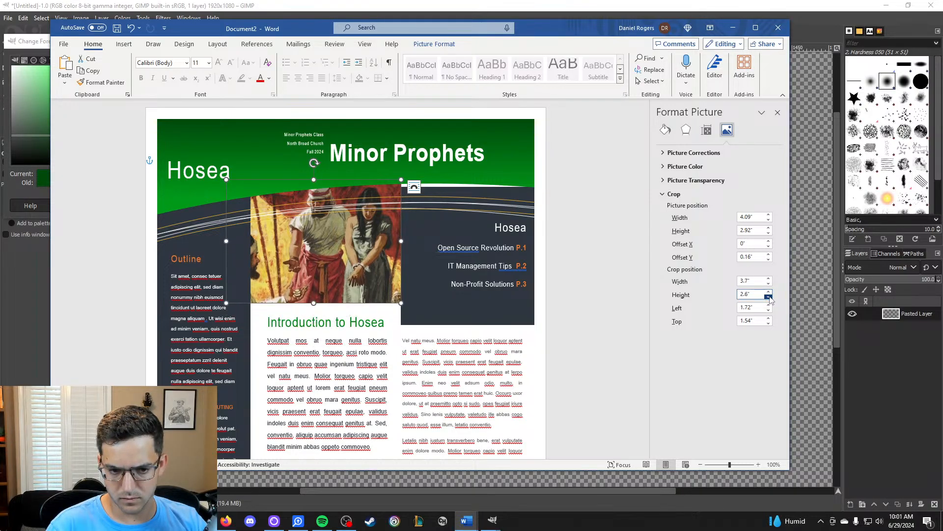
click(624, 186)
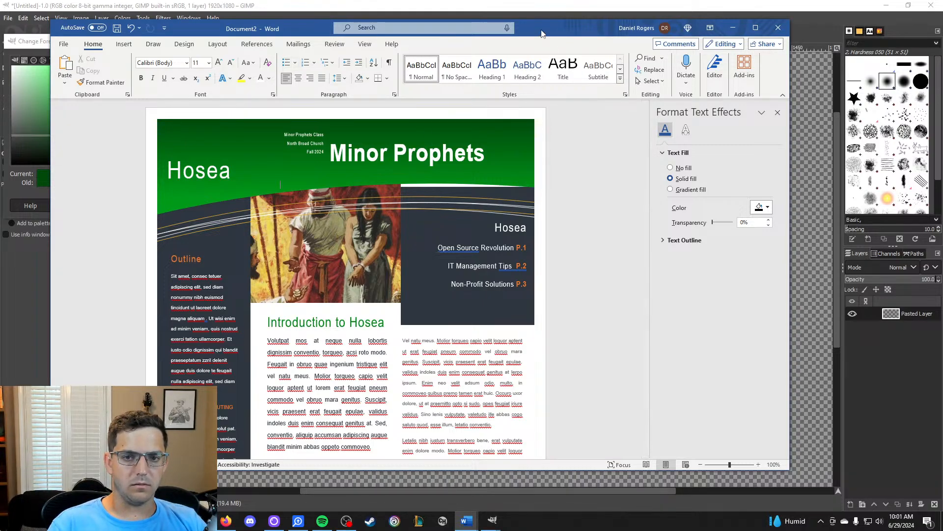
Recolour the "Outline" sidebar heading with the first recently used green.
drag(542, 31, 563, 15)
scroll(511, 182, down, 2)
scroll(515, 175, up, 2)
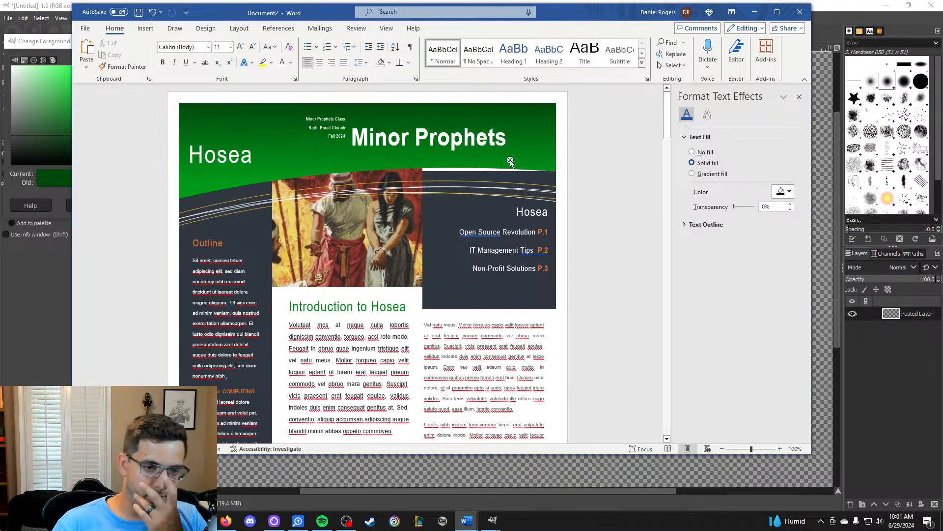
scroll(509, 161, down, 4)
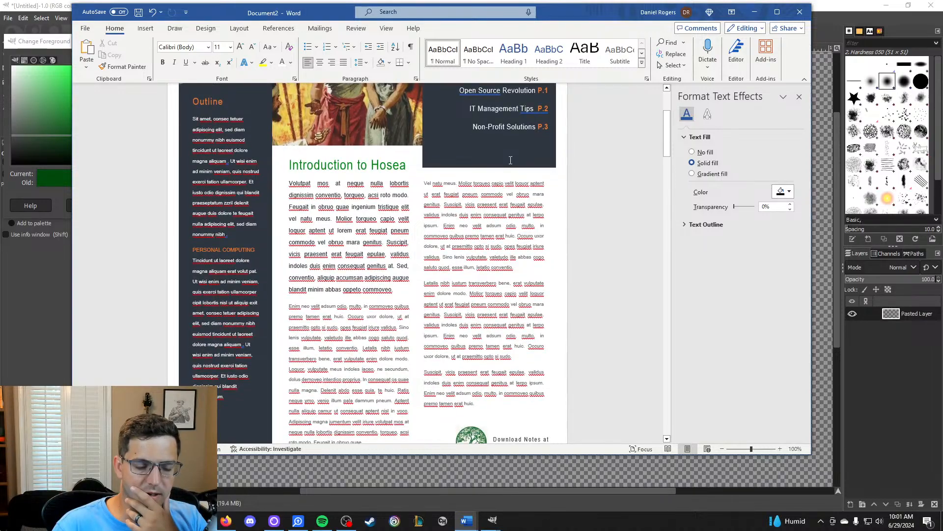
scroll(312, 176, up, 3)
click(208, 193)
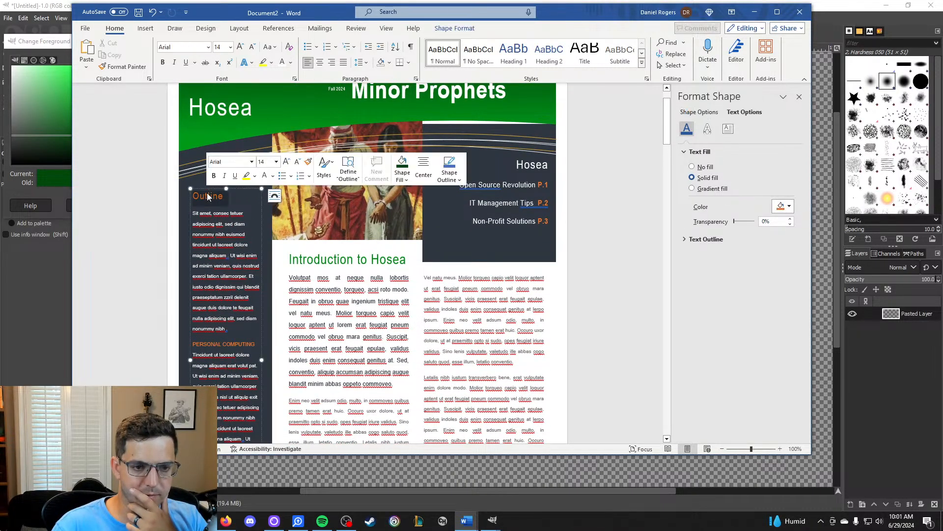
click(784, 206)
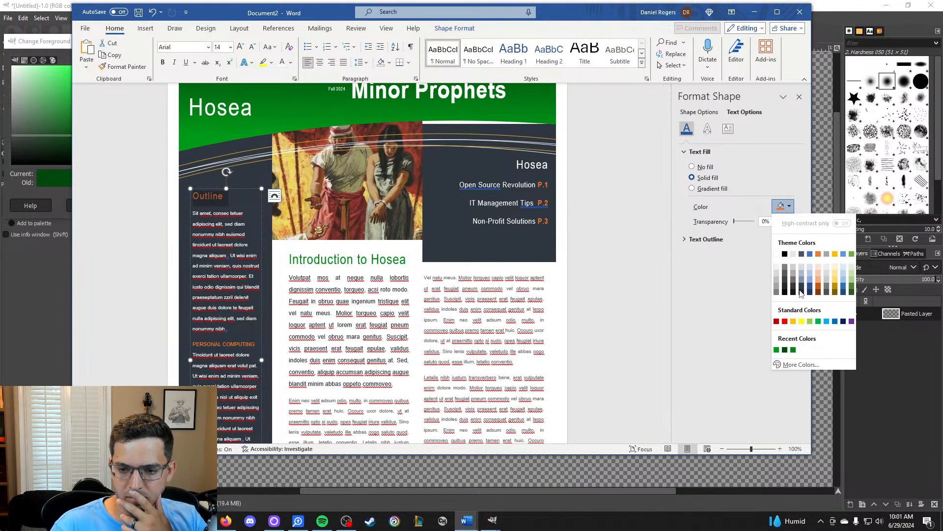
click(777, 349)
Recolour the "PERSONAL COMPUTING" sidebar subheading with the same recently used green as "Outline".
triple_click(219, 346)
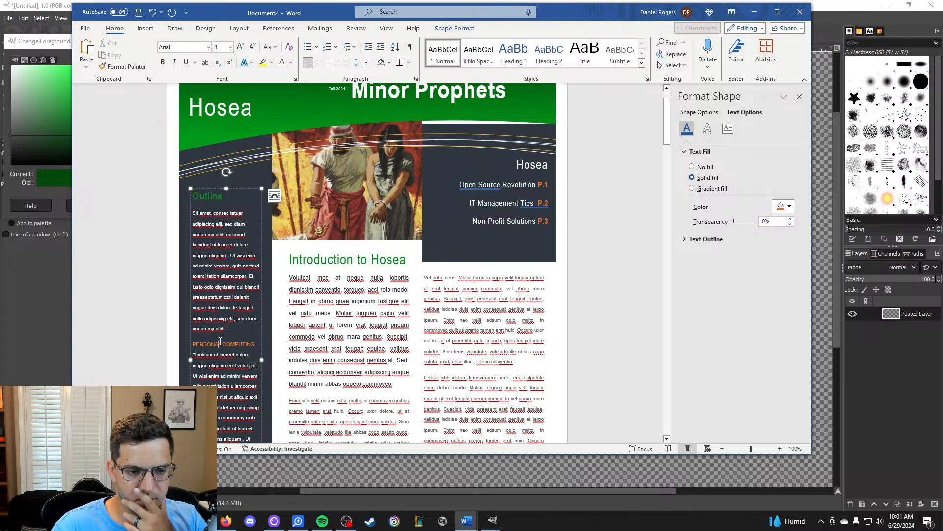
triple_click(227, 346)
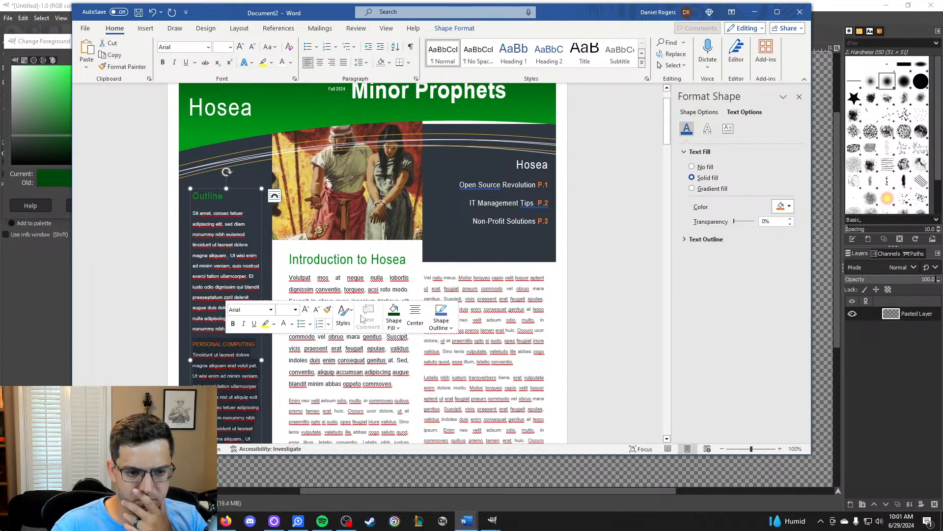
triple_click(226, 349)
click(242, 343)
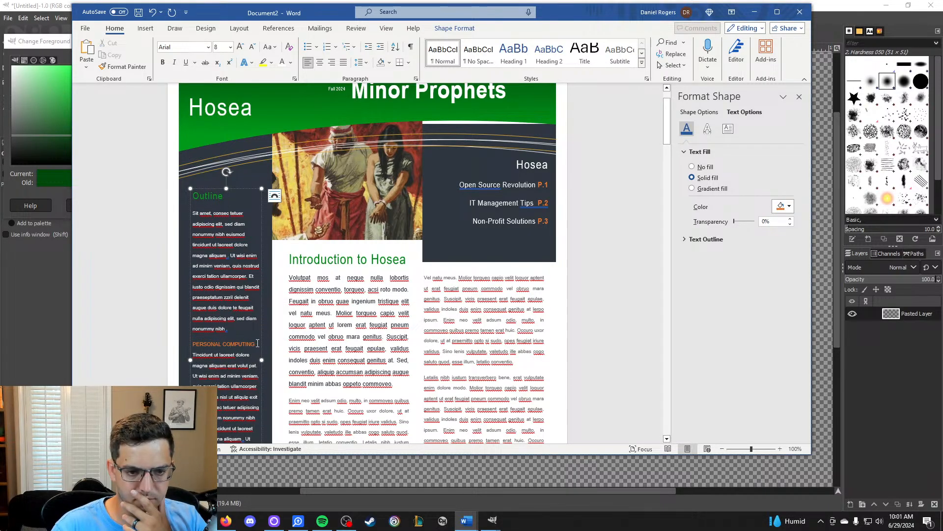
drag(233, 343, 191, 344)
click(782, 206)
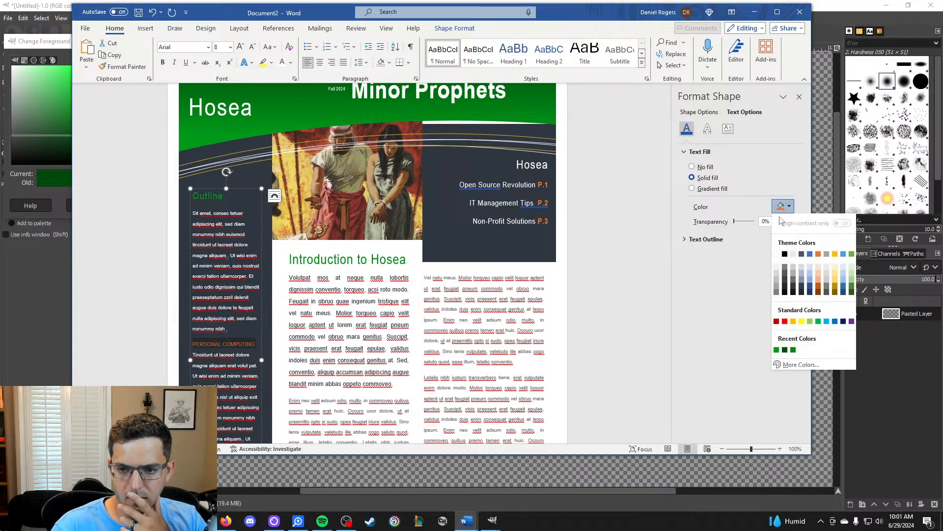
click(776, 350)
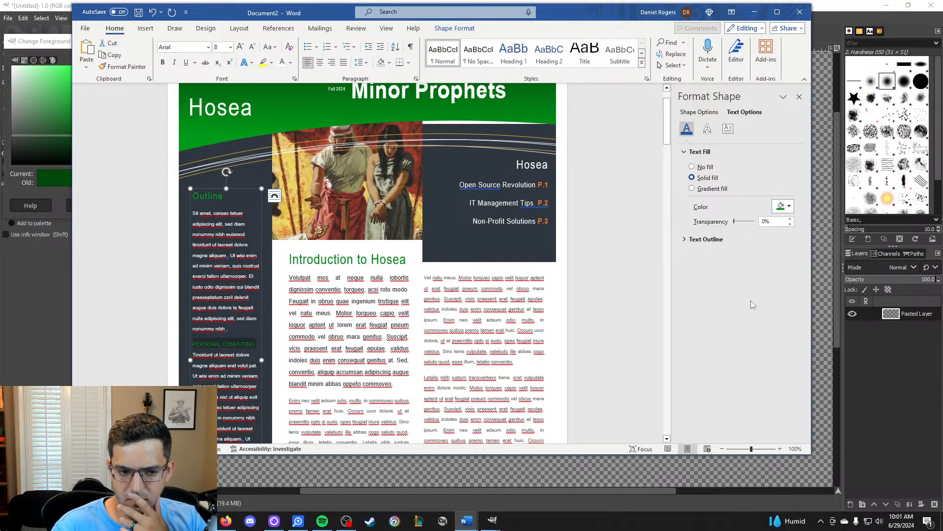
Replace the first three entries under "Hosea" in the contents box with "Introduction" and start a new line.
click(538, 184)
drag(538, 185, 552, 185)
click(551, 185)
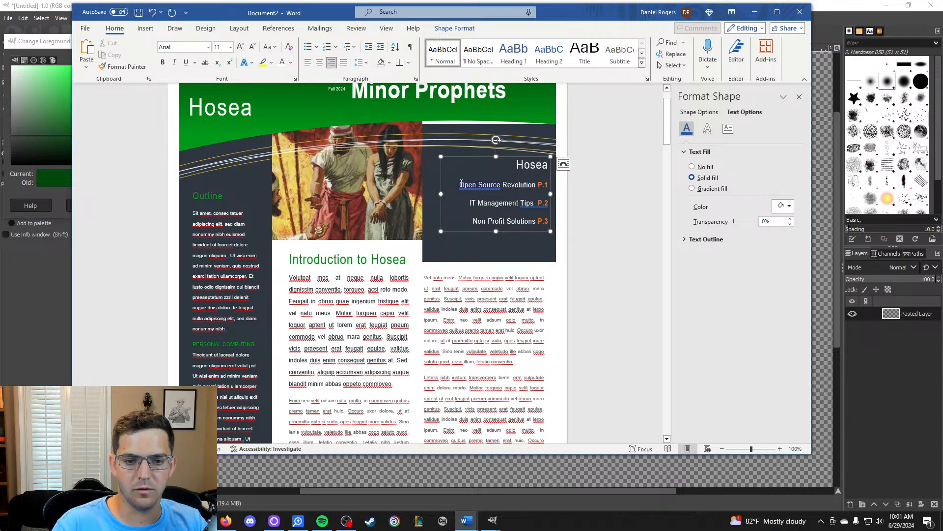
drag(463, 183, 551, 220)
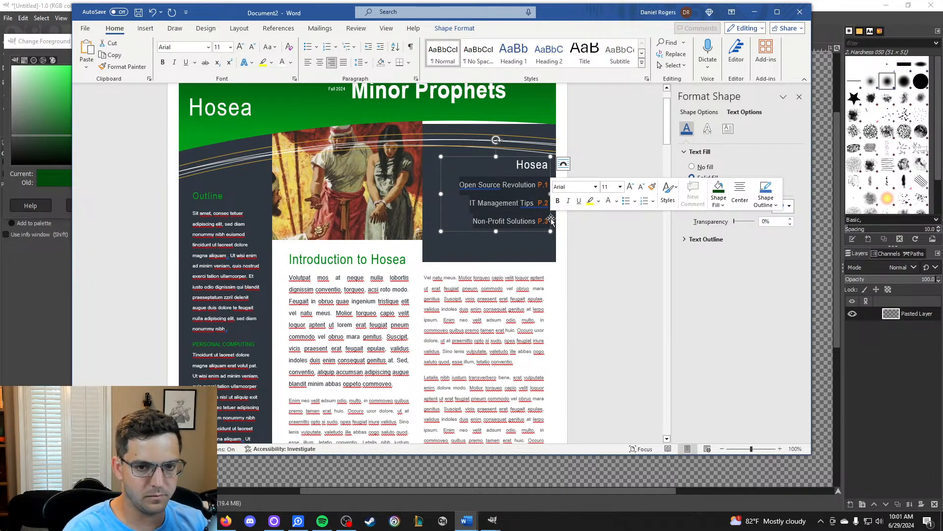
text(Intro)
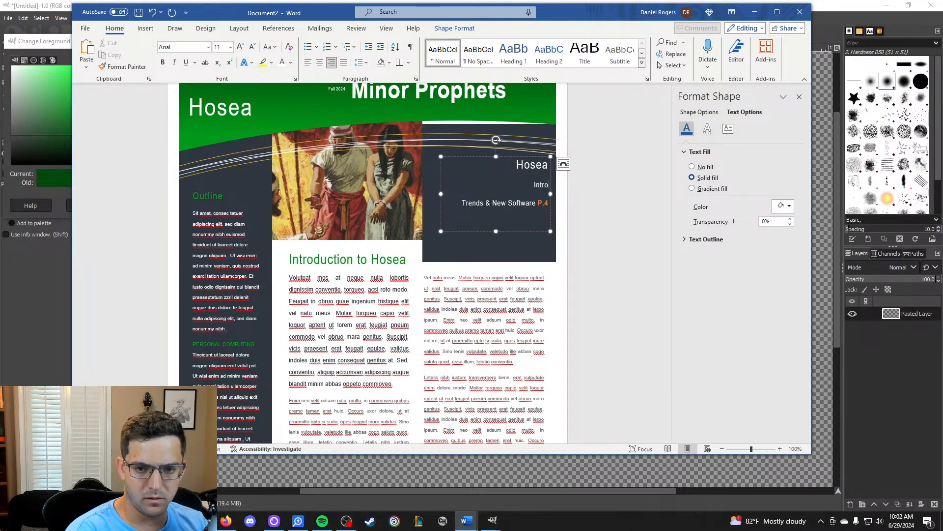
text(duction)
key(Return)
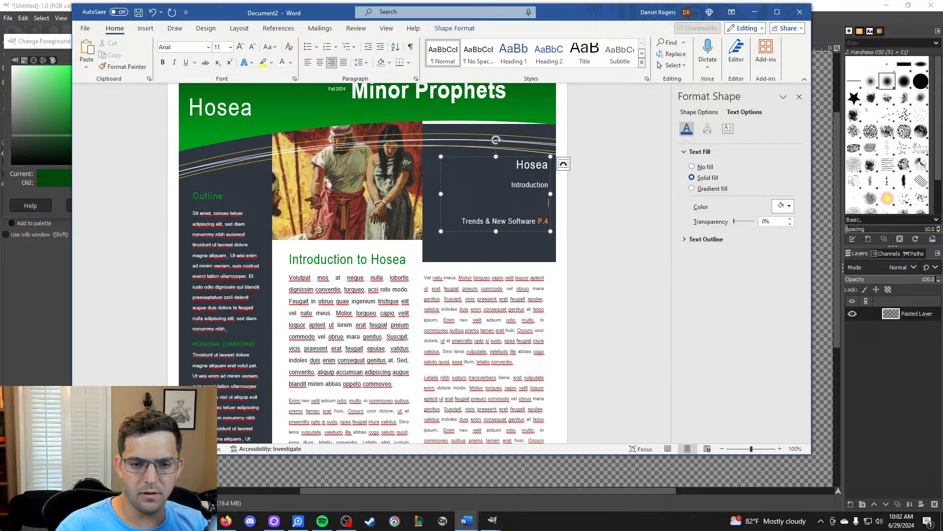
Add "Outline" and "Major Pass" on separate lines beneath "Introduction" in the contents box, using line breaks for tight spacing.
scroll(595, 211, down, 5)
scroll(595, 212, down, 5)
scroll(593, 214, up, 7)
scroll(591, 215, down, 2)
scroll(591, 212, up, 1)
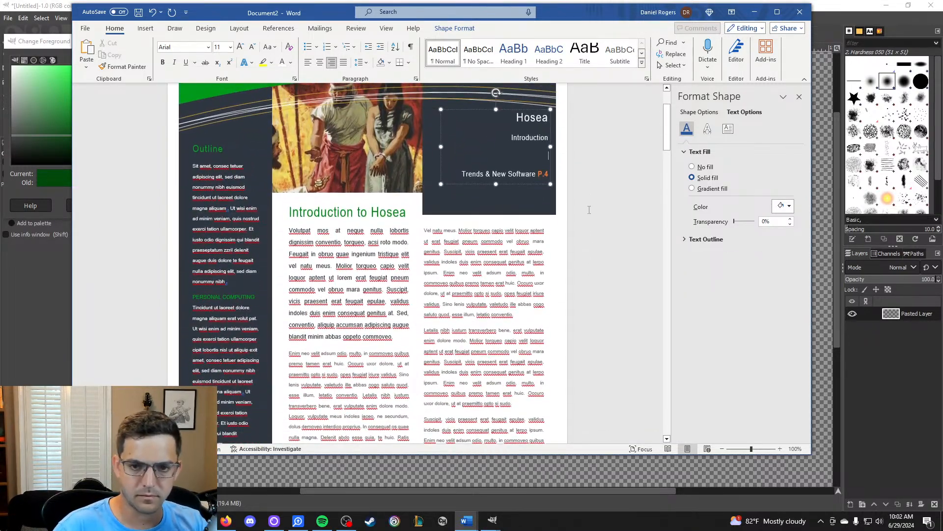
key(BackSpace)
key(BackSpace)
key(BackSpace)
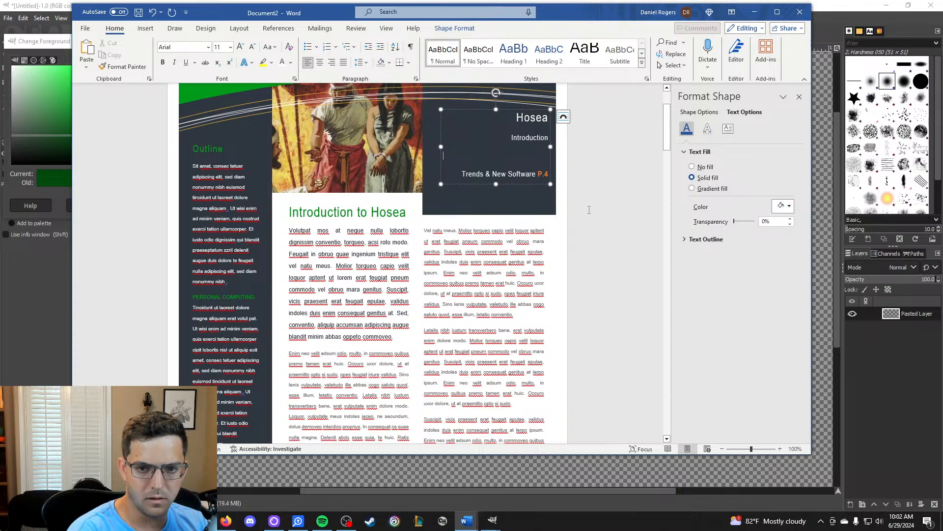
key(shift+Return)
text(Outline)
key(shift+Return)
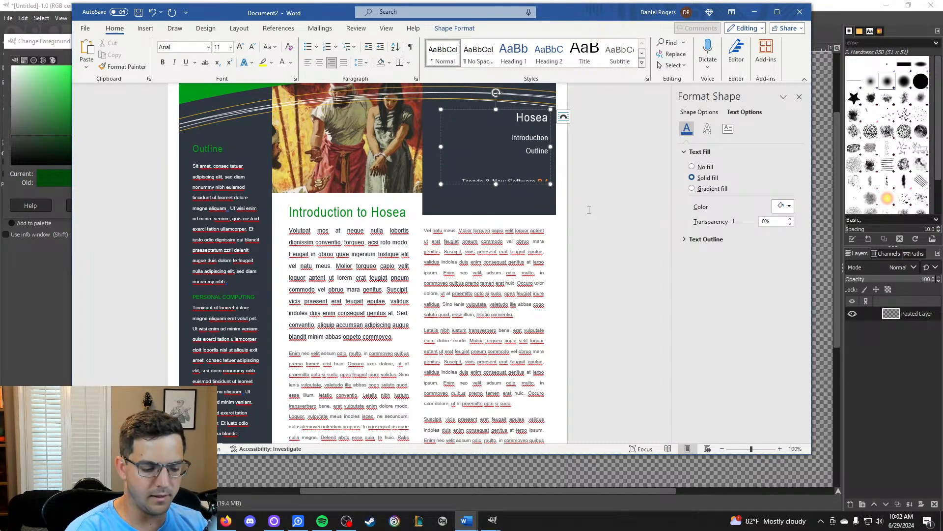
text(Major Pass)
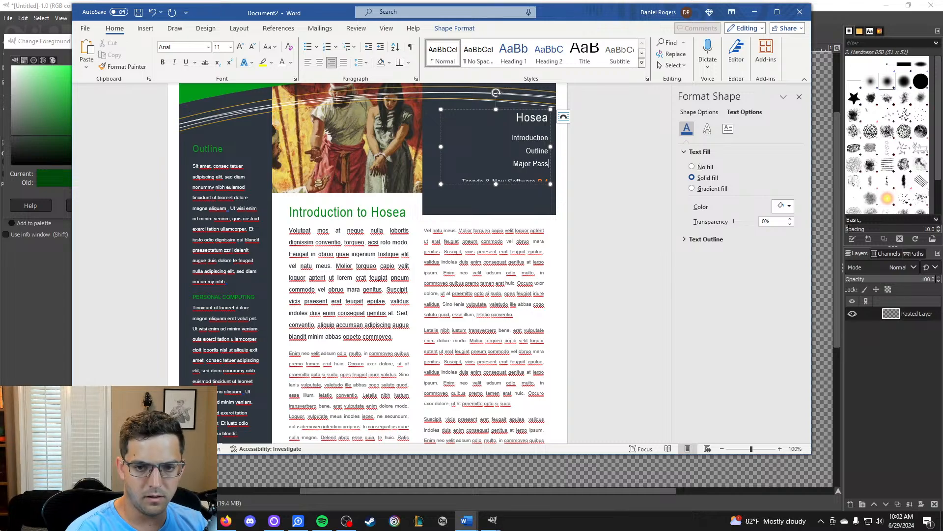
Try to replace the "Major Pass" entry with text starting with "Key", and undo the replacement.
scroll(556, 190, down, 6)
scroll(555, 190, up, 8)
triple_click(534, 259)
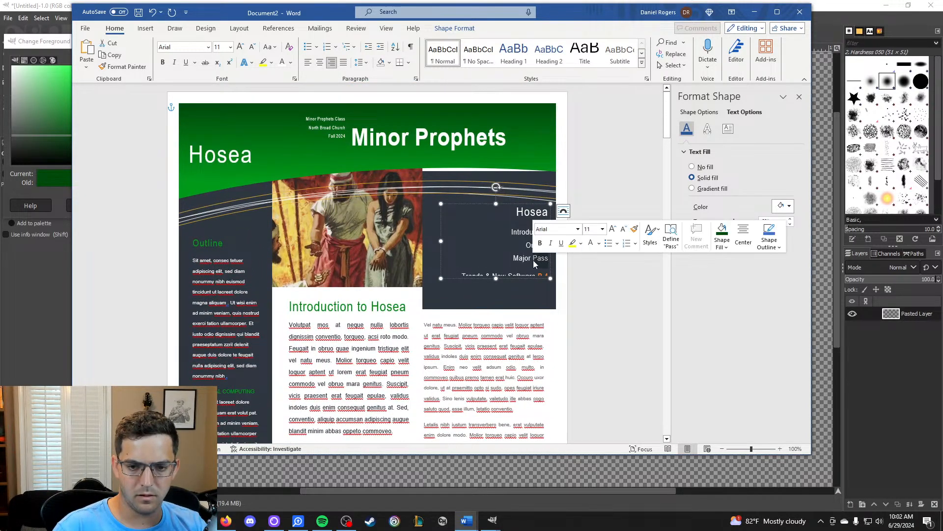
text(Key OT)
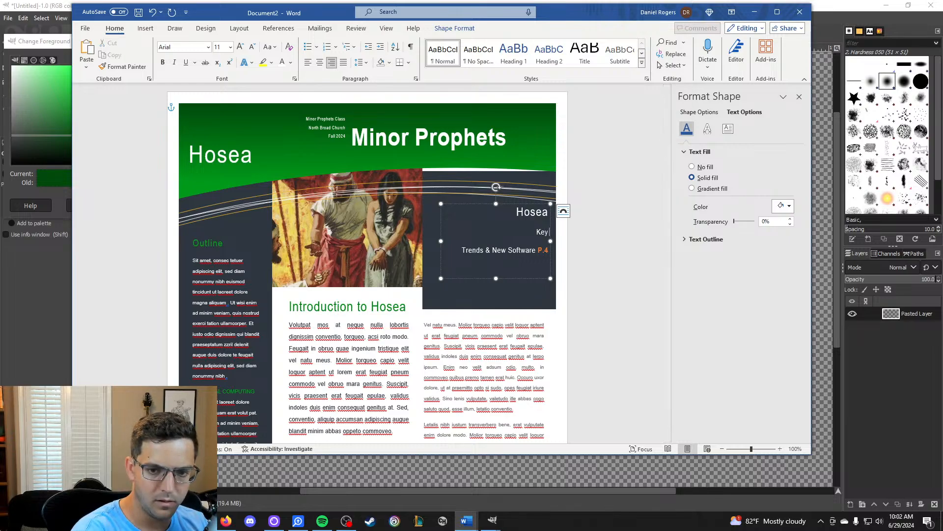
key(ctrl+z)
Replace the "Major Pass" entry in the contents box with "Key Passages and Major Themes".
click(514, 256)
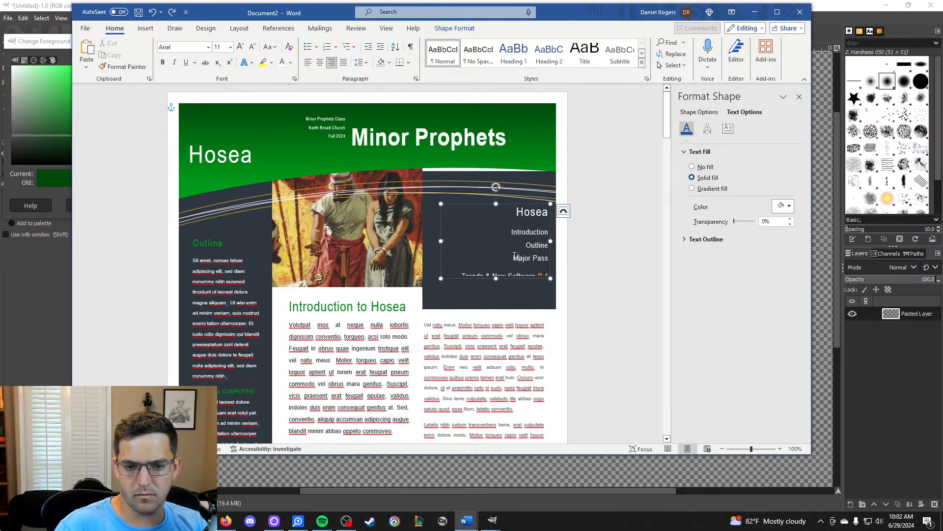
drag(512, 256, 549, 258)
text(Key Passages and Ma)
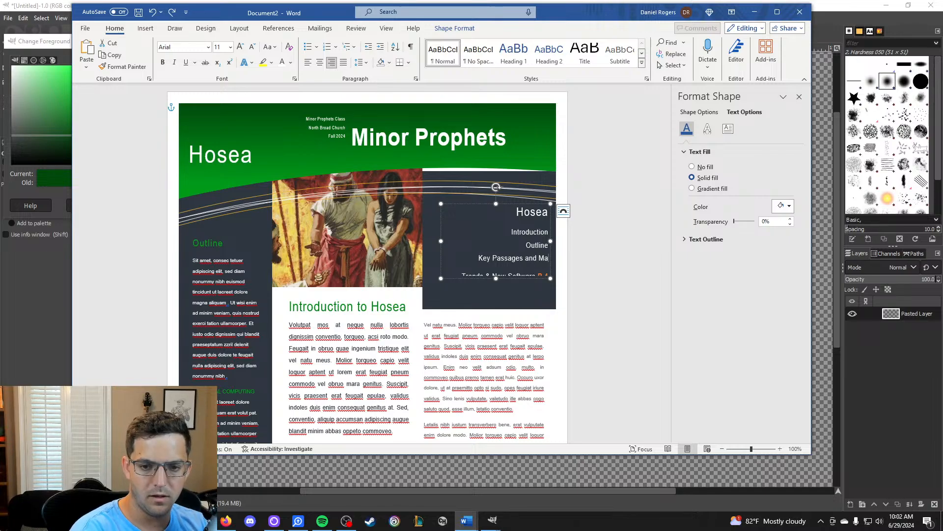
text(jor Themes)
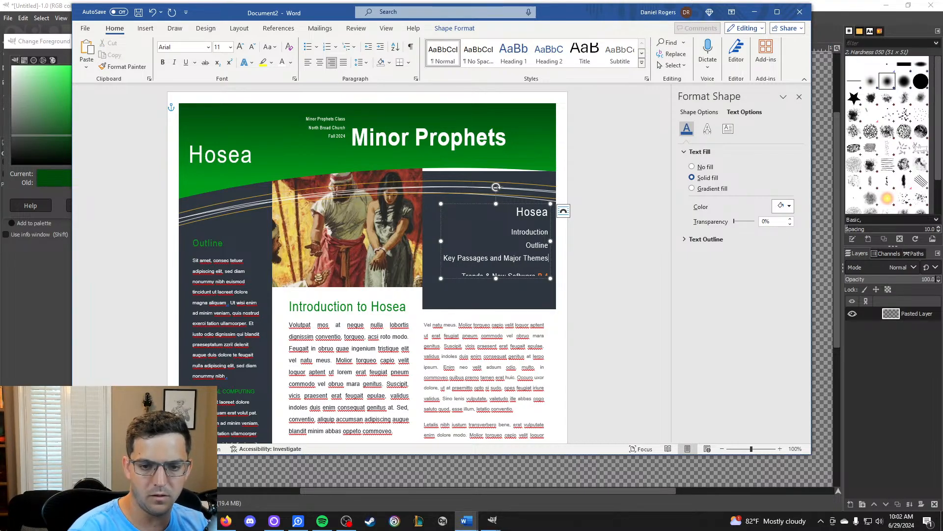
Replace the "Trends & New Software" entry and its page number in the contents box with "New Testament Use of the Old", spaced tightly below the previous entry.
drag(462, 272, 535, 274)
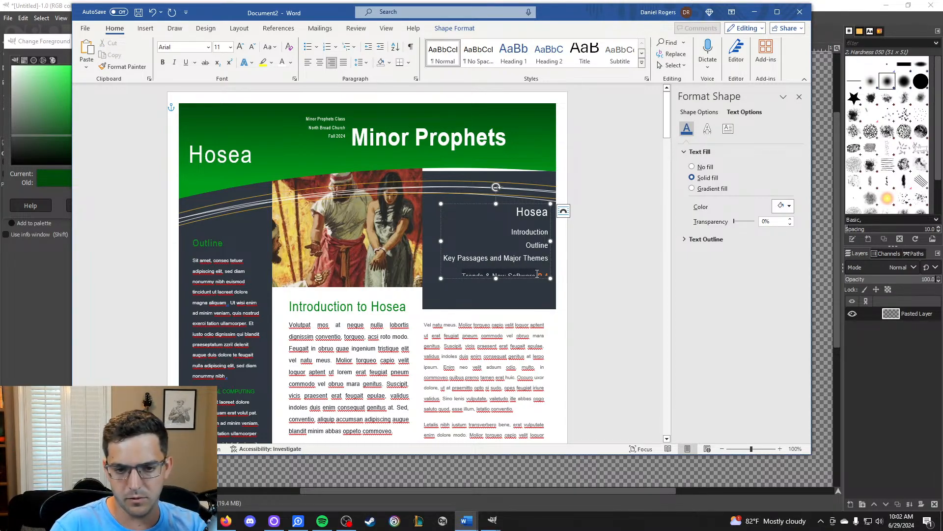
key(BackSpace)
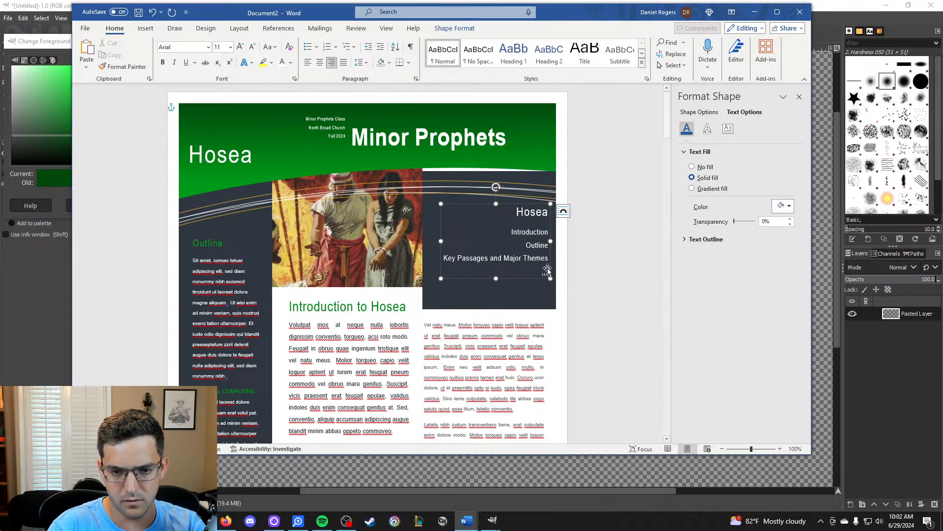
key(BackSpace)
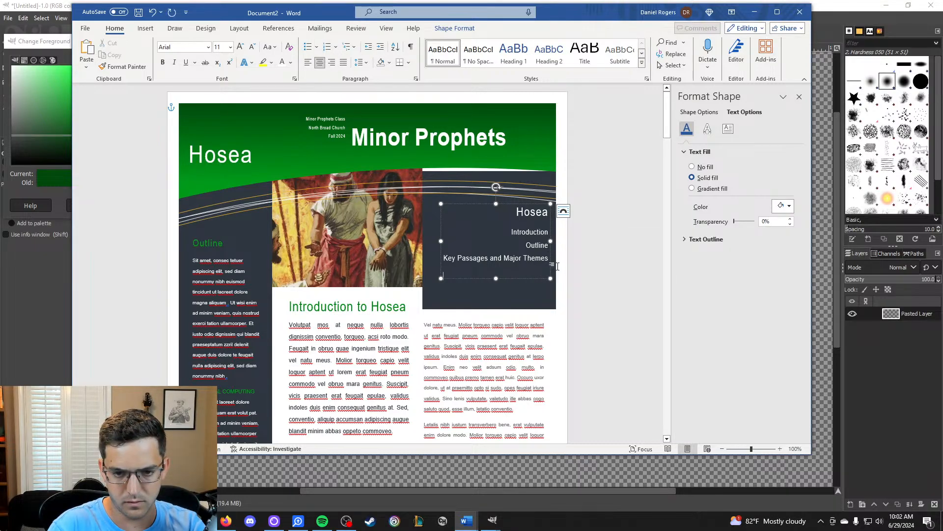
text(New Tew)
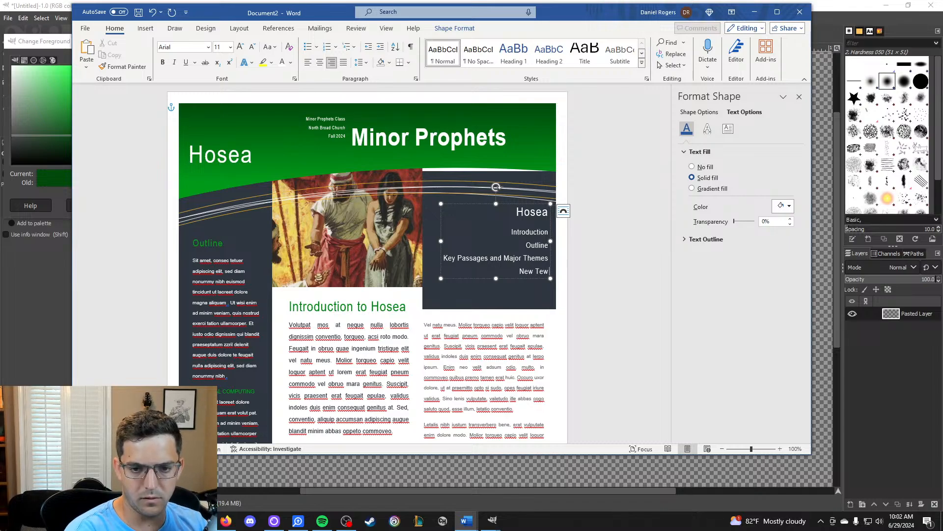
key(BackSpace)
key(BackSpace)
text(estam)
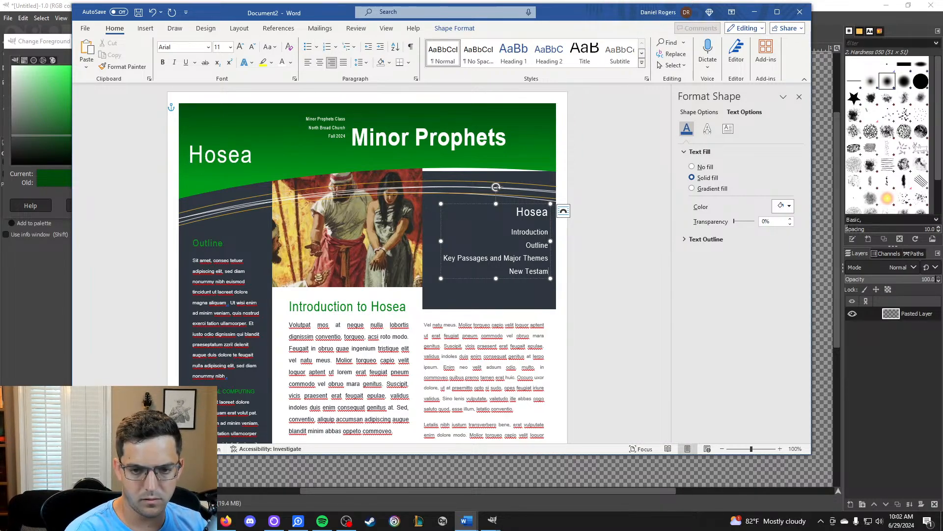
text(ent Use of the Old)
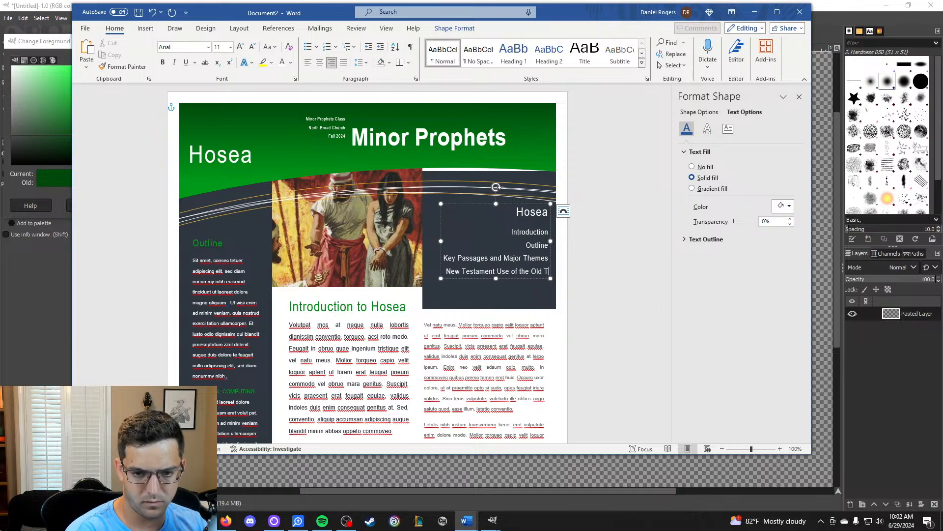
Shorten the last contents entry to "NT Use of the OT".
double_click(492, 271)
drag(500, 270, 442, 271)
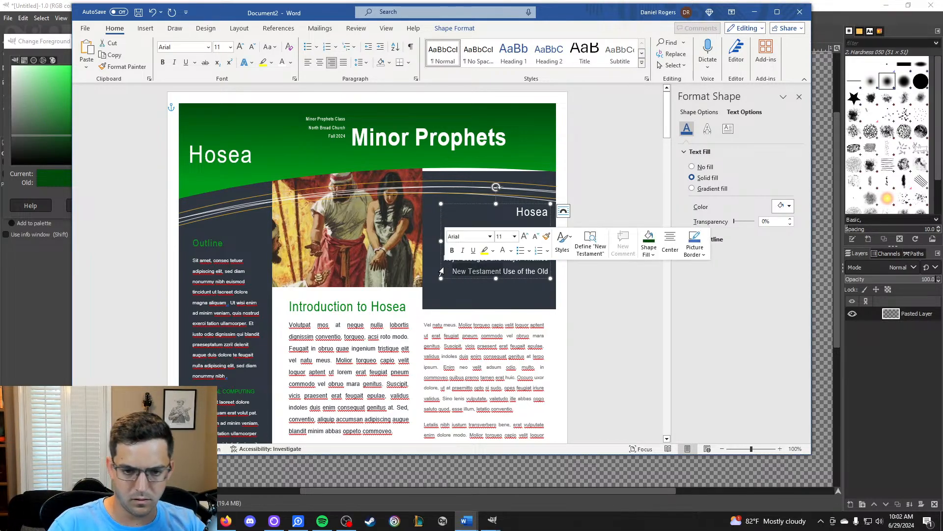
text(NT)
double_click(543, 272)
text(OT)
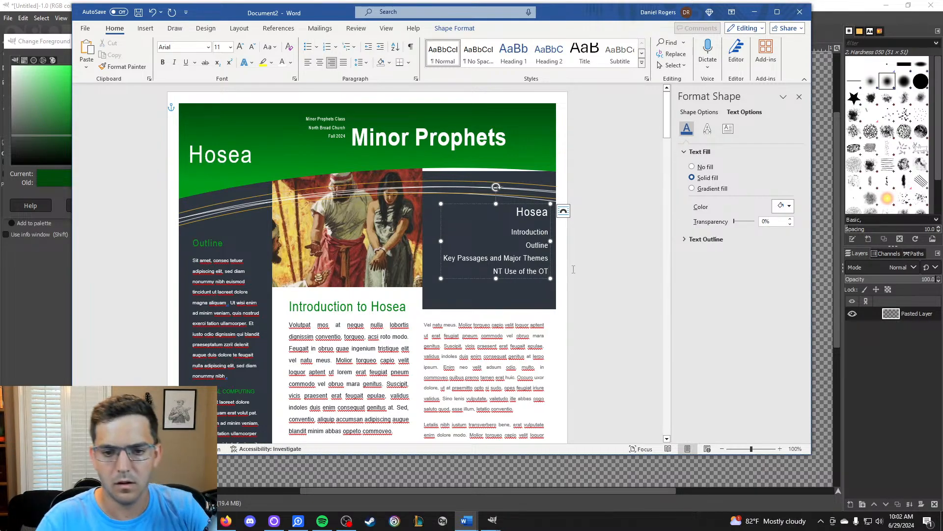
click(574, 269)
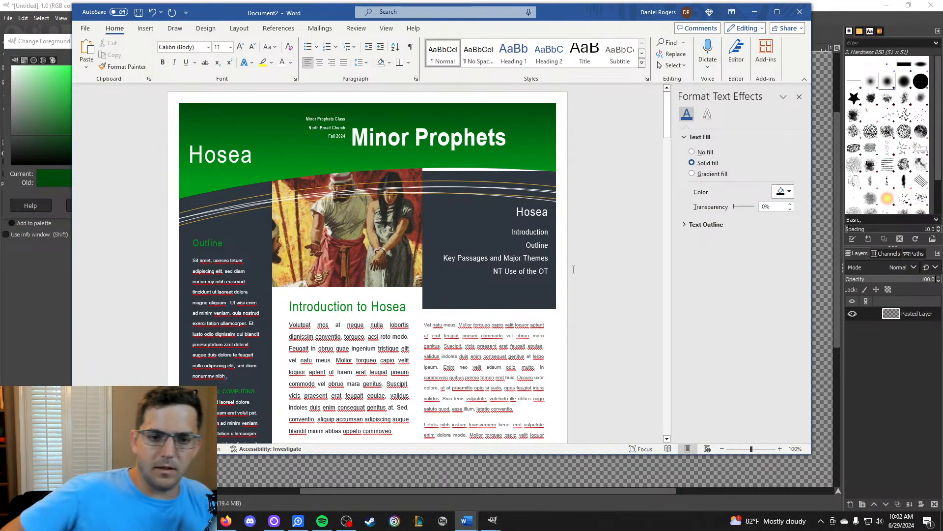
Recolour the website address beneath "Download Notes at" with the first recently used green.
scroll(618, 226, down, 5)
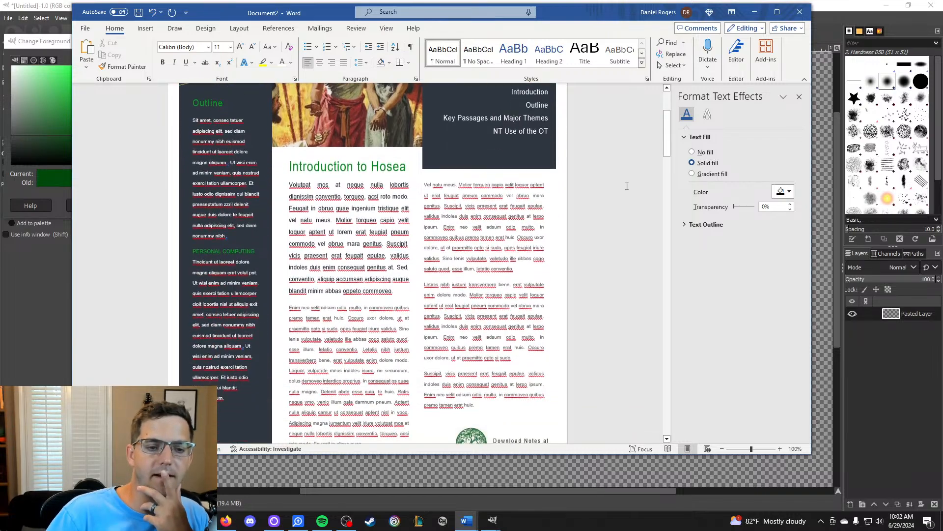
scroll(627, 185, down, 3)
scroll(629, 165, down, 4)
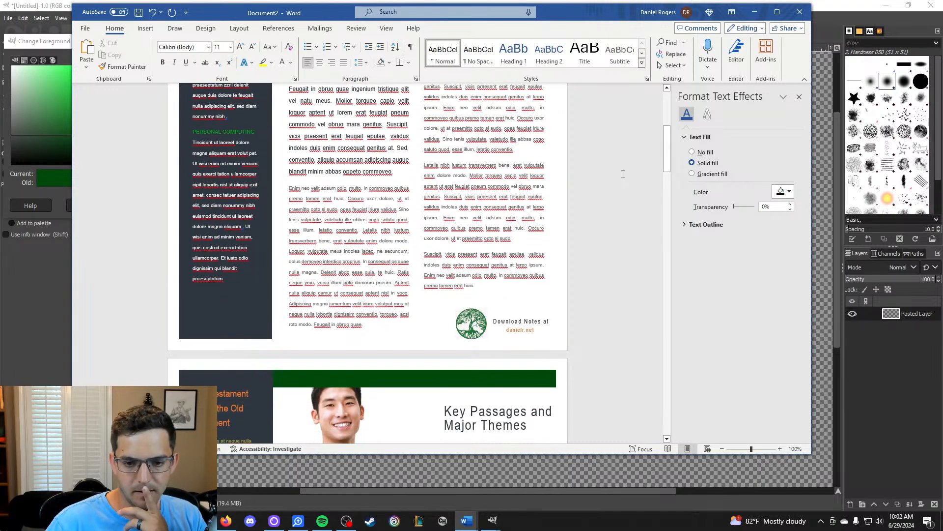
double_click(533, 258)
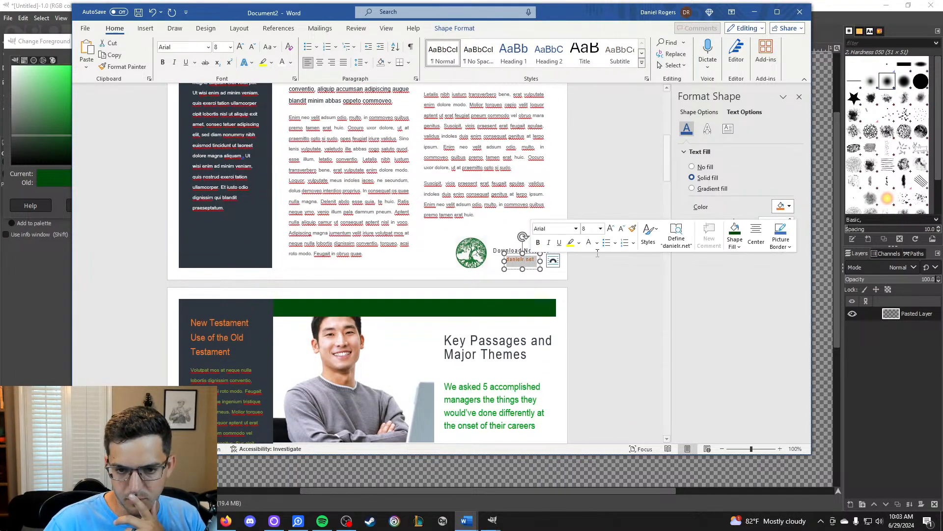
click(790, 206)
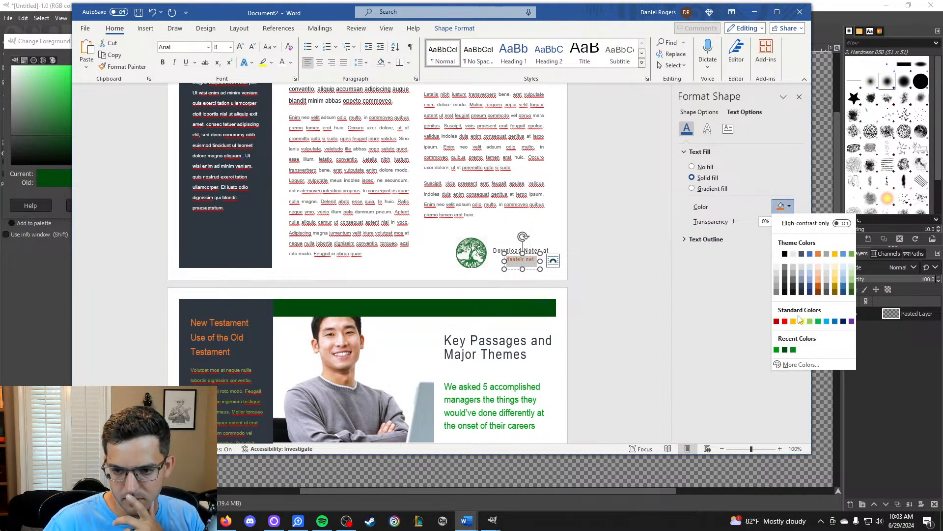
click(777, 350)
key(Escape)
Fill the light green bar at the foot of the second page with the recently used dark green.
scroll(495, 212, down, 6)
scroll(495, 212, down, 6)
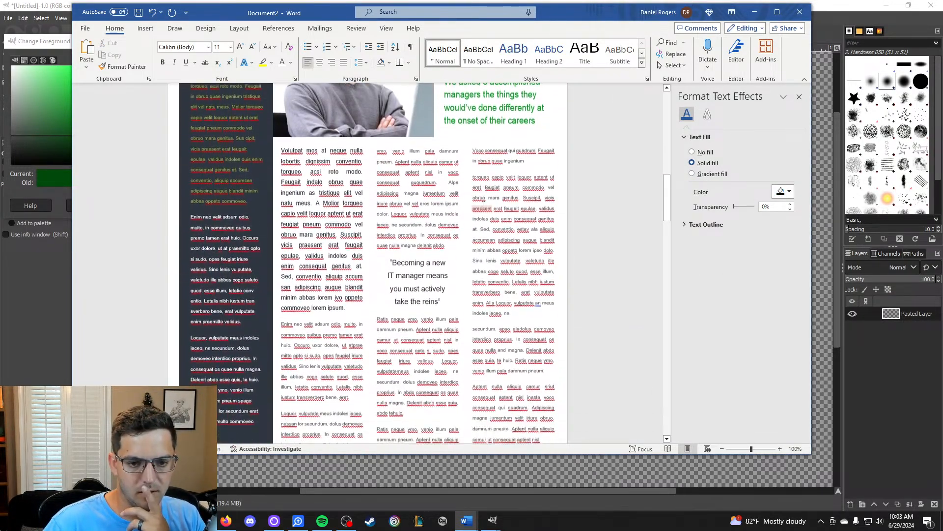
scroll(483, 203, down, 3)
scroll(481, 205, up, 3)
scroll(481, 207, down, 3)
click(444, 314)
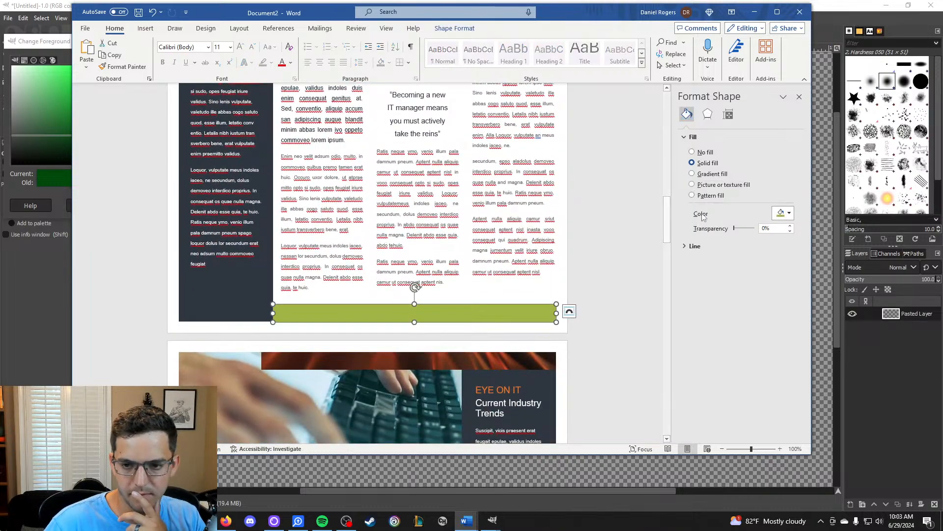
click(786, 215)
click(785, 356)
key(Escape)
Delete the template pages that follow the "Technology Solutions for Non-Profits" page.
scroll(510, 220, down, 10)
scroll(511, 219, up, 3)
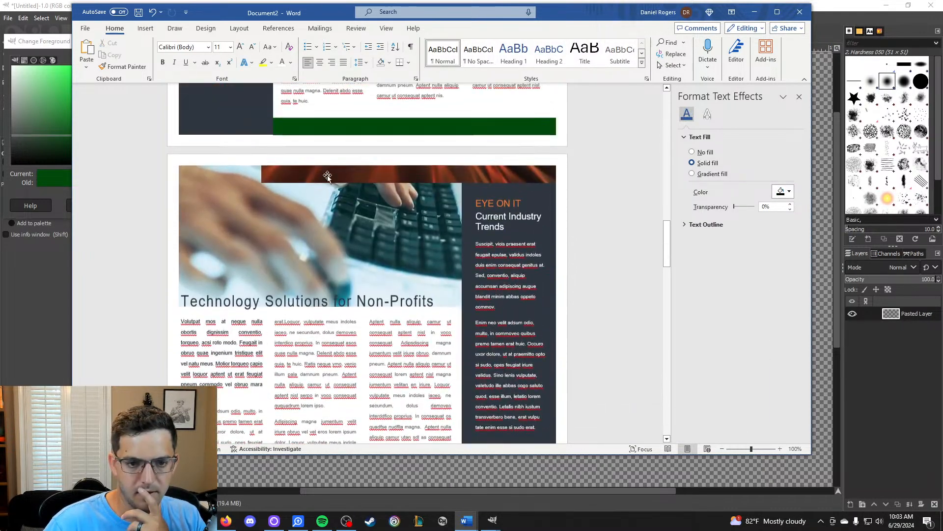
click(232, 178)
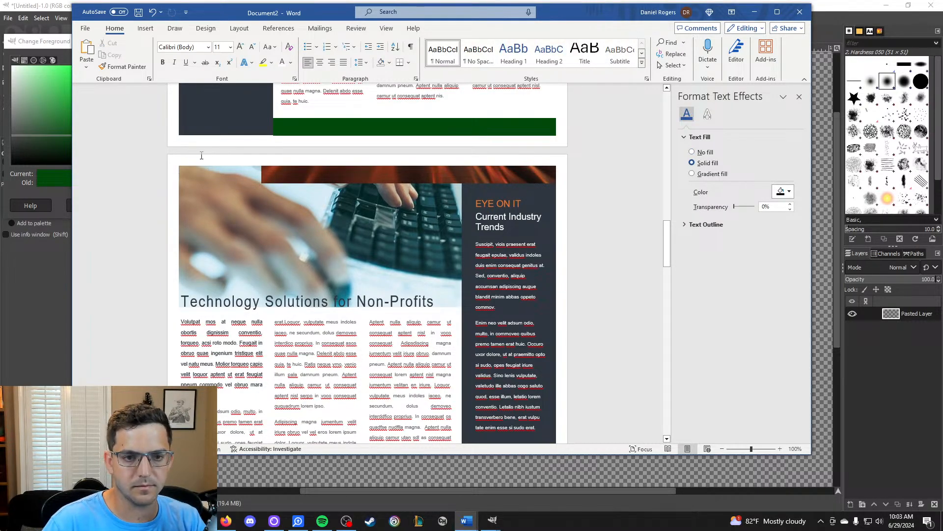
scroll(234, 189, down, 3)
scroll(225, 238, up, 4)
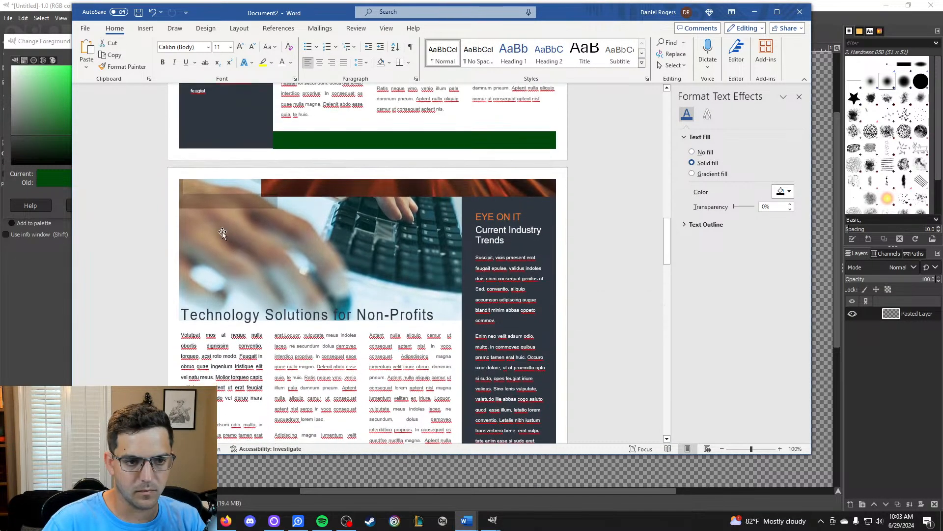
click(179, 190)
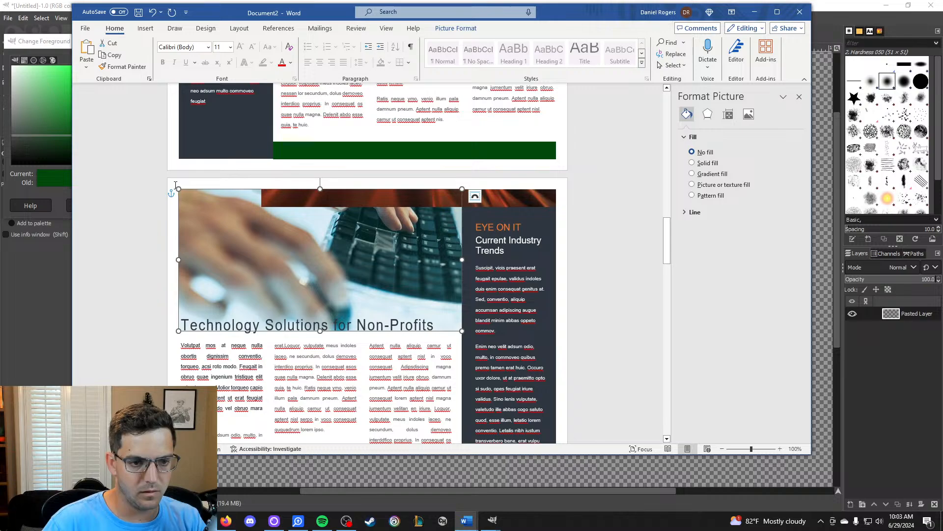
click(176, 185)
scroll(391, 338, down, 10)
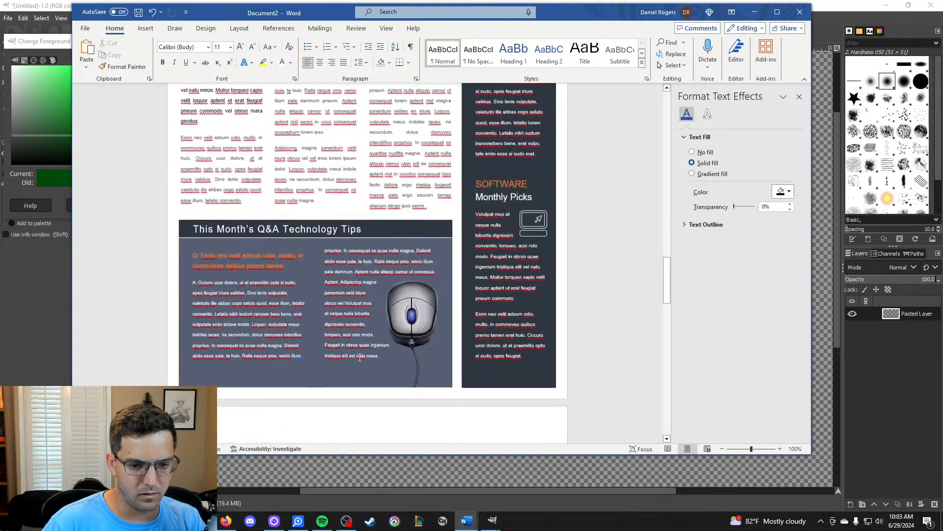
scroll(393, 338, down, 9)
drag(391, 338, 537, 436)
key(Delete)
scroll(508, 339, up, 1)
scroll(507, 325, down, 3)
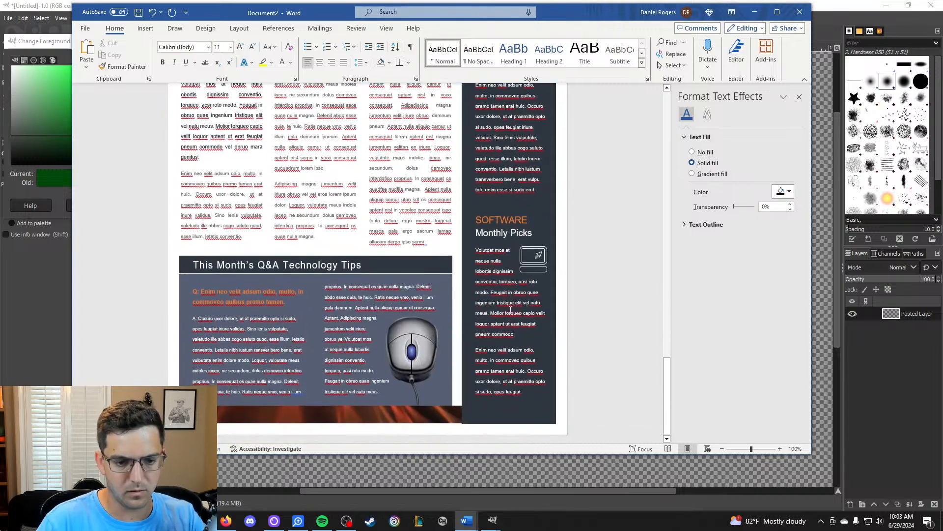
Delete the hand-and-keyboard picture from the third page.
scroll(509, 311, up, 4)
scroll(508, 311, down, 8)
scroll(492, 299, up, 5)
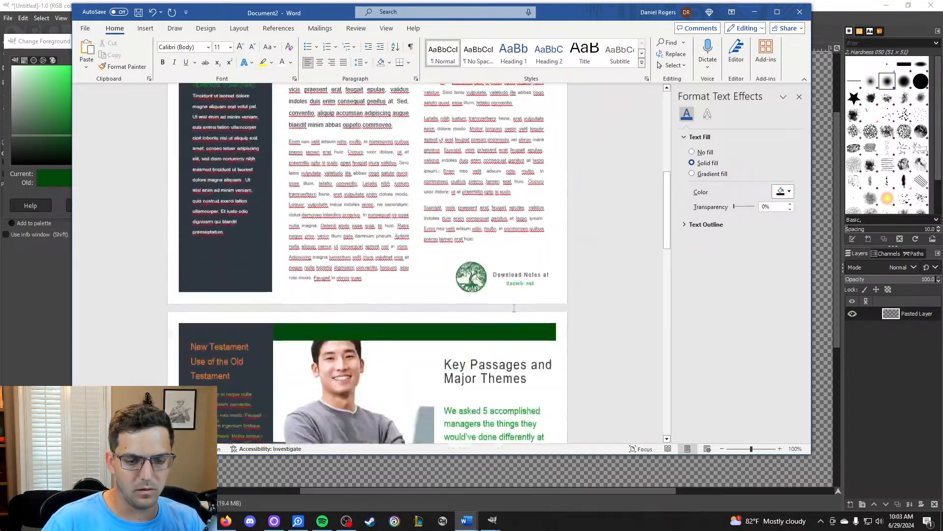
scroll(464, 288, down, 9)
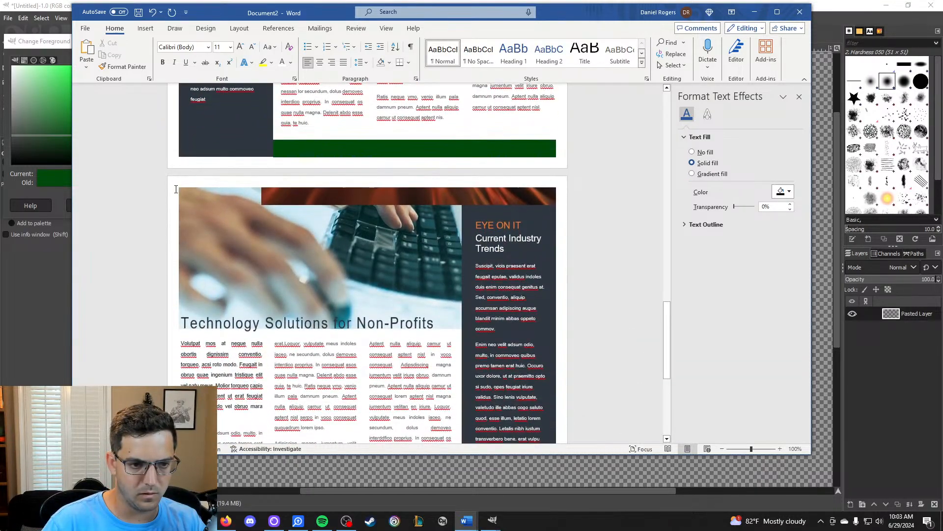
click(193, 196)
key(Delete)
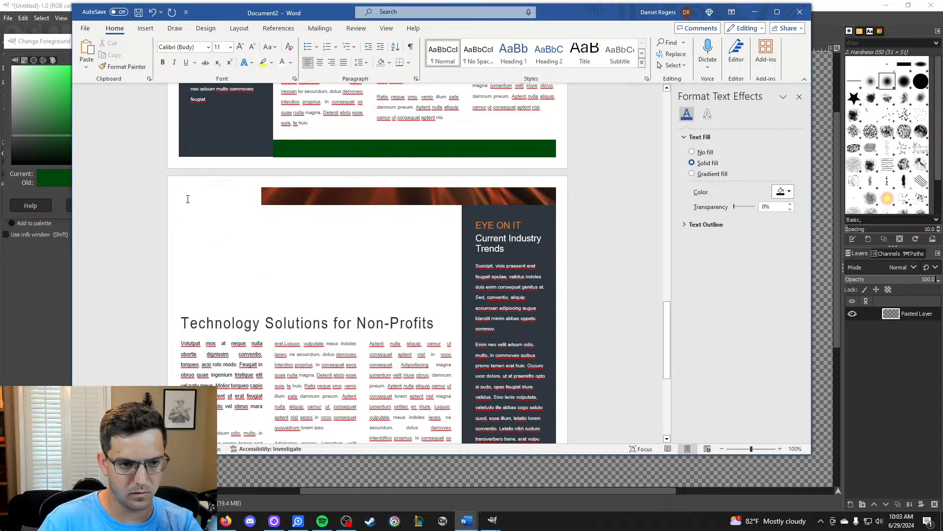
Delete the "Technology Solutions for Non-Profits" heading text from the third page.
scroll(399, 360, down, 5)
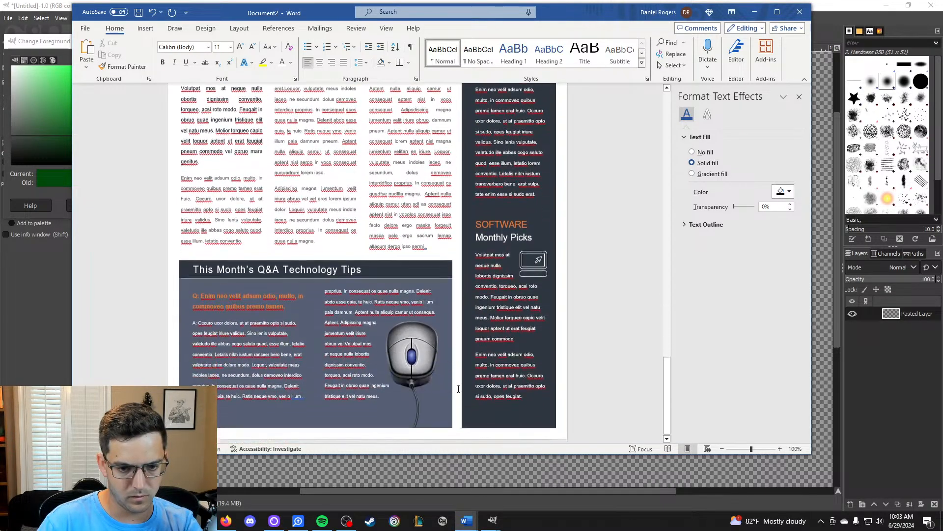
scroll(420, 362, up, 3)
click(421, 362)
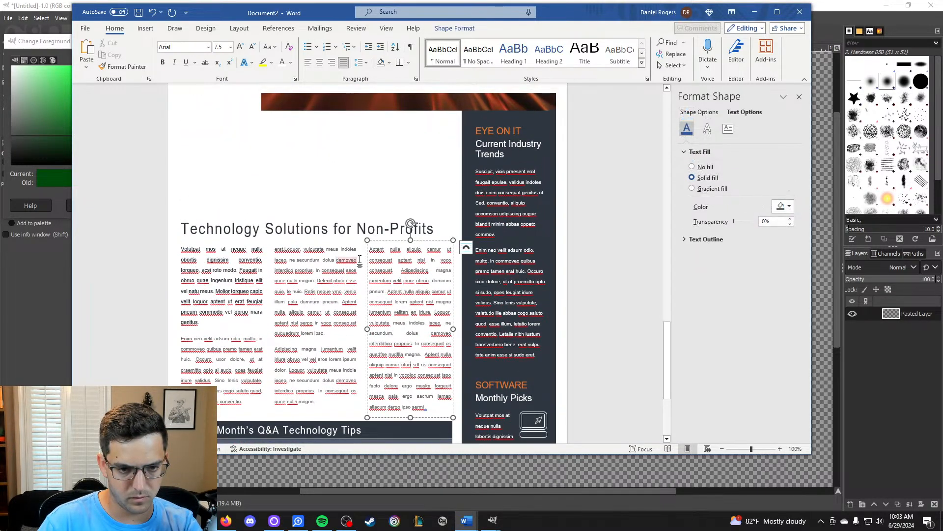
click(352, 229)
click(198, 204)
click(236, 228)
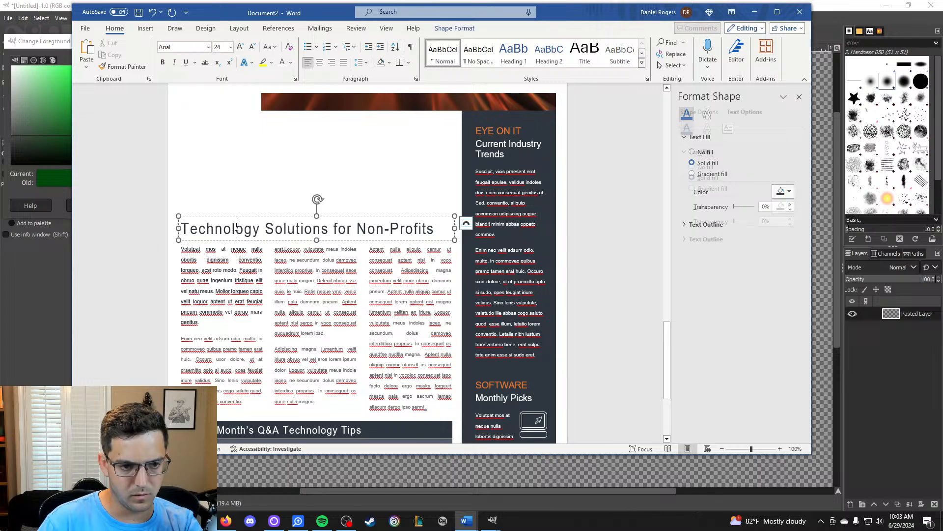
key(ctrl+a)
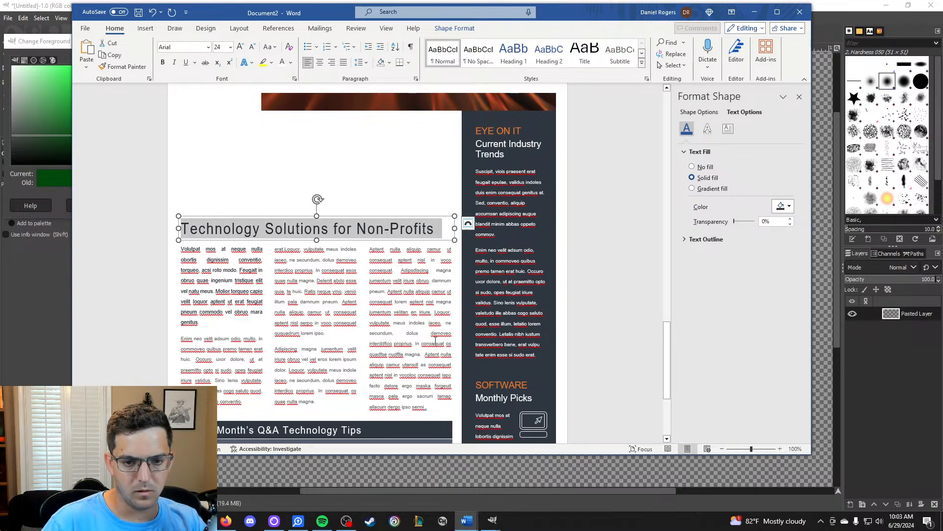
key(Delete)
Delete the middle and first body-text columns from the third page.
click(347, 288)
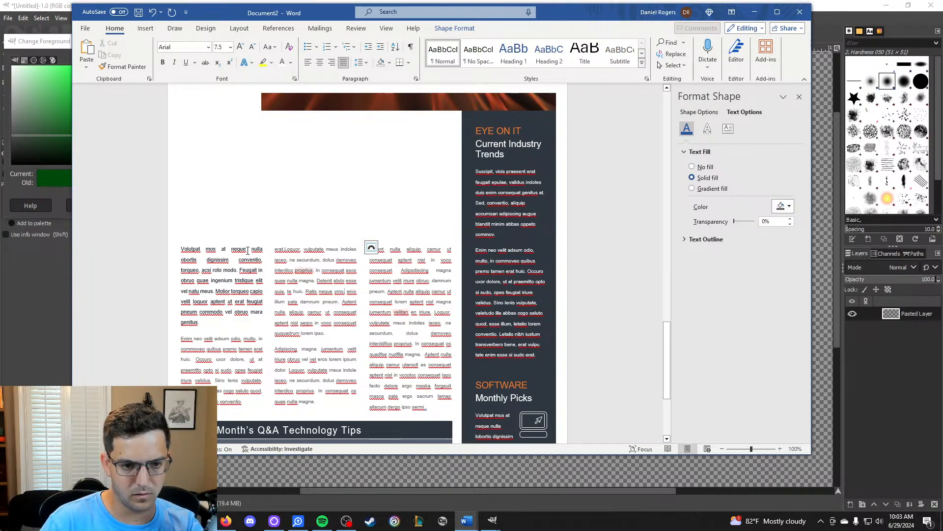
click(298, 241)
key(Delete)
click(255, 247)
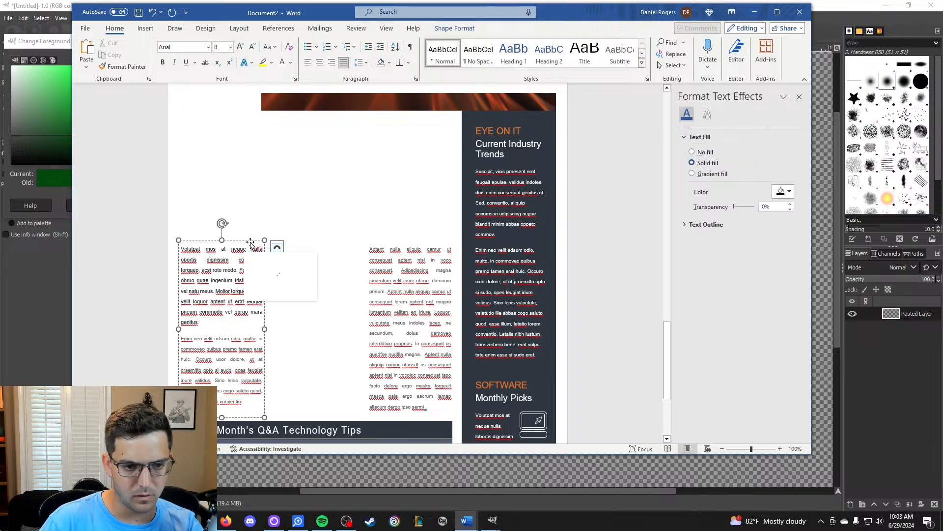
click(250, 241)
key(Delete)
Delete the red banner picture and the dark sidebar background behind "EYE ON IT" on the third page.
scroll(359, 225, up, 3)
scroll(358, 225, up, 3)
click(343, 270)
key(Delete)
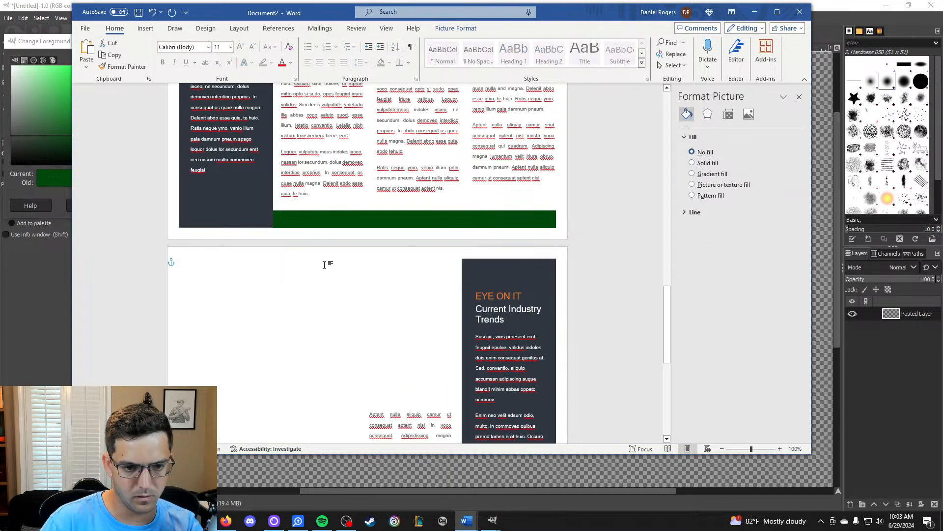
click(485, 281)
key(Delete)
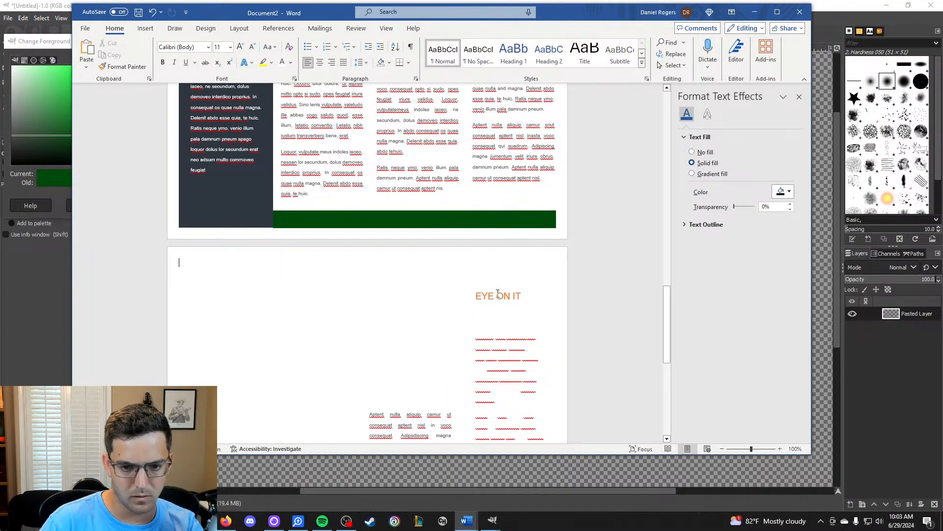
Delete the "EYE ON IT" sidebar text and the remaining body-text column from the third page.
click(498, 293)
key(Delete)
scroll(397, 282, down, 3)
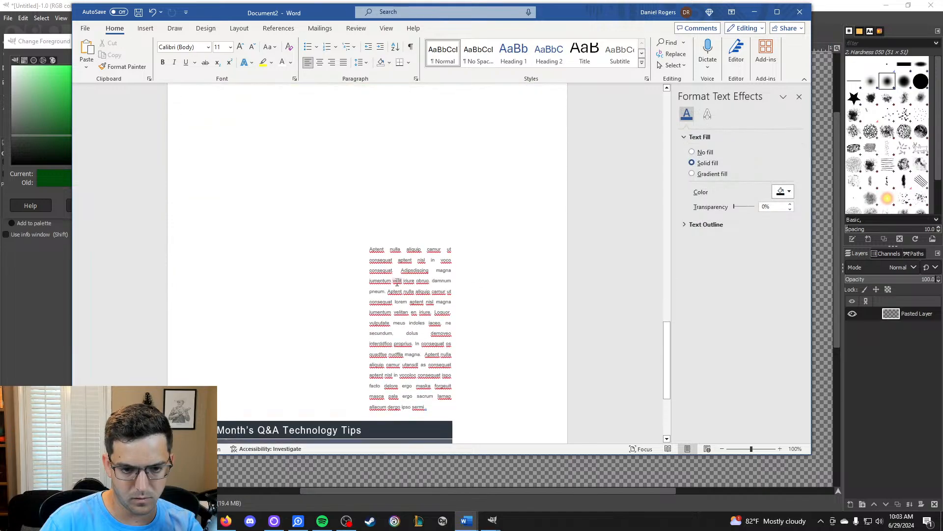
click(397, 284)
click(391, 239)
key(Delete)
Delete the "Month's Q&A Technology Tips" heading text from the lower part of the third page.
scroll(353, 259, down, 4)
scroll(350, 280, up, 4)
scroll(351, 280, down, 3)
click(363, 280)
key(Delete)
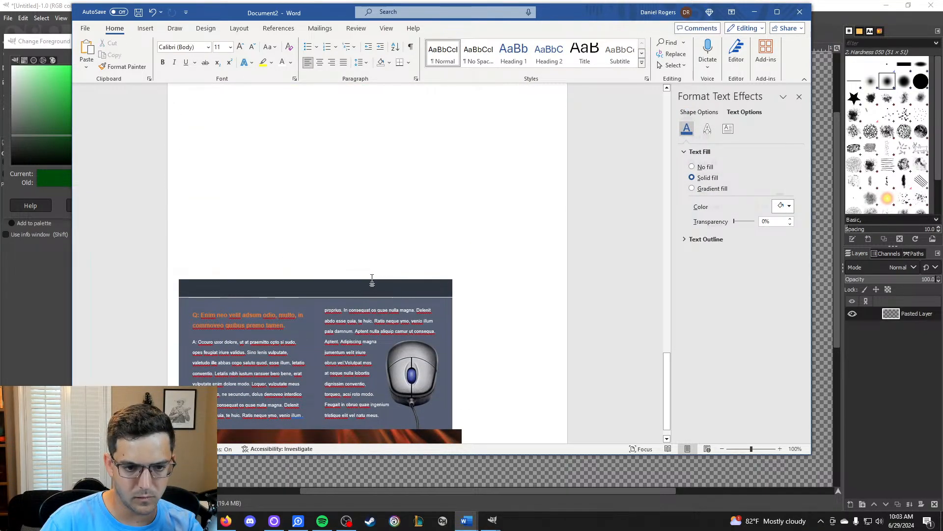
Delete the dark heading bar and the blue-grey background panel of the Q&A section on the third page.
scroll(386, 303, up, 3)
scroll(378, 285, down, 3)
click(377, 271)
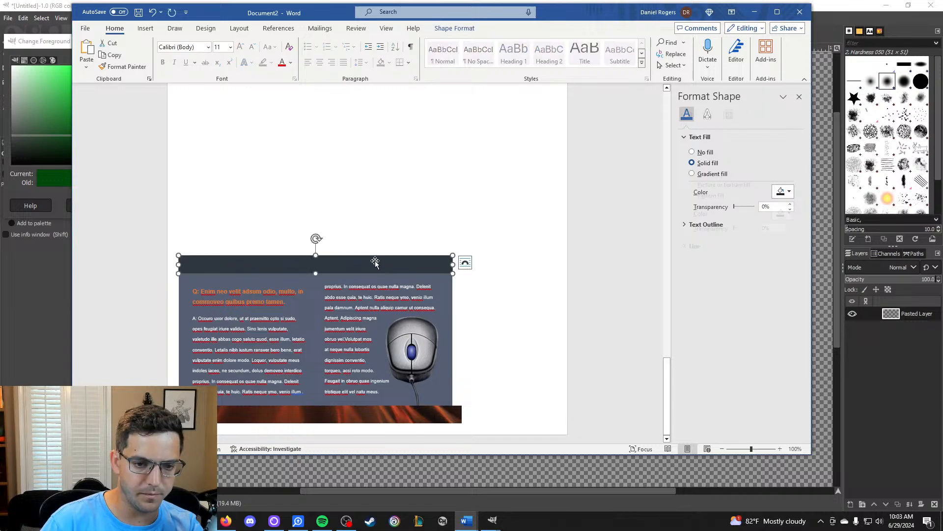
key(Delete)
click(375, 275)
key(Delete)
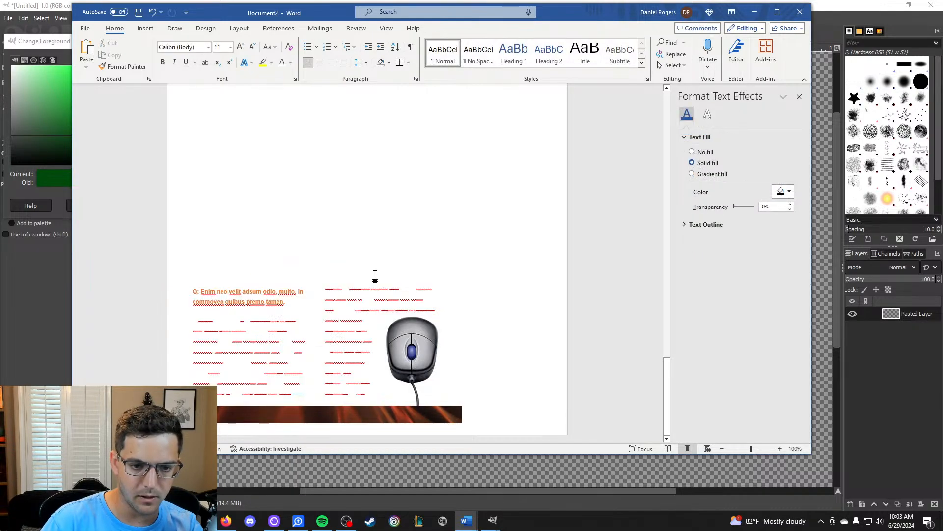
Delete both text columns of the Q&A section, including the orange question, from the third page.
click(251, 278)
key(Delete)
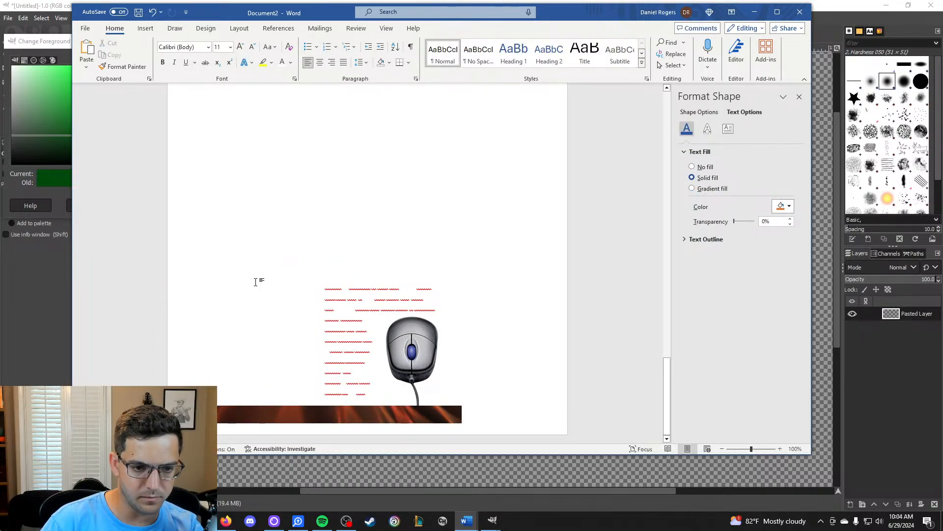
click(330, 294)
key(Delete)
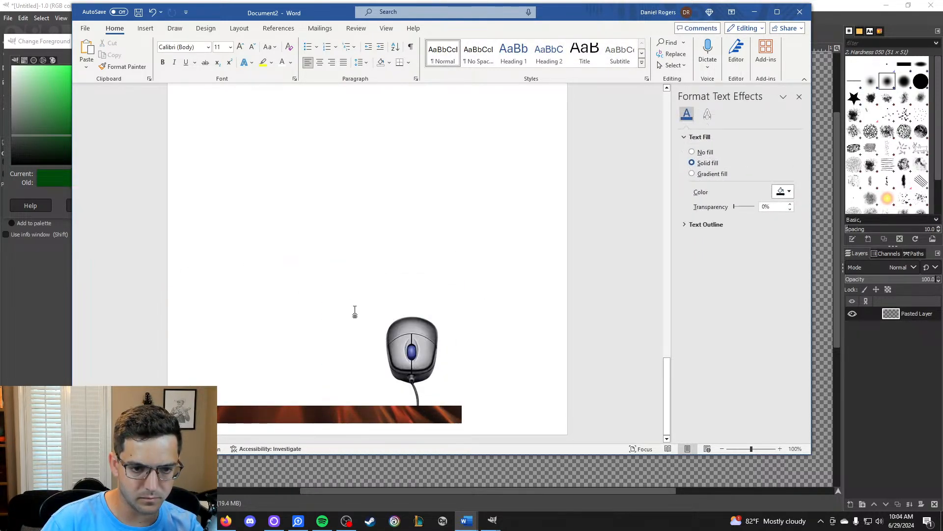
Delete the red banner strip and the computer mouse picture at the foot of the third page.
click(367, 404)
key(Delete)
click(415, 354)
key(Delete)
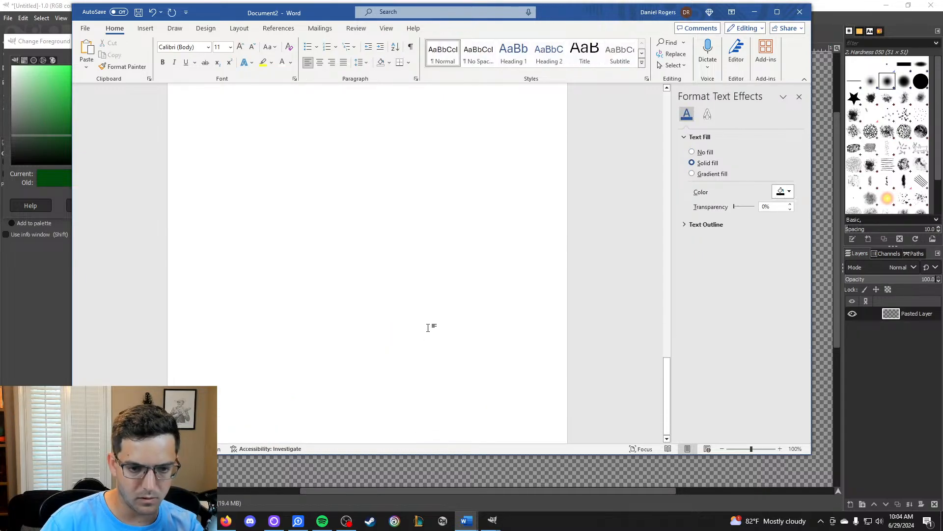
Replace the photo of the smiling man on the second page with the copied picture of the Hosea Bible title page.
scroll(430, 327, up, 8)
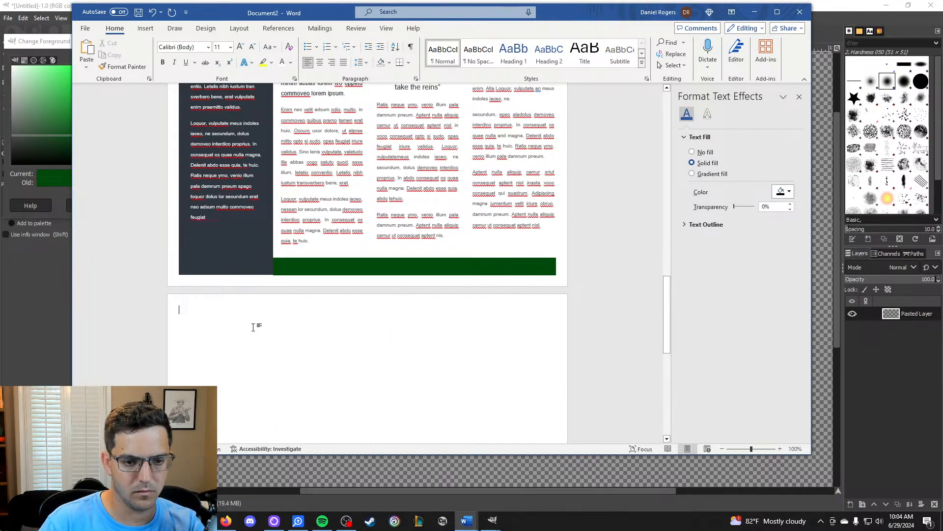
scroll(253, 328, up, 8)
scroll(430, 275, up, 10)
scroll(430, 275, down, 8)
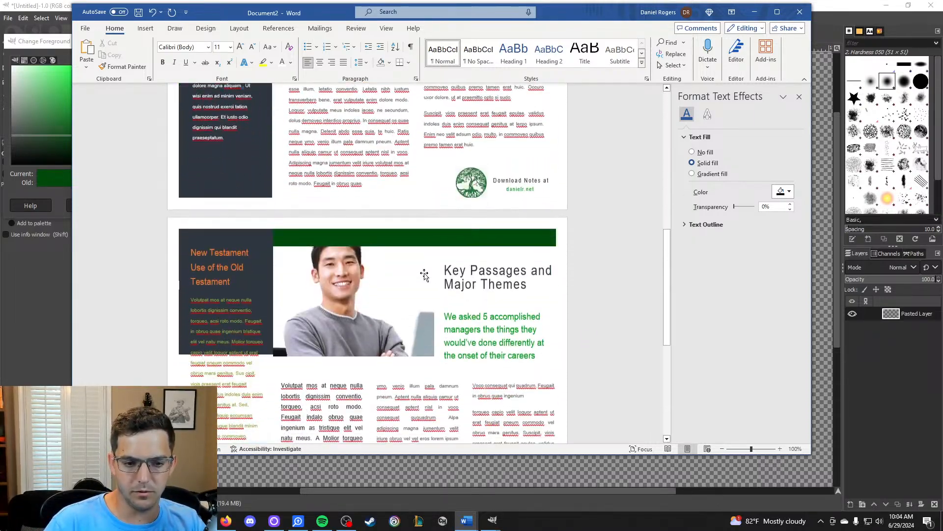
scroll(430, 275, down, 1)
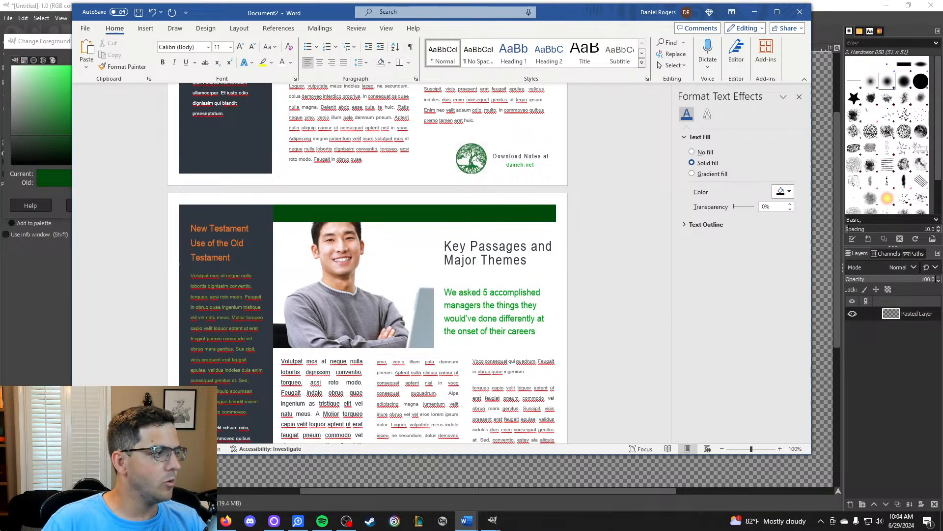
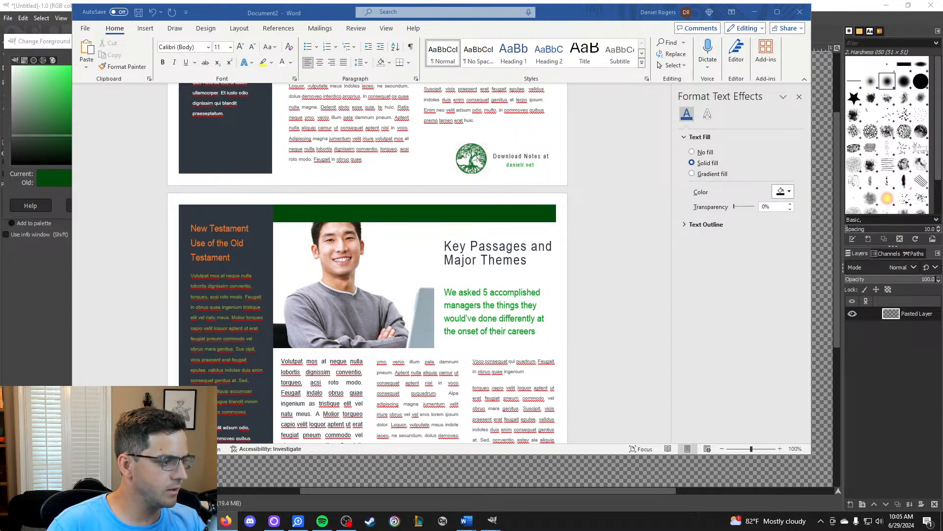
click(345, 244)
right_click(359, 278)
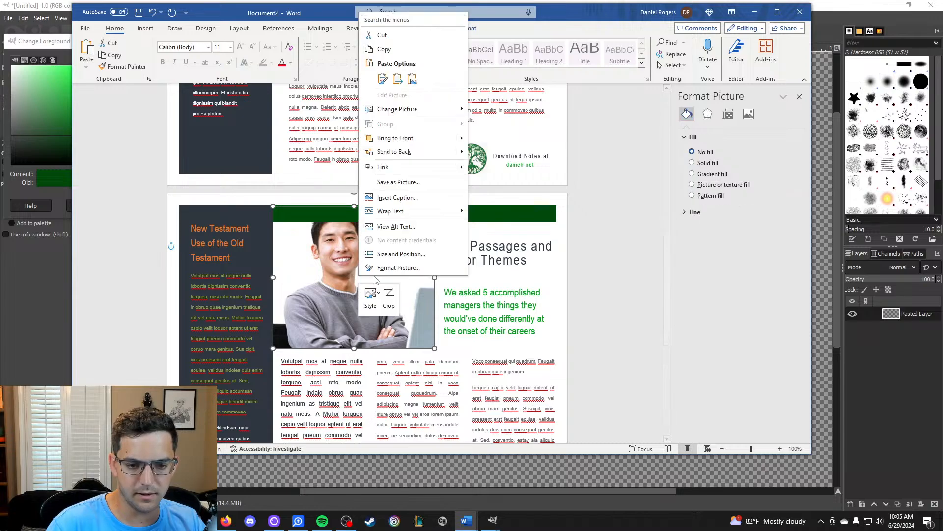
mouse_move(418, 108)
click(511, 165)
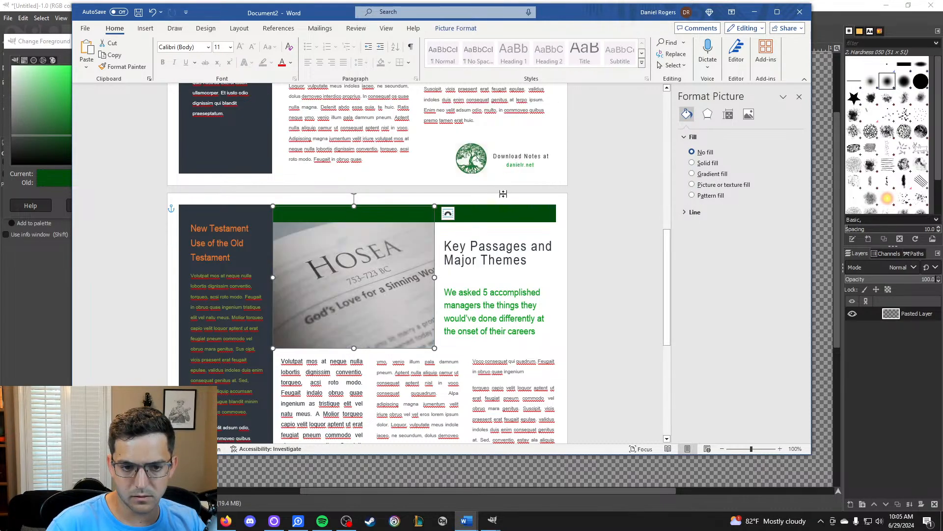
click(580, 274)
Review the layout of the handout's first and second pages with the new Hosea picture.
scroll(599, 268, up, 4)
scroll(622, 262, down, 3)
scroll(623, 262, up, 3)
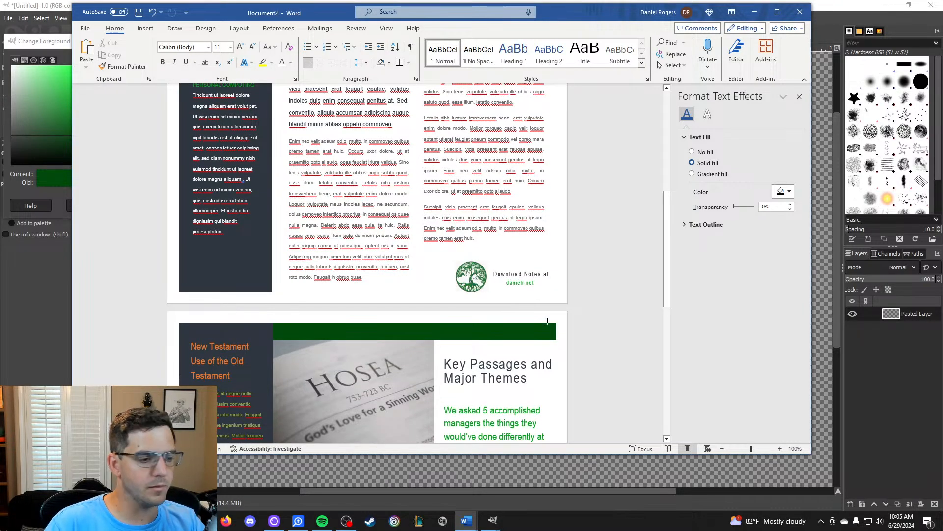
scroll(580, 276, down, 8)
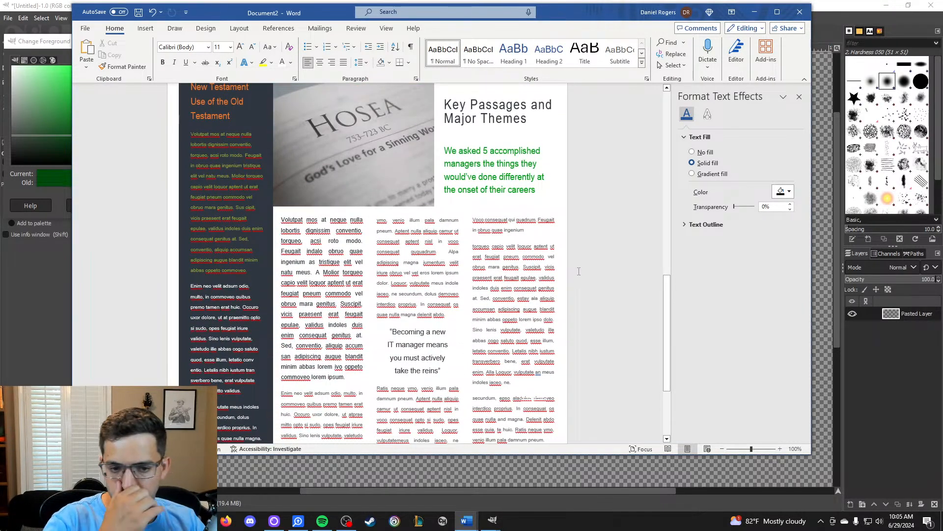
scroll(559, 257, up, 15)
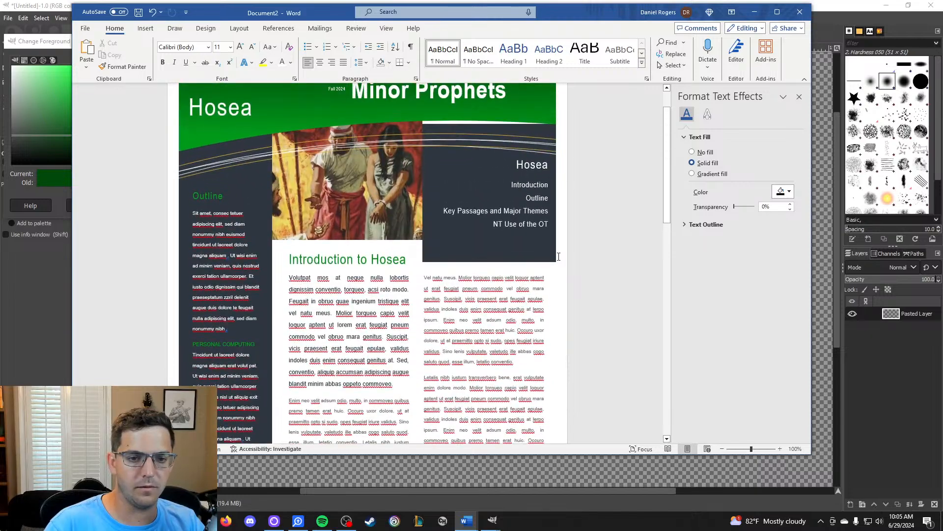
scroll(564, 226, down, 3)
scroll(521, 286, up, 4)
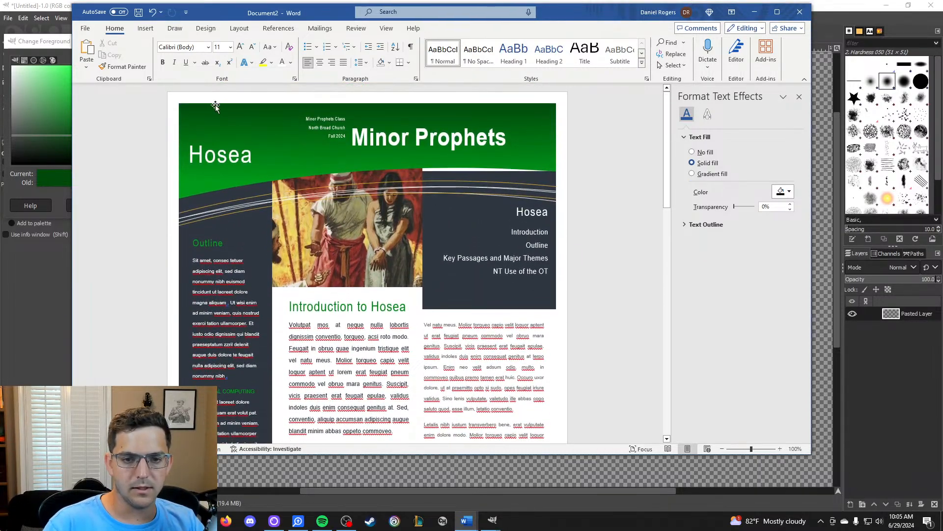
scroll(291, 142, down, 2)
Start saving the document with the full Save As options, using the Minor Prophets folder as the location.
key(ctrl+s)
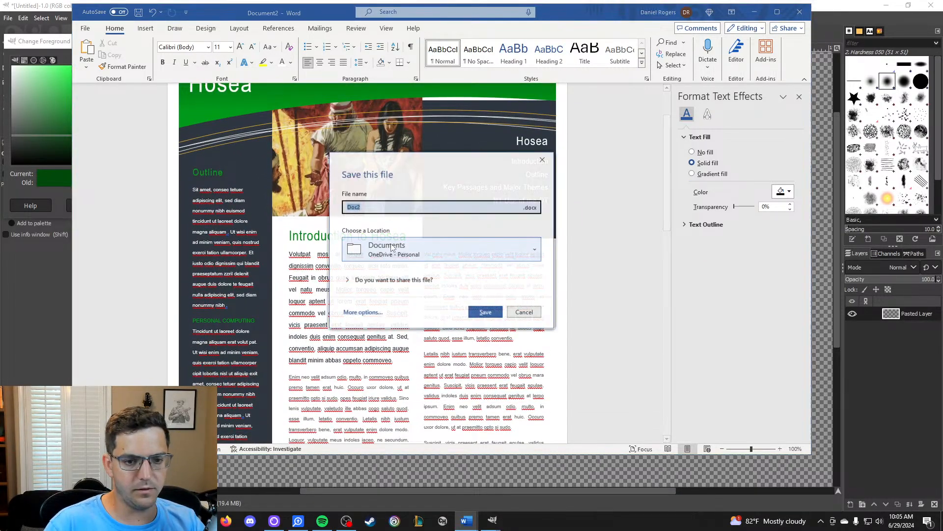
click(426, 249)
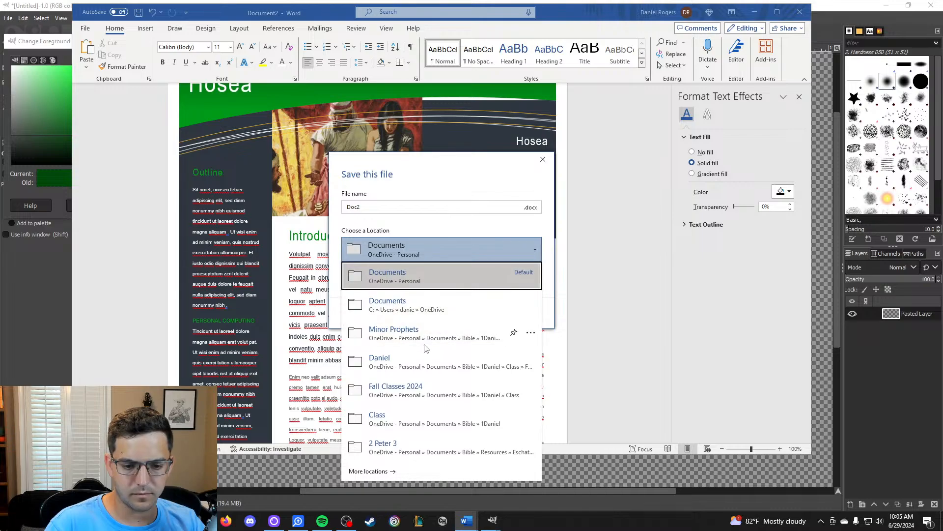
click(427, 329)
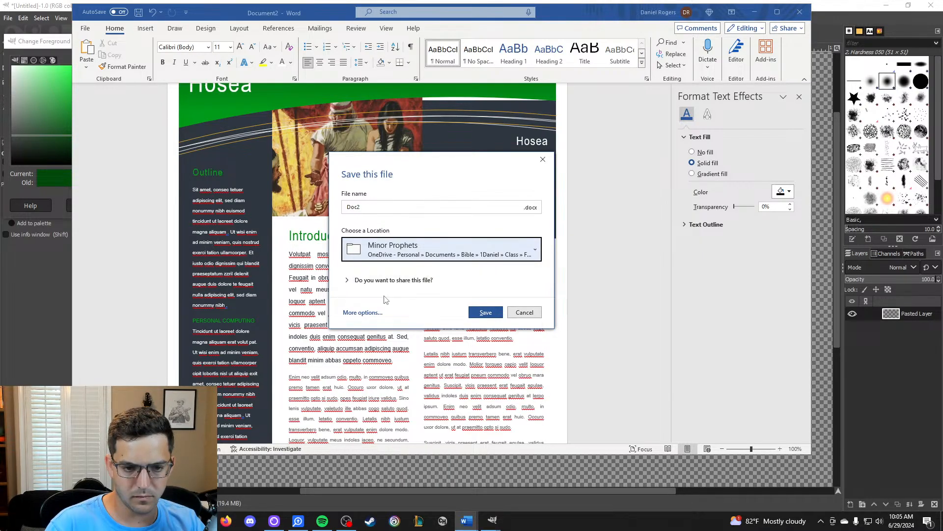
click(364, 316)
click(227, 234)
drag(378, 16, 439, 18)
click(193, 96)
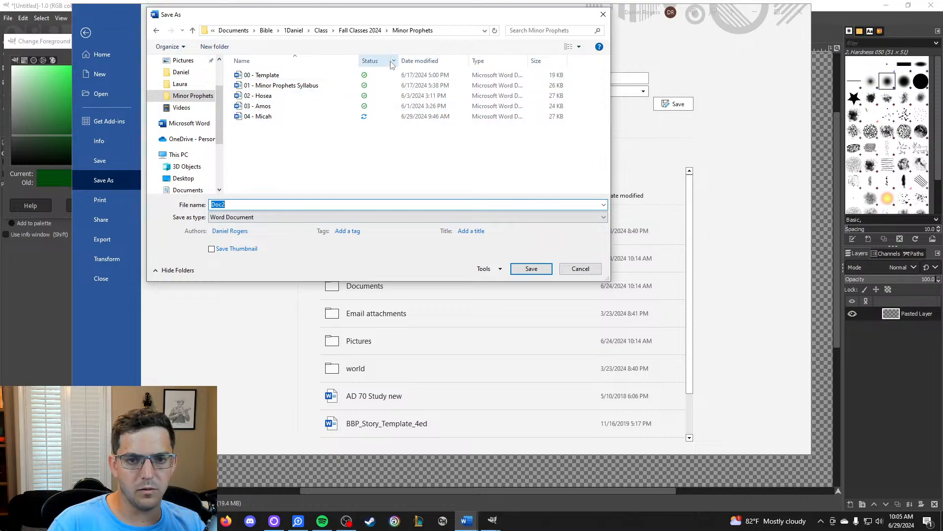
Create two new folders named Handouts and Outlines inside the Minor Prophets folder.
click(215, 46)
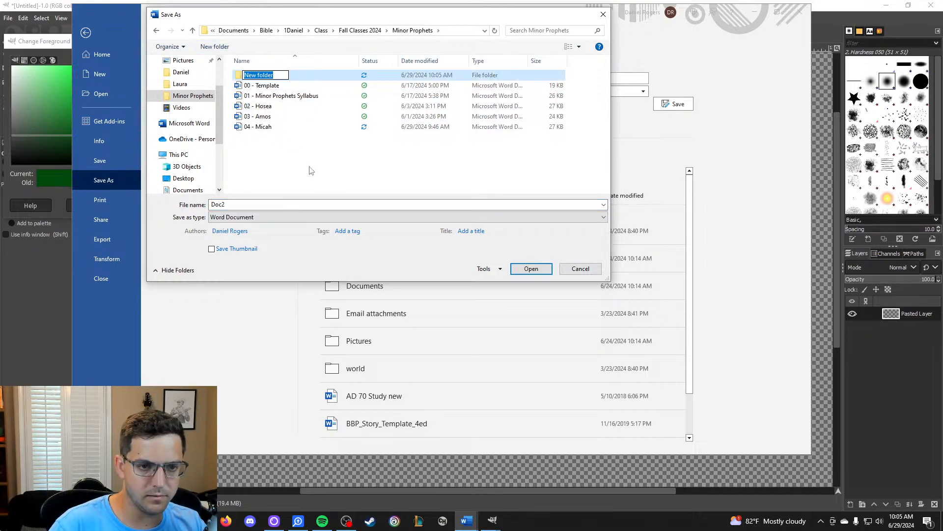
text(Handouts)
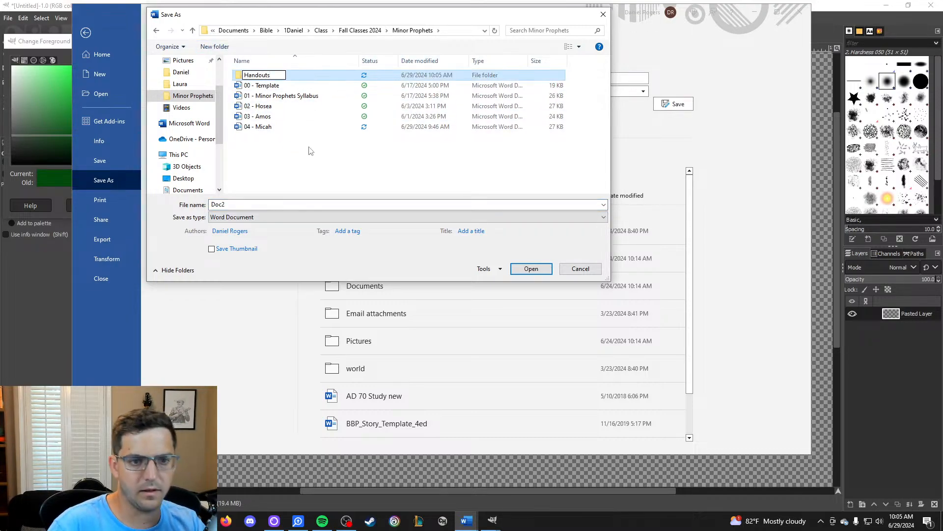
key(Return)
click(224, 48)
text(0)
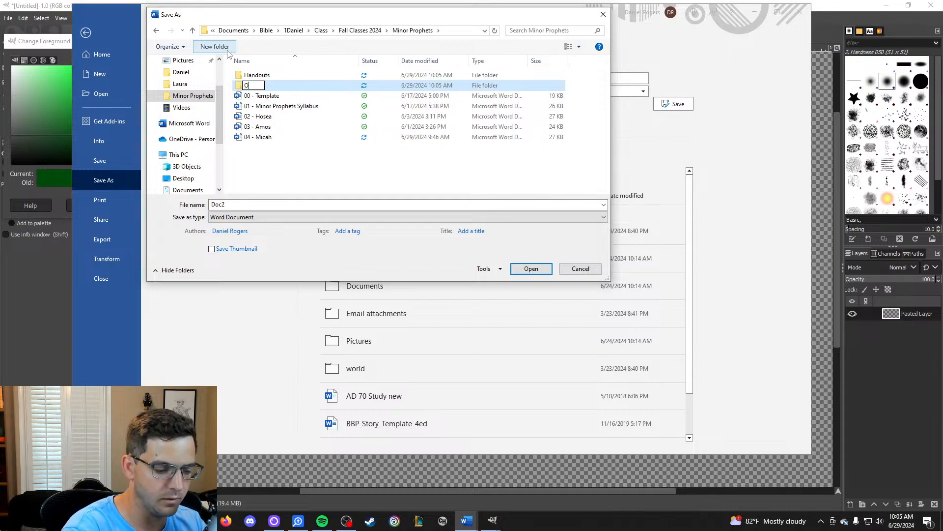
text(utlines)
key(Return)
click(301, 158)
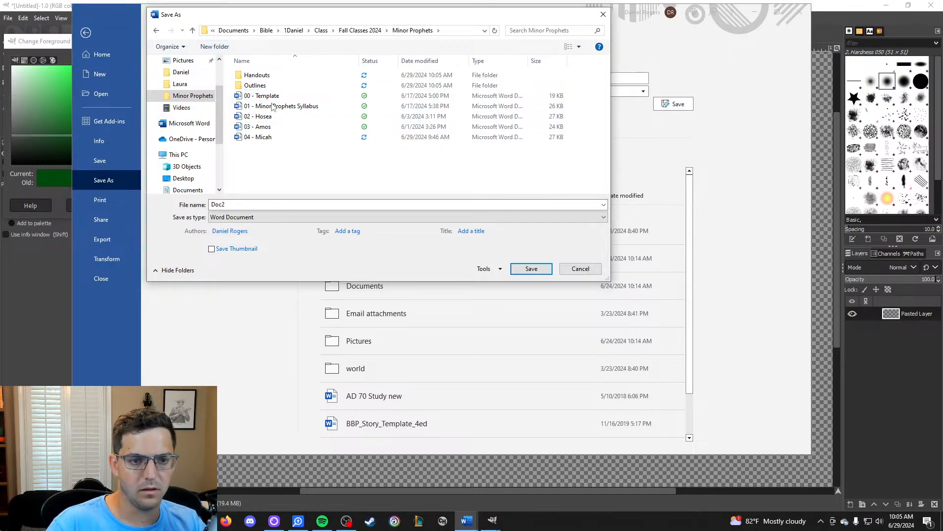
Choose the Handouts folder as the save location and begin the document's file name with 01.
click(270, 137)
click(269, 126)
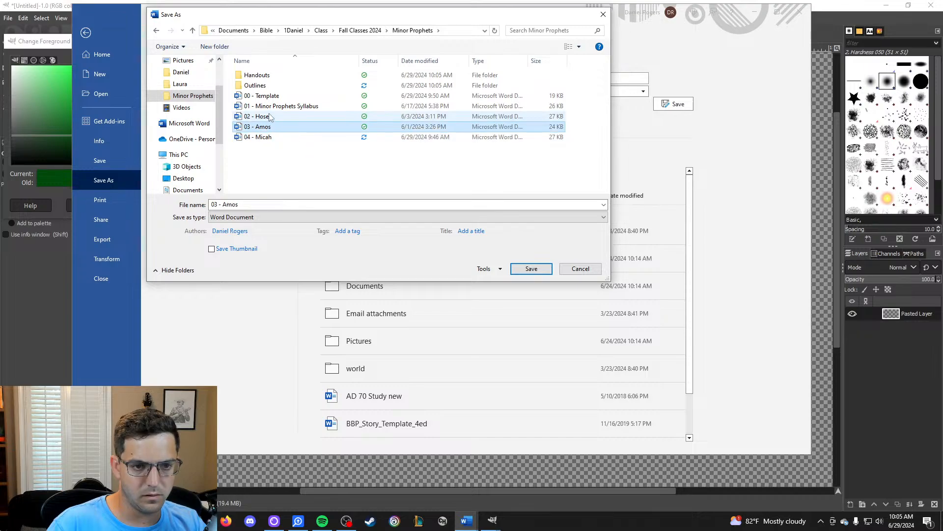
double_click(256, 76)
click(321, 204)
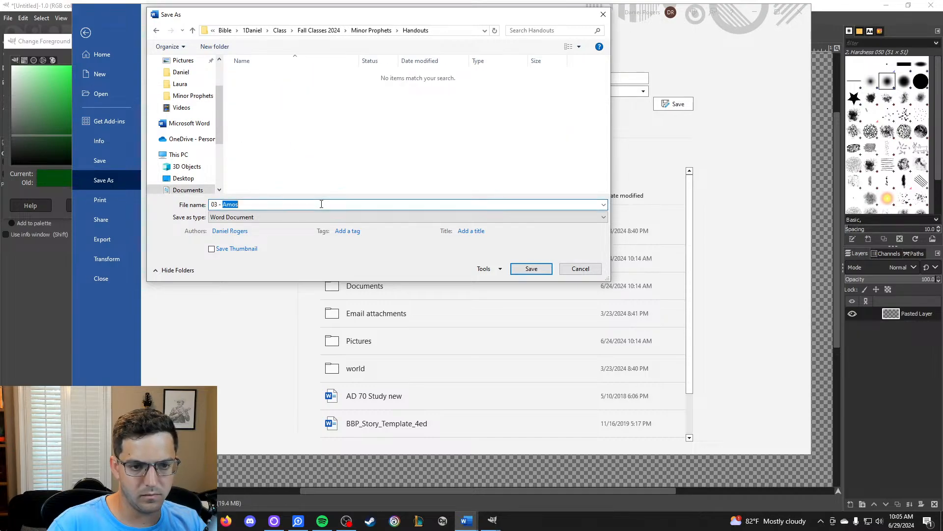
key(BackSpace)
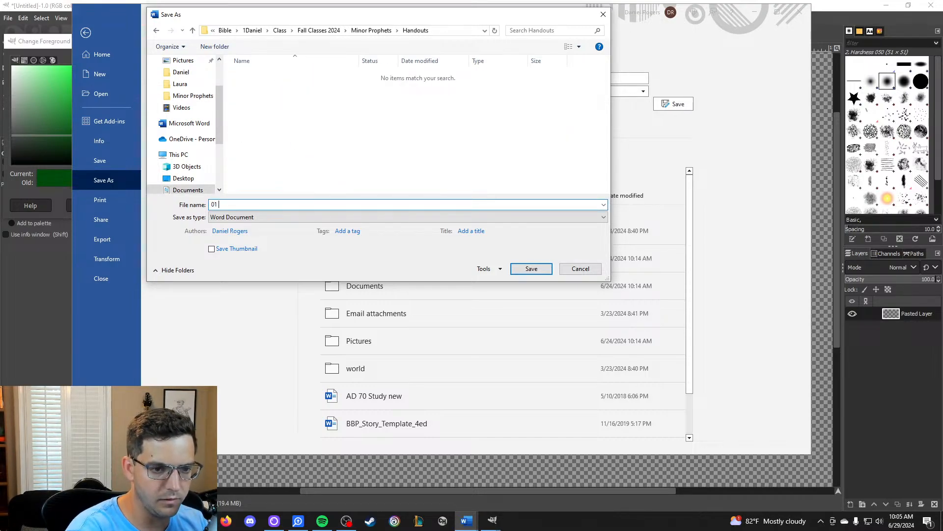
Save the newsletter in the Handouts folder as "00 - Template".
key(BackSpace)
key(BackSpace)
key(BackSpace)
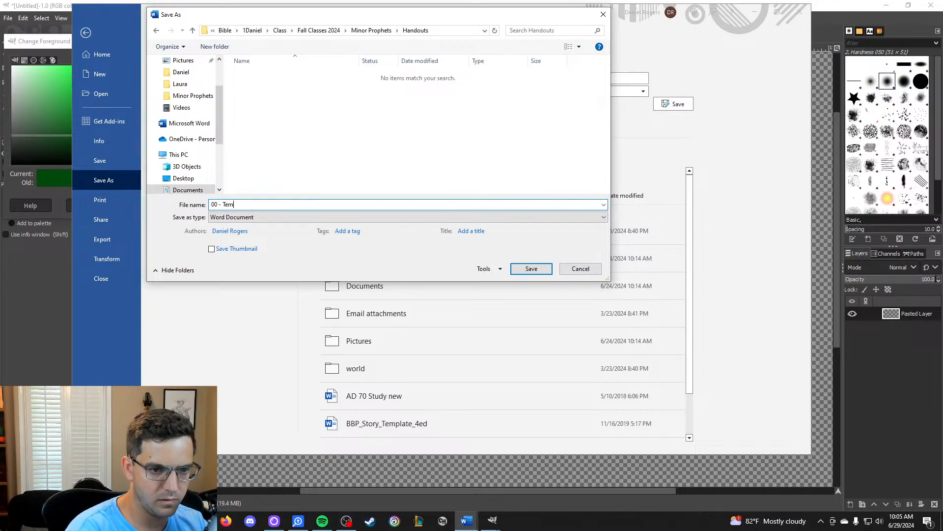
text(0 - Template)
click(522, 270)
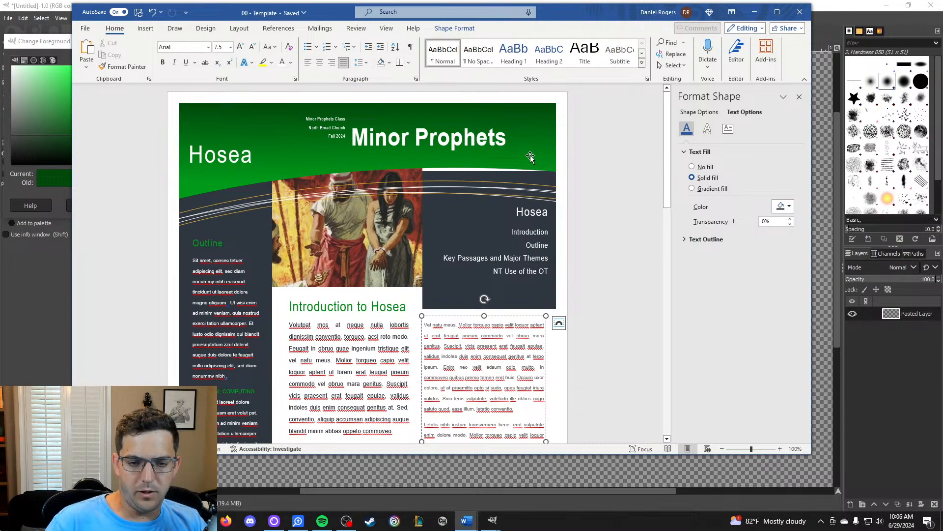
Recolour the page-two sidebar heading "New Testament Use of the Old Testament" with the recently used green.
scroll(529, 158, down, 2)
scroll(528, 156, down, 12)
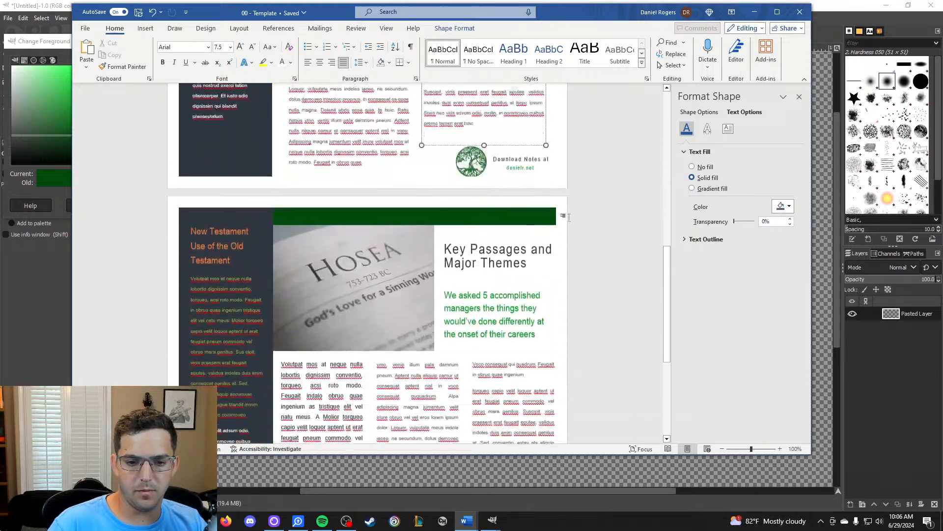
scroll(517, 203, up, 2)
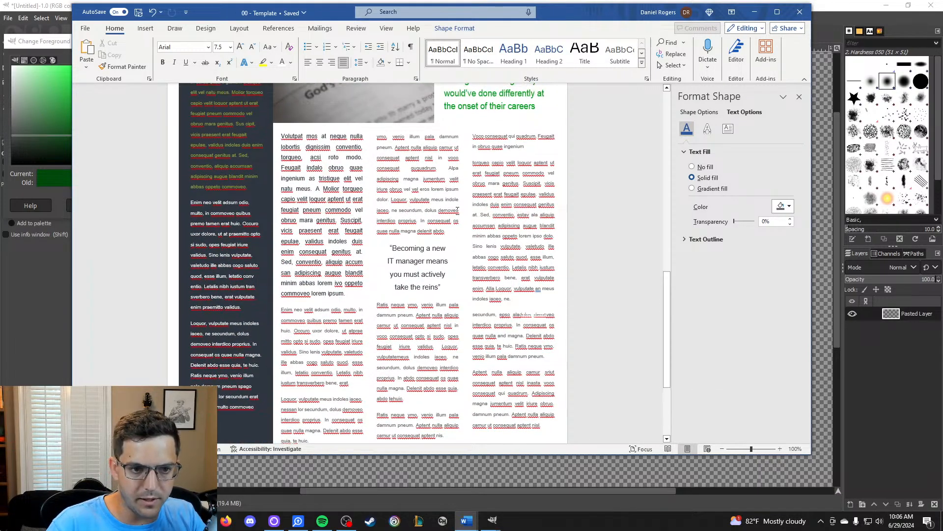
right_click(194, 178)
click(190, 155)
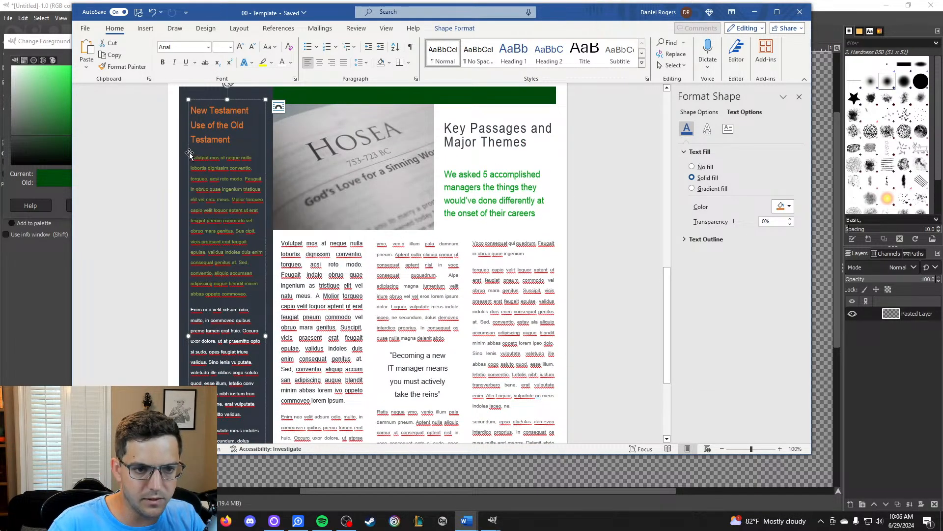
right_click(194, 158)
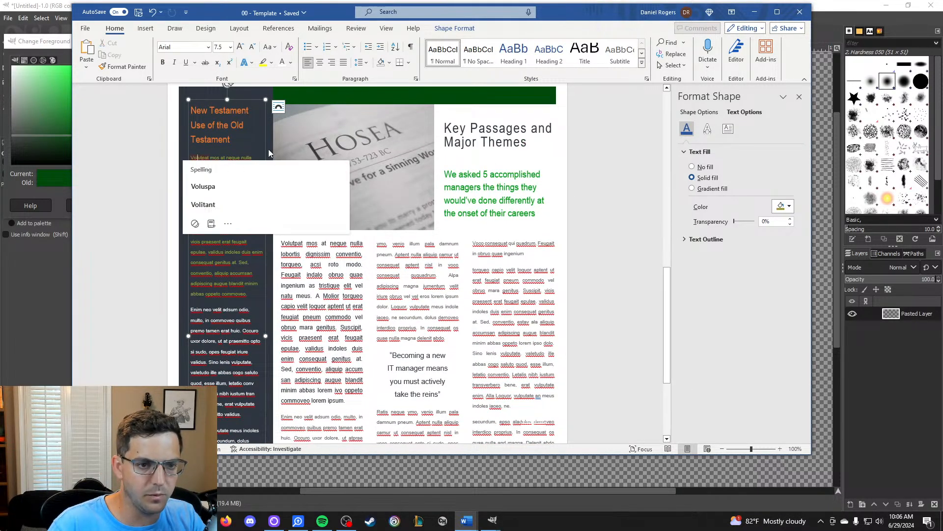
triple_click(239, 139)
click(783, 210)
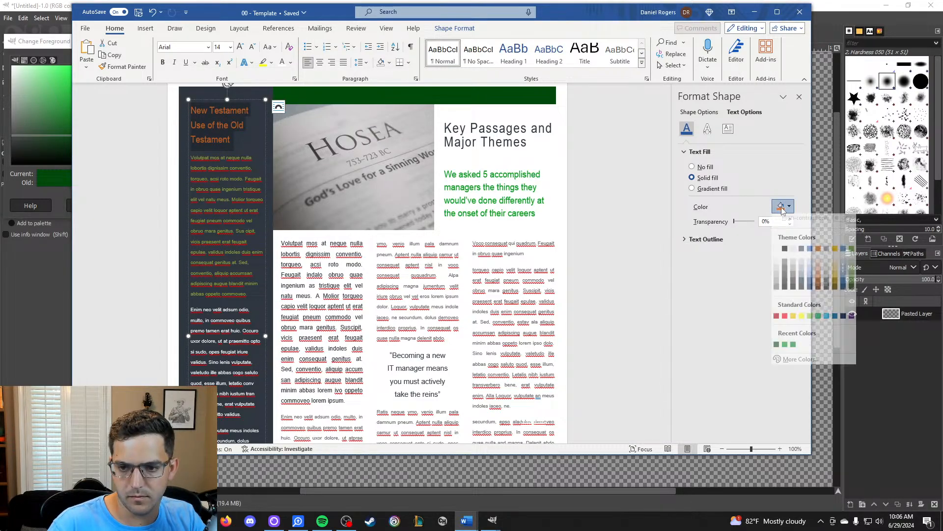
click(788, 349)
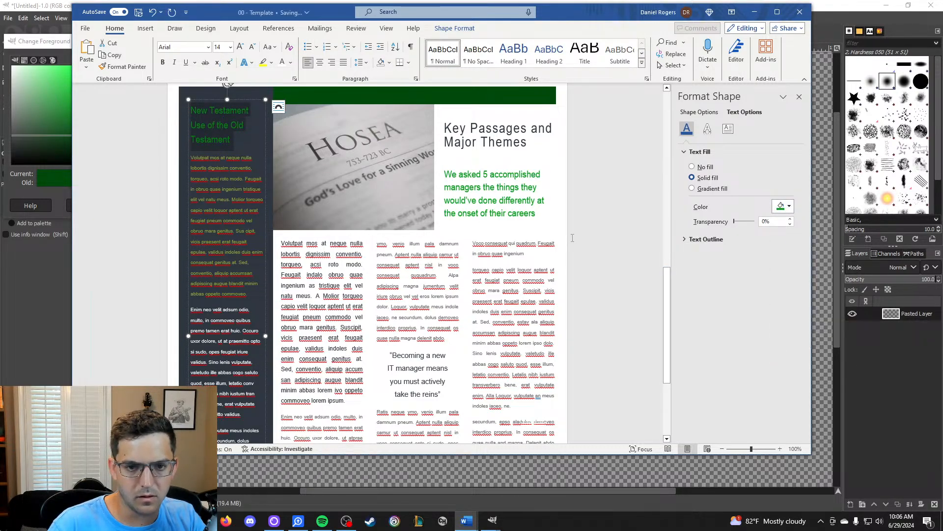
Look over both pages of the template to check that the colours and layout are consistent.
scroll(566, 231, down, 3)
scroll(564, 230, down, 2)
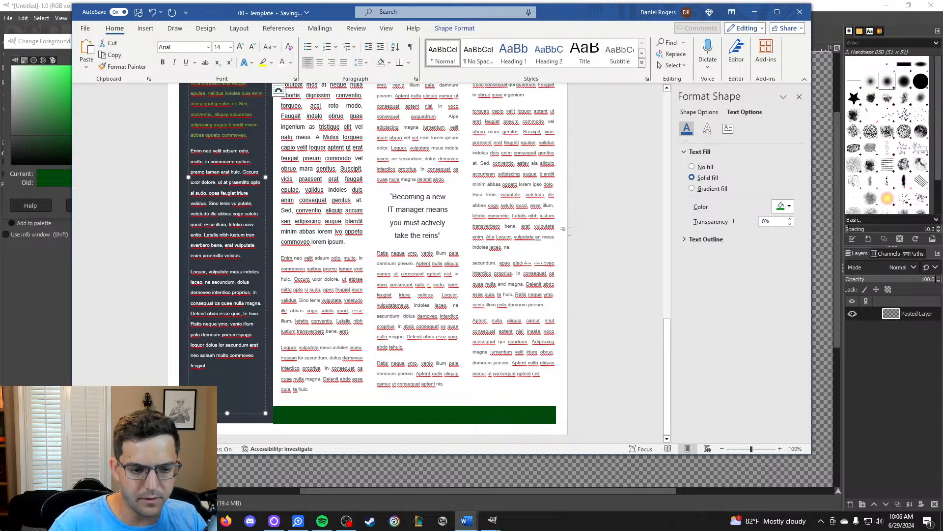
scroll(270, 147, up, 6)
scroll(267, 199, up, 10)
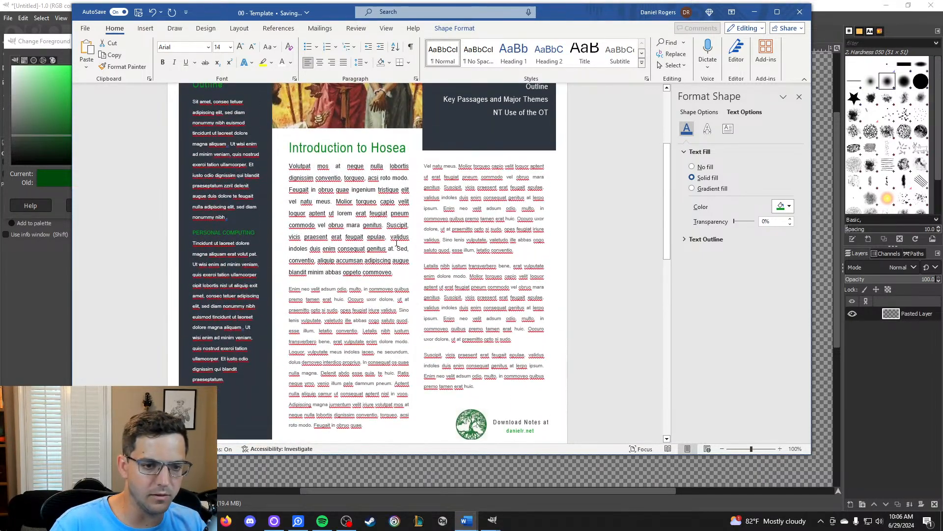
scroll(399, 237, down, 15)
click(603, 199)
scroll(603, 199, up, 3)
scroll(602, 199, up, 1)
scroll(597, 199, up, 10)
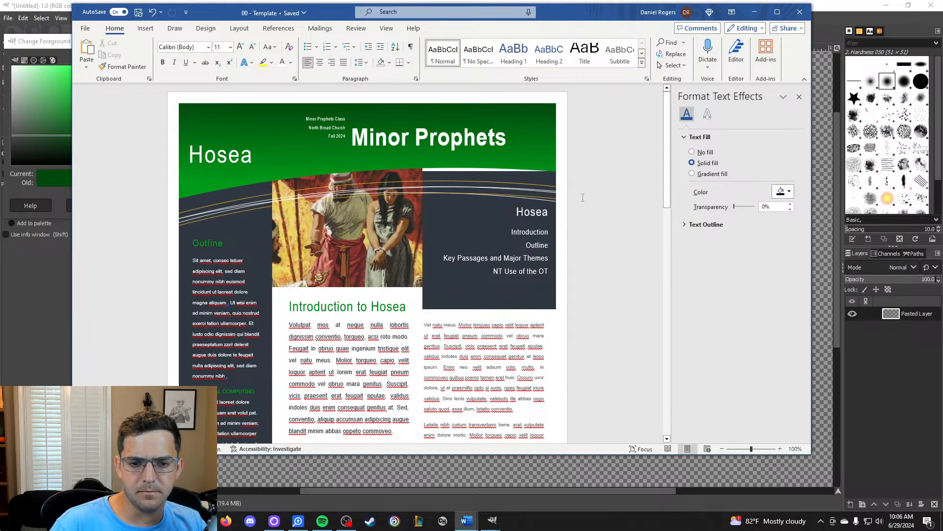
scroll(589, 197, down, 4)
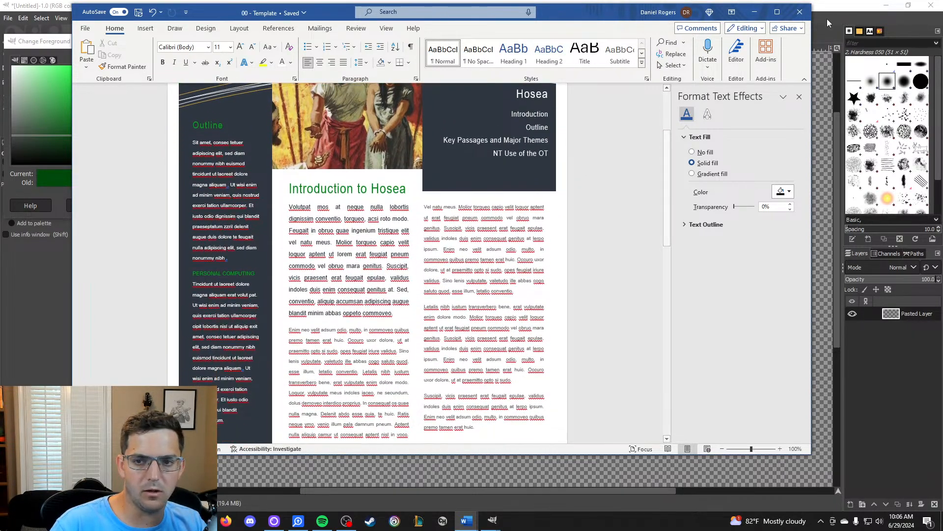
Close the template document and start moving the five Word files in the Minor Prophets folder into the Outlines folder.
click(800, 12)
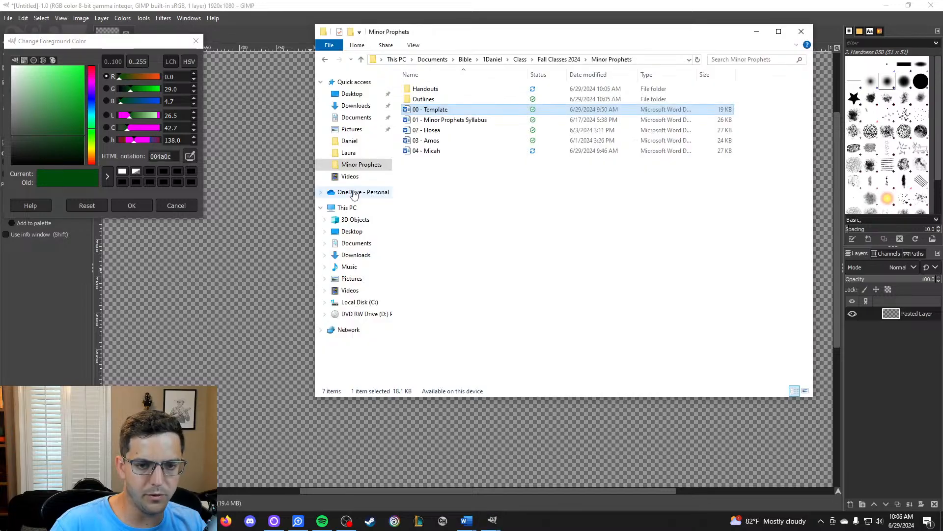
drag(467, 177, 427, 110)
drag(426, 110, 454, 101)
double_click(423, 89)
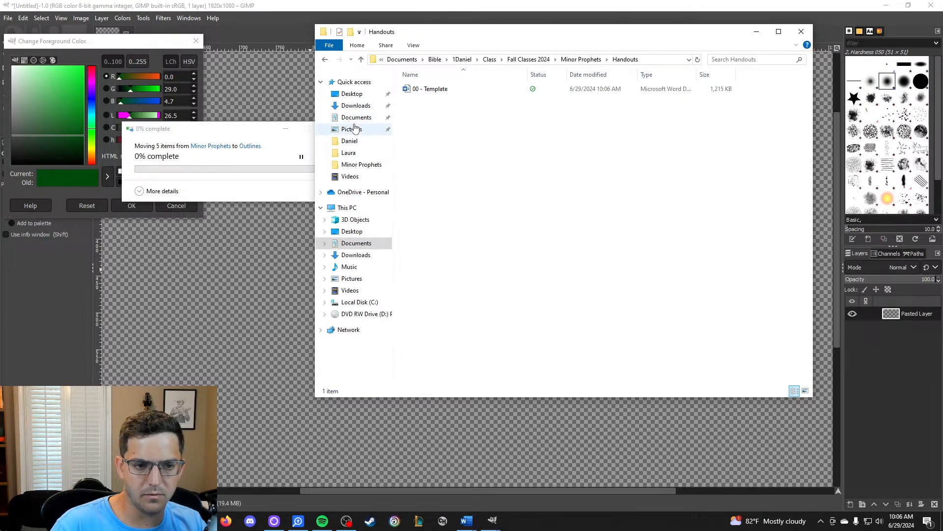
drag(244, 127, 191, 111)
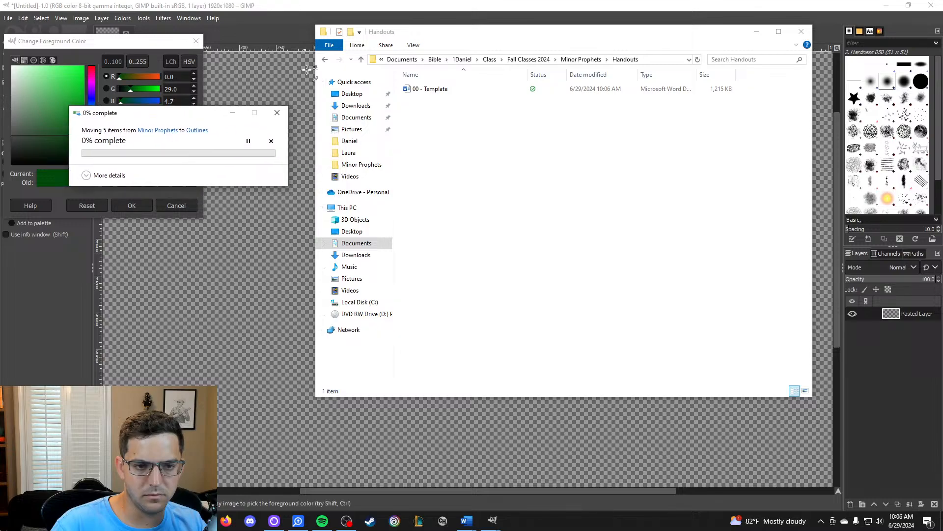
click(325, 59)
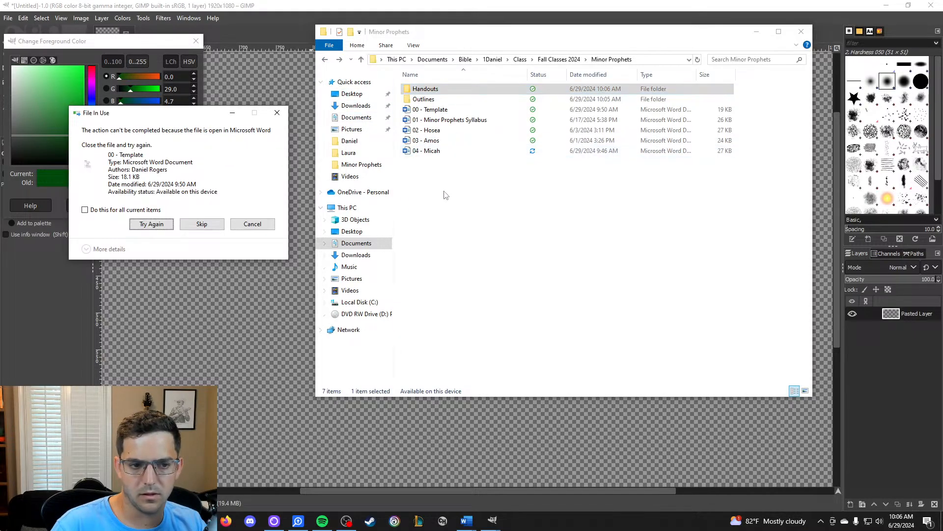
Close the remaining open Word document and retry moving the files into the Outlines folder.
right_click(465, 520)
click(461, 502)
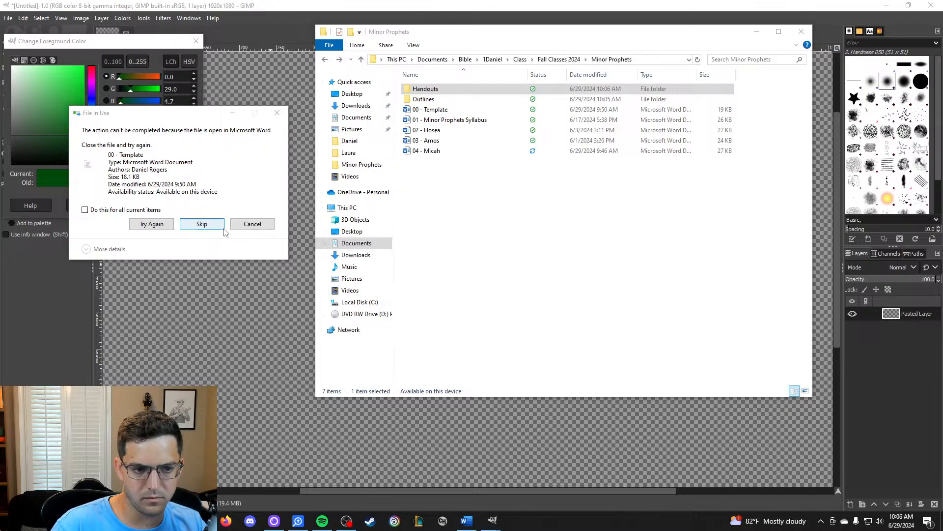
click(149, 225)
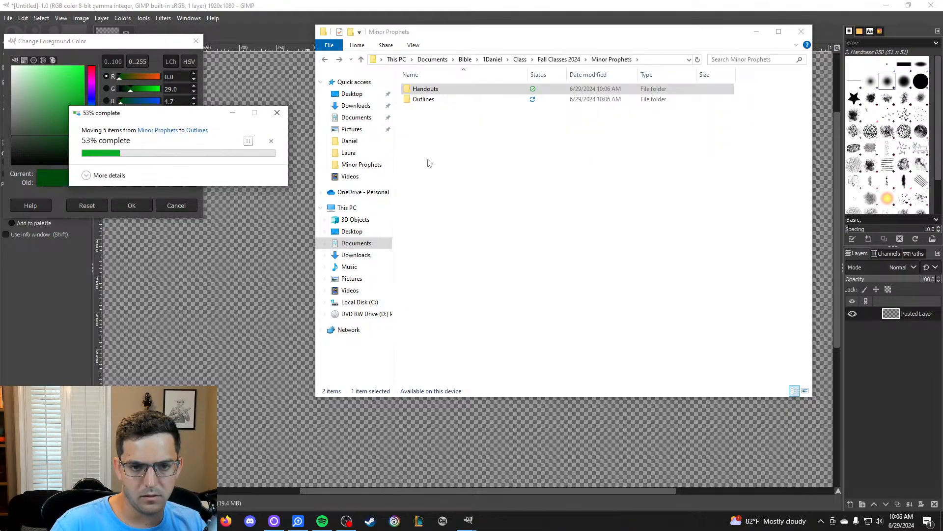
Duplicate the "00 - Template" document inside the Handouts folder.
double_click(426, 89)
double_click(437, 90)
click(423, 110)
click(439, 92)
key(ctrl+c)
key(ctrl+v)
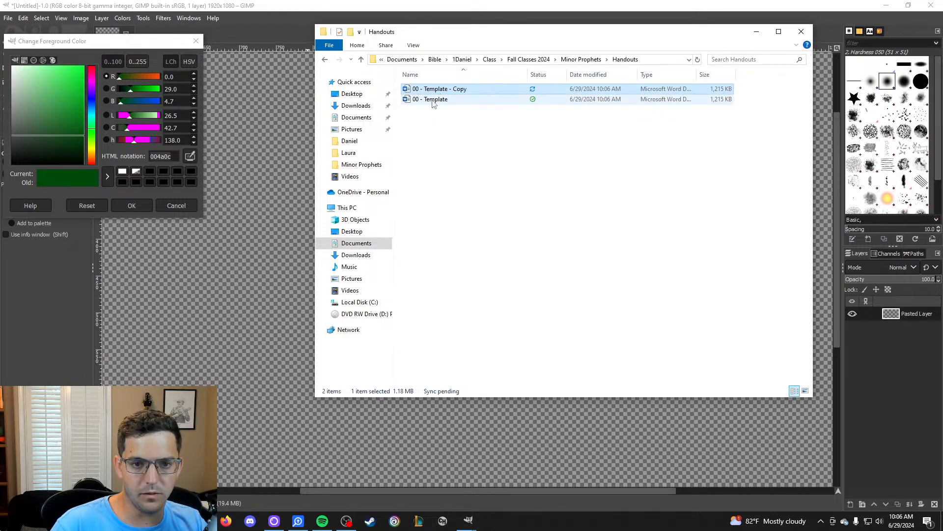
Rename the copied template in the Handouts folder as "02 - Hosea".
right_click(433, 90)
click(461, 367)
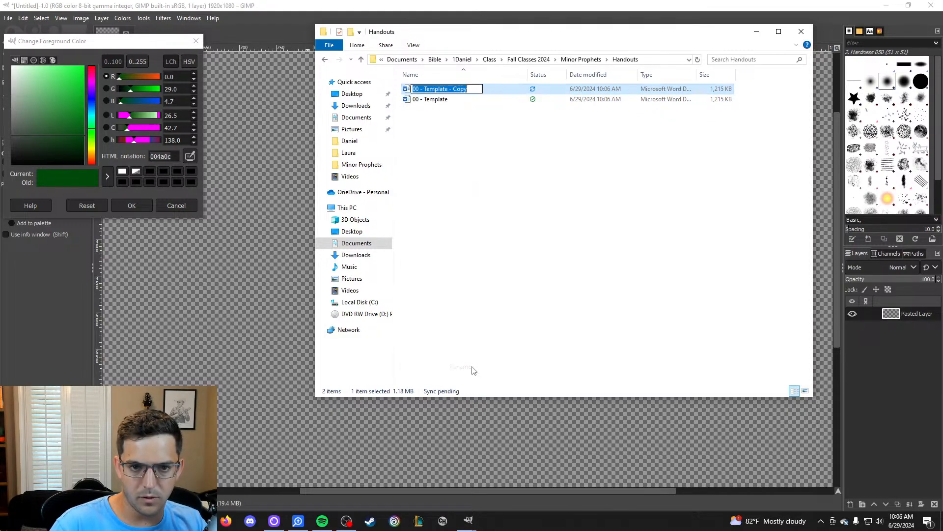
text(02 - Hosea)
key(Return)
click(472, 205)
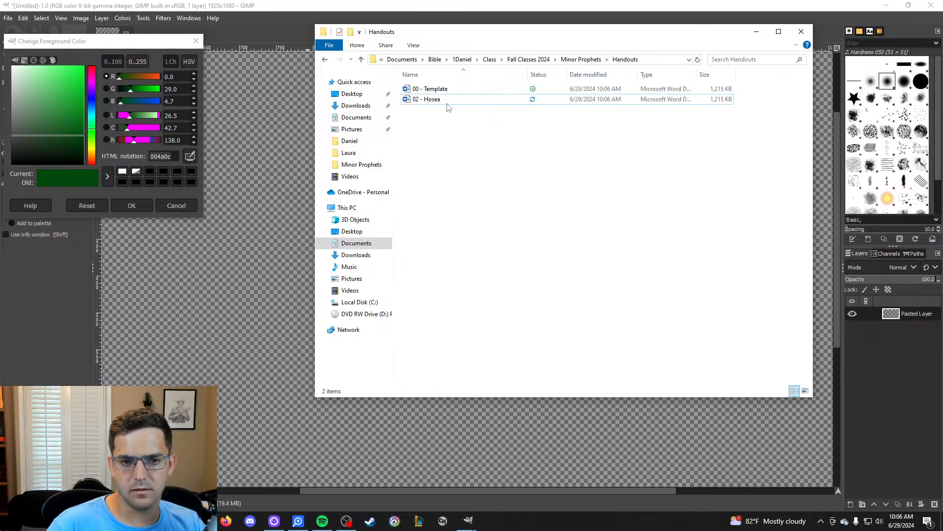
Open the "02 - Hosea" handout and the "02 - Hosea" document from the Minor Prophets Outlines folder.
double_click(448, 100)
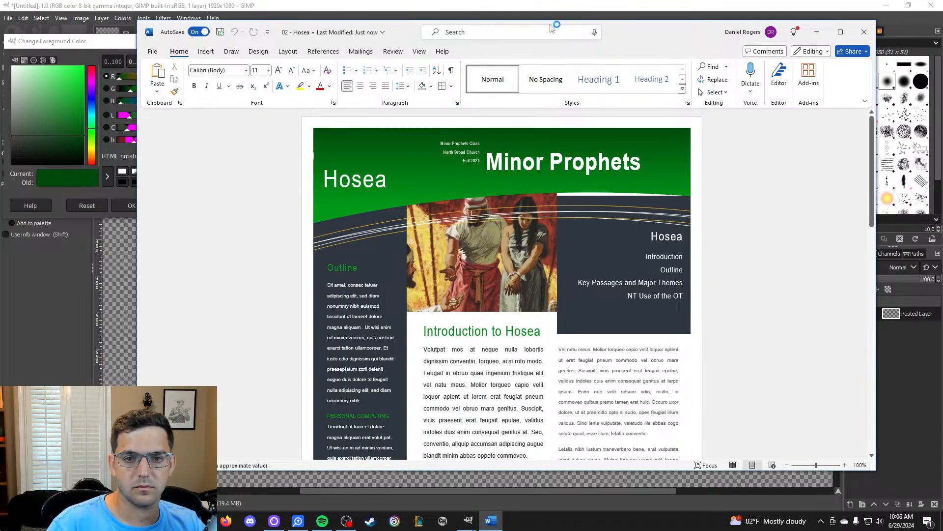
drag(614, 33, 685, 27)
click(202, 521)
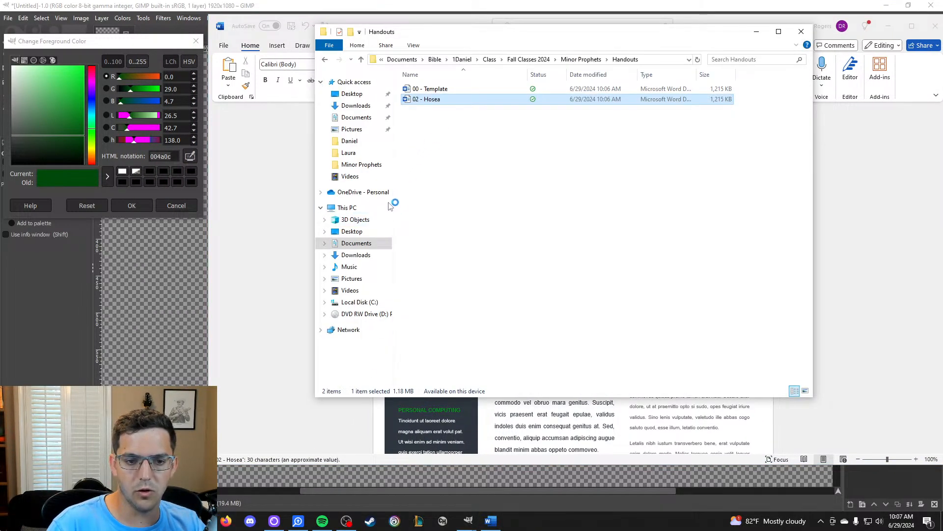
click(362, 164)
click(432, 101)
double_click(442, 110)
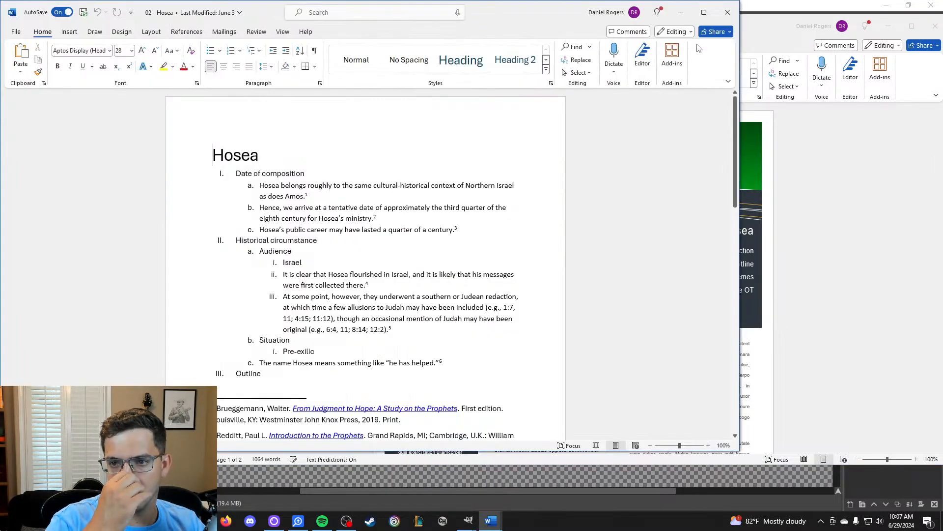
drag(540, 12, 584, 18)
Read through the Hosea class notes, especially the structure, suggested outline and genres sections.
scroll(467, 169, down, 1)
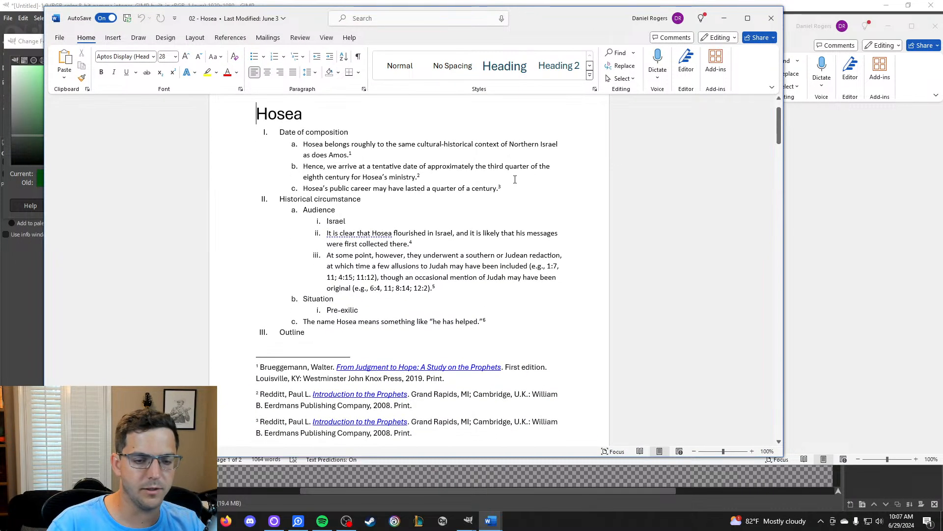
scroll(417, 170, down, 10)
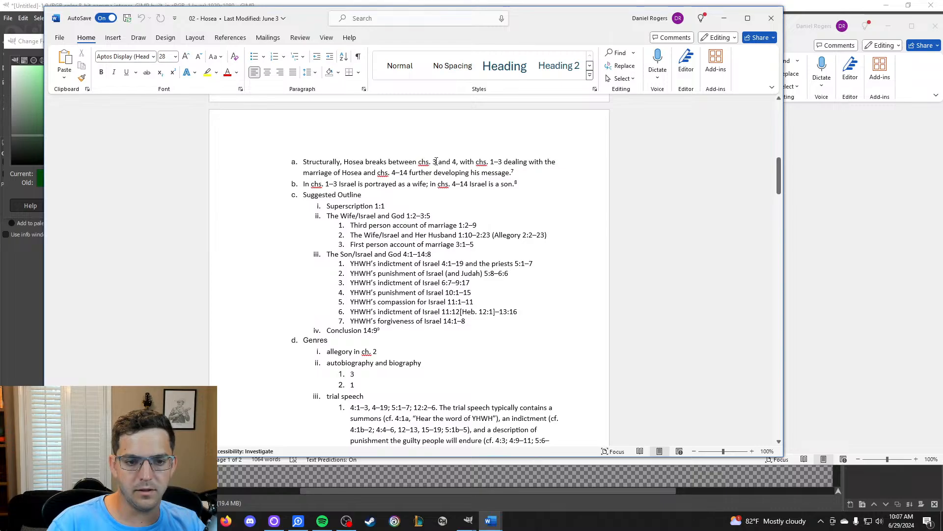
scroll(442, 177, down, 2)
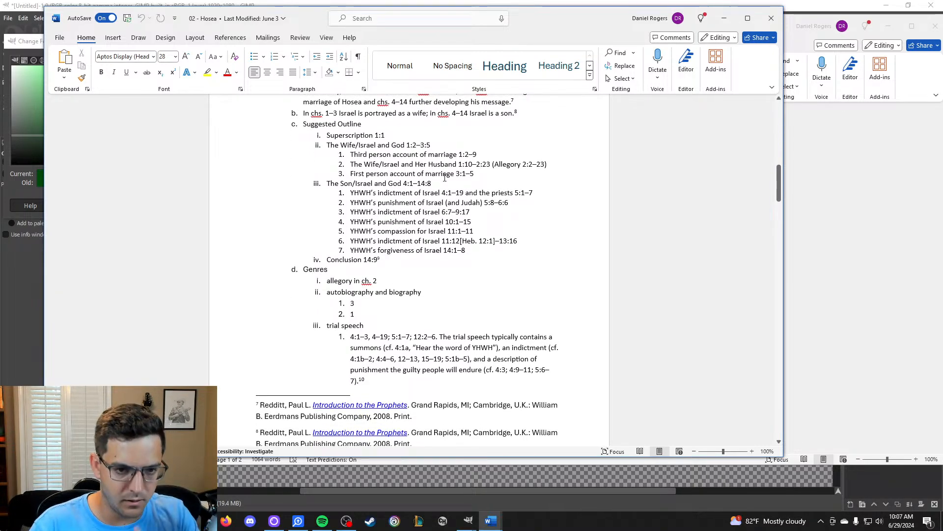
scroll(441, 202, up, 5)
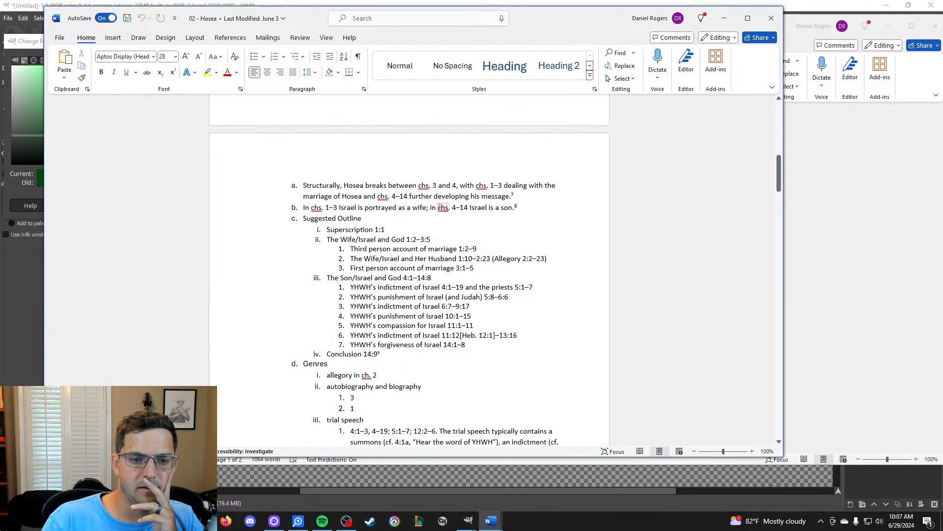
scroll(425, 203, up, 7)
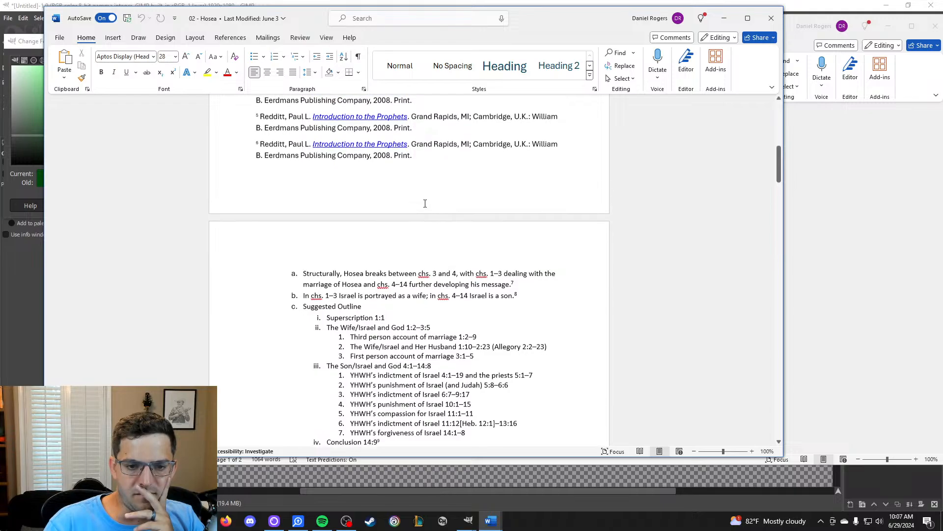
scroll(422, 190, down, 9)
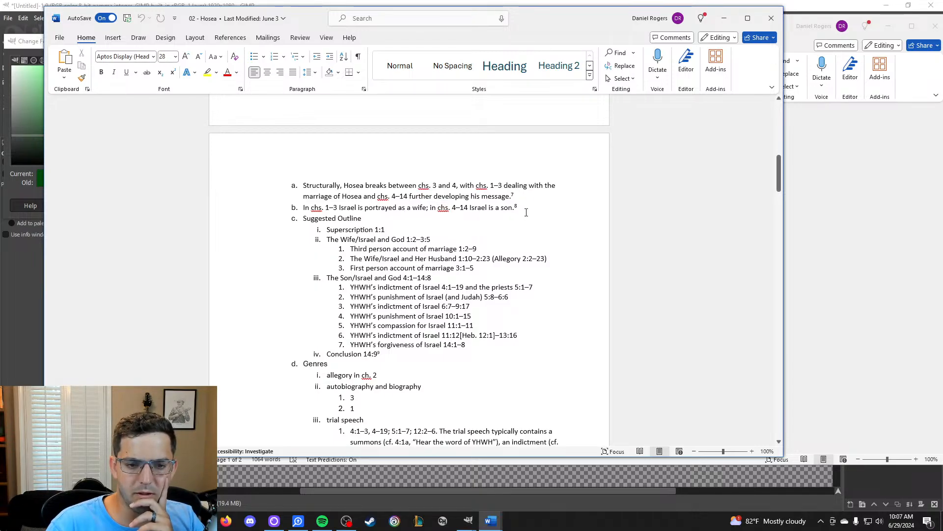
scroll(526, 213, down, 2)
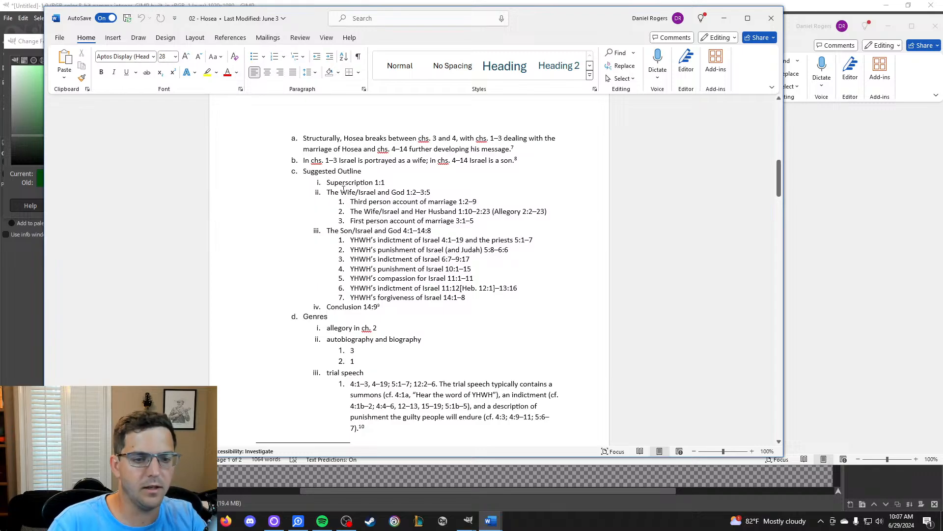
Arrange the Hosea class notes and the Hosea handout side by side, each filling half the screen.
drag(550, 25, 0, 131)
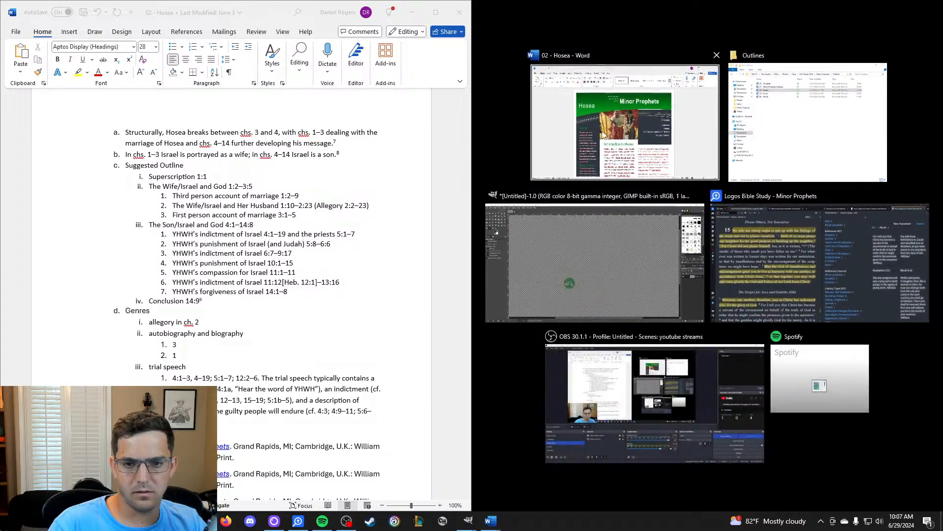
click(600, 128)
scroll(564, 261, down, 2)
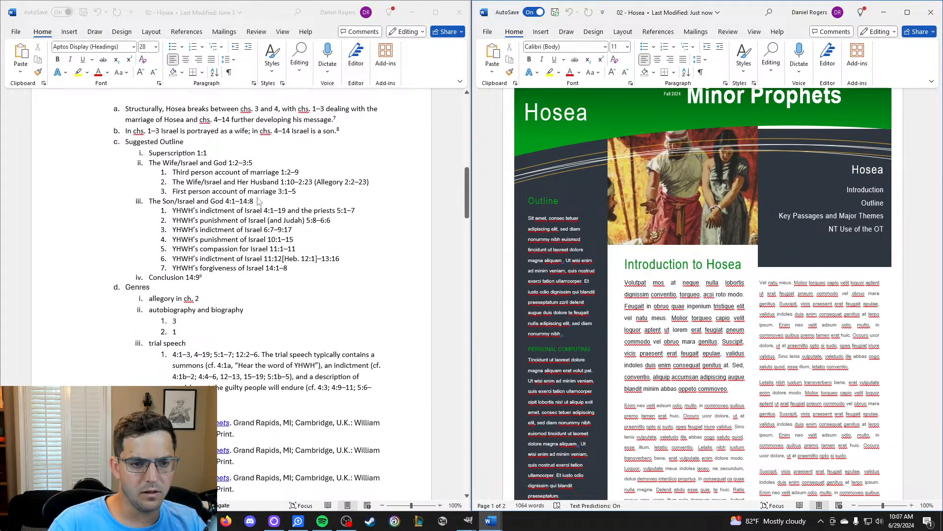
Place the cursor in the handout's Outline sidebar text and look over both pages for the sections to fill.
click(553, 240)
scroll(554, 239, down, 7)
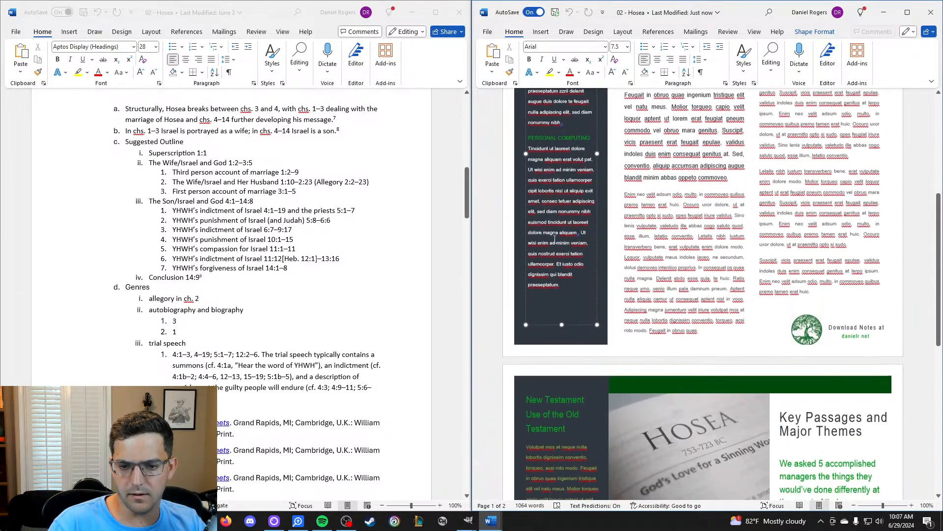
scroll(554, 240, down, 9)
scroll(553, 233, up, 17)
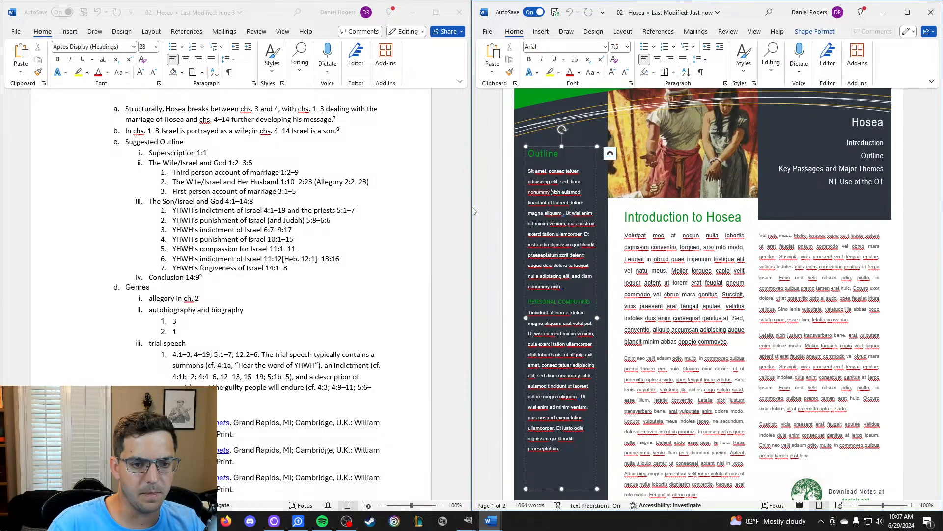
Delete all the placeholder text under the Outline heading in the handout's sidebar.
click(559, 215)
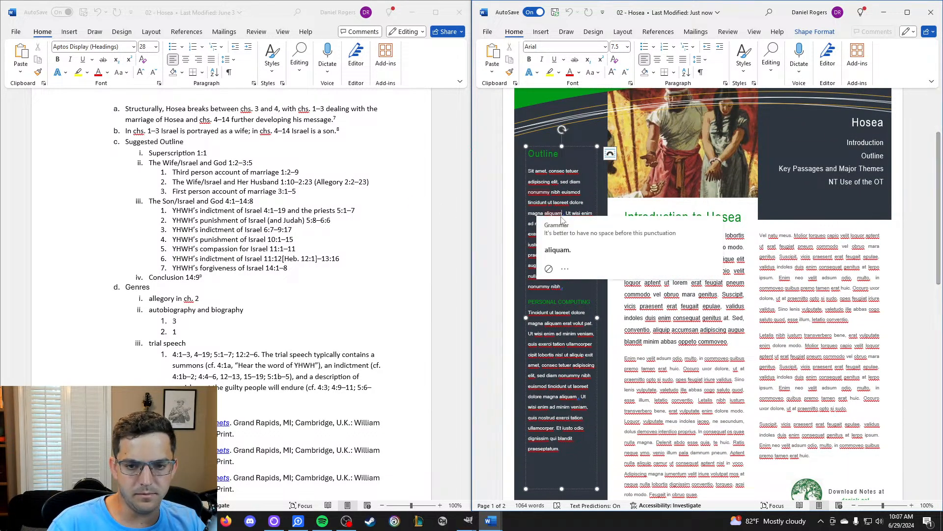
click(537, 181)
click(530, 170)
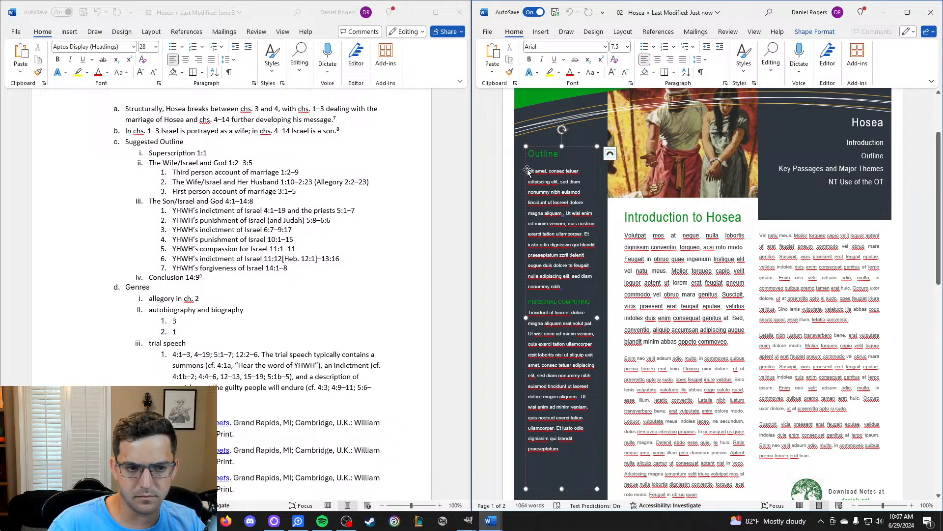
drag(530, 175, 574, 448)
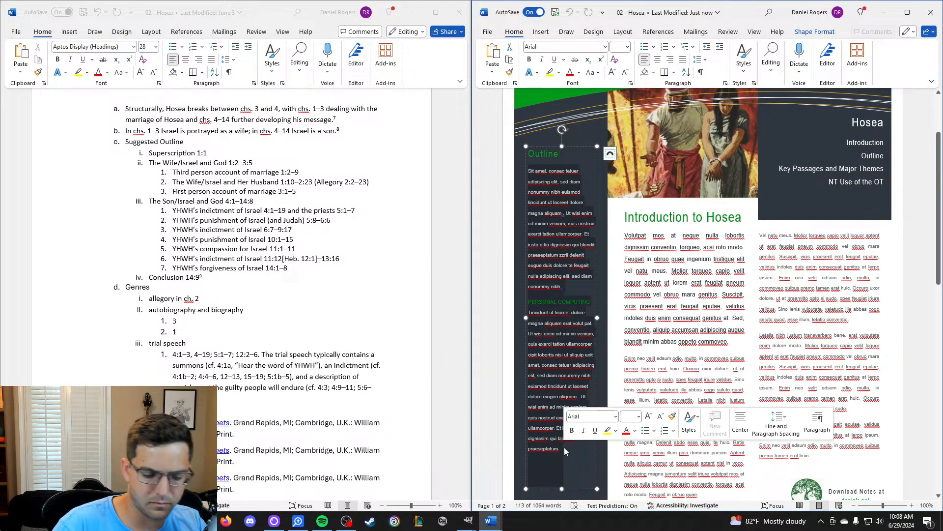
key(Delete)
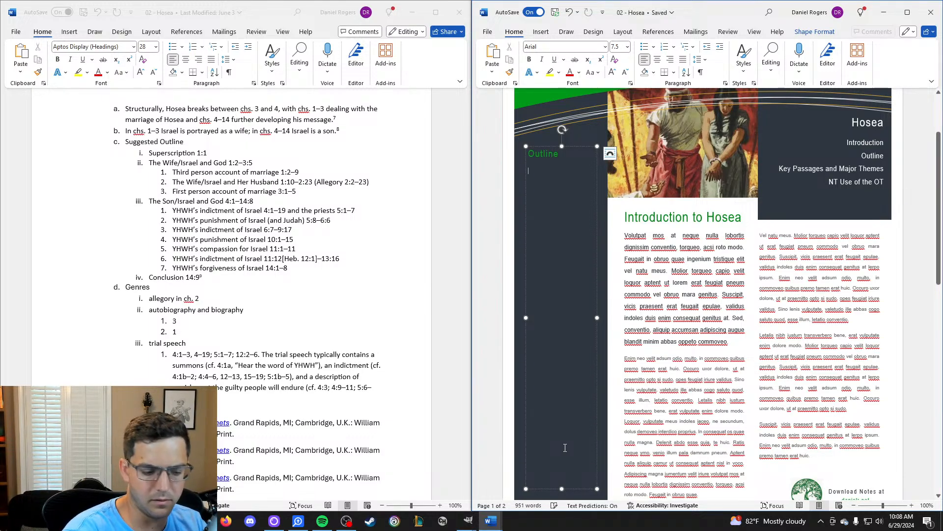
Enter "Superscription 1:1" and "The Wife/ Israel and God" as outline entries, correcting the misspelled "Israel".
text(1.)
key(Tab)
key(BackSpace)
key(BackSpace)
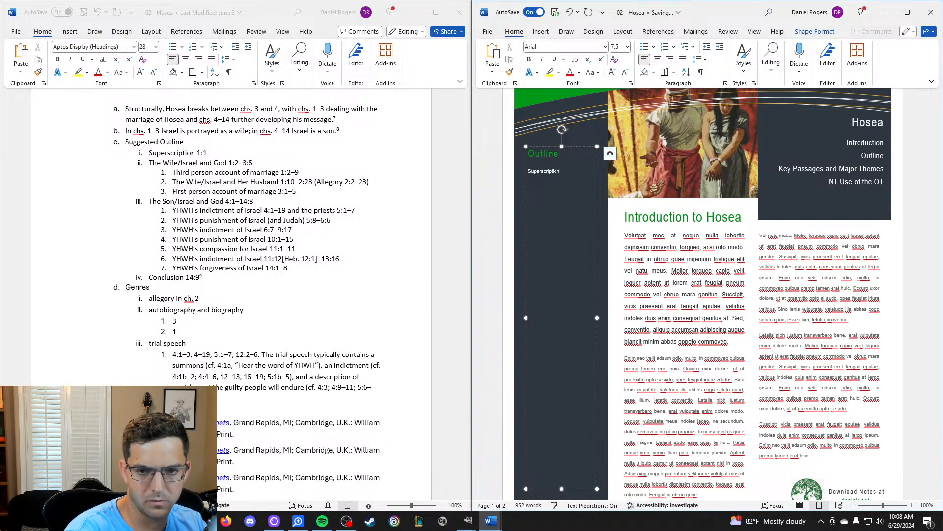
text(Teh Wi)
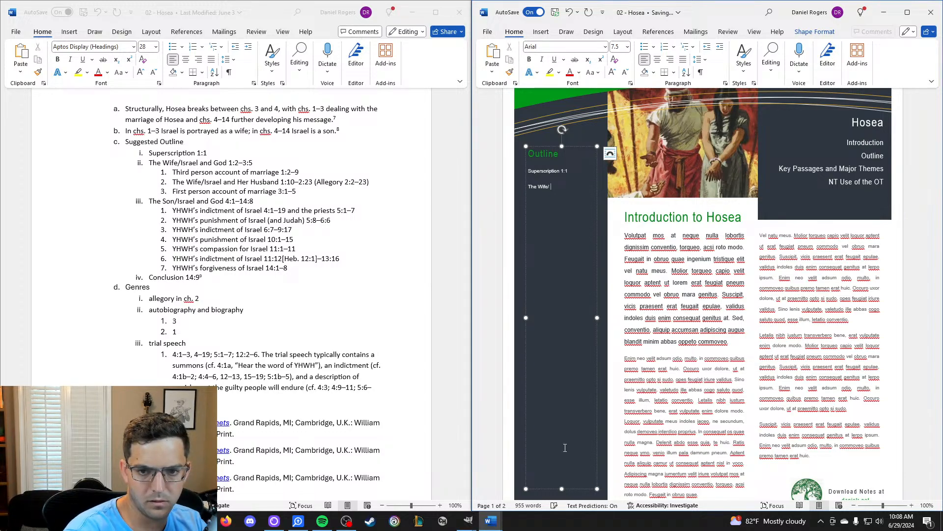
text(and God)
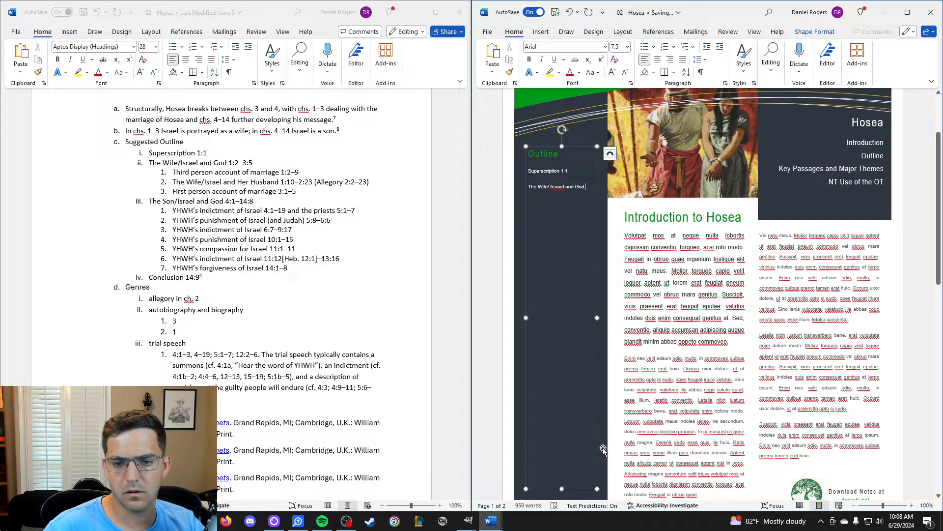
right_click(560, 186)
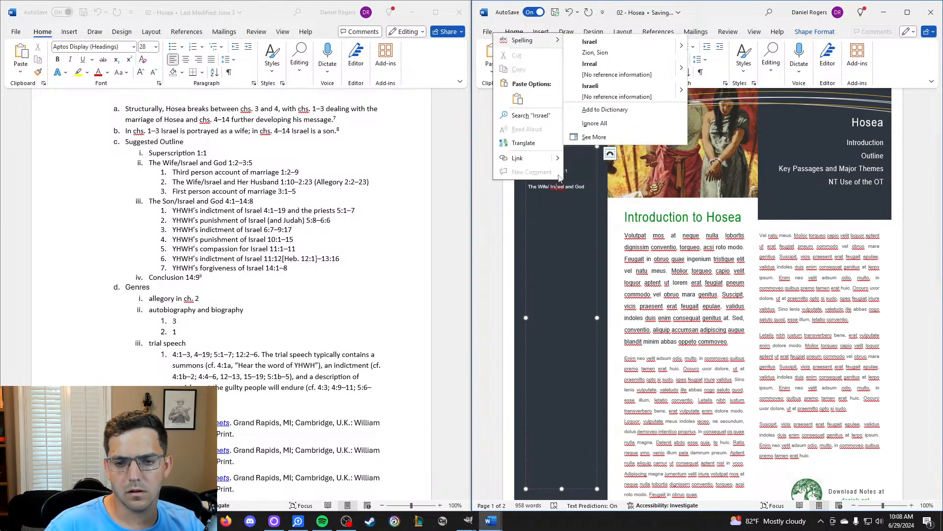
click(619, 47)
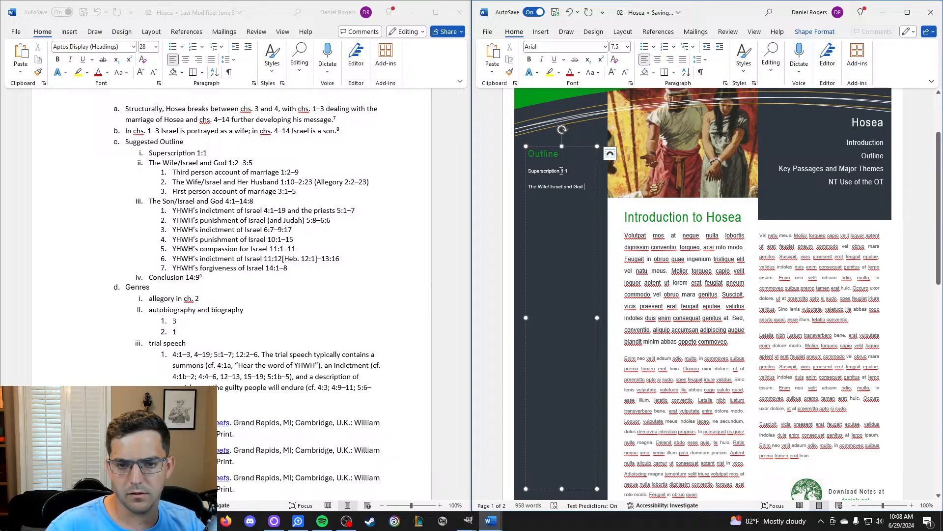
Reword the first outline entry as "Hosea 1:1 Superscription", with the reference in front of the title.
click(561, 172)
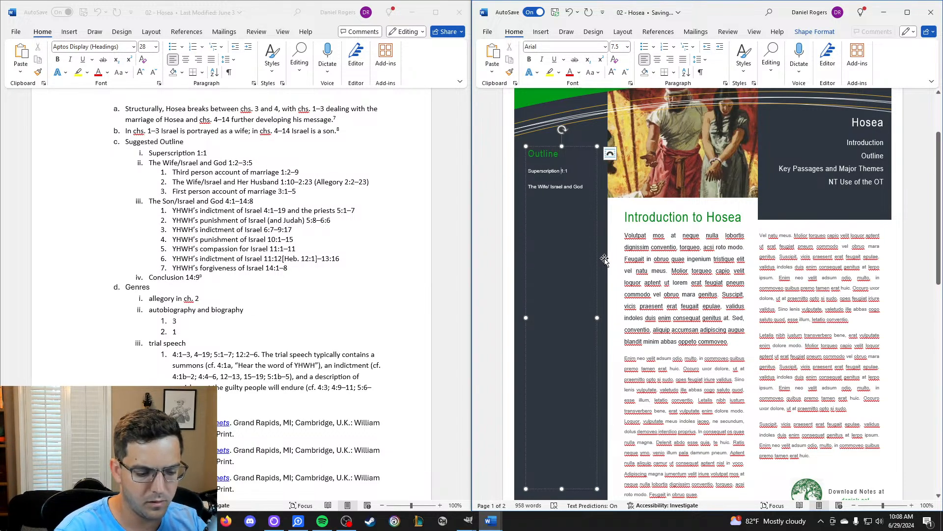
text(()
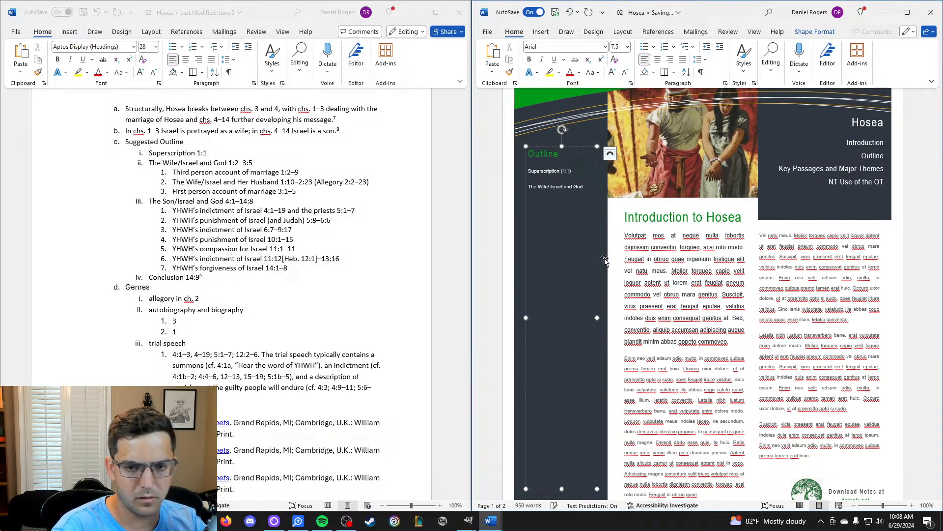
text(Hosea)
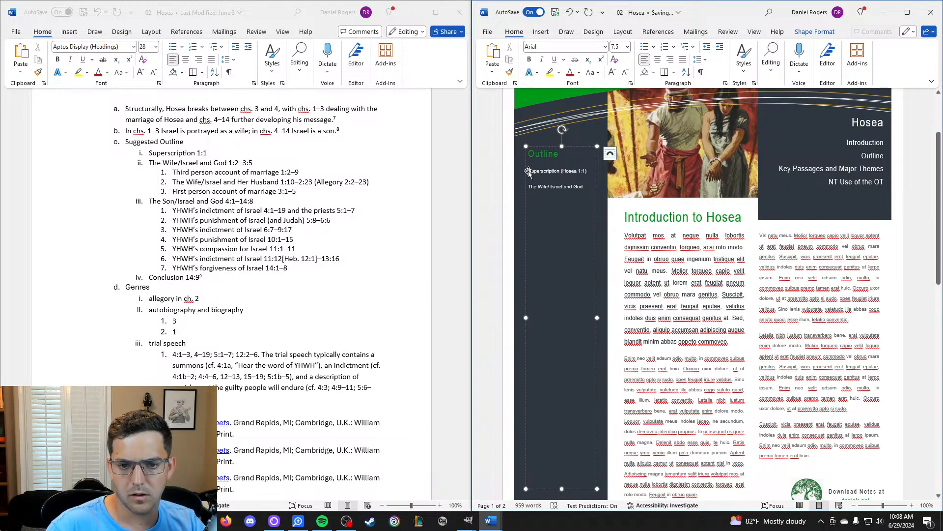
key(Home)
text(Hosea 1:1)
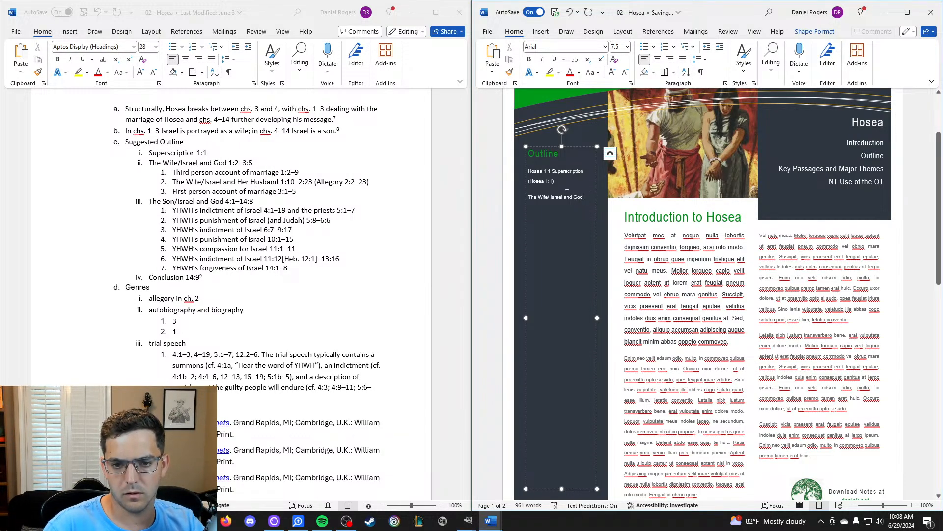
drag(554, 181, 526, 182)
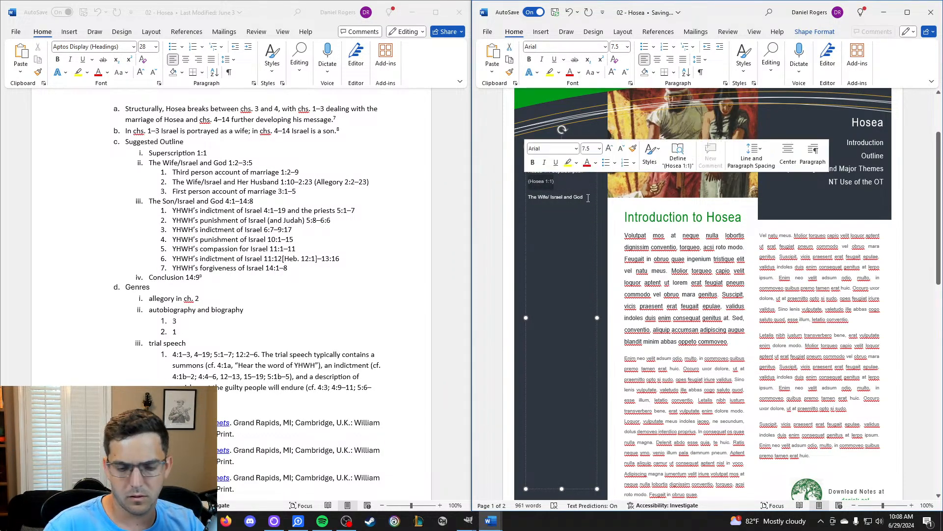
key(BackSpace)
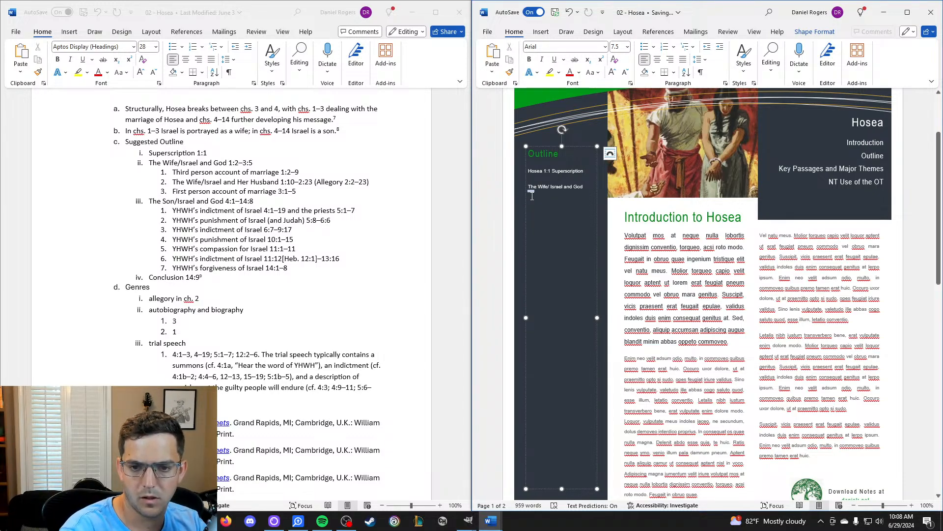
Put "Hosea 1:2-3:5 ||" before the second outline entry, add "||" after "Hosea 1:1", and begin an indented sub-entry.
key(BackSpace)
text(Hosea )
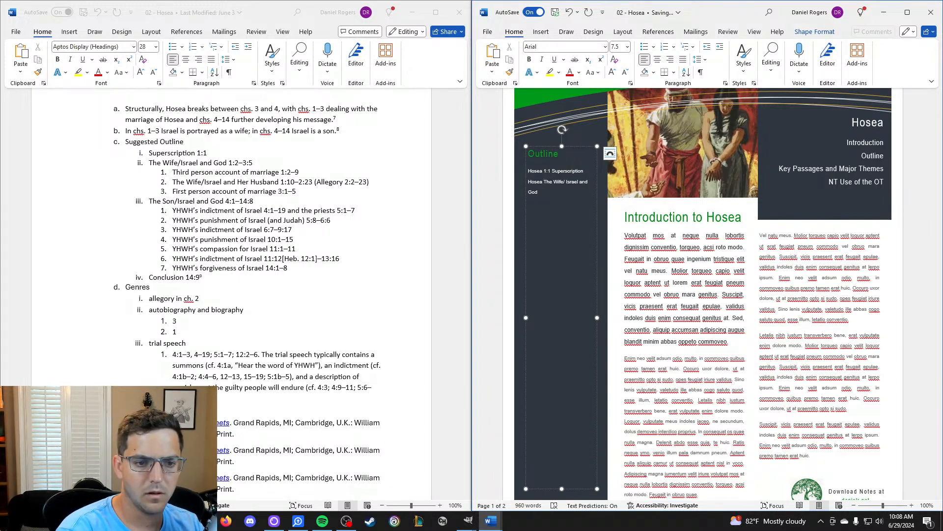
text(1:2-3)
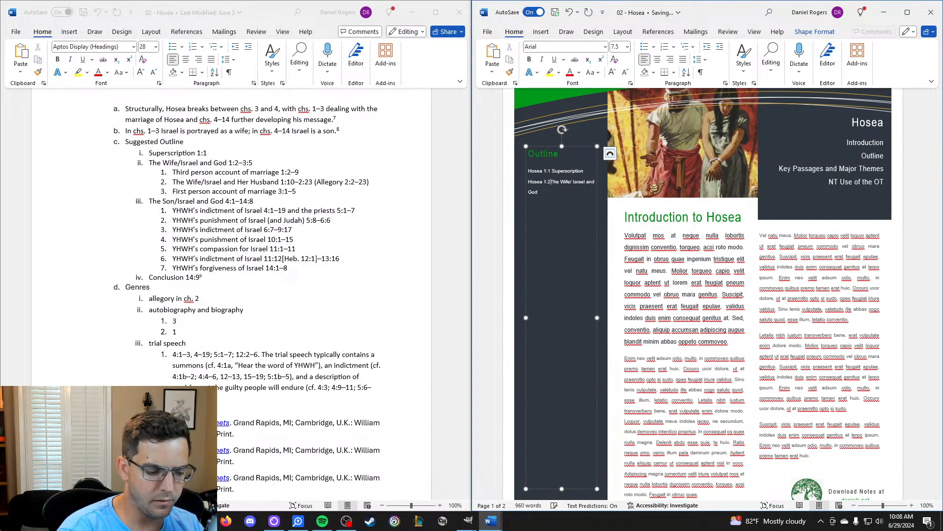
text(:5 )
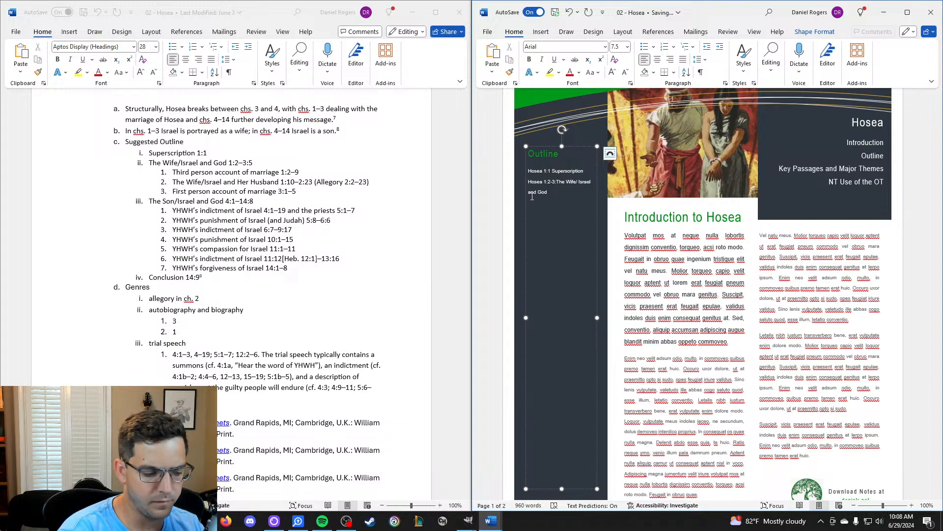
text(|| )
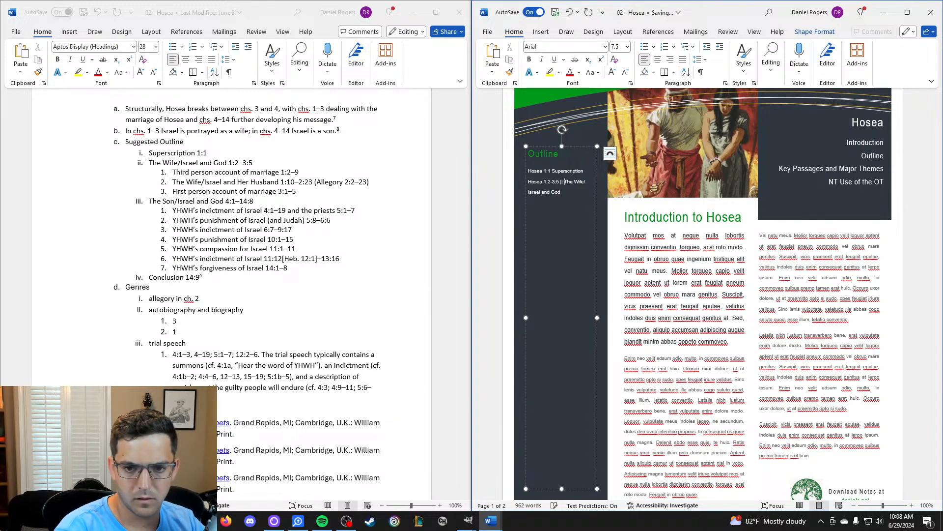
text(||)
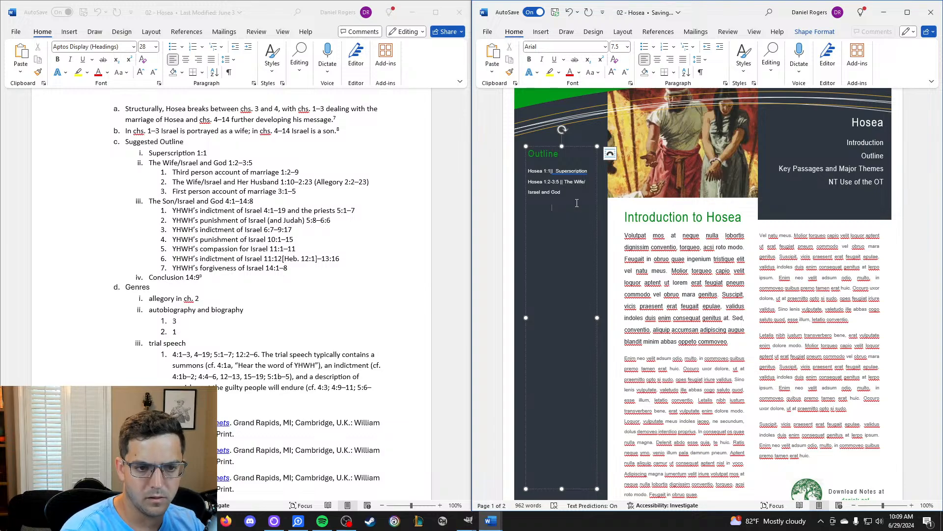
text(Thir)
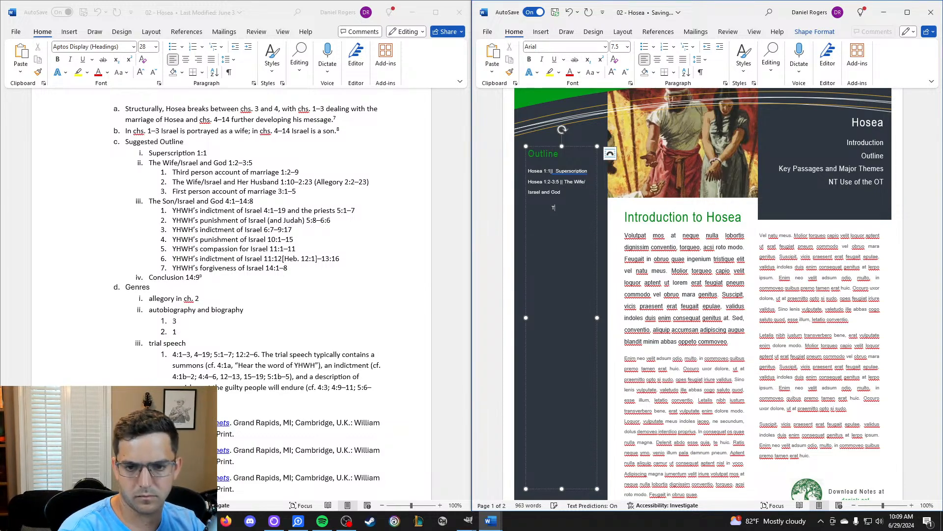
Replace the sidebar's draft entries with the class notes' suggested outline, Superscription 1:1 through Conclusion 14:9, pasted as plain text.
click(290, 270)
drag(242, 275, 197, 153)
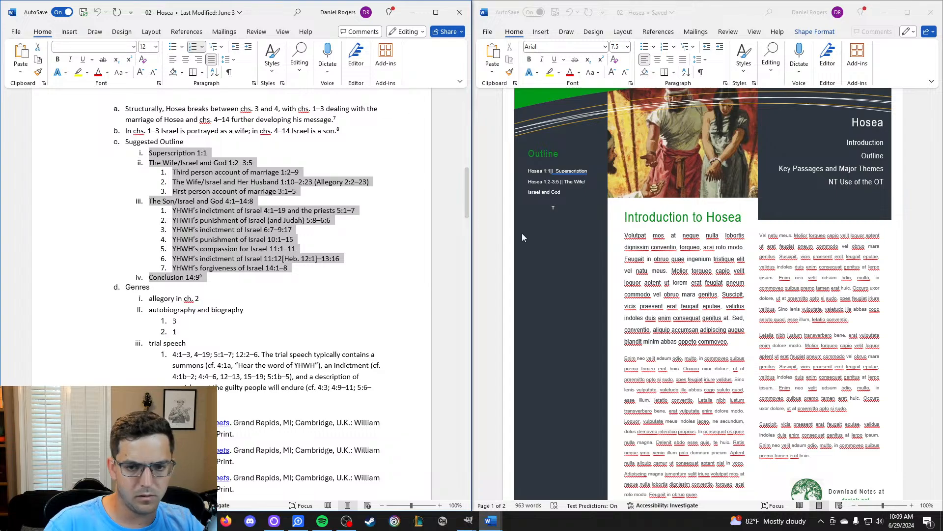
click(247, 268)
drag(203, 277, 147, 153)
click(554, 208)
drag(574, 194, 527, 172)
key(ctrl+v)
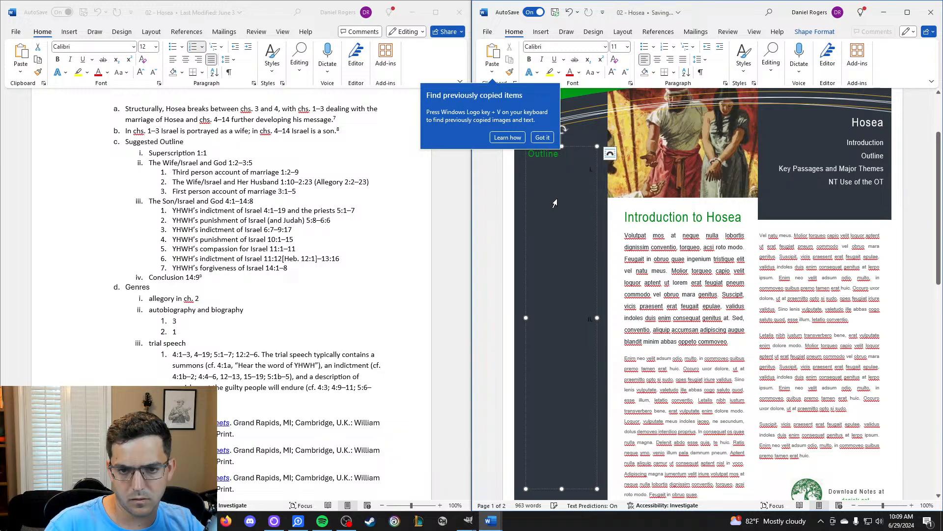
right_click(558, 188)
click(636, 265)
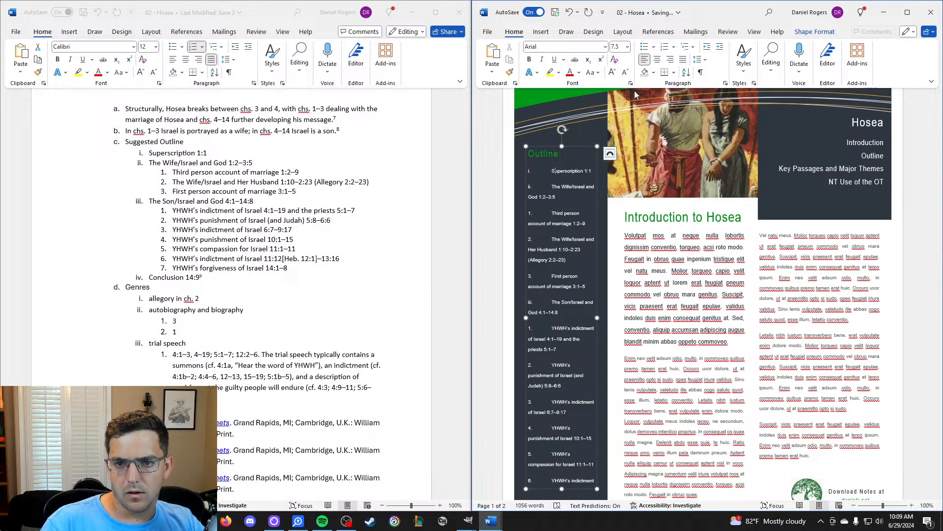
Remove the numbering and tab spacing from the first four outline entries, Superscription through The Wife/Israel and Her Husband.
key(BackSpace)
key(BackSpace)
key(BackSpace)
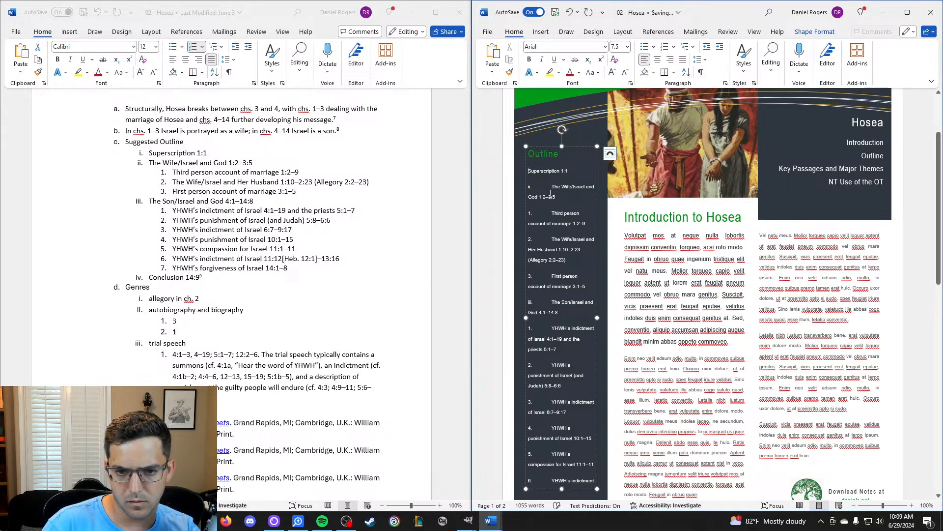
click(552, 188)
key(BackSpace)
key(BackSpace)
key(BackSpace)
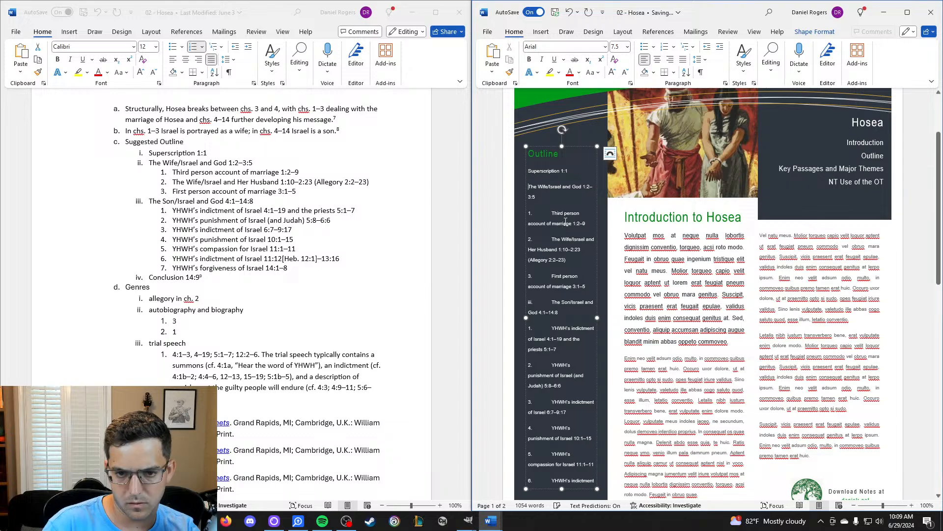
key(BackSpace)
key(BackSpace)
key(BackSpace)
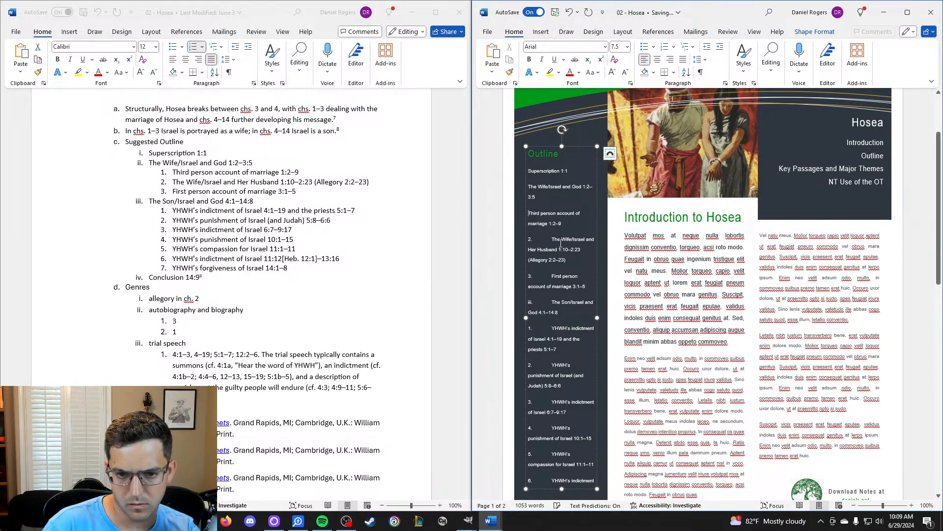
drag(552, 241, 534, 239)
key(BackSpace)
Remove the numbering and tab spacing from the outline entries from "First person account of marriage" through "YHWH's forgiveness of Israel".
scroll(562, 240, down, 2)
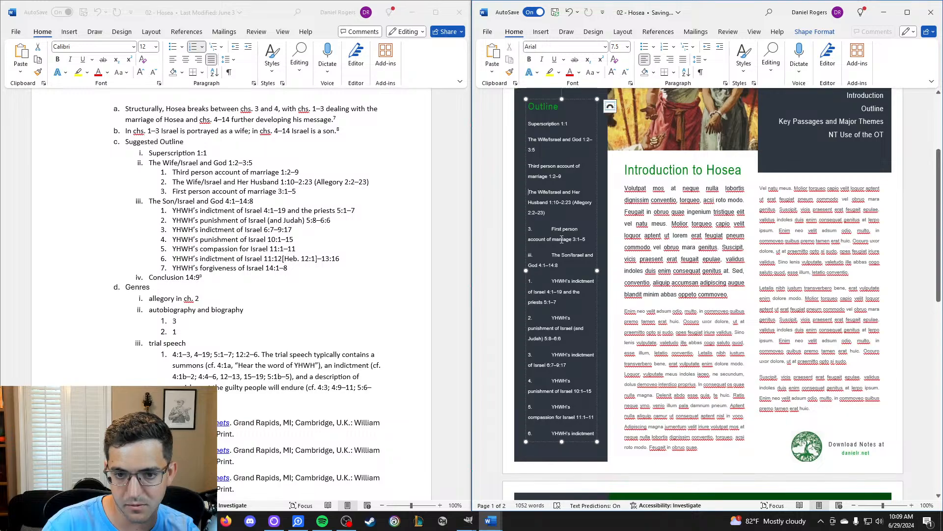
drag(552, 230, 520, 339)
key(BackSpace)
scroll(528, 229, down, 1)
key(BackSpace)
key(BackSpace)
scroll(522, 257, down, 1)
key(BackSpace)
scroll(525, 260, down, 1)
key(BackSpace)
key(BackSpace)
key(BackSpace)
key(BackSpace)
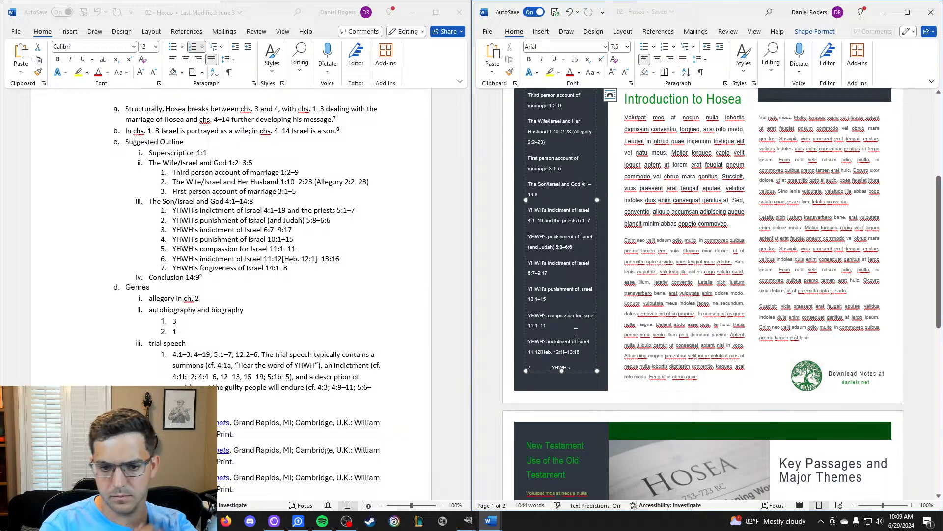
drag(543, 365, 531, 364)
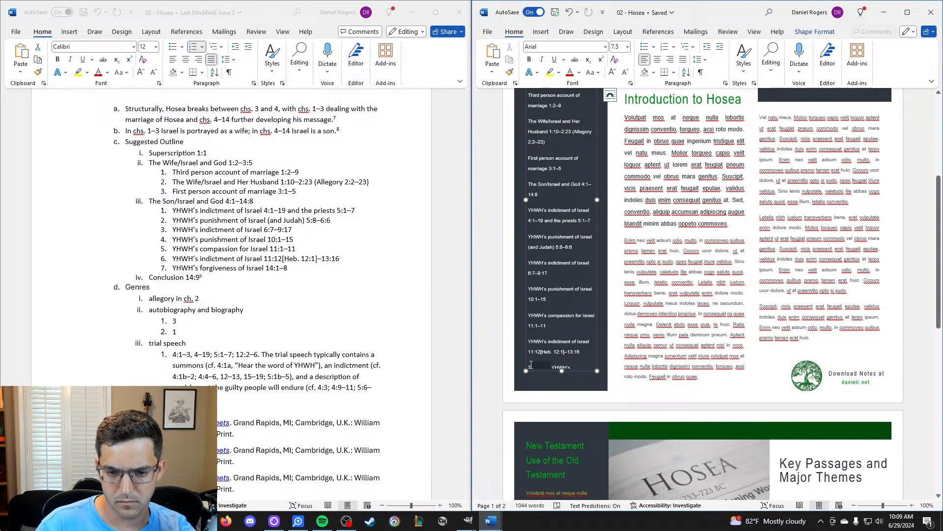
key(BackSpace)
Close the paragraph gaps before the three sub-entries under "The Wife/Israel and God", keeping each on its own line.
scroll(547, 255, up, 5)
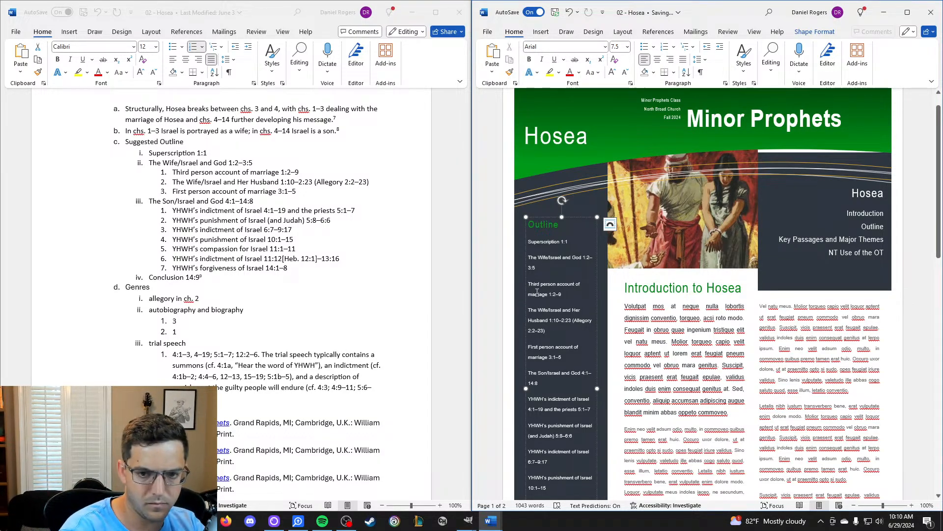
key(BackSpace)
key(Down)
key(Down)
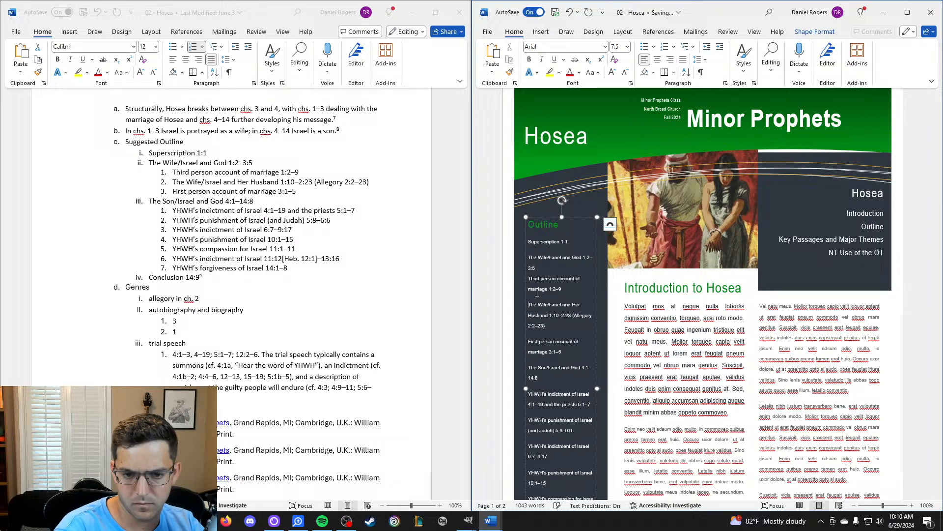
key(BackSpace)
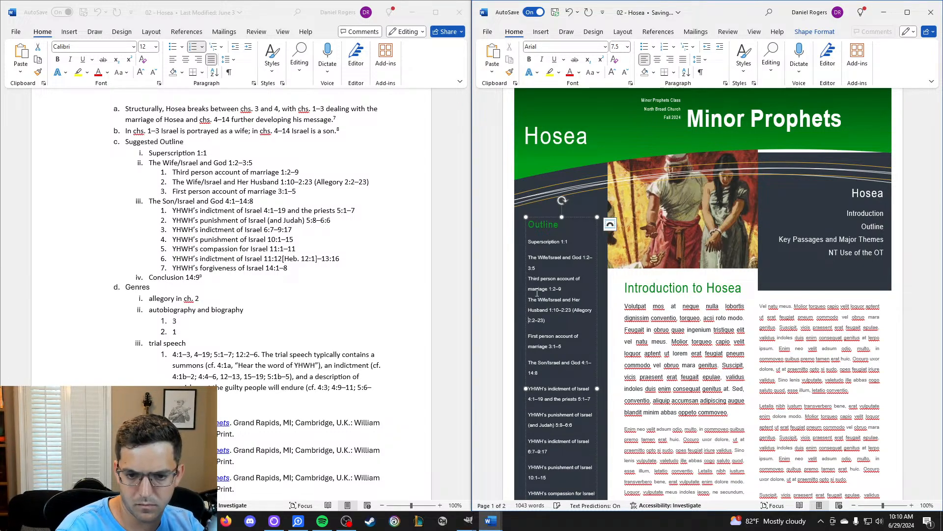
key(Up)
key(BackSpace)
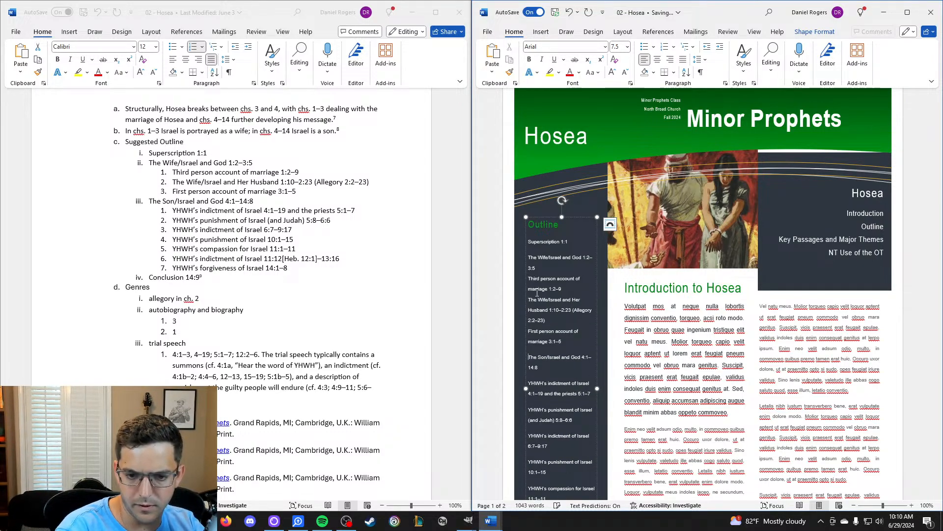
key(BackSpace)
scroll(555, 336, down, 2)
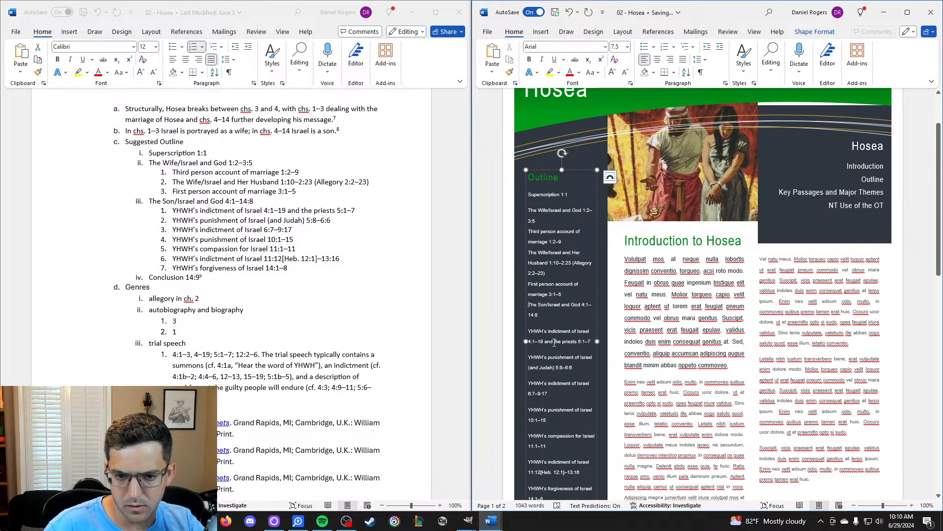
key(BackSpace)
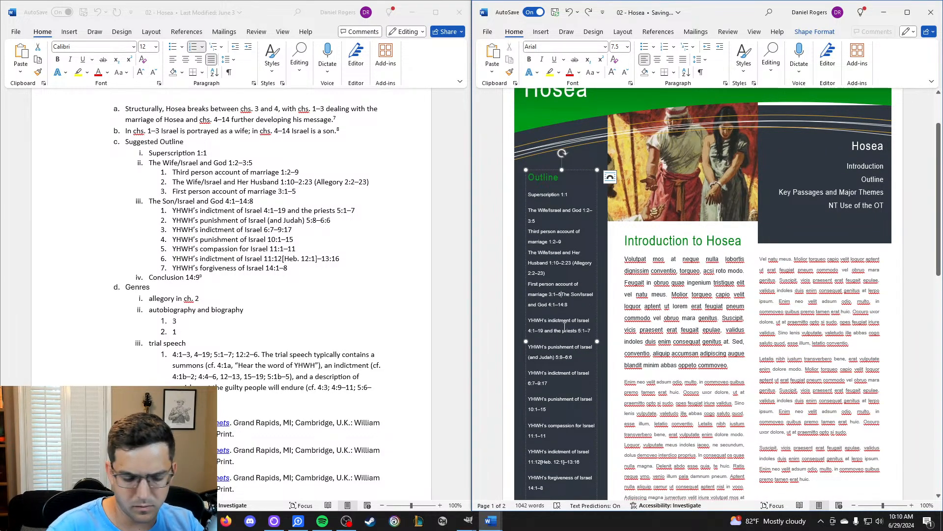
key(ctrl+z)
Replace the paragraph gaps before the first four YHWH sub-entries, from 4:1–19 through 10:1–15, with plain line breaks.
click(528, 336)
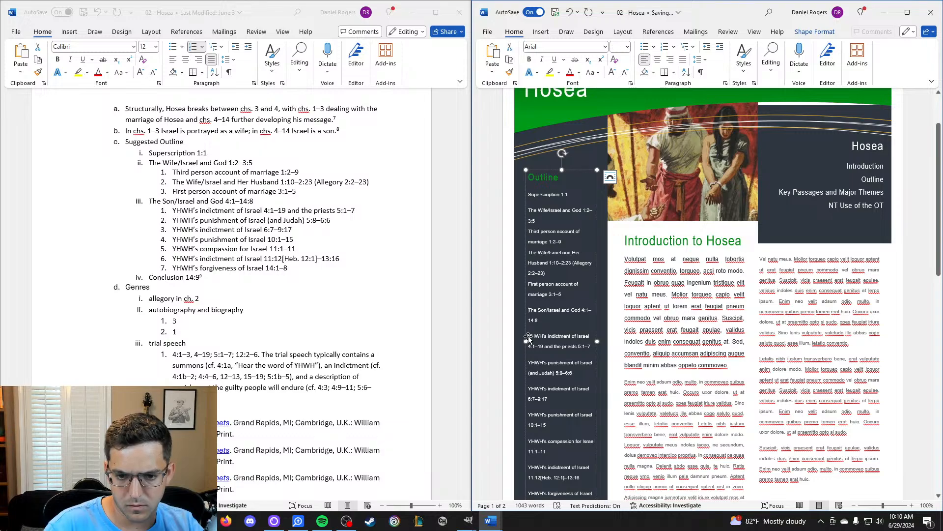
key(BackSpace)
key(Return)
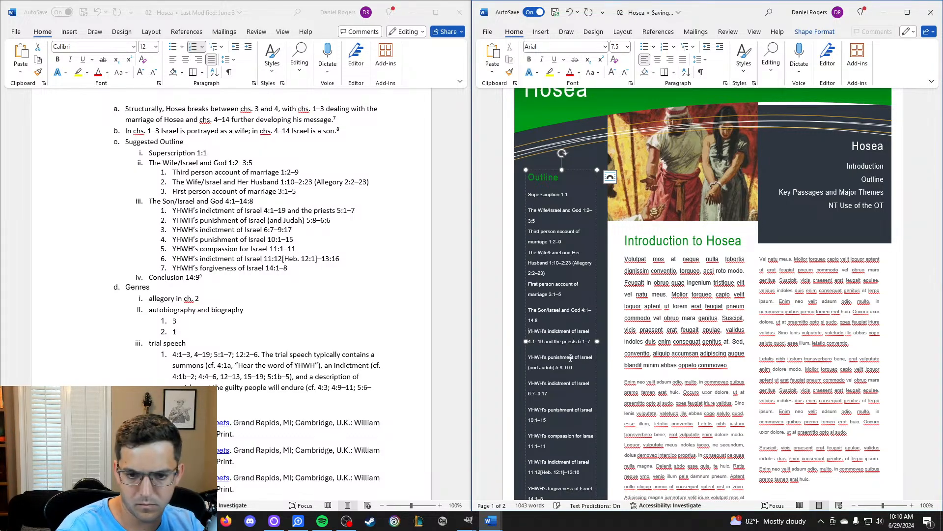
key(BackSpace)
key(Return)
scroll(571, 359, down, 2)
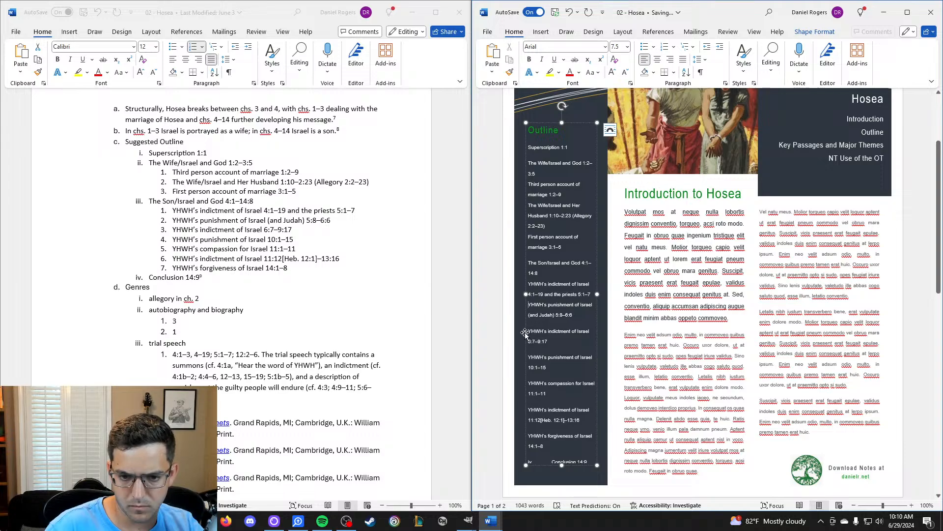
key(BackSpace)
key(Return)
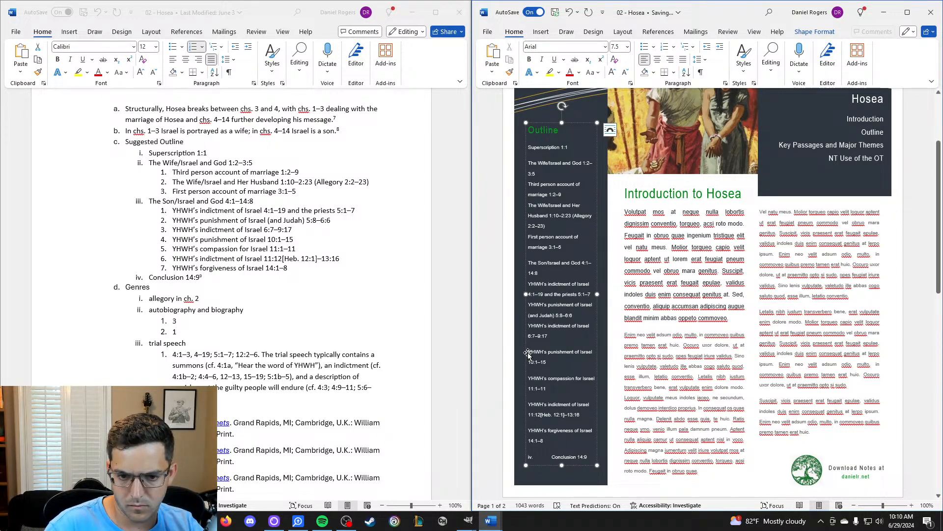
key(BackSpace)
key(Return)
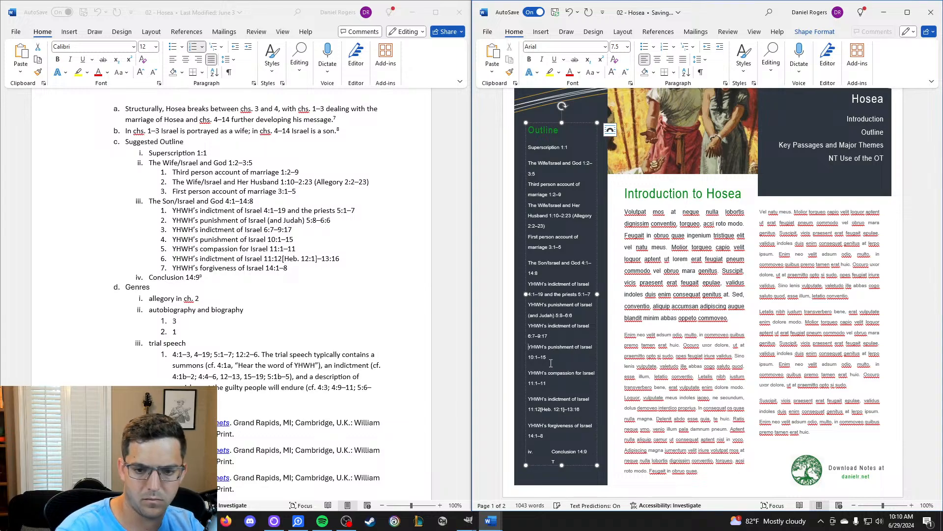
Close the paragraph gaps before the last three YHWH sub-entries, from compassion 11:1–11 through forgiveness 14:1–8, keeping separate lines.
drag(883, 505, 888, 506)
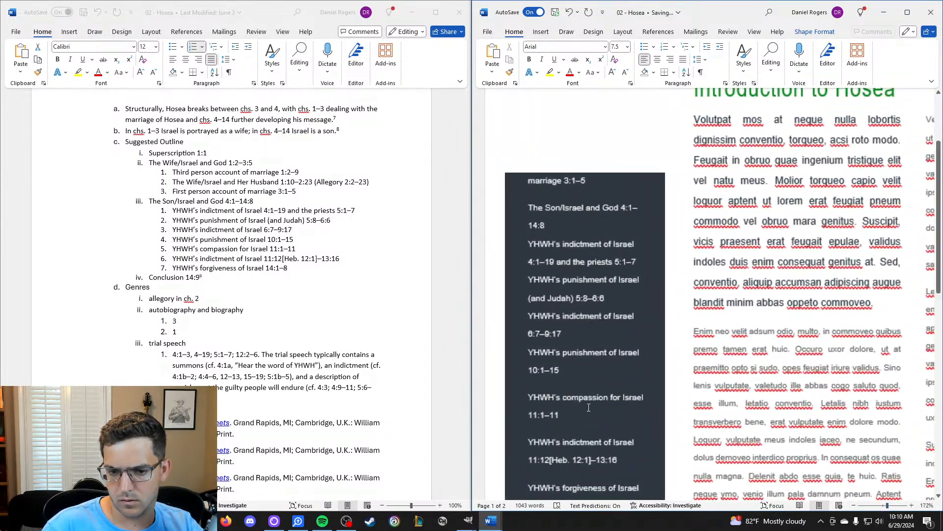
scroll(600, 406, down, 1)
click(527, 358)
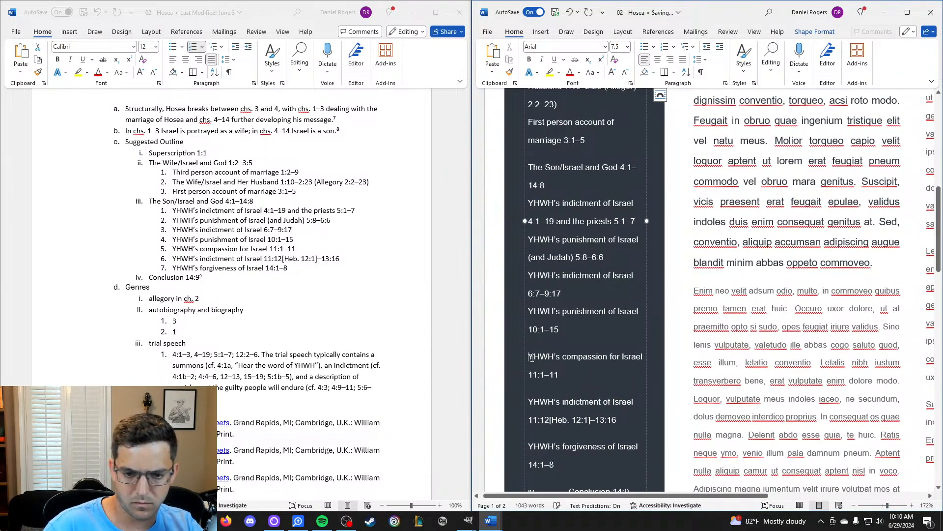
key(BackSpace)
key(BackSpace)
key(Return)
scroll(532, 358, down, 2)
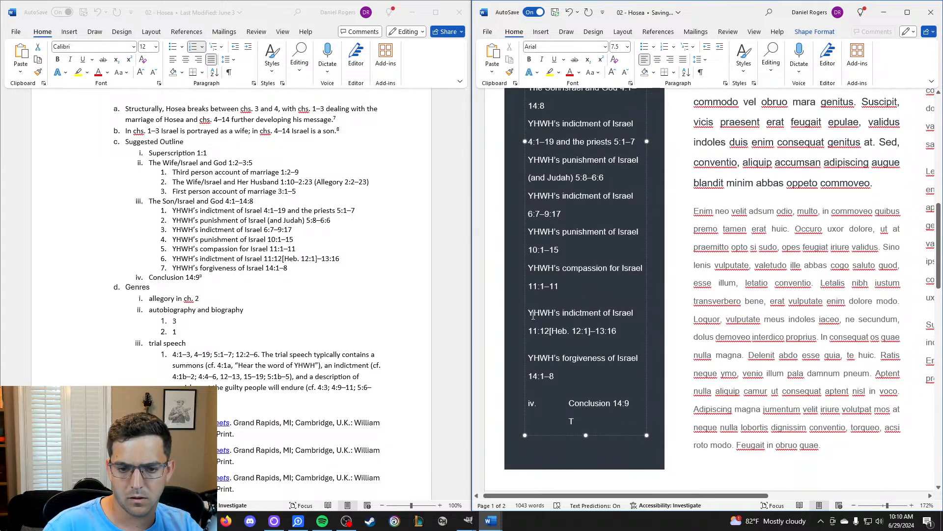
click(529, 313)
key(BackSpace)
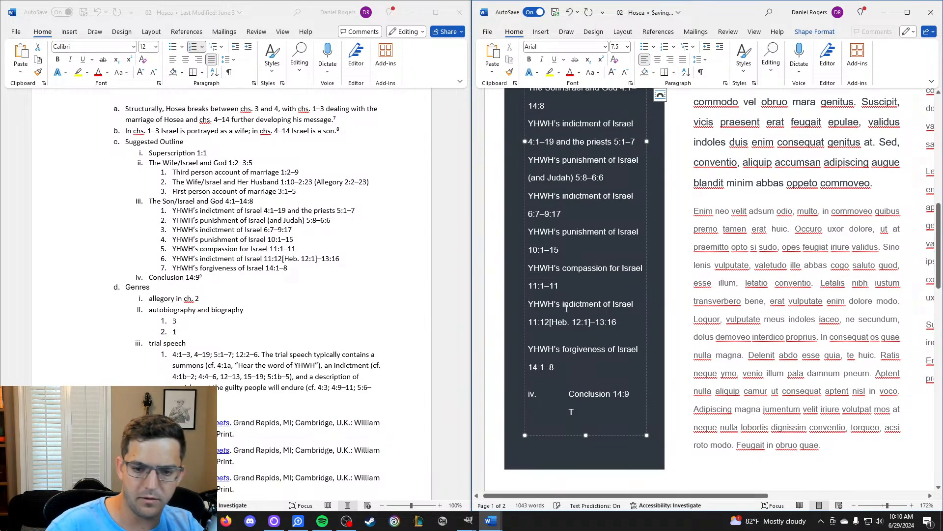
click(528, 349)
key(BackSpace)
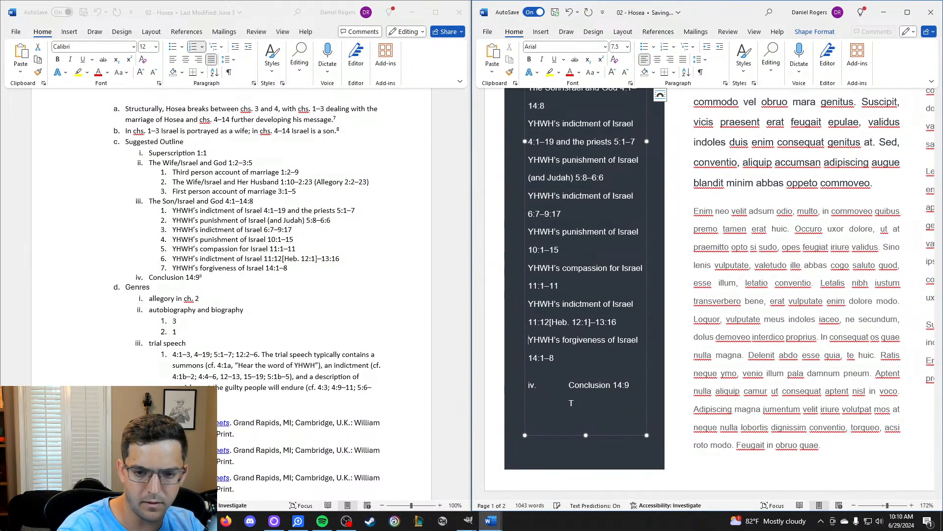
Remove the "iv." numbering and tab spacing from "Conclusion 14:9" and delete the stray "T" below it.
click(569, 385)
key(BackSpace)
key(BackSpace)
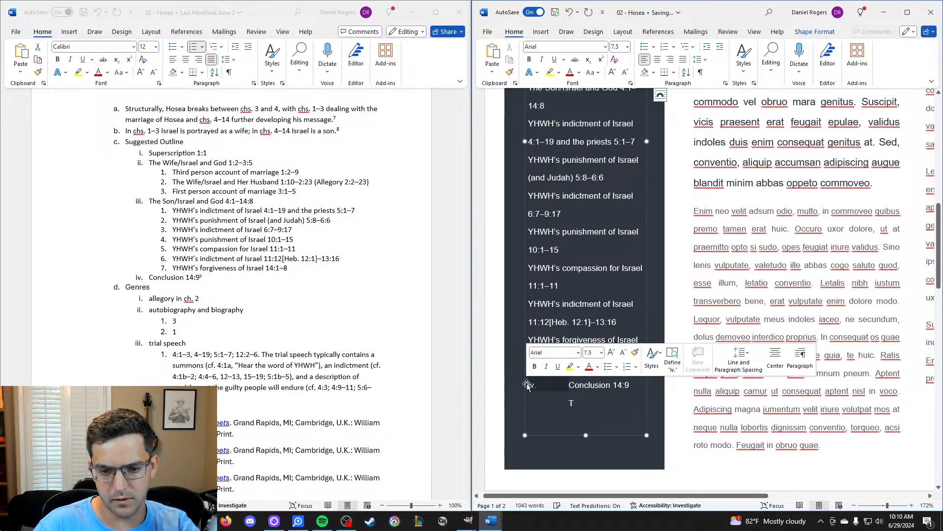
click(615, 386)
key(BackSpace)
key(BackSpace)
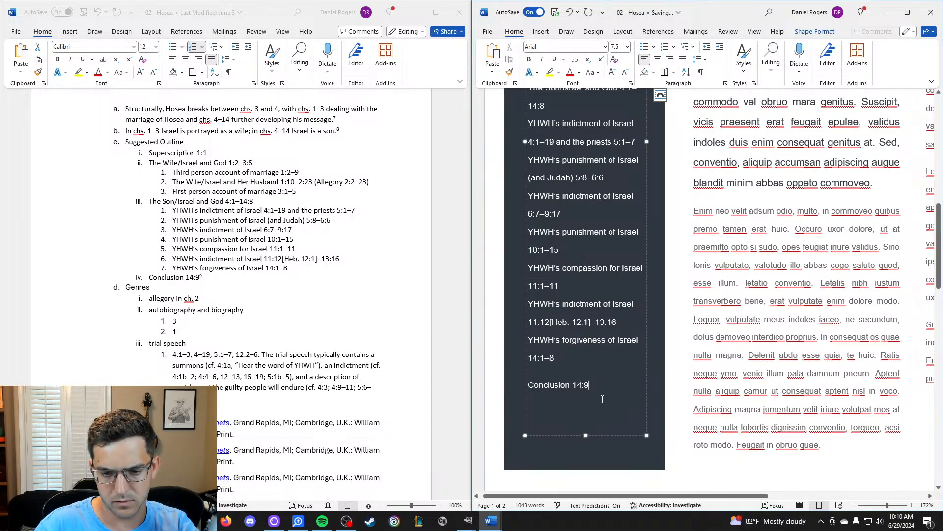
Put "Hosea 1:1 ||" before "Superscription" on the same line and remove the trailing "1:1".
scroll(600, 380, up, 3)
scroll(599, 380, up, 5)
scroll(582, 311, down, 4)
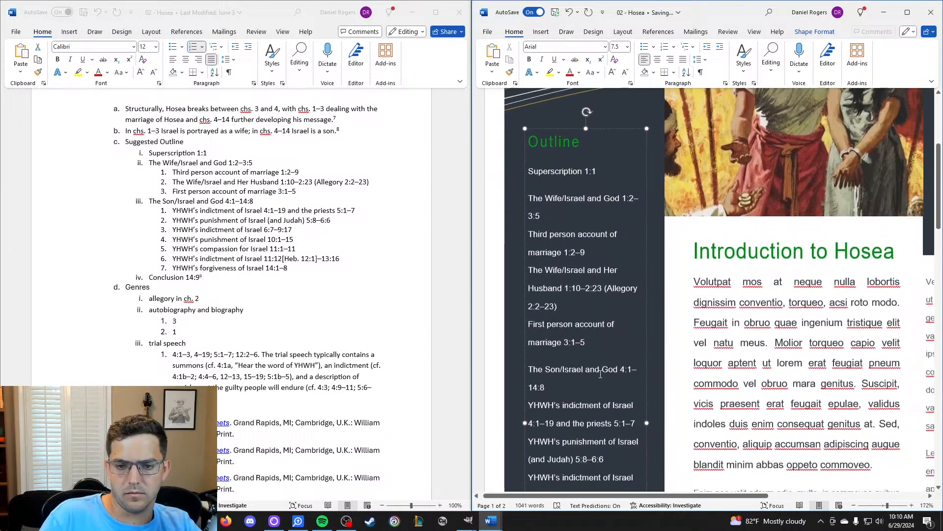
scroll(582, 310, down, 3)
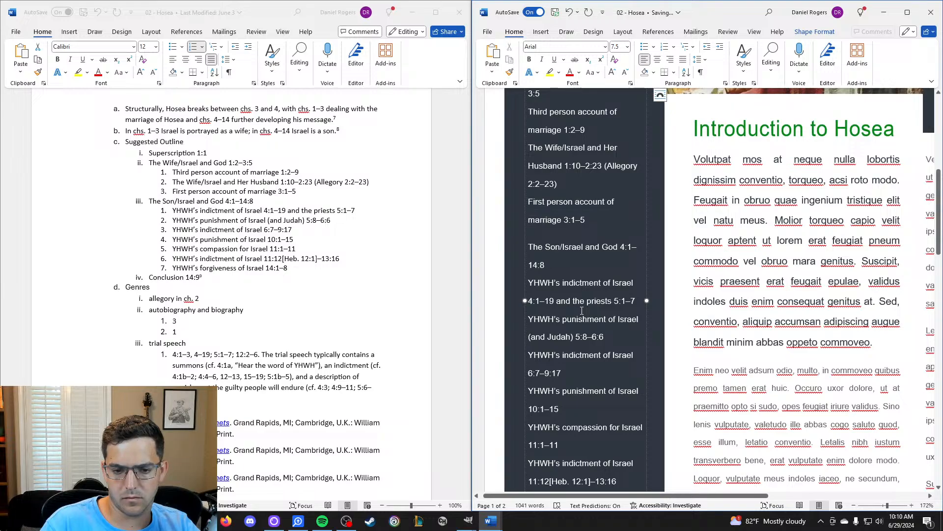
scroll(582, 311, up, 4)
scroll(582, 311, up, 2)
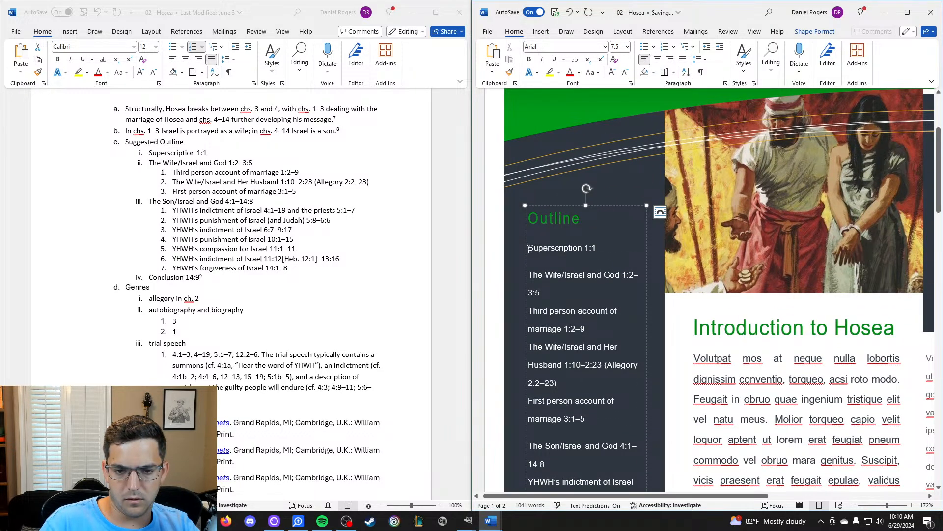
text(Hosea 1:1)
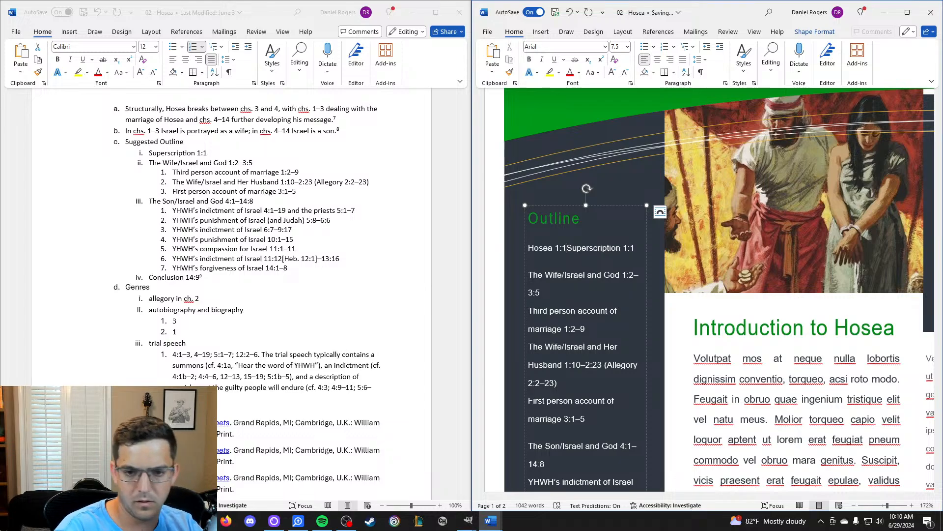
key(Return)
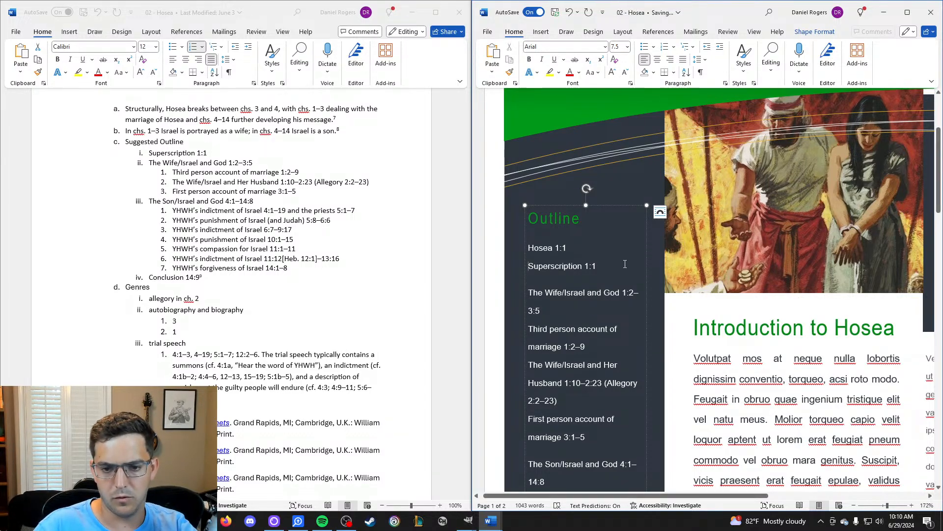
key(BackSpace)
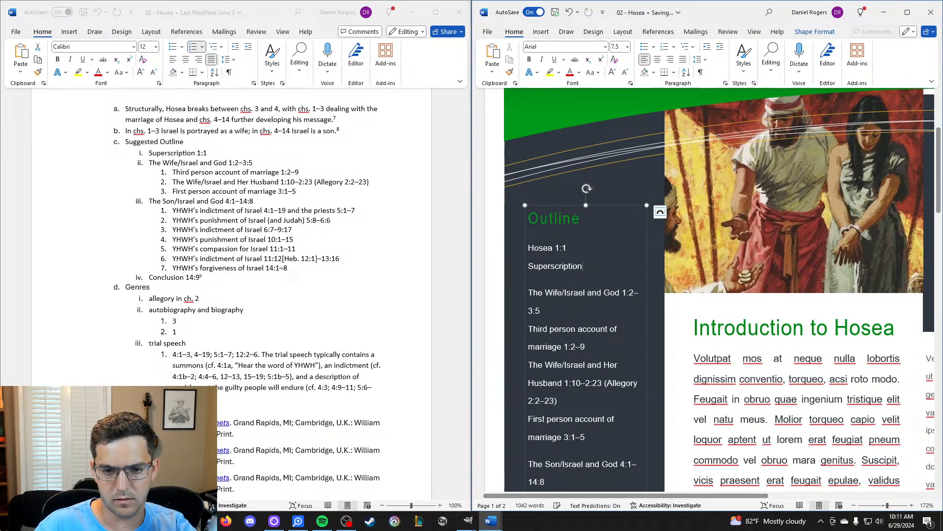
click(529, 266)
key(BackSpace)
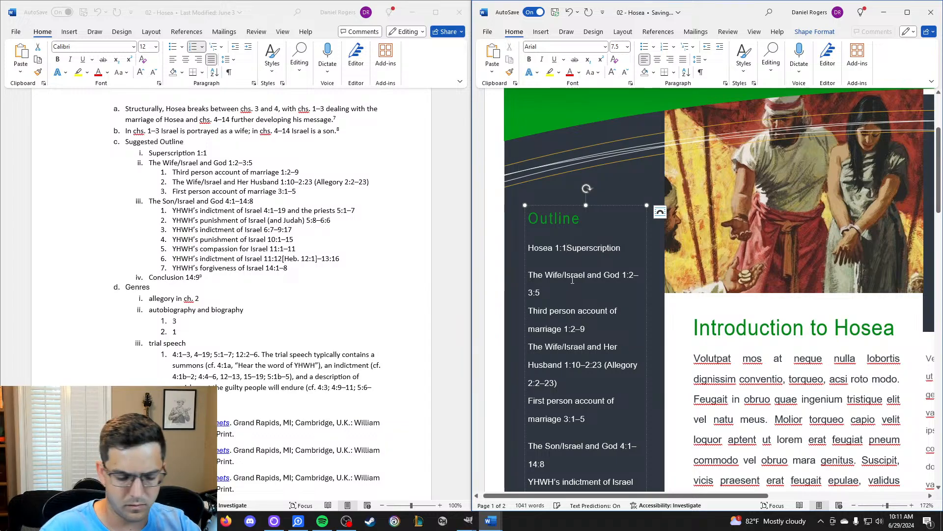
text(}})
key(BackSpace)
key(BackSpace)
key(BackSpace)
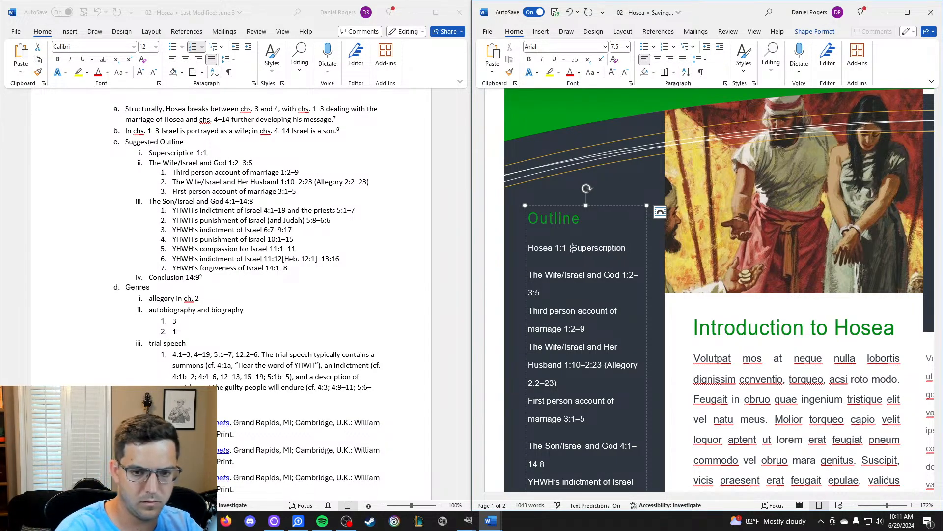
text(||)
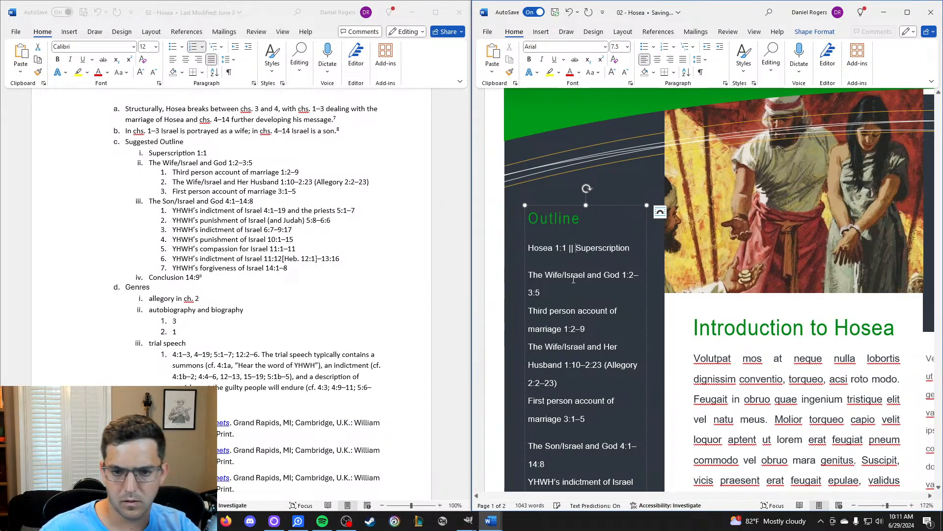
Put "Hosea 1:2-3:5 ||" on its own line above "The Wife/Israel and God" and remove that entry's trailing reference.
click(526, 276)
text(Hosea )
text(1:2-3:)
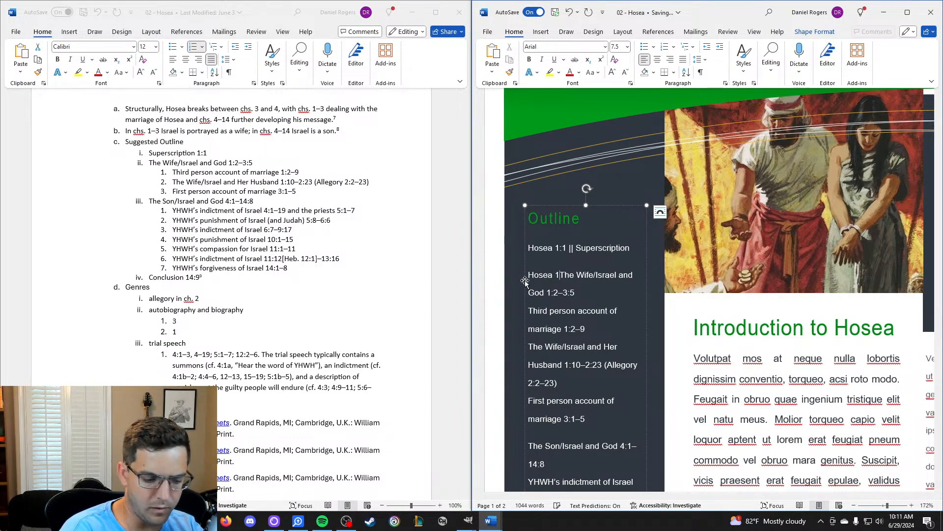
text(5)
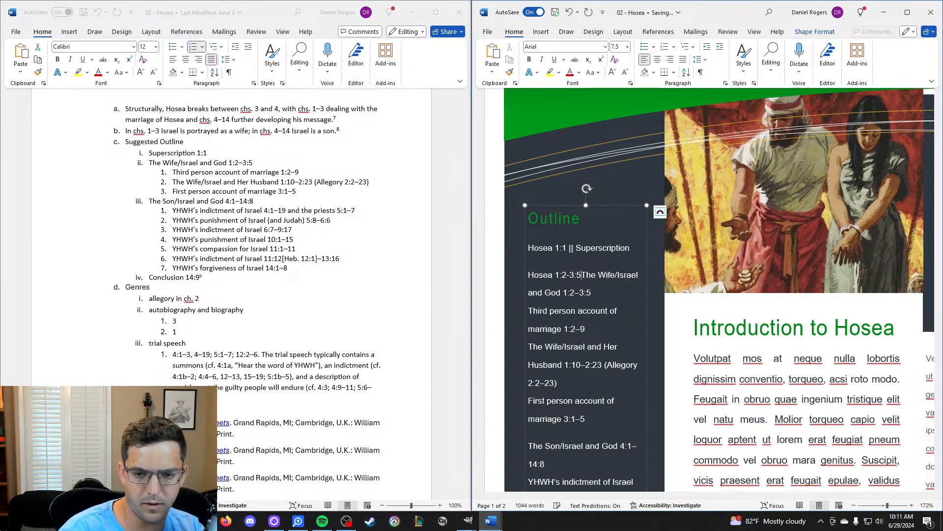
text( ||)
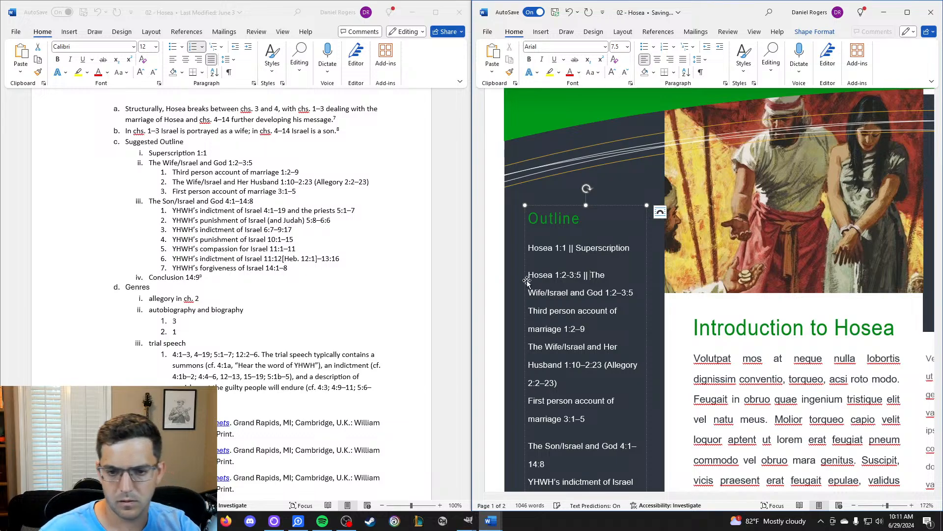
scroll(610, 290, down, 1)
drag(634, 253, 608, 255)
key(BackSpace)
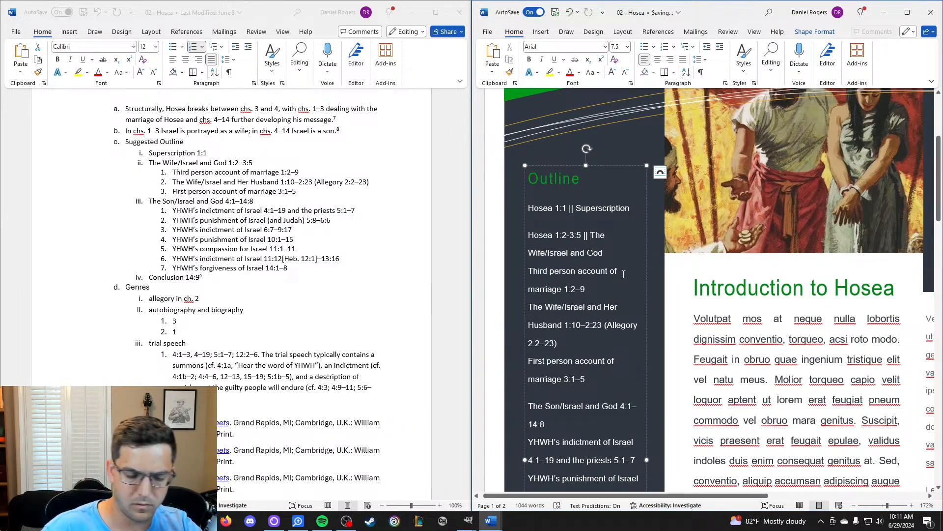
key(Return)
scroll(614, 261, down, 1)
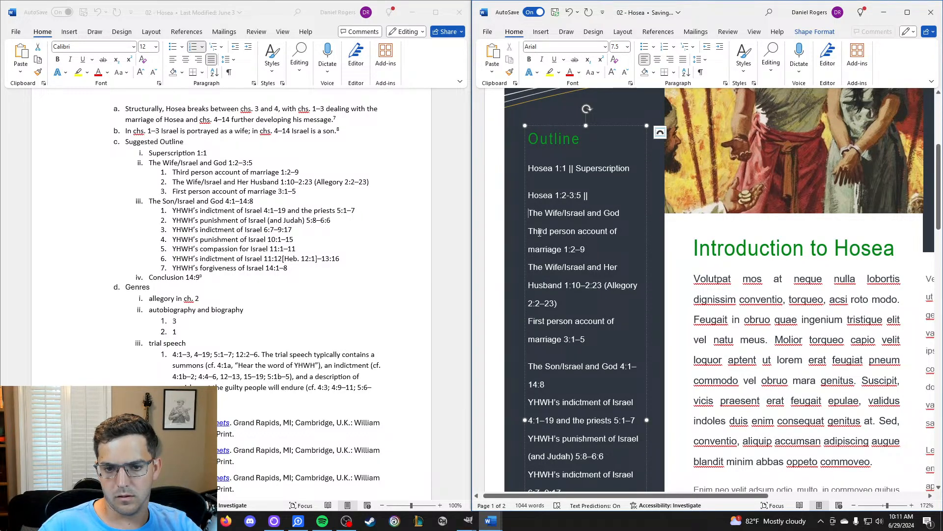
Separate "Third person account of marriage" from "The Wife/Israel and God" as its own paragraph with an indented first line.
key(Tab)
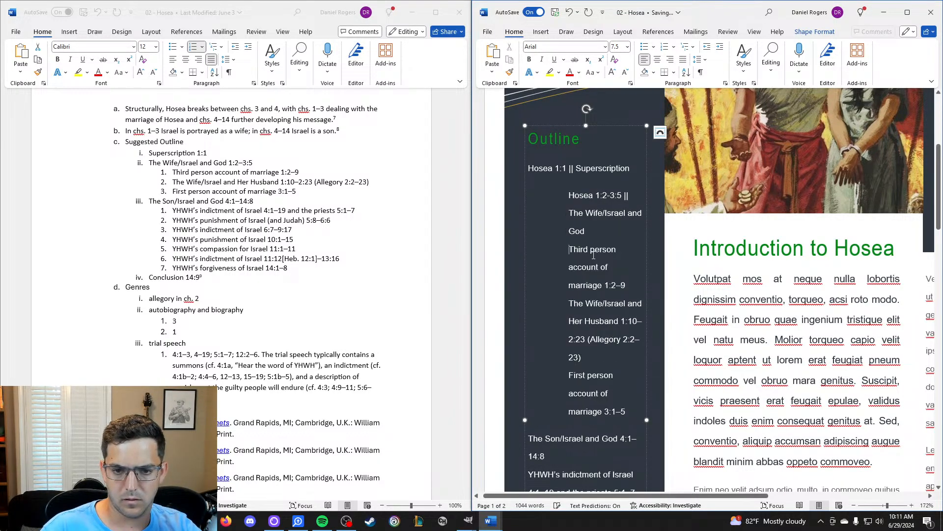
key(ctrl+z)
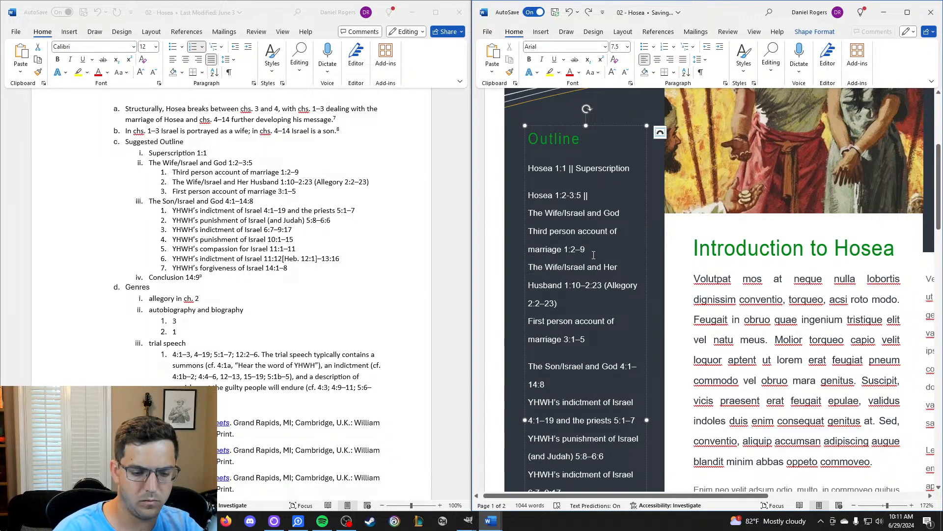
key(BackSpace)
key(Return)
key(Tab)
Insert the reference "Hosea 1:2-9 ||" directly before "Third person account of marriage".
text(Hosea 2:1)
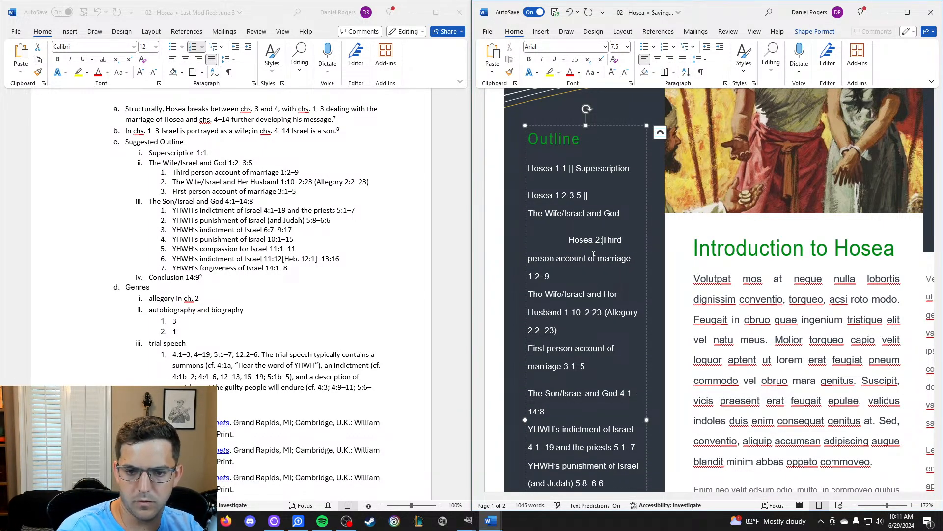
key(BackSpace)
key(BackSpace)
key(BackSpace)
text(1:2-)
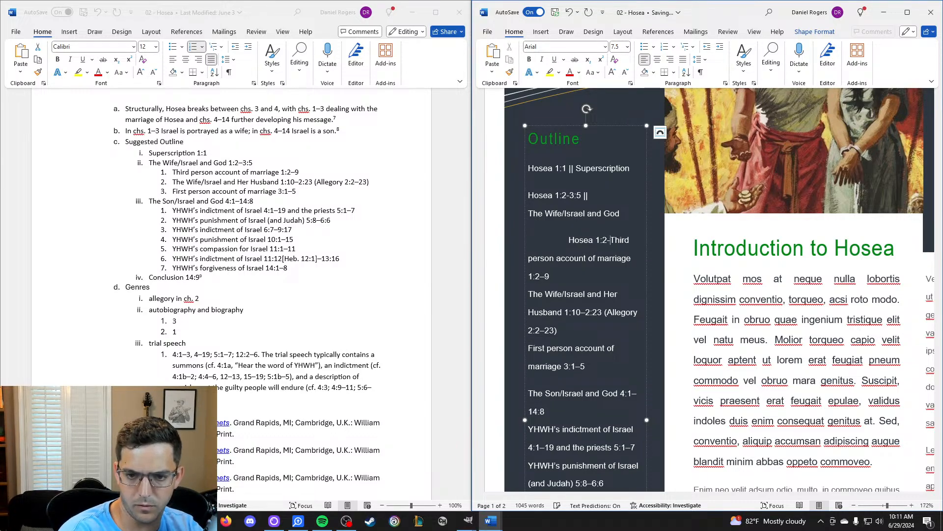
text(9 )
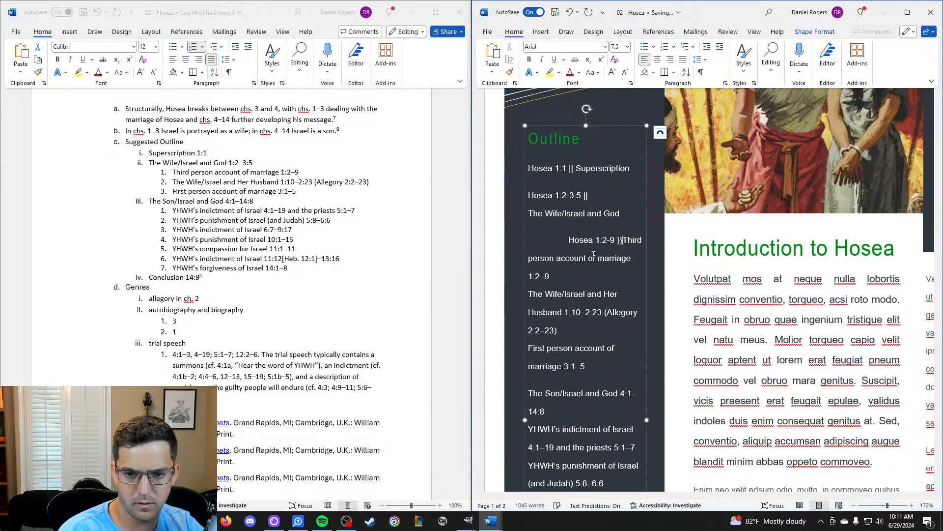
text(||)
Move "Third person account of marriage" to the line under its reference, indent the sub-entry block, and remove the trailing "1:2–9".
key(shift+Return)
key(Tab)
scroll(608, 216, down, 3)
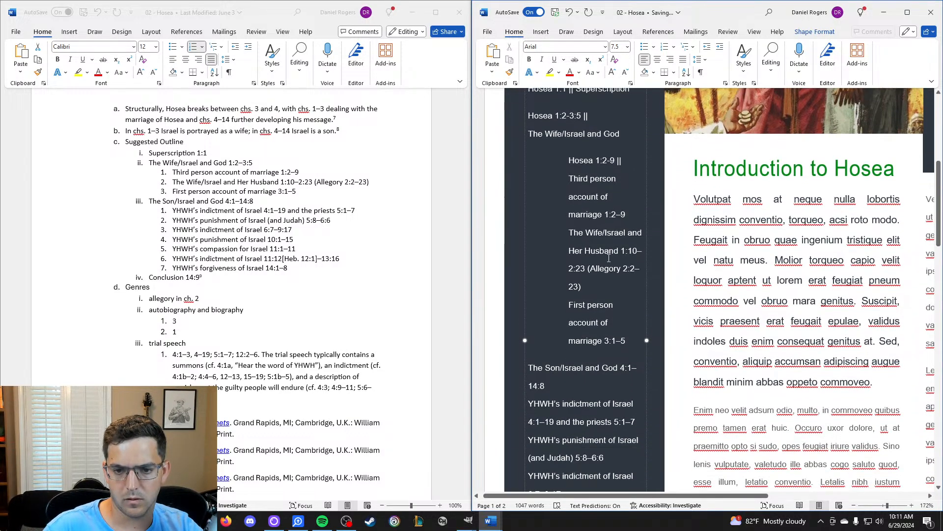
drag(624, 214, 605, 214)
key(BackSpace)
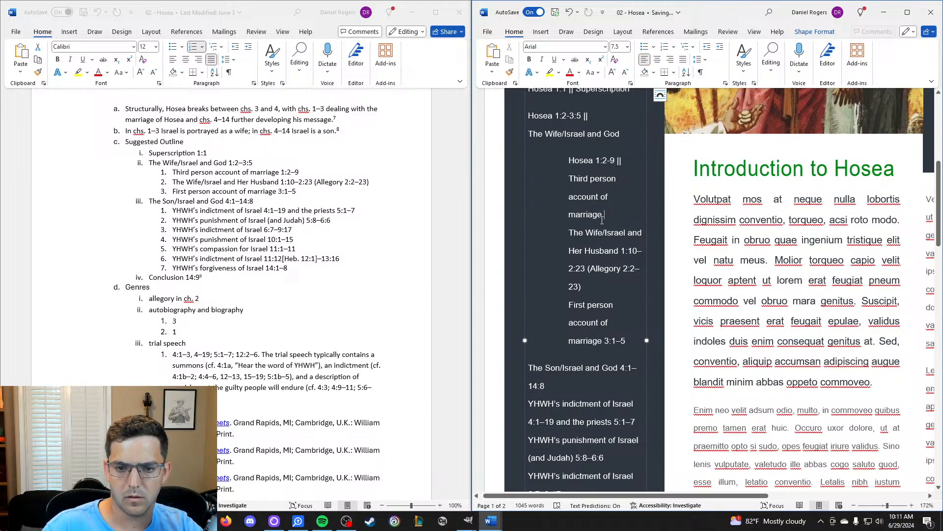
Put "Hosea 1:10-23 ||" on its own line above "The Wife/Israel and Her Husband" and remove that entry's trailing reference and allegory note.
key(Return)
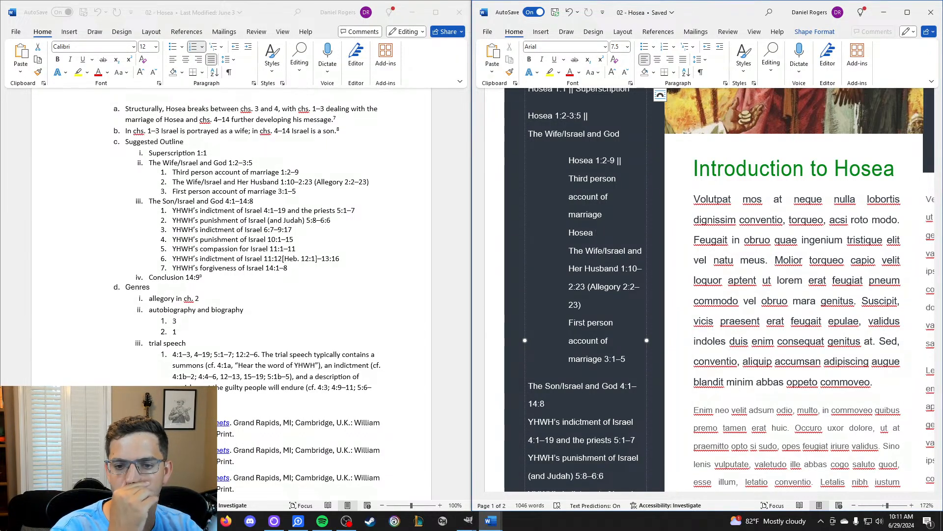
text(1:10-)
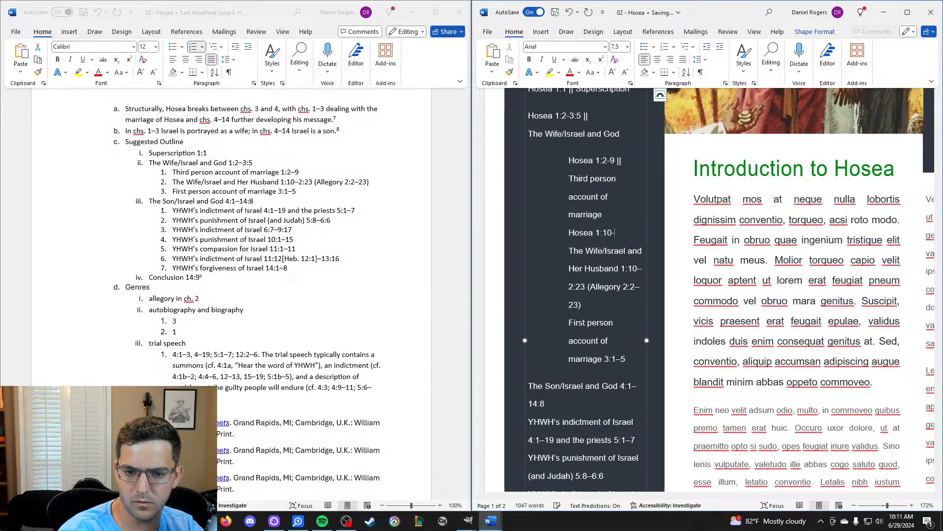
text(23)
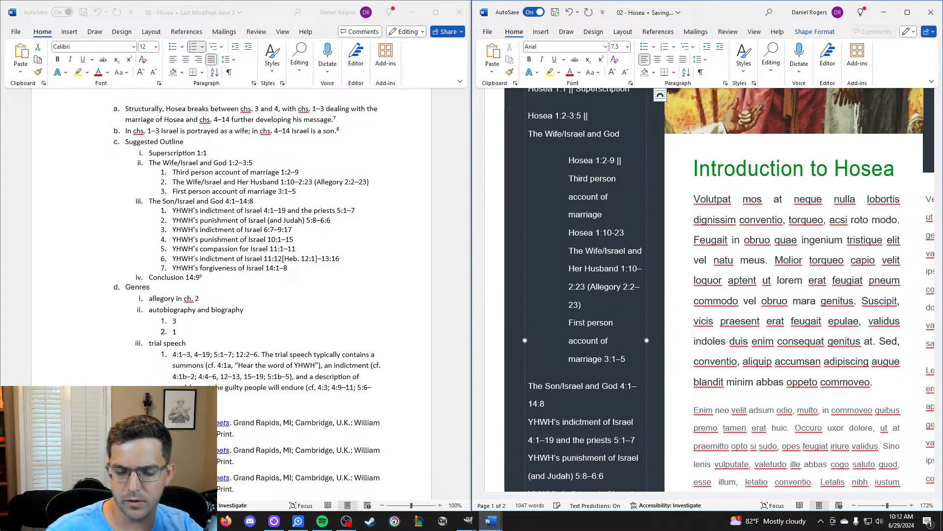
text( ||)
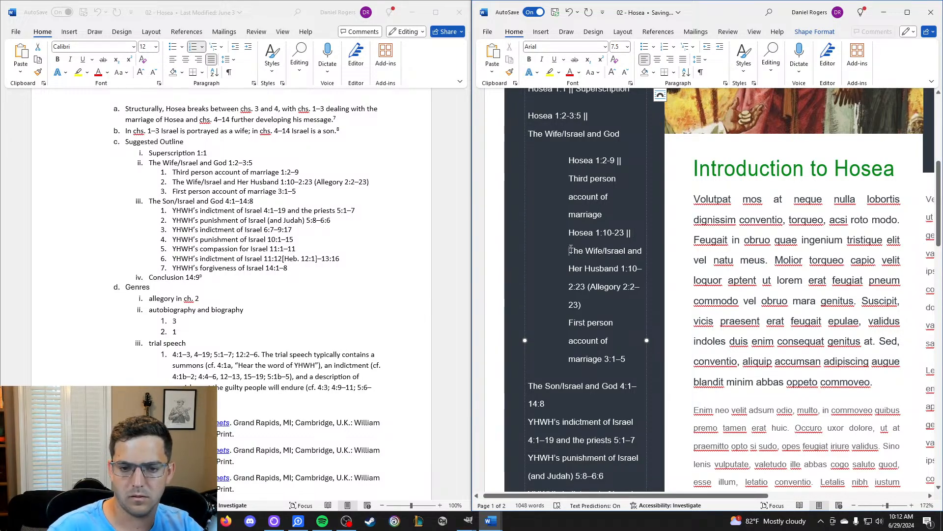
drag(591, 308, 620, 272)
key(BackSpace)
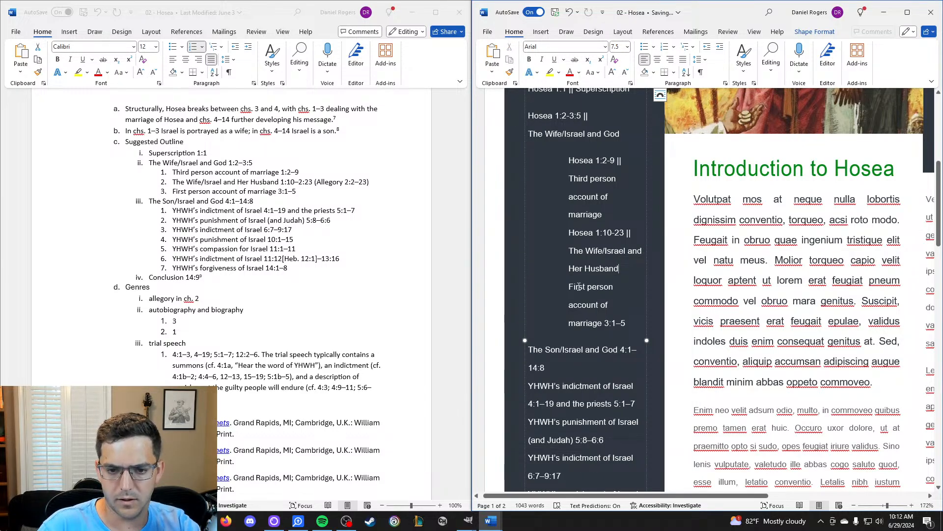
Put "Hosea 3:1-5 ||" on its own line above "First person account of marriage" and remove the trailing "3:1–5".
key(Return)
text(J)
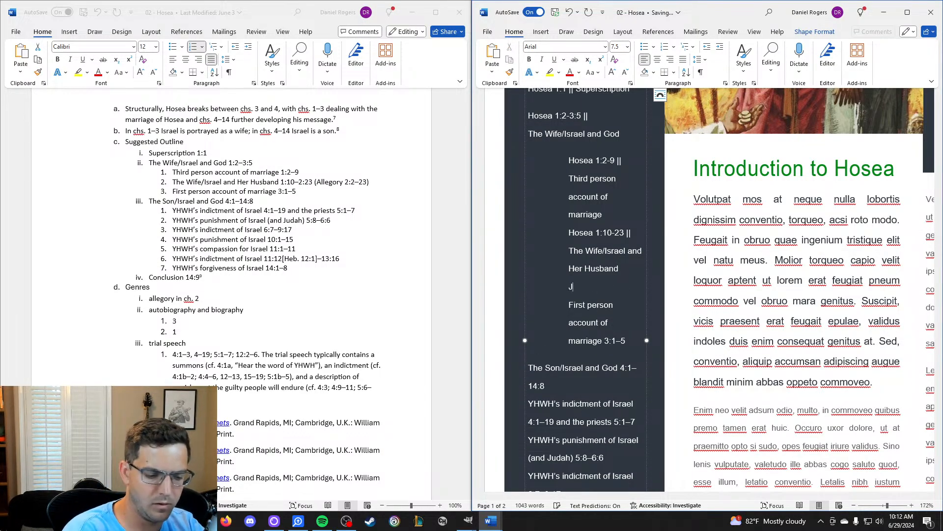
text(H sea )
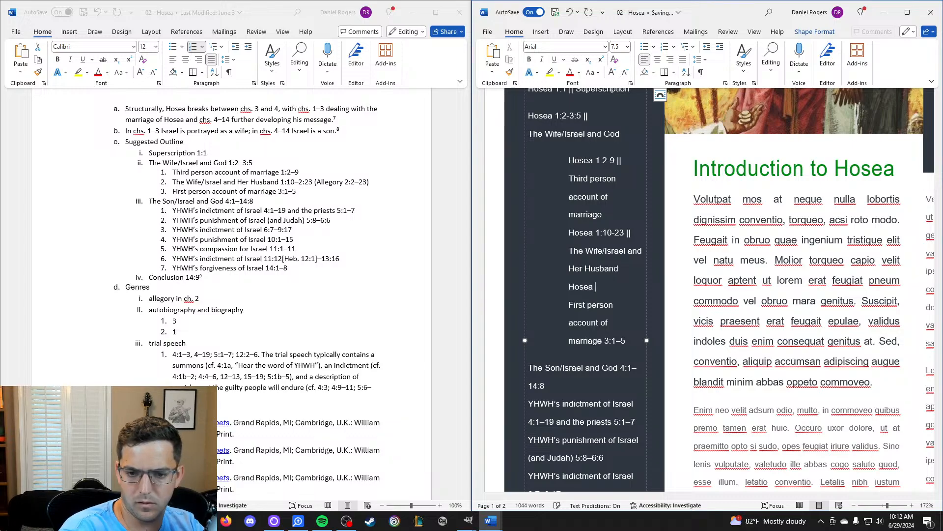
text(3)
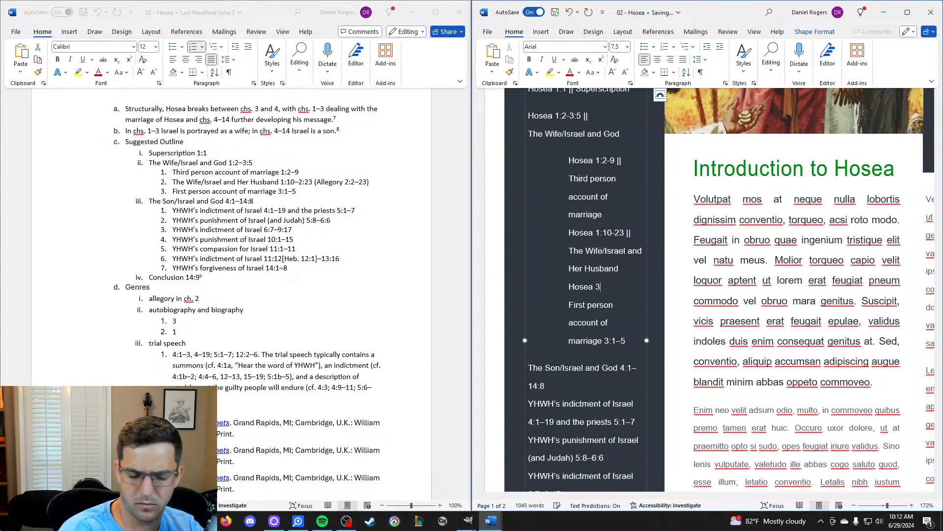
text(:1-5)
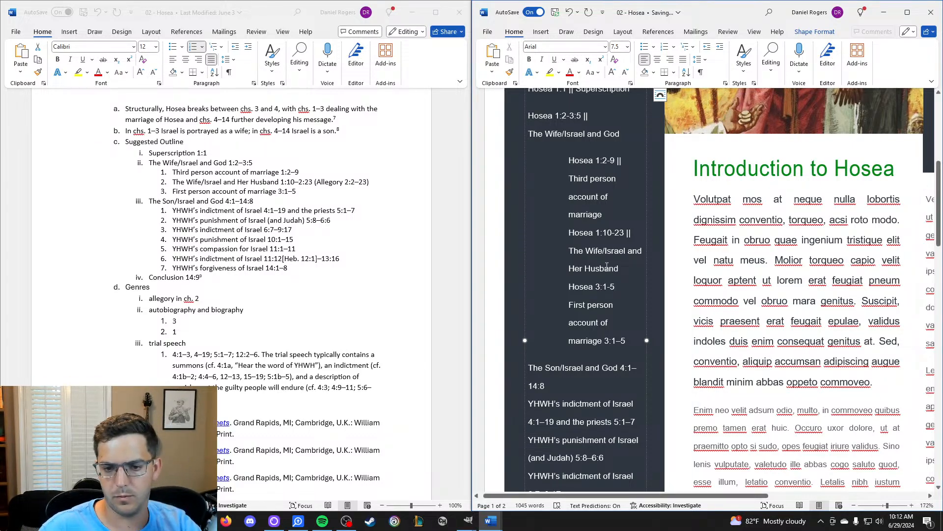
text( ||)
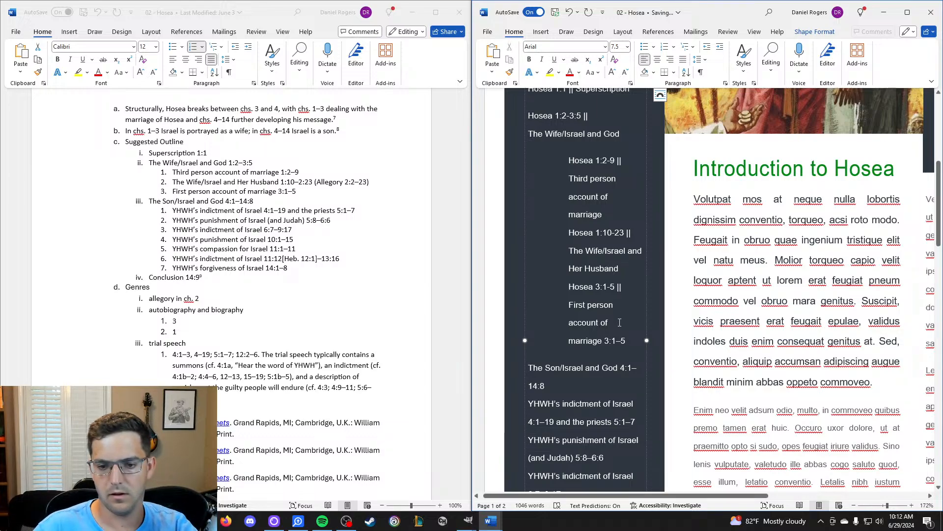
key(BackSpace)
key(BackSpace)
key(BackSpace)
key(BackSpace)
key(BackSpace)
Remove the wide indent from the Wife/Israel sub-entry block and give only "Hosea 1:2-9 ||" a small indent.
scroll(616, 334, up, 2)
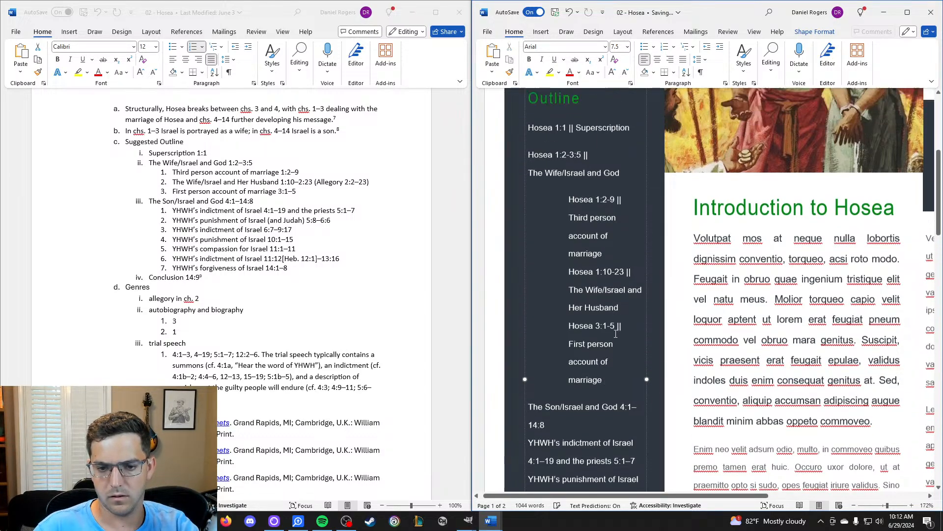
scroll(614, 329, down, 10)
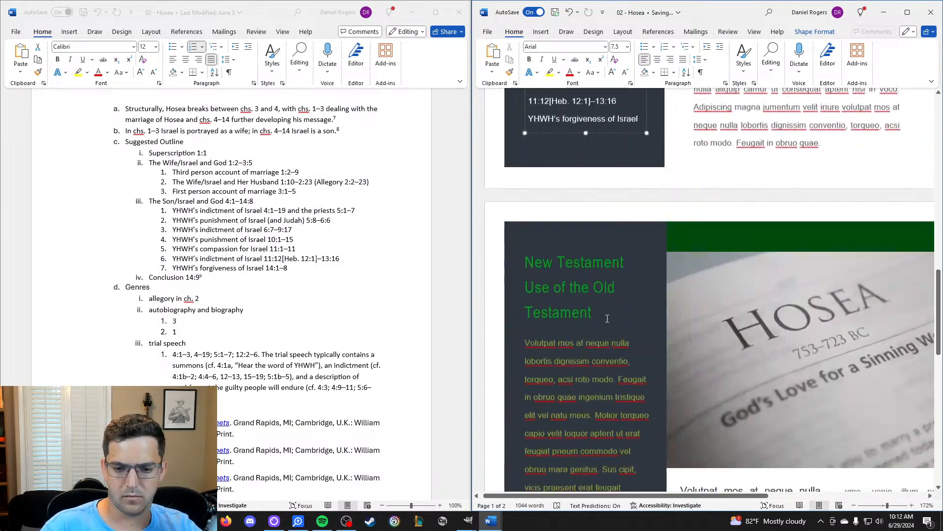
scroll(607, 318, up, 10)
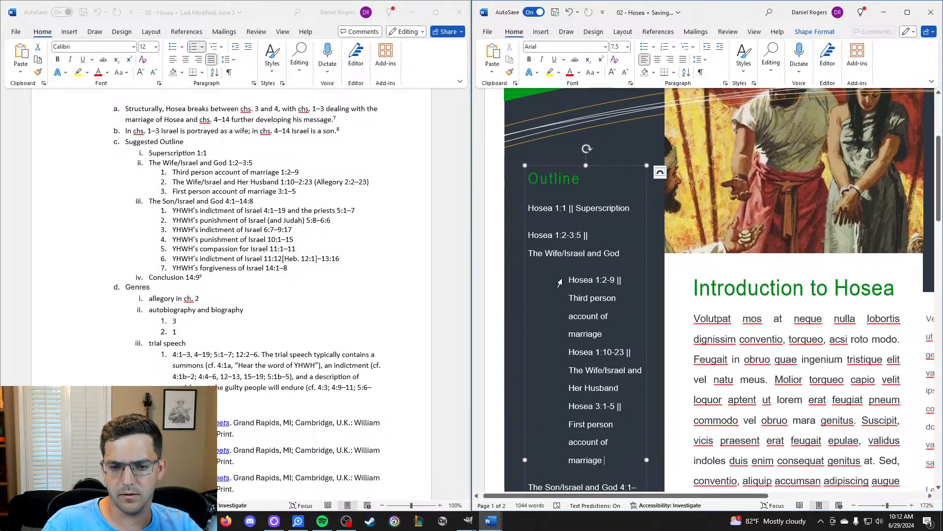
click(558, 283)
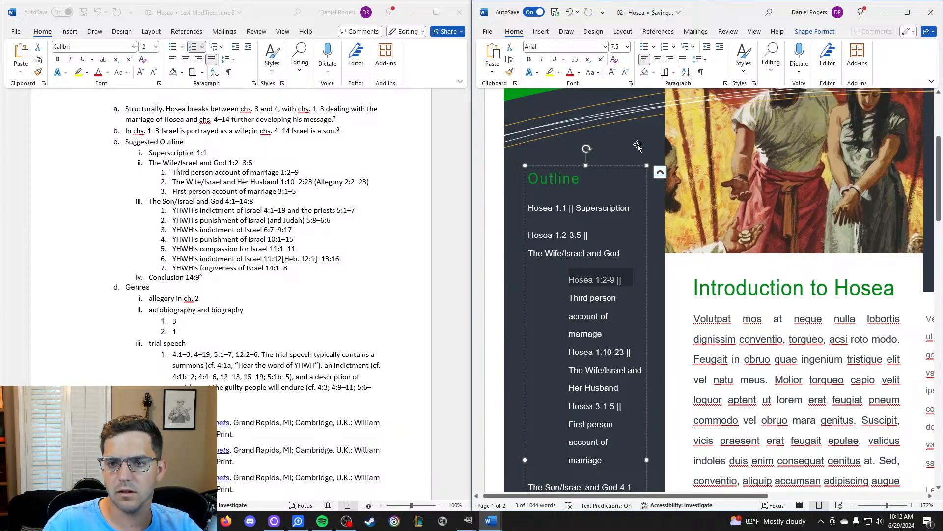
click(569, 280)
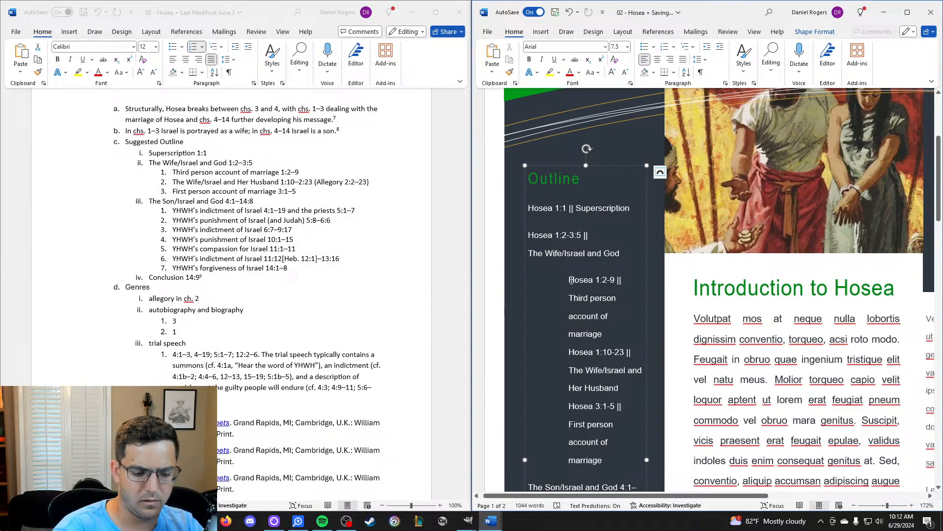
key(BackSpace)
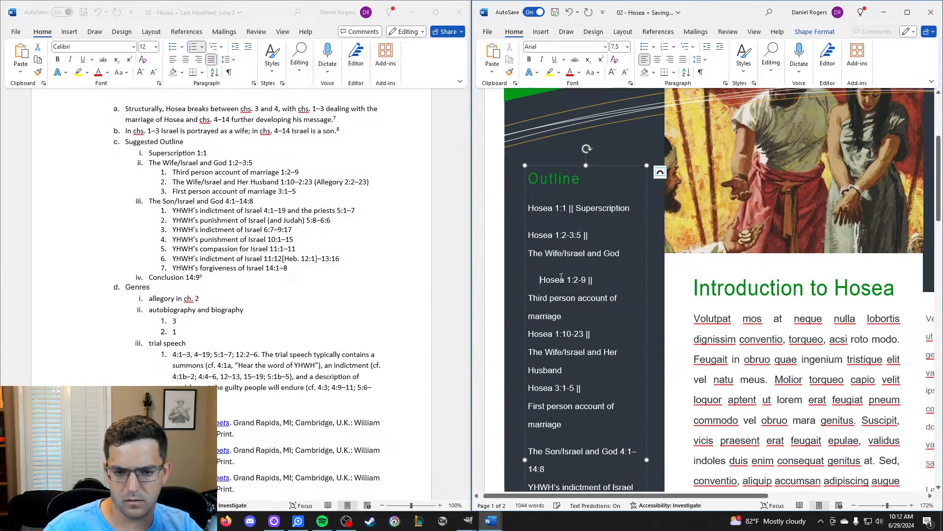
Indent both lines of "Third person account of marriage" to align with "Hosea 1:2-9 ||".
scroll(531, 300, down, 3)
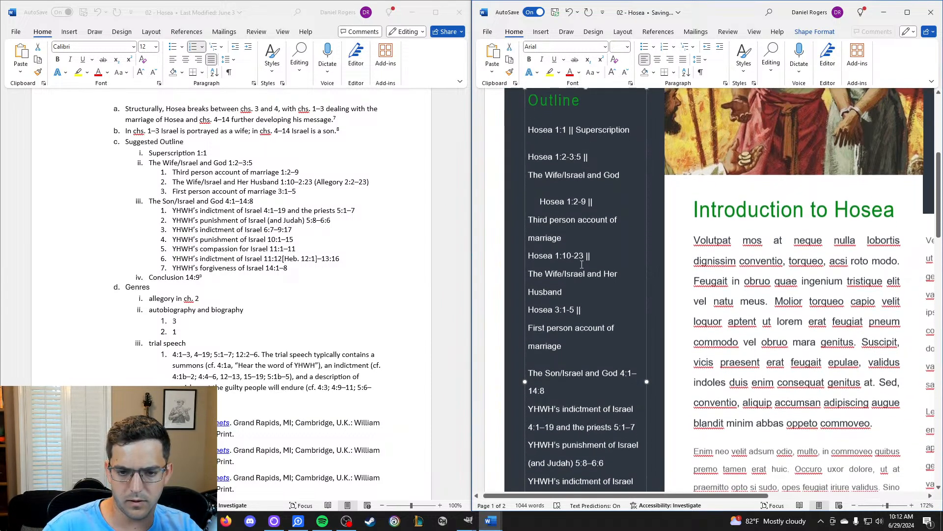
click(533, 219)
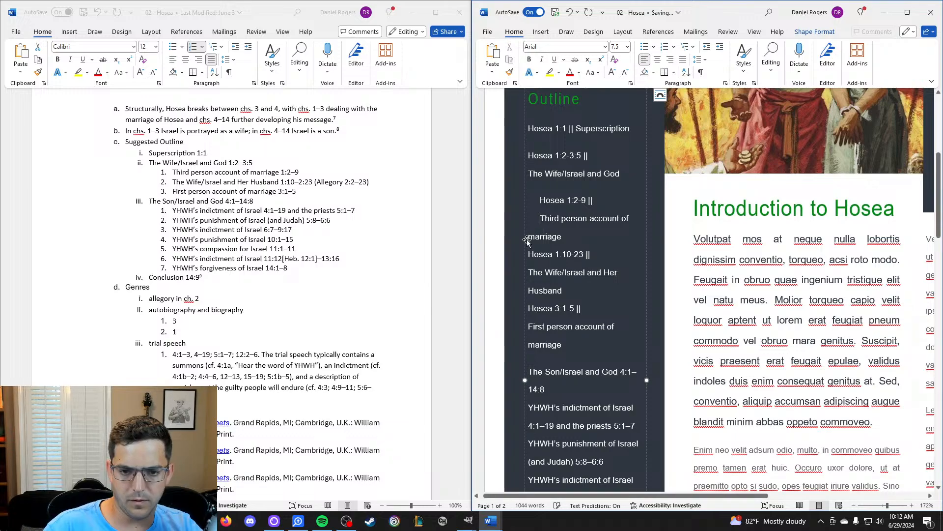
click(530, 238)
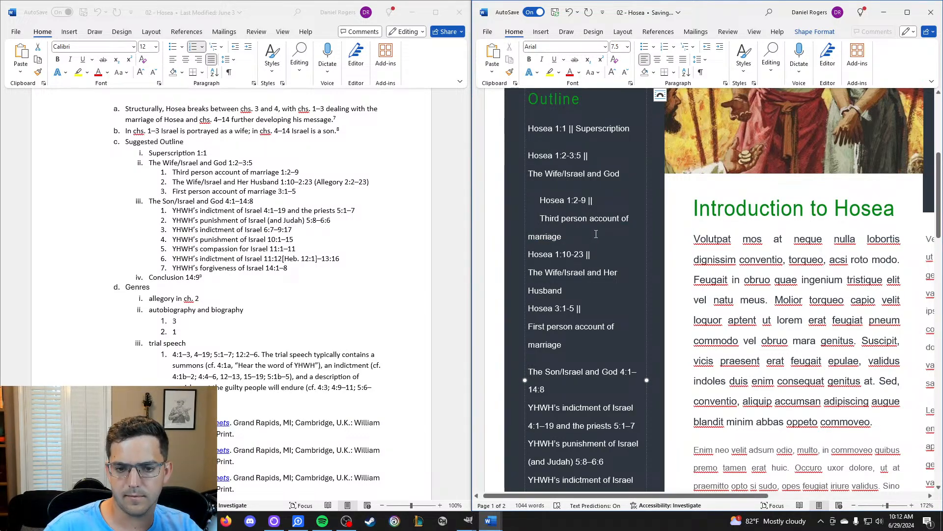
key(BackSpace)
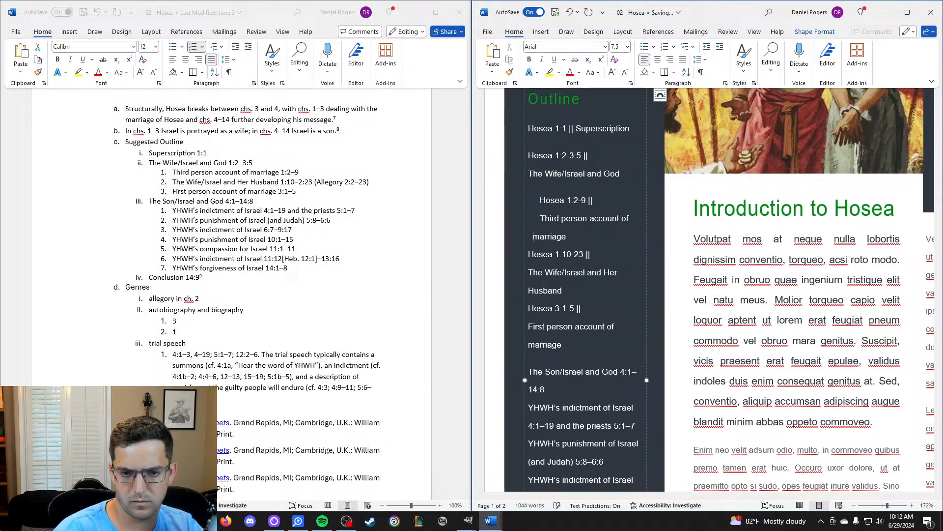
Indent "Hosea 1:10-23 ||" and both lines of "The Wife/Israel and Her Husband" to the same small indent.
scroll(530, 218, down, 1)
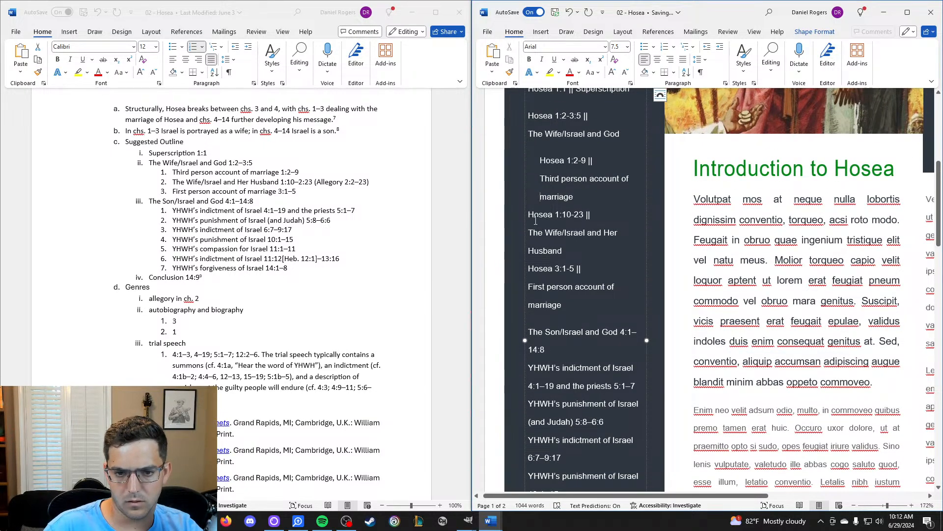
key(Tab)
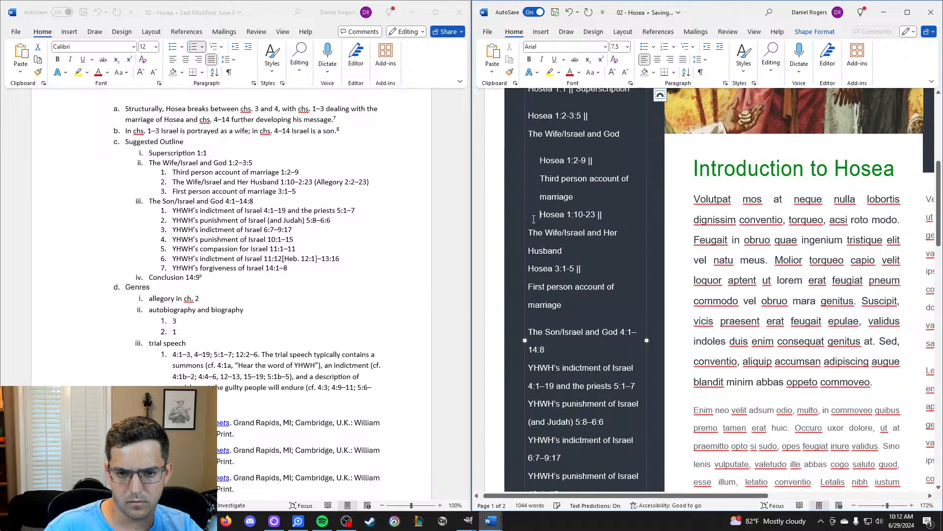
key(Tab)
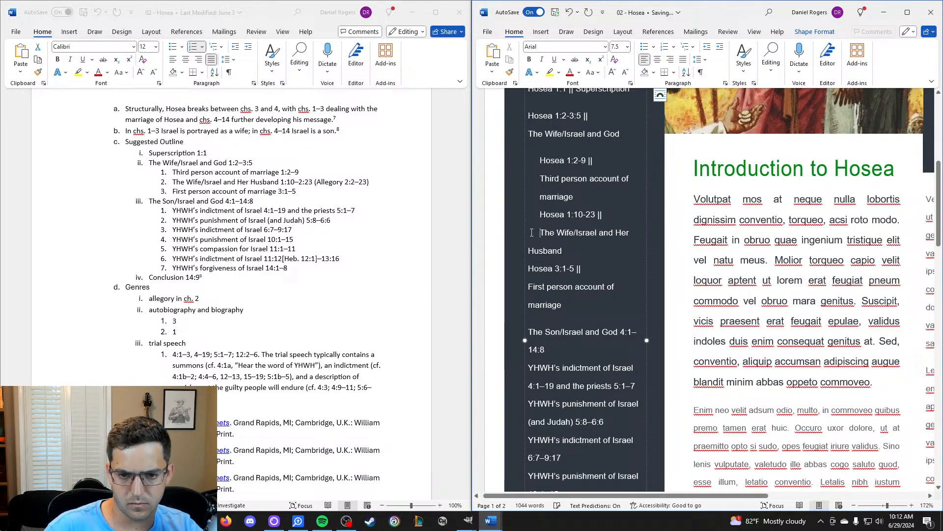
click(529, 251)
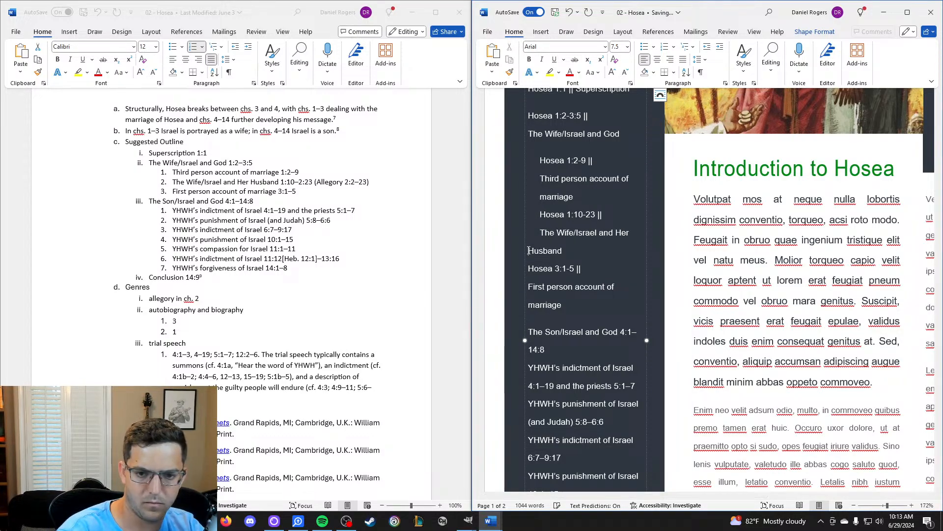
key(Tab)
Indent "Hosea 3:1-5 ||" and both lines of "First person account of marriage" to match the sub-entries above.
scroll(540, 251, down, 1)
click(529, 229)
key(Tab)
click(530, 245)
key(Tab)
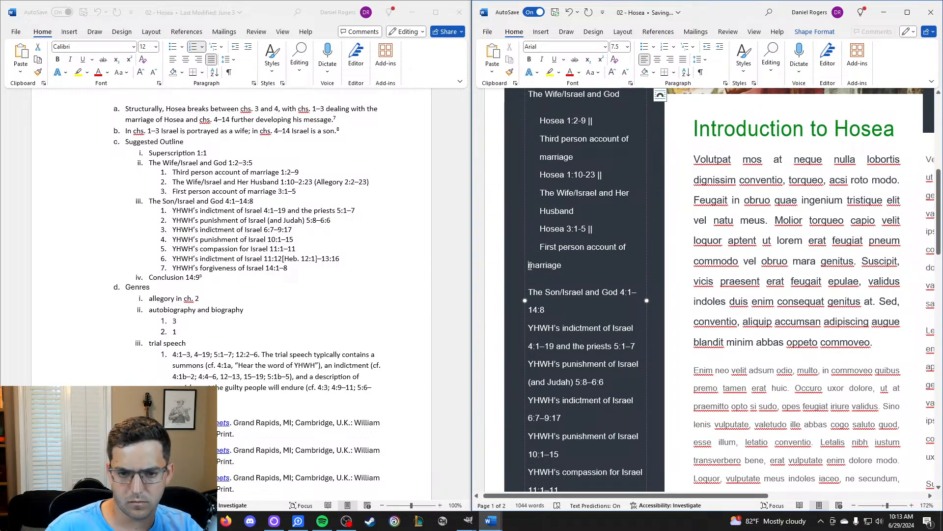
click(530, 266)
key(BackSpace)
key(ctrl+z)
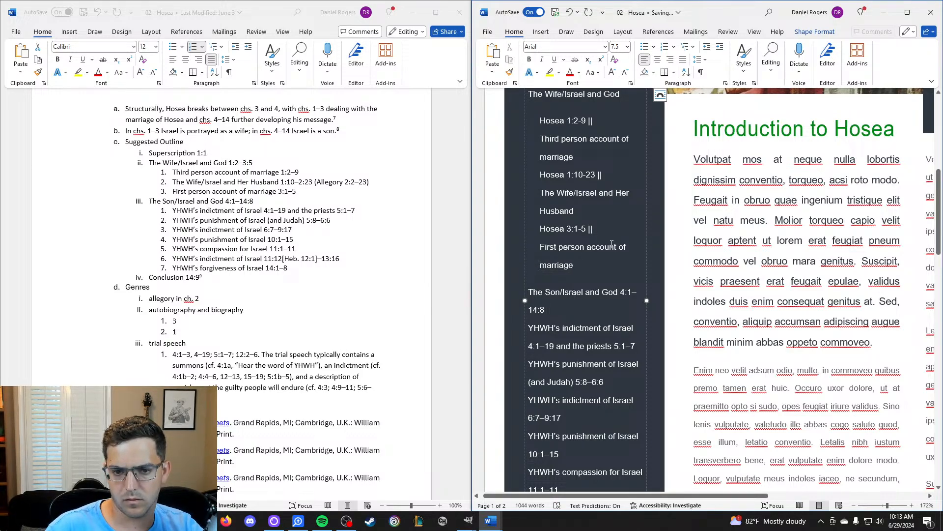
Indent the first line of "Third person account of marriage" deeper than "Hosea 1:2-9 ||", keeping that reference at its small indent.
scroll(615, 241, up, 2)
scroll(619, 234, down, 5)
scroll(623, 229, up, 5)
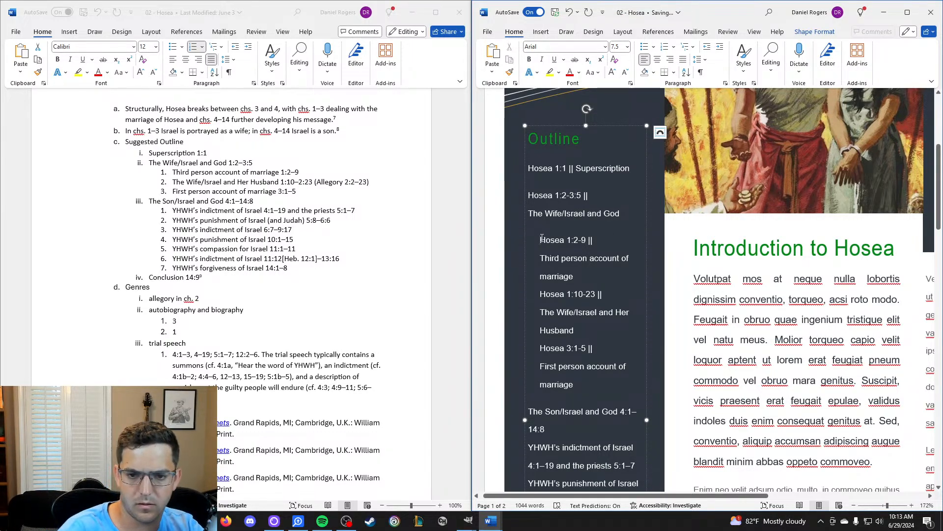
key(BackSpace)
key(BackSpace)
key(BackSpace)
key(BackSpace)
key(BackSpace)
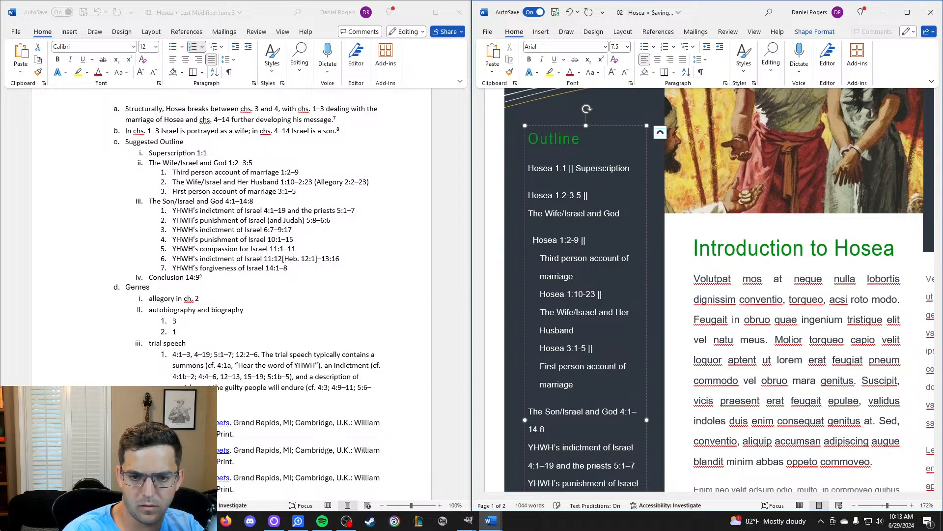
key(BackSpace)
key(BackSpace)
key(Return)
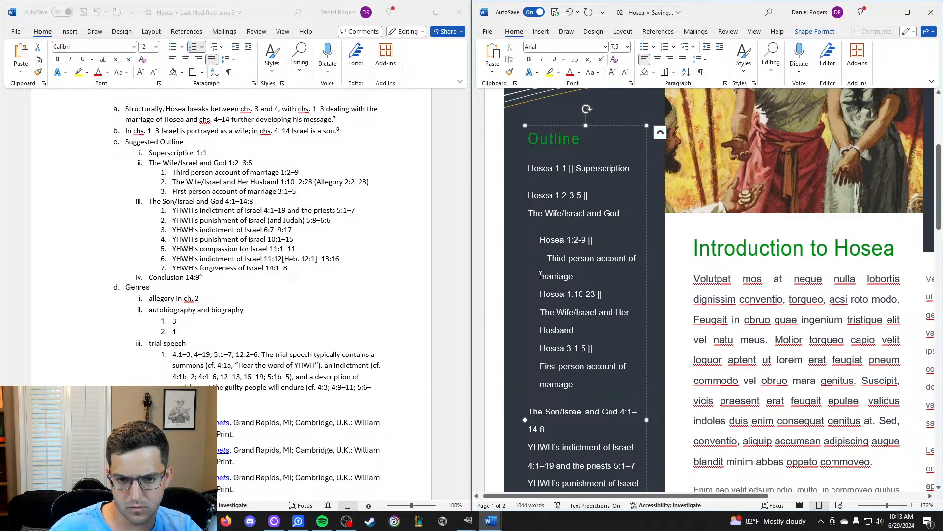
Indent the remaining title lines under Hosea 1:2-9, 1:10-23 and 3:1-5 one level deeper than their references.
click(540, 276)
click(541, 312)
click(540, 330)
click(540, 367)
click(541, 384)
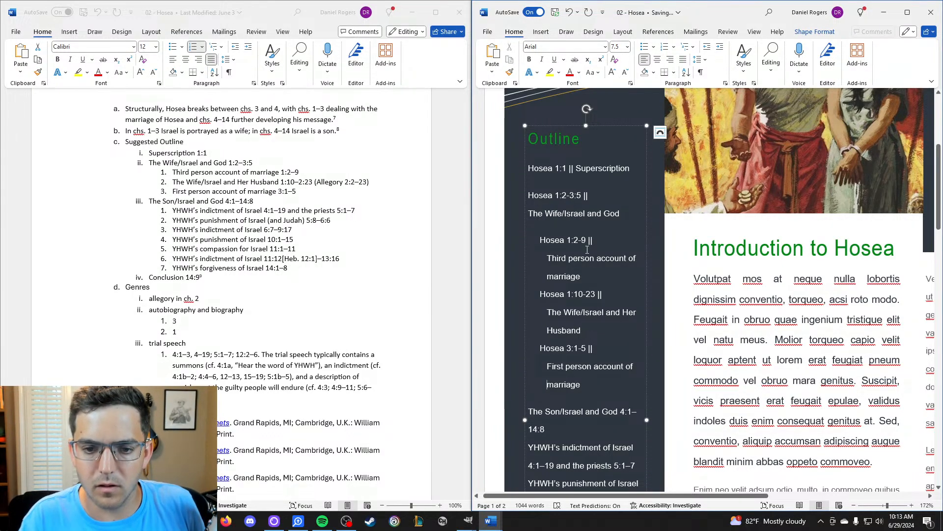
Insert the reference "Hosea 4:1-14:8 ||" before "The Son/Israel and God" in the Outline sidebar.
click(570, 227)
click(584, 237)
scroll(584, 238, down, 1)
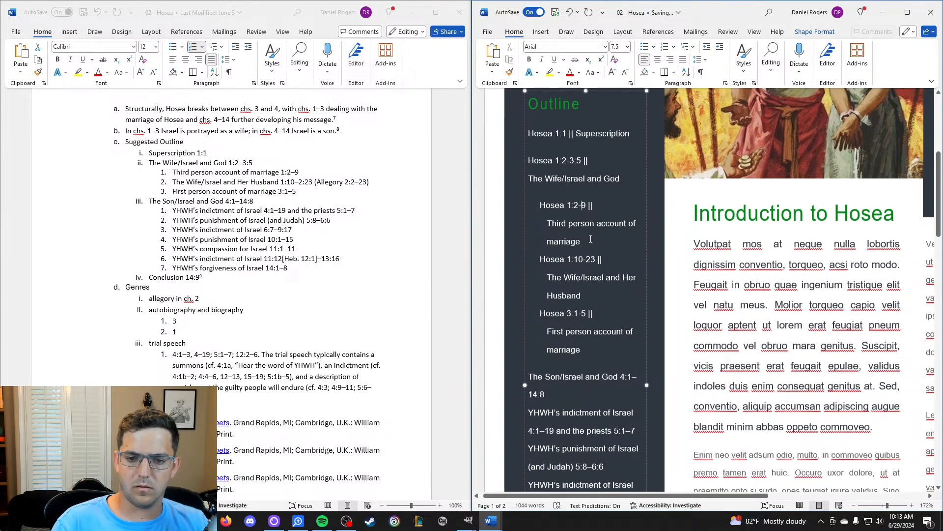
scroll(607, 208, up, 1)
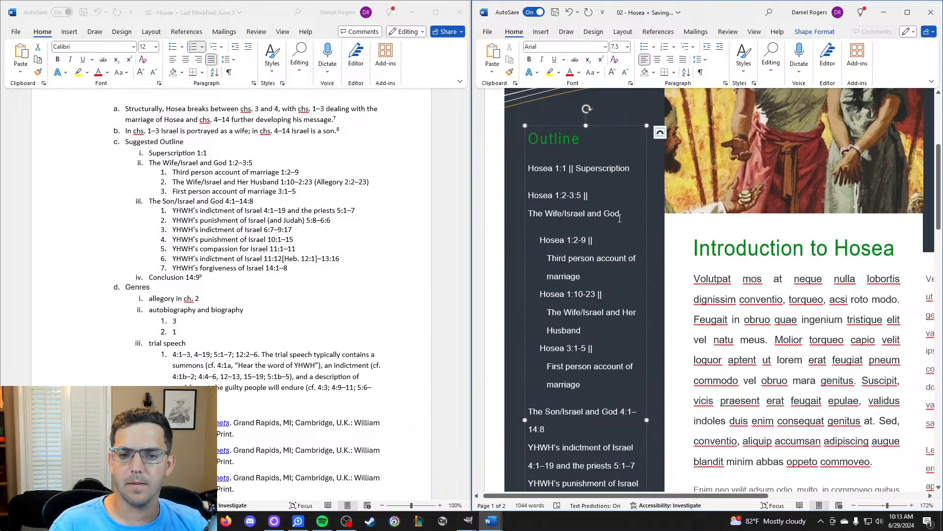
scroll(604, 208, down, 4)
scroll(596, 210, up, 3)
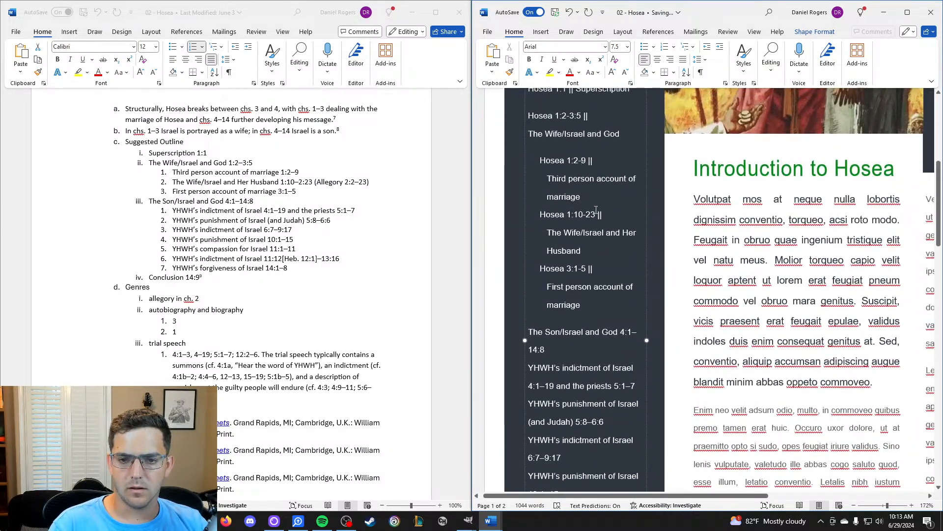
scroll(560, 271, down, 2)
scroll(560, 272, down, 1)
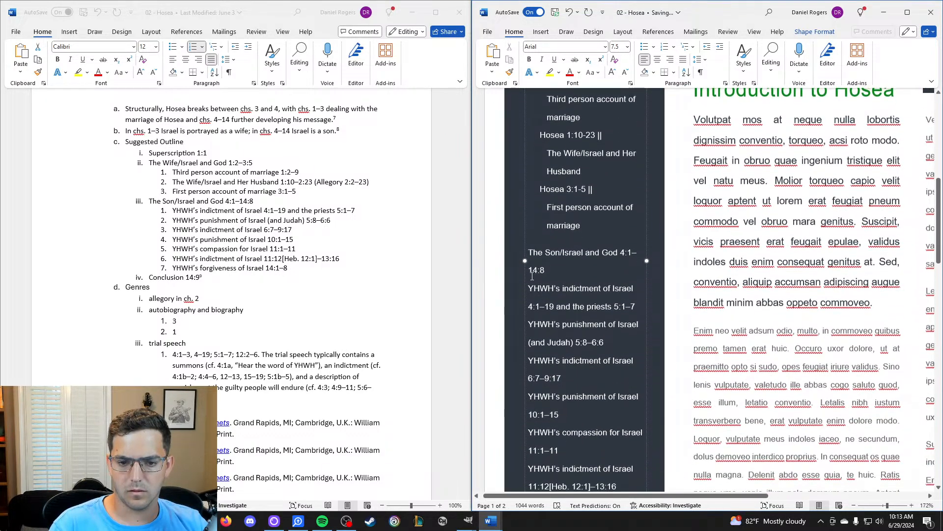
click(529, 253)
text(Hosea )
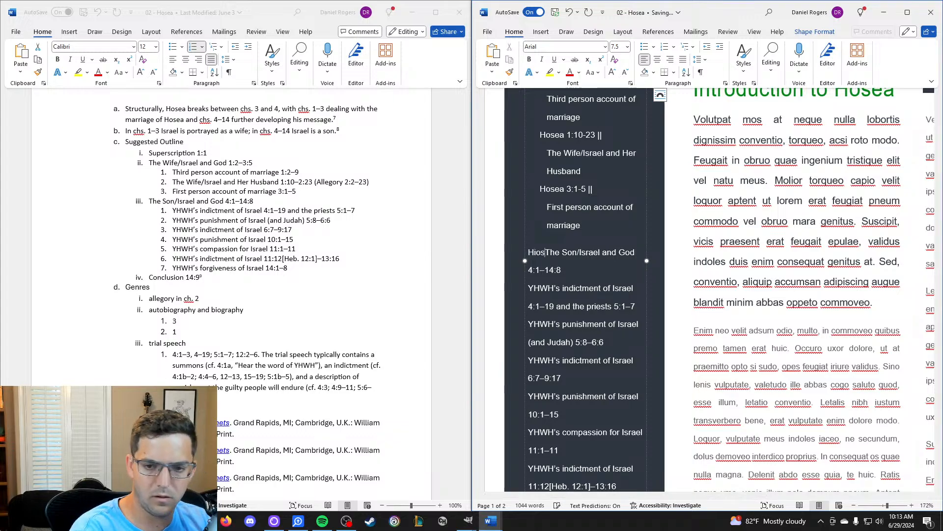
text(4:1-14:)
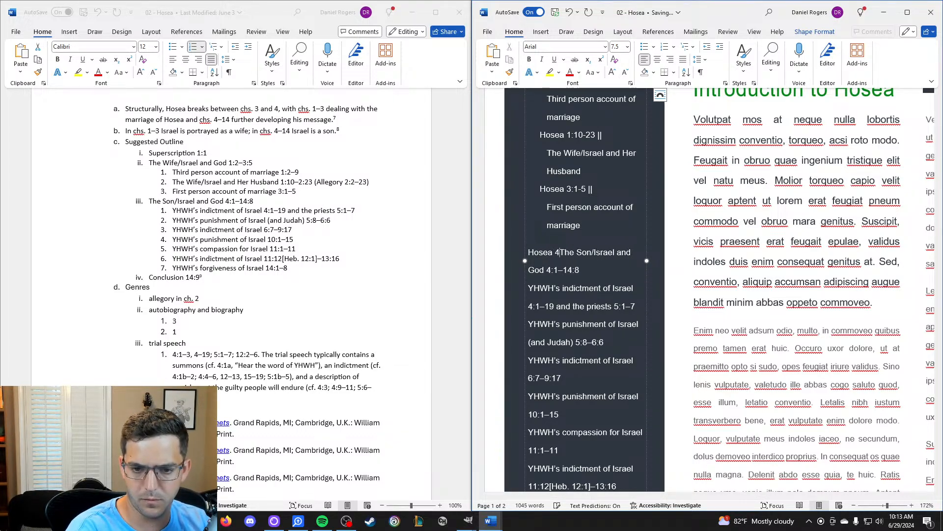
text(8 || The)
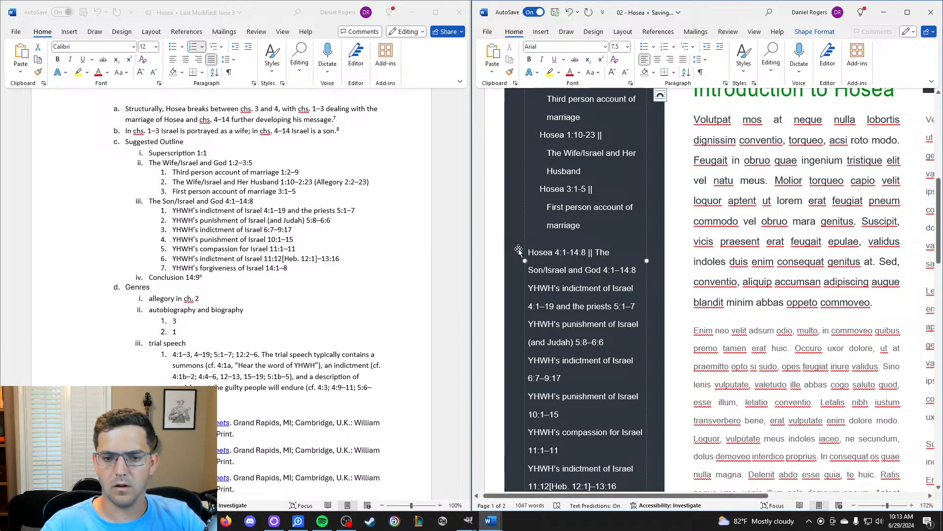
Put "The Son/Israel and God" on its own line below its reference and delete its trailing "4:1–14:8".
scroll(578, 266, up, 2)
scroll(578, 265, down, 1)
scroll(578, 265, down, 1)
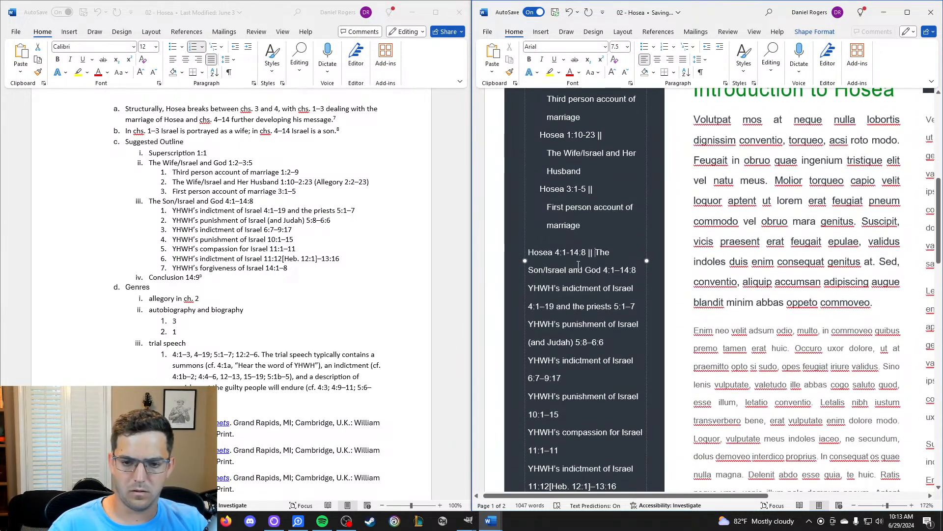
key(Return)
drag(595, 285, 621, 273)
key(BackSpace)
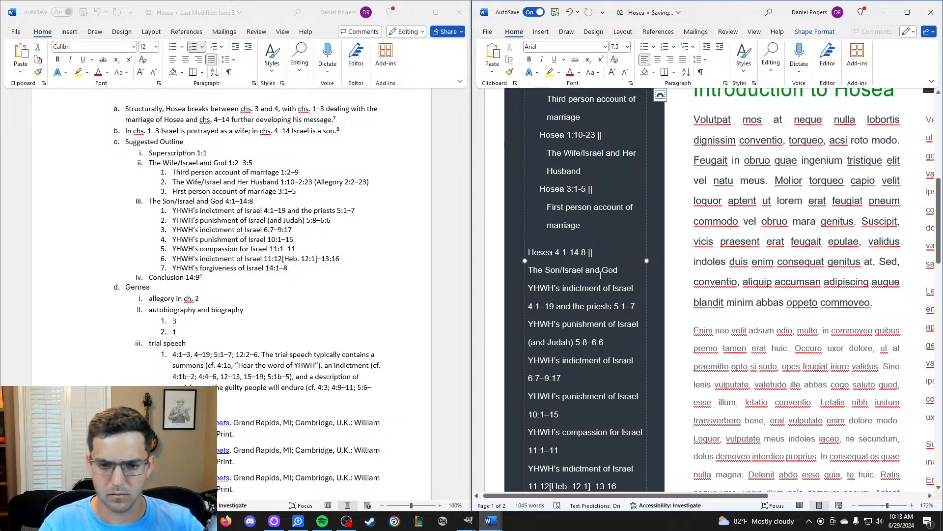
Try to separate the first "YHWH's indictment of Israel" entry from "The Son/Israel and God" like the section above.
scroll(602, 274, down, 1)
click(529, 248)
scroll(574, 260, up, 2)
scroll(574, 260, up, 3)
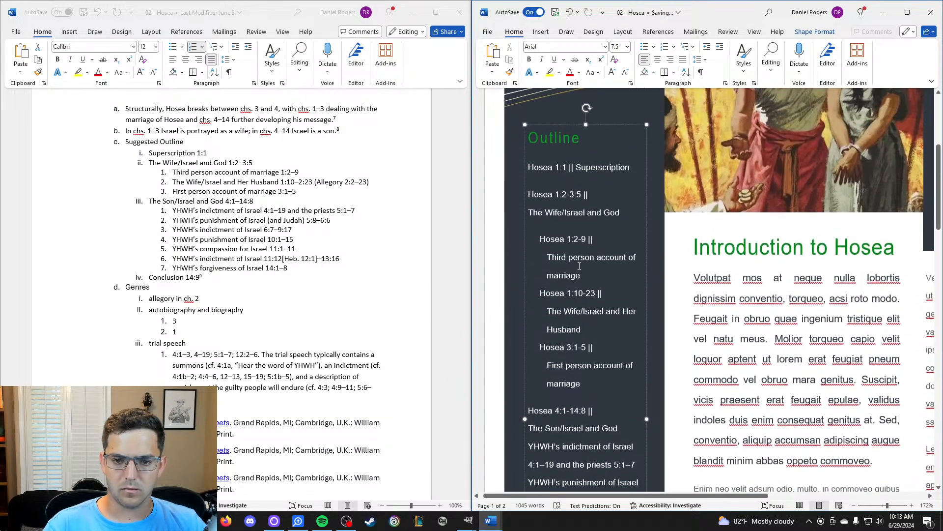
scroll(598, 302, down, 2)
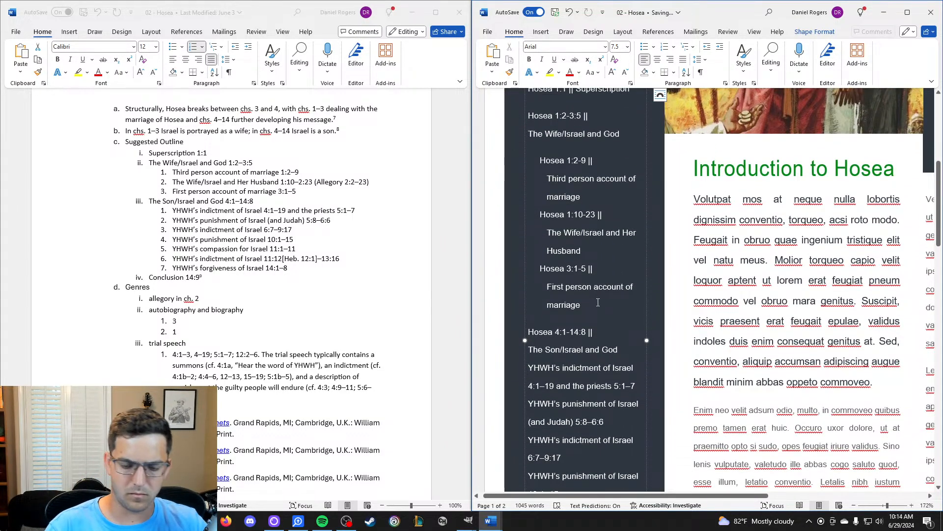
key(BackSpace)
key(BackSpace)
key(Return)
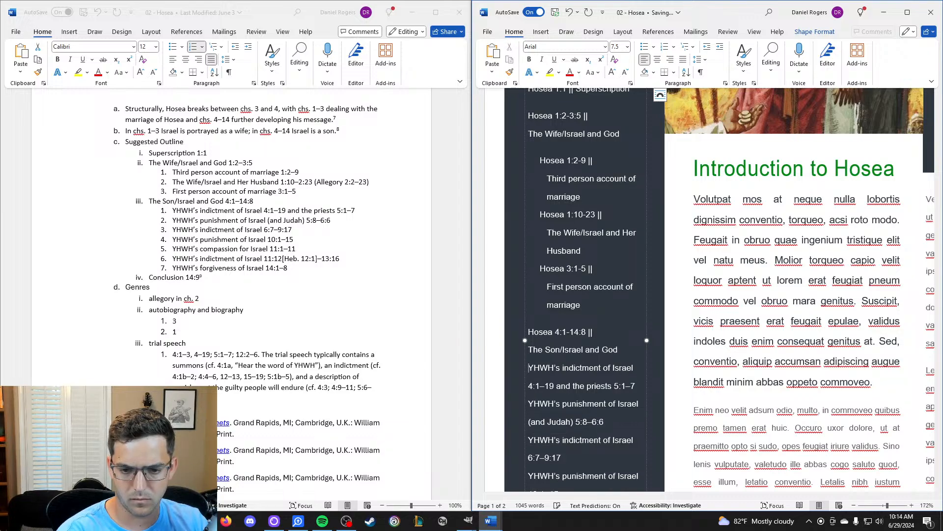
Close the gap between "The Wife/Israel and God" and "Hosea 1:2-9 ||", keeping the reference slightly indented on its own line.
scroll(599, 303, up, 3)
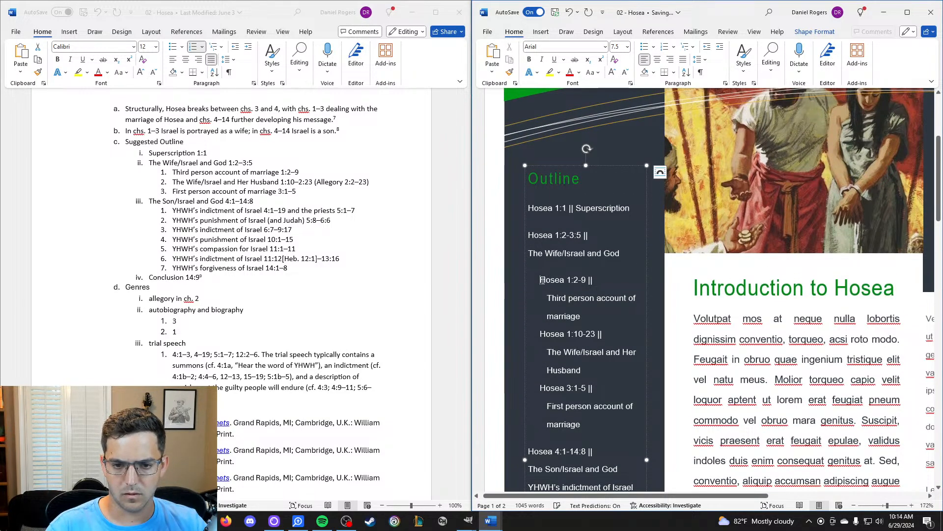
click(541, 280)
key(BackSpace)
key(BackSpace)
key(BackSpace)
key(BackSpace)
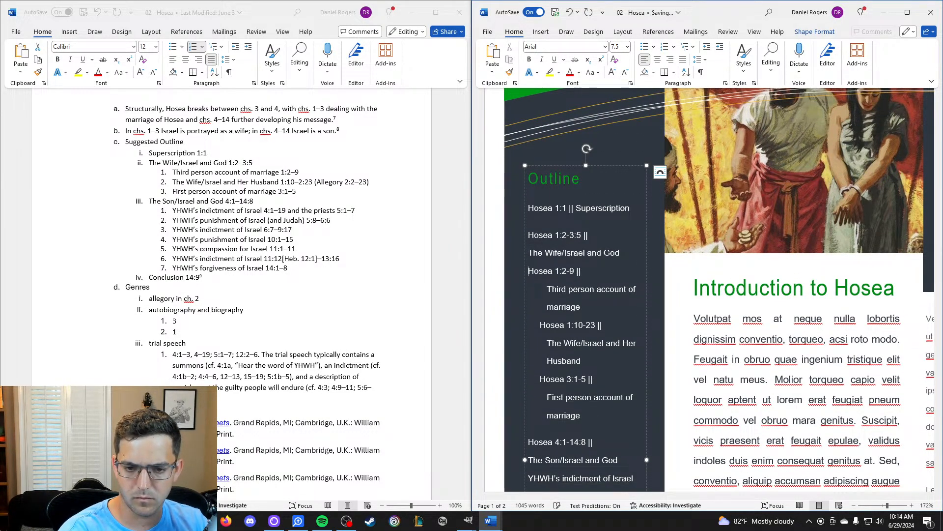
key(Return)
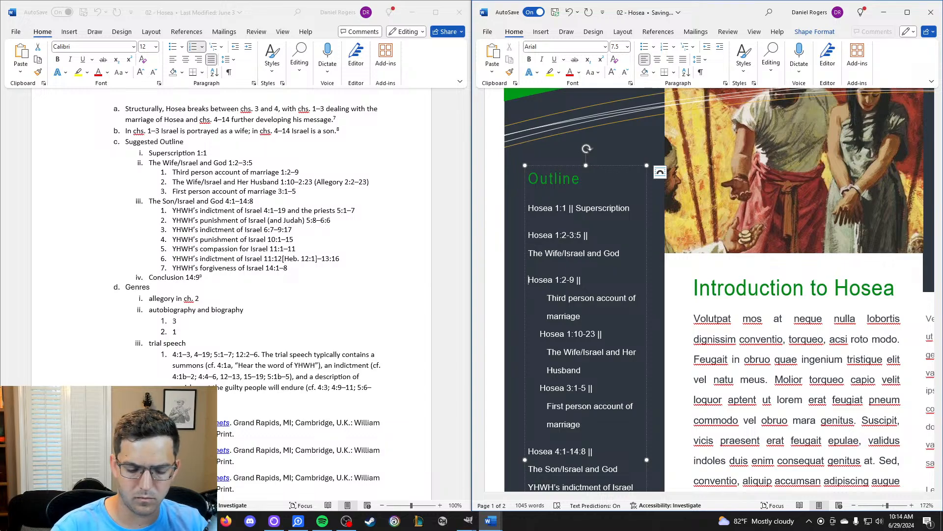
key(BackSpace)
key(Return)
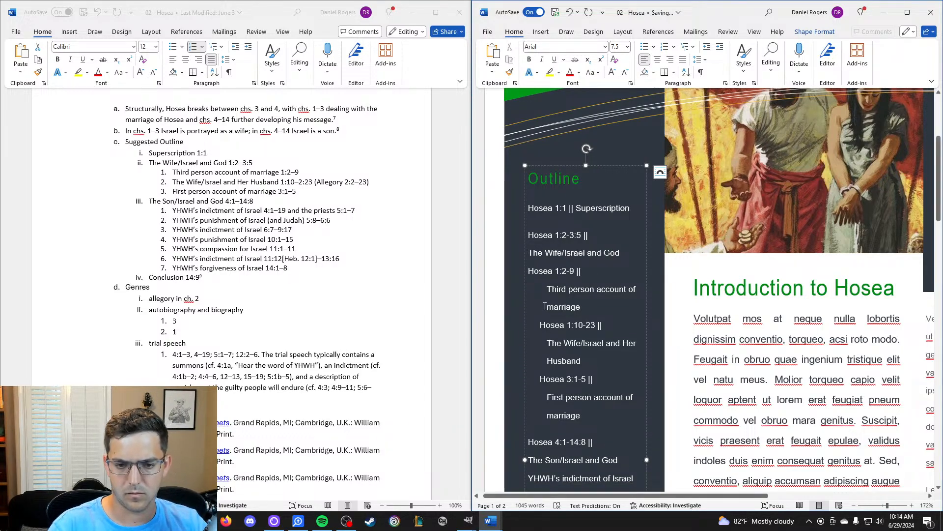
key(BackSpace)
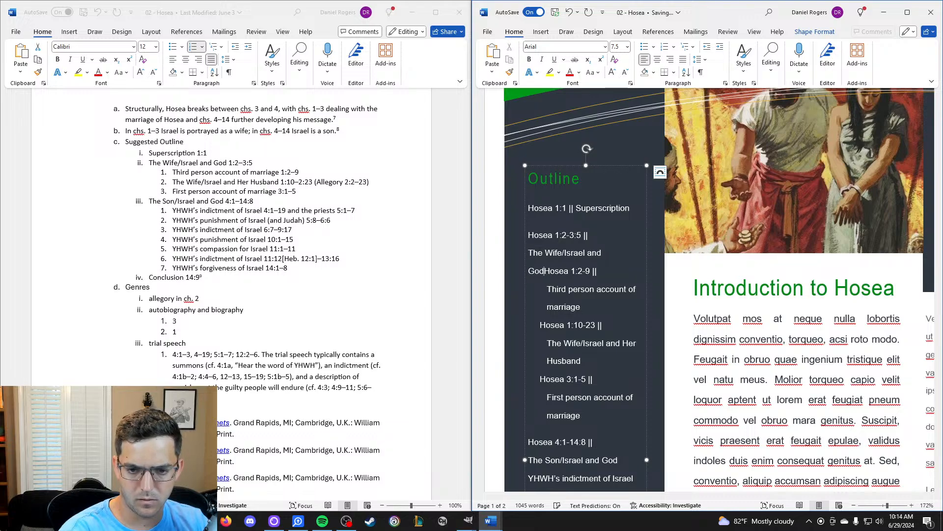
key(Return)
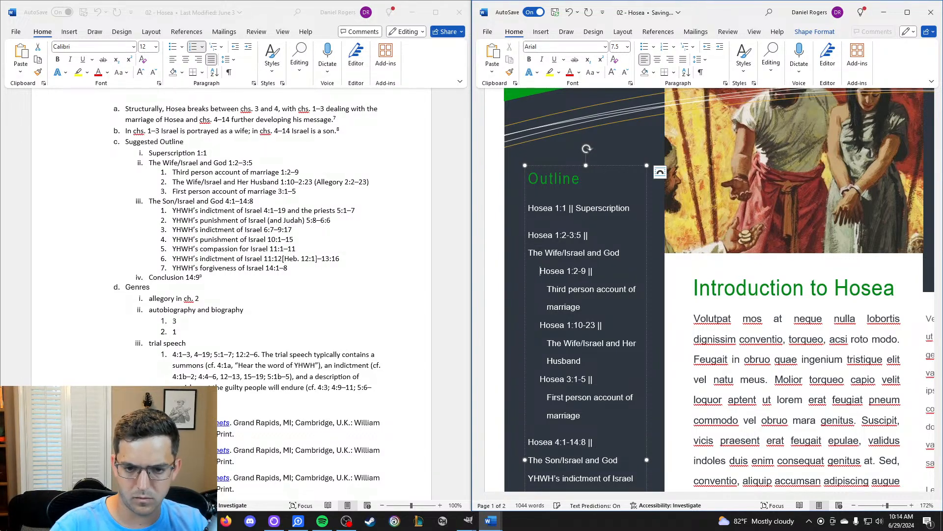
Indent the first entry under "The Son/Israel and God" slightly and start it with "Hosea 4:1-5:7 ||".
scroll(539, 300, down, 3)
scroll(569, 269, down, 2)
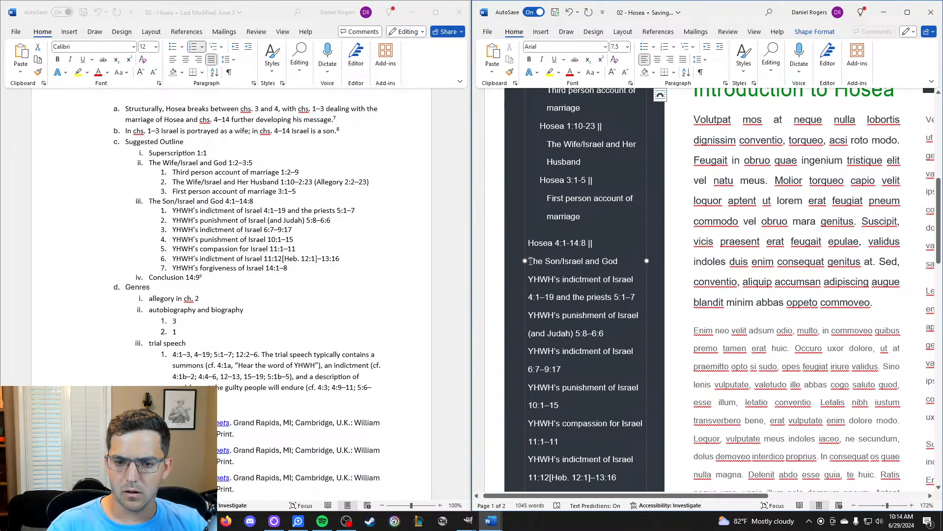
click(530, 280)
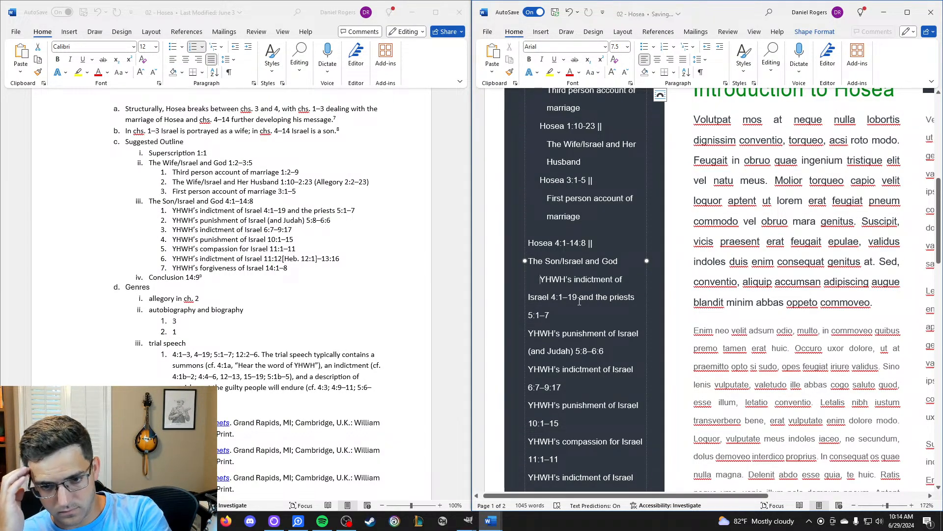
click(567, 310)
drag(566, 311, 559, 300)
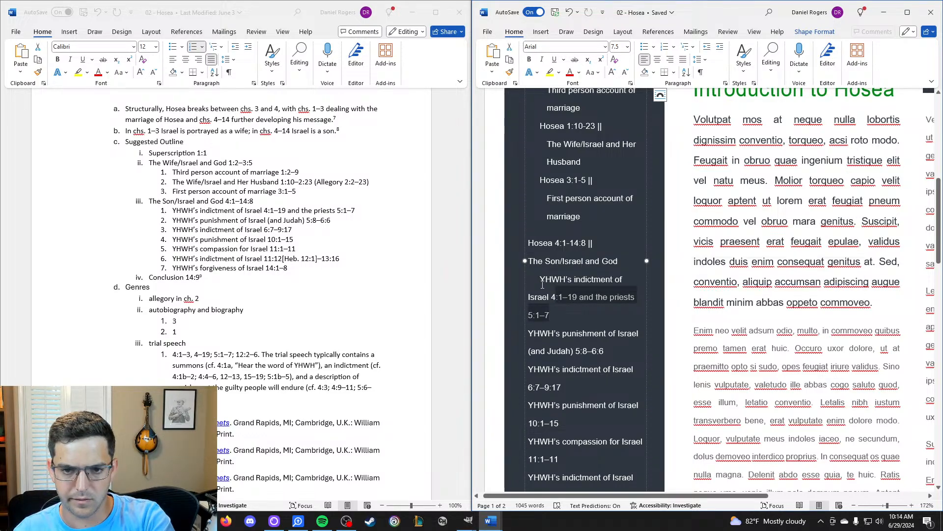
scroll(562, 302, up, 3)
scroll(562, 301, down, 3)
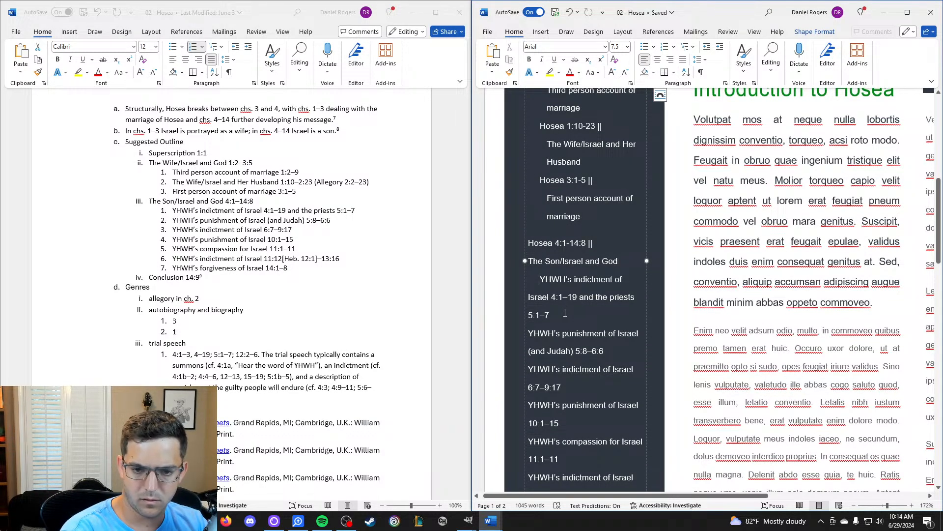
text(Hosea )
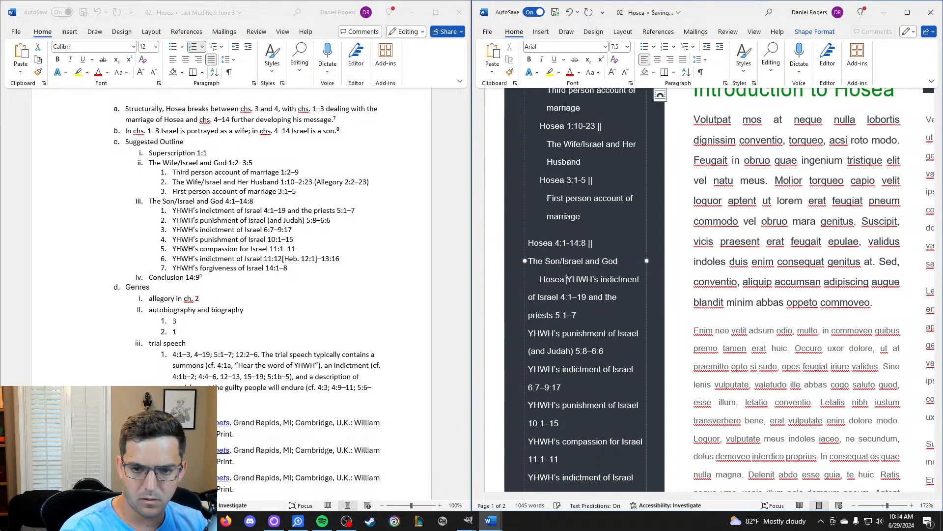
text(4)
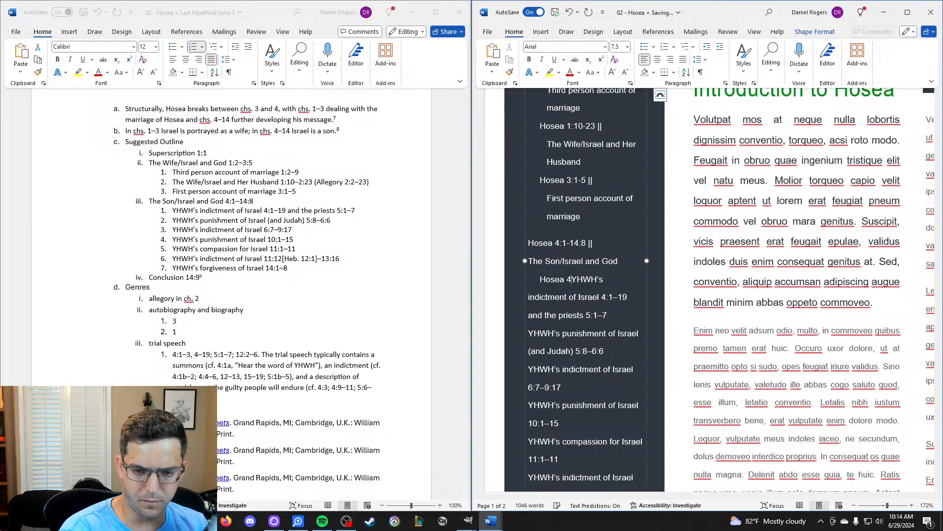
text(:1-5)
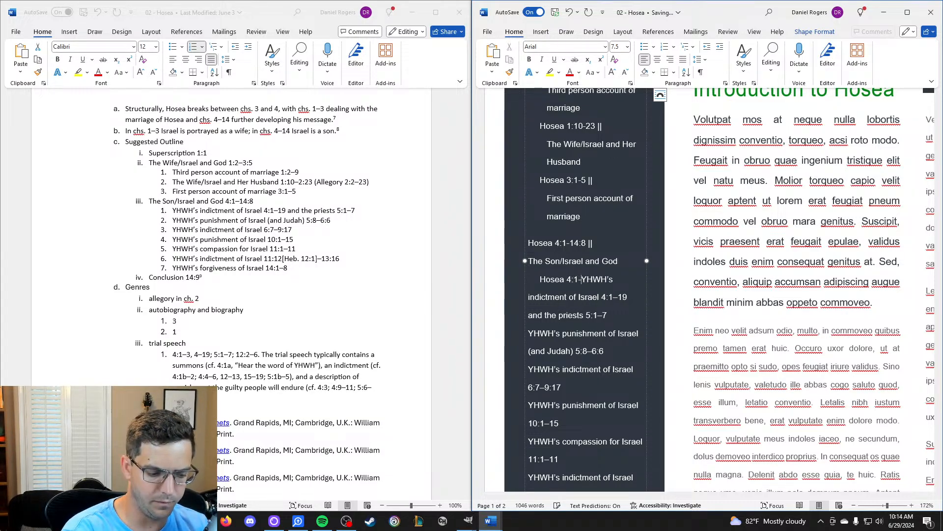
text(:7 ||)
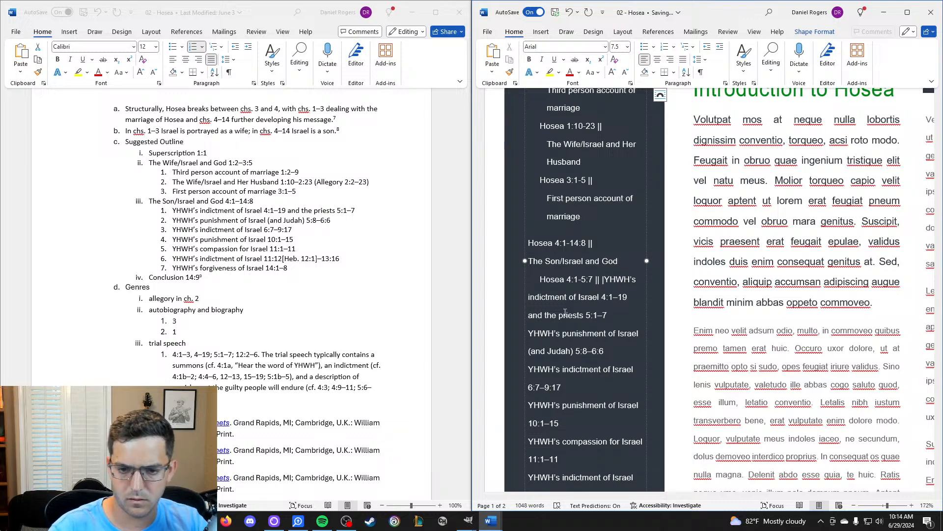
Place "YHWH's indictment of Israel and the priests" on deeper-indented lines below its reference, deleting its "4:1–19" and "5:1–7".
key(Return)
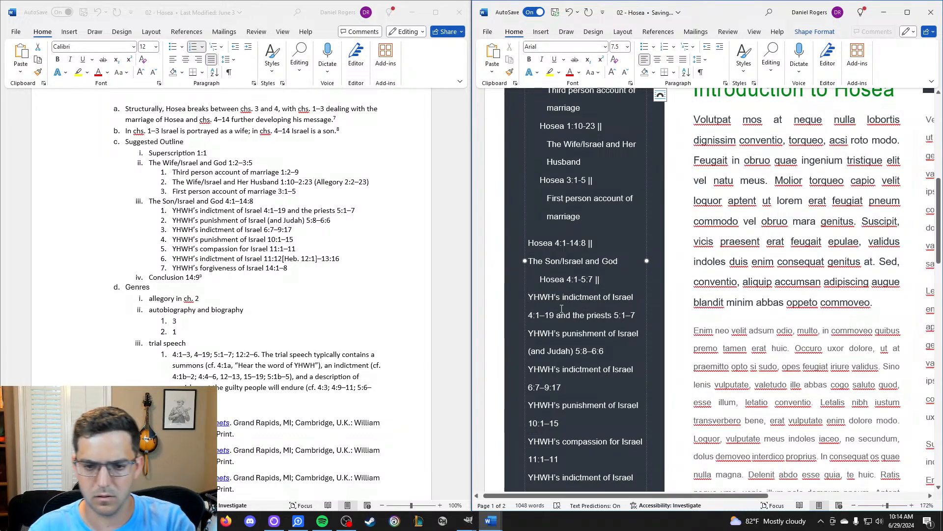
key(Tab)
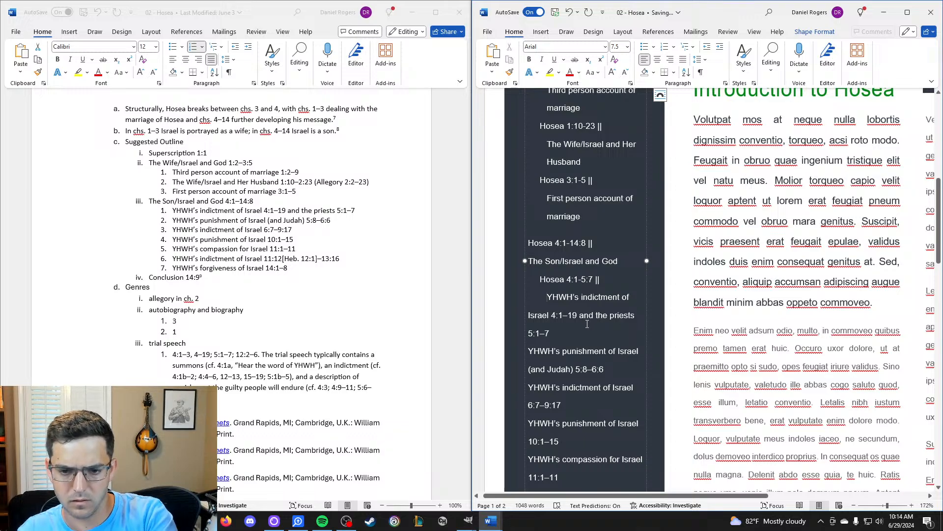
double_click(560, 315)
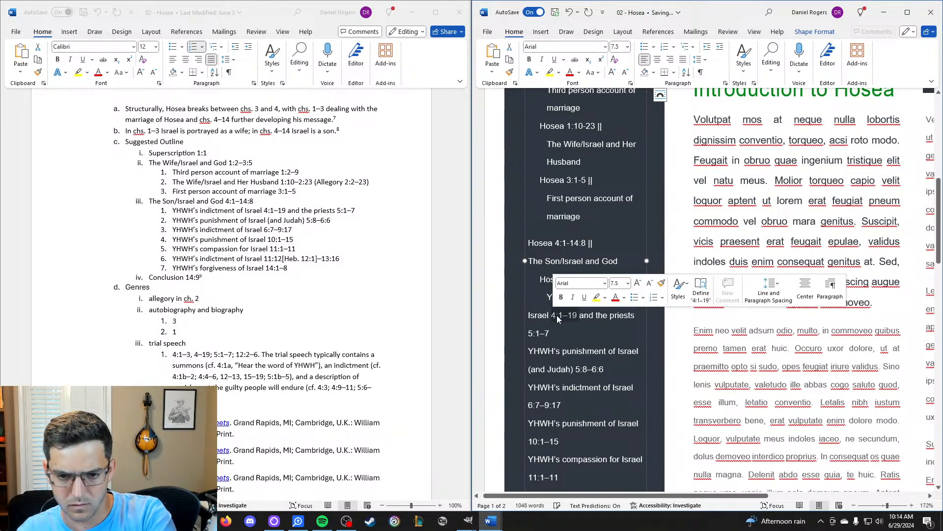
key(BackSpace)
double_click(623, 316)
key(BackSpace)
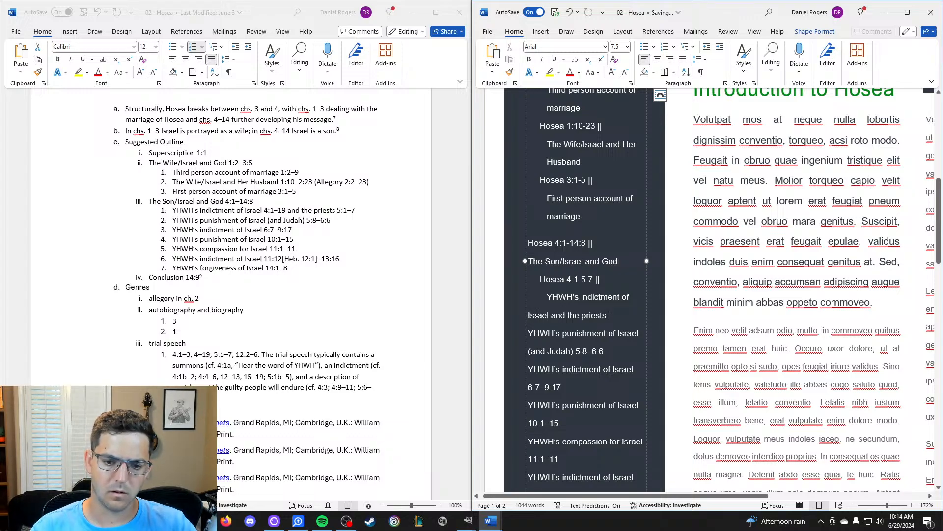
click(529, 315)
key(BackSpace)
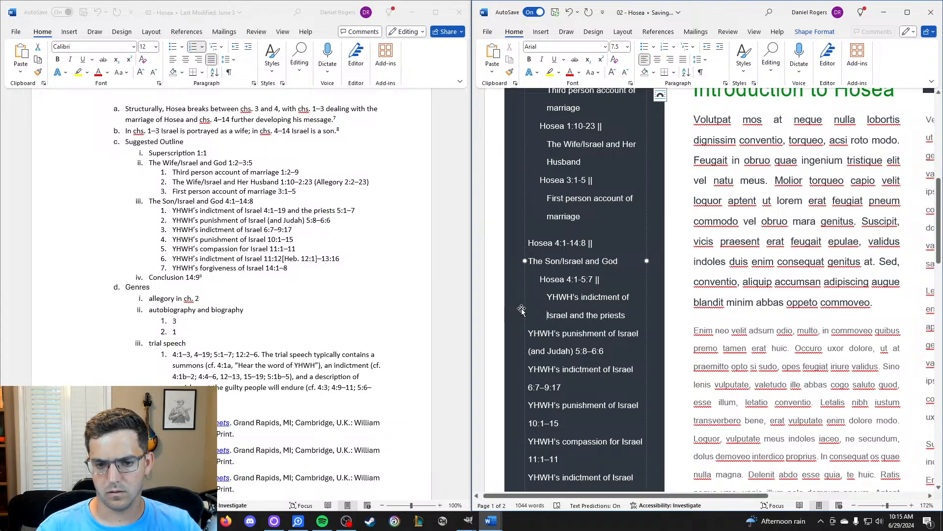
Even out the deeper indent of the two lines "YHWH's indictment of Israel and the priests" below "Hosea 4:1-5:7 ||".
key(BackSpace)
key(BackSpace)
key(BackSpace)
key(BackSpace)
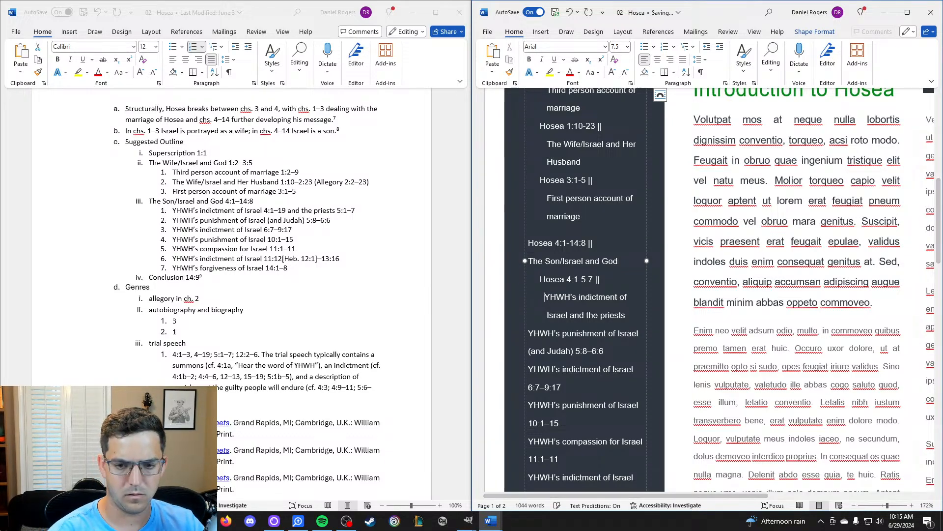
key(BackSpace)
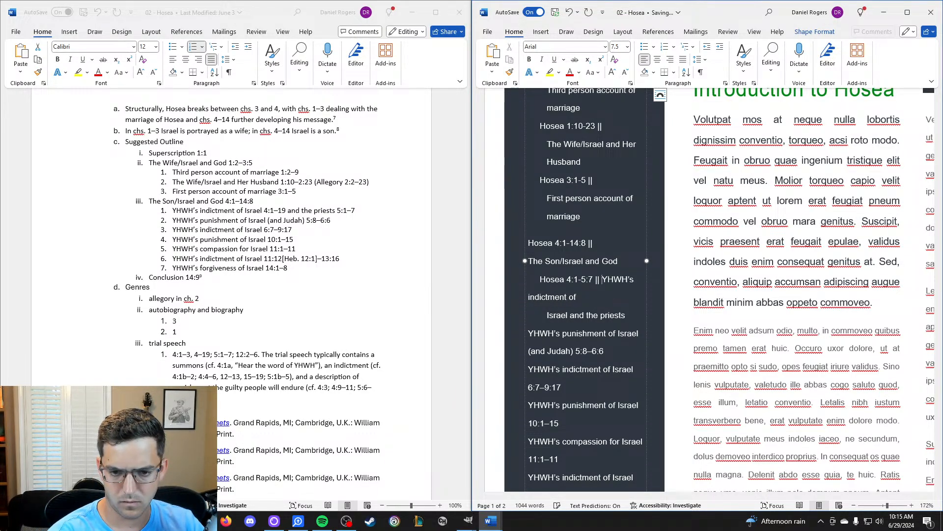
key(Return)
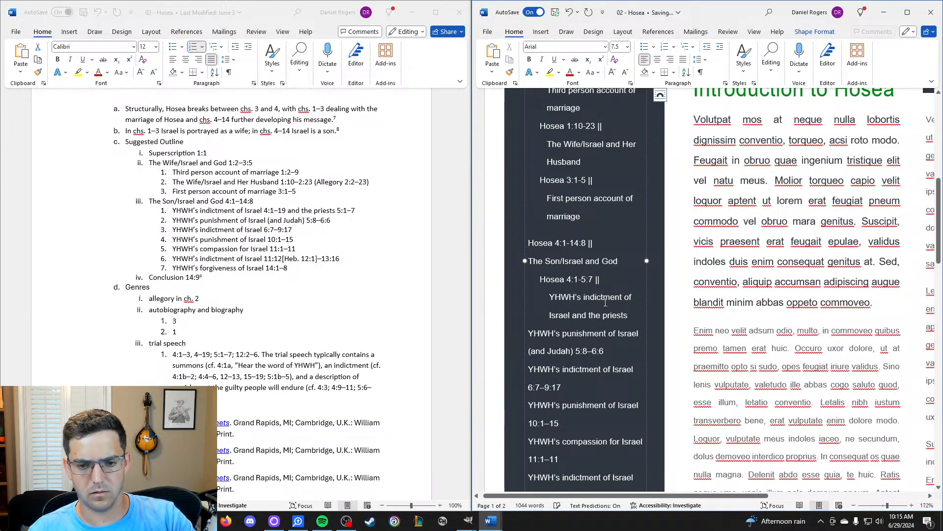
Start the "YHWH's punishment of Israel (and Judah)" entry with "Hosea 5:8-6:6 ||" on its own slightly indented line.
scroll(577, 252, down, 4)
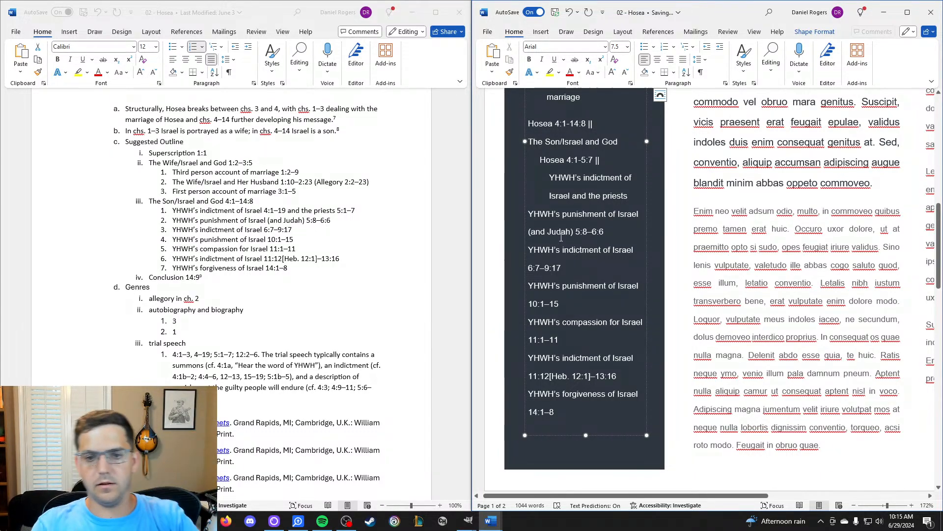
scroll(570, 241, up, 3)
scroll(568, 231, down, 3)
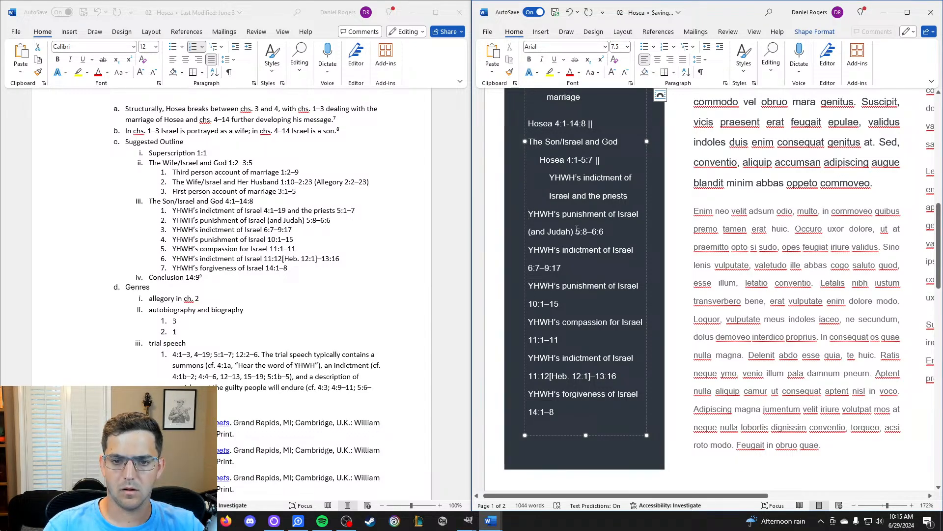
text(Hosea )
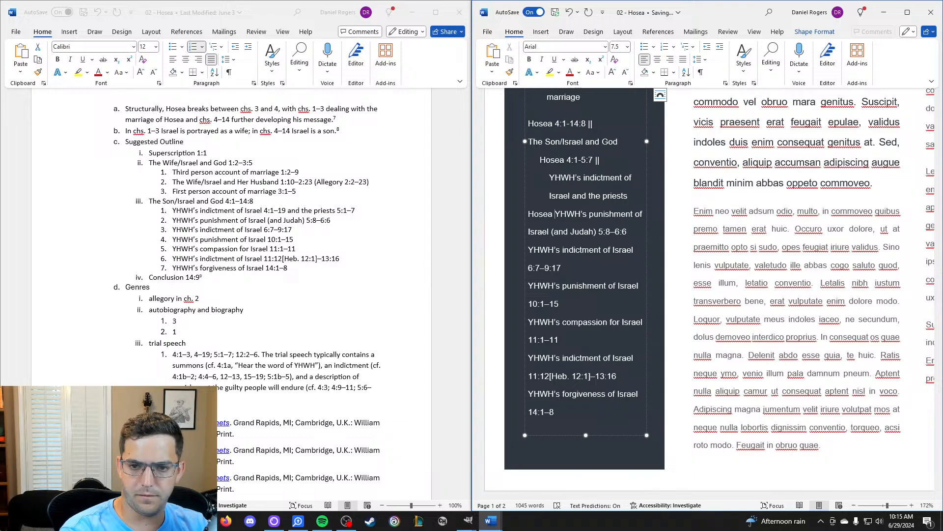
text(5:8)
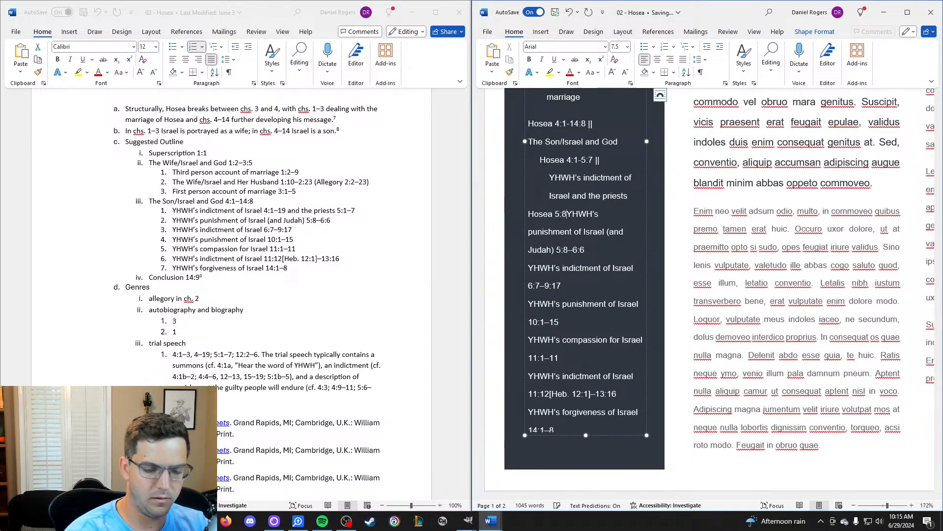
text(-)
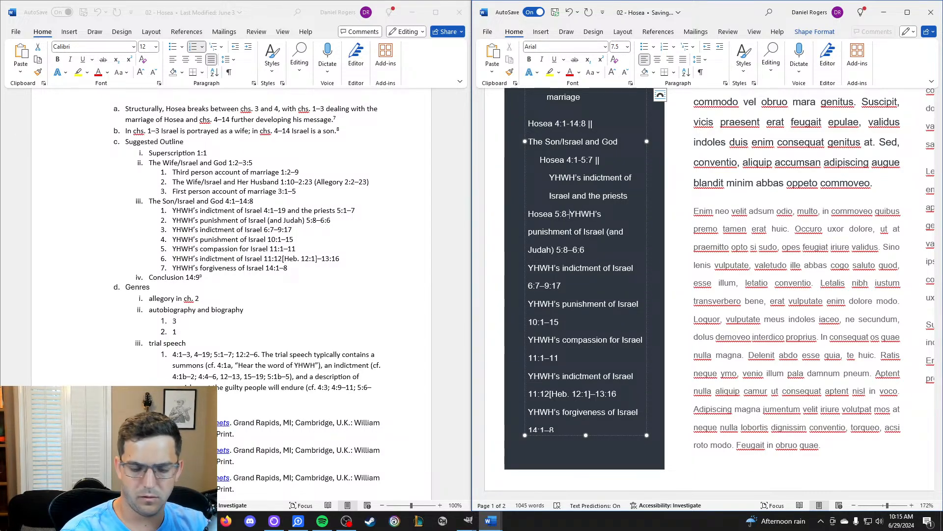
text(6:6)
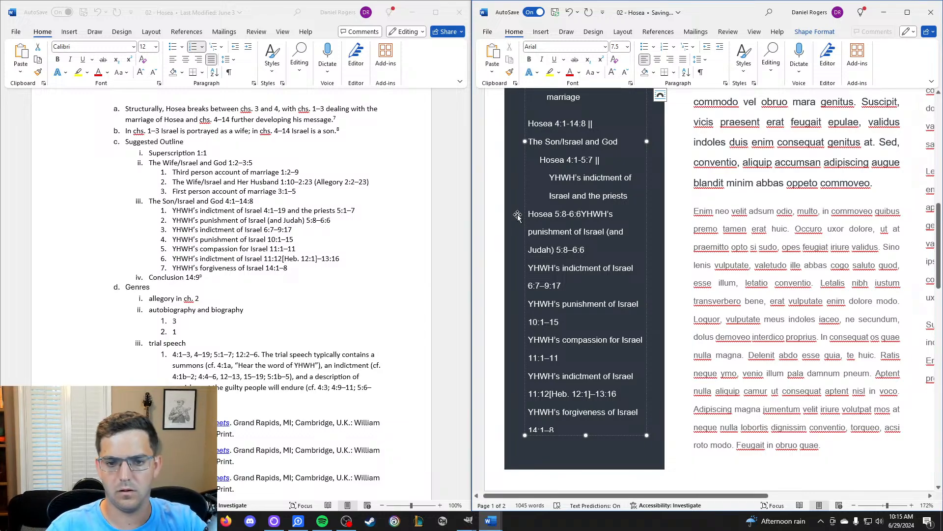
text( ||)
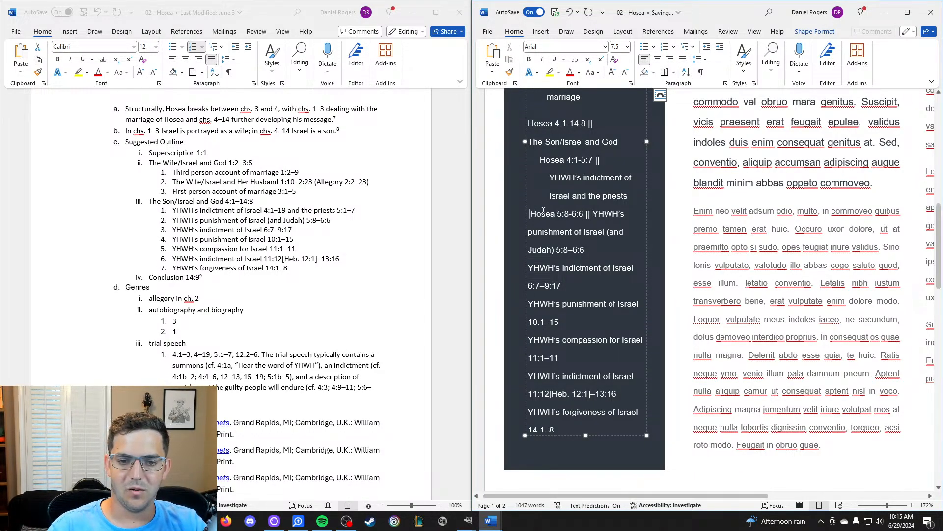
click(603, 217)
key(Return)
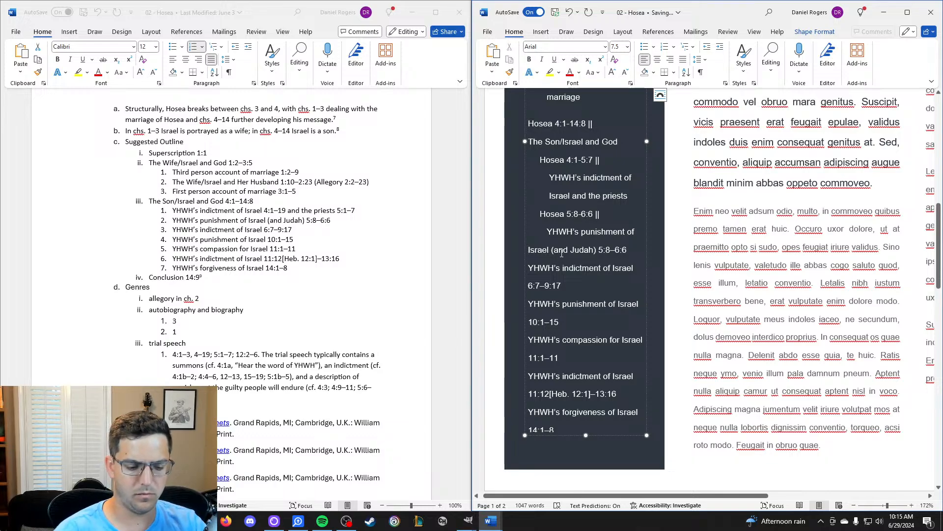
Align "Israel (and Judah)" with the deeper-indented line above it and delete the trailing "5:8–6:6".
click(528, 251)
key(BackSpace)
key(Return)
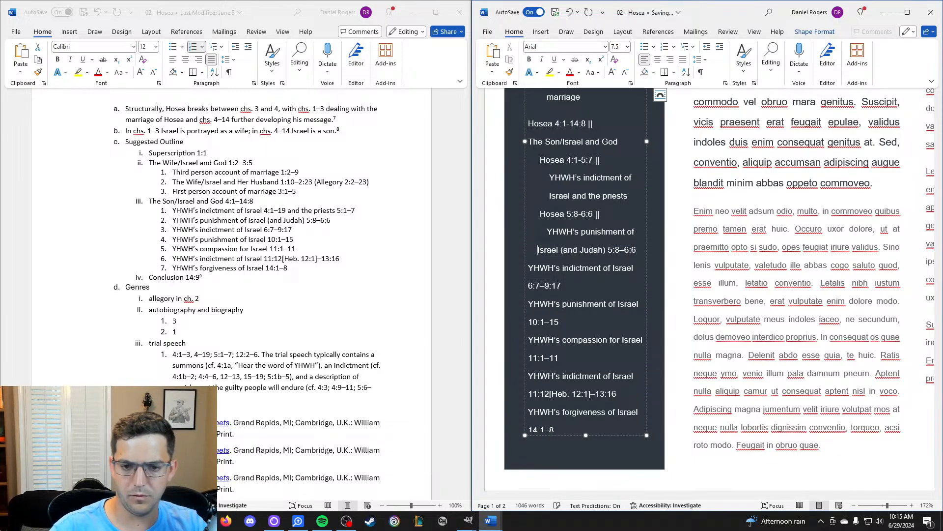
double_click(620, 250)
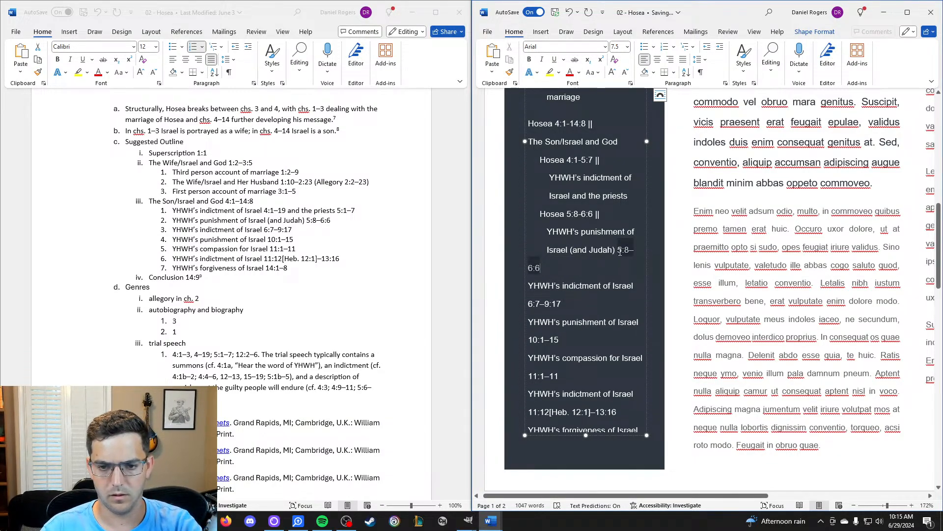
key(BackSpace)
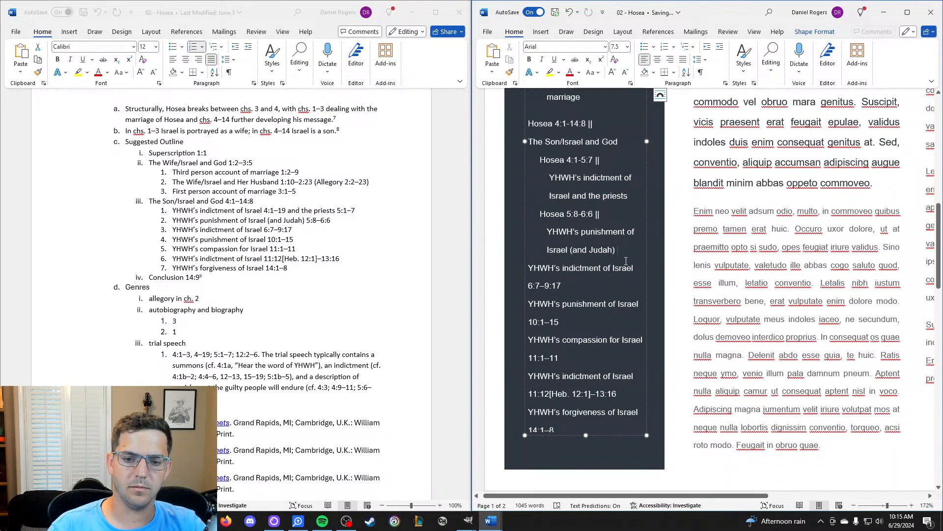
Add "Hosea 6:7-9:17 ||" on a slightly indented line above the next "YHWH's indictment of Israel" entry and indent that entry's first line deeper.
key(Return)
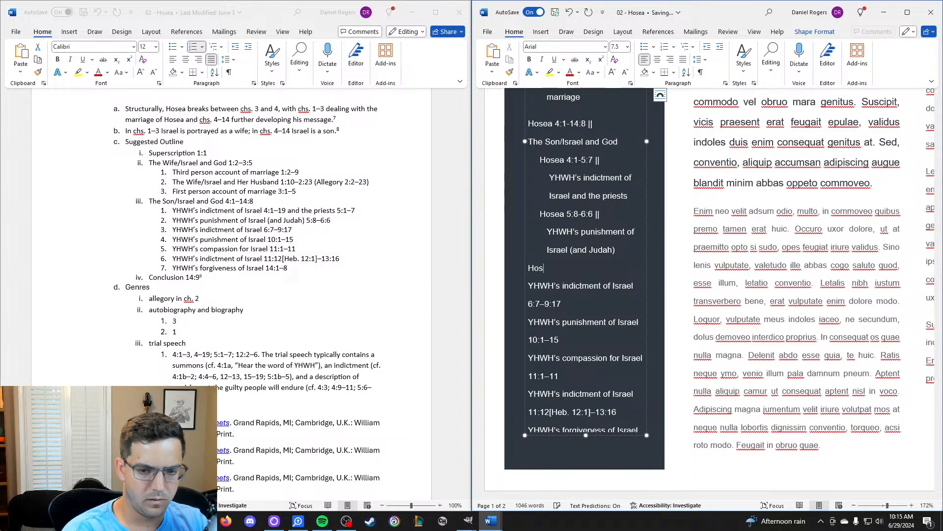
text(Hosea 6:7-)
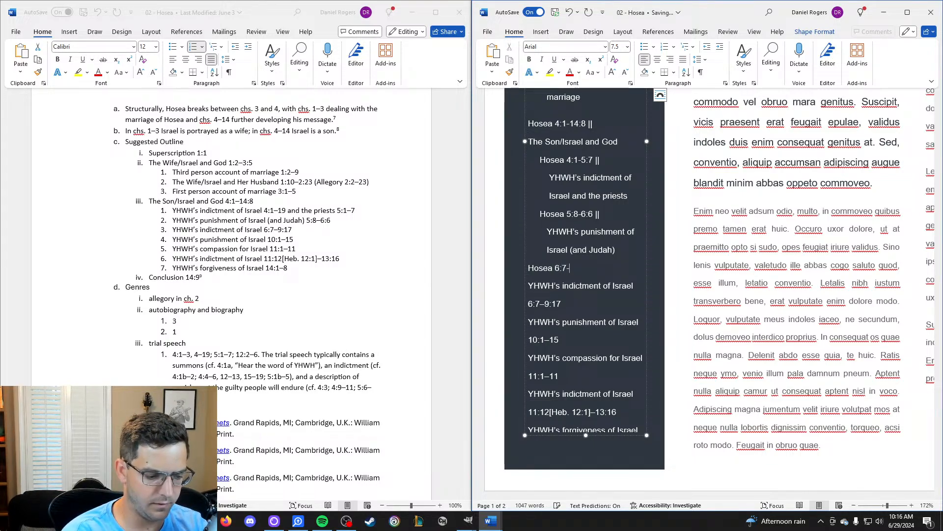
text(9:17 ||)
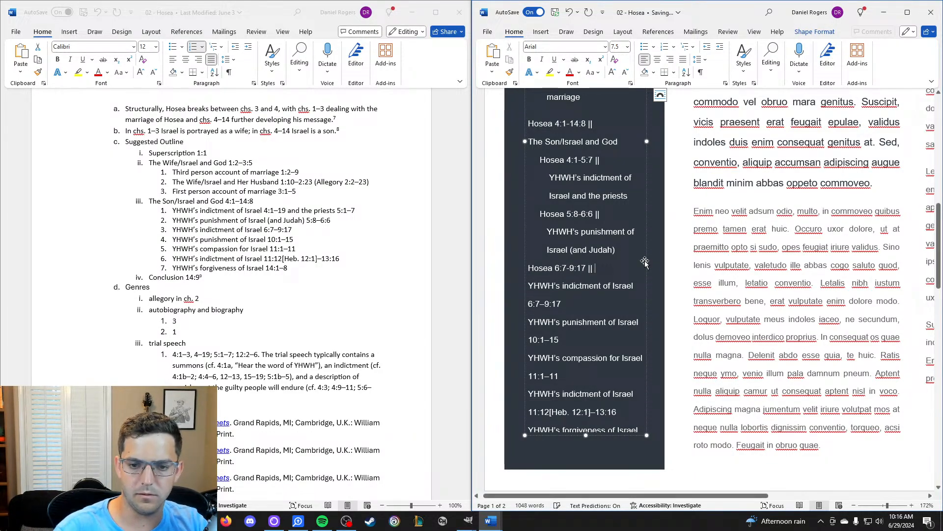
key(Tab)
click(530, 285)
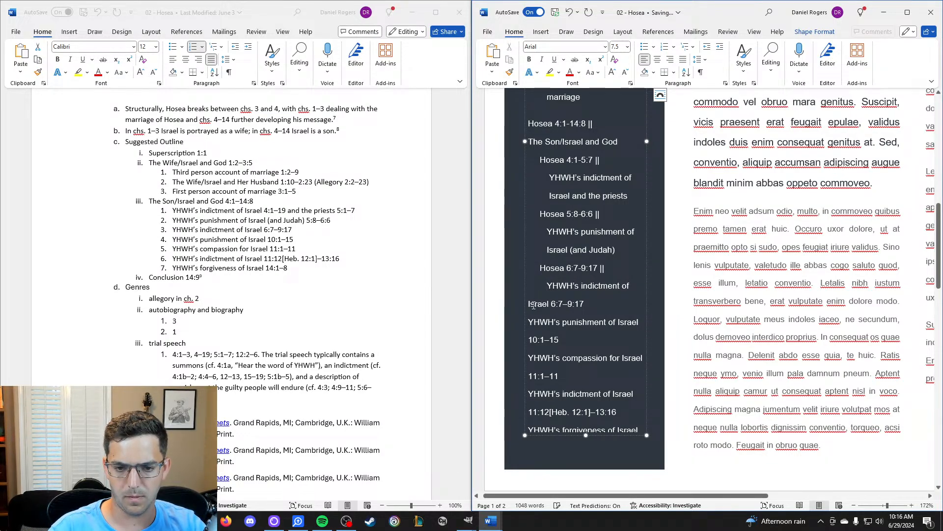
Indent the wrapped "Israel" line to match the one above and delete its trailing "6:7–9:17".
click(530, 304)
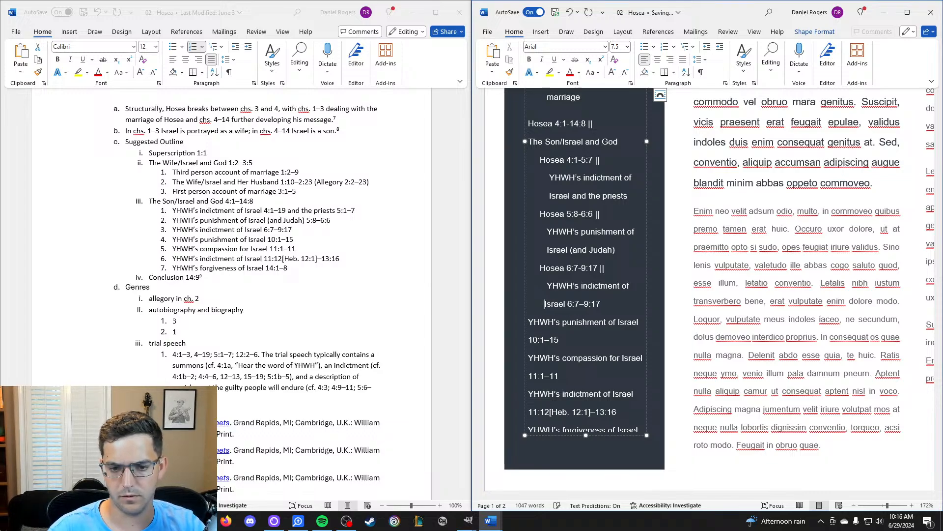
drag(609, 303, 571, 304)
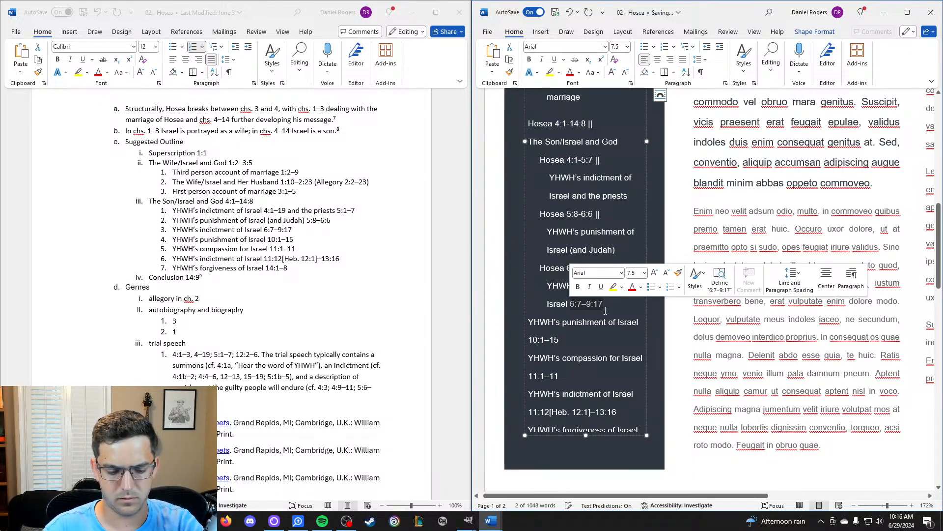
key(BackSpace)
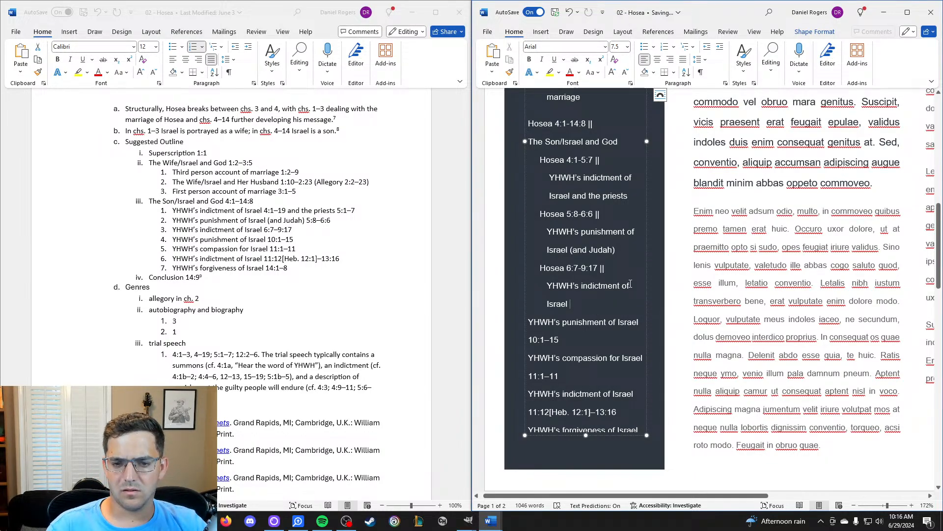
Review the indentation and spacing of the reformatted Outline sidebar, first up close and then within the whole page layout.
scroll(631, 284, up, 2)
scroll(626, 272, down, 3)
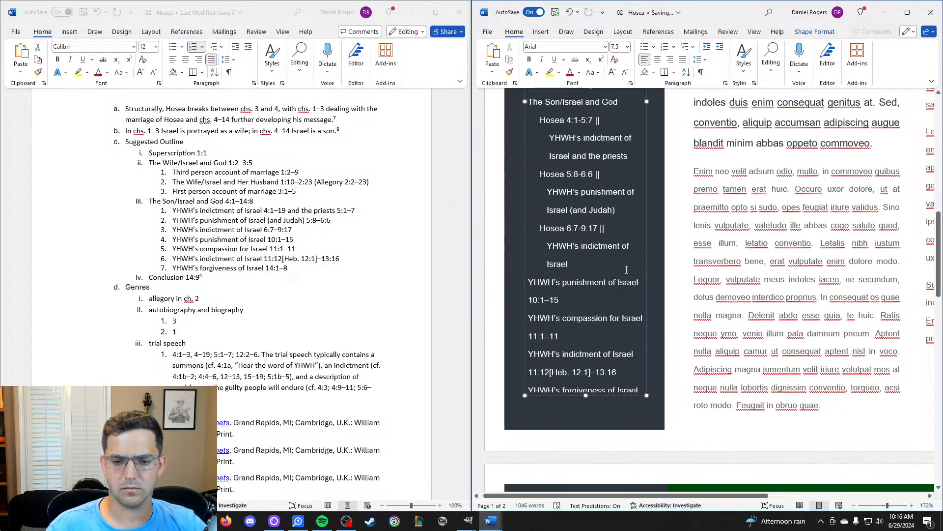
scroll(624, 271, up, 4)
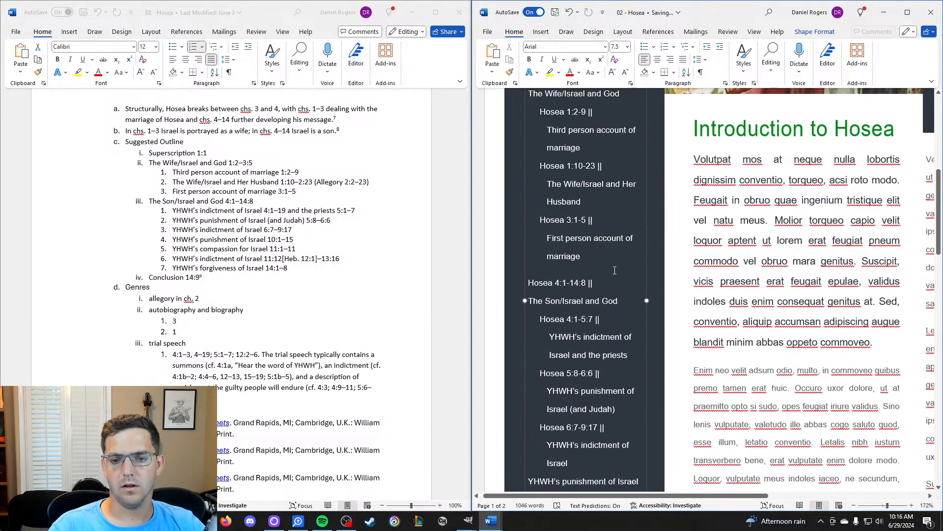
scroll(615, 270, up, 3)
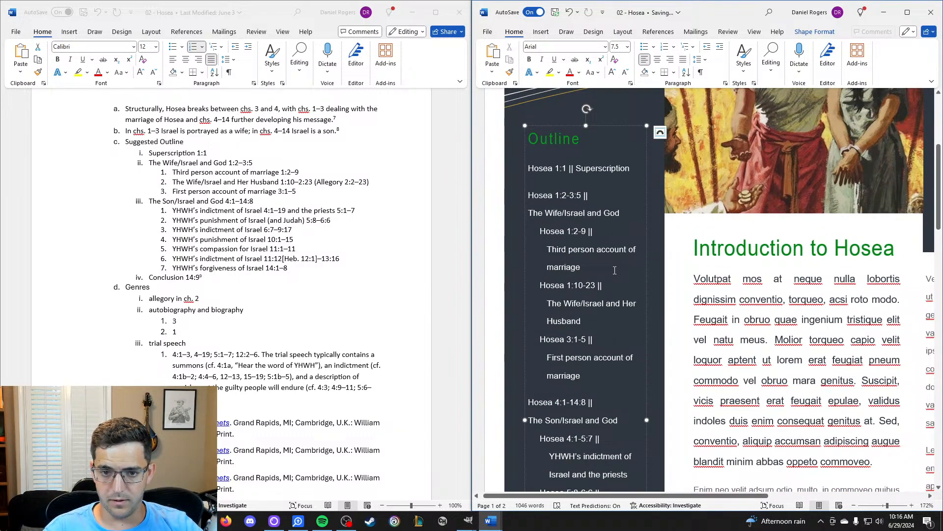
scroll(602, 271, down, 2)
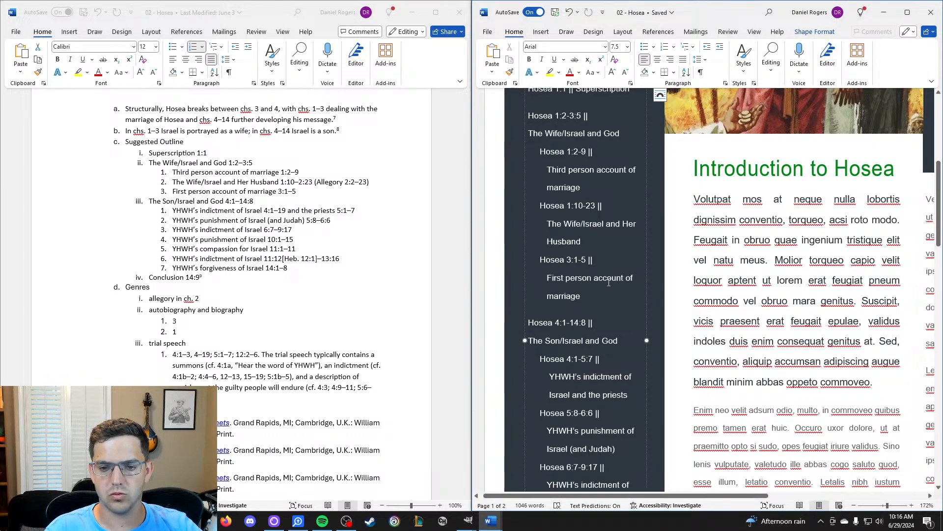
scroll(607, 284, down, 4)
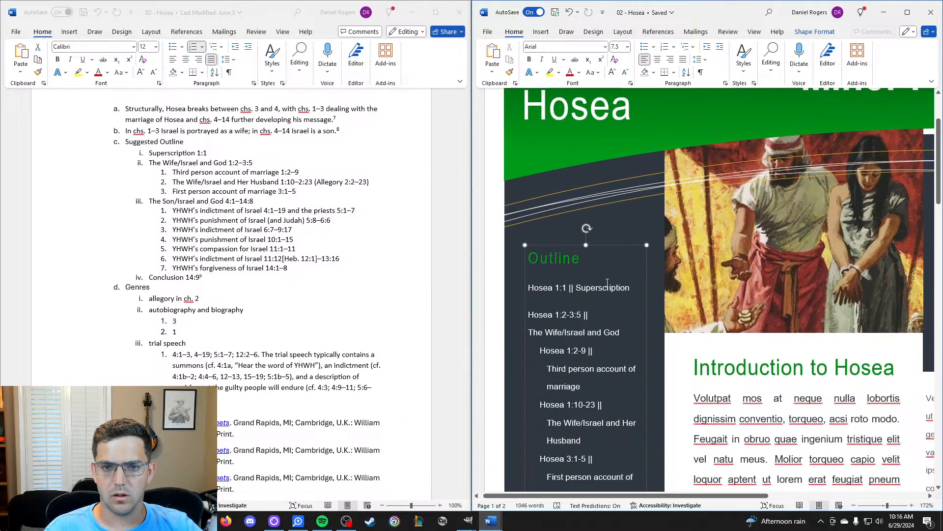
scroll(600, 259, up, 4)
scroll(600, 259, down, 13)
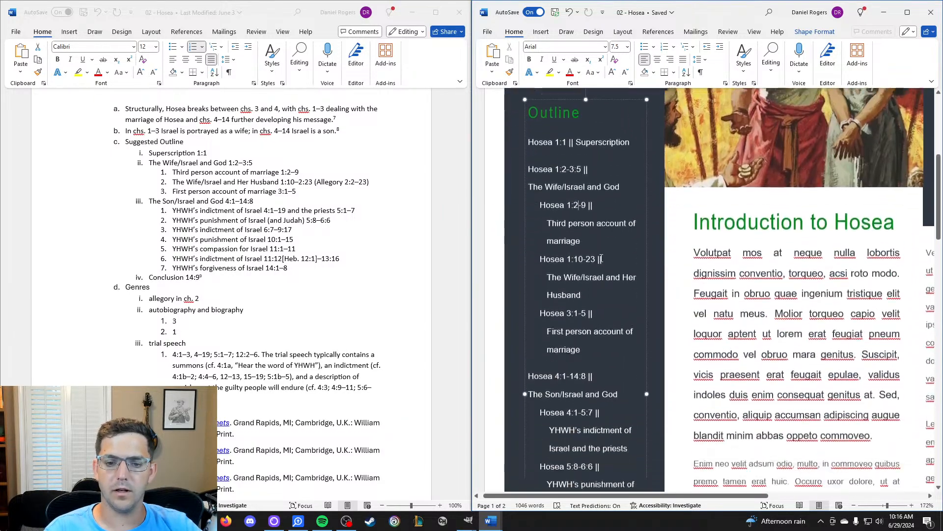
scroll(602, 258, up, 10)
scroll(602, 257, up, 4)
click(739, 198)
scroll(663, 261, down, 3)
scroll(663, 261, down, 3)
click(608, 253)
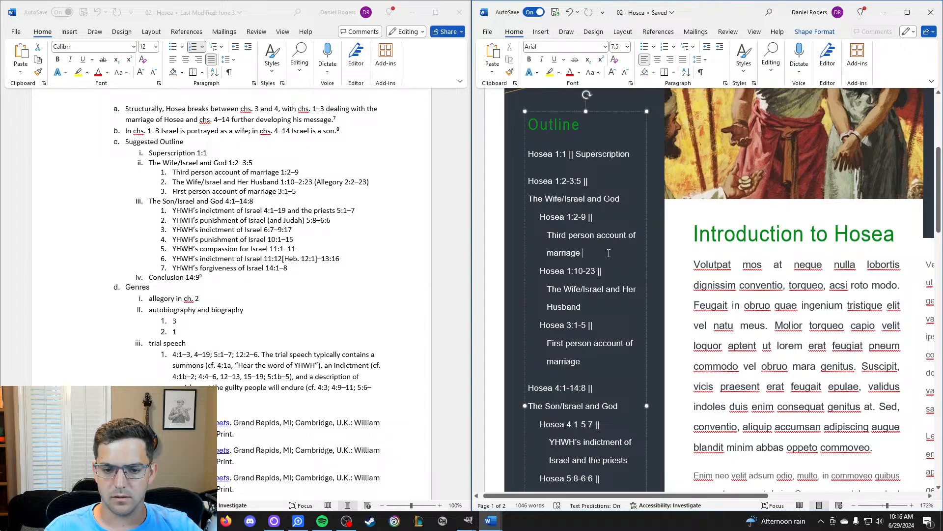
scroll(608, 253, down, 5)
scroll(608, 253, up, 6)
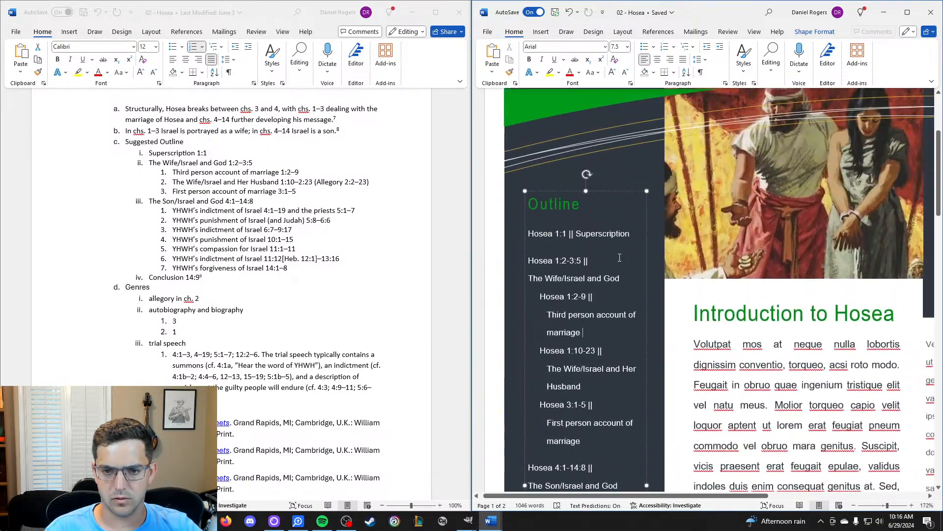
drag(887, 504, 883, 503)
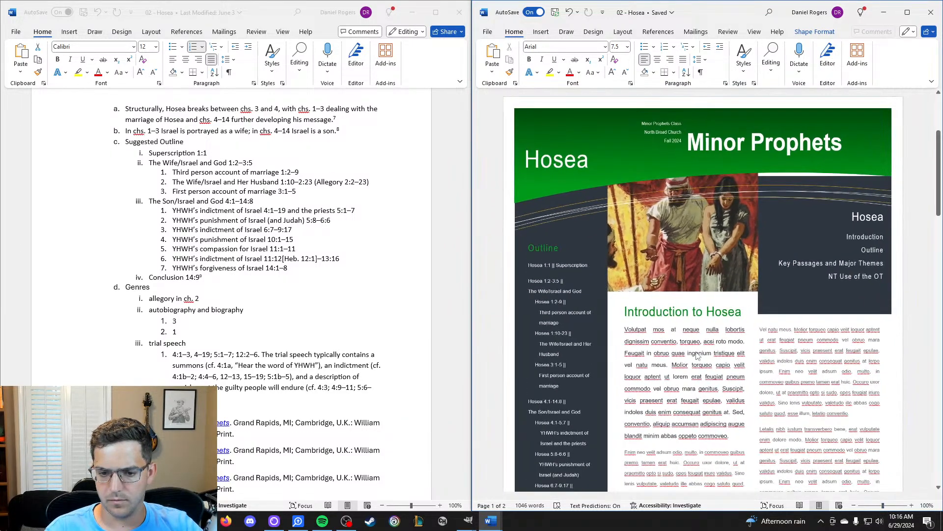
Add "Hosea 10:1-15 ||" on a slightly indented line above the next "YHWH's punishment of Israel" entry and indent that entry's first line deeper.
scroll(572, 273, down, 5)
scroll(572, 273, down, 3)
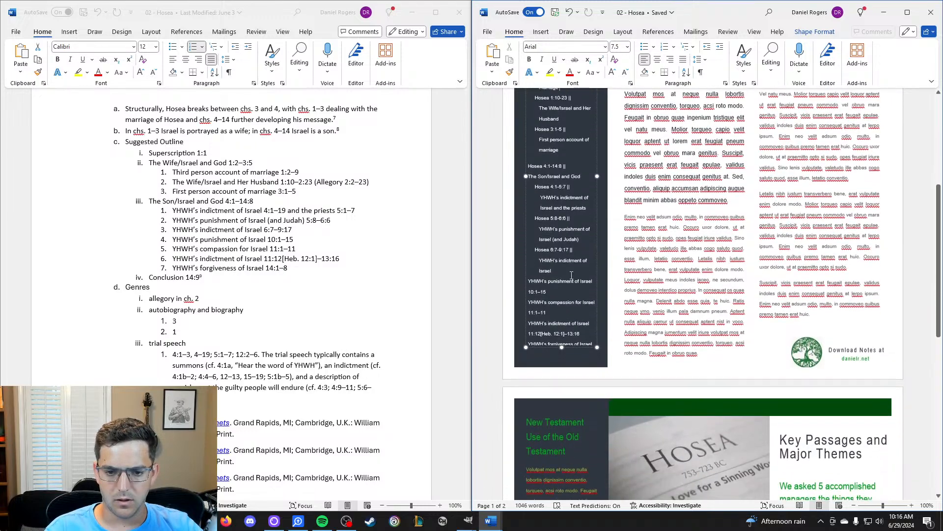
key(Return)
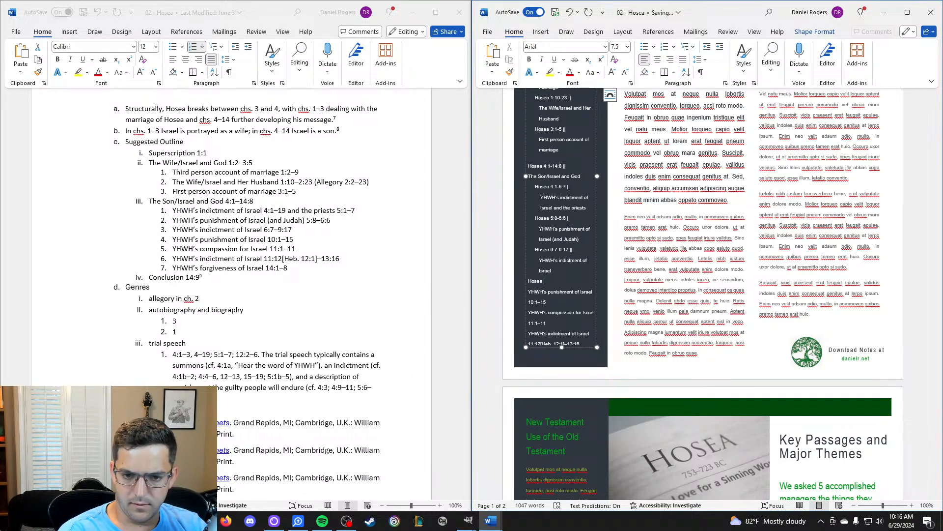
text(Hosea 10:1-15 ||)
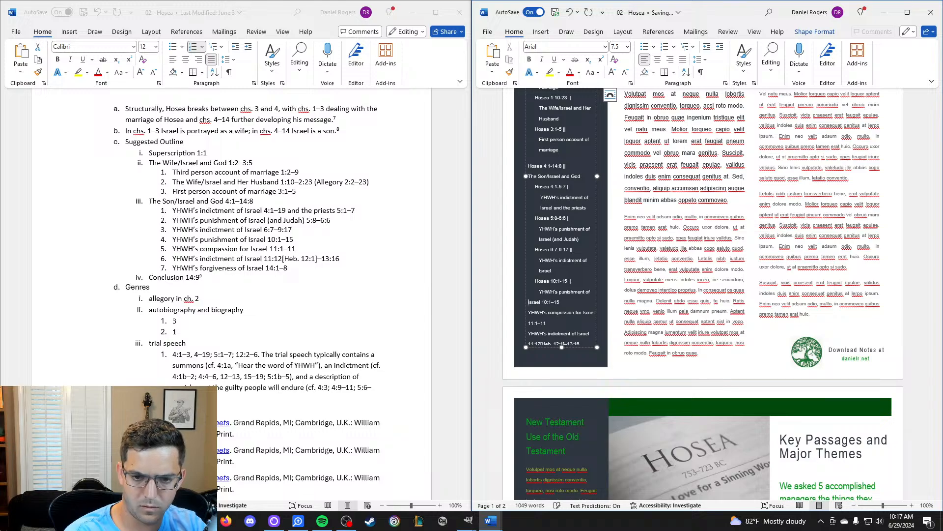
Delete the trailing "10:1–15" from the "YHWH's punishment of Israel" entry and align its wrapped "Israel" with the line above.
click(570, 301)
key(BackSpace)
key(BackSpace)
key(BackSpace)
key(BackSpace)
key(BackSpace)
key(BackSpace)
key(BackSpace)
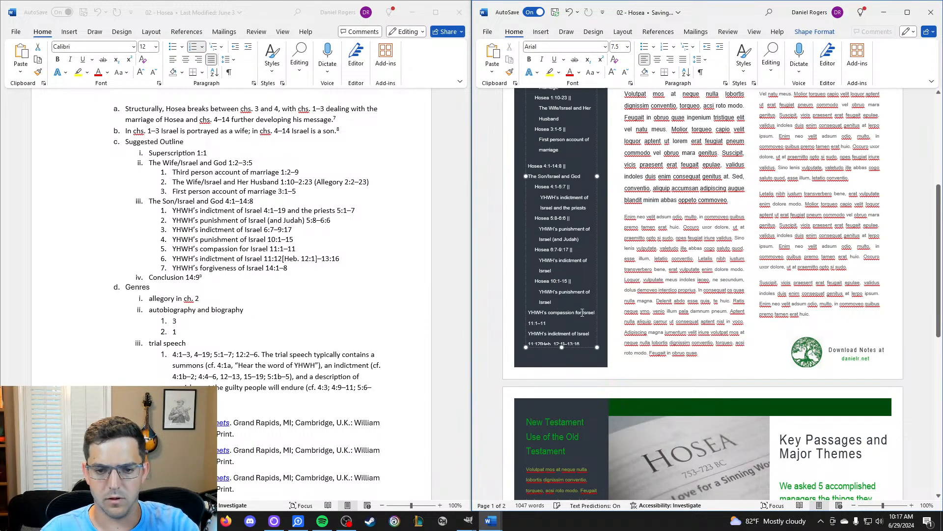
scroll(582, 313, down, 1)
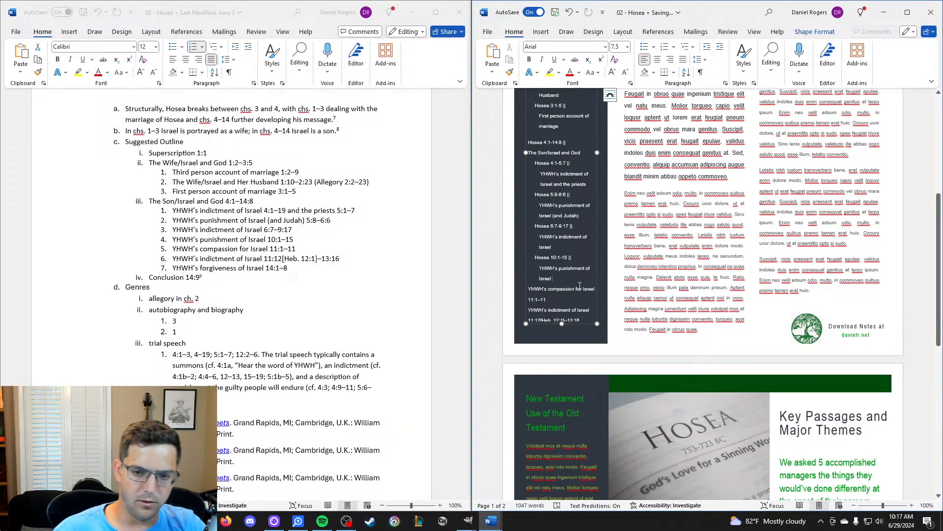
Add "Hosea 11:1-11 ||" on a slightly indented line above "YHWH's compassion for Israel" and indent that entry's first line deeper.
key(Return)
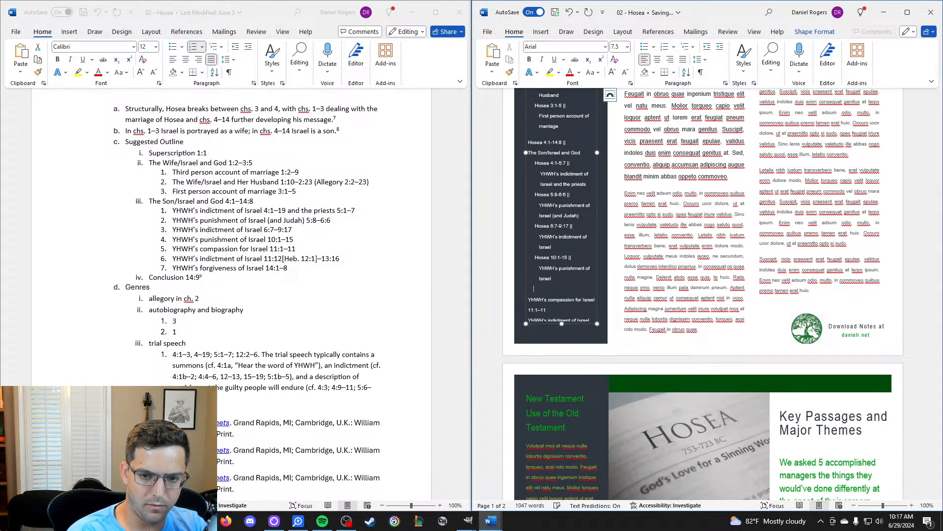
text(Hosea 11:1-11)
scroll(535, 277, down, 2)
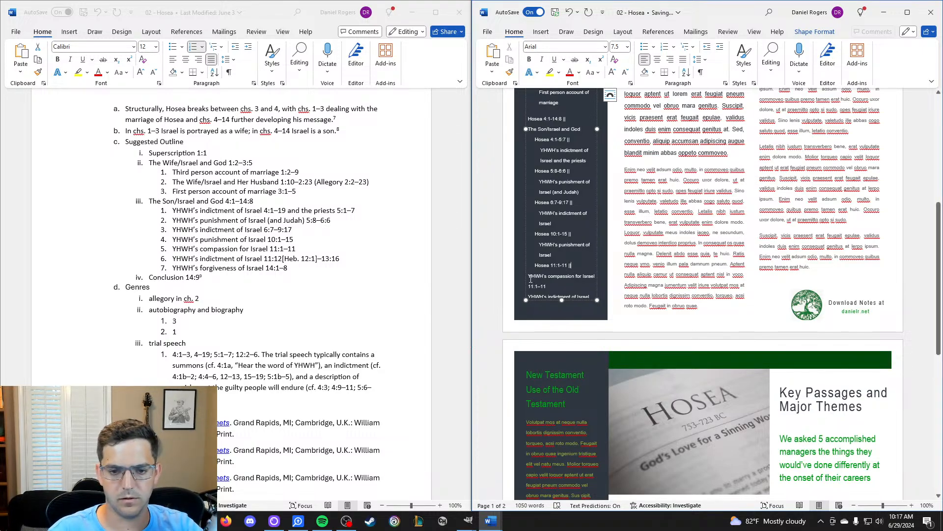
key(Tab)
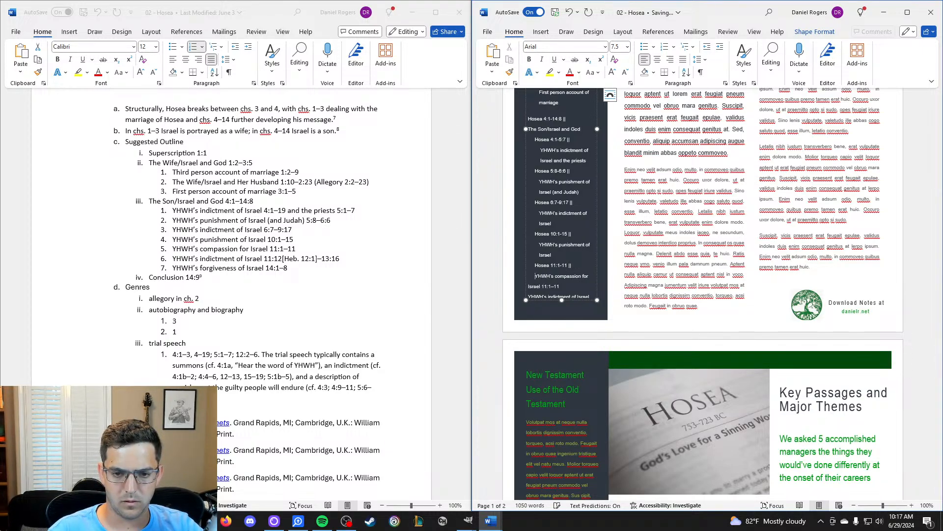
Delete the trailing "11:1–11" from the "YHWH's compassion for Israel" entry and align its wrapped "Israel" with the line above.
key(BackSpace)
click(528, 289)
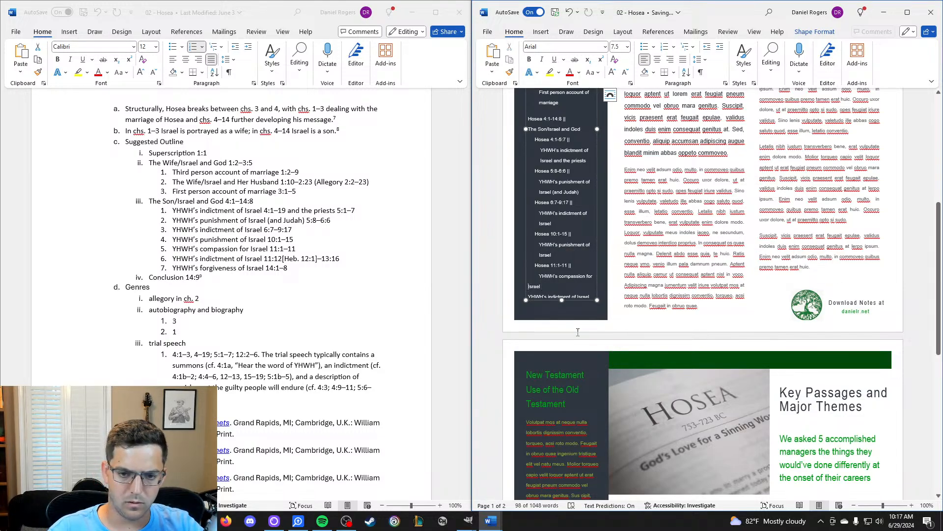
key(BackSpace)
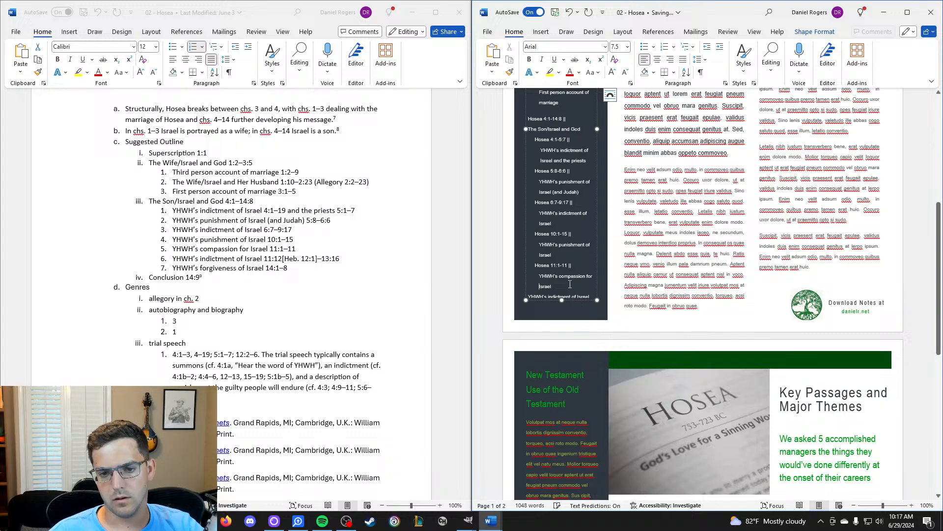
Reduce the indents of the "Hosea 1:2-9 ||" line and the two "Third person account of marriage" lines under it.
scroll(569, 284, up, 2)
scroll(569, 284, up, 5)
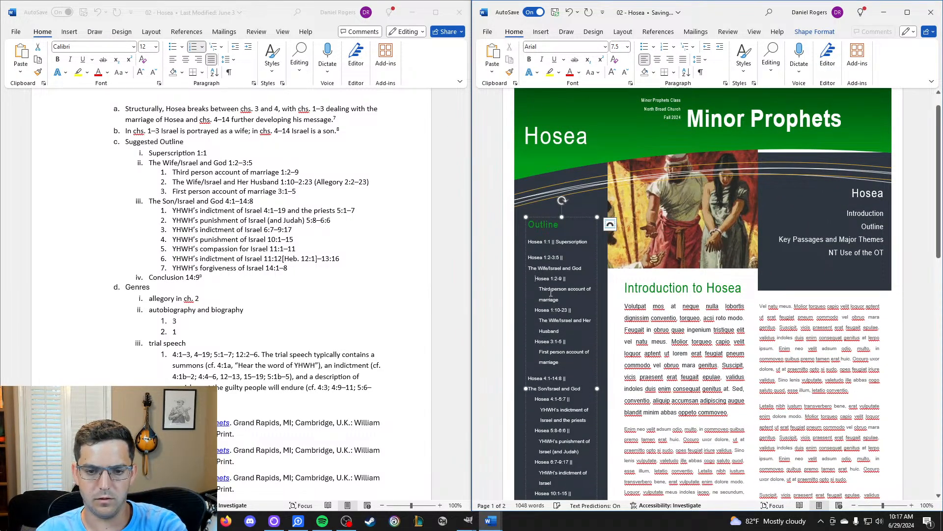
click(536, 279)
key(BackSpace)
key(BackSpace)
key(BackSpace)
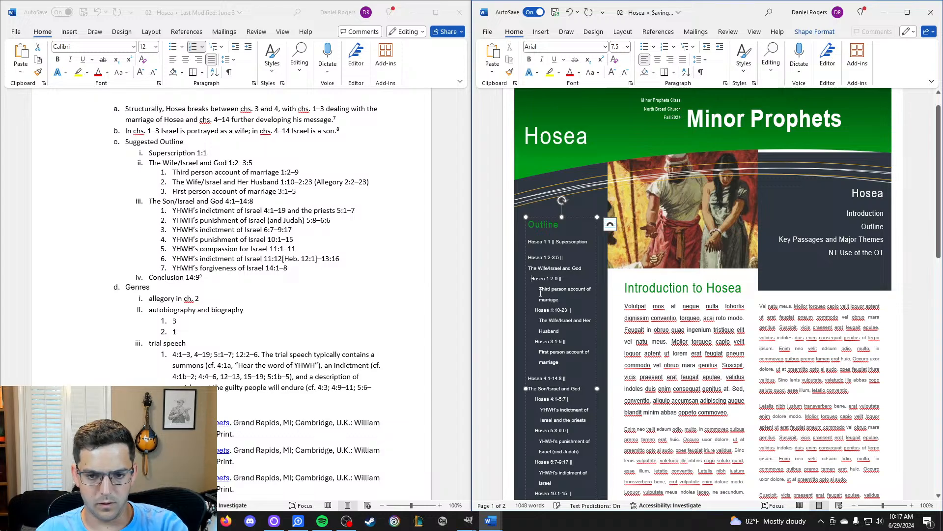
key(BackSpace)
key(BackSpace)
key(BackSpace)
click(538, 299)
key(BackSpace)
key(BackSpace)
key(BackSpace)
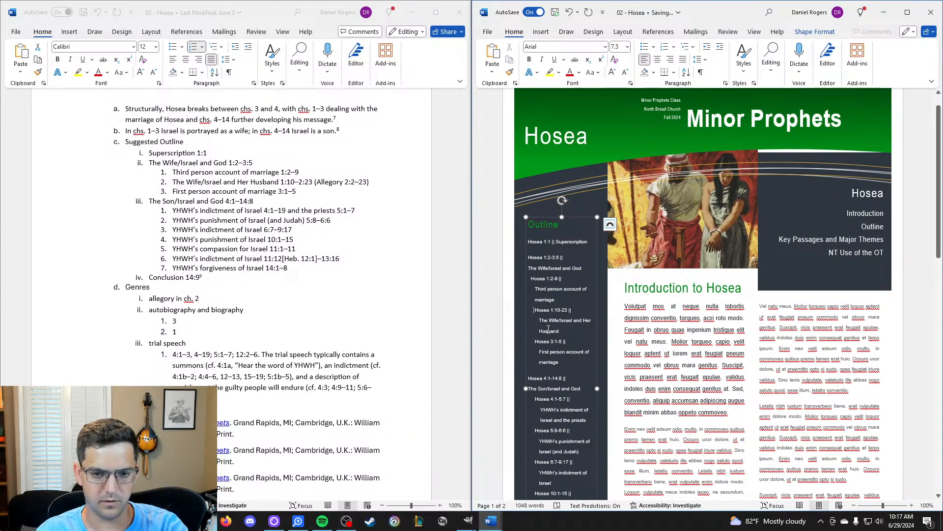
Reduce the indents of the "Hosea 1:10-23 ||" line and both lines of "The Wife/Israel and Her Husband" to match the first sub-entry.
key(Down)
key(BackSpace)
key(BackSpace)
key(BackSpace)
key(BackSpace)
key(BackSpace)
key(BackSpace)
click(536, 331)
key(BackSpace)
key(BackSpace)
key(BackSpace)
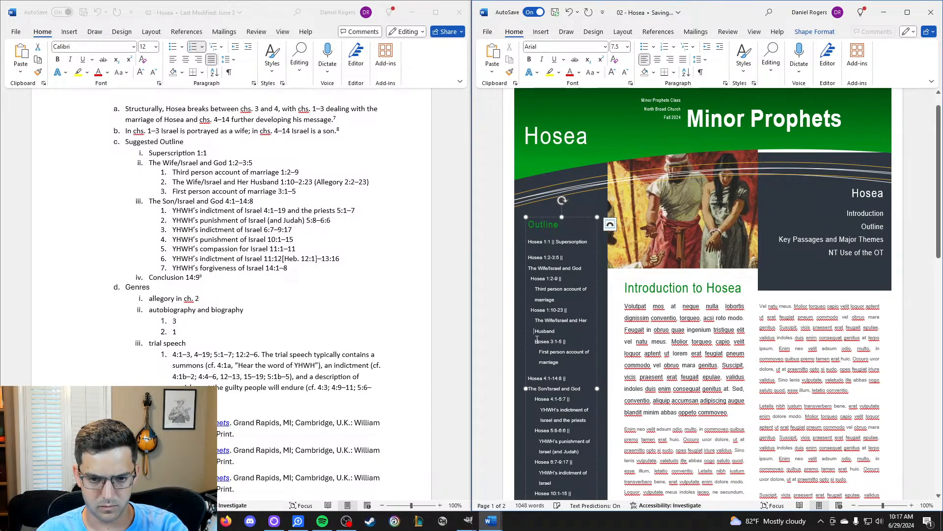
Reduce the indents of the "Hosea 3:1-5 ||" line and both lines of "First person account of marriage" to match the sub-entries above.
key(BackSpace)
key(BackSpace)
key(BackSpace)
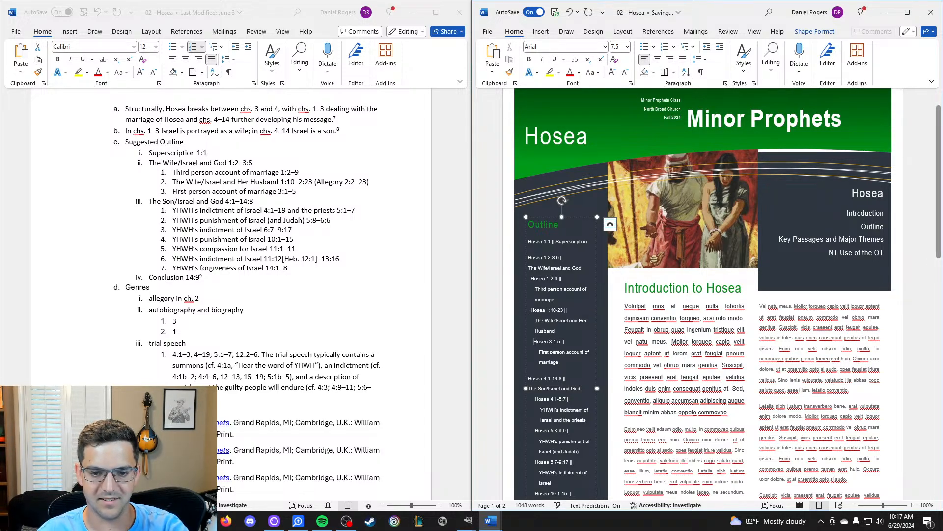
click(540, 352)
key(BackSpace)
key(BackSpace)
key(BackSpace)
click(539, 363)
key(BackSpace)
key(BackSpace)
key(BackSpace)
Reduce the indents of the "Hosea 4:1-5:7 ||" line and the two "YHWH's indictment of Israel and the priests" lines.
scroll(539, 353, down, 2)
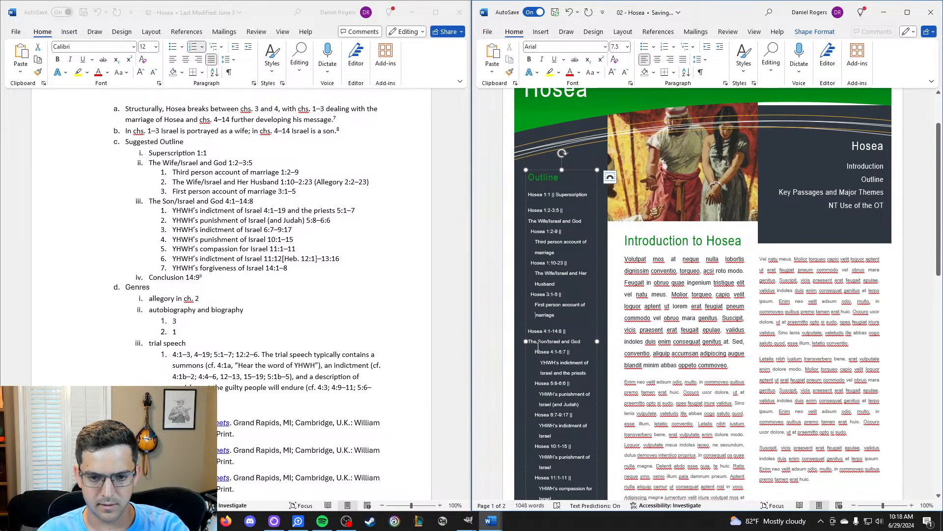
click(535, 351)
key(BackSpace)
key(BackSpace)
click(539, 362)
key(BackSpace)
key(BackSpace)
click(541, 373)
key(BackSpace)
key(BackSpace)
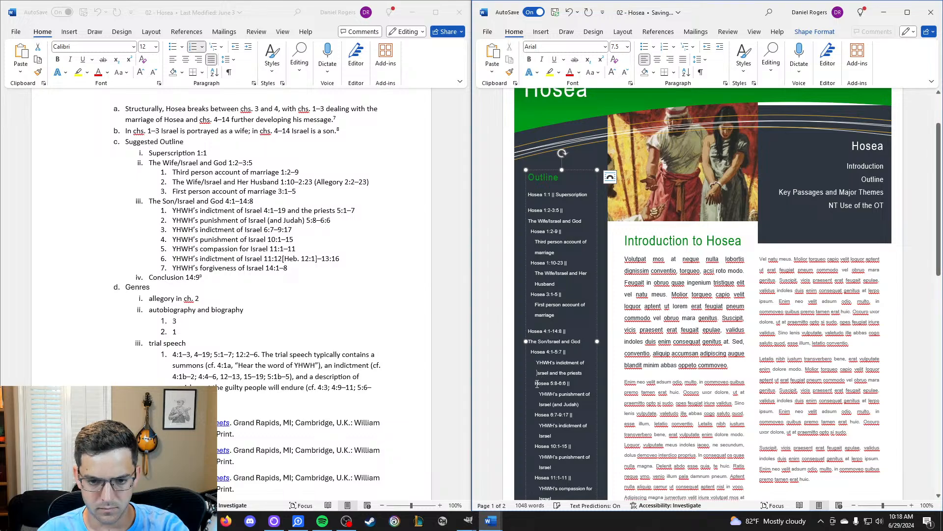
Reduce the indents of the "Hosea 5:8-6:6 ||" line and the two "YHWH's punishment of Israel (and Judah)" lines.
key(BackSpace)
key(BackSpace)
scroll(553, 389, down, 2)
click(539, 347)
key(BackSpace)
key(BackSpace)
key(BackSpace)
key(BackSpace)
Reduce the indents of the "Hosea 6:7-9:17 ||" line and the "YHWH's indictment of" line beneath it.
key(BackSpace)
key(BackSpace)
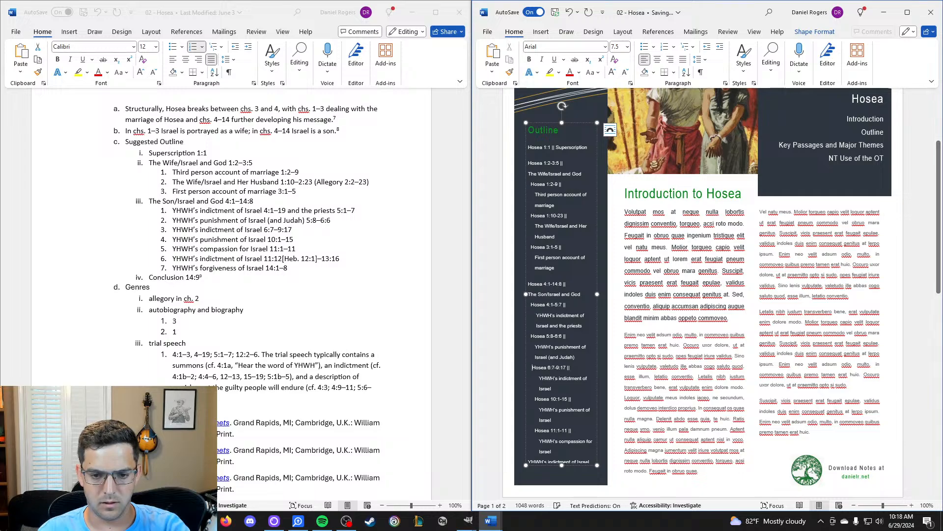
click(537, 378)
key(BackSpace)
key(BackSpace)
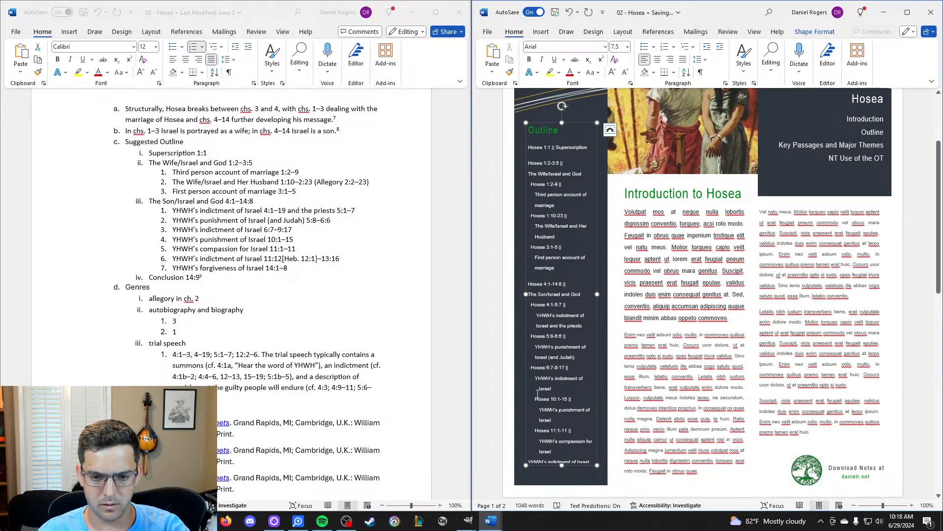
Reduce the indents of the "Hosea 10:1-15 ||" line and the two lines of "YHWH's punishment of Israel" beneath it.
key(BackSpace)
key(BackSpace)
click(539, 409)
key(BackSpace)
key(BackSpace)
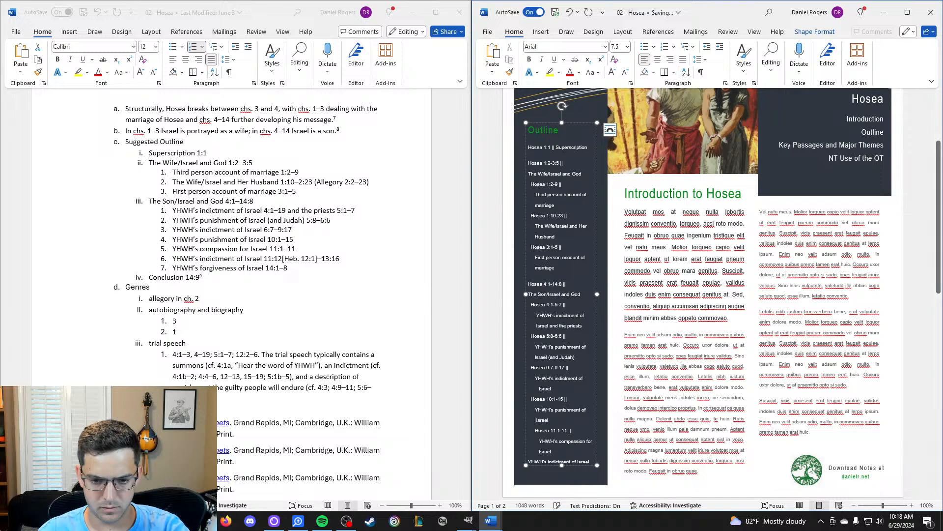
Reduce the indents of the "Hosea 11:1-11 ||" line and the two lines of "YHWH's compassion for Israel" beneath it.
key(BackSpace)
key(BackSpace)
scroll(535, 428, down, 2)
click(538, 394)
key(BackSpace)
key(BackSpace)
click(537, 404)
scroll(549, 369, down, 1)
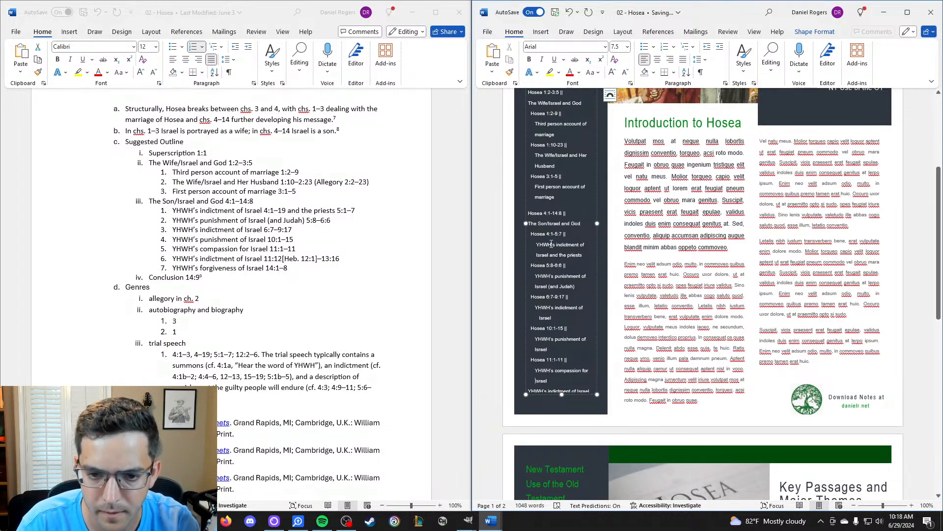
Remove "YHWH's" from the Hosea 4:1-5:7 and 5:8-6:6 sub-entries so they begin with capitalized "Indictment of" and "Punishment of".
drag(574, 245, 544, 245)
click(556, 245)
drag(884, 505, 893, 505)
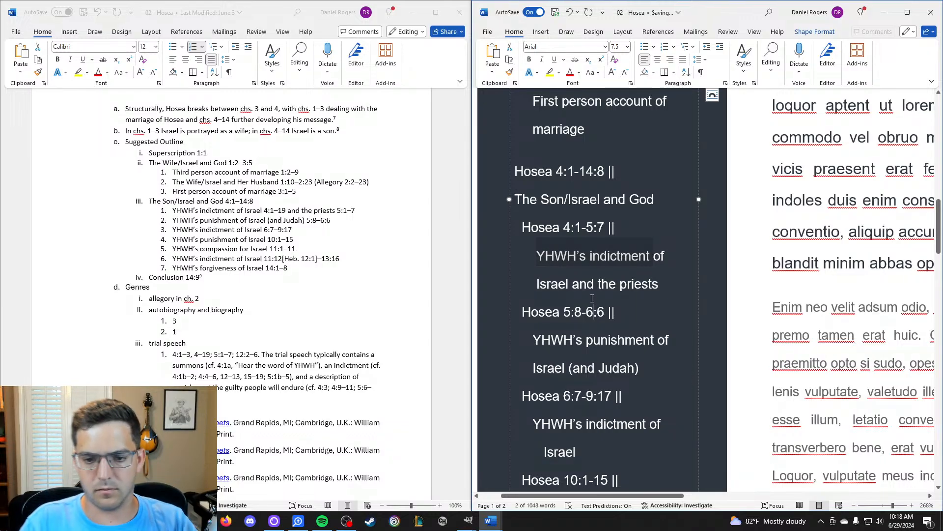
click(592, 300)
scroll(593, 299, up, 2)
scroll(591, 193, down, 3)
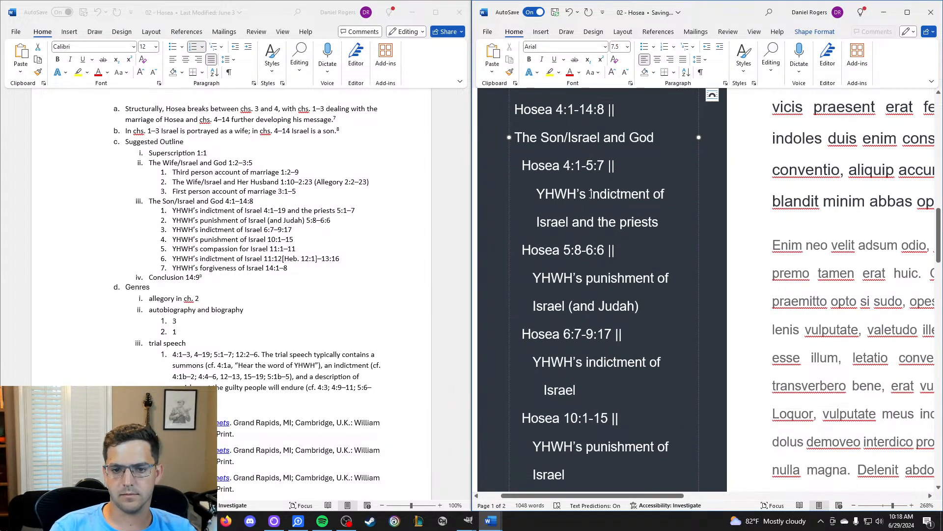
mouse_move(593, 192)
mouse_down()
mouse_move(547, 196)
mouse_move(594, 196)
mouse_up()
click(556, 195)
click(544, 195)
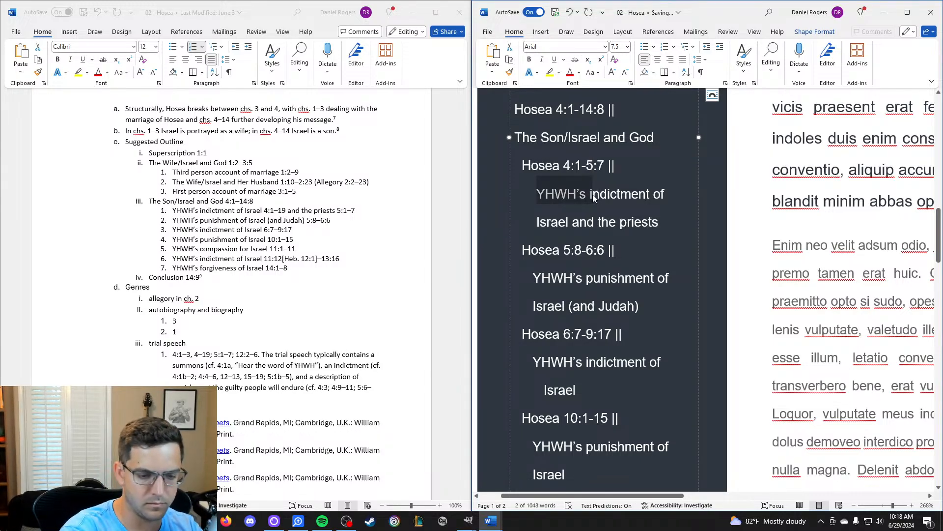
text(I)
drag(533, 278, 590, 284)
text(P)
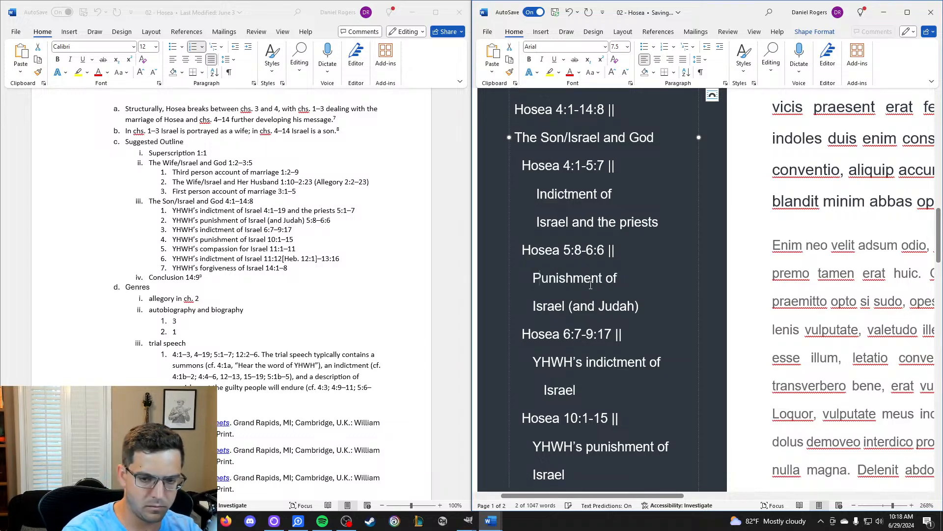
drag(642, 306, 534, 305)
key(BackSpace)
key(ctrl+z)
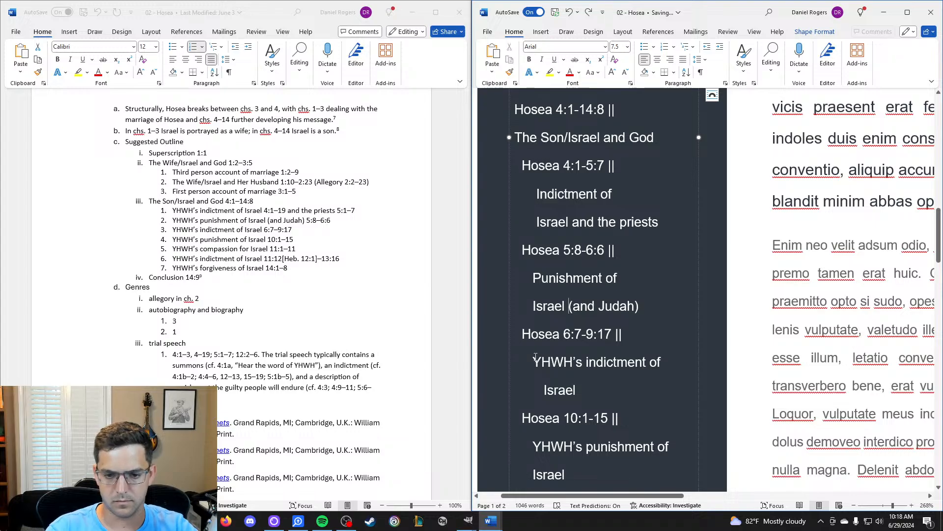
Shorten the Hosea 6:7-9:17, 10:1-15 and 11:1-11 sub-entries to begin with "Indictment of", "Punishment of" and "Compassion for", dropping "YHWH's".
drag(534, 361, 590, 362)
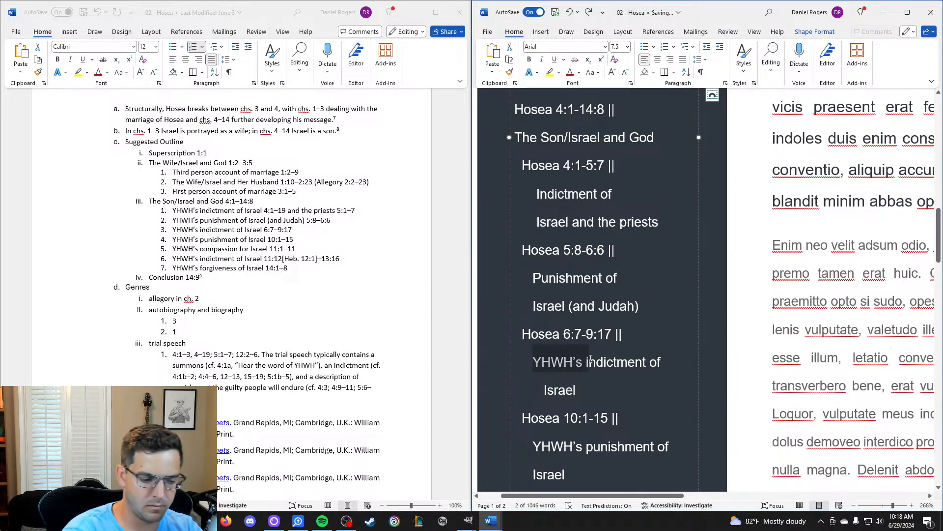
text(I)
scroll(591, 360, down, 3)
drag(533, 323, 596, 321)
text(P)
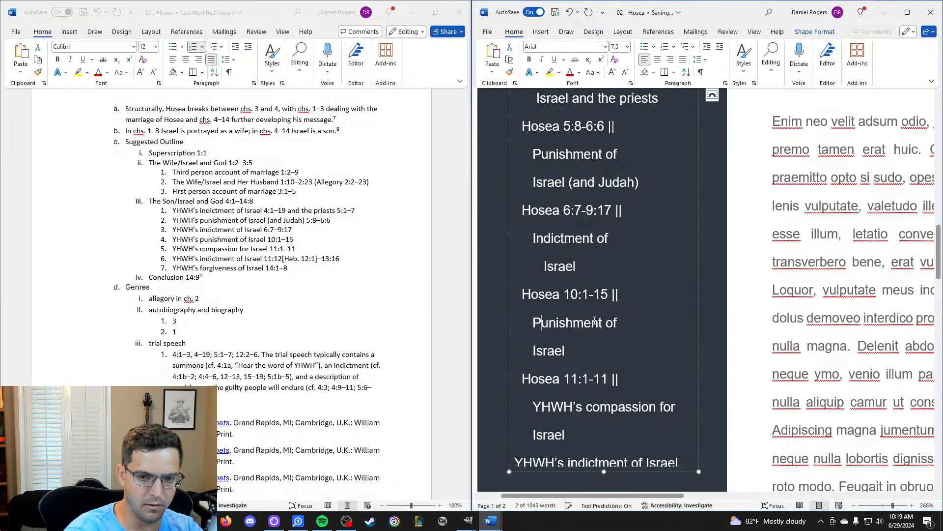
scroll(594, 320, down, 2)
drag(534, 345, 593, 340)
text(C)
Pull the separate "Israel" line under Hosea 6:7-9:17 up so the entry reads "Indictment of Israel" on one line.
scroll(602, 334, up, 5)
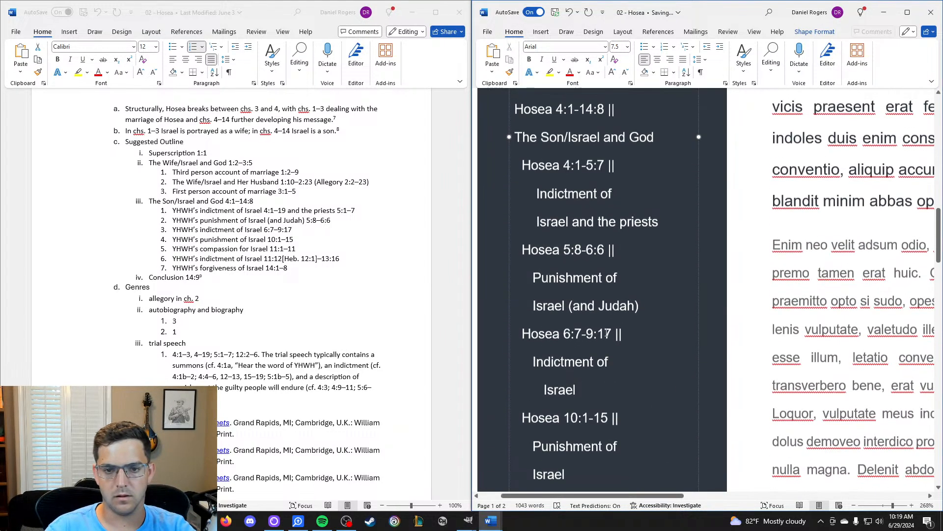
scroll(607, 332, up, 1)
scroll(607, 331, down, 1)
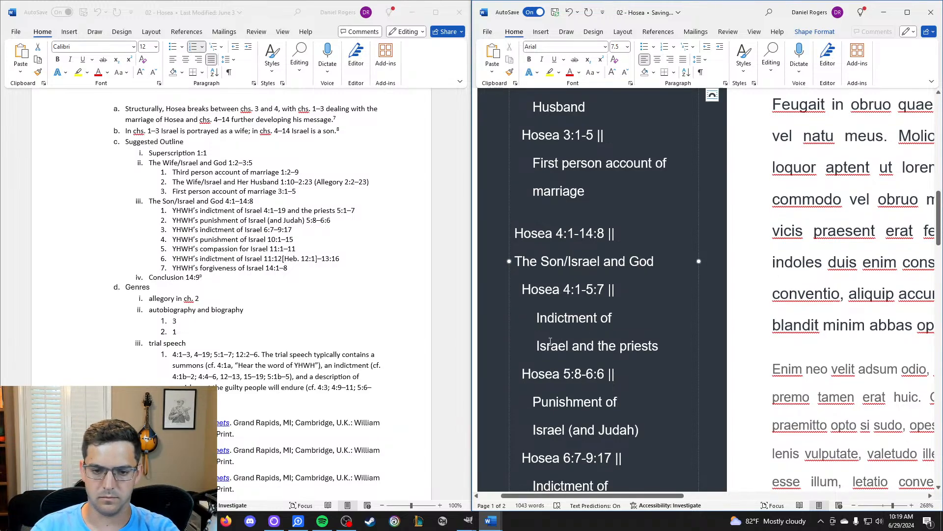
scroll(544, 341, down, 1)
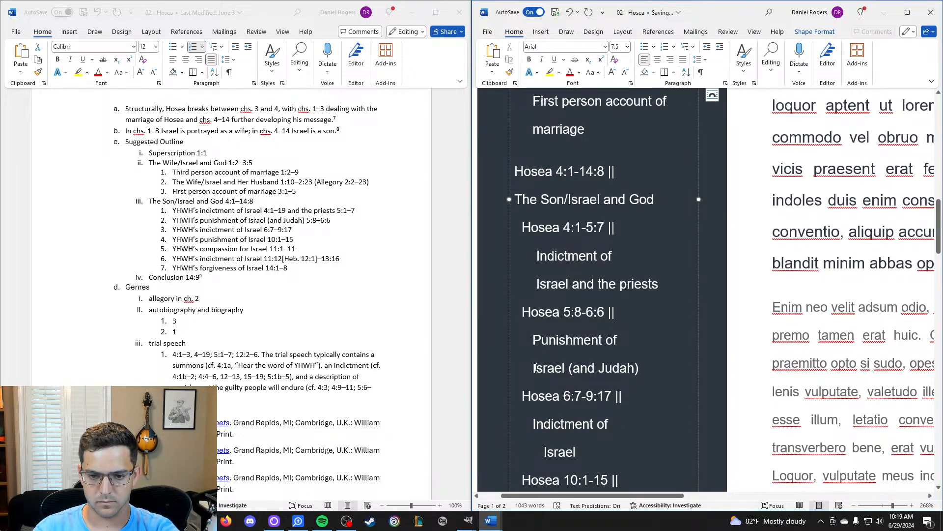
scroll(535, 367, down, 1)
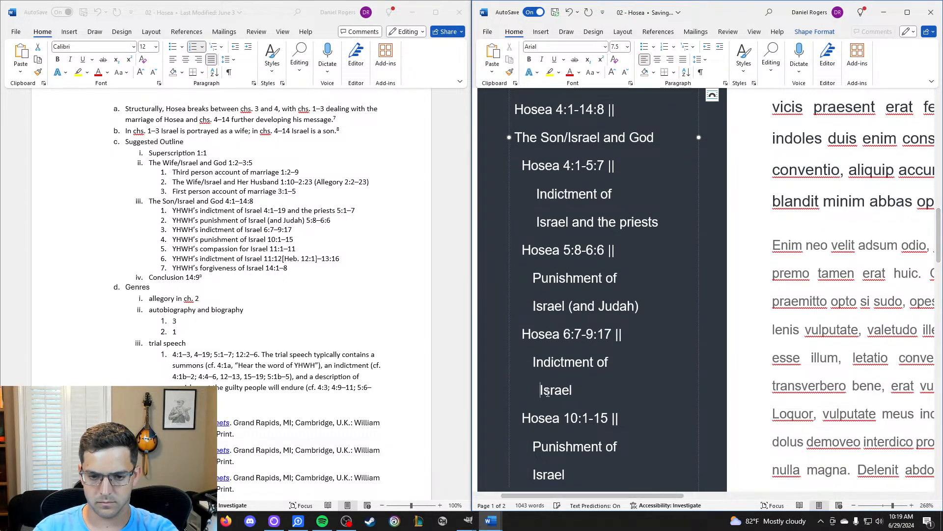
key(BackSpace)
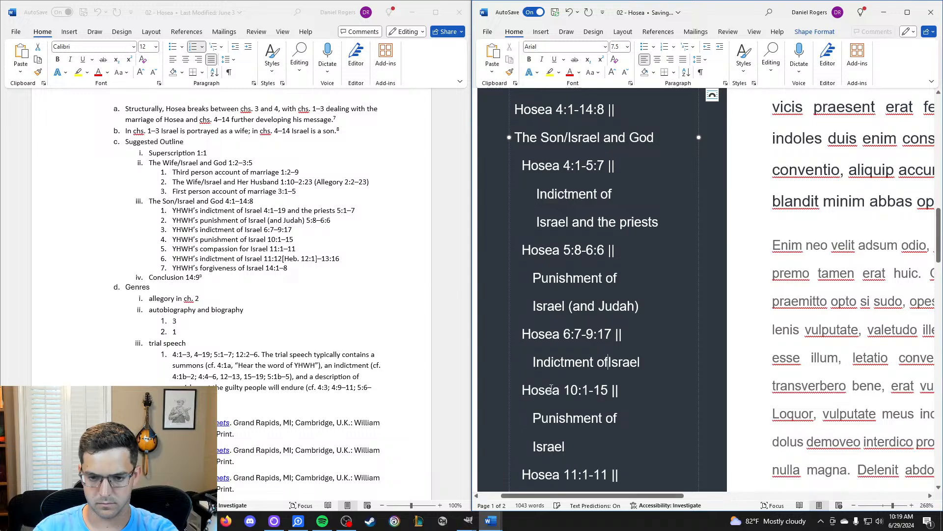
Join "Israel" to the line above under Hosea 10:1-15 so the entry reads "Punishment of Israel".
scroll(538, 319, down, 2)
click(534, 322)
key(BackSpace)
key(BackSpace)
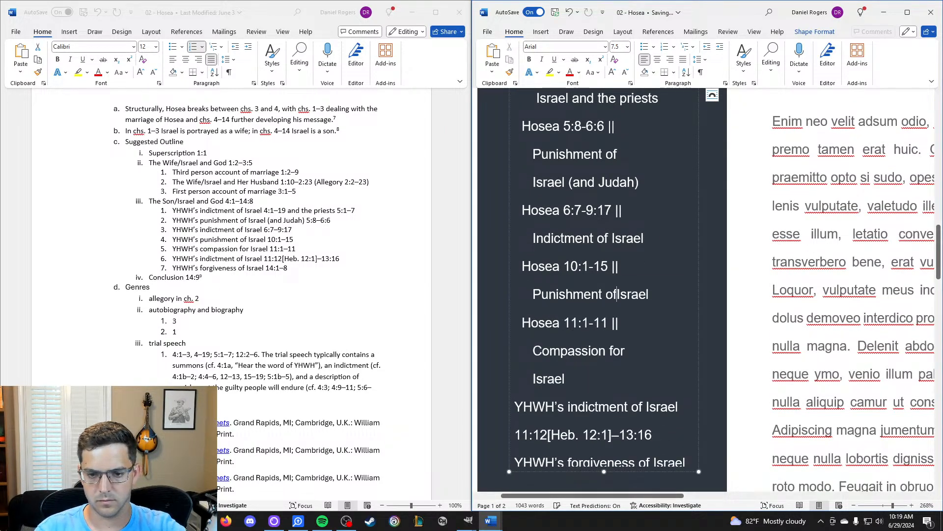
Remove the indent before "Israel" under Hosea 11:1-11 so the entry reads "Compassion for Israel" on one line.
click(526, 379)
drag(525, 381, 518, 378)
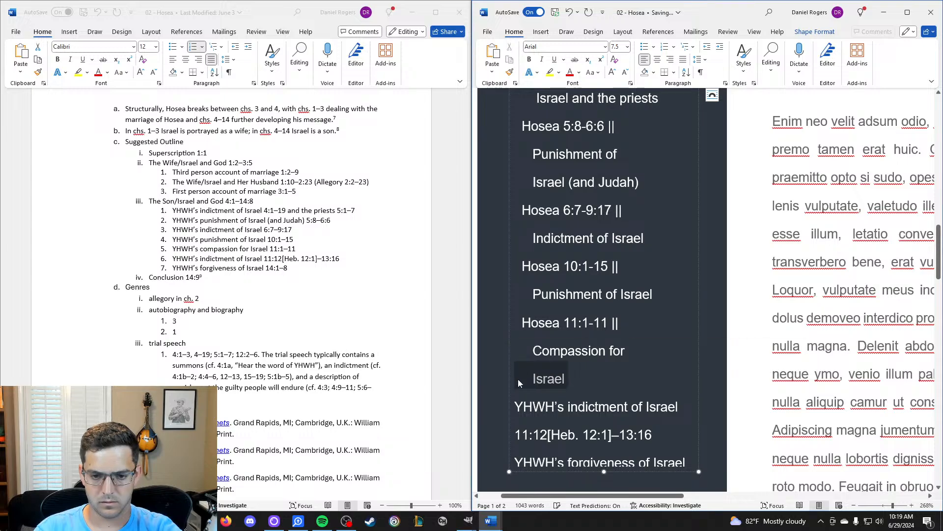
click(518, 379)
key(BackSpace)
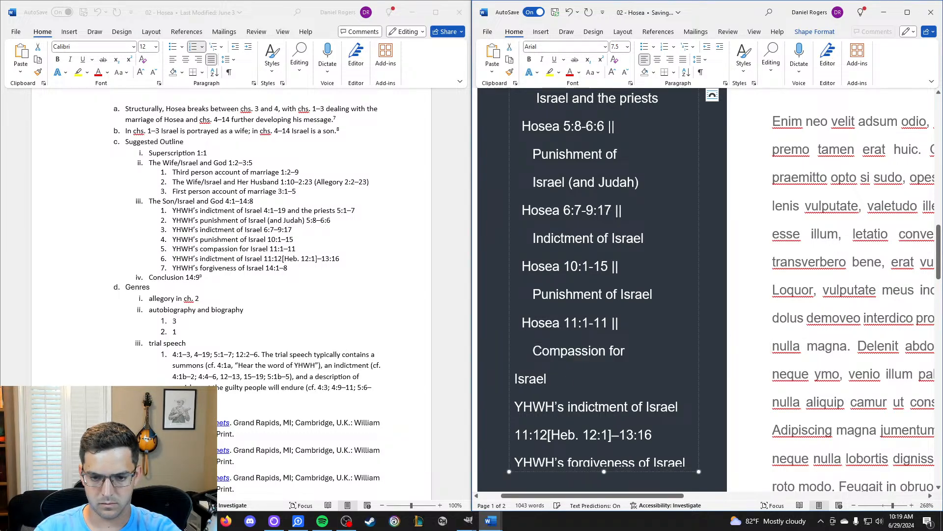
key(BackSpace)
scroll(619, 376, up, 5)
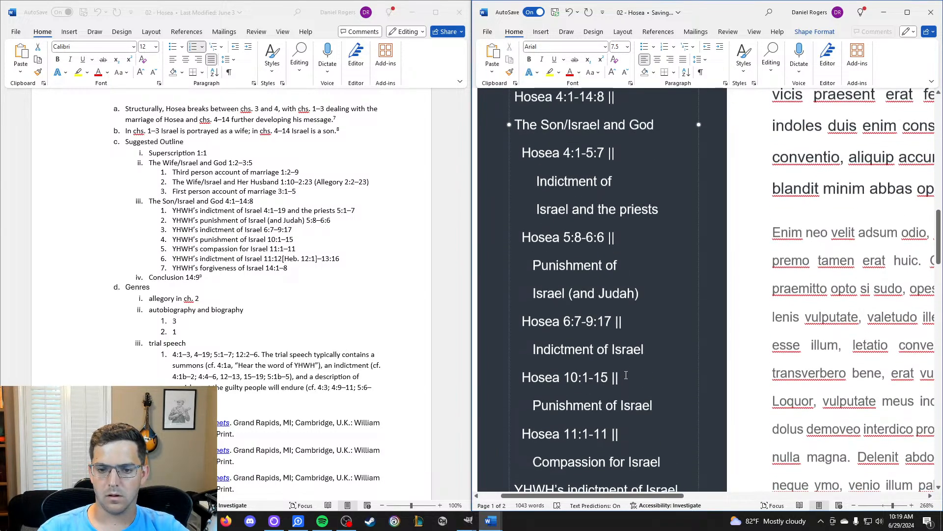
scroll(626, 374, up, 5)
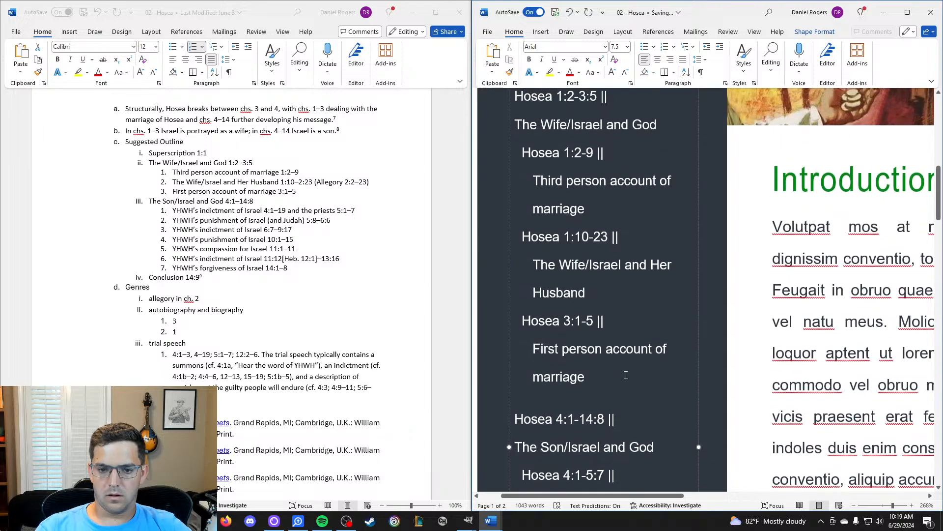
scroll(626, 375, up, 1)
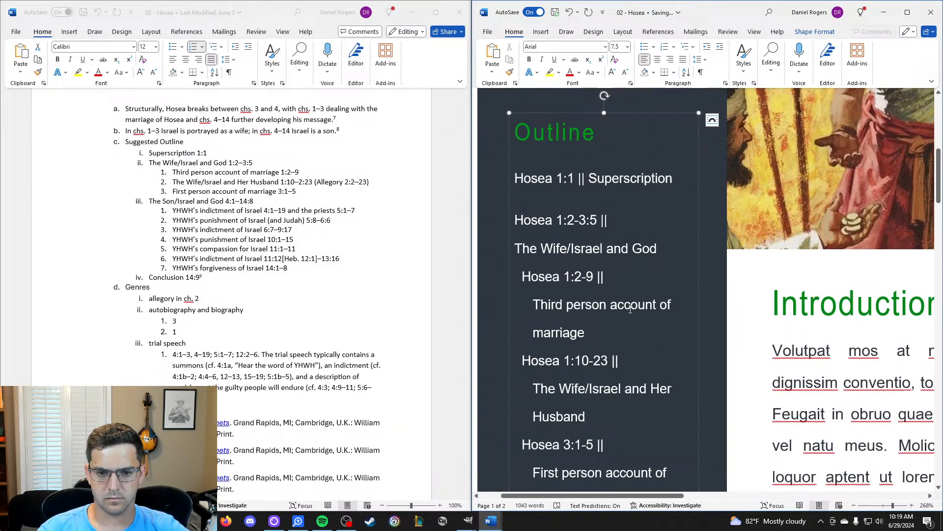
scroll(631, 308, down, 2)
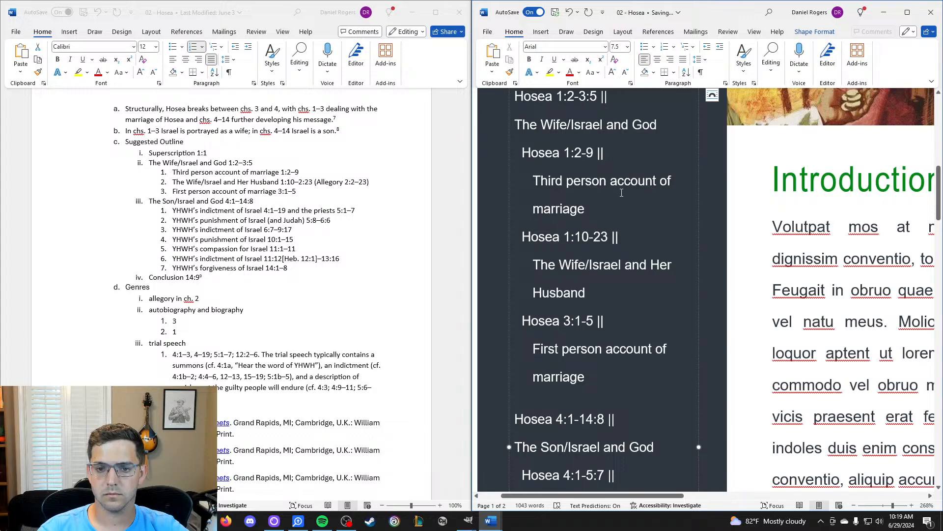
Shorten the Hosea 1:2-9 sub-entry to "Account of marriage" and bring it onto a single line.
mouse_move(615, 179)
mouse_down()
mouse_move(535, 180)
mouse_move(659, 181)
mouse_move(599, 195)
mouse_move(616, 182)
mouse_up()
click(585, 179)
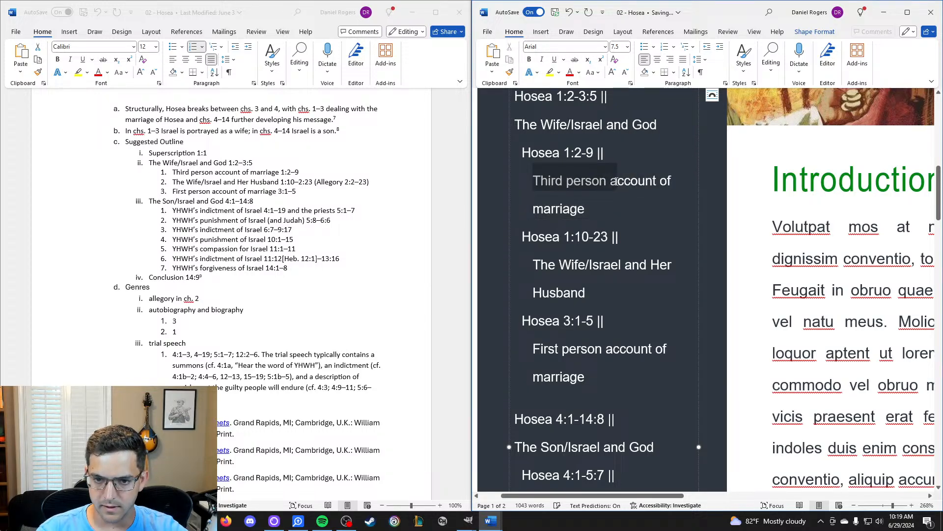
text(A)
click(532, 210)
key(BackSpace)
key(BackSpace)
key(BackSpace)
key(BackSpace)
key(BackSpace)
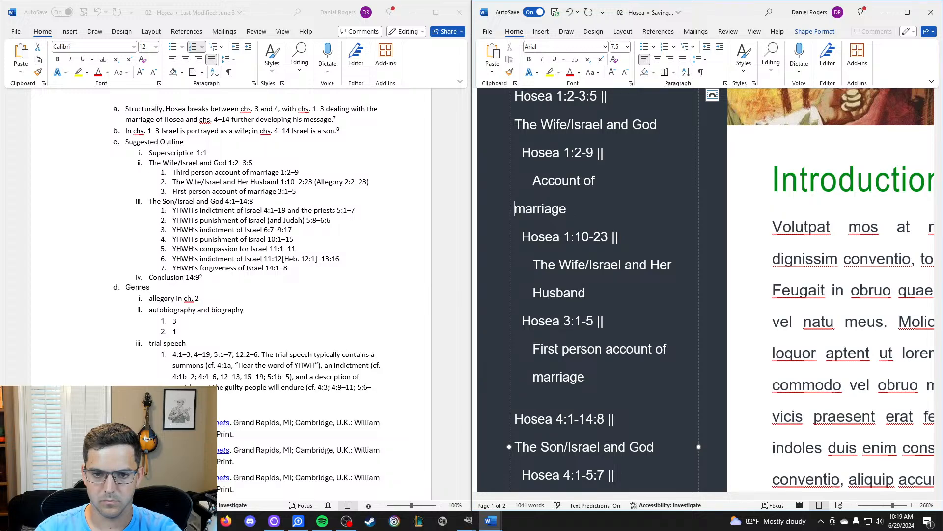
key(BackSpace)
Shorten the Hosea 1:10-23 sub-entry to "Israel and Her Husband", joining "Husband" to the line above.
drag(602, 235, 533, 236)
click(590, 236)
key(BackSpace)
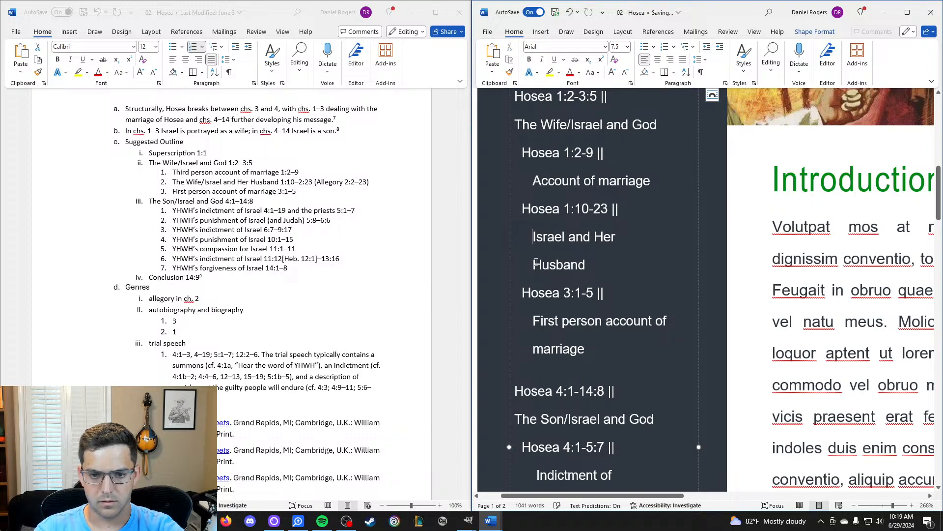
key(BackSpace)
key(BackSpace)
key(BackSpace)
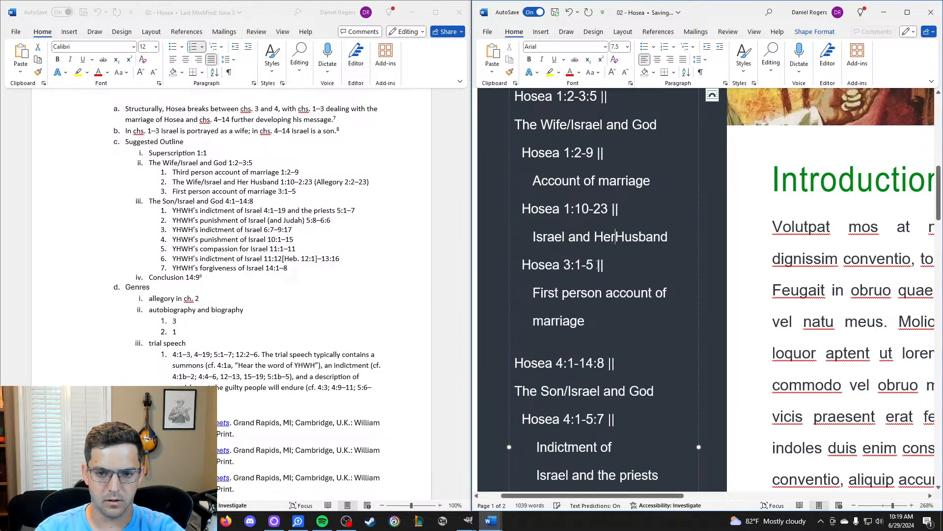
Review the Outline sidebar's entries, checking the wording, line breaks and indents from Hosea 1:1 to the conclusion.
scroll(604, 265, down, 1)
scroll(602, 265, up, 1)
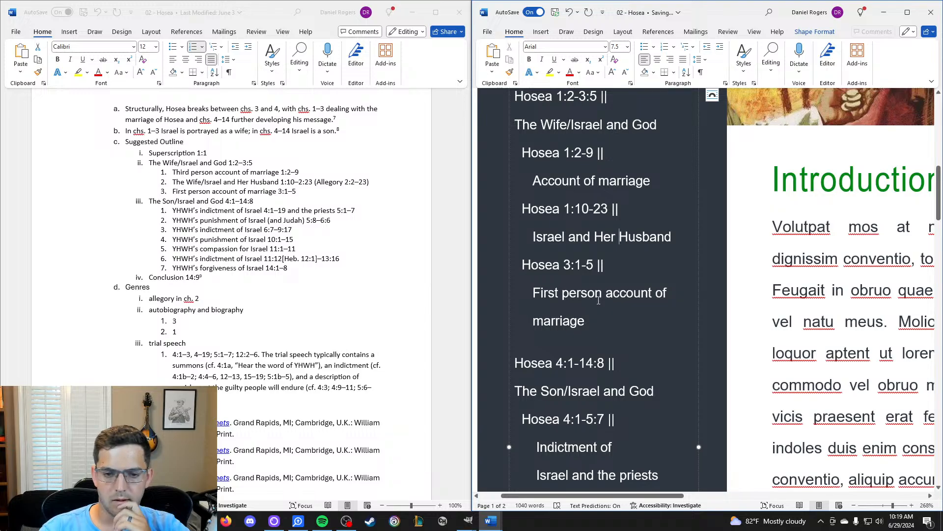
scroll(614, 311, down, 4)
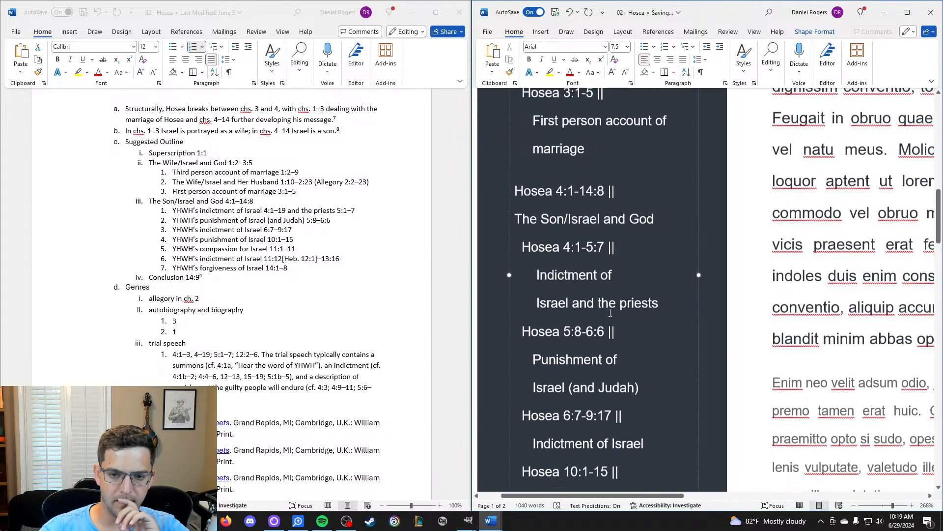
scroll(598, 261, down, 7)
scroll(595, 275, up, 1)
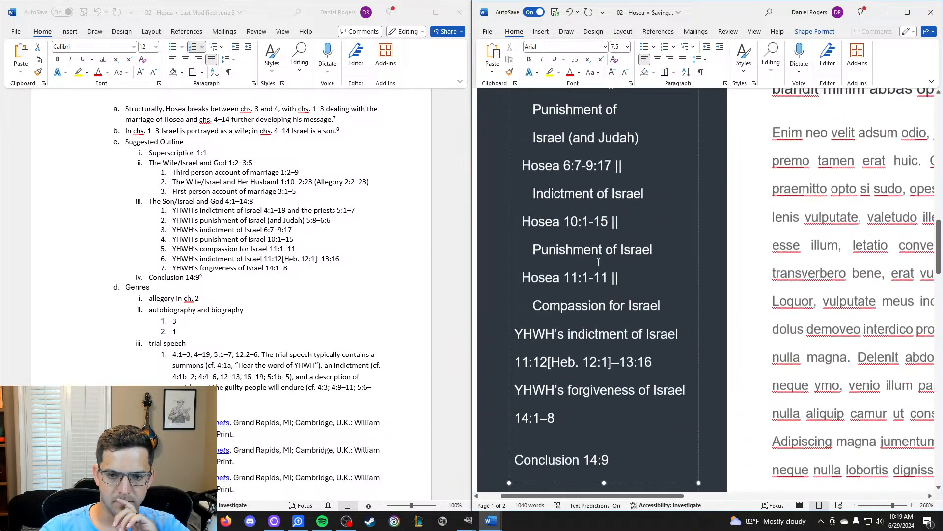
scroll(588, 300, down, 4)
scroll(595, 295, up, 13)
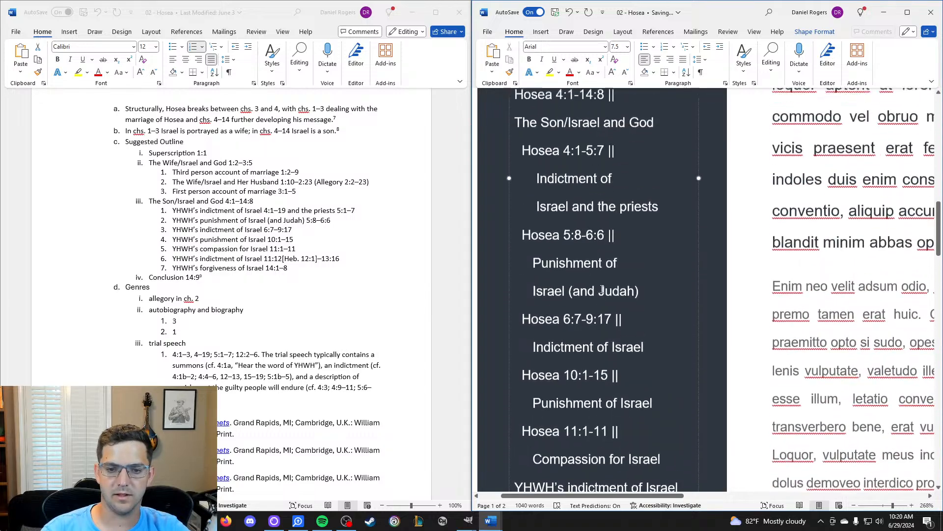
scroll(603, 289, down, 3)
scroll(599, 288, up, 11)
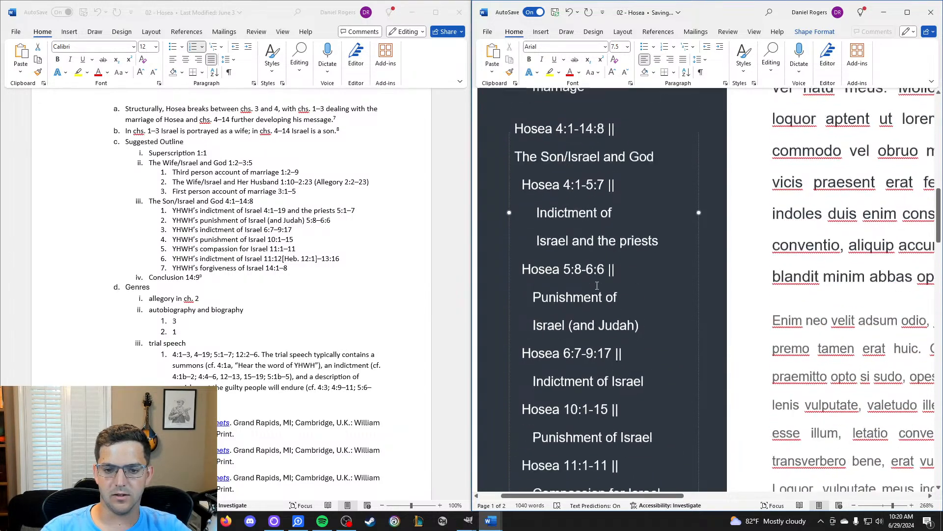
scroll(595, 287, down, 1)
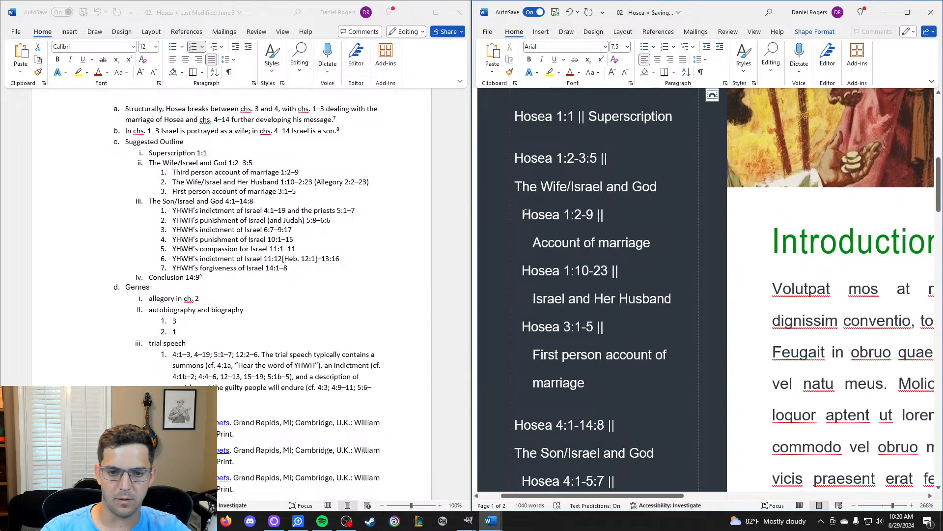
key(ctrl)
key(Left)
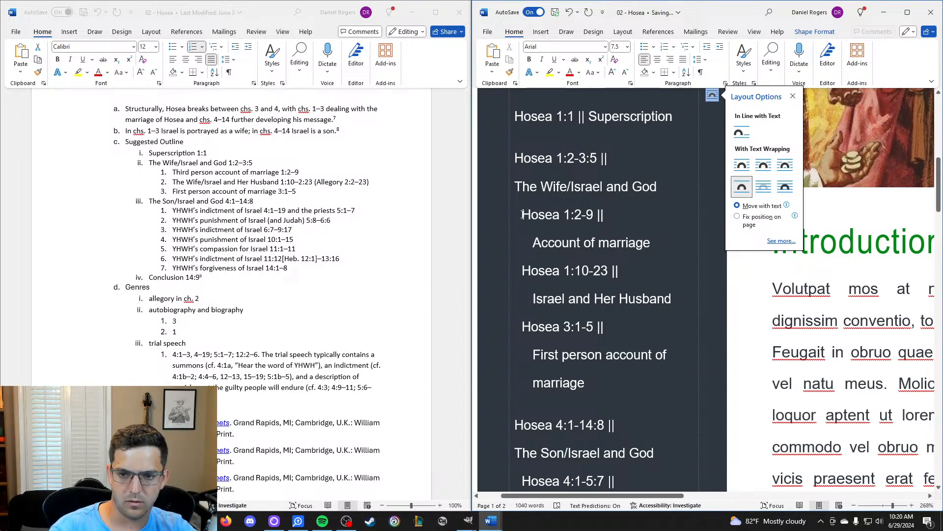
key(Left)
key(Left)
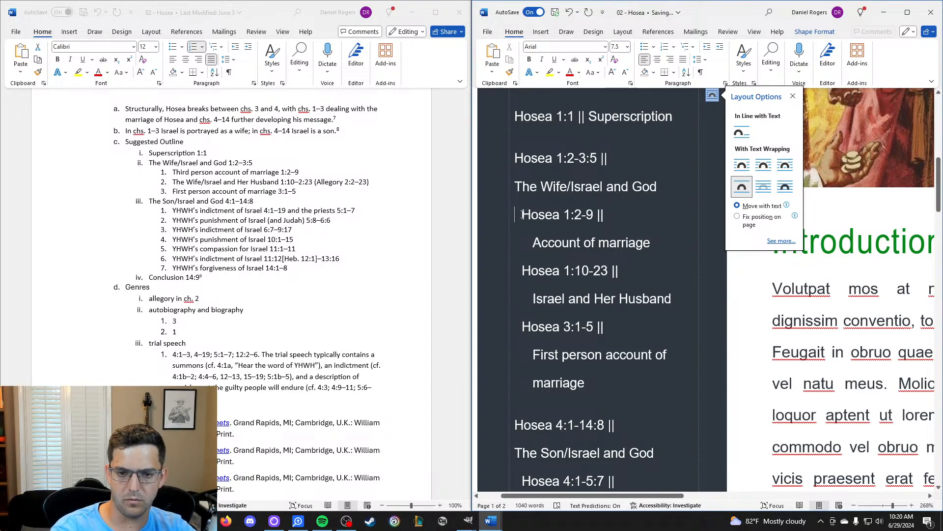
key(Down)
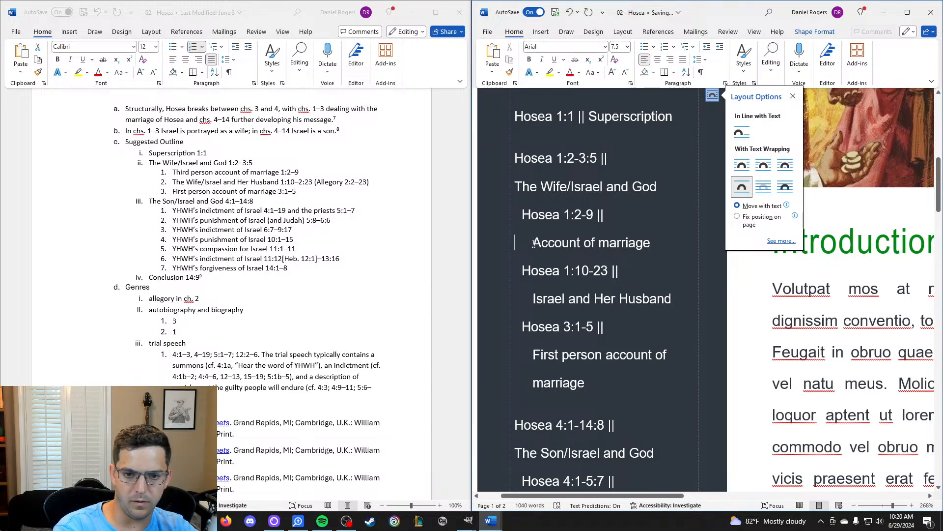
Add an indented "Hosea 11:12-13:16" line beneath "Compassion for Israel" in the Outline.
scroll(618, 248, down, 10)
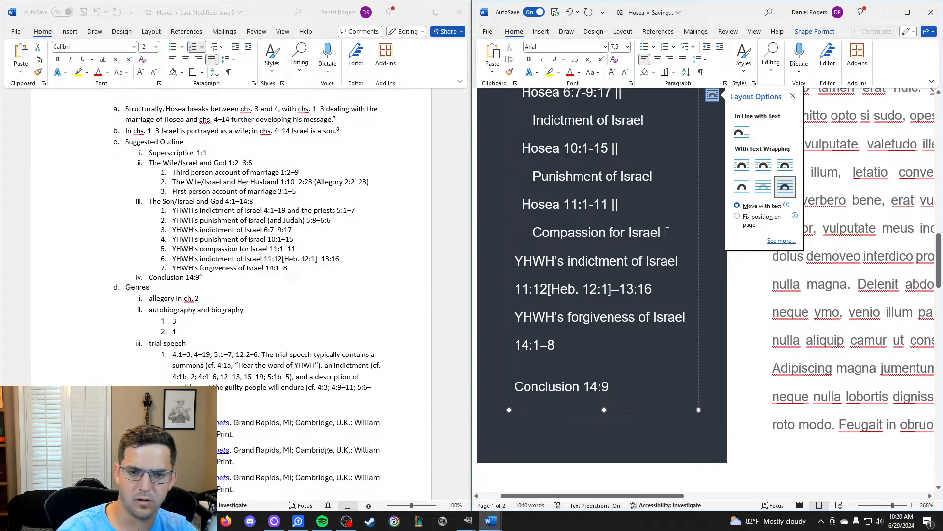
key(Return)
key(BackSpace)
key(shift+Return)
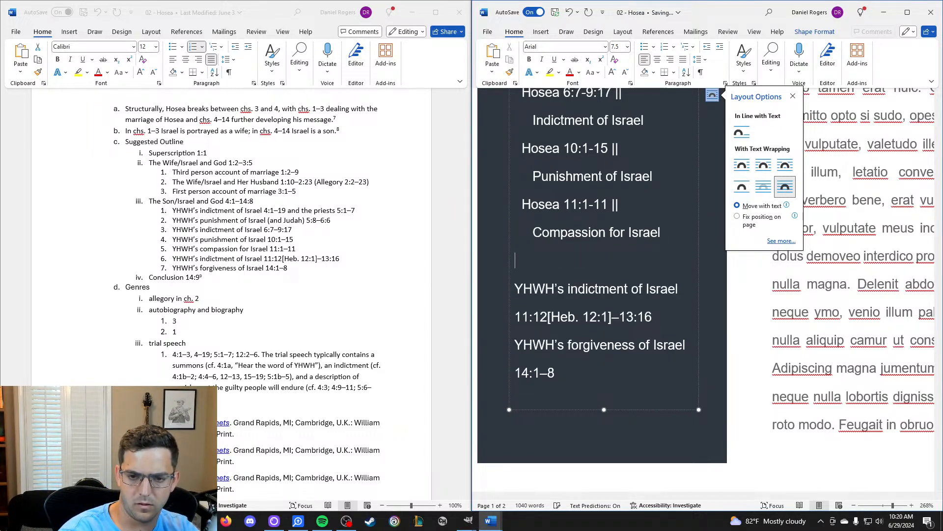
text(Hosea )
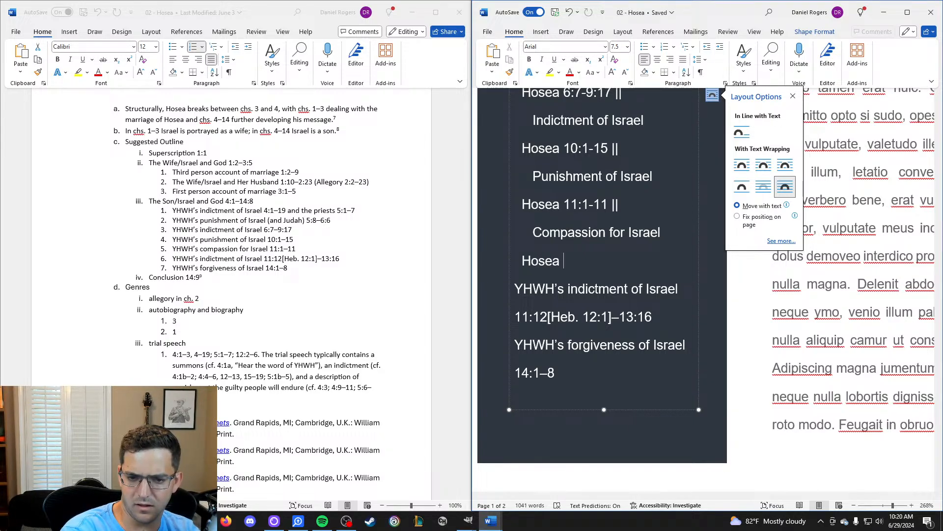
text(11:12-13:1)
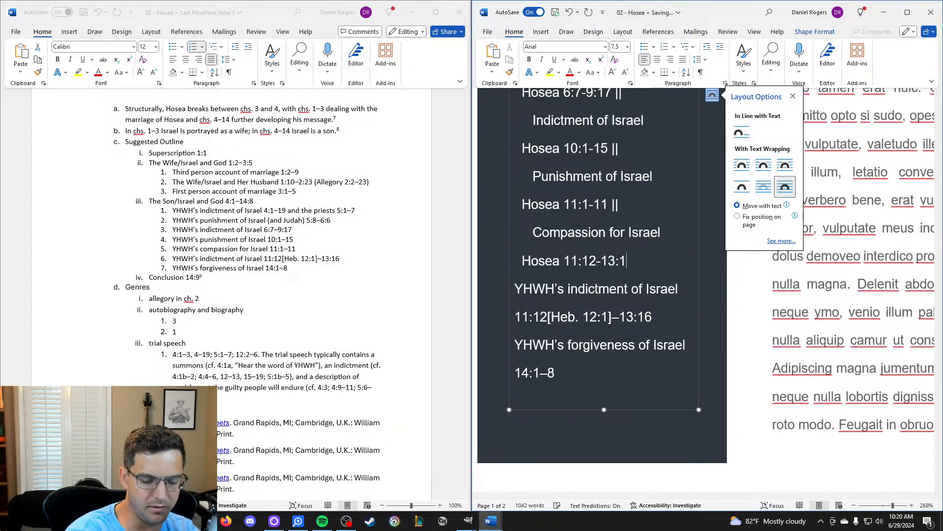
Switch to Logos Bible Study and look up Hosea 11:12 in the New Revised Standard Version.
key(alt+Tab)
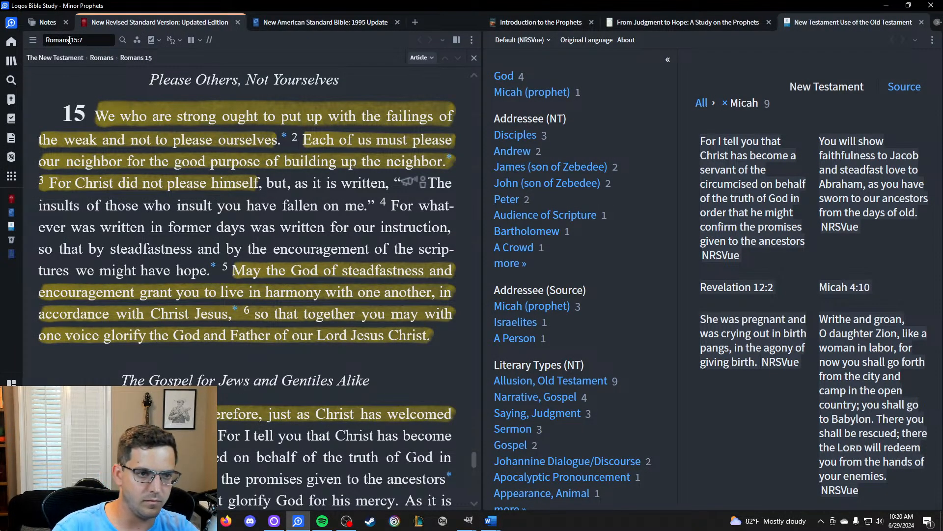
click(92, 40)
text(H)
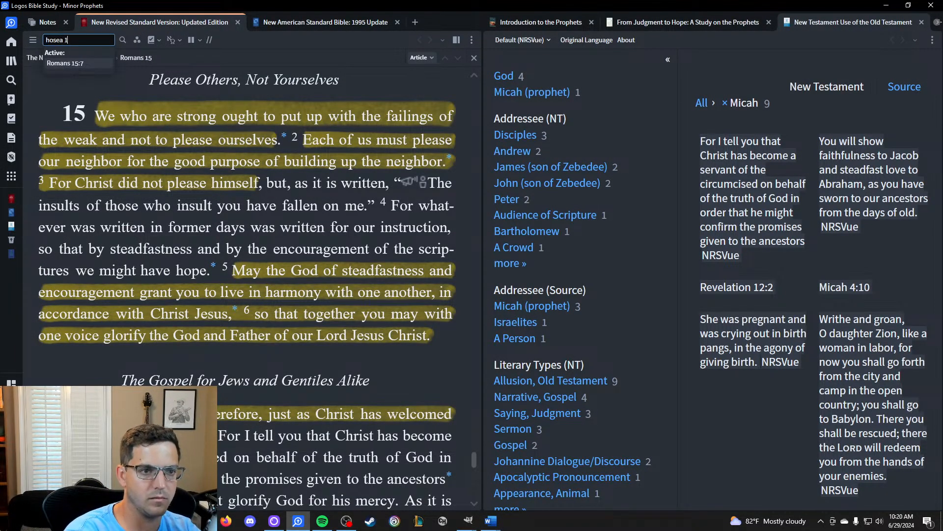
text(osea 11 12)
key(Return)
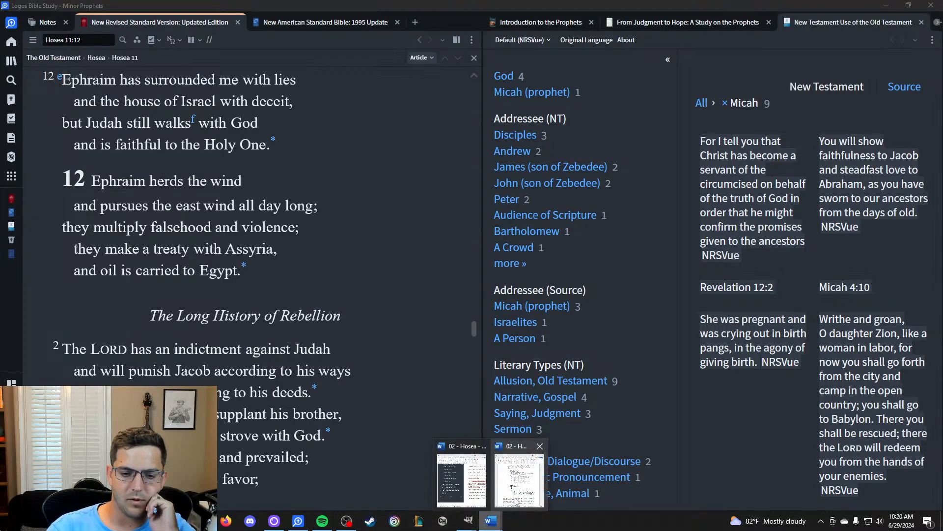
Return to the Word handout, end the Hosea 11:12-13:16 line with "||" and shorten its sub-entry to an indented "Indictment of Israel".
click(473, 486)
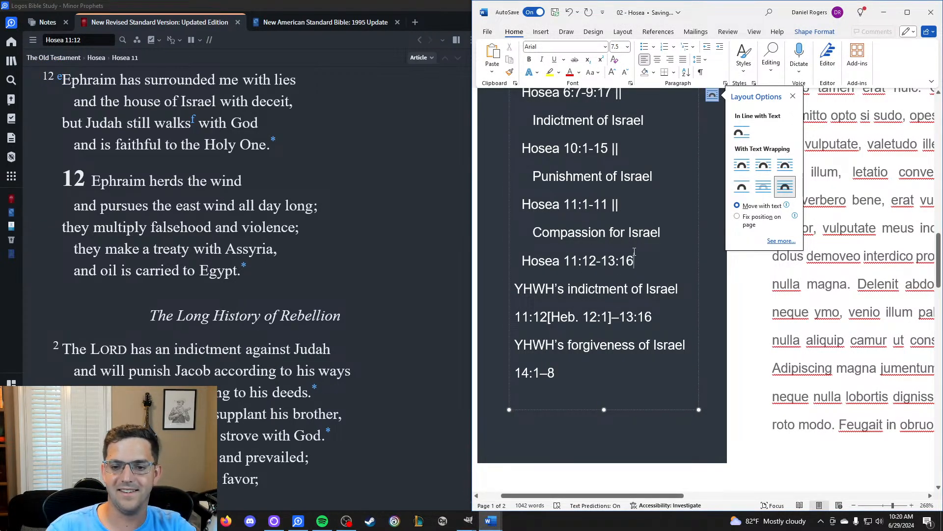
click(648, 261)
text(||)
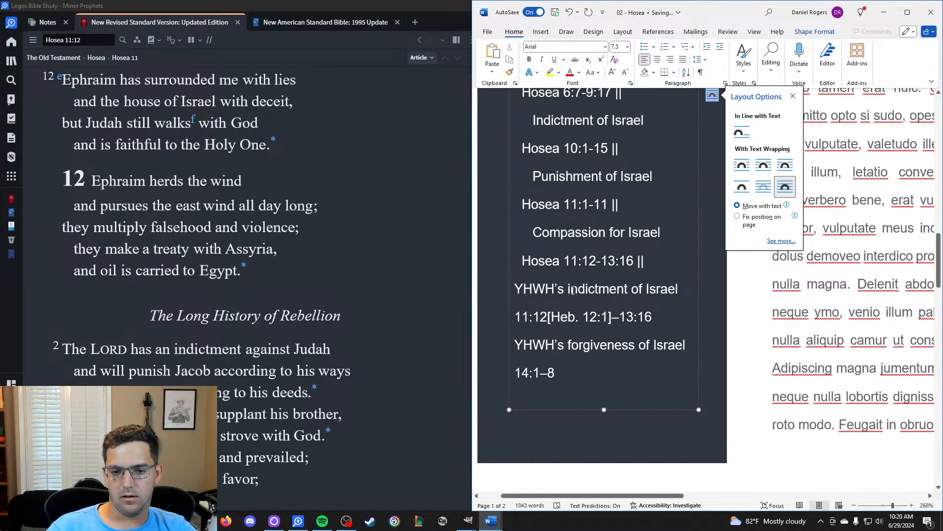
drag(549, 288, 573, 288)
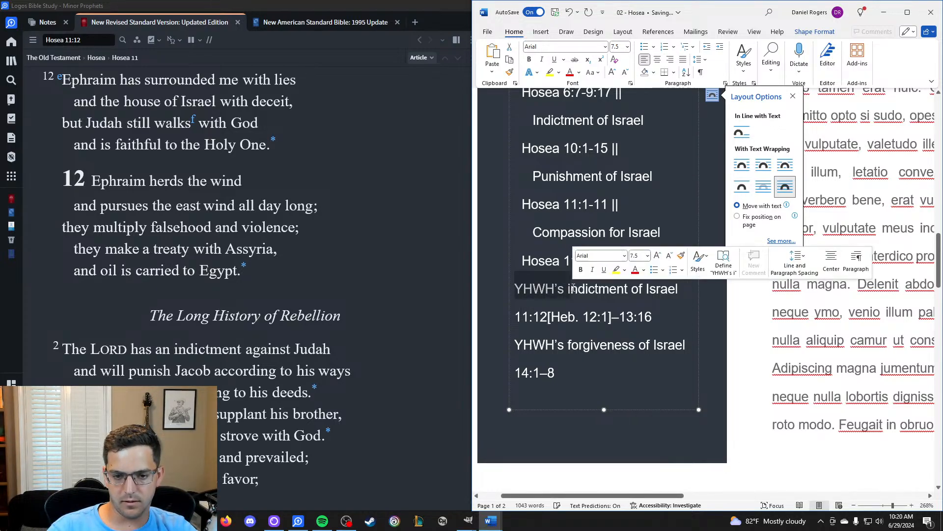
text(I)
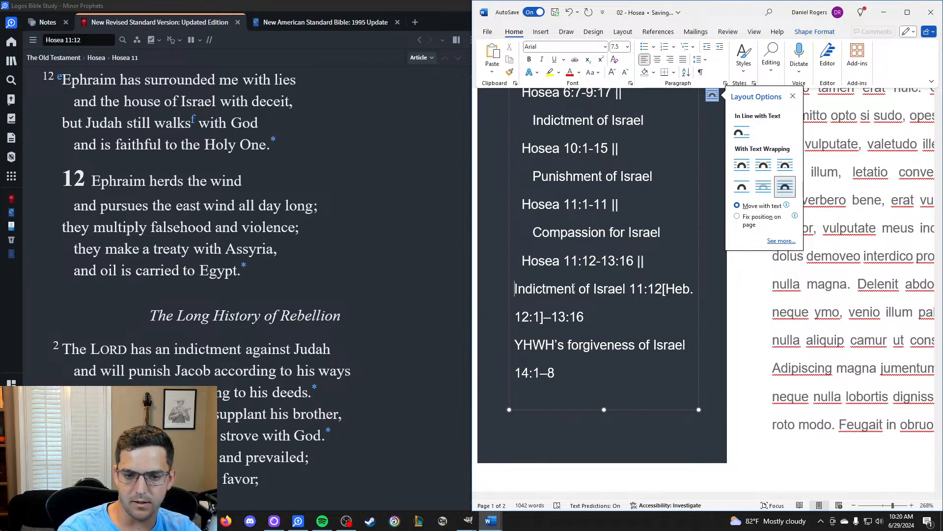
key(Tab)
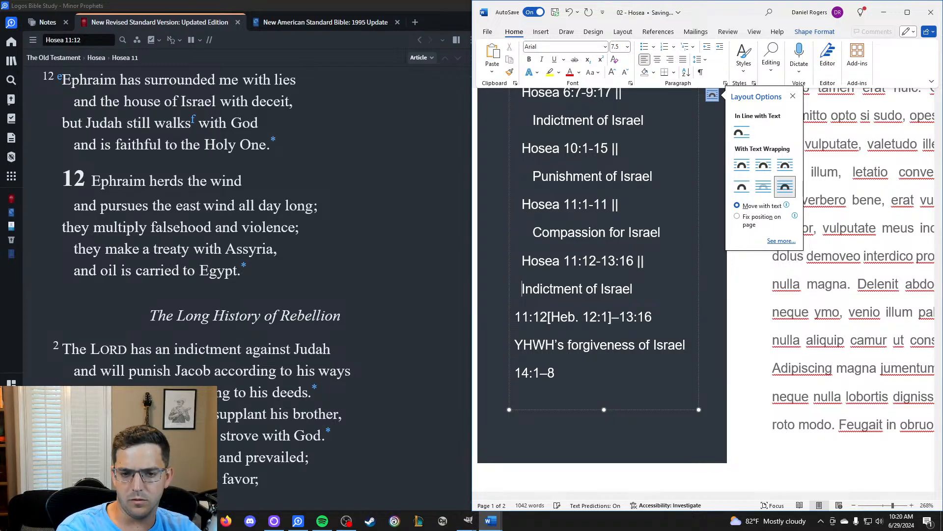
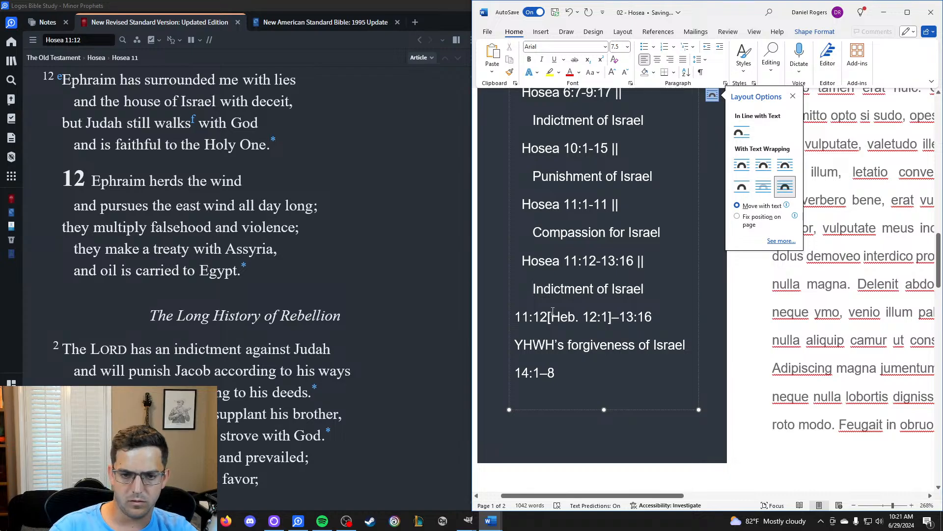
Delete the leftover "11:12[Heb. 12:1]–13:16" reference and its line beneath "Indictment of Israel".
scroll(563, 300, up, 2)
scroll(593, 255, down, 4)
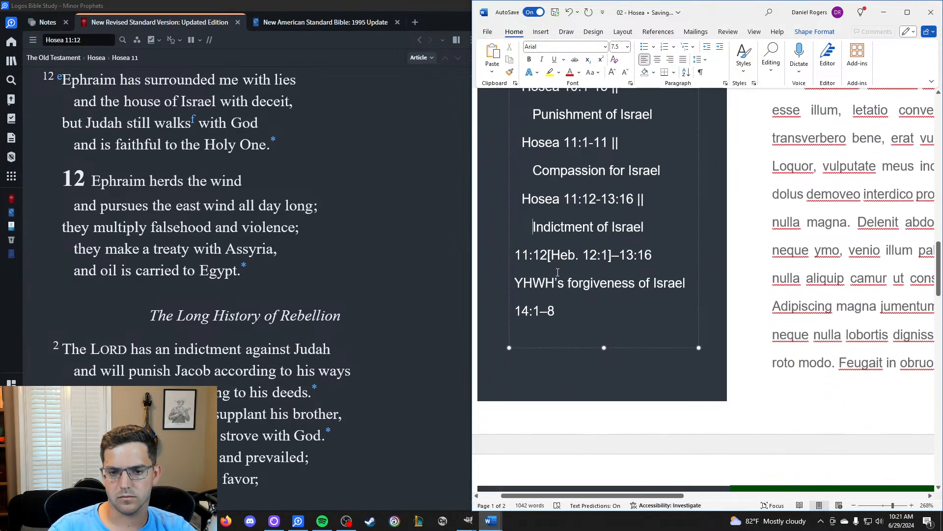
drag(641, 254, 514, 254)
key(BackSpace)
key(BackSpace)
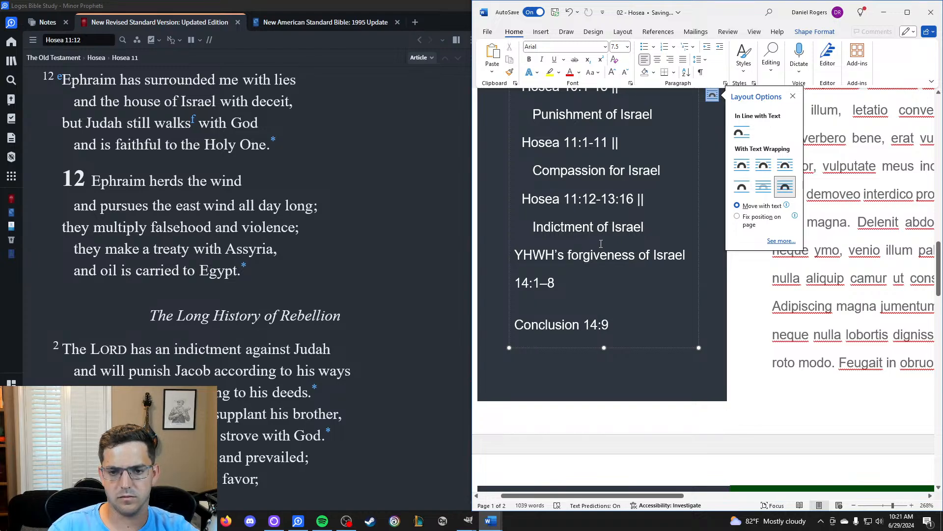
Add an indented "Hosea 14:1-8 ||" line above the forgiveness entry.
key(Return)
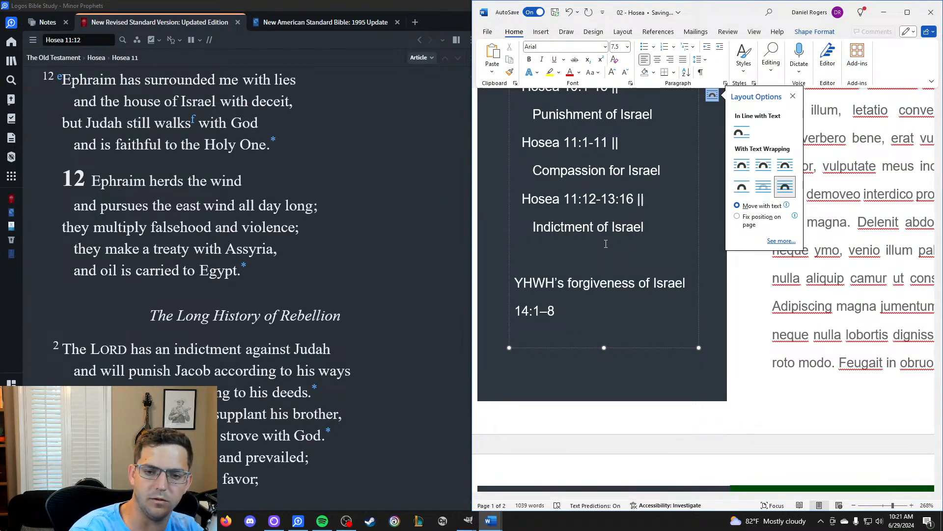
text(Hos)
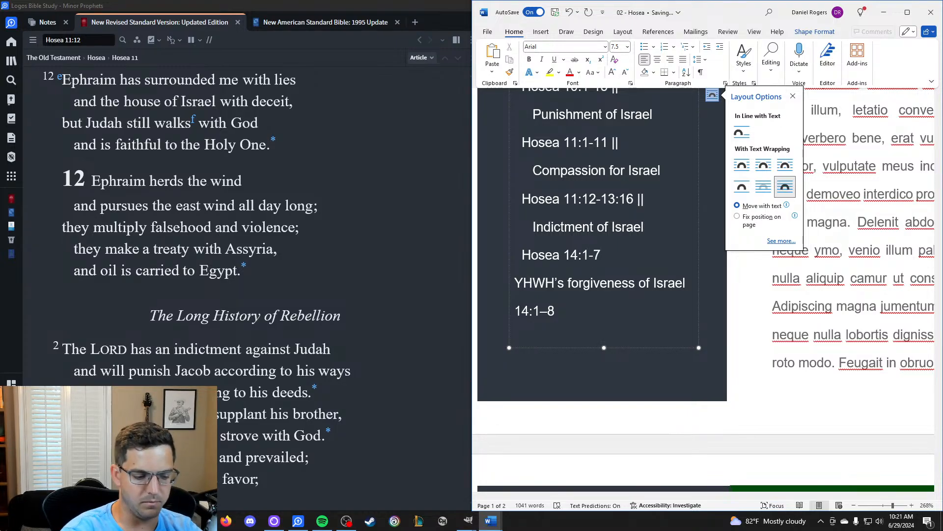
text(ea 14:1-8 ||)
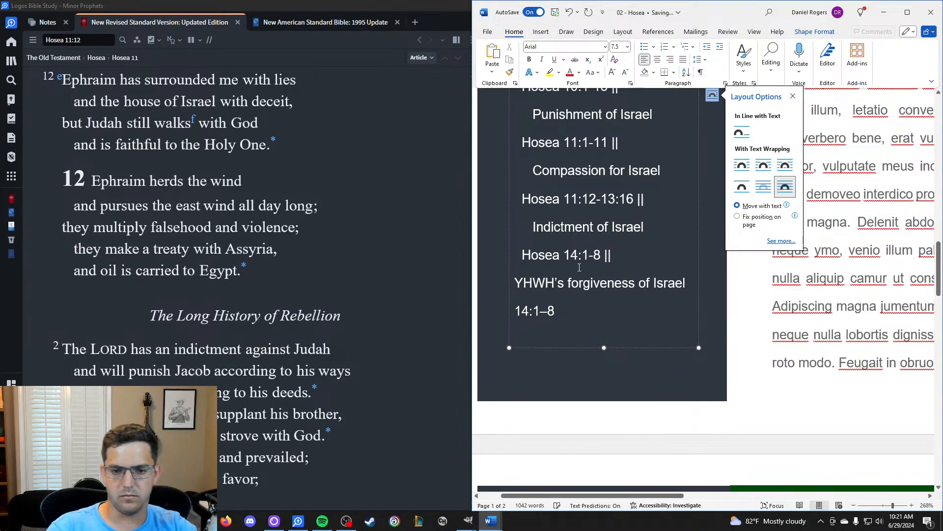
Shorten the entry beneath "Hosea 14:1-8 ||" to an indented "Forgiveness of Israel" without its verse reference.
drag(567, 282, 515, 283)
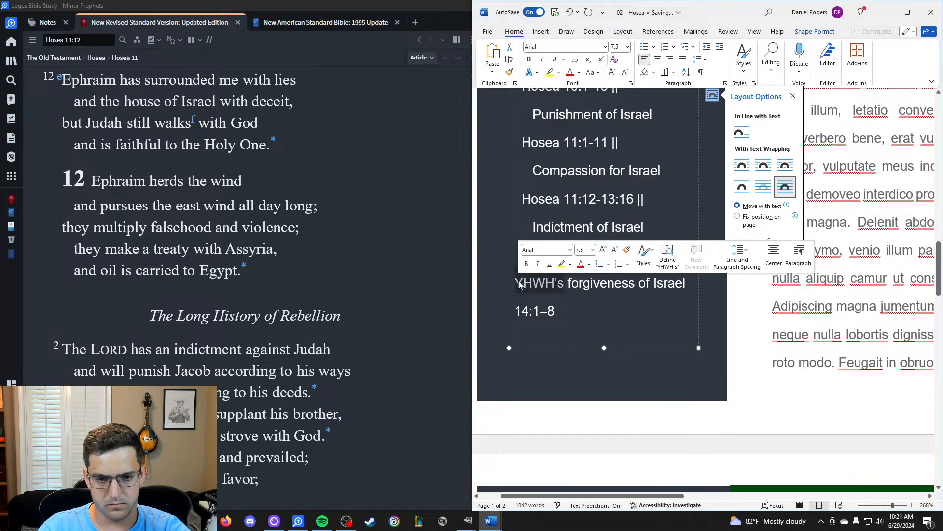
key(BackSpace)
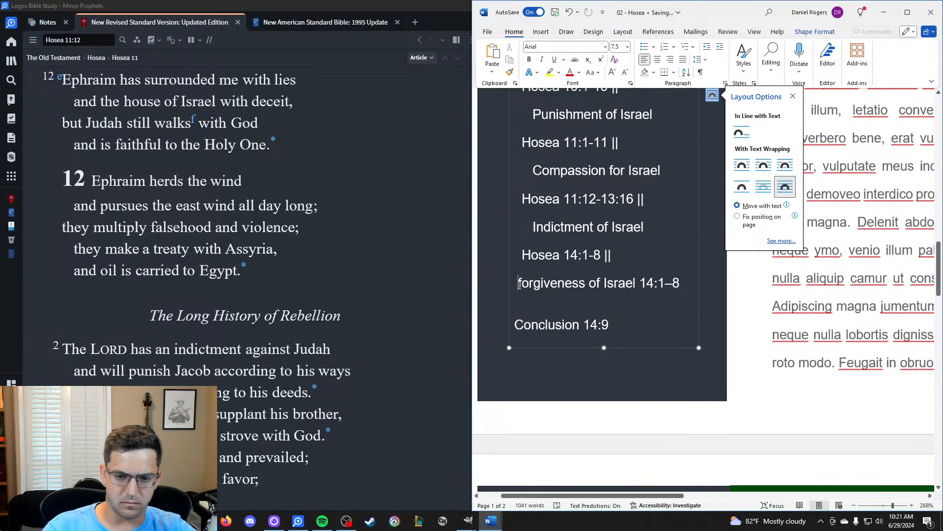
key(BackSpace)
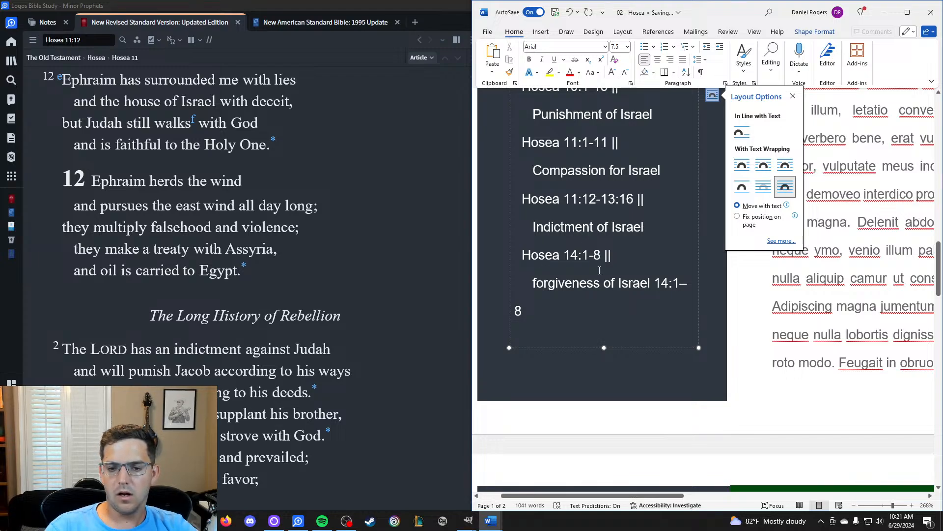
key(Delete)
text(F)
drag(661, 283, 637, 303)
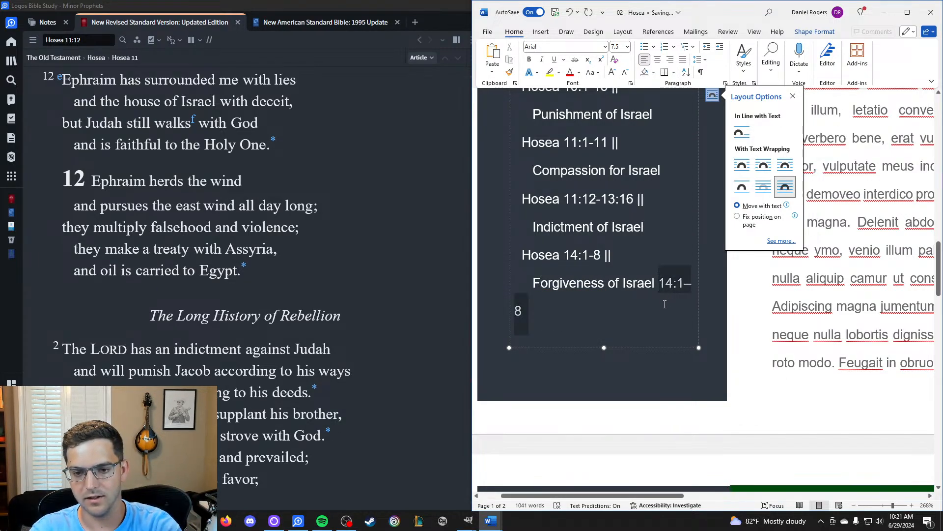
key(BackSpace)
Rework the final outline line to read "Hosea 14:9 || Conclusion", with the reference leading and the trailing 14:9 removed.
scroll(619, 313, up, 2)
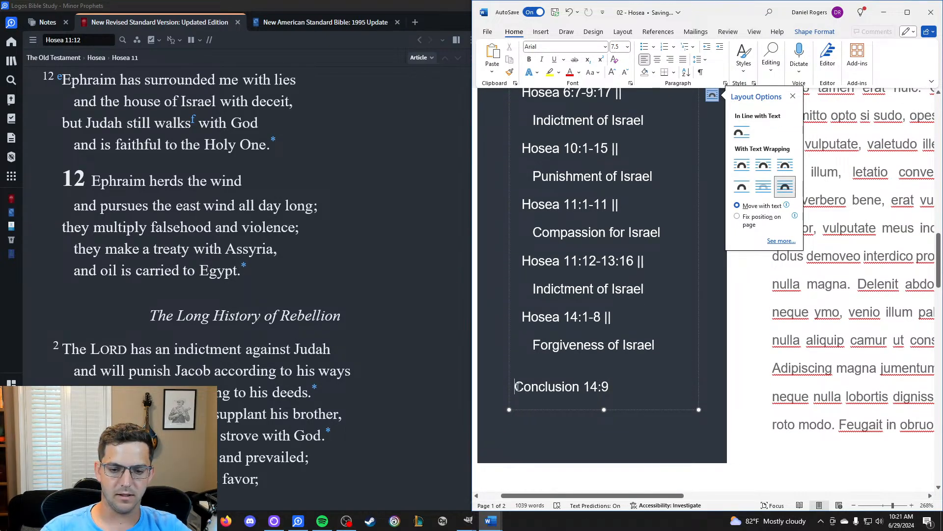
text(Hosea 14:)
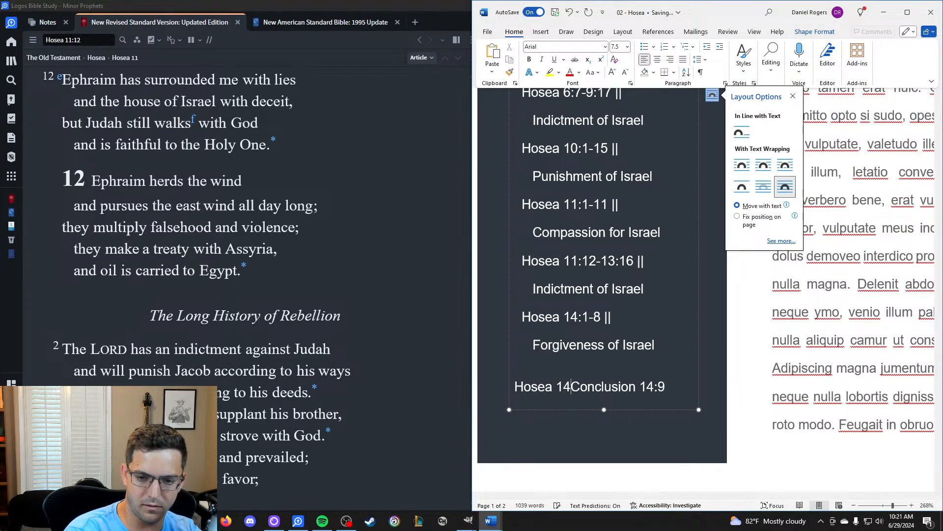
text(9 ||)
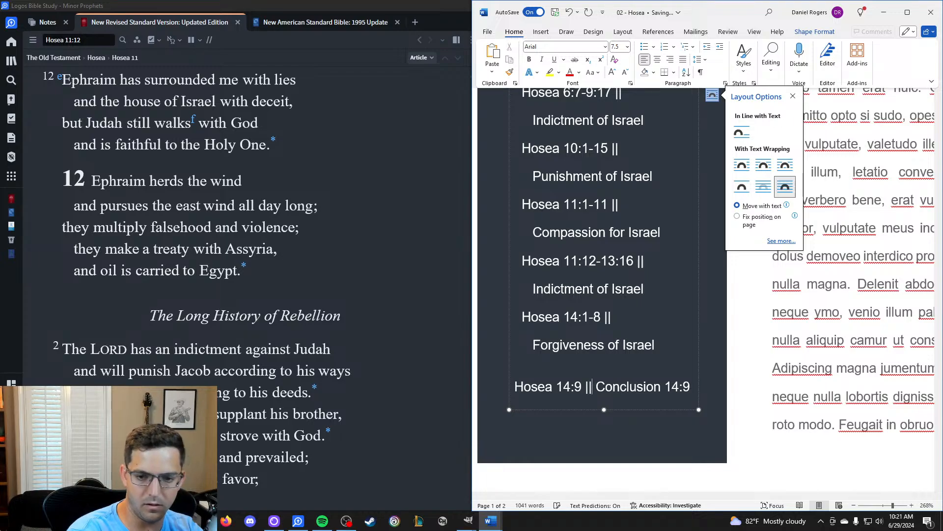
click(687, 386)
key(BackSpace)
key(BackSpace)
key(BackSpace)
key(BackSpace)
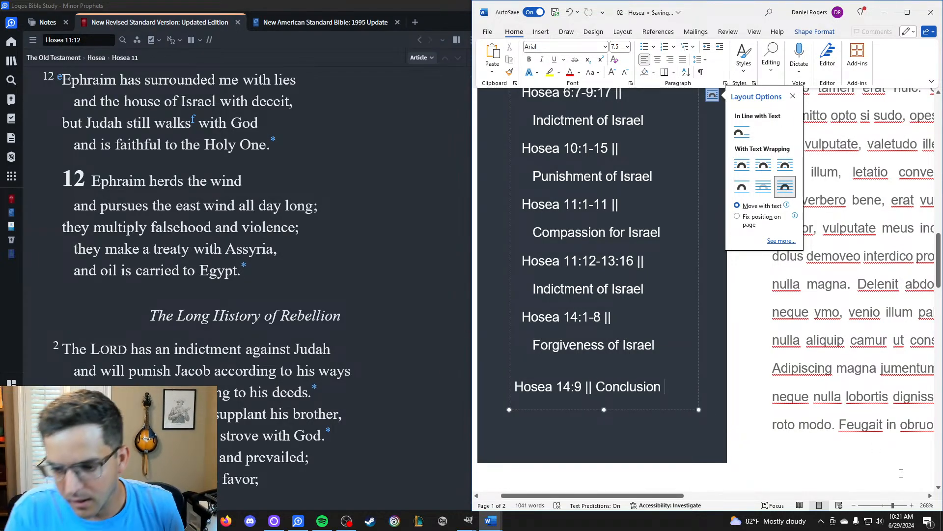
Look over the whole Outline sidebar on the page at a reduced zoom.
click(895, 506)
drag(896, 506, 883, 506)
scroll(660, 292, up, 2)
scroll(660, 292, up, 2)
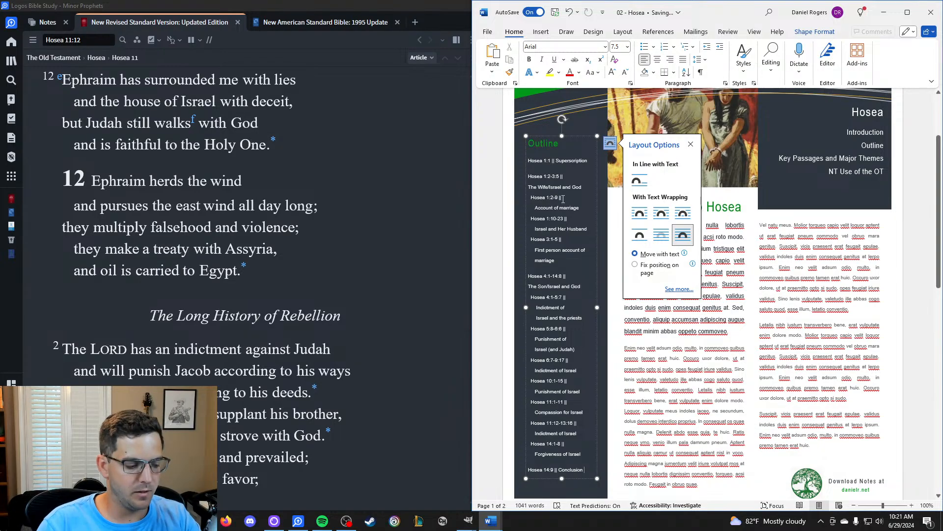
drag(883, 506, 885, 506)
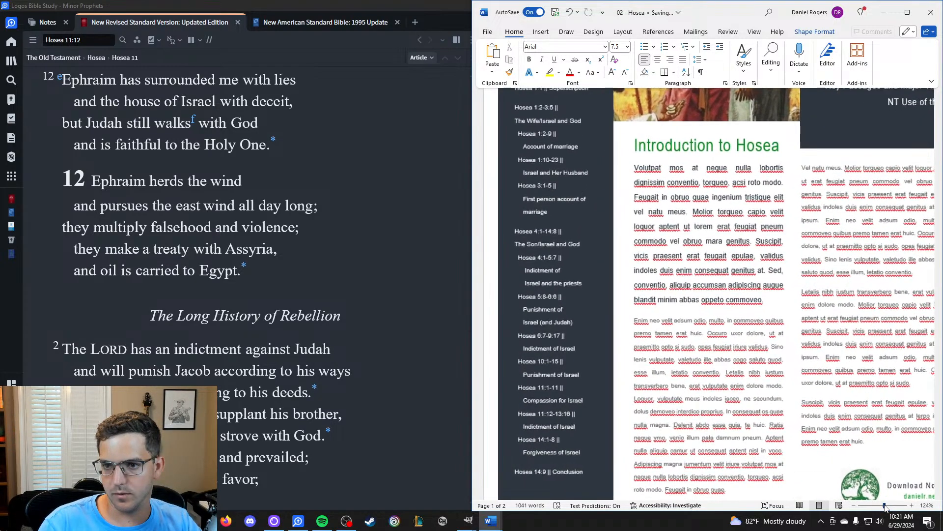
scroll(559, 164, up, 2)
scroll(558, 164, up, 1)
drag(541, 173, 520, 173)
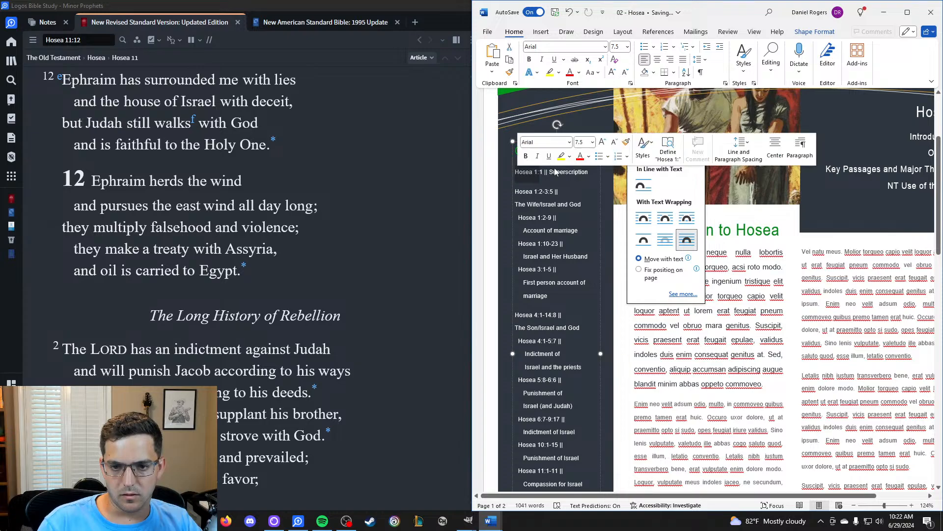
click(730, 115)
click(555, 173)
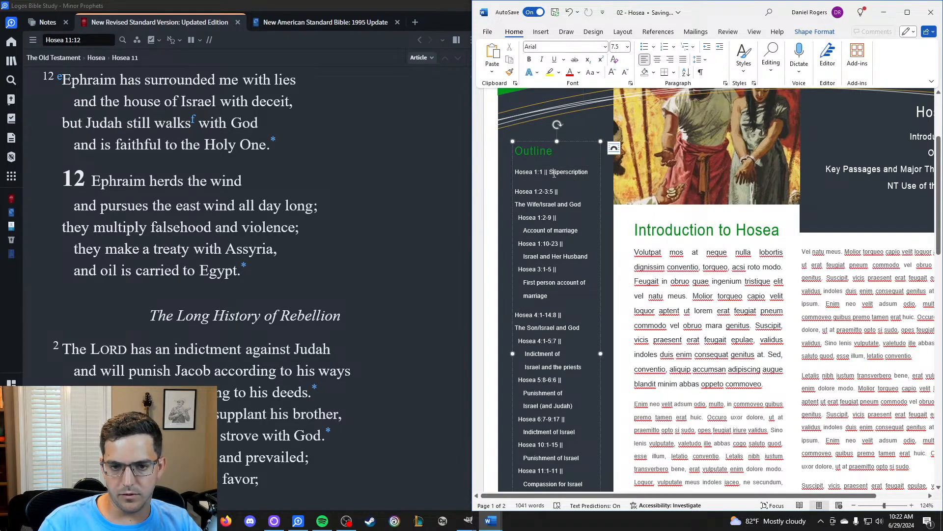
drag(542, 172, 515, 173)
key(ctrl+c)
click(579, 72)
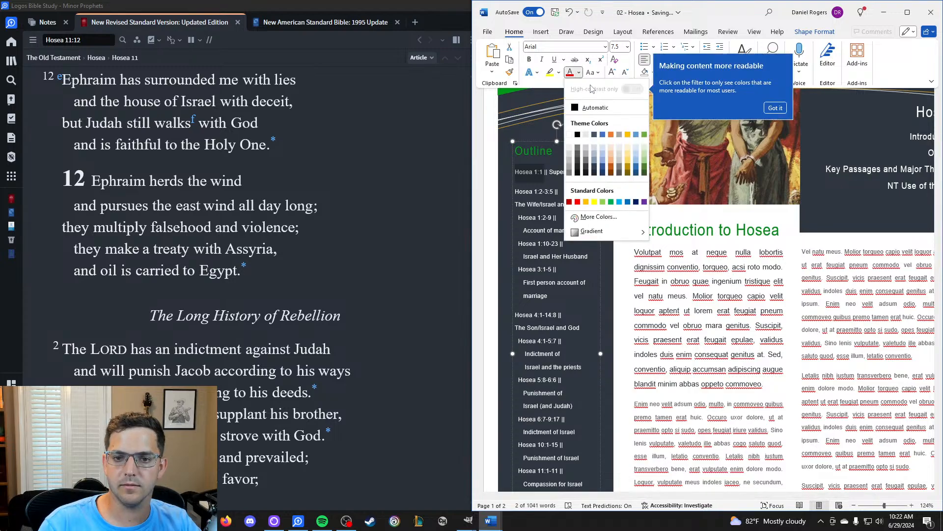
click(601, 222)
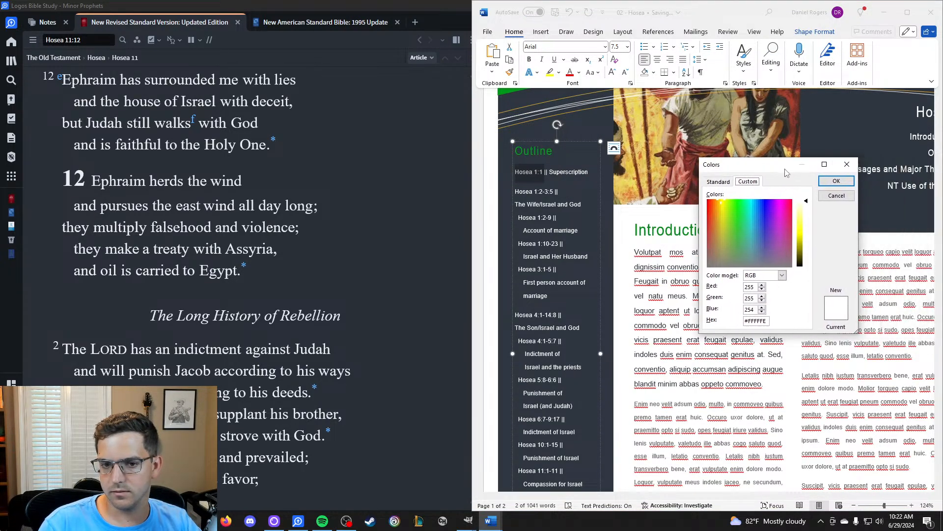
click(847, 165)
scroll(814, 199, down, 3)
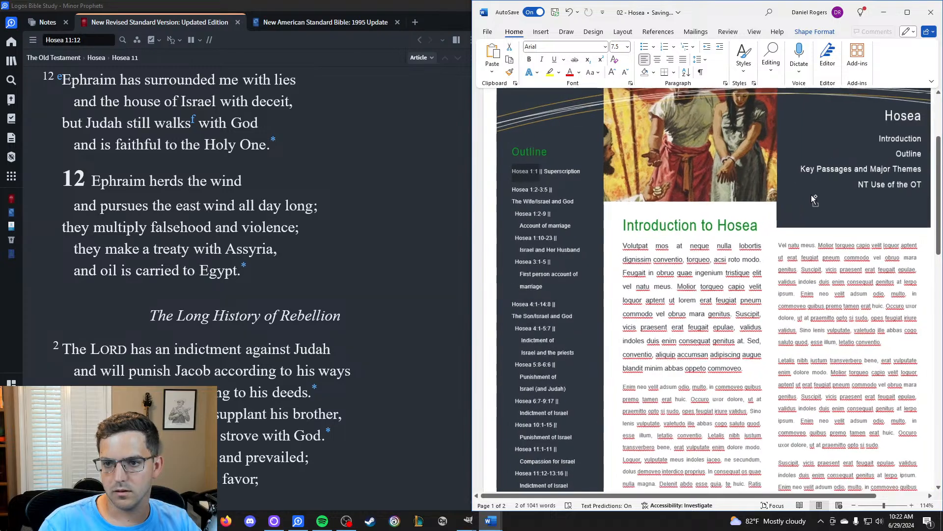
scroll(592, 101, up, 5)
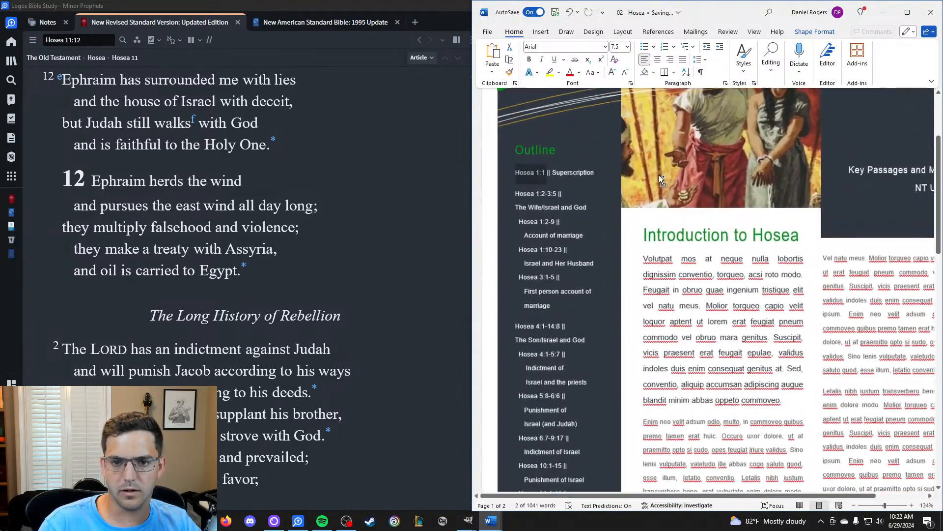
click(568, 186)
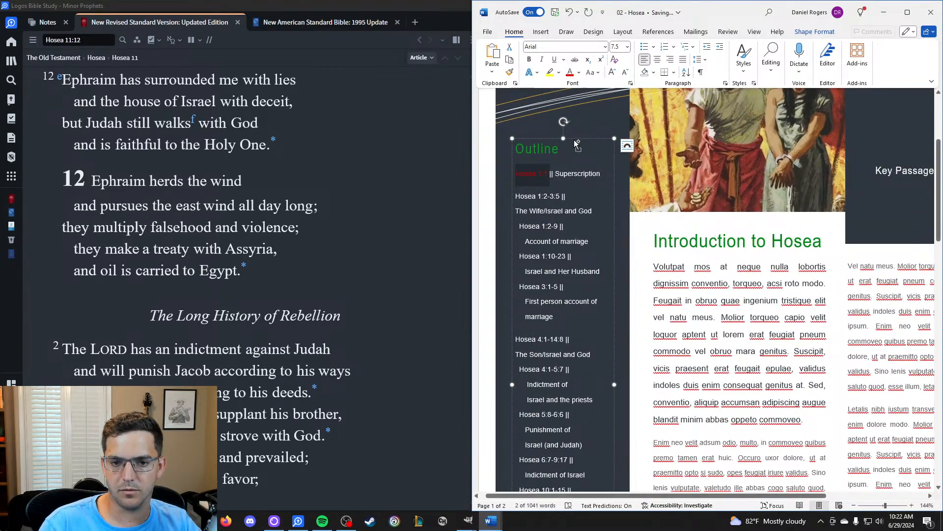
click(569, 185)
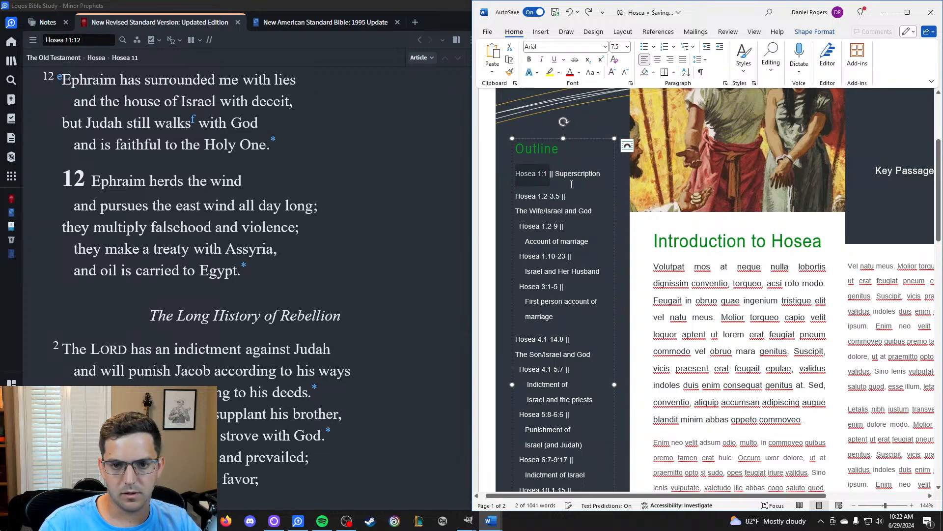
Copy the hex code of the green font color used by the "Outline" heading, leaving the heading's color as is.
double_click(548, 150)
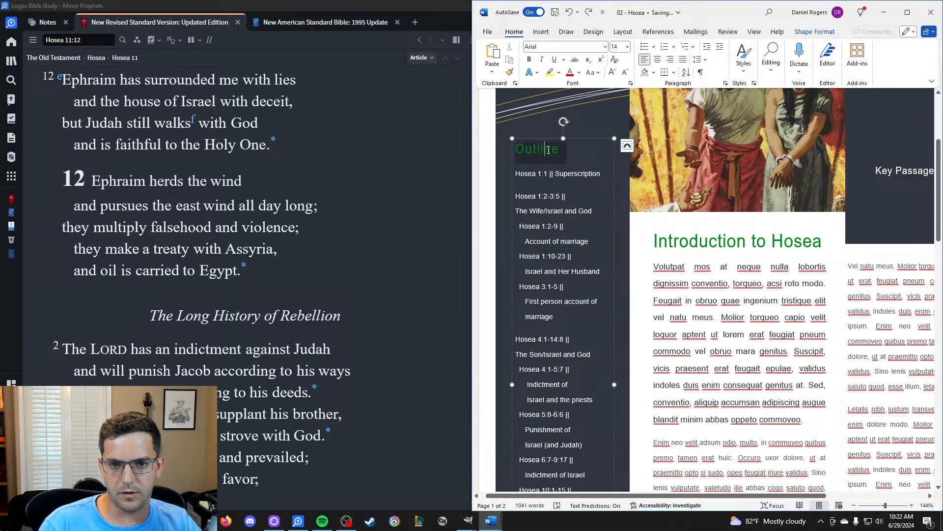
click(579, 73)
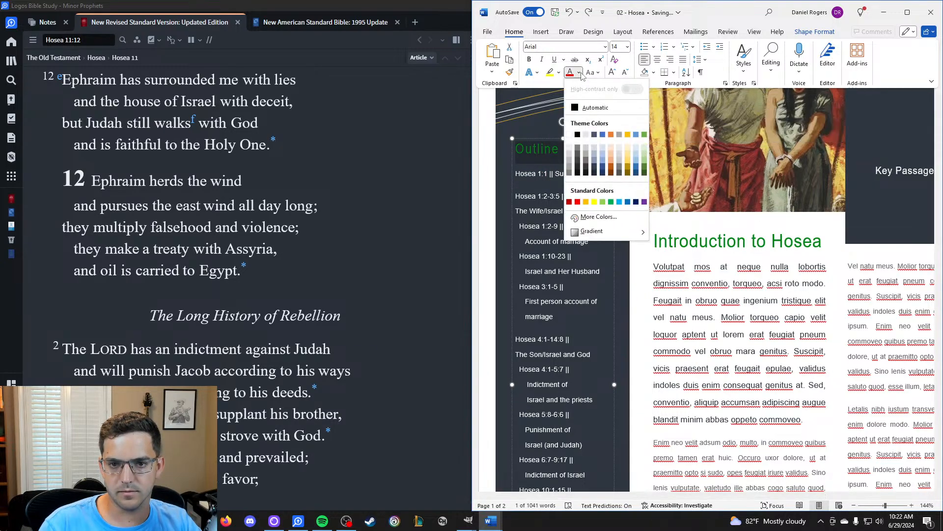
click(599, 216)
triple_click(764, 320)
key(ctrl+v)
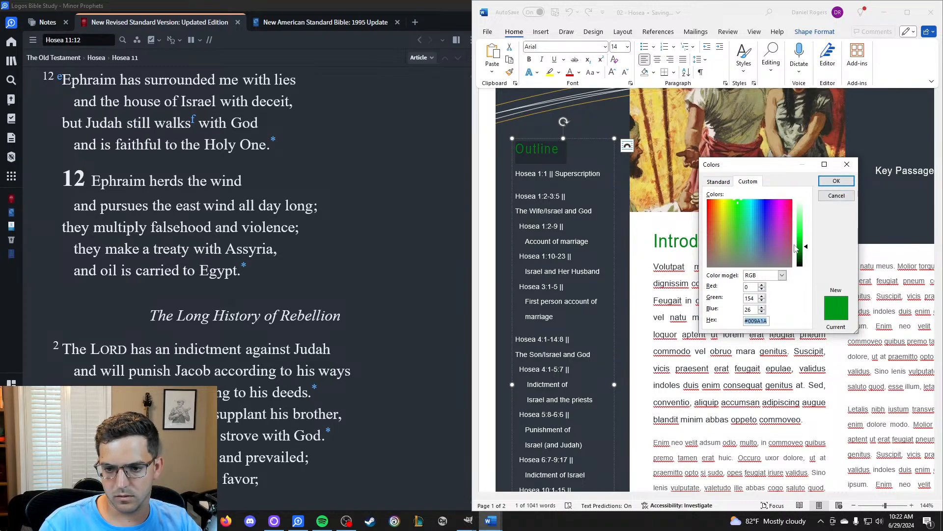
click(836, 196)
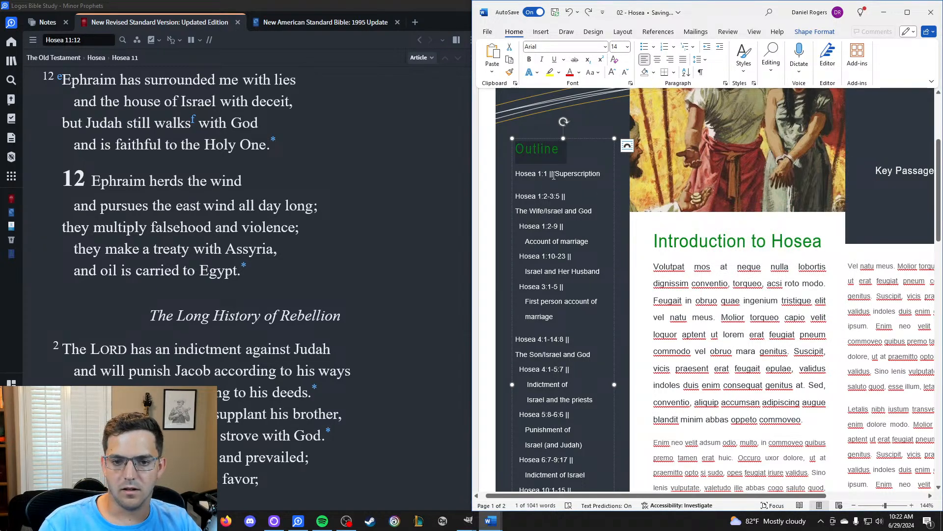
Set the font color of the "Hosea 1:1" reference to the custom green #009A1A, leaving "|| Superscription" white.
click(549, 175)
drag(549, 175, 516, 175)
click(537, 175)
click(580, 73)
click(592, 215)
double_click(761, 320)
text(#009A1A)
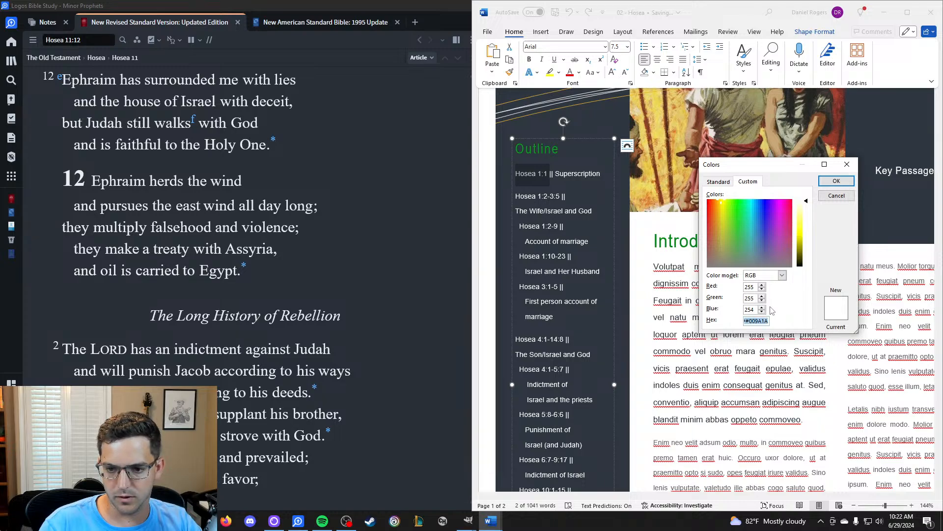
click(837, 180)
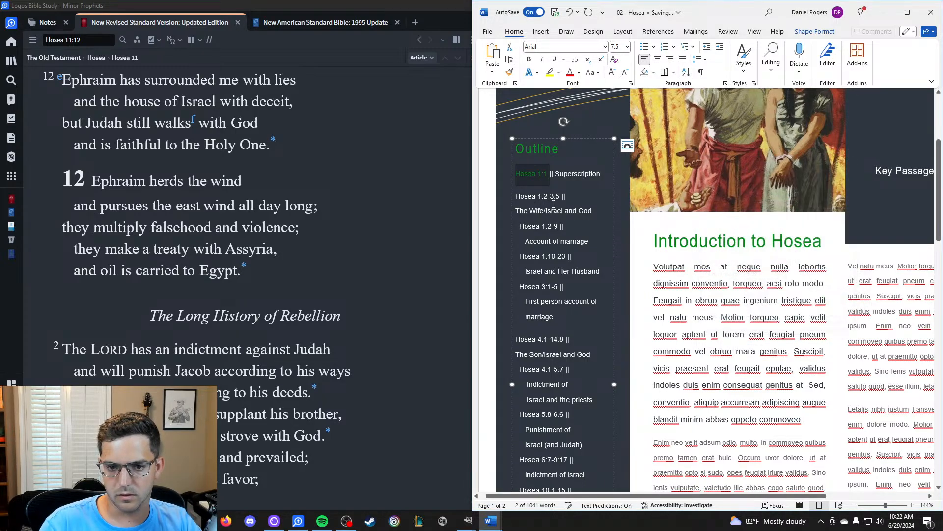
Color the references Hosea 1:2-3:5, 1:2-9, 1:10-23 and 3:1-5 in the same green, leaving their "||" marks white.
click(538, 194)
drag(538, 194, 517, 195)
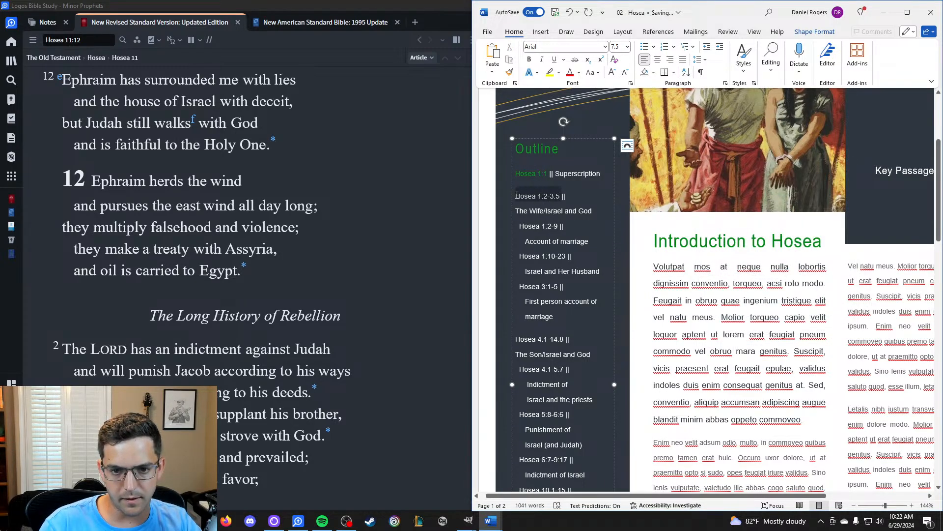
click(580, 72)
click(570, 231)
click(545, 226)
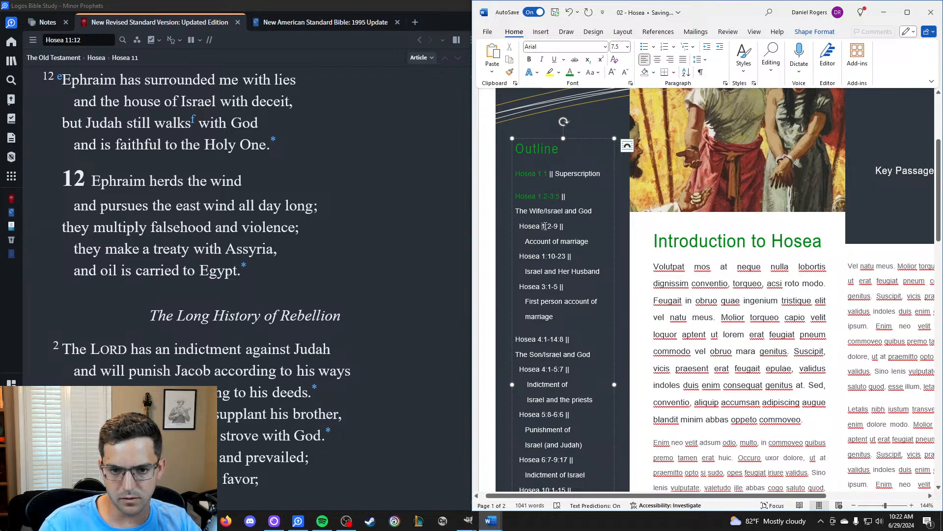
drag(558, 225, 519, 226)
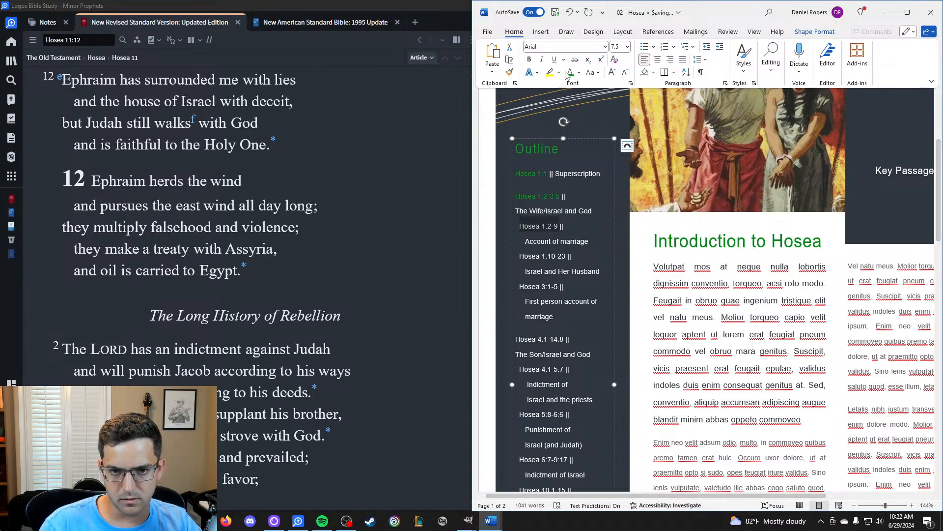
drag(567, 256, 519, 256)
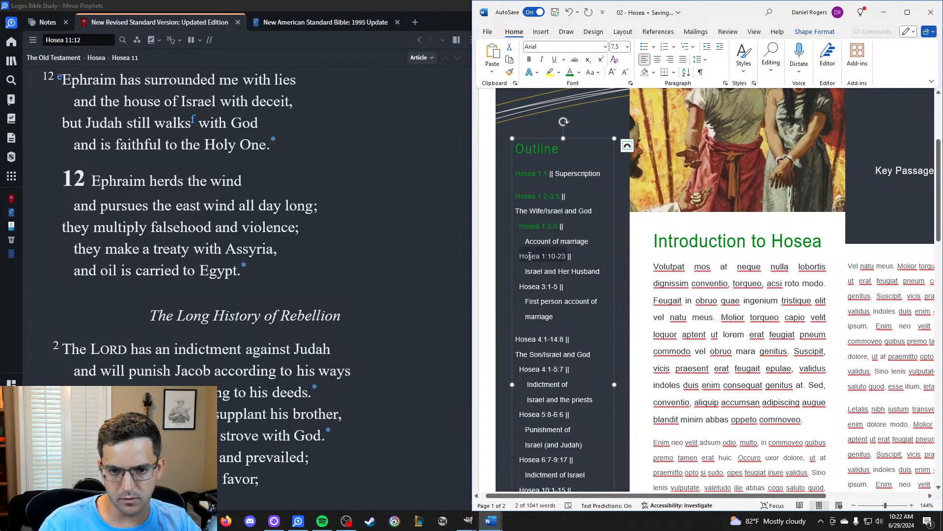
click(570, 72)
scroll(541, 221, down, 1)
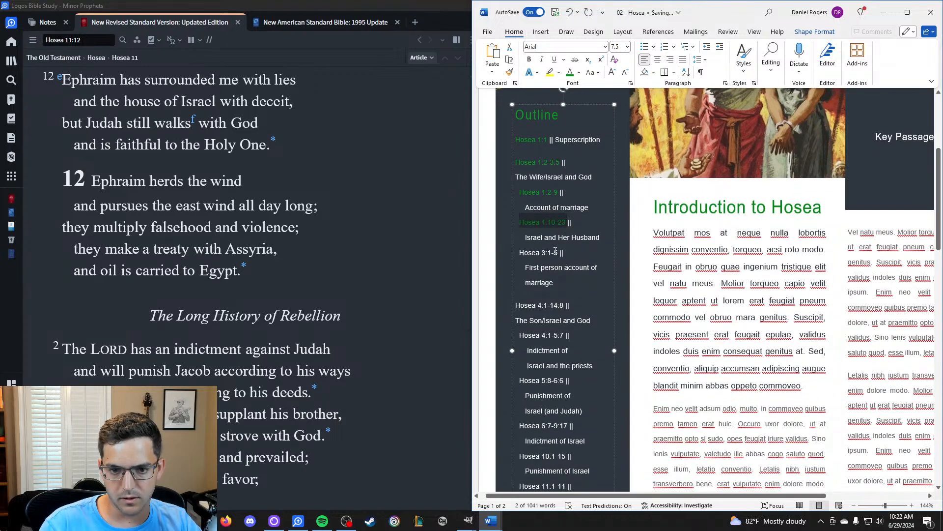
drag(559, 252, 528, 252)
click(570, 72)
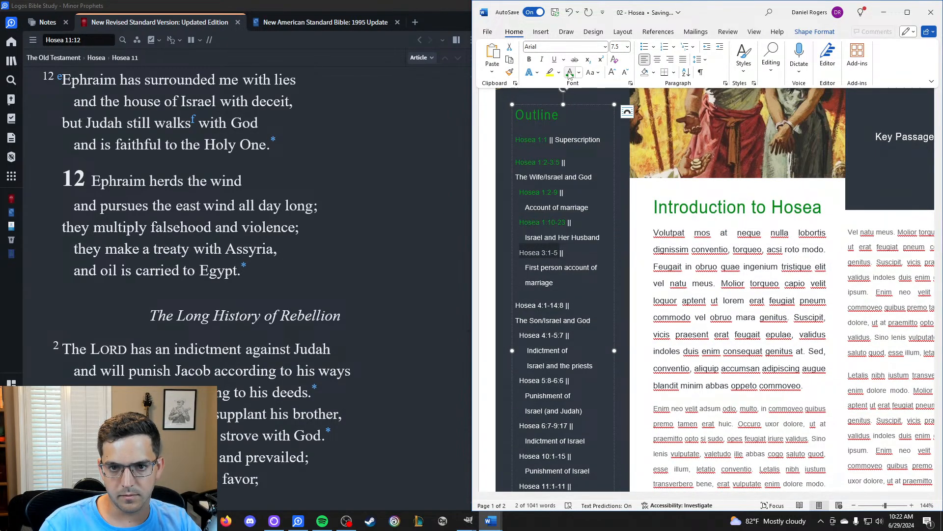
Color the references Hosea 4:1-14:8 and Hosea 4:1-5:7 in the same green, without their "||" marks.
scroll(553, 238, down, 2)
drag(566, 237, 515, 238)
click(570, 73)
click(566, 265)
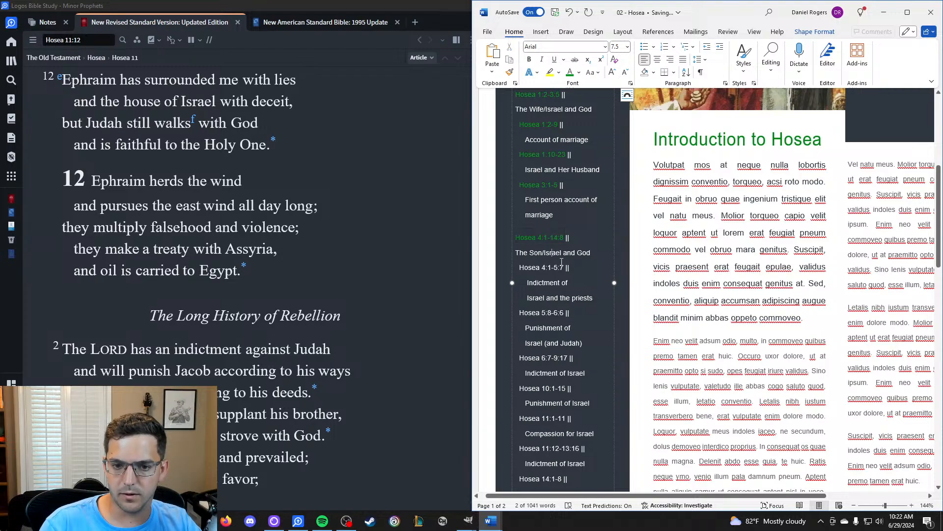
key(shift+Home)
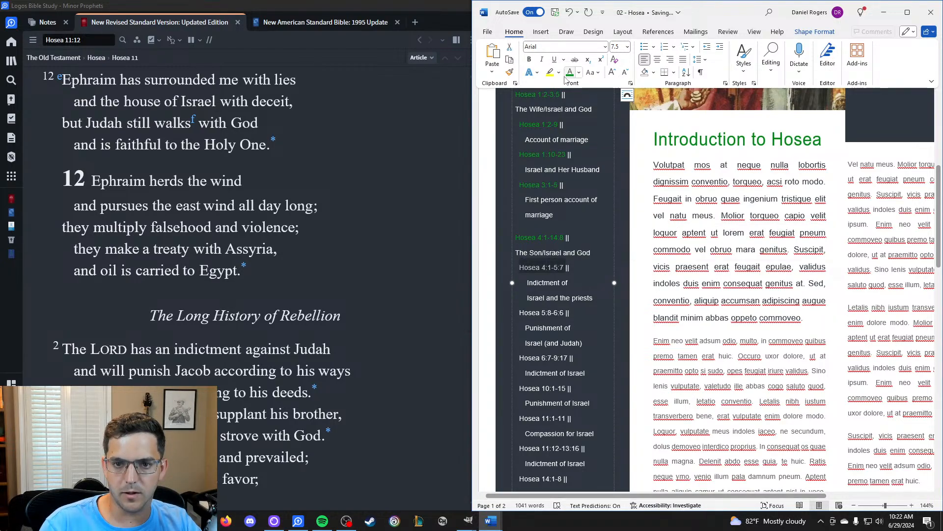
Color the references Hosea 5:8-6:6, 6:7-9:17, 10:1-15 and 11:1-11 green, leaving their "||" marks white.
scroll(555, 245, down, 1)
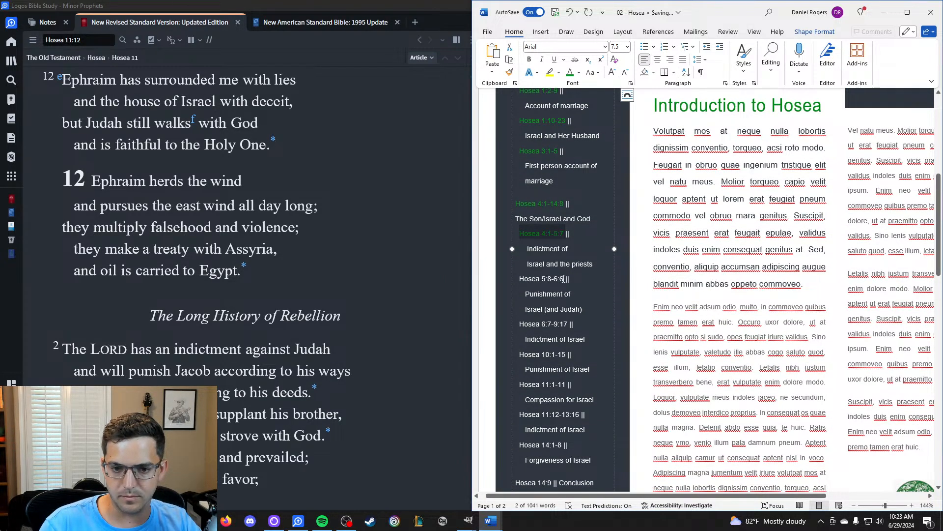
drag(564, 279, 520, 279)
scroll(558, 231, down, 1)
scroll(558, 228, down, 1)
drag(568, 256, 520, 248)
scroll(564, 202, down, 1)
click(570, 72)
scroll(564, 221, down, 1)
click(570, 72)
Color the last three references, Hosea 11:12-13:16, 14:1-8 and 14:9, in the same green.
scroll(580, 209, down, 2)
drag(580, 210, 516, 211)
click(557, 211)
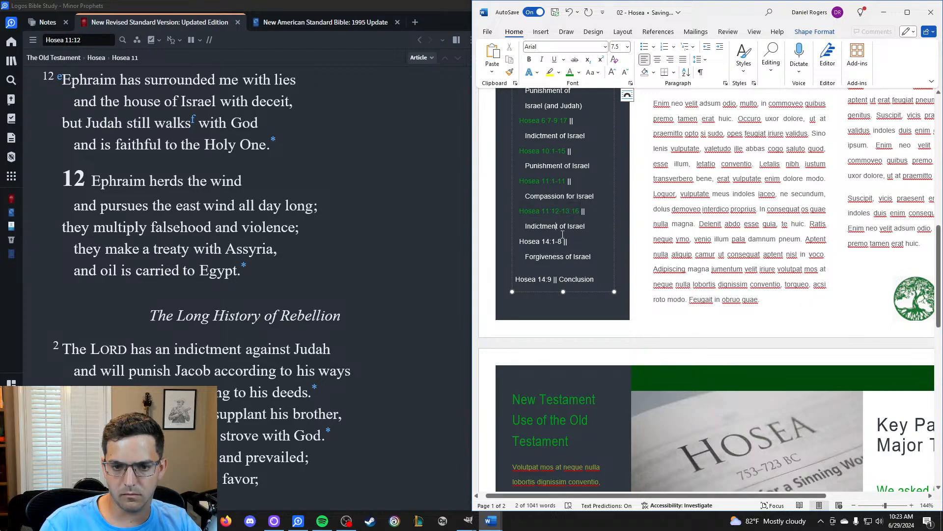
click(570, 72)
click(557, 257)
drag(554, 279, 516, 279)
click(570, 73)
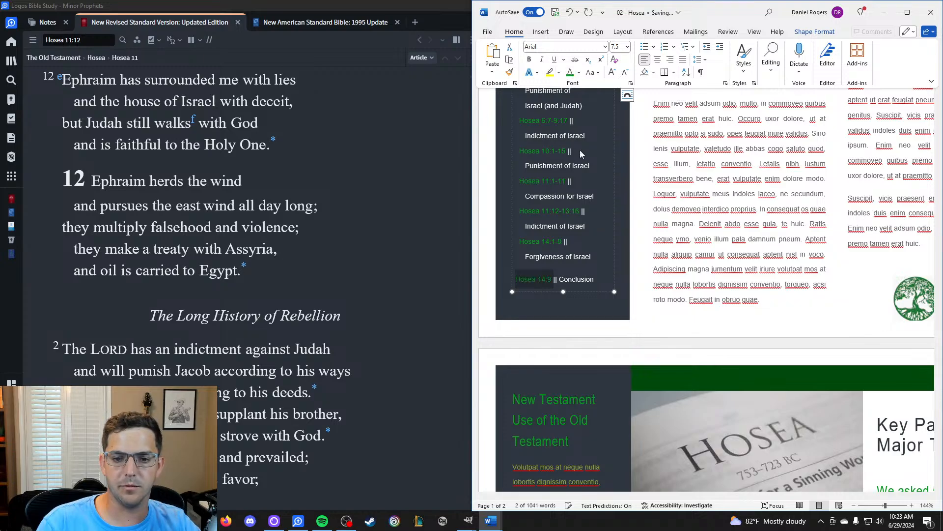
Zoom the handout out to 108% and review the whole Outline sidebar on the first page.
scroll(579, 135, up, 7)
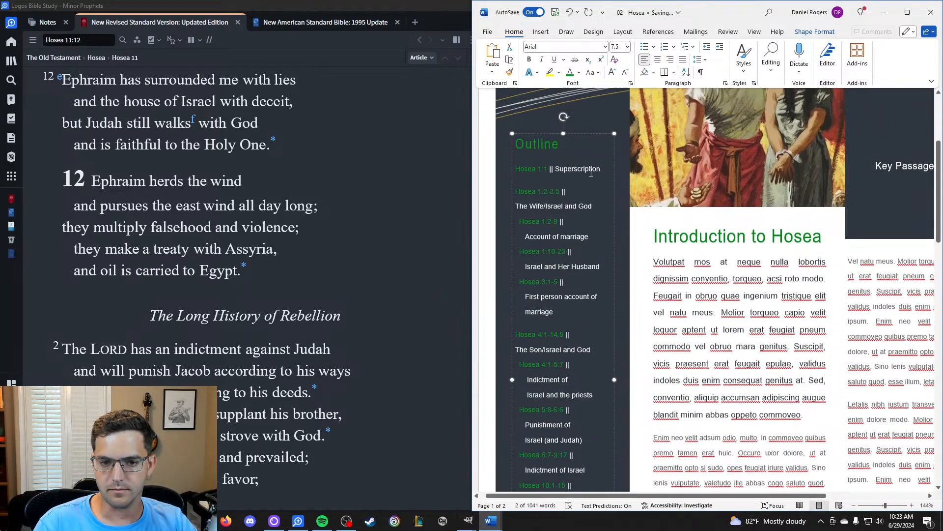
scroll(591, 172, up, 2)
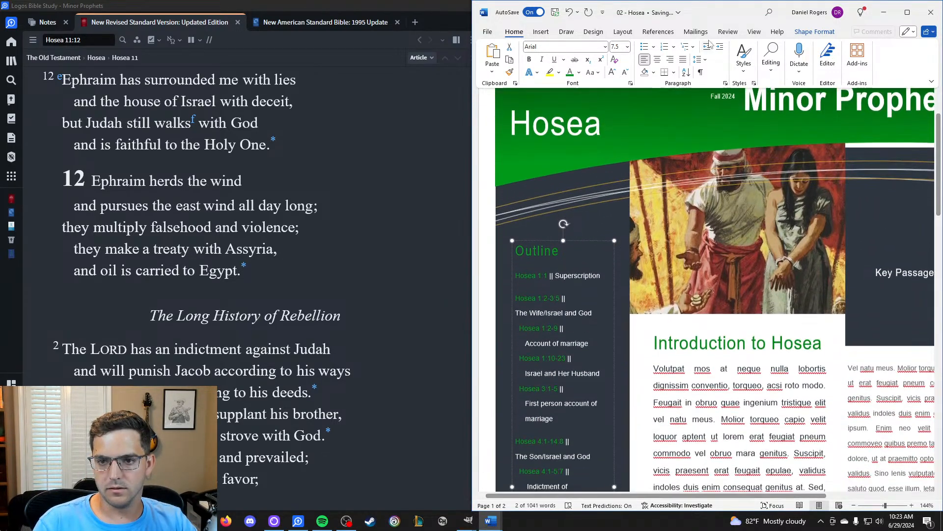
drag(720, 11, 638, 10)
drag(862, 190, 909, 189)
drag(611, 15, 942, 33)
click(886, 507)
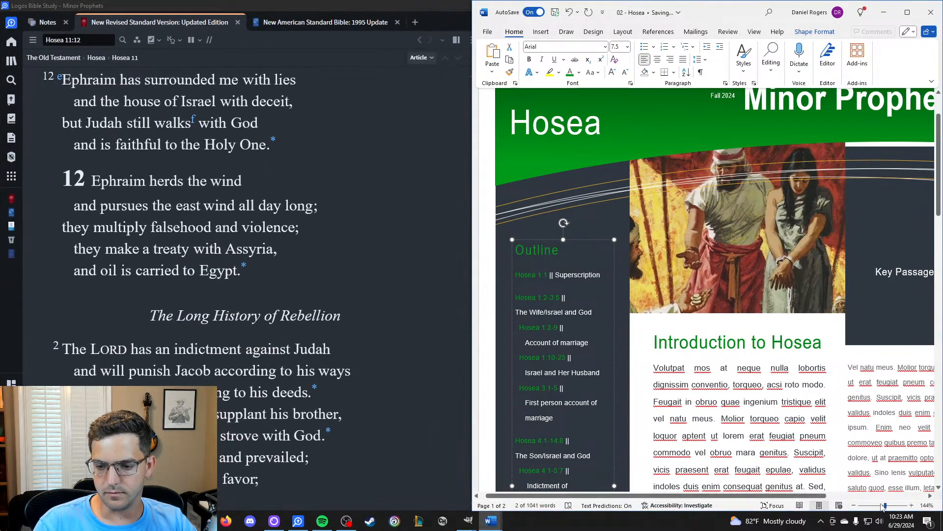
drag(885, 509, 884, 508)
scroll(727, 422, down, 3)
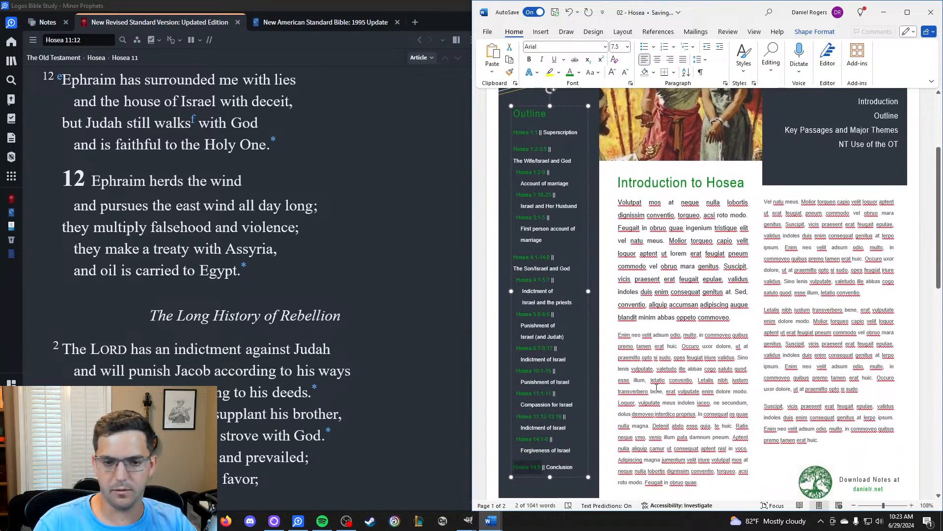
Switch to the Hosea class notes and compare their opening sections with the handout sections that still hold placeholder text.
mouse_move(492, 521)
click(450, 477)
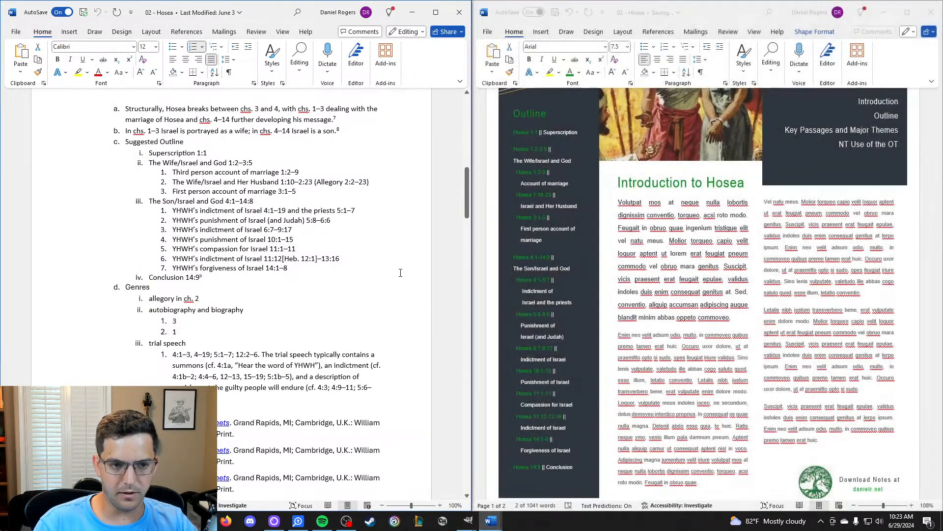
scroll(368, 258, up, 10)
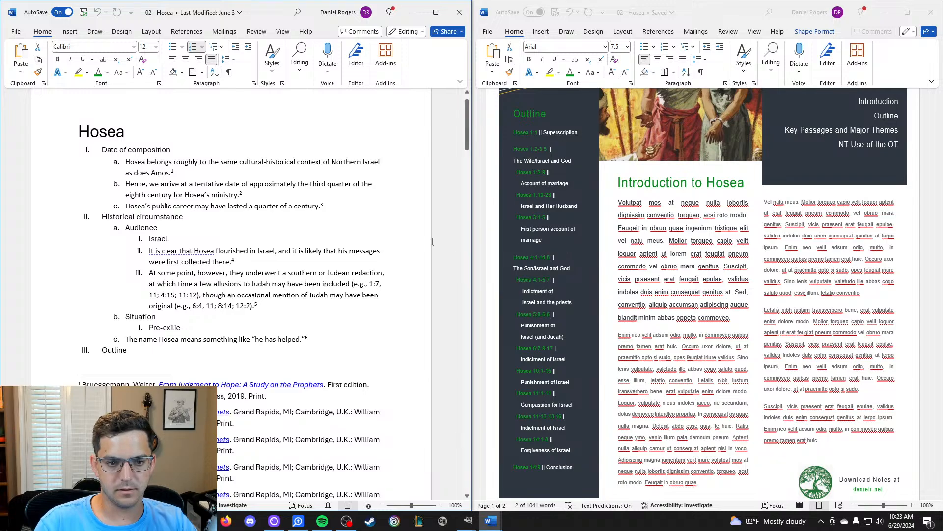
scroll(387, 233, down, 1)
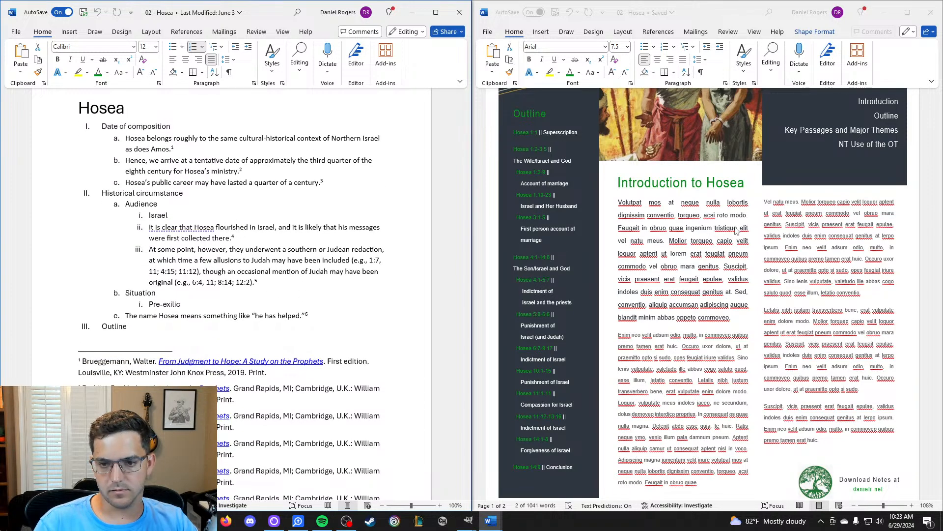
scroll(736, 236, down, 1)
scroll(736, 236, down, 1)
scroll(735, 235, up, 7)
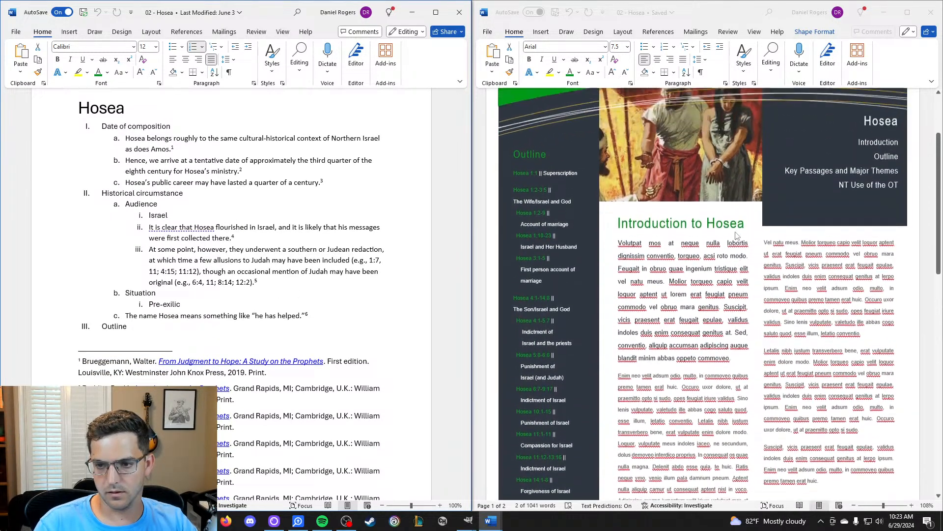
scroll(735, 232, down, 20)
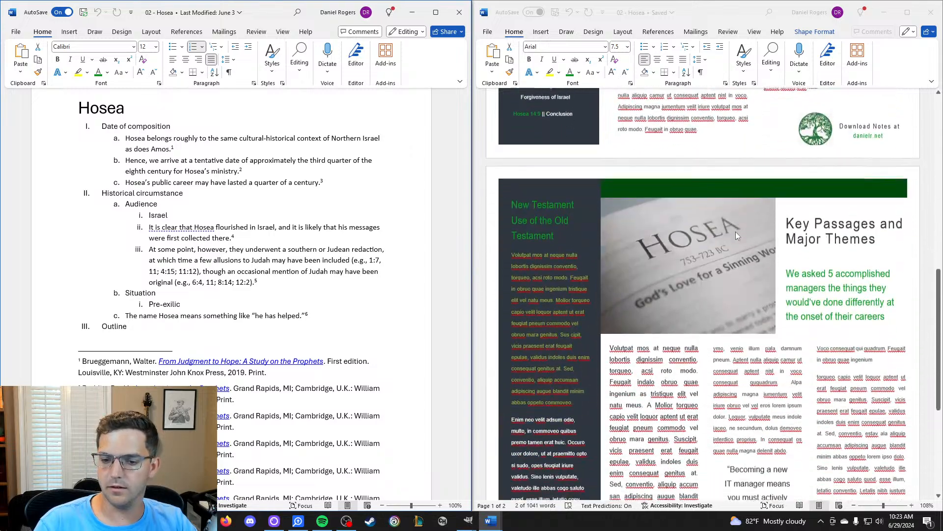
scroll(735, 231, down, 4)
scroll(736, 234, up, 11)
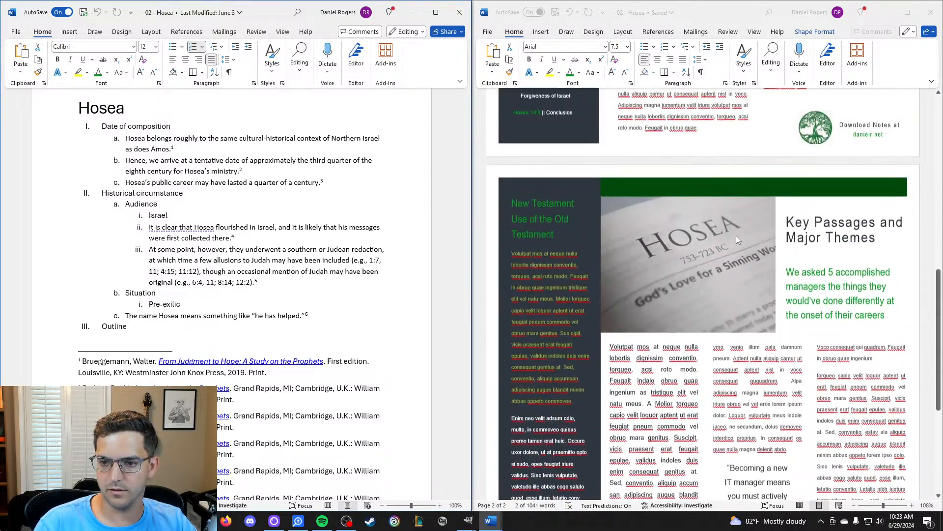
scroll(734, 238, up, 6)
scroll(737, 234, down, 18)
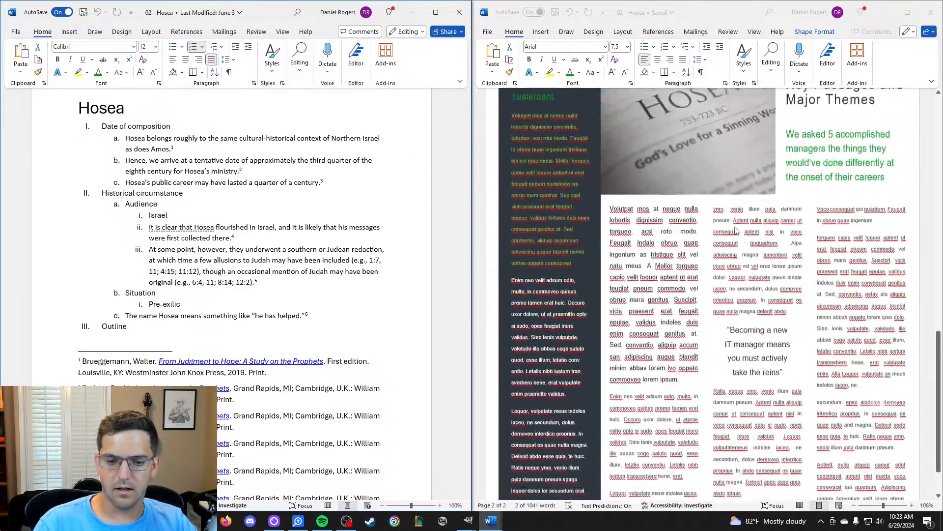
scroll(737, 231, up, 1)
scroll(262, 210, down, 18)
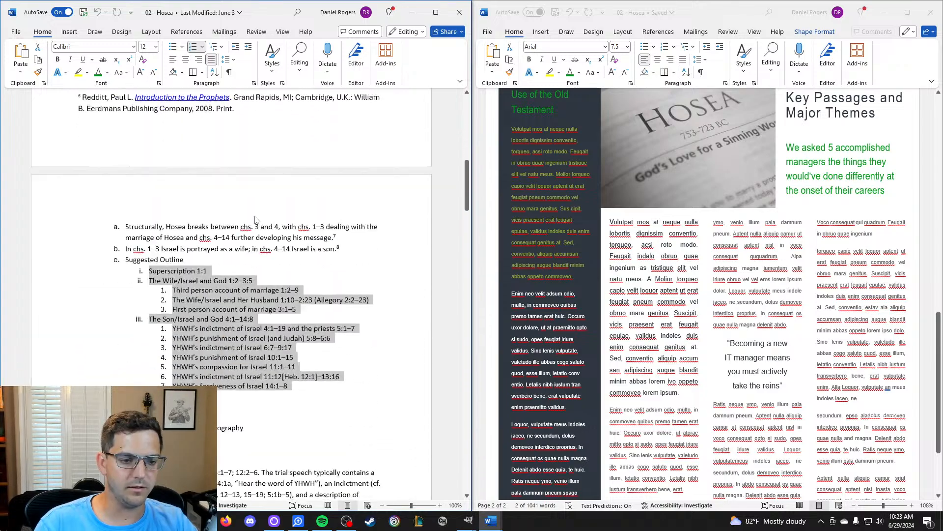
Copy the full New Testament citations list from the class notes, from Matthew 2:15 through the Hosea 10:8 entry under Revelation 6:16.
scroll(265, 206, down, 20)
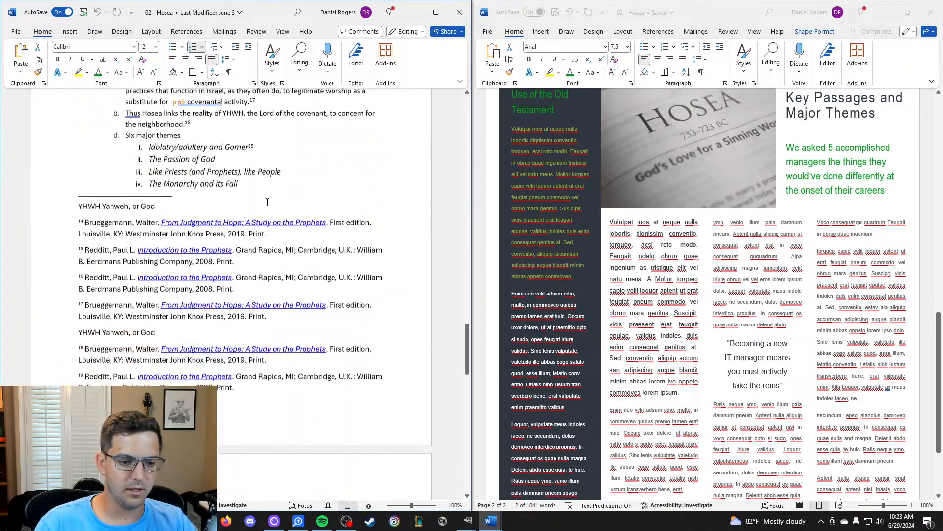
scroll(270, 202, down, 11)
scroll(249, 253, up, 2)
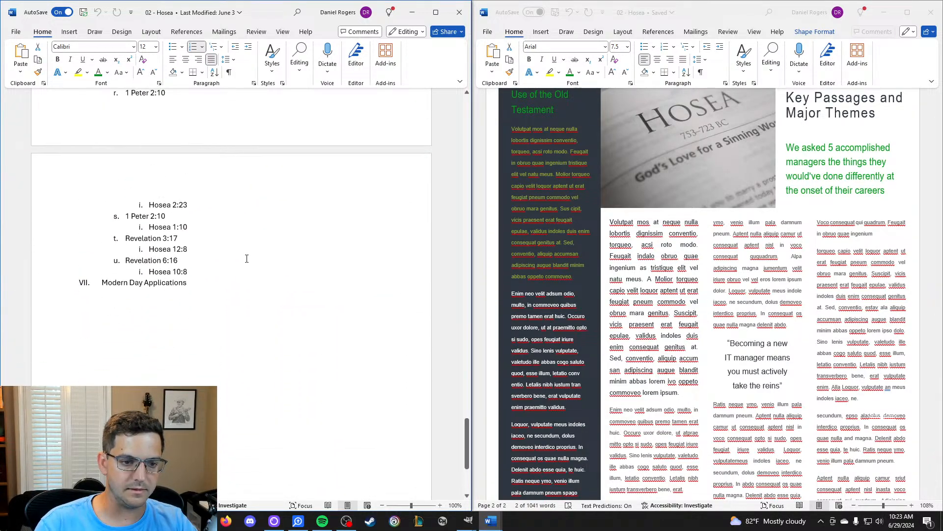
drag(195, 272, 139, 210)
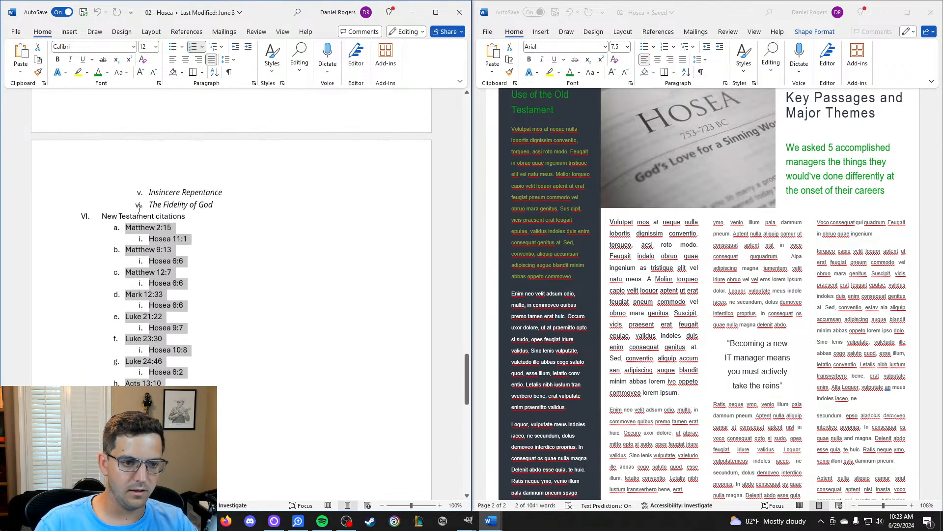
Replace all placeholder text under "New Testament Use of the Old Testament" in the handout with the copied citations as plain text.
click(551, 250)
scroll(550, 249, down, 3)
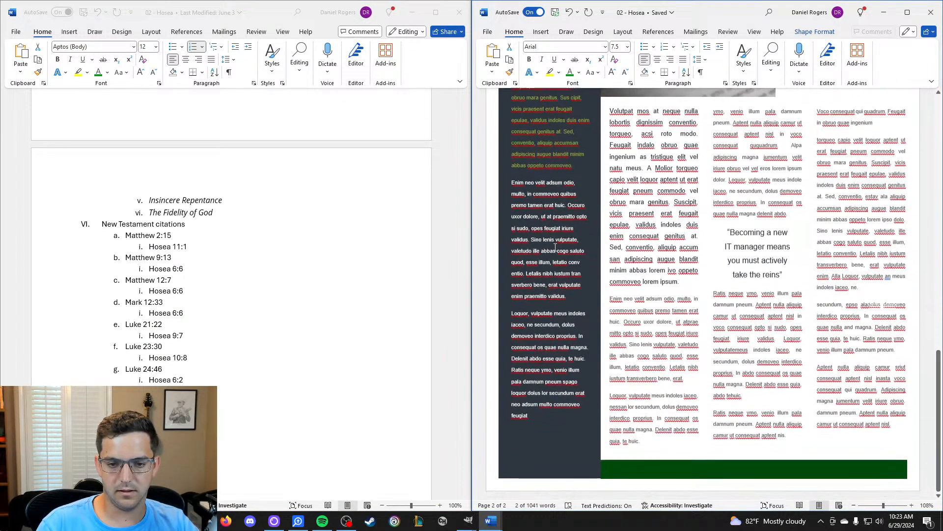
click(533, 416)
drag(533, 416, 513, 273)
scroll(524, 269, up, 7)
right_click(541, 271)
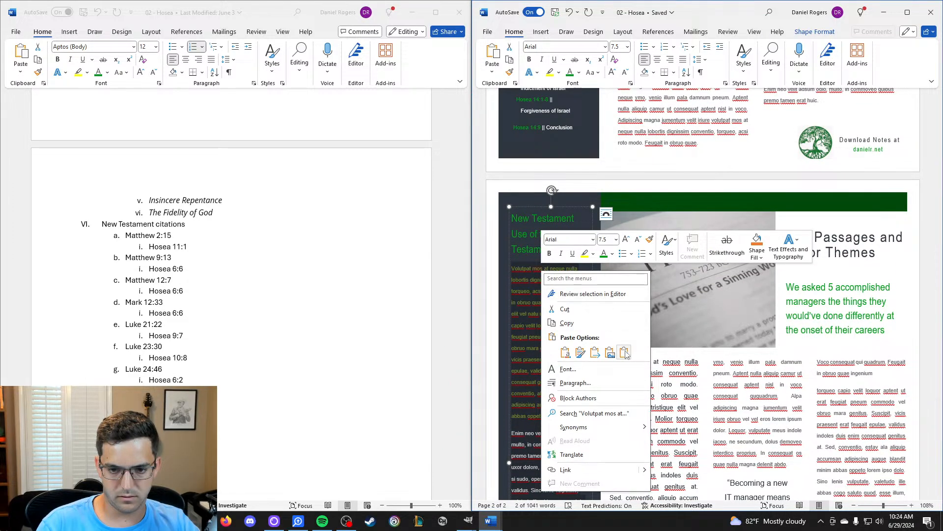
click(572, 312)
Compare the citations list in the sidebar with the New Testament citations section of the class notes.
scroll(536, 274, down, 3)
scroll(536, 275, up, 1)
scroll(537, 273, down, 2)
scroll(537, 270, up, 3)
scroll(537, 270, up, 2)
scroll(354, 281, down, 15)
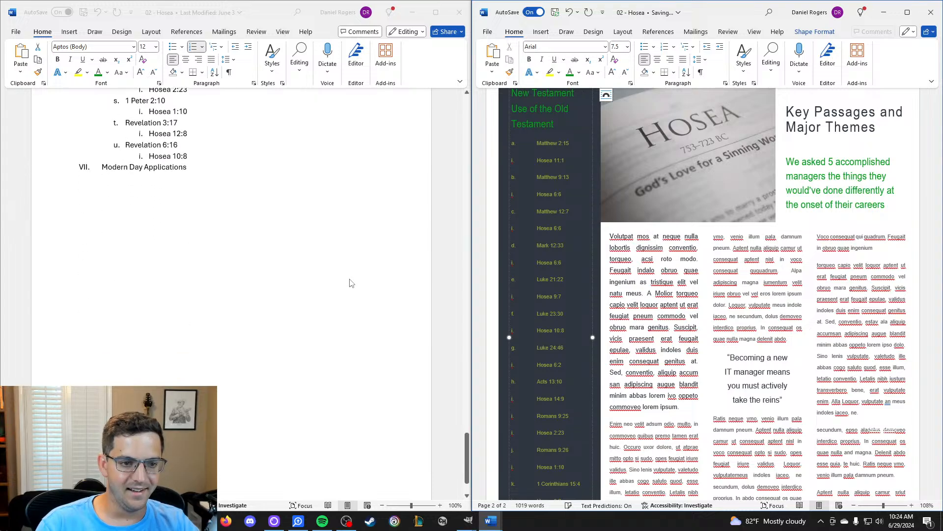
scroll(351, 283, up, 15)
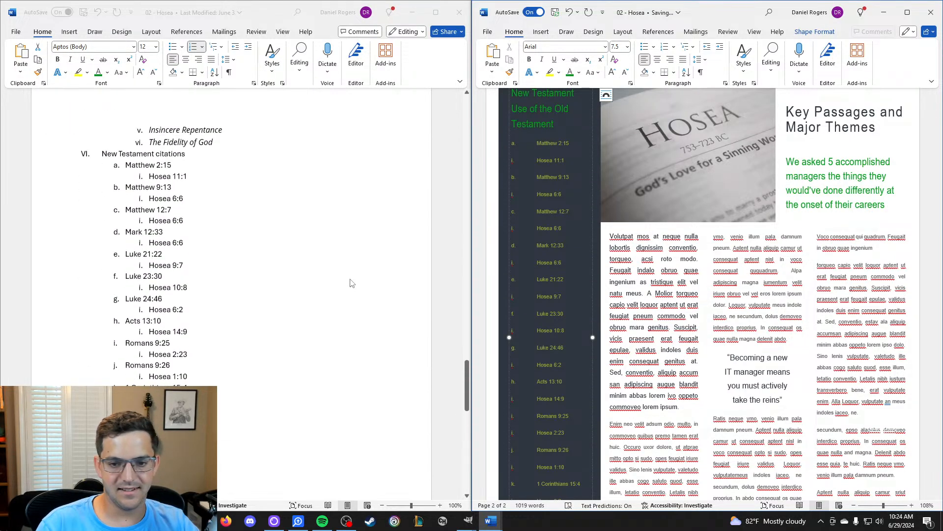
scroll(351, 283, up, 1)
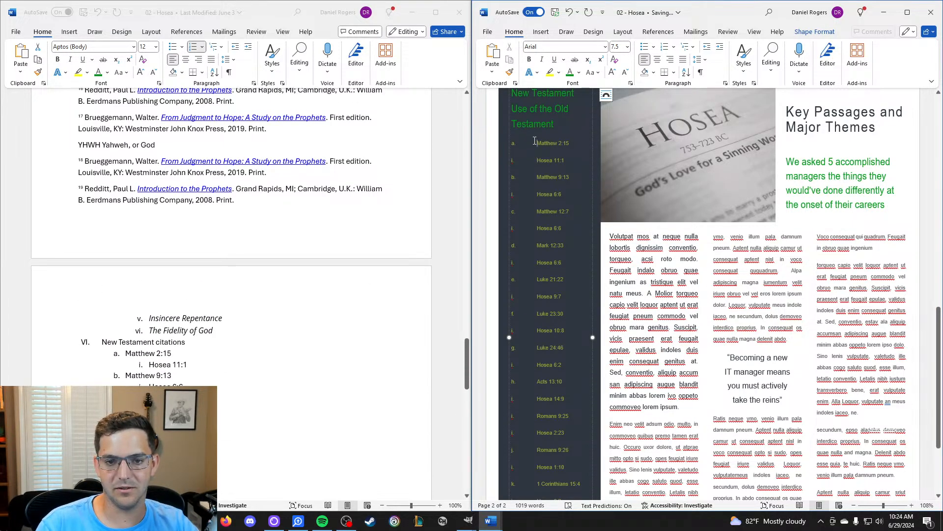
Remove the list letters, numerals and tab gaps before Matthew 2:15, Hosea 11:1, Matthew 9:13 and its Hosea 6:6 entry.
key(BackSpace)
key(BackSpace)
key(BackSpace)
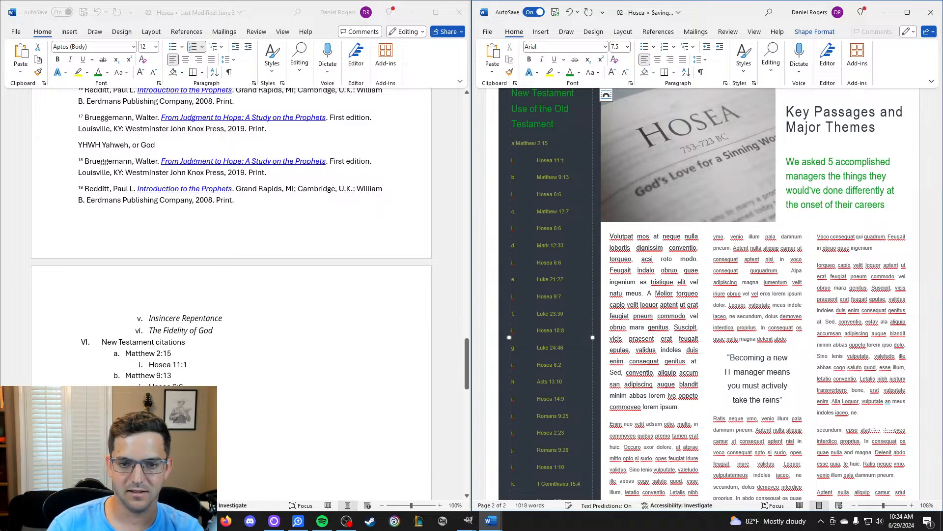
drag(537, 160, 513, 195)
key(BackSpace)
key(BackSpace)
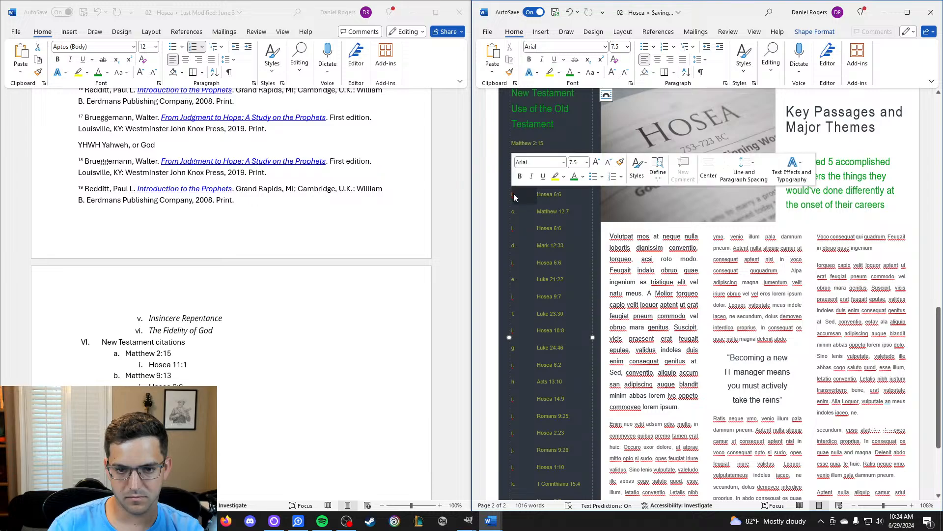
scroll(541, 196, down, 1)
key(BackSpace)
Remove the list labels and tab gaps before Matthew 12:7 and the Hosea 6:6 entry below it.
click(506, 188)
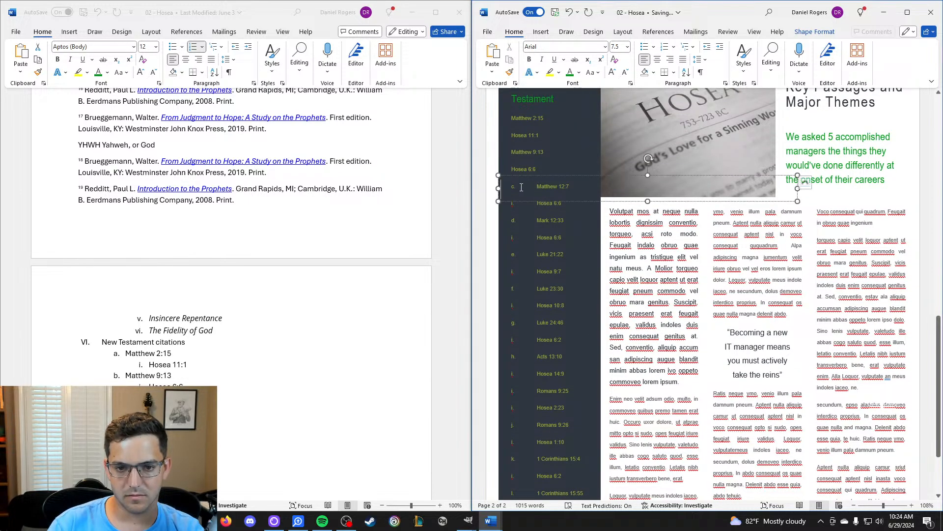
click(546, 153)
click(535, 186)
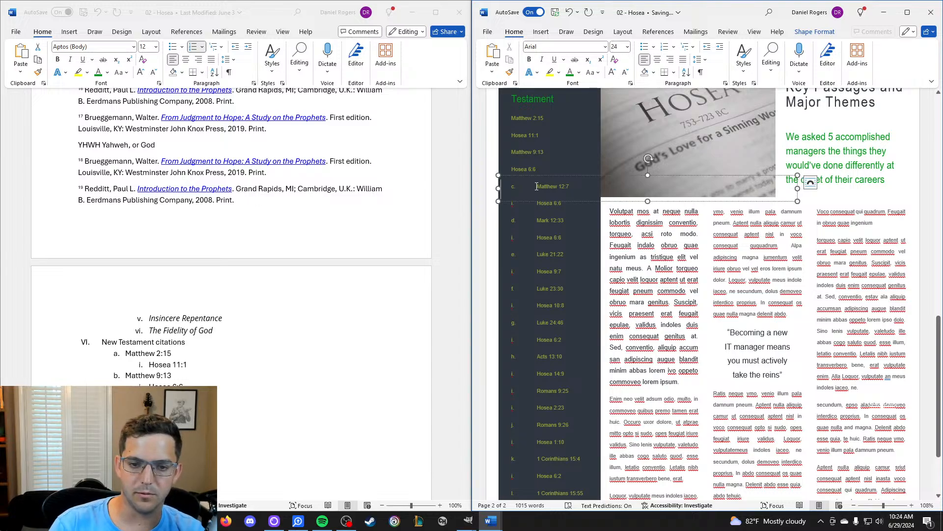
click(546, 162)
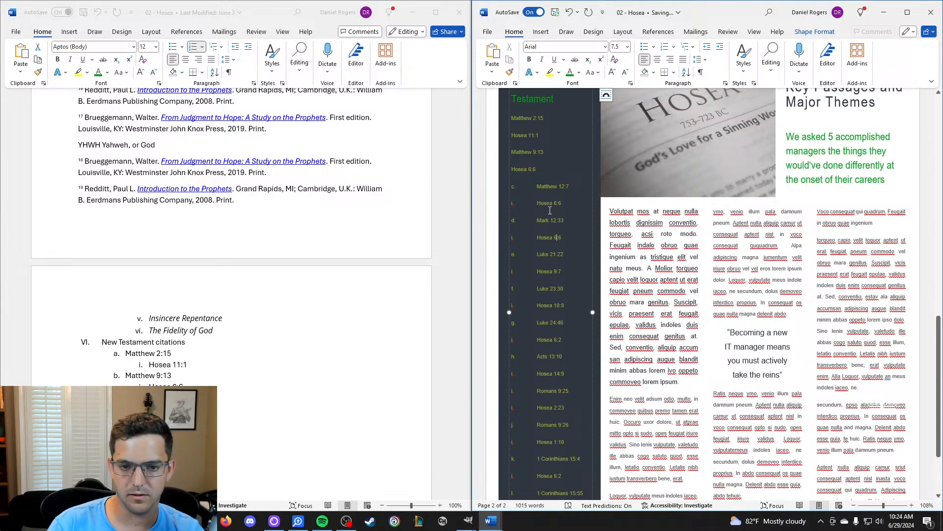
key(BackSpace)
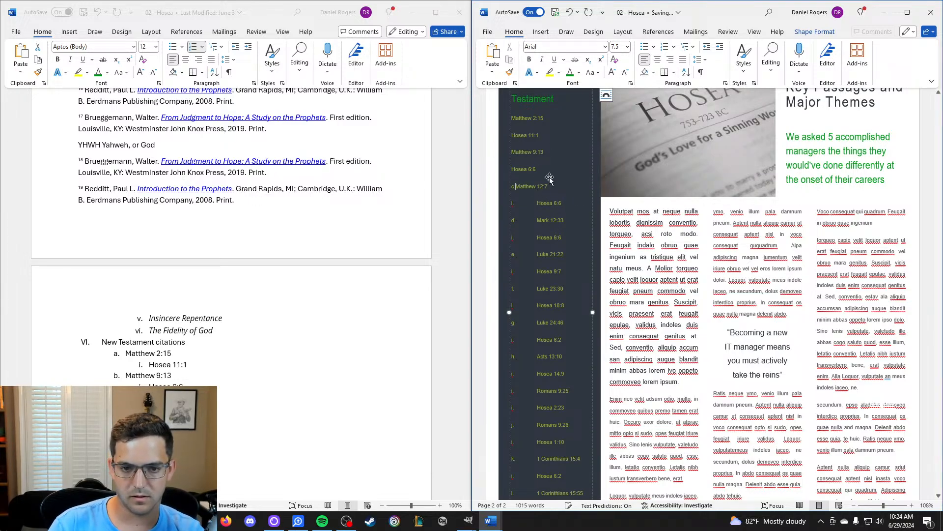
click(538, 204)
key(BackSpace)
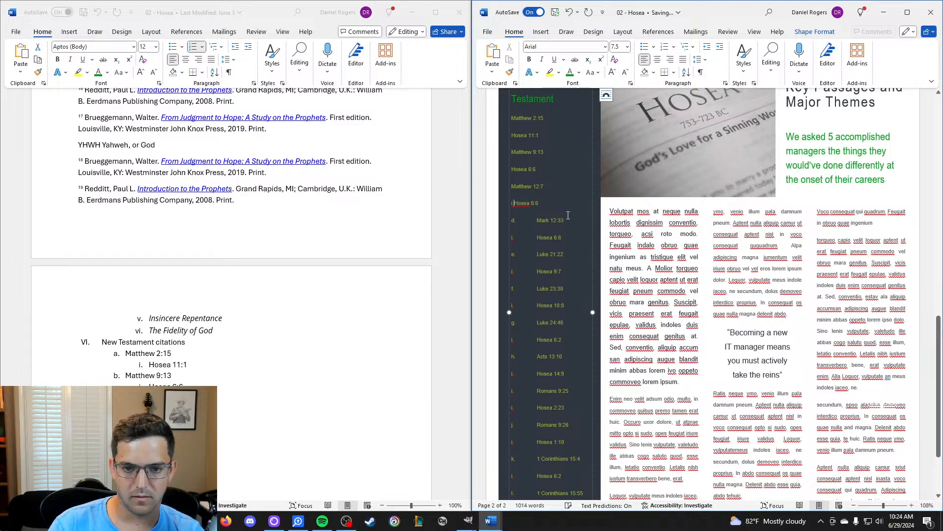
Remove the list labels and tab gaps from the sidebar entries Mark 12:33 through Luke 23:30.
scroll(540, 197, down, 1)
click(541, 196)
key(BackSpace)
click(538, 212)
key(BackSpace)
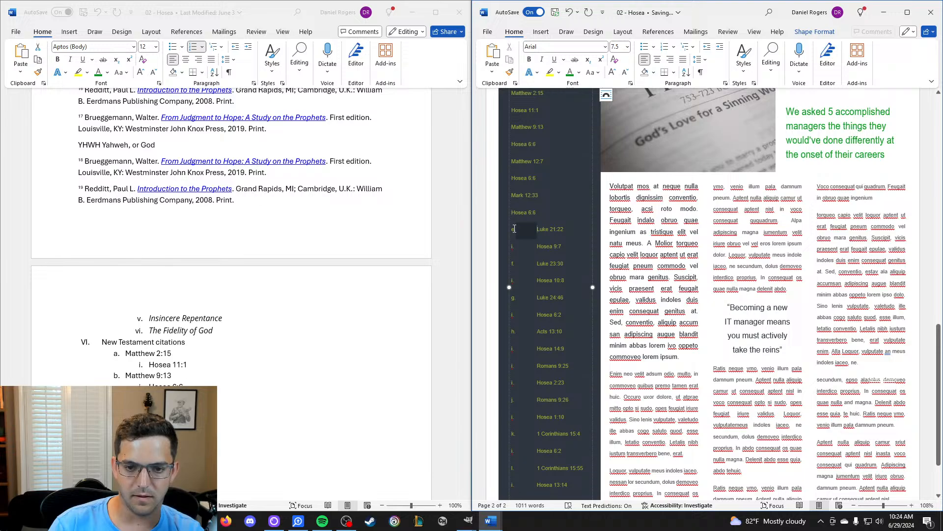
key(BackSpace)
scroll(505, 229, down, 1)
click(511, 223)
key(BackSpace)
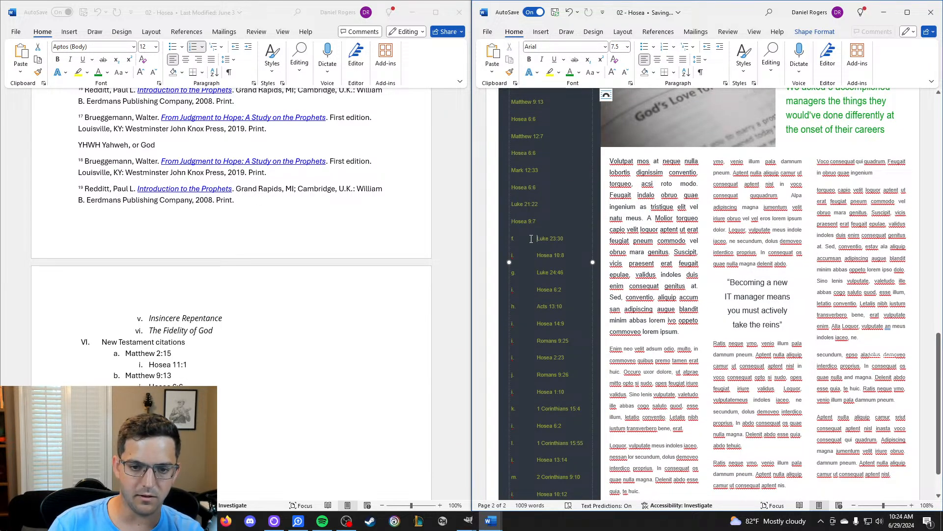
key(BackSpace)
Remove the list labels and tab gaps from all remaining sidebar citations, from Hosea 10:8 to the end of the list.
drag(538, 255, 511, 460)
key(BackSpace)
scroll(534, 254, down, 1)
key(BackSpace)
key(BackSpace)
key(BackSpace)
scroll(512, 283, down, 1)
key(BackSpace)
key(BackSpace)
key(BackSpace)
key(BackSpace)
key(BackSpace)
key(BackSpace)
key(BackSpace)
key(BackSpace)
key(BackSpace)
key(BackSpace)
key(BackSpace)
key(BackSpace)
Join Matthew 2:15 with Hosea 11:1, and Matthew 9:13 and 12:7 each with the following Hosea 6:6, on single lines separated by "||".
scroll(521, 344, up, 5)
click(525, 295)
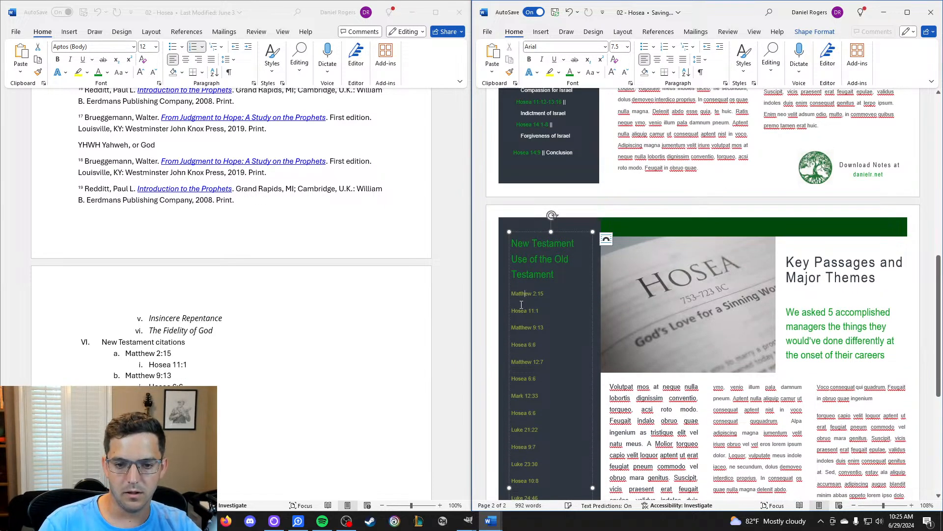
click(512, 310)
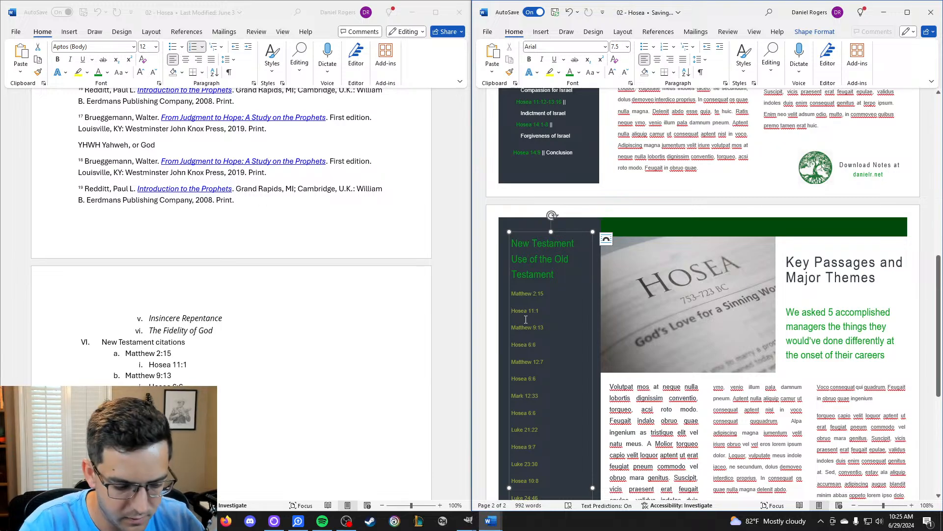
key(BackSpace)
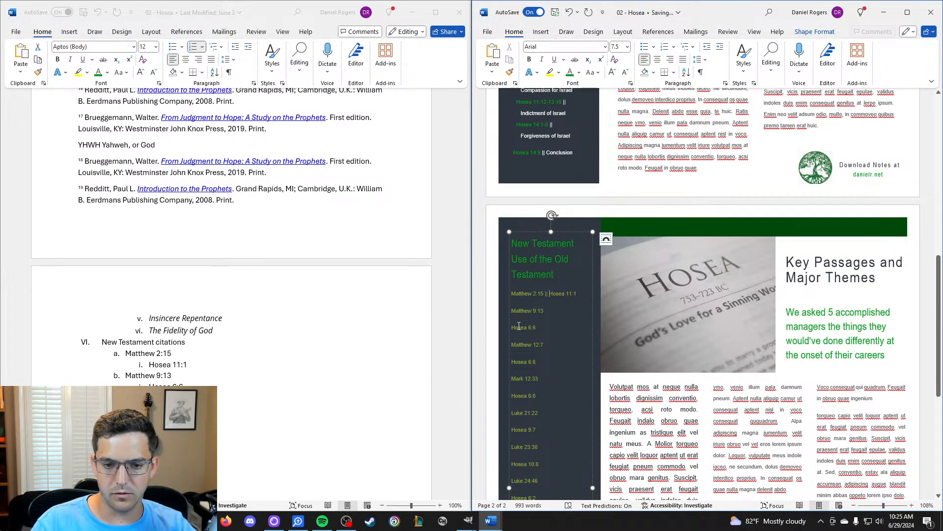
key(BackSpace)
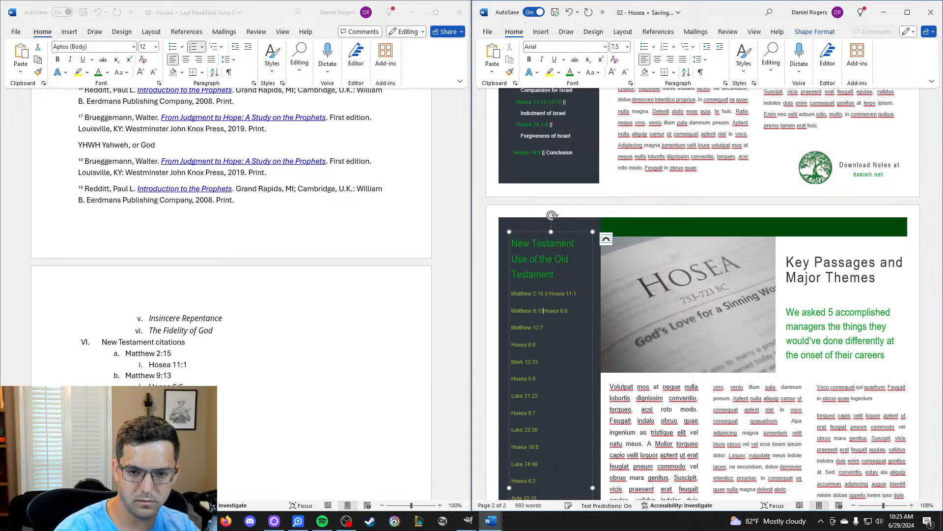
scroll(540, 351, down, 3)
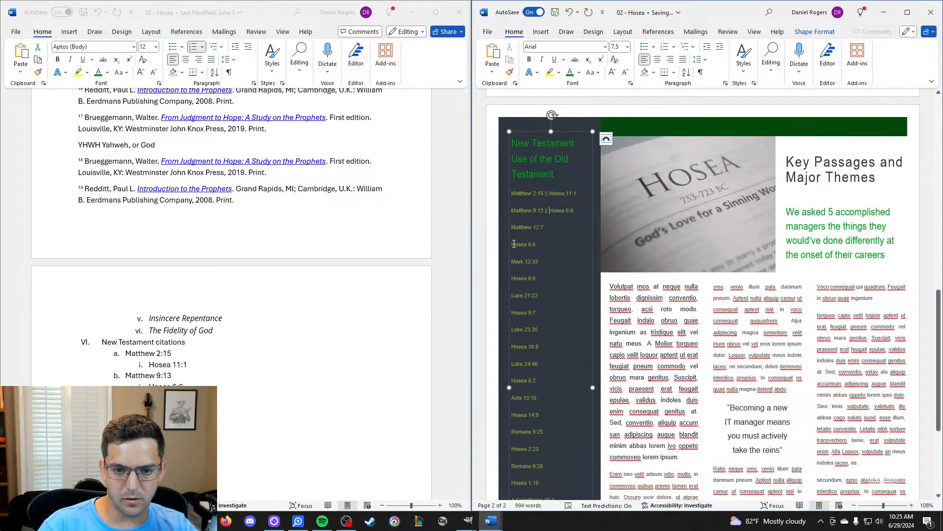
key(BackSpace)
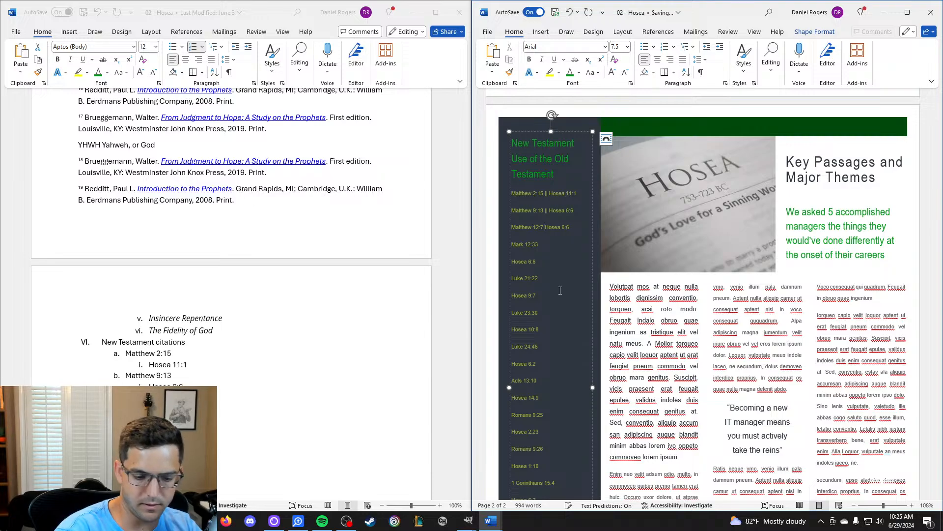
Pair Mark 12:33 with Hosea 6:6, Luke 21:22 with Hosea 9:7, and Luke 23:30 with Hosea 10:8 on single lines using "||".
click(513, 261)
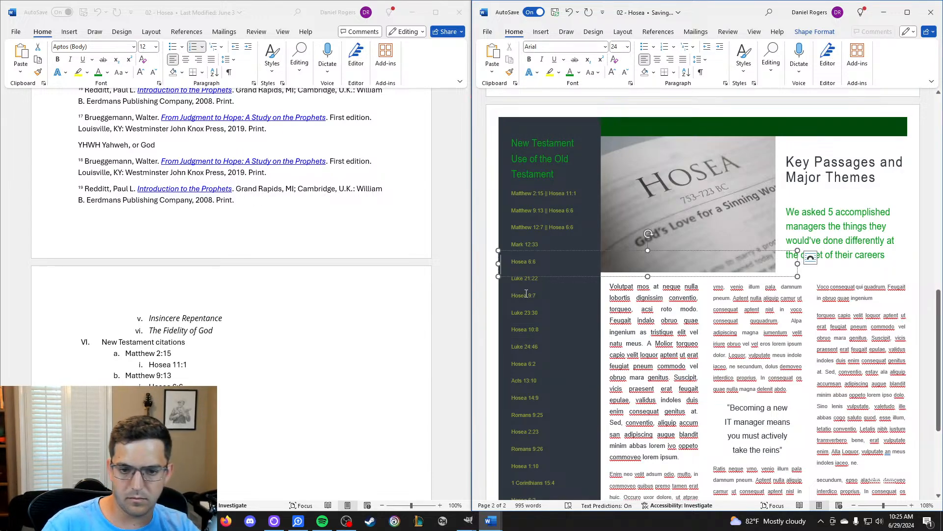
click(526, 295)
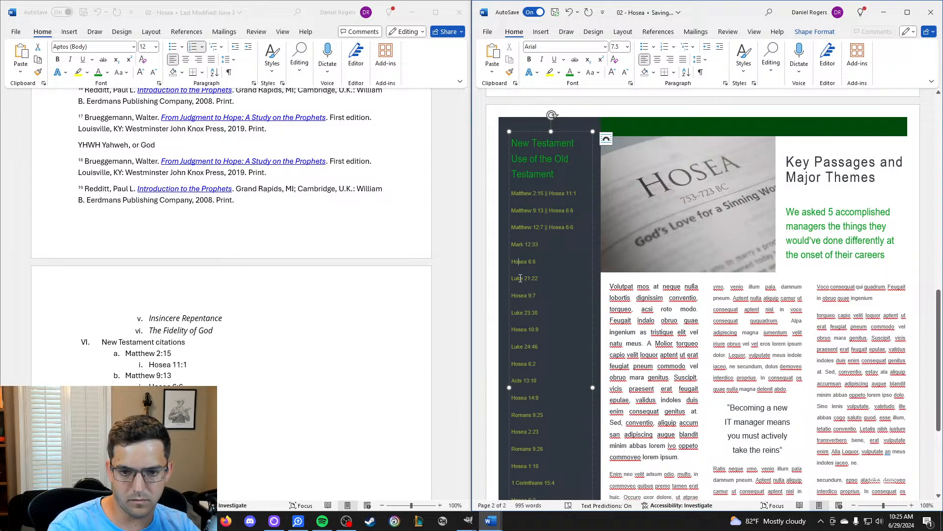
key(BackSpace)
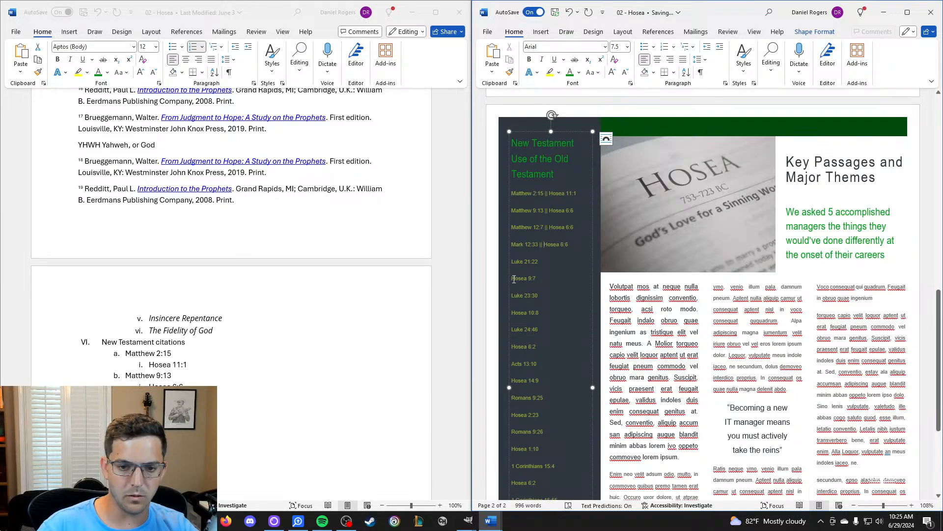
key(BackSpace)
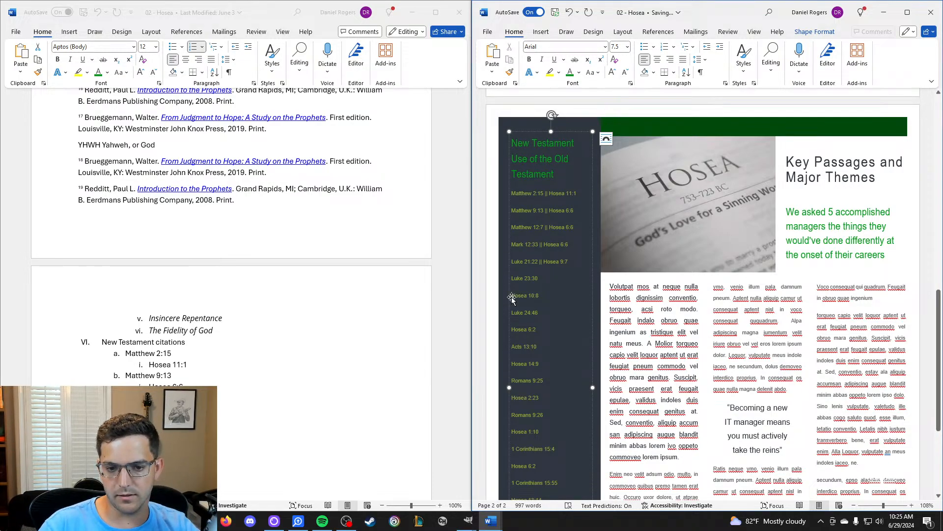
key(BackSpace)
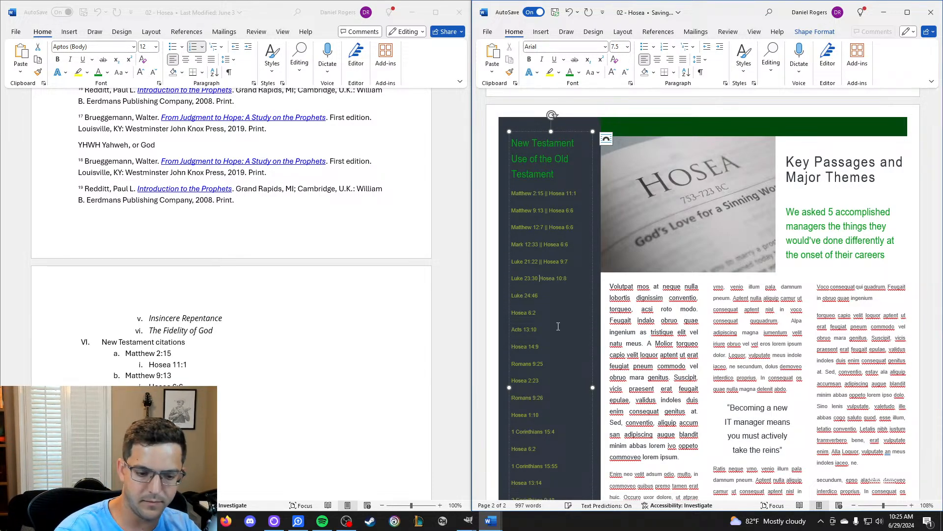
Pair Luke 24:46 with Hosea 6:2, Acts 13:10 with Hosea 14:9, and Romans 9:25 with Hosea 2:23 using "||".
scroll(514, 263, down, 2)
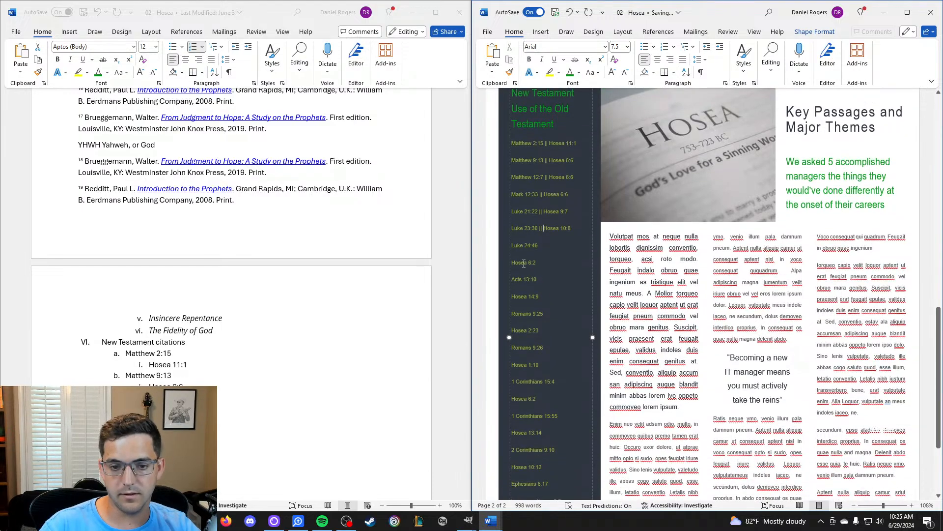
key(BackSpace)
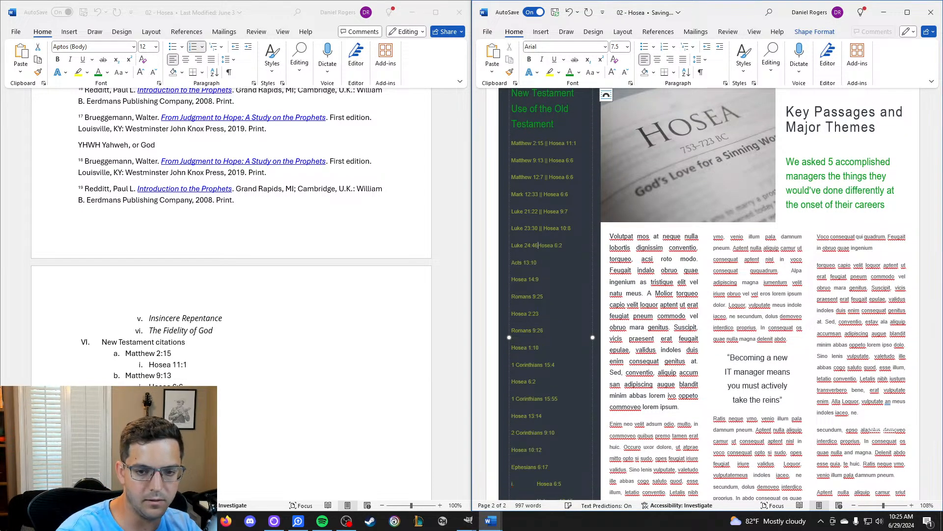
text(||)
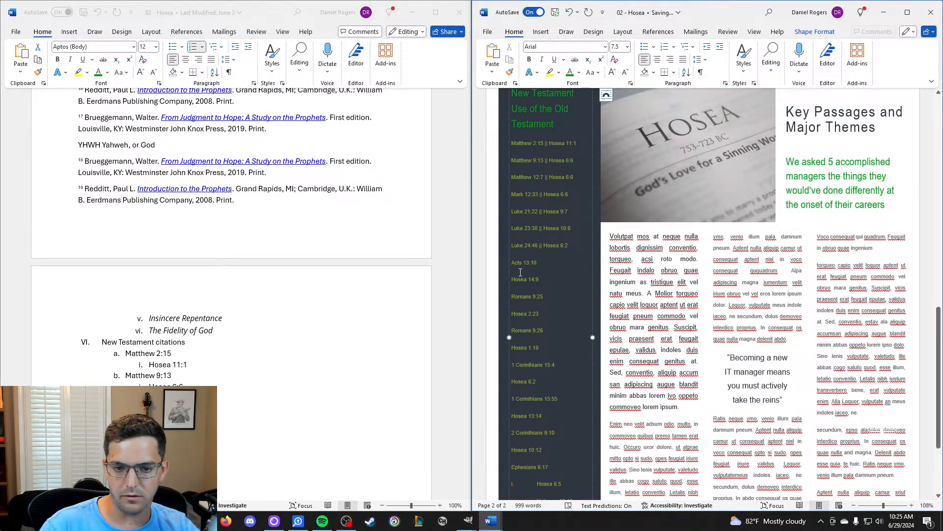
key(BackSpace)
text(|| Hosea 14:9)
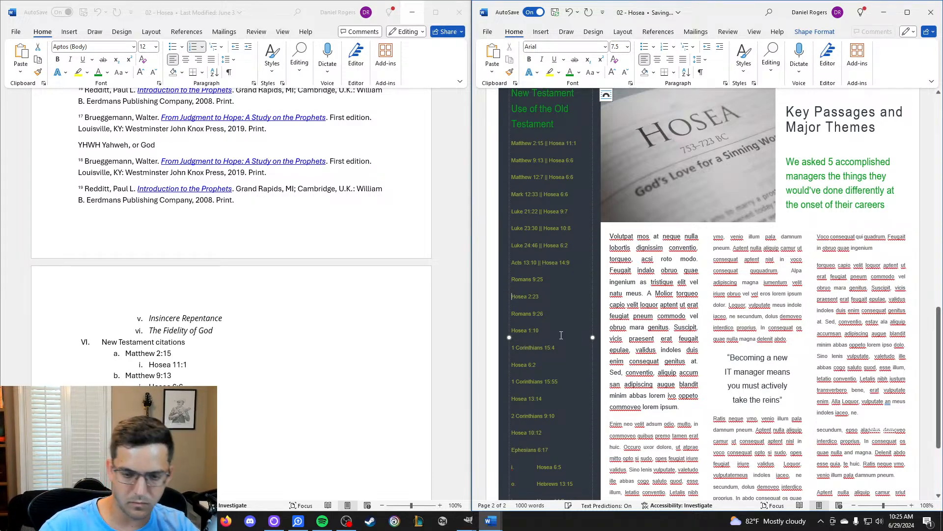
key(BackSpace)
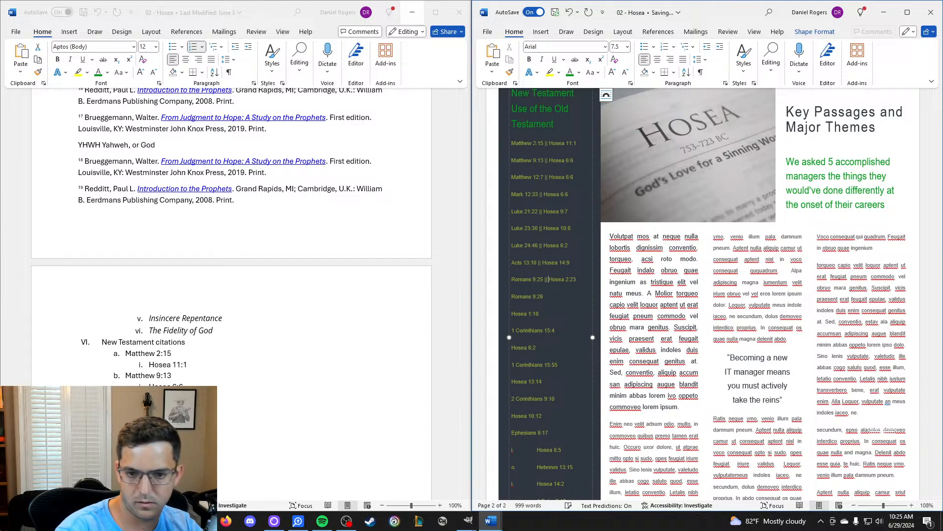
Merge Romans 9:26 with Hosea 1:10 and 1 Corinthians 15:4 with Hosea 6:2 into "||" lines in the sidebar.
scroll(555, 292, down, 2)
scroll(555, 293, up, 1)
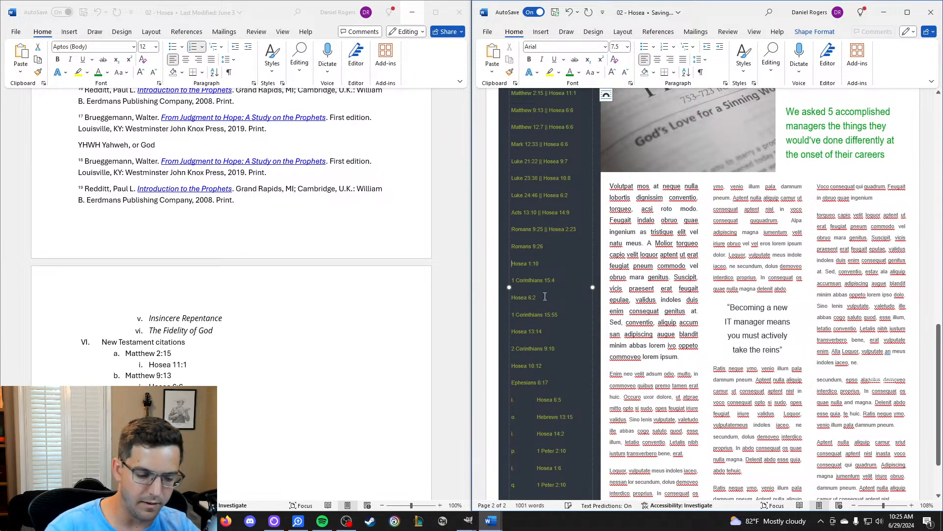
key(BackSpace)
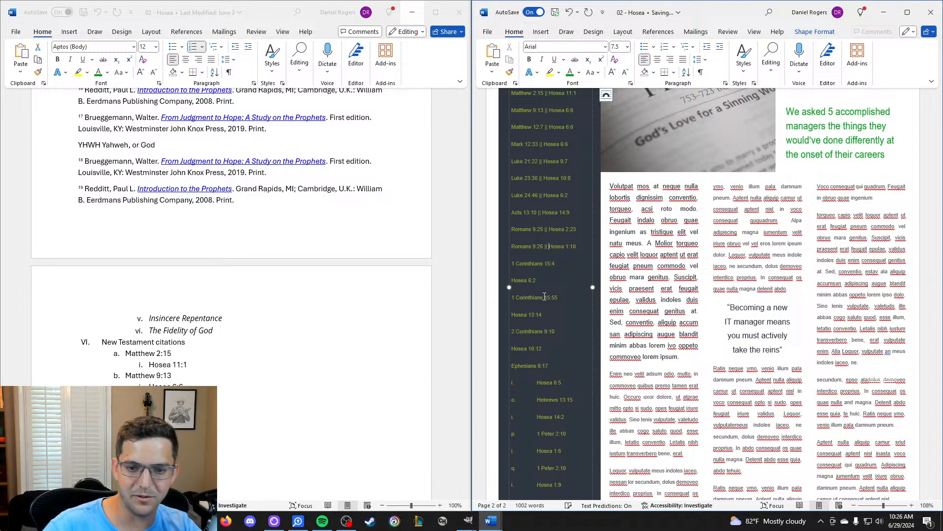
key(BackSpace)
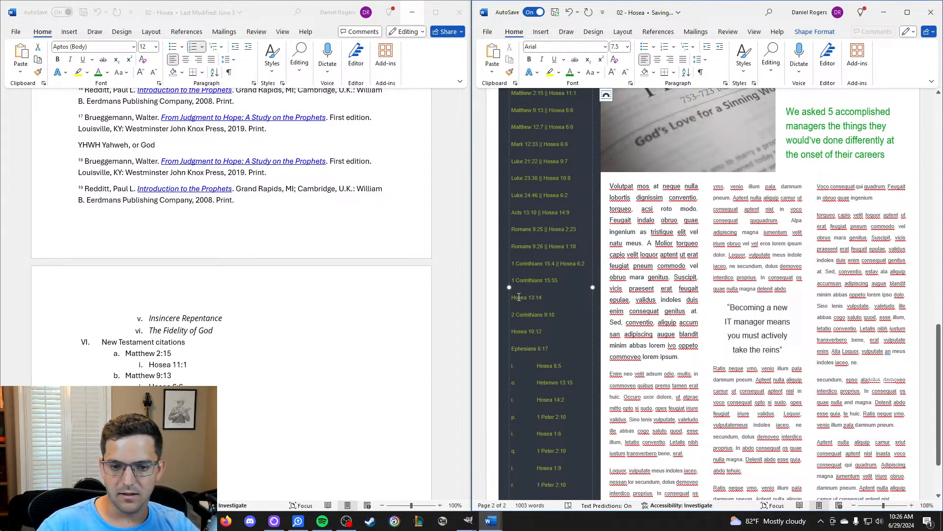
Join 1 Corinthians 15:55 and Hosea 13:14 with "||", and widen the sidebar text box slightly so the pair fits one line.
key(BackSpace)
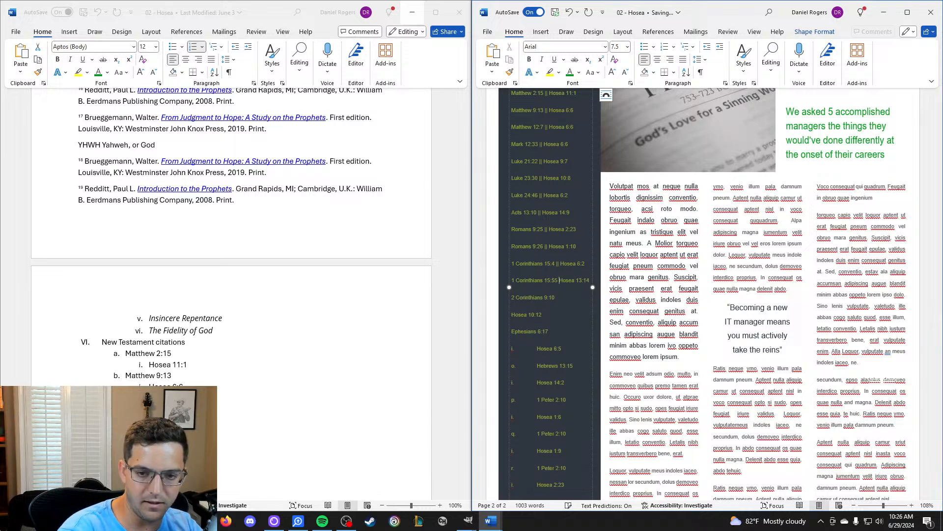
text(||)
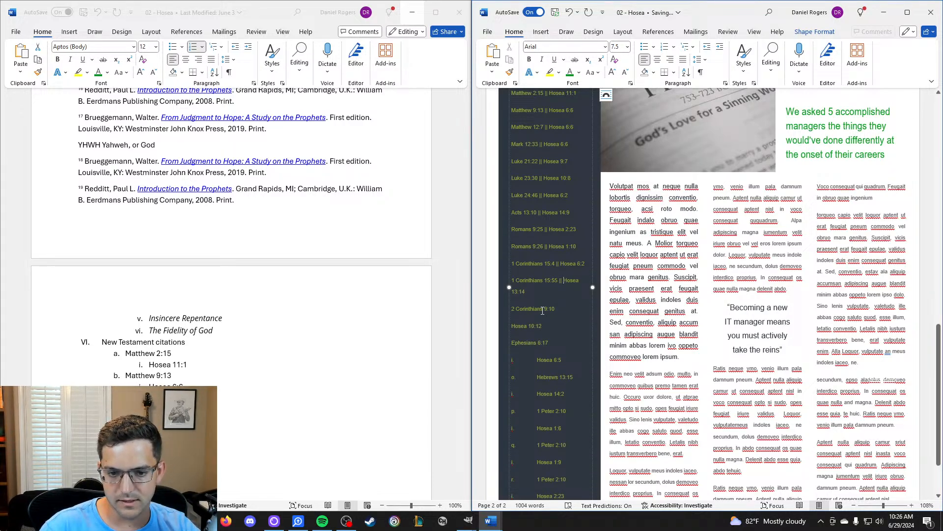
drag(592, 289, 595, 288)
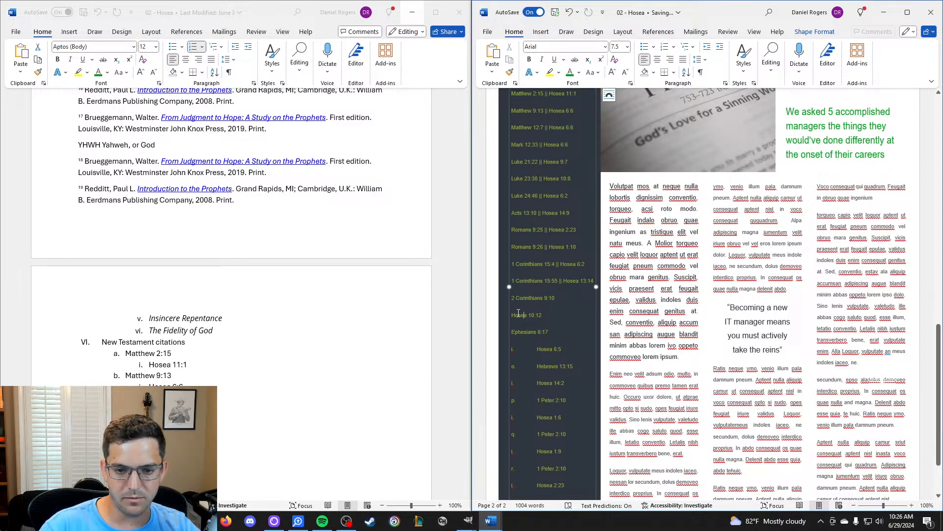
Pair 2 Corinthians 9:10 with Hosea 10:12 and Ephesians 6:17 with Hosea 6:5 using "||", removing the list label before Hosea 6:5.
key(BackSpace)
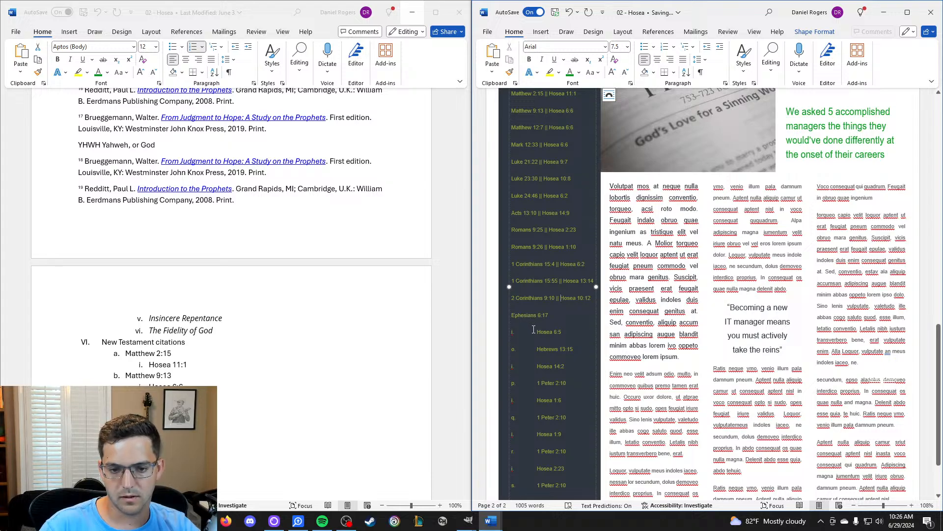
drag(538, 332, 514, 331)
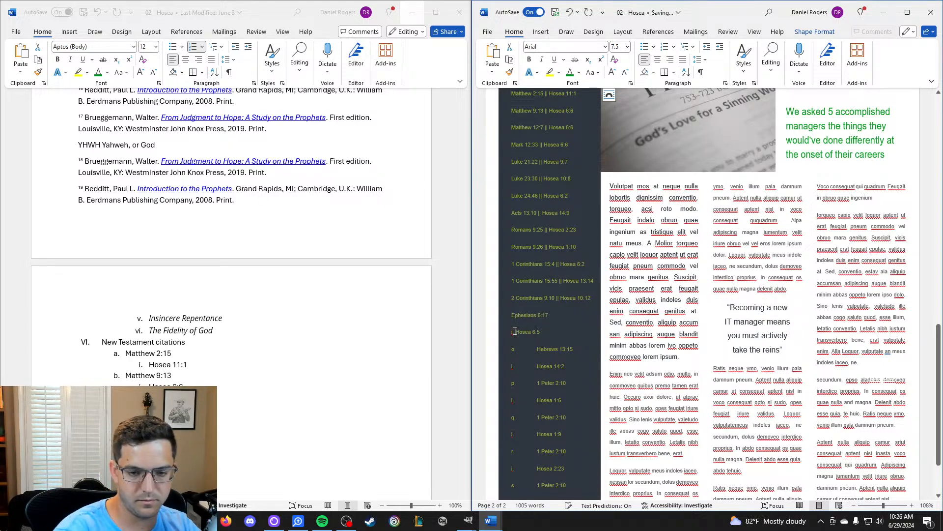
key(BackSpace)
key(BackSpace)
key(BackSpace)
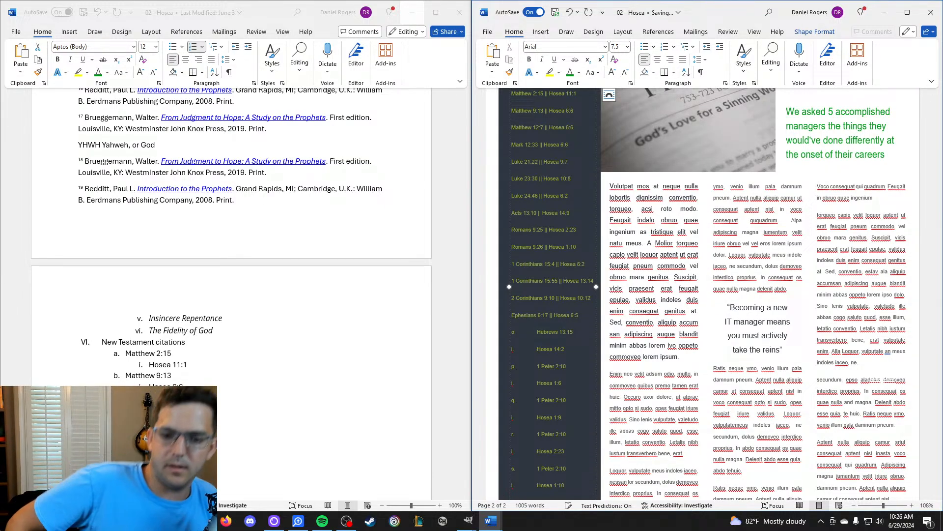
Remove the list labels and tab gaps from Hebrews 13:15 and Hosea 14:2, and join them on one line with "||".
scroll(515, 266, down, 2)
scroll(514, 265, down, 1)
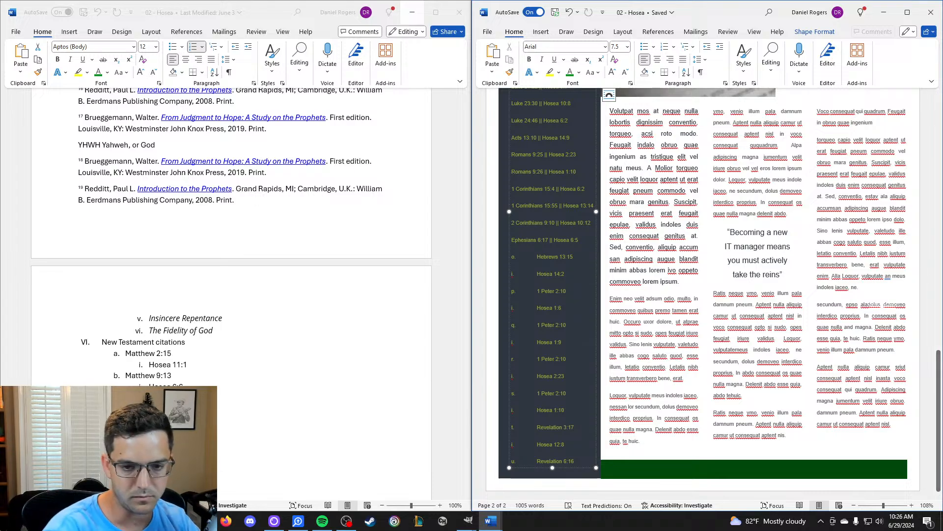
key(Delete)
key(Delete)
key(Delete)
key(Down)
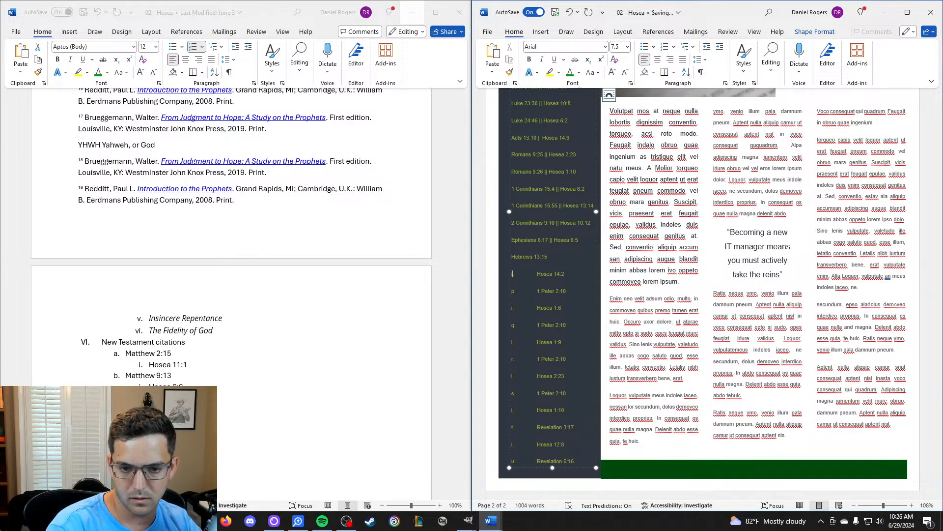
key(BackSpace)
key(BackSpace)
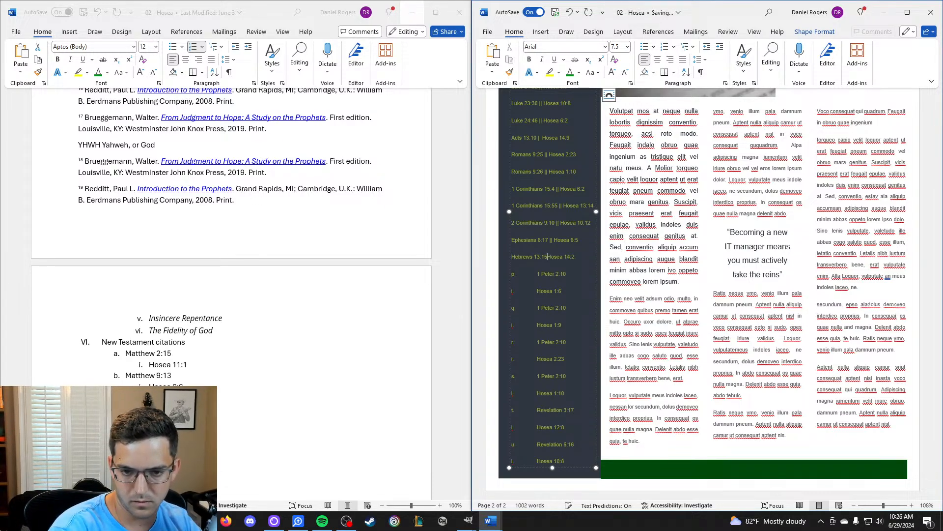
Strip the list labels from the first 1 Peter 2:10 entry and Hosea 1:6, and combine them as "1 Peter 2:10 || Hosea 1:6".
mouse_move(537, 274)
mouse_down()
mouse_move(512, 274)
mouse_move(512, 291)
mouse_up()
key(BackSpace)
key(BackSpace)
key(BackSpace)
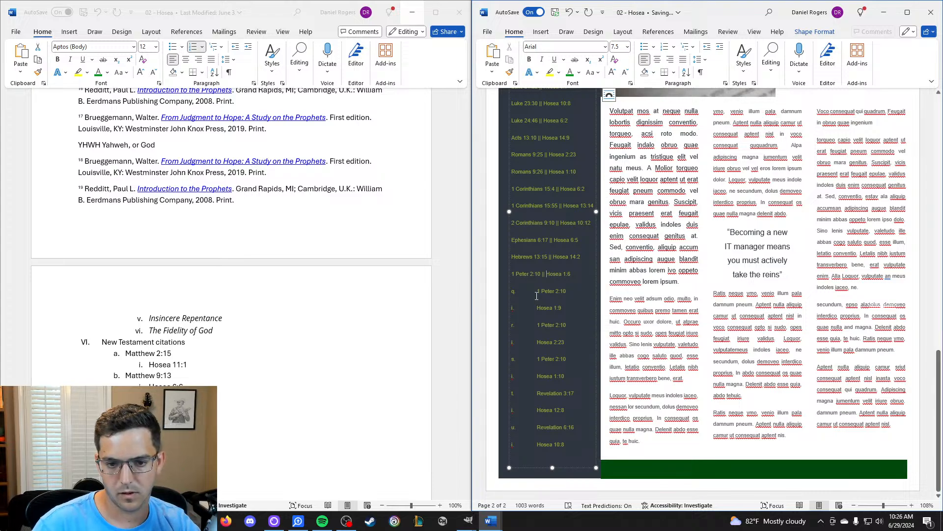
Strip the list labels from the second 1 Peter 2:10 entry and Hosea 1:9, and combine them as "1 Peter 2:10 || Hosea 1:9".
drag(537, 291, 512, 292)
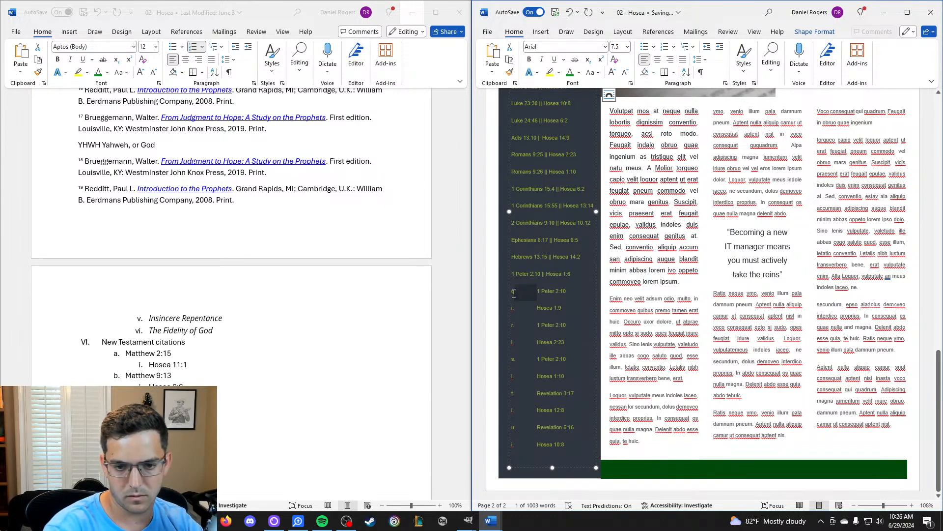
key(BackSpace)
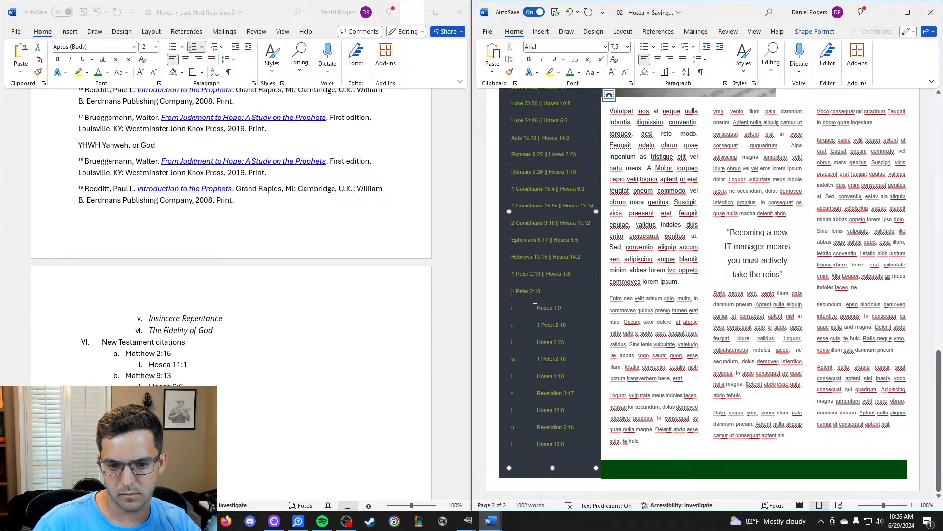
drag(538, 307, 511, 309)
key(BackSpace)
key(BackSpace)
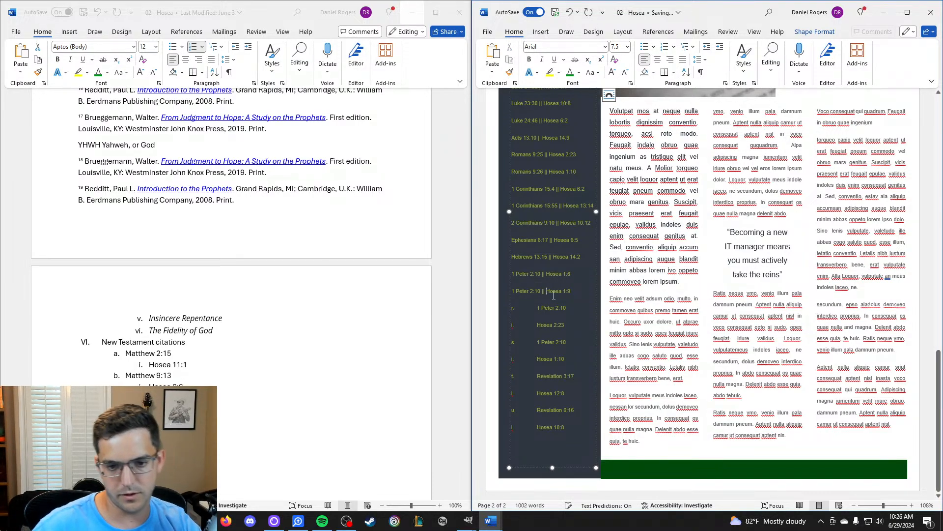
Strip the list labels from the third 1 Peter 2:10 entry and Hosea 2:23, and combine them as "1 Peter 2:10 || Hosea 2:23".
mouse_move(537, 310)
mouse_down()
mouse_move(511, 308)
mouse_move(511, 325)
mouse_up()
key(BackSpace)
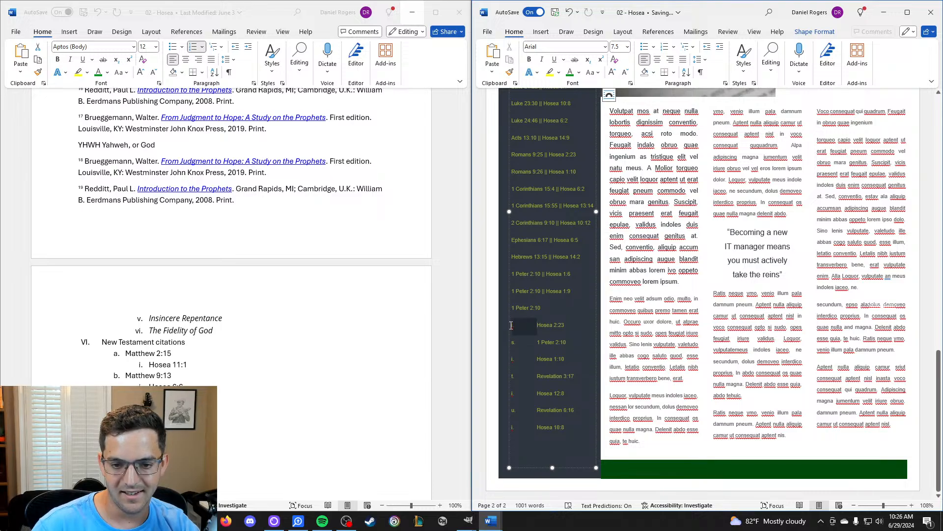
key(BackSpace)
key(BackSpace)
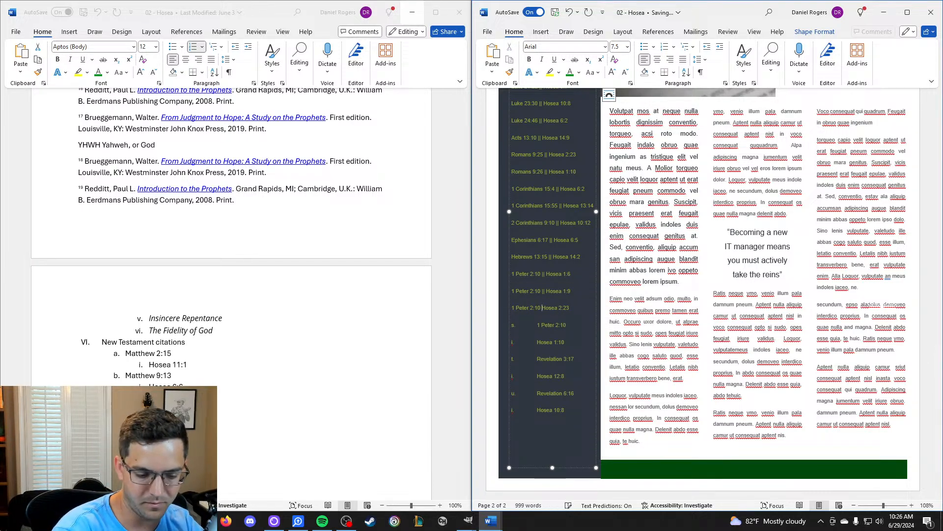
text(||)
Remove the list label and tab gap before the fourth 1 Peter 2:10 entry, just above Hosea 1:10.
drag(536, 323, 511, 324)
key(BackSpace)
key(BackSpace)
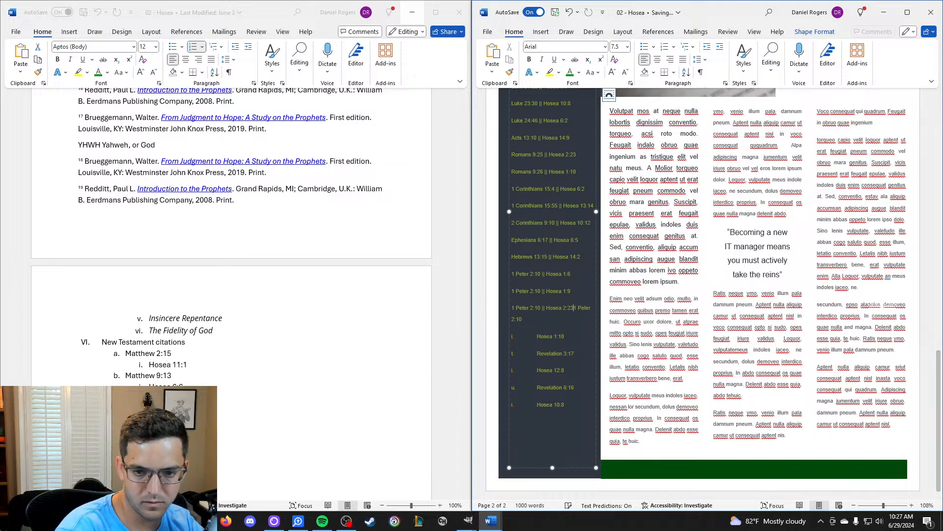
Put the fourth 1 Peter 2:10 citation on its own sidebar line and join Hosea 1:10 to it as "1 Peter 2:10 || Hosea 1:10".
text(||)
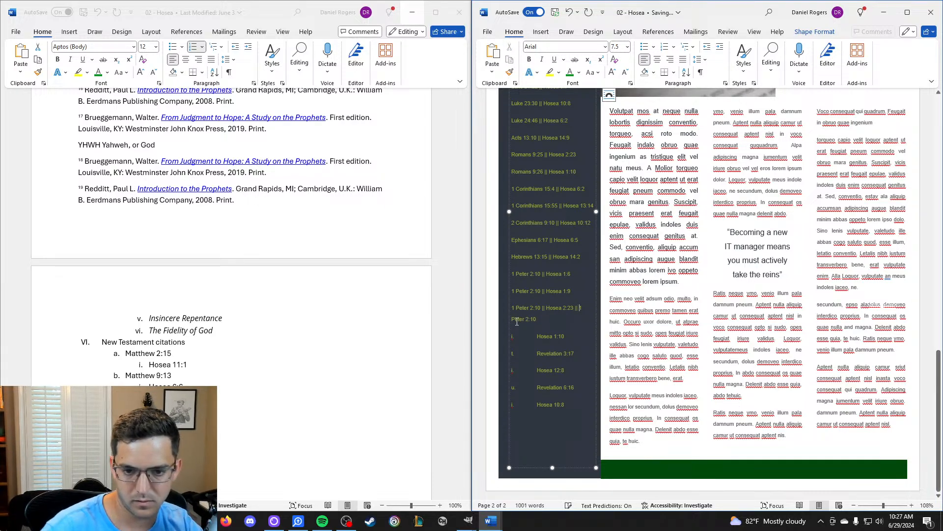
key(BackSpace)
key(BackSpace)
key(BackSpace)
key(Return)
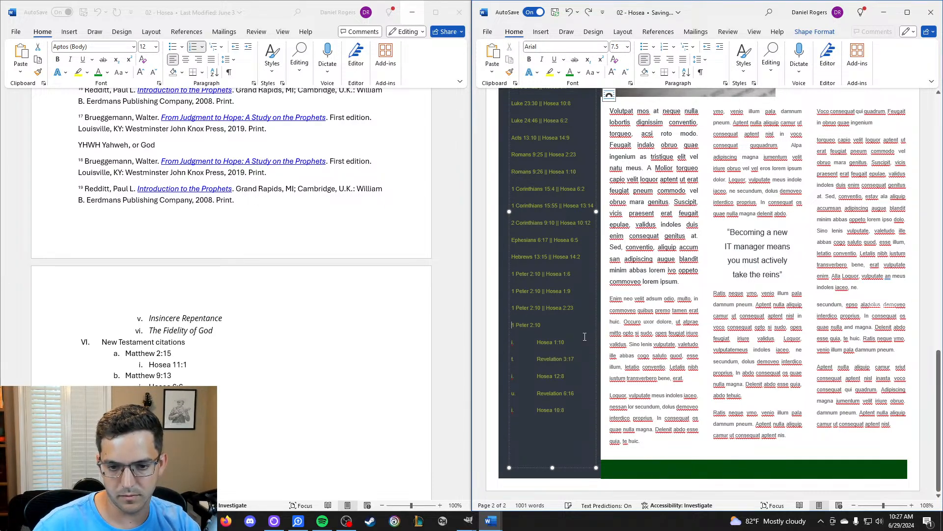
drag(534, 342, 512, 344)
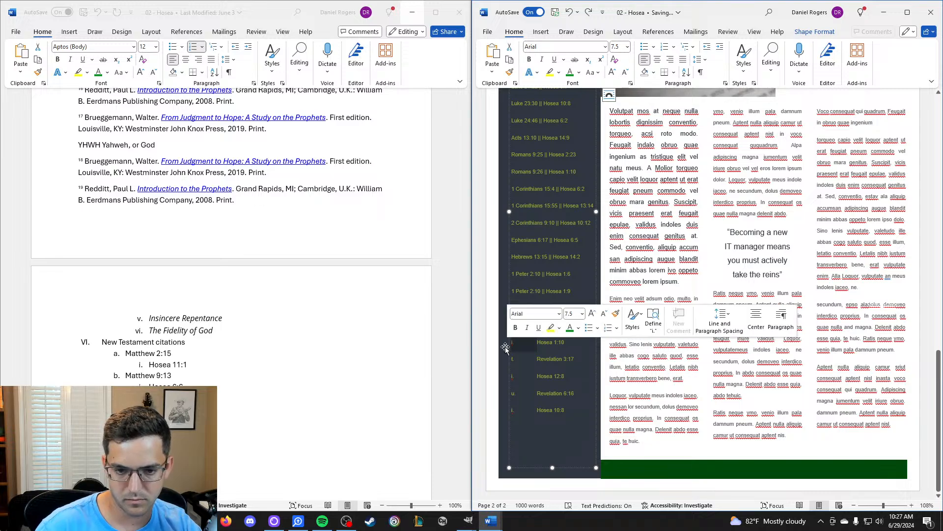
key(BackSpace)
key(BackSpace)
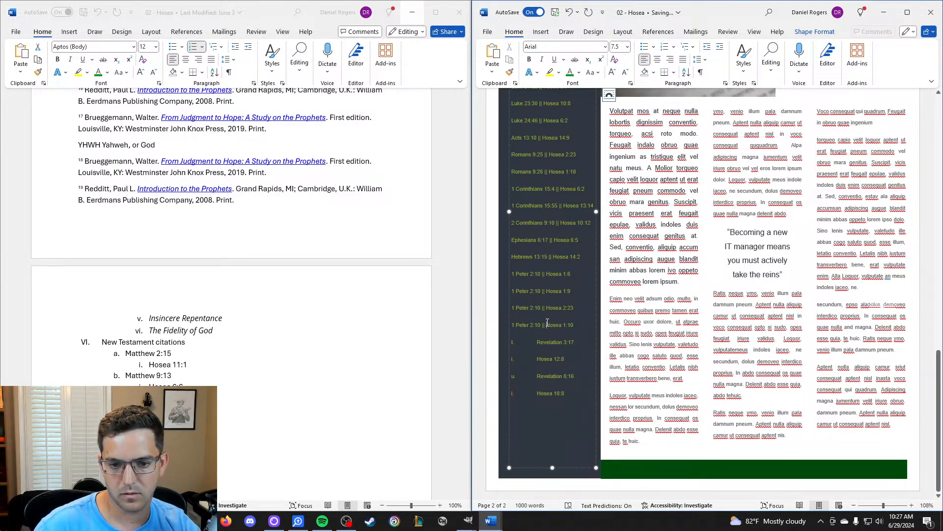
Remove the list numbering from the Revelation 3:17 entry and join it with its Hosea reference as "Revelation 3:17 || Hosea 12:8".
drag(539, 340, 511, 358)
key(BackSpace)
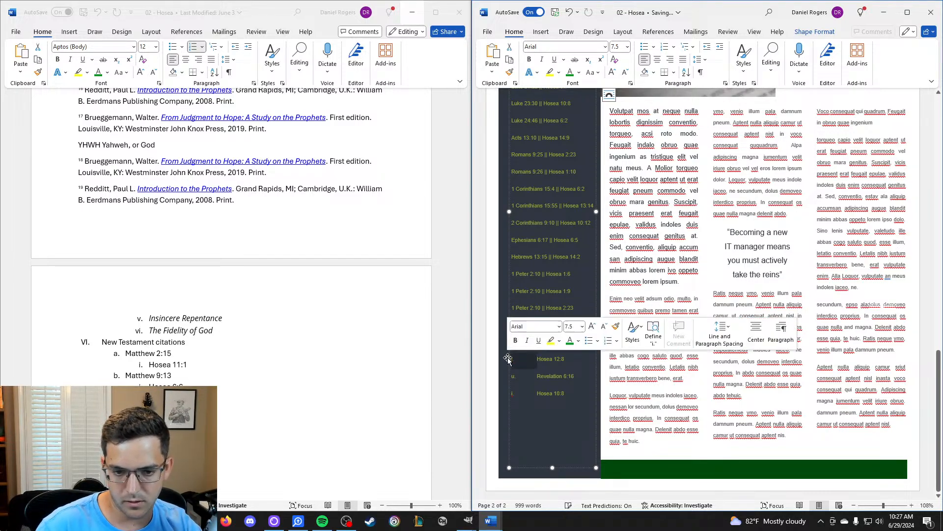
key(BackSpace)
key(BackSpace)
text(||)
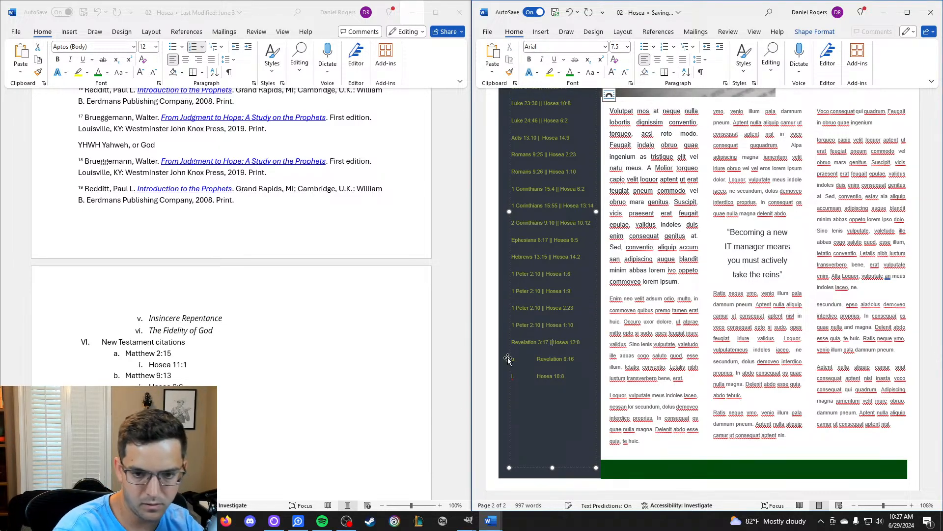
Remove the list lettering from the last citation and combine it with its Hosea reference as "Revelation 6:16 || Hosea 10:8".
drag(534, 360, 507, 361)
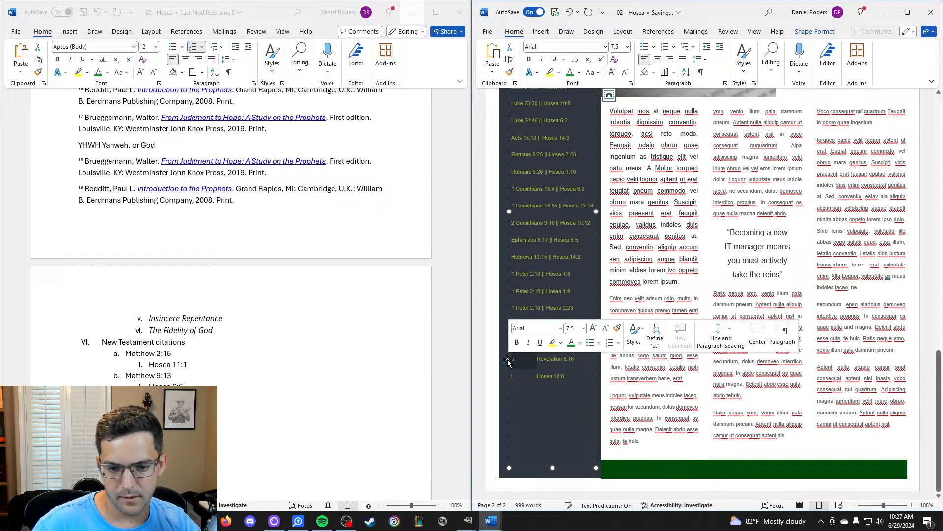
key(BackSpace)
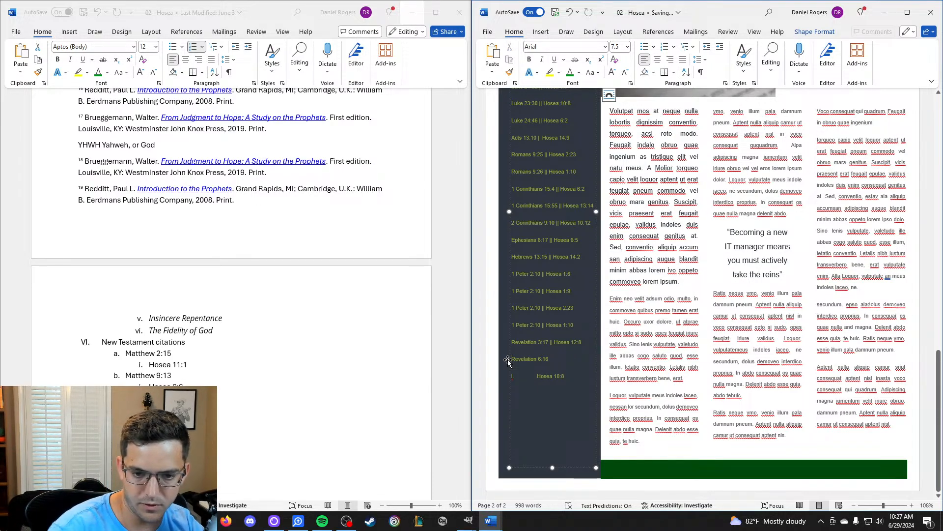
drag(537, 375, 496, 379)
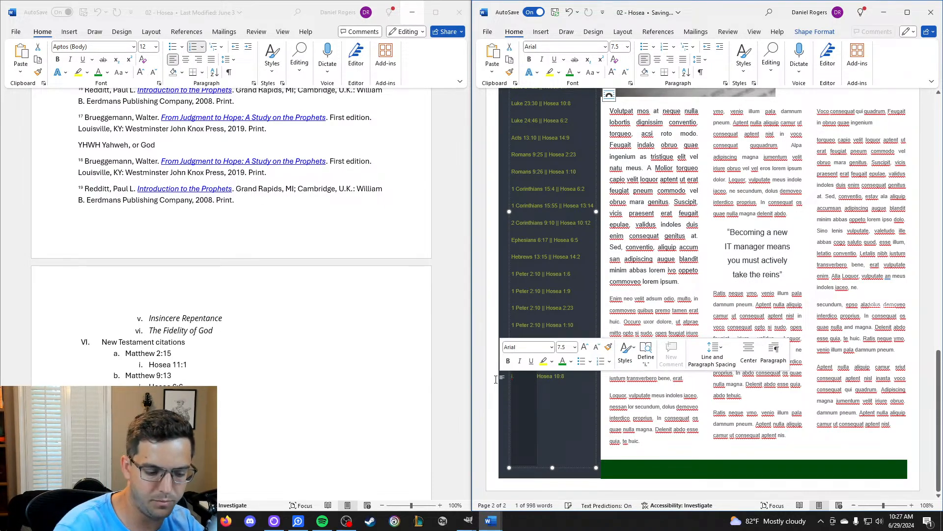
key(BackSpace)
key(BackSpace)
text(||)
Start a white text line reading "When we read the" between the sidebar heading "New Testament Use of the Old Testament" and the citations.
scroll(559, 266, up, 6)
click(559, 268)
key(Return)
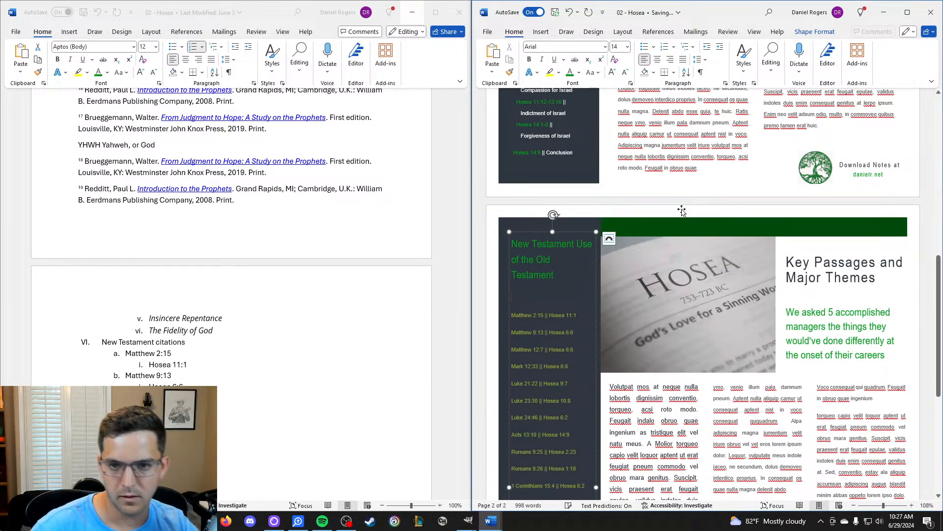
click(580, 72)
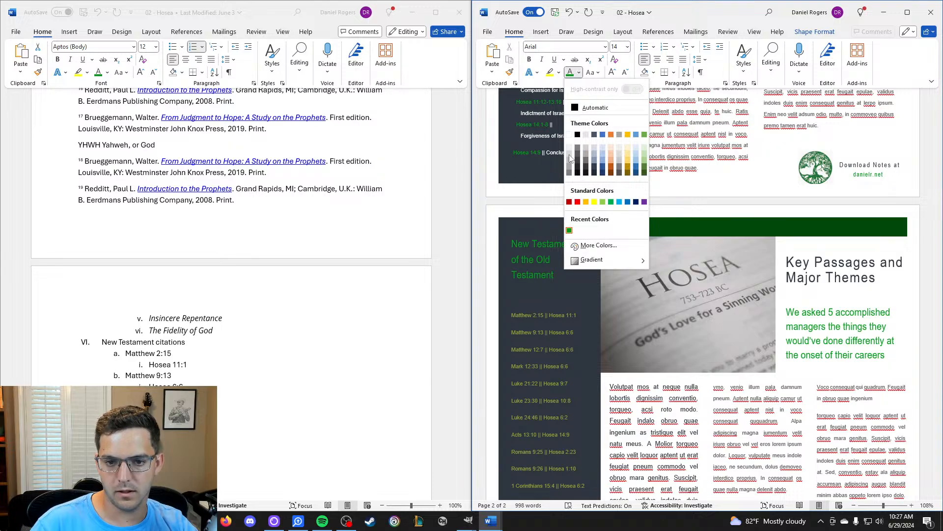
click(570, 135)
scroll(576, 242, down, 3)
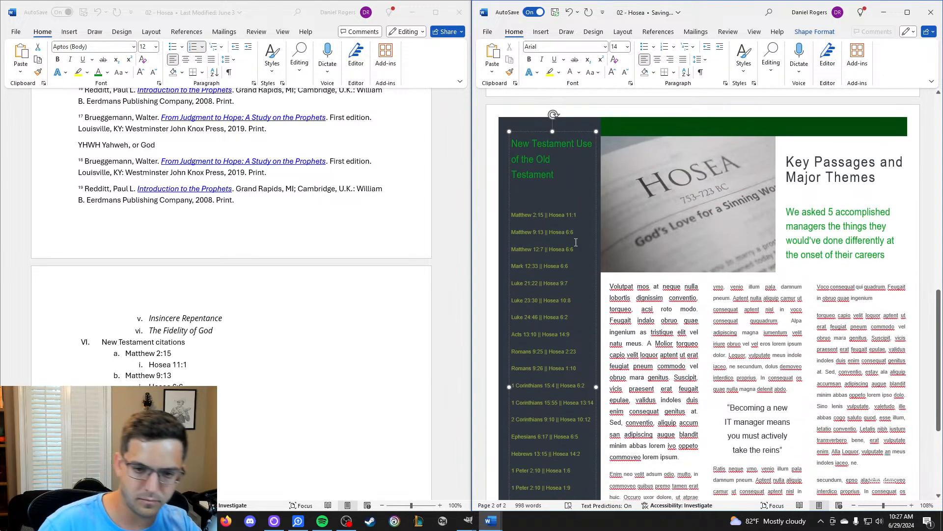
text(When we read the)
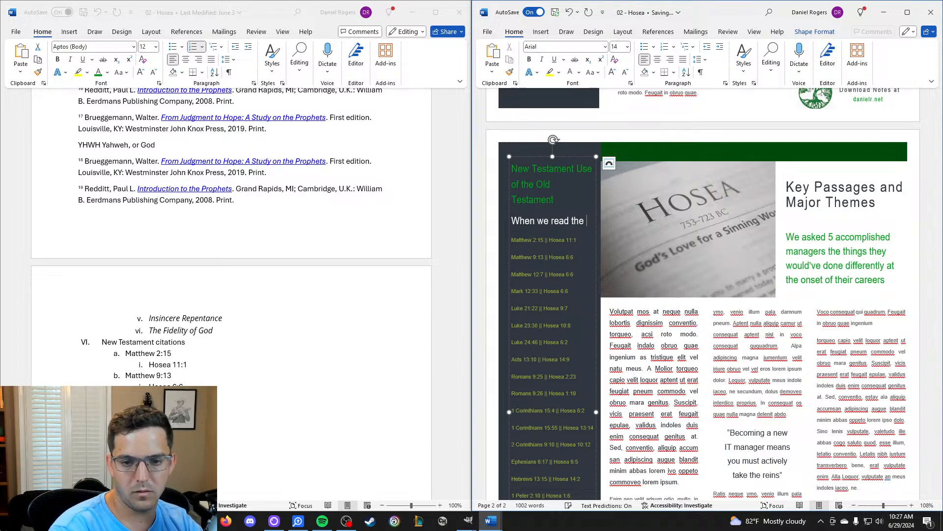
Set the font size of the new white sidebar line to 12.
key(shift+Home)
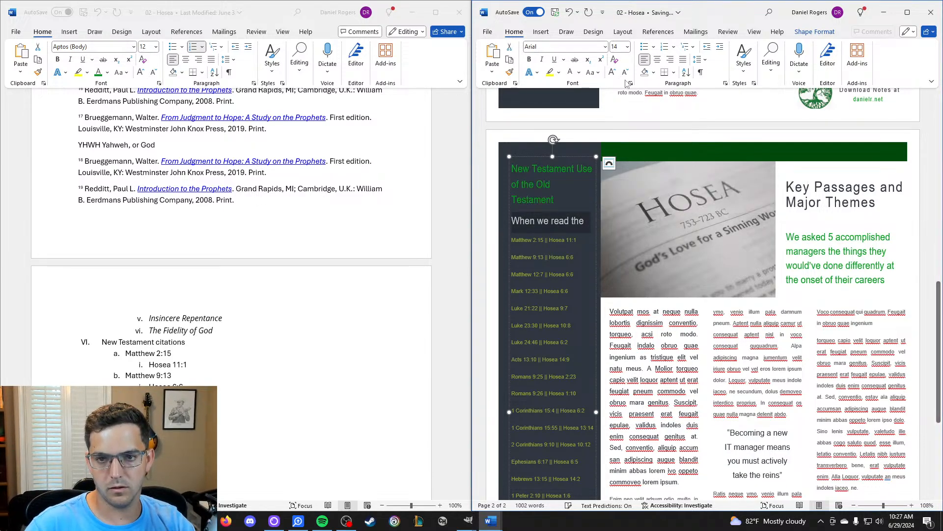
click(627, 47)
click(620, 101)
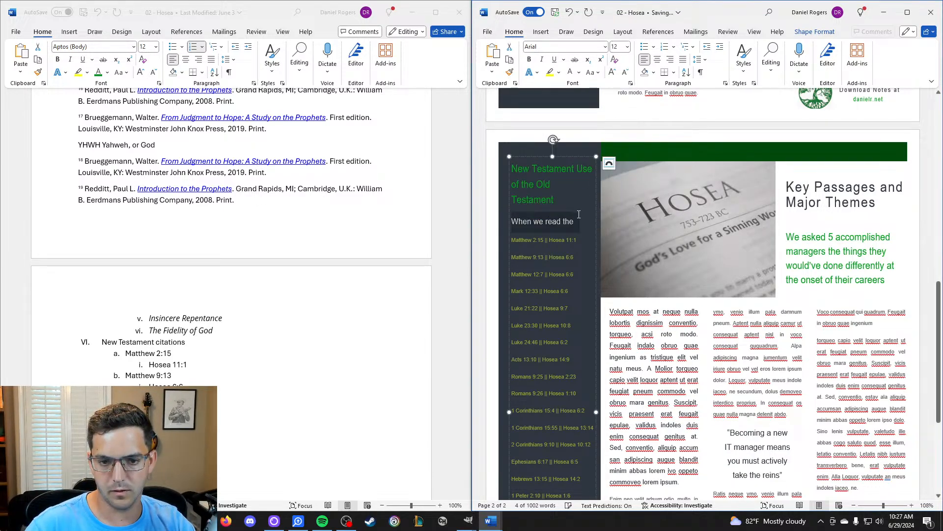
click(580, 220)
text(New th)
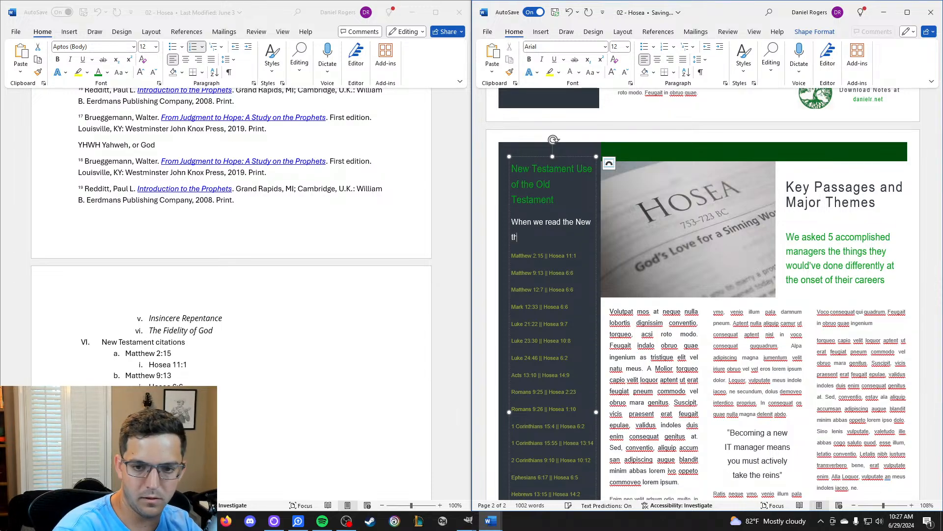
key(BackSpace)
key(BackSpace)
text(New Testament,)
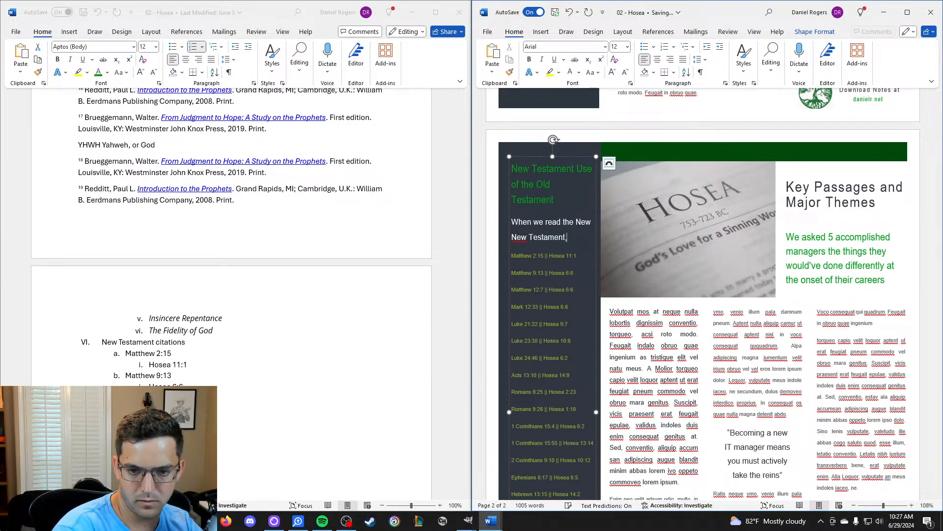
scroll(706, 293, down, 4)
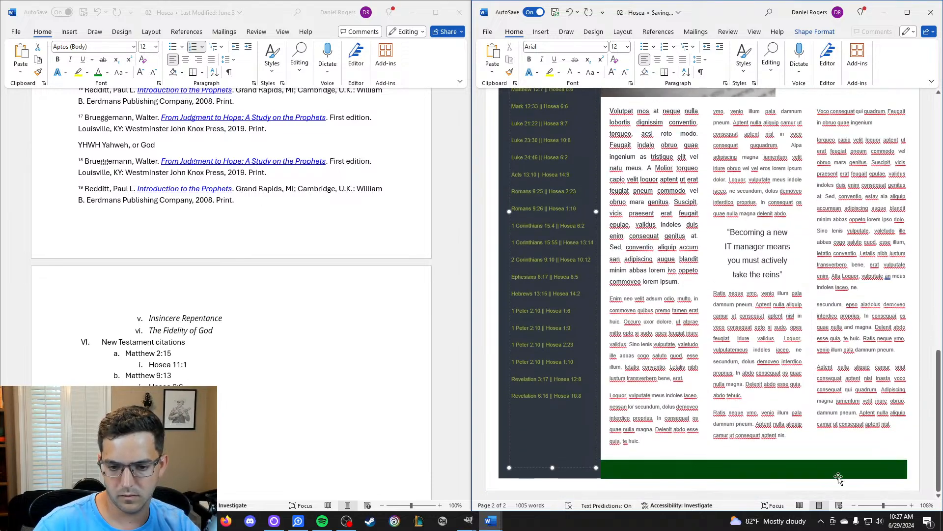
drag(884, 506, 880, 507)
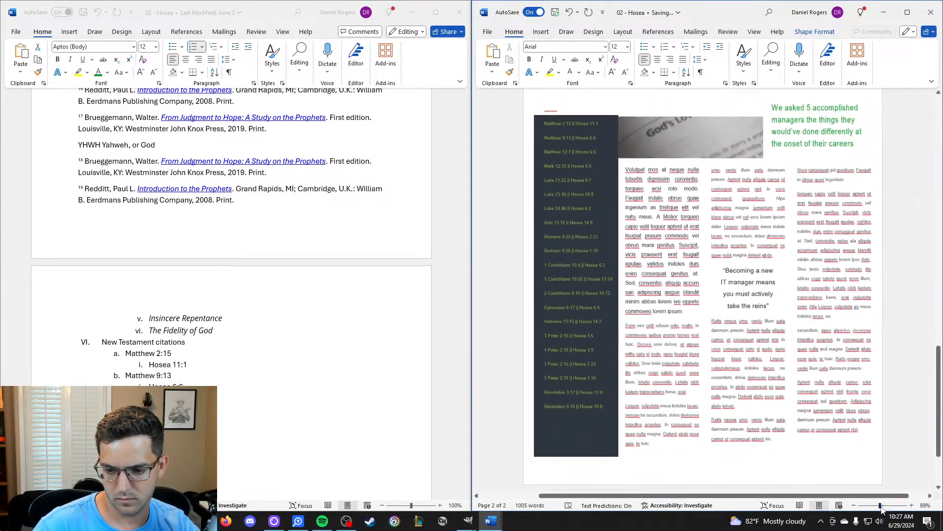
scroll(652, 290, up, 4)
scroll(627, 270, down, 1)
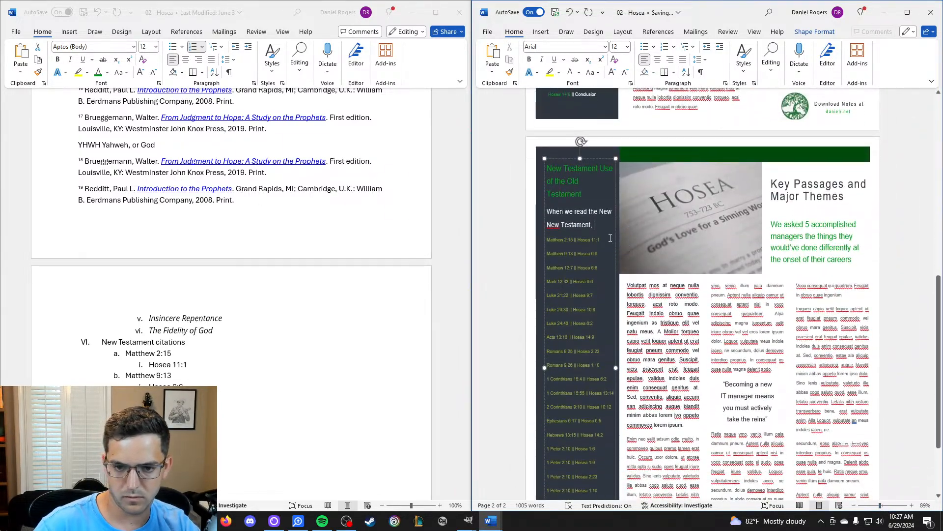
key(BackSpace)
key(BackSpace)
key(BackSpace)
key(BackSpace)
key(BackSpace)
key(BackSpace)
key(BackSpace)
key(BackSpace)
key(BackSpace)
key(BackSpace)
key(BackSpace)
key(BackSpace)
key(BackSpace)
key(BackSpace)
key(BackSpace)
Continue the white sidebar sentence with "Bible, it is helpful to now when passages reference other passages.".
text(Bible)
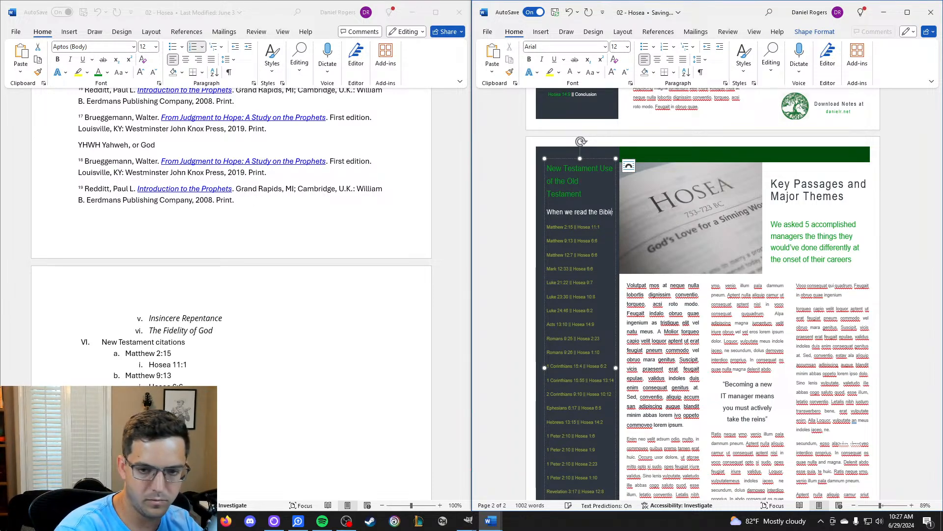
text(, it is he)
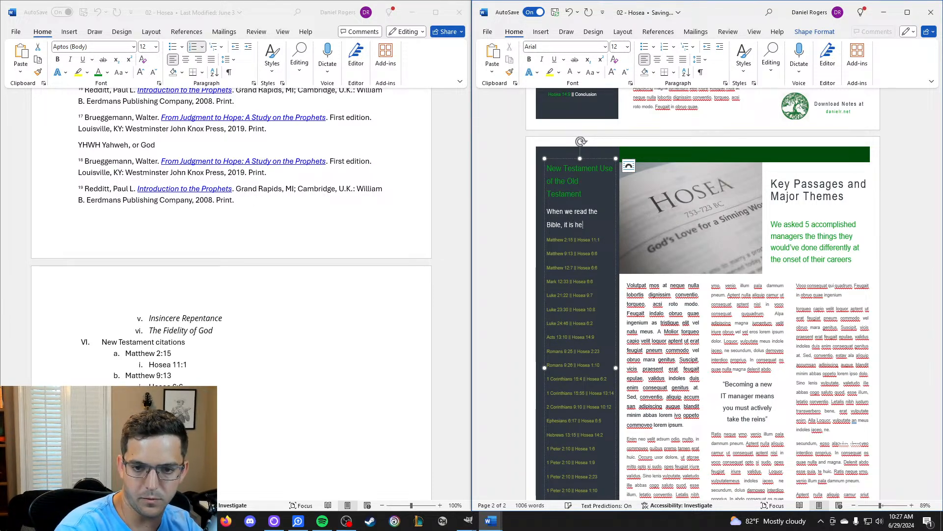
text(klful to no)
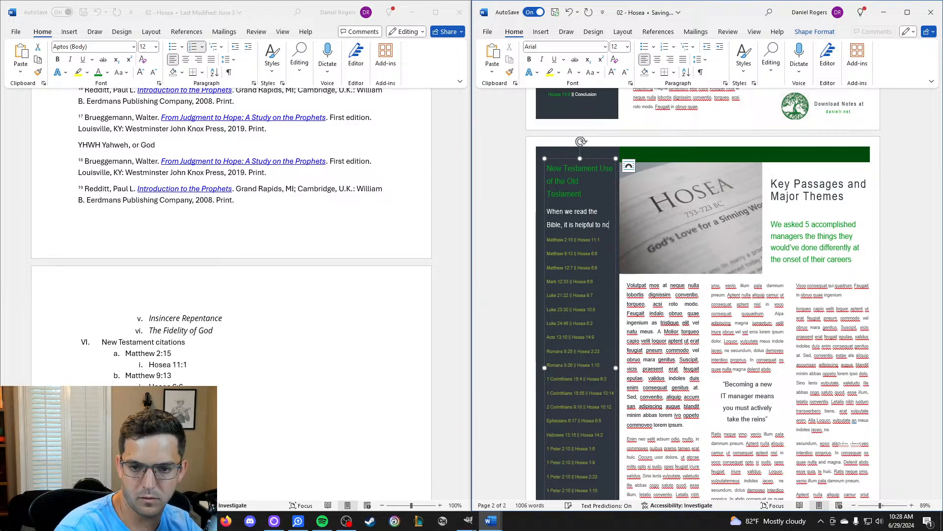
text(w when passages reference other passages)
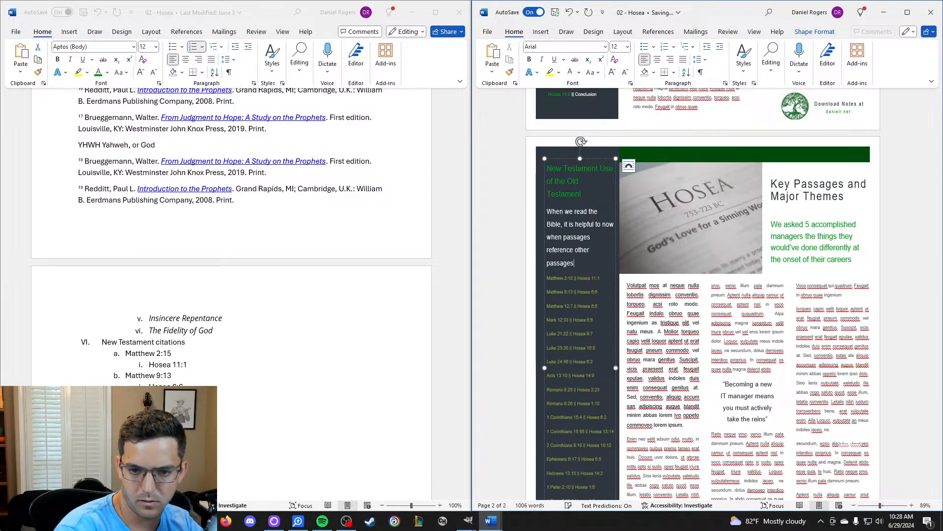
text(.)
scroll(628, 265, down, 3)
scroll(628, 265, up, 3)
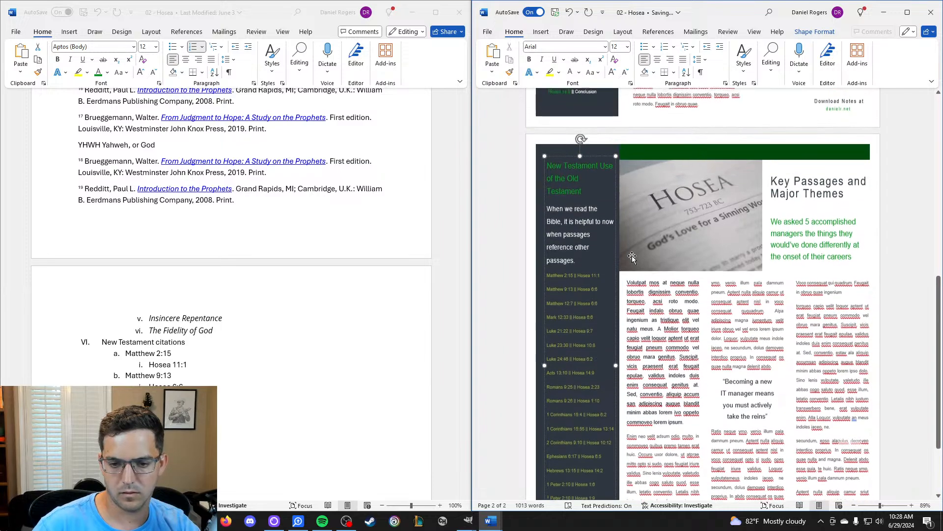
Add the sentence "This can assist in interpretaiton, but it also helps put the whole story of the Bible together." to the sidebar introduction.
text(This ca)
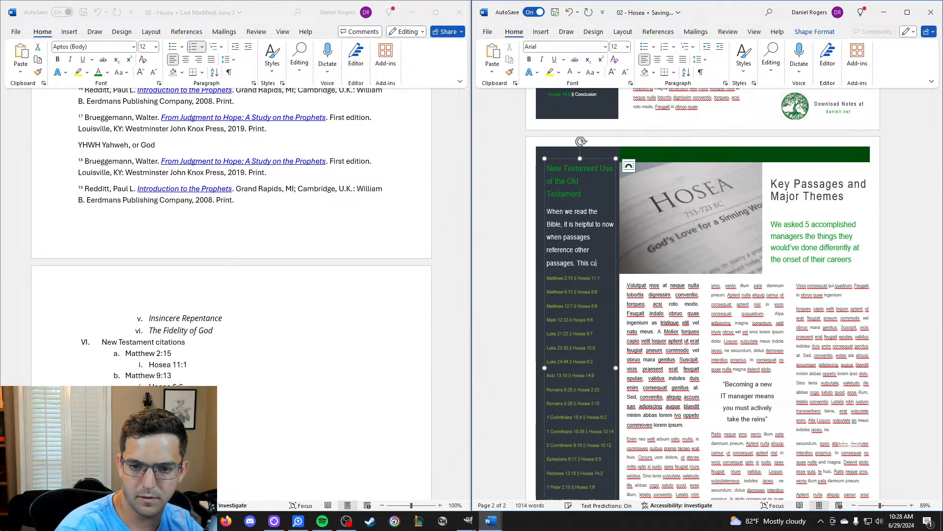
text(n s)
key(BackSpace)
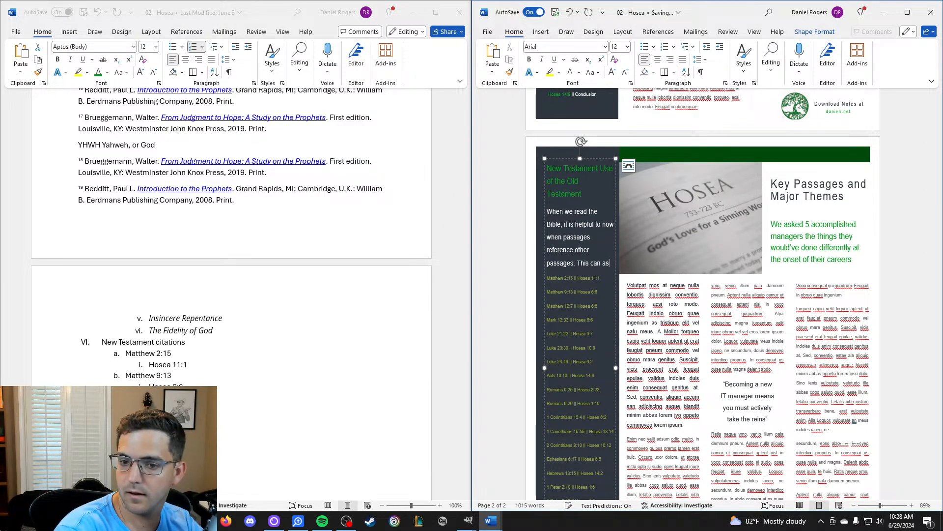
text(assist in interpretaiton, but it also he)
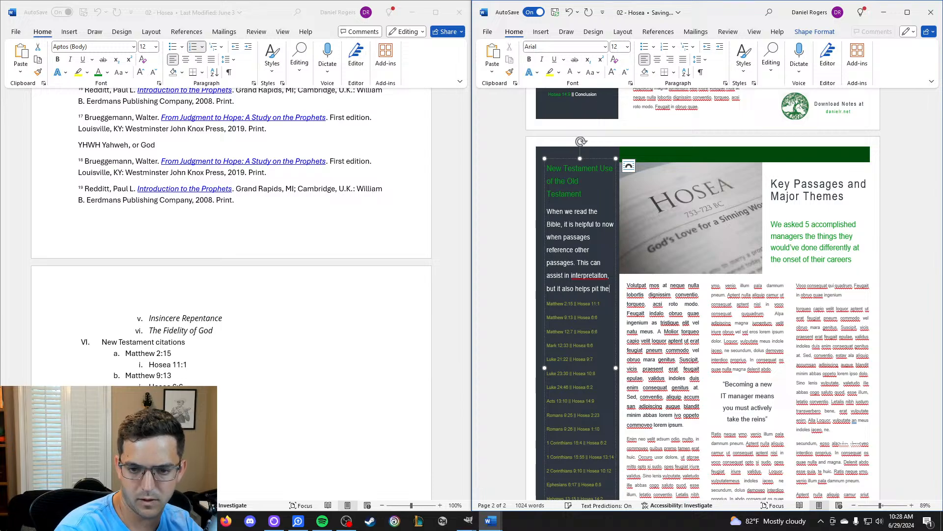
text(lps put the whole story of the Bible together.)
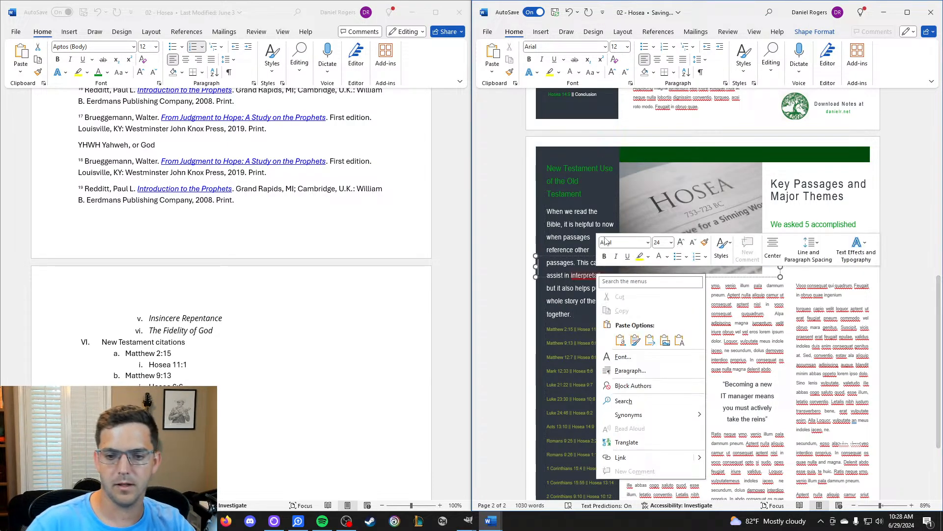
Set the font size of the whole white introductory paragraph in the sidebar to 9.
right_click(573, 276)
click(580, 287)
drag(582, 315, 538, 211)
click(628, 46)
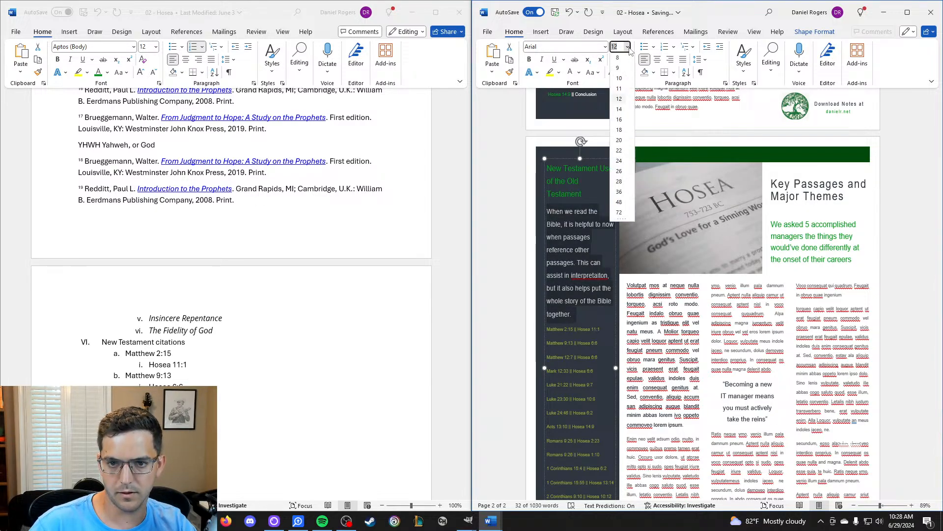
click(619, 79)
scroll(589, 249, down, 3)
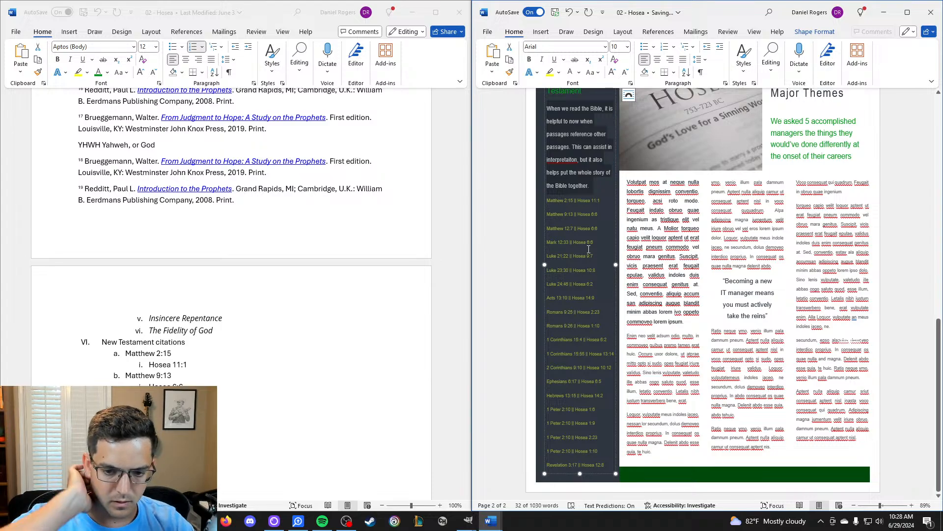
scroll(589, 249, up, 1)
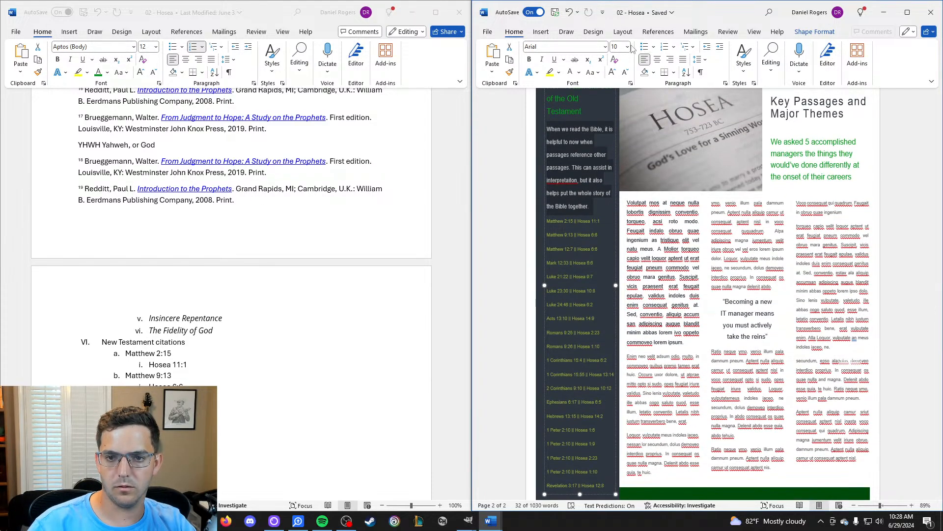
click(628, 47)
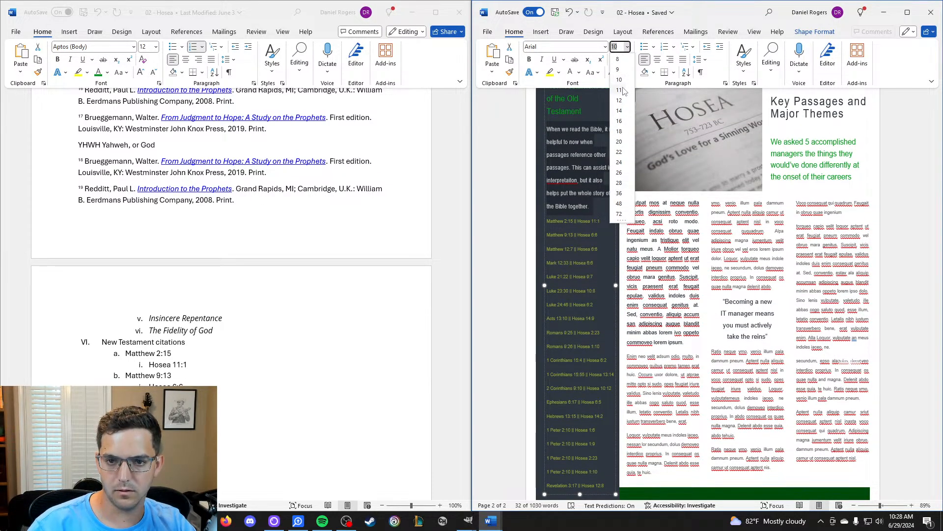
click(620, 70)
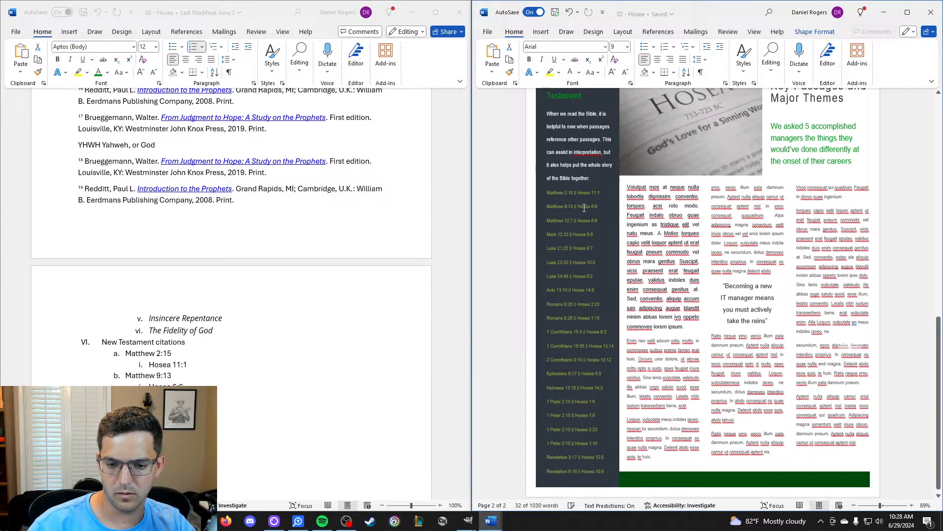
scroll(353, 315, down, 15)
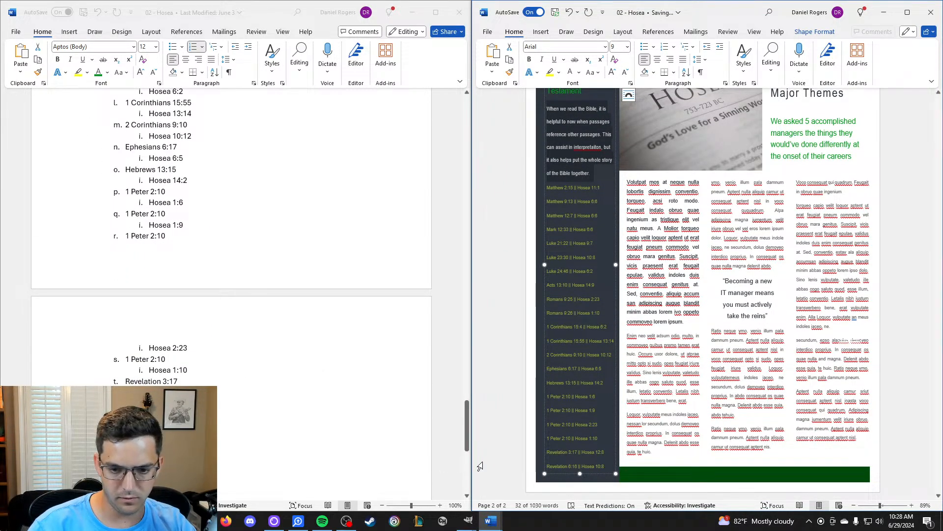
Correct the misspelled "interpretaiton" in the sidebar introduction to "interpretation".
scroll(592, 275, up, 3)
click(594, 271)
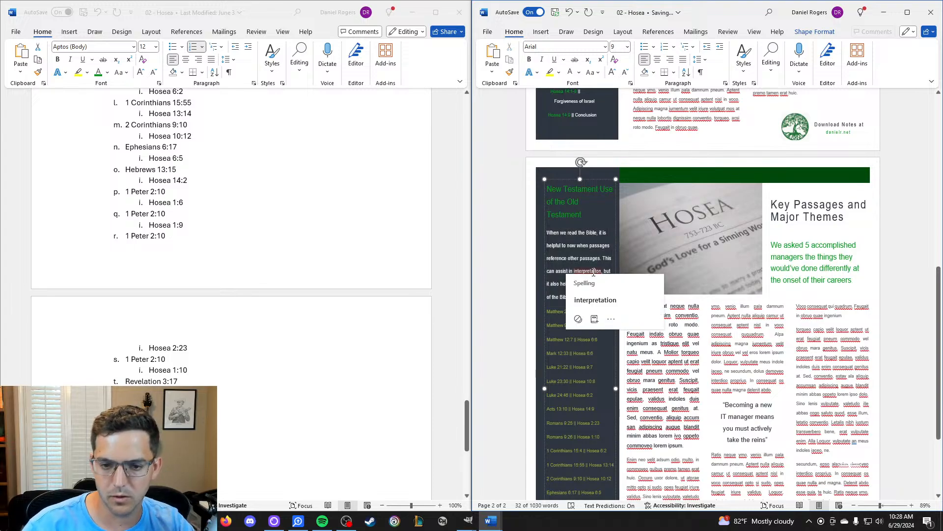
click(596, 300)
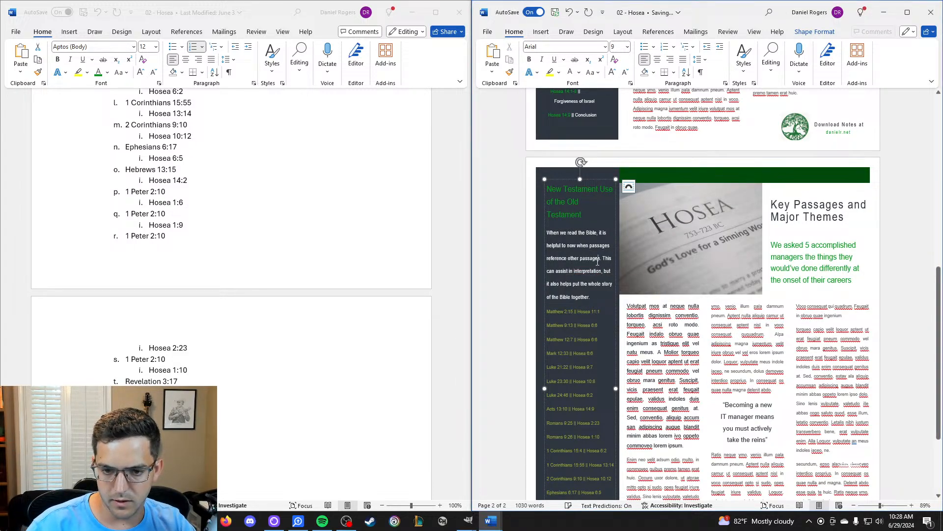
Abbreviate the sidebar heading to "NT Use of the OT" and check how the sidebar fits.
scroll(598, 262, up, 2)
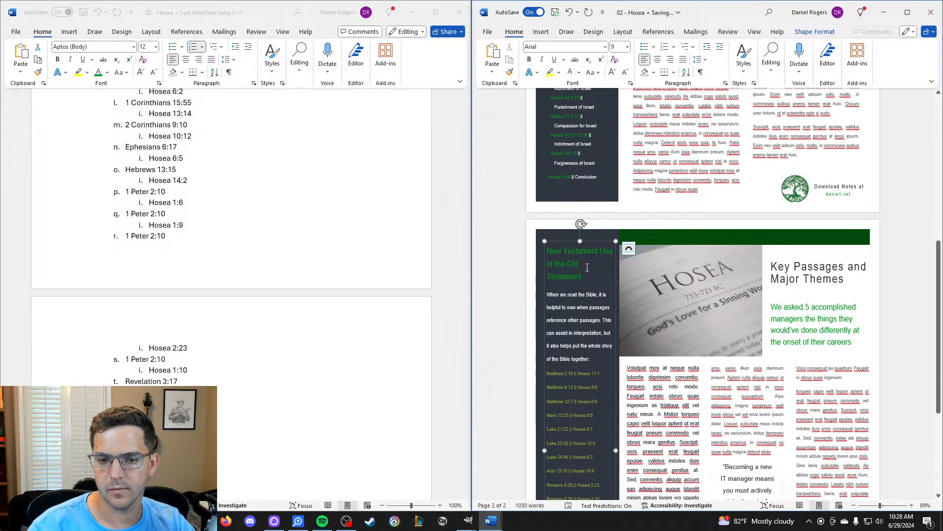
drag(585, 251, 547, 250)
text(NT)
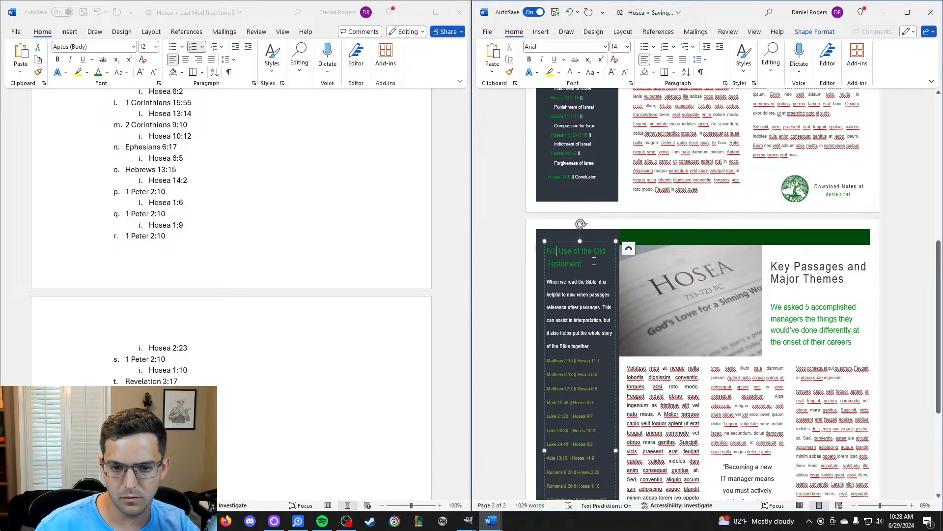
triple_click(598, 250)
text(OT)
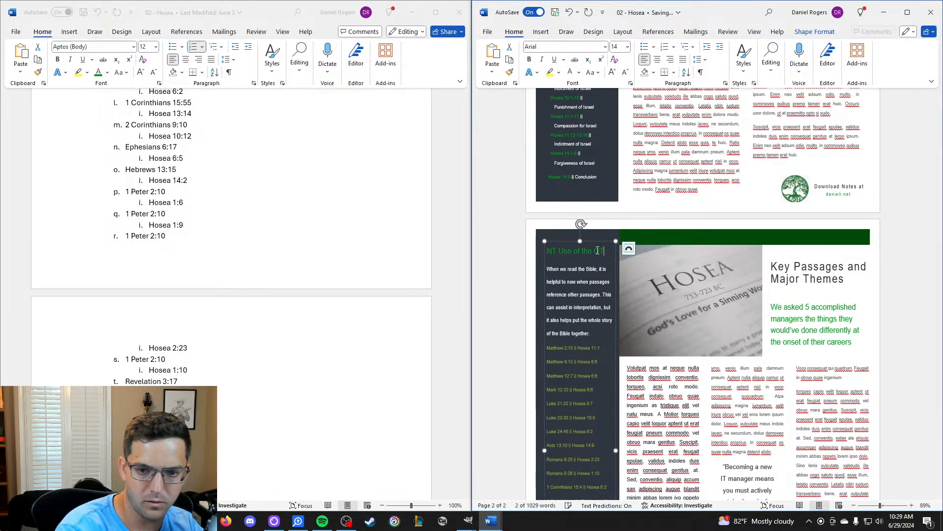
scroll(623, 258, down, 5)
scroll(623, 258, up, 3)
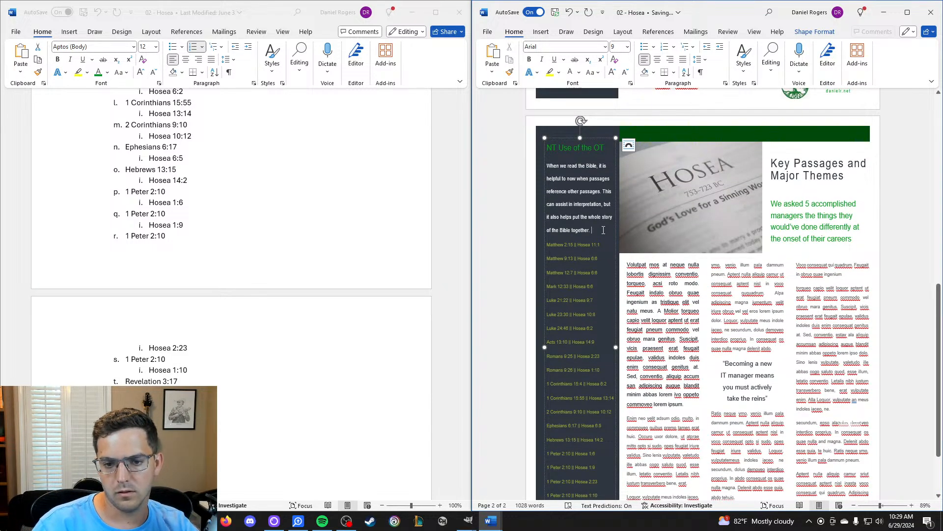
scroll(603, 230, down, 2)
scroll(602, 229, up, 2)
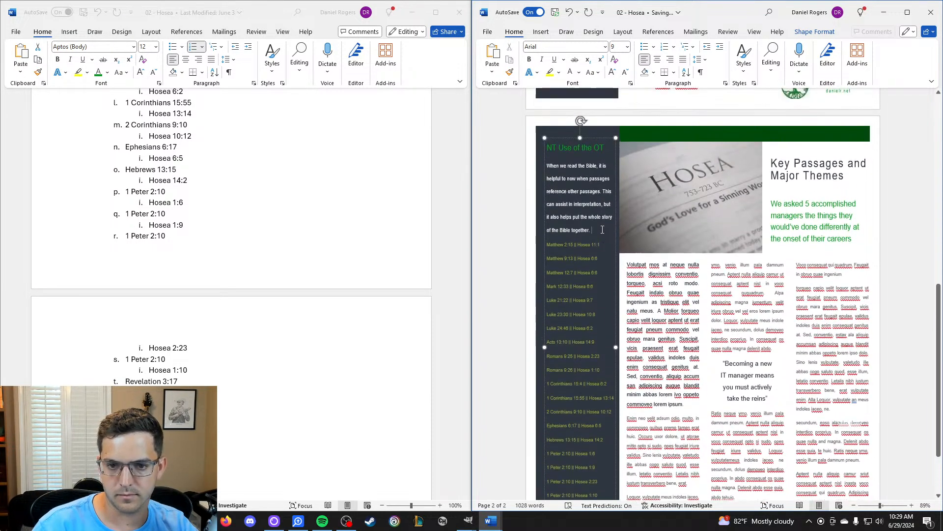
Undo the abbreviations made in the sidebar heading.
key(ctrl+z)
key(ctrl+z)
key(ctrl+z)
key(ctrl+z)
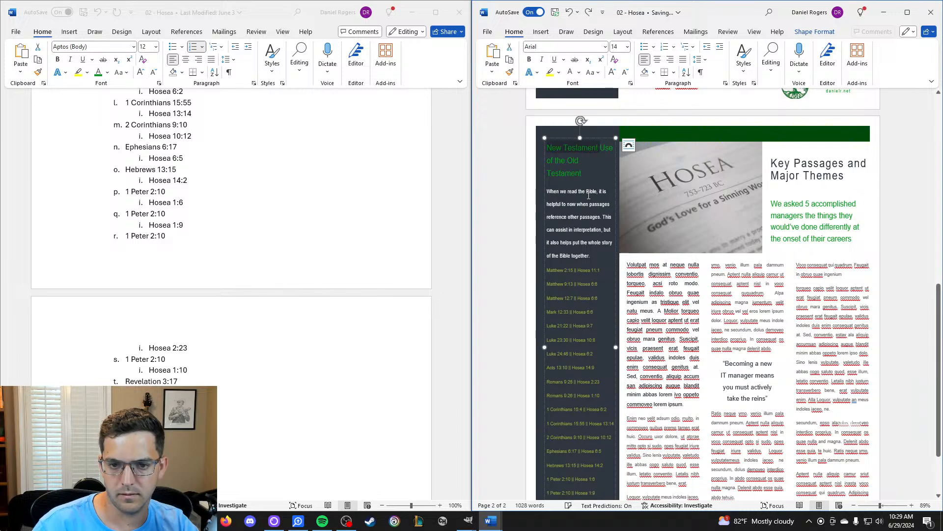
Break the sidebar heading into three lines: "New Testament", "Use of the" and "Old Testament".
scroll(588, 196, down, 1)
scroll(588, 195, up, 1)
click(569, 163)
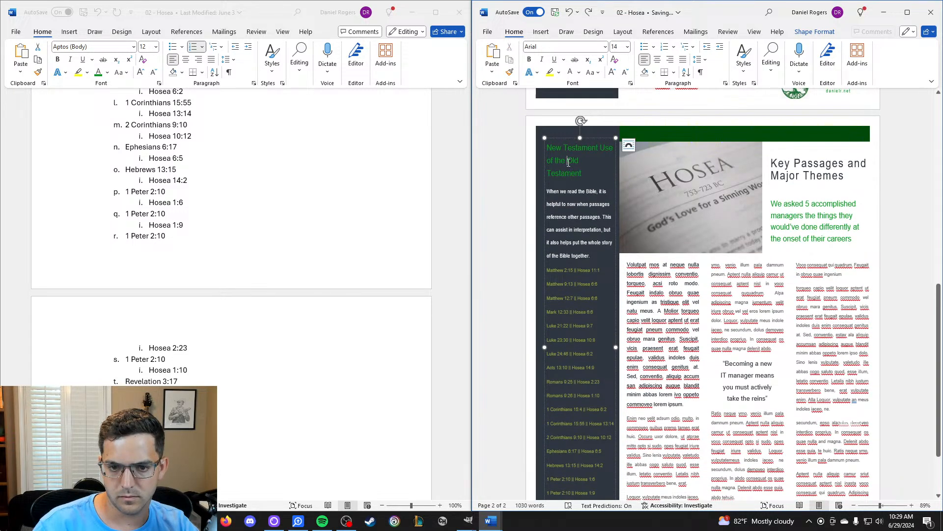
key(Return)
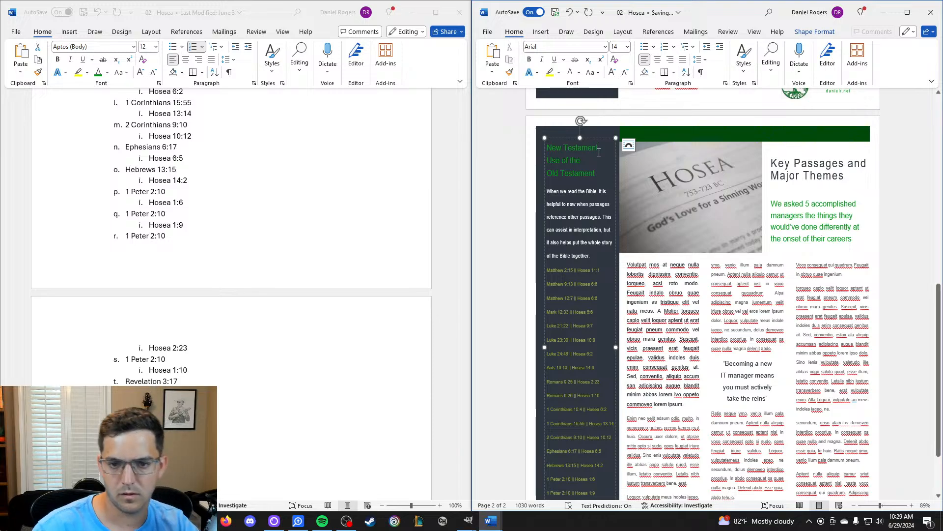
Review both newsletter pages and look back through the outline document to its Key passages section.
scroll(785, 227, down, 3)
scroll(785, 227, up, 15)
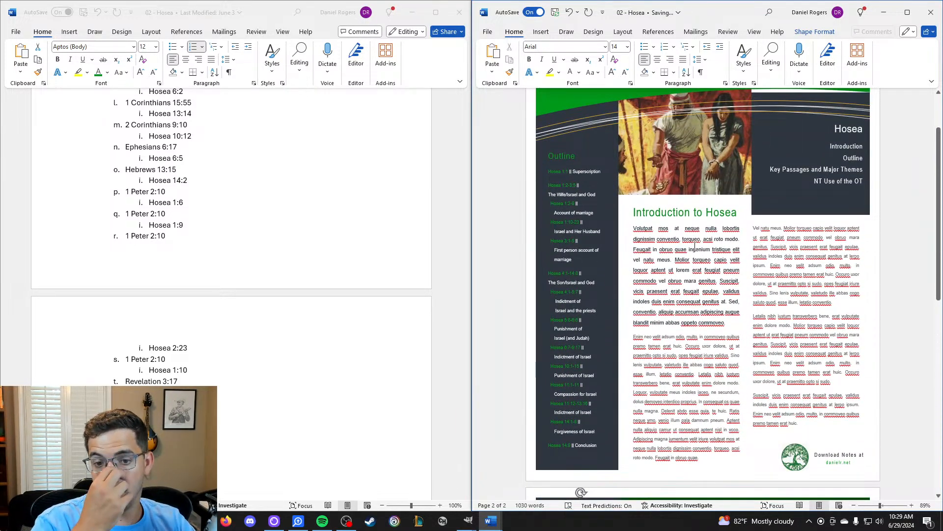
scroll(695, 246, down, 12)
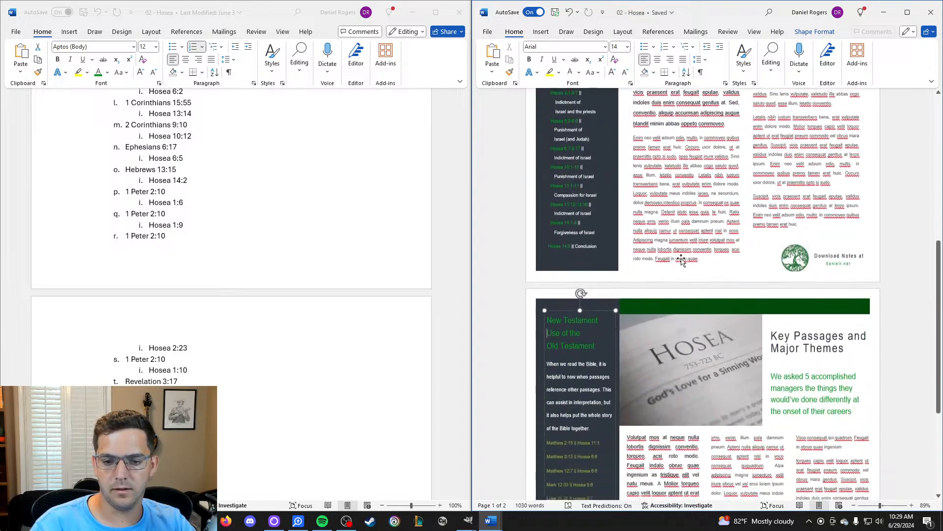
scroll(680, 257, up, 10)
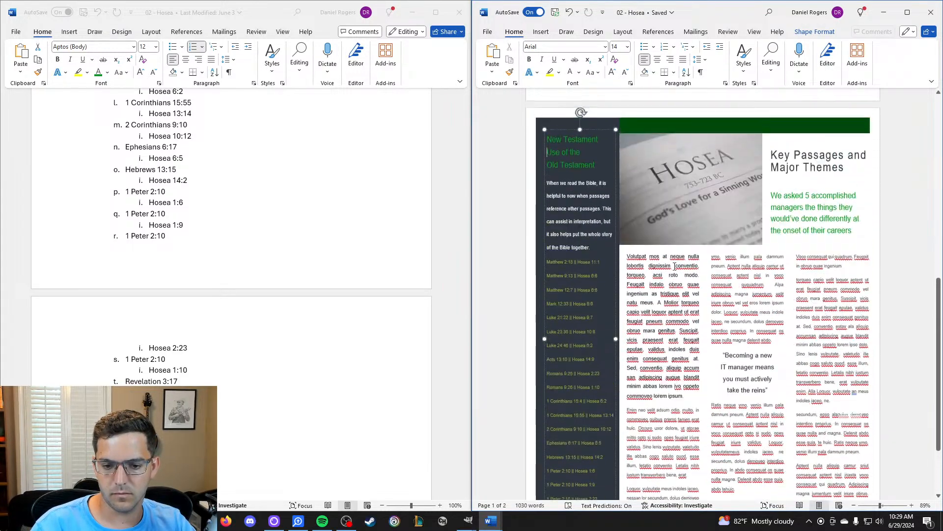
scroll(675, 267, up, 4)
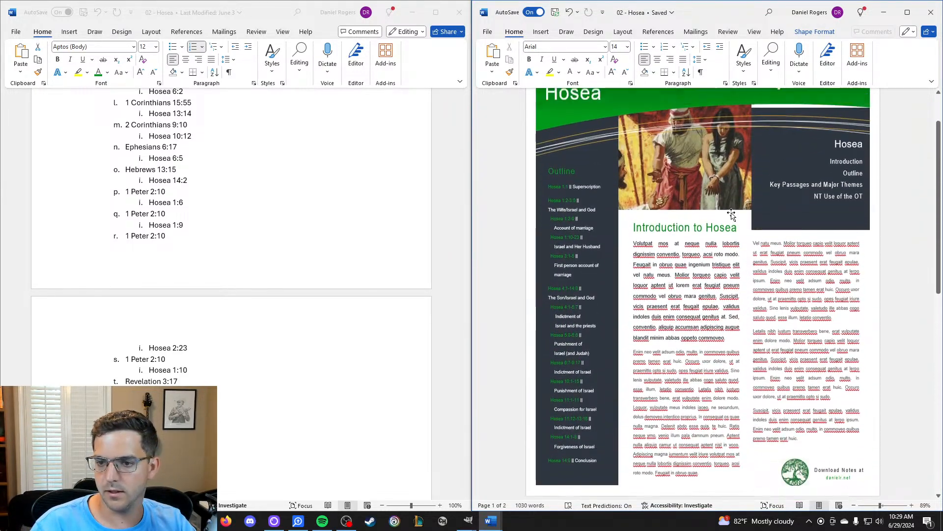
scroll(780, 244, down, 3)
scroll(780, 244, down, 6)
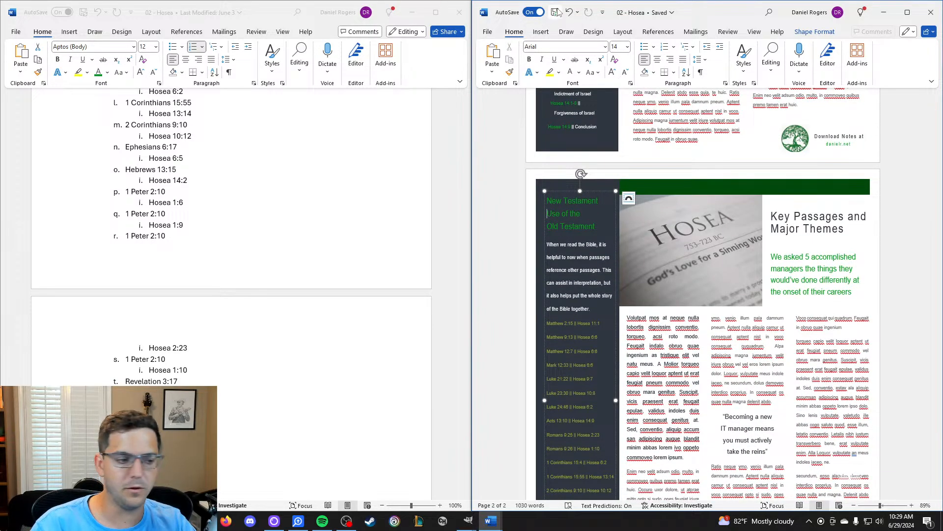
scroll(737, 246, down, 3)
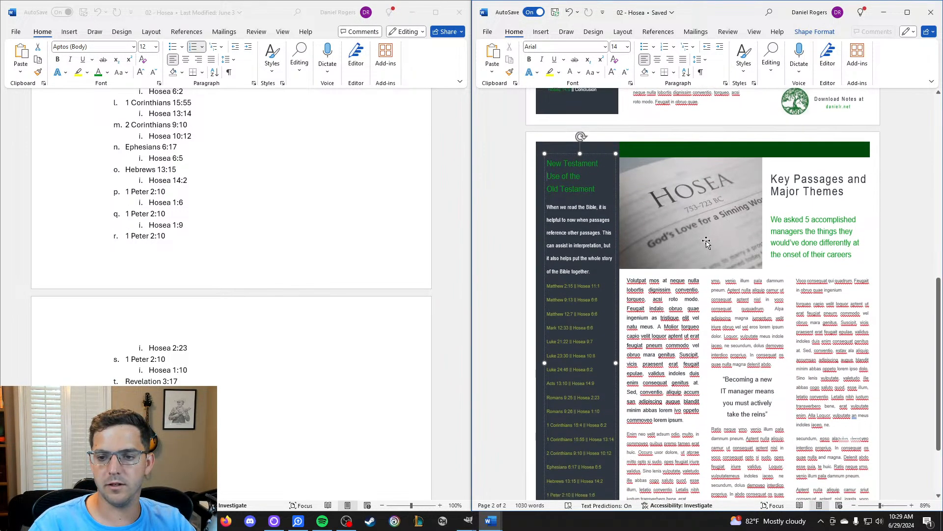
scroll(376, 262, up, 4)
scroll(376, 263, up, 15)
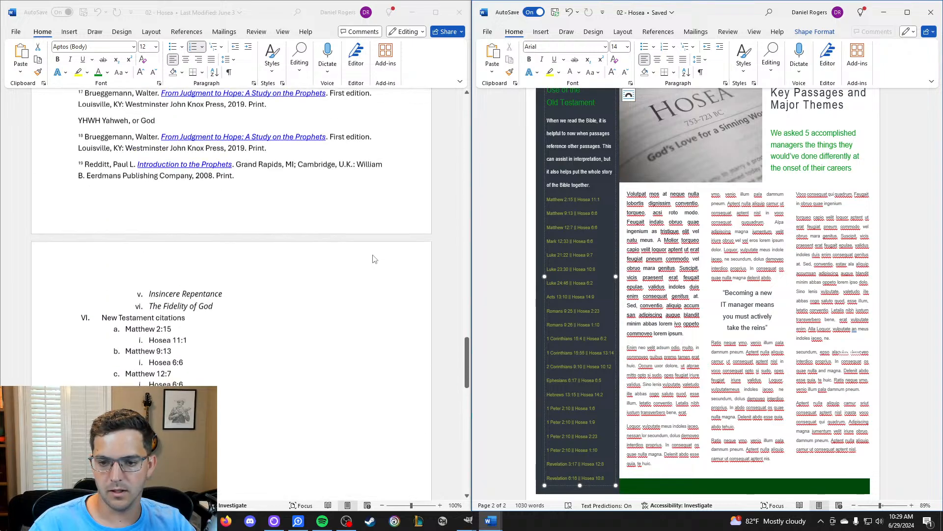
scroll(673, 289, up, 10)
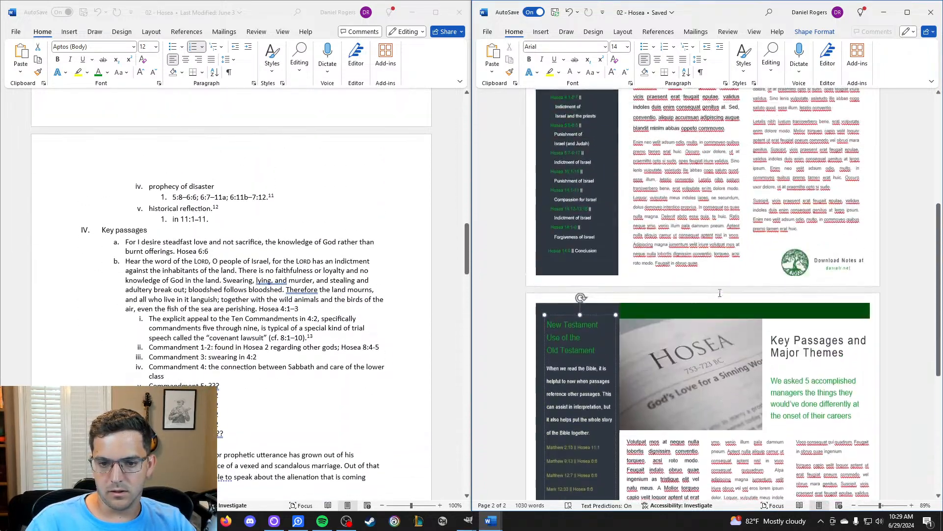
scroll(720, 294, down, 1)
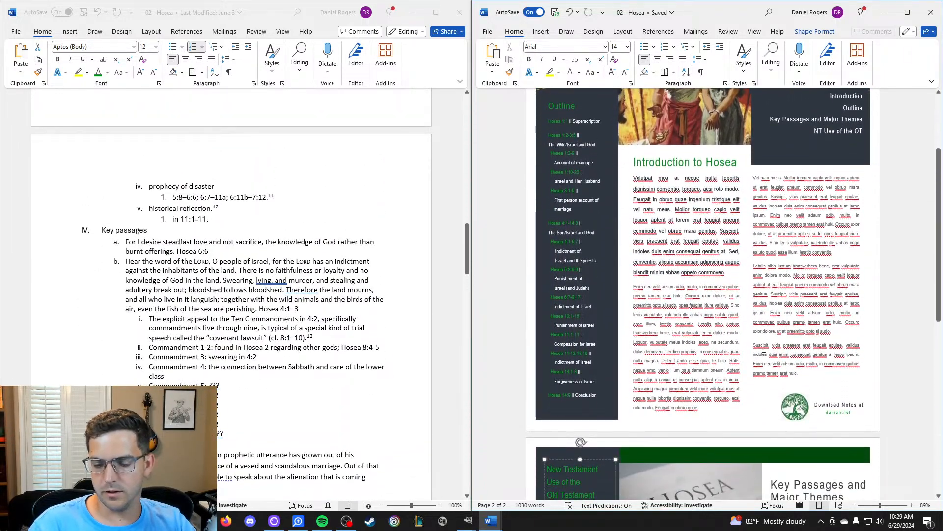
Try to link the first text box under Introduction to Hosea to the neighbouring text column.
click(695, 323)
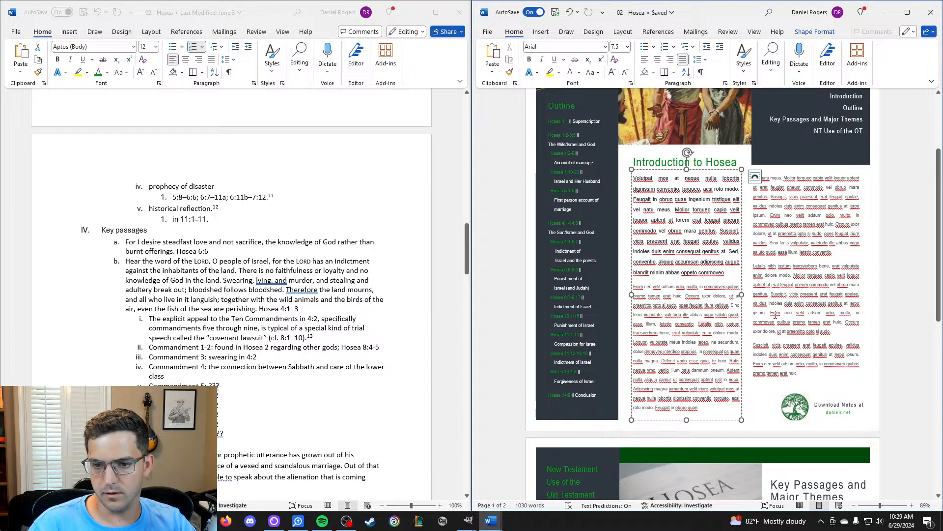
right_click(799, 304)
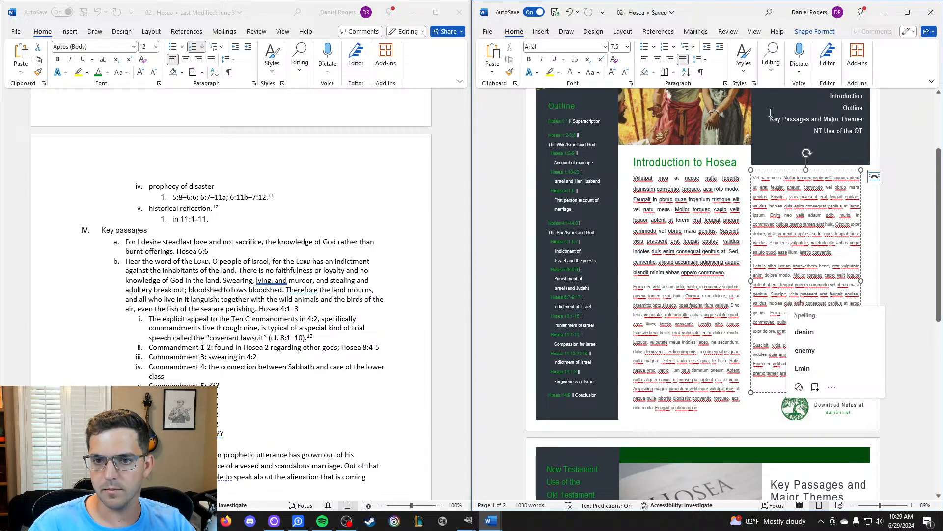
click(828, 32)
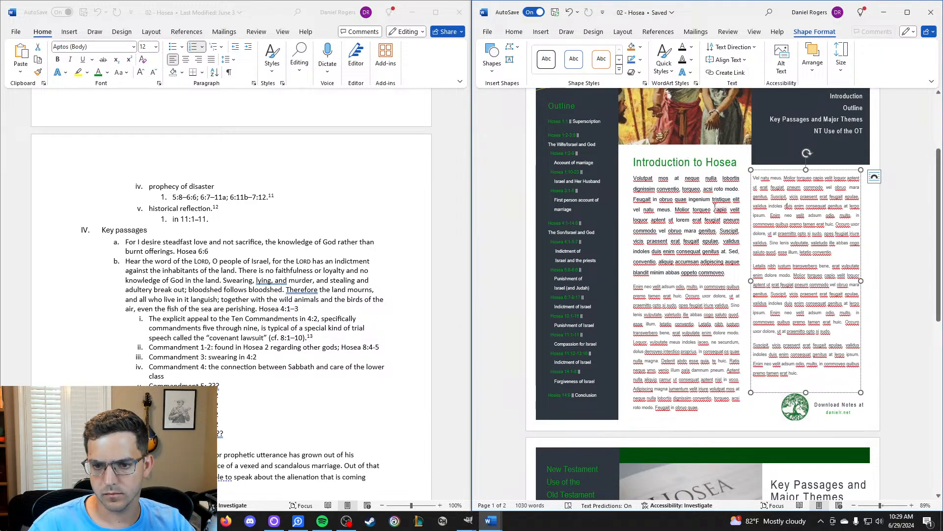
click(715, 210)
click(731, 73)
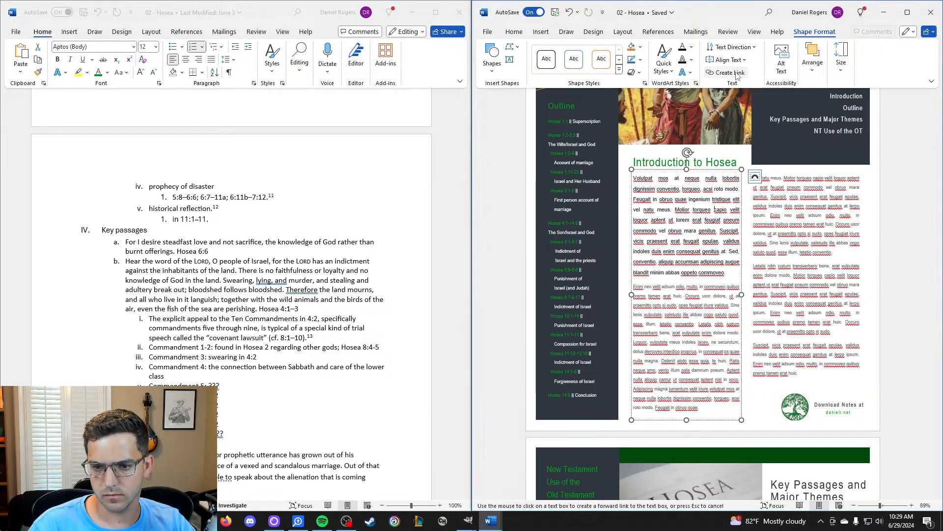
click(798, 209)
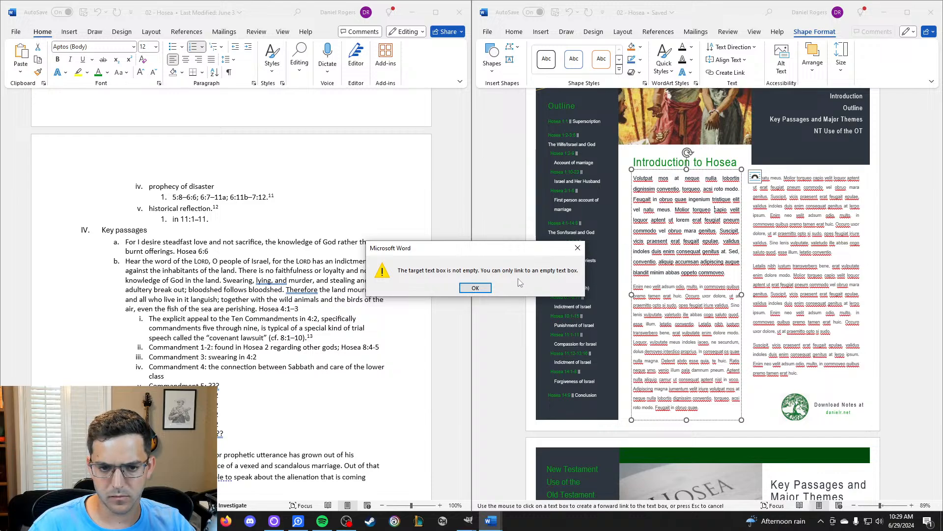
click(475, 288)
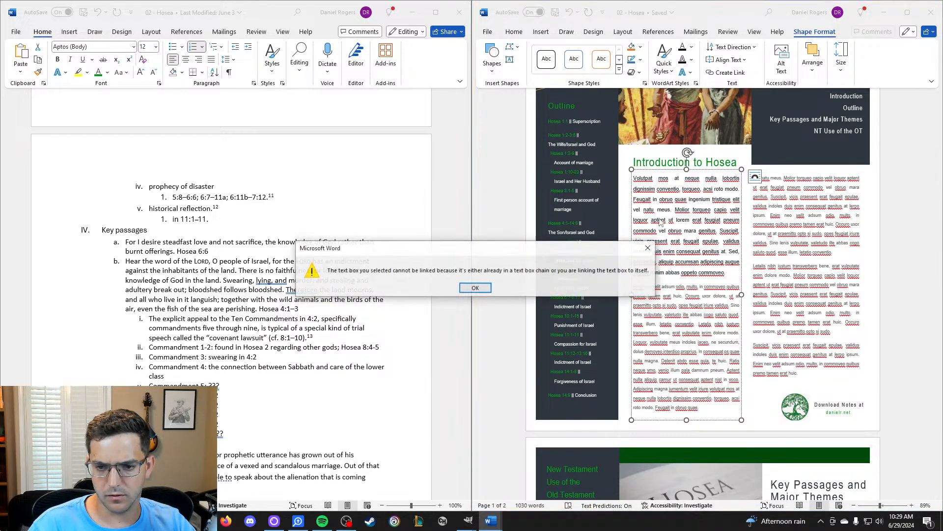
click(488, 288)
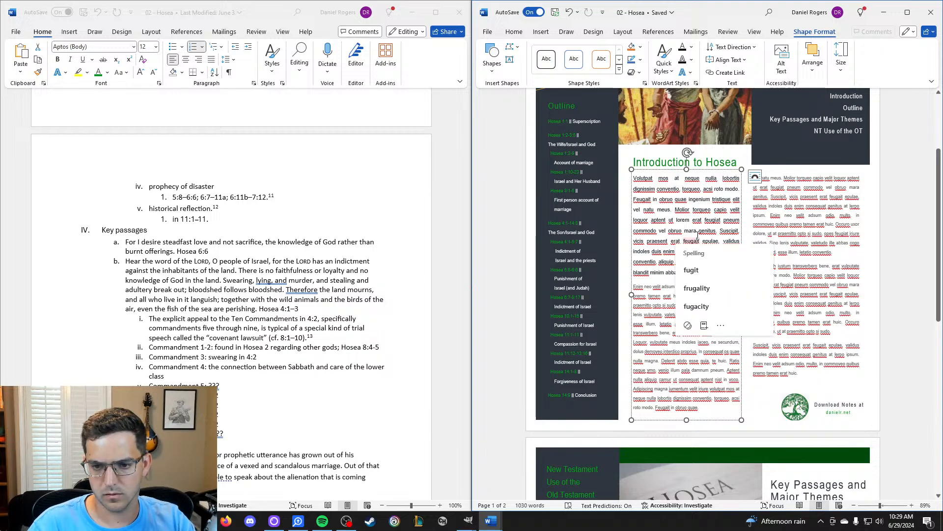
Clear the placeholder text from both introduction text boxes and link the first box to the second.
key(ctrl+a)
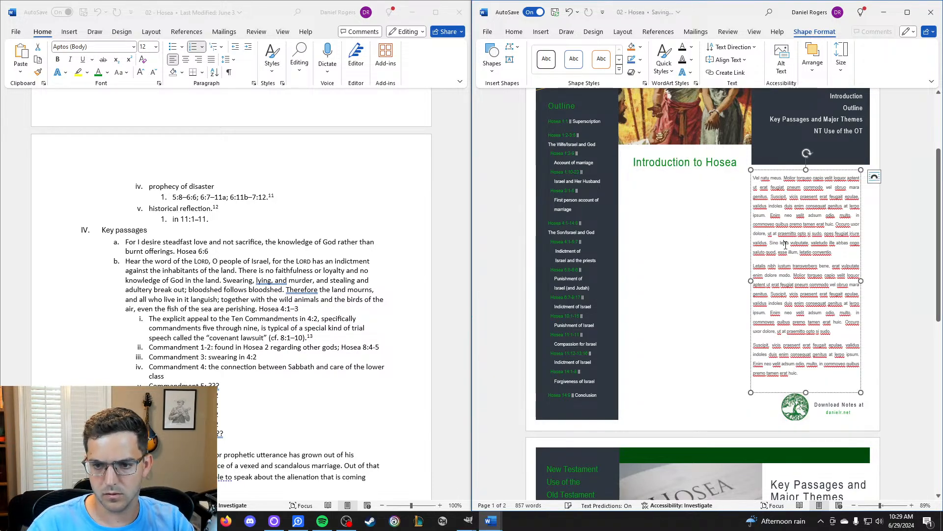
key(Delete)
click(692, 259)
click(727, 72)
click(805, 222)
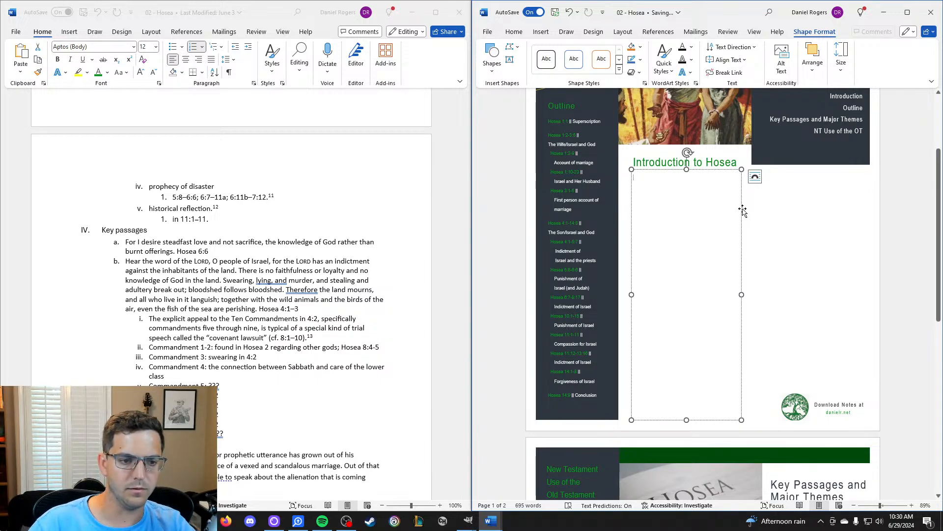
Start the Introduction to Hosea text with "Hosea bel", drawing on the outline's Date of composition section.
scroll(377, 231, up, 10)
scroll(377, 231, up, 15)
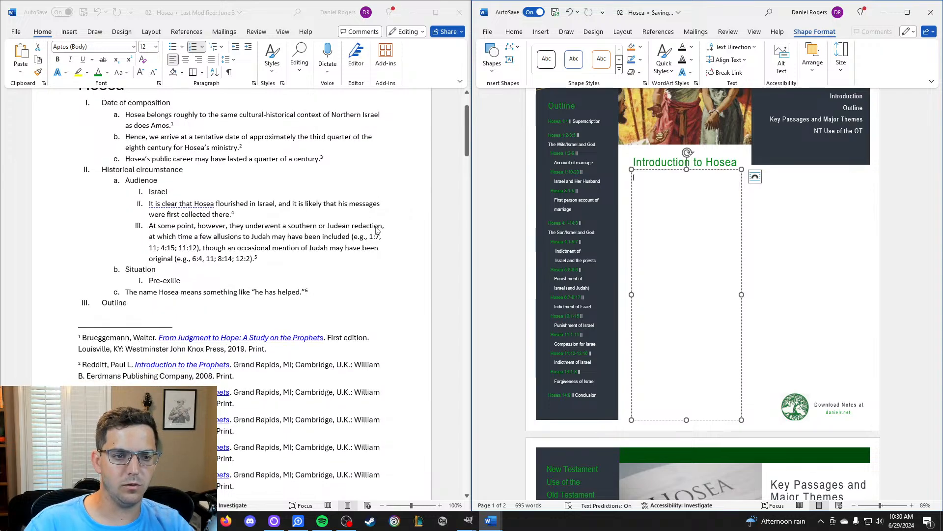
scroll(725, 251, up, 1)
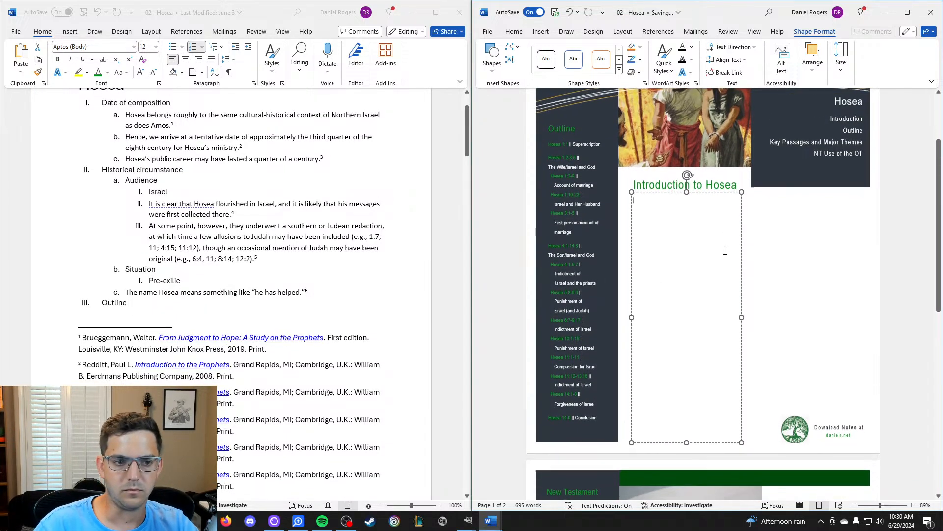
text(Hosea bel)
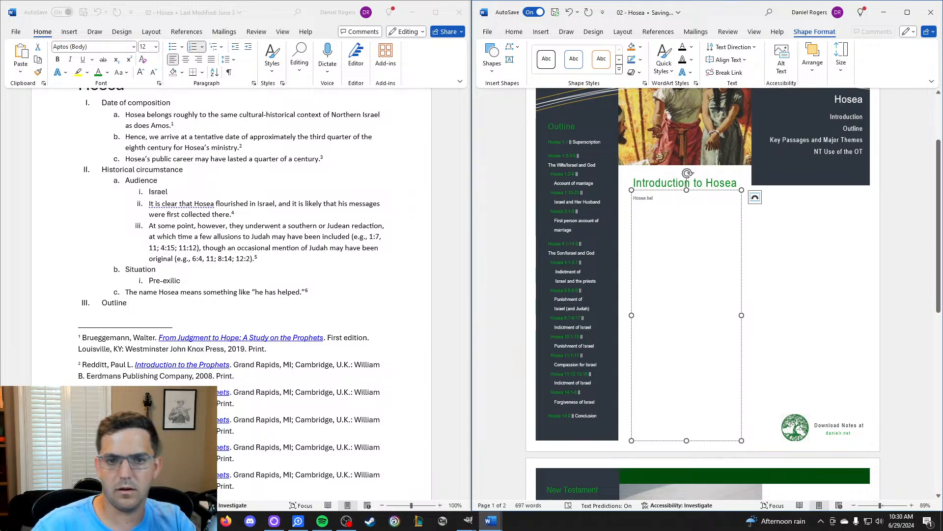
Set the introduction text's font size to 12 and trim the wording back to "Hosea".
click(514, 32)
key(ctrl+a)
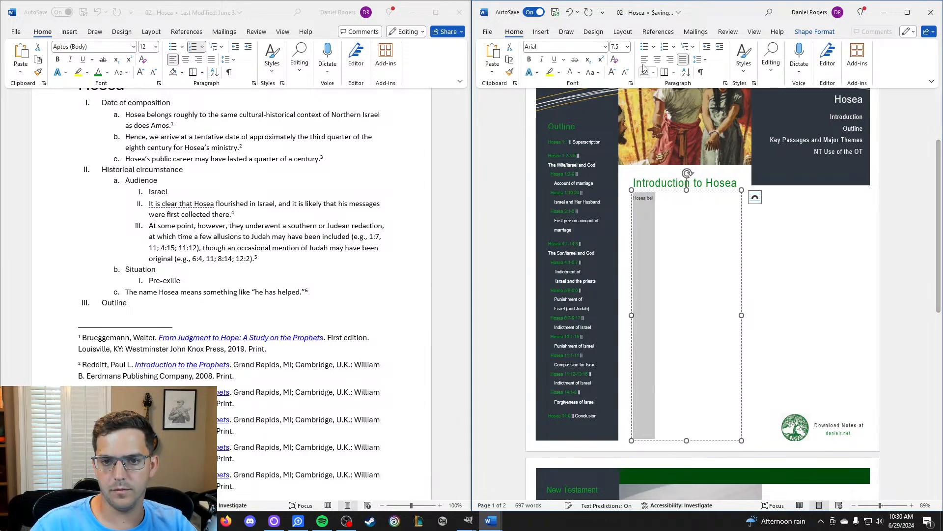
click(627, 47)
click(681, 209)
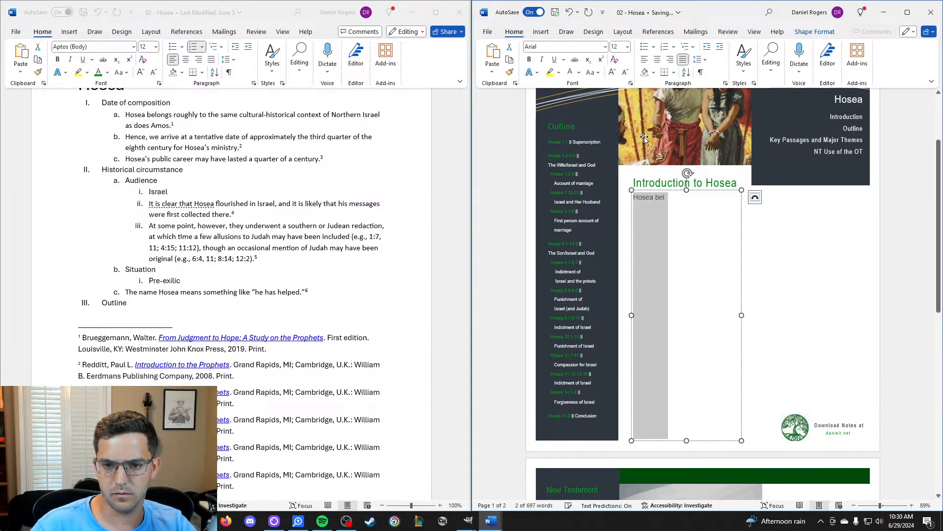
click(679, 201)
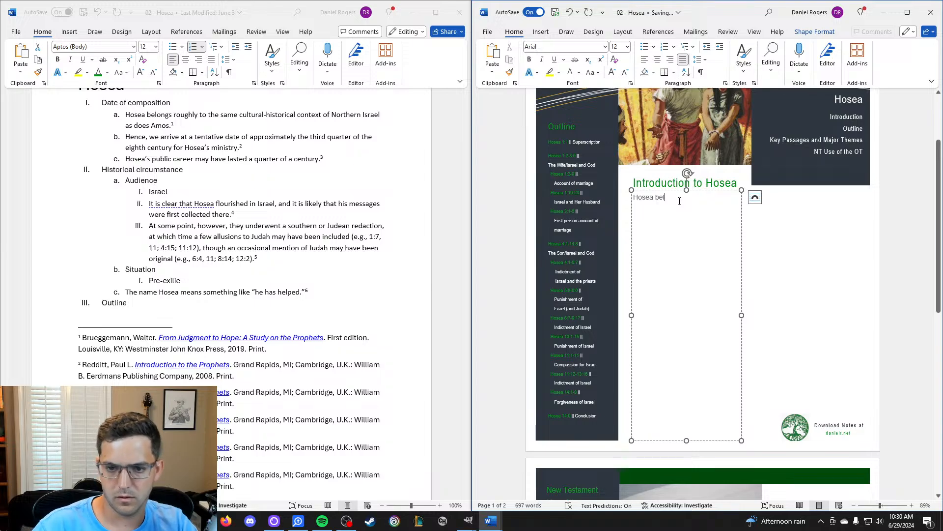
key(BackSpace)
key(BackSpace)
key(BackSpace)
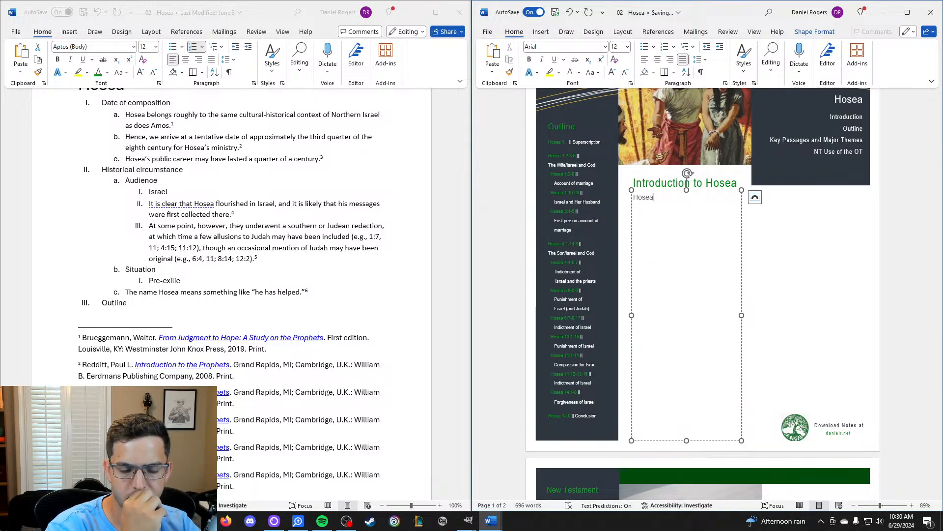
Continue the introduction's opening sentence after "Hosea" with "was a pre-exilic prophet who".
text(was a pre-ex)
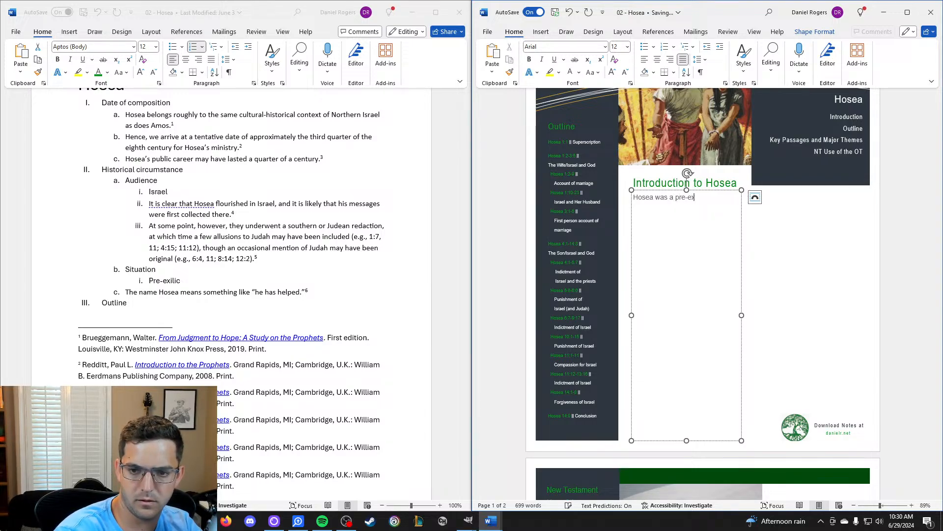
text(clic pro)
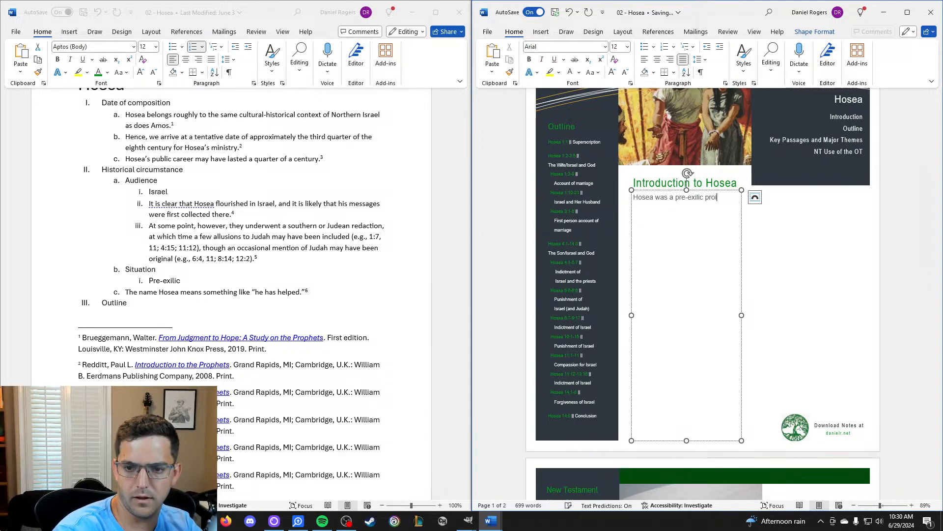
text(phet who)
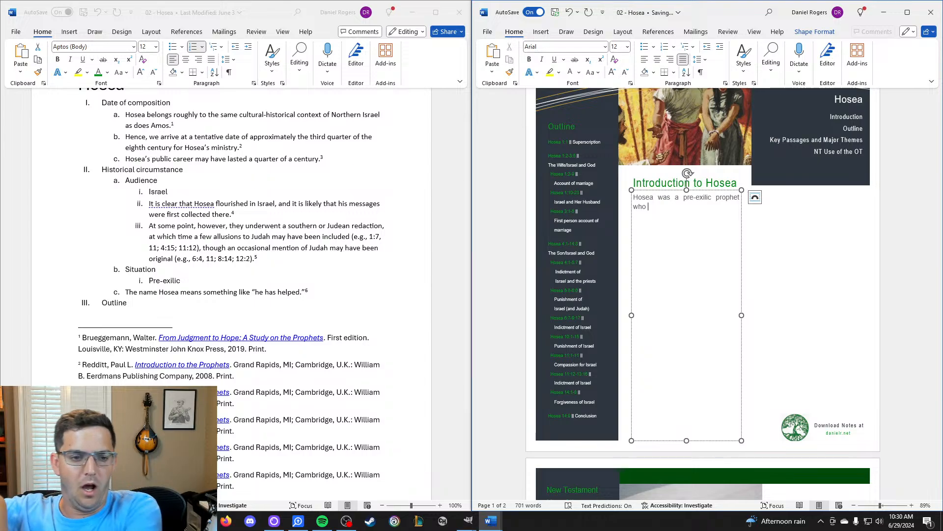
key(BackSpace)
text(se work)
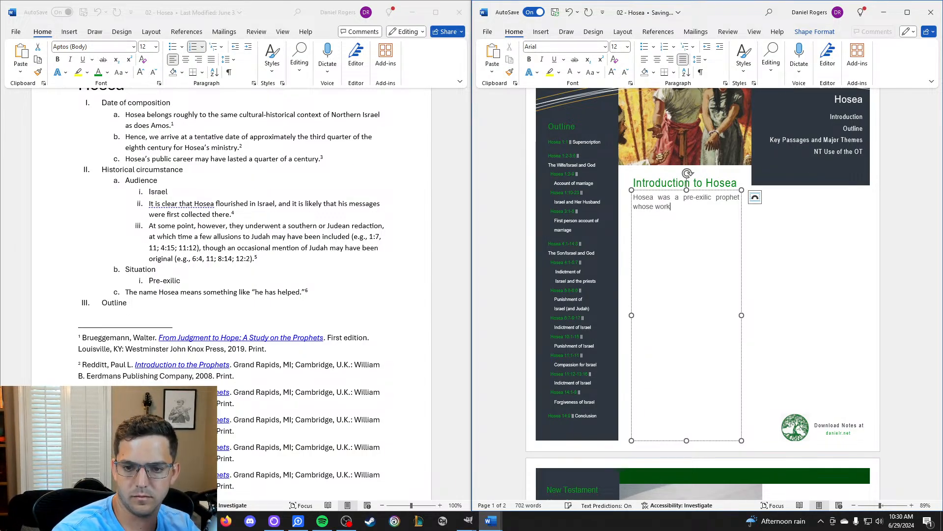
key(BackSpace)
key(BackSpace)
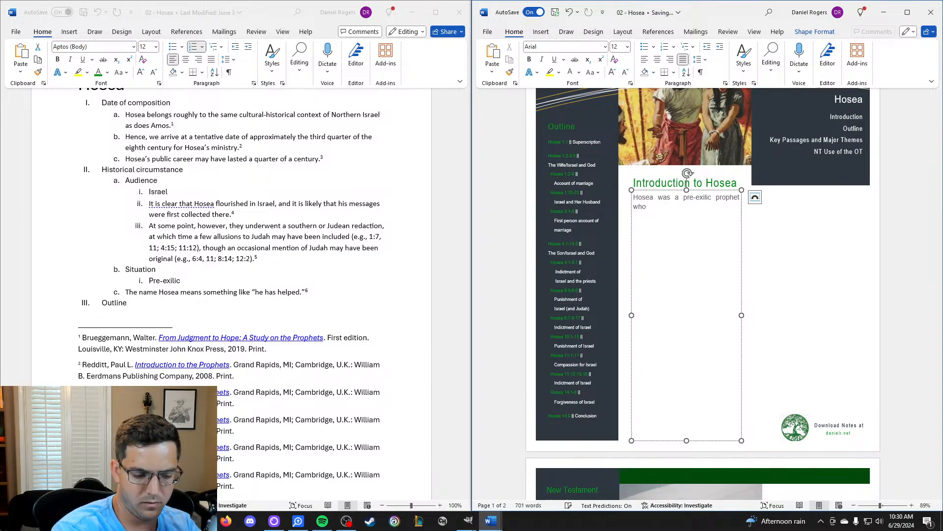
Extend the opening sentence with "ministered to the northern kingdom of Israel before".
text(ministered to )
text(Isreal)
key(BackSpace)
key(BackSpace)
key(BackSpace)
key(BackSpace)
key(BackSpace)
text(the north)
key(BackSpace)
text(ern kingdom )
text(of Is)
text(rael )
text(before)
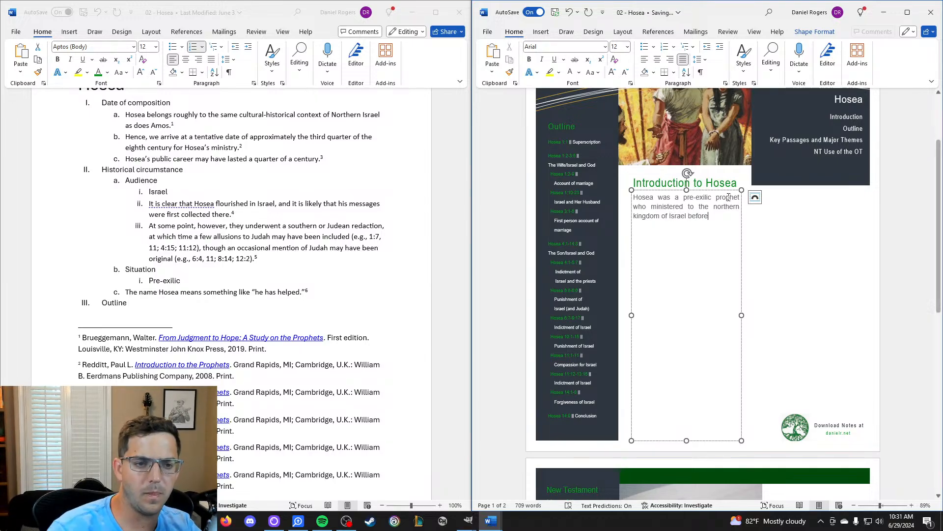
Replace "before" at the end of the sentence with "around the time of Amos", following the outline's Date of composition section.
scroll(301, 187, up, 1)
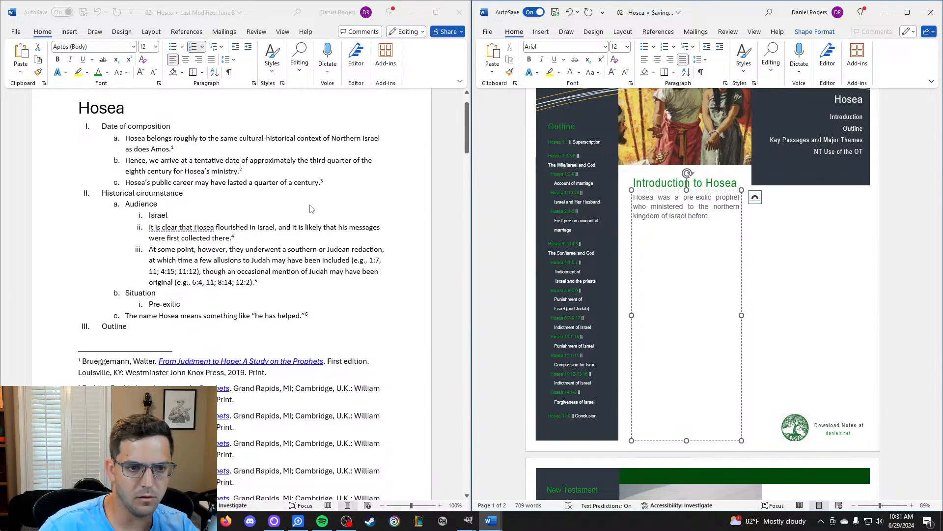
drag(708, 219, 688, 219)
text(ar)
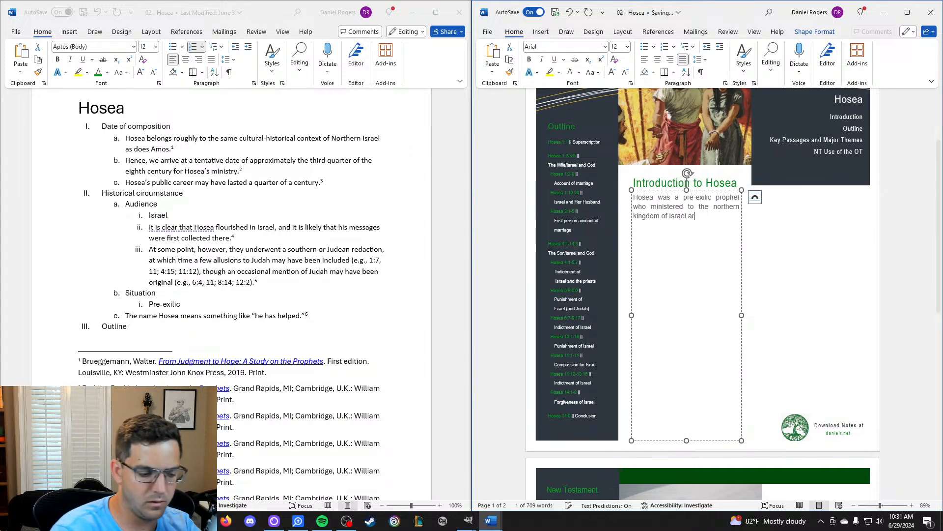
text(ound the)
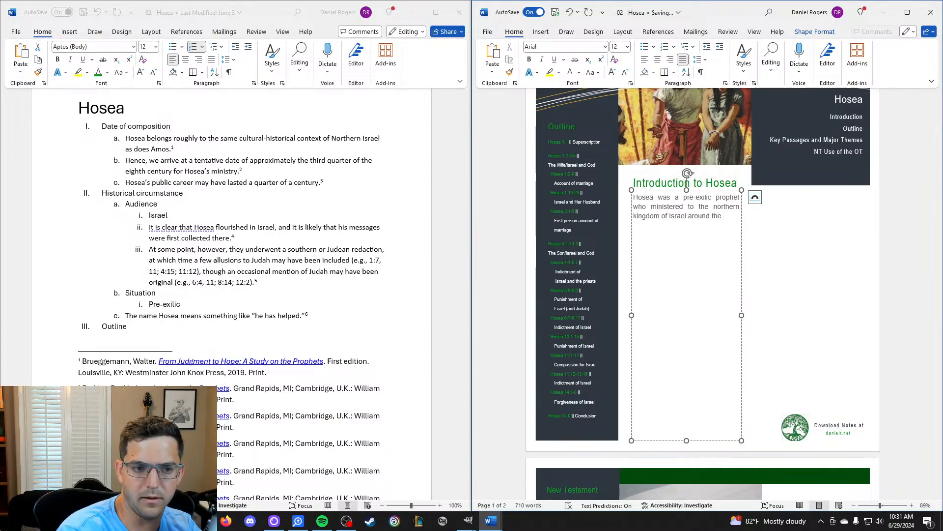
text( time of Amos a)
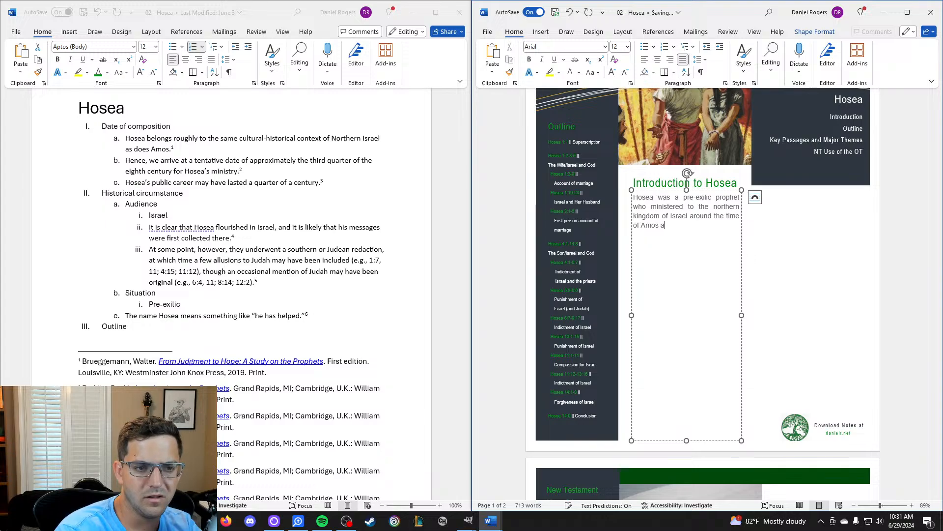
text(nd was active durin)
key(BackSpace)
key(BackSpace)
key(BackSpace)
key(BackSpace)
key(BackSpace)
key(BackSpace)
key(BackSpace)
key(BackSpace)
key(BackSpace)
key(BackSpace)
key(BackSpace)
key(BackSpace)
key(BackSpace)
key(BackSpace)
key(BackSpace)
key(BackSpace)
key(BackSpace)
key(BackSpace)
key(BackSpace)
key(BackSpace)
key(BackSpace)
key(BackSpace)
key(BackSpace)
key(BackSpace)
Finish the opening sentence after "Amos" with "during the third quarter of the eighth century before Christ.".
text(mos du)
key(BackSpace)
text(uring )
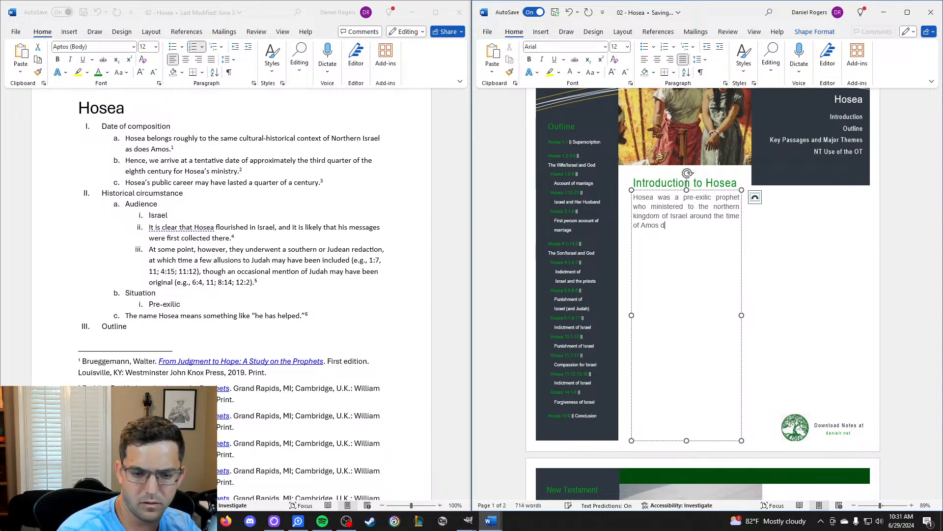
text(the)
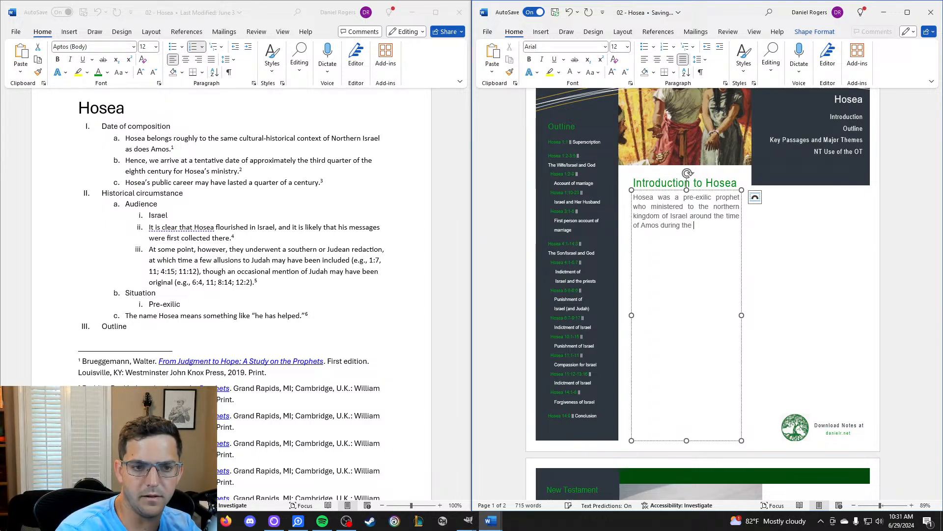
text( thi)
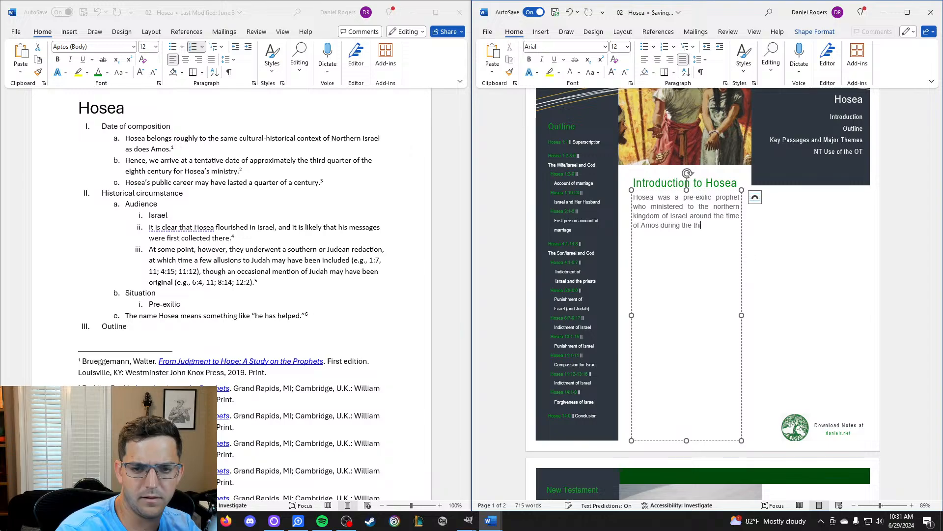
text(rd quarter of the eight h cve)
text(tuy )
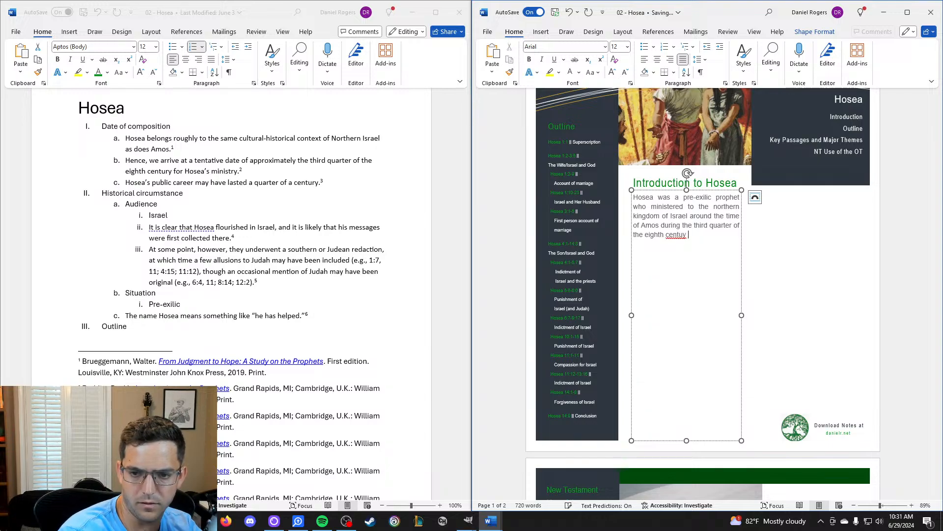
key(BackSpace)
key(BackSpace)
text(ry before Ch)
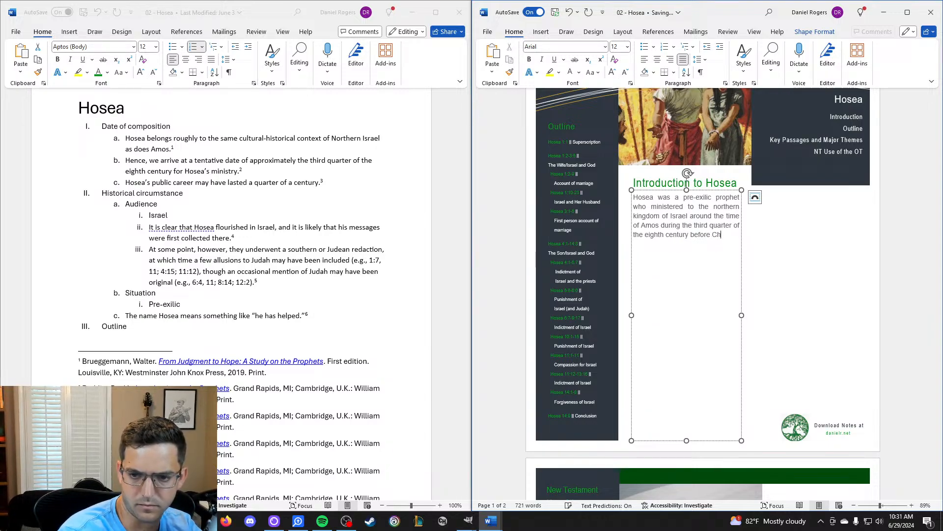
text(rist.)
Start a second introduction paragraph with "With Israel about to go into Assyran captivity,".
key(Return)
text(With Isreal)
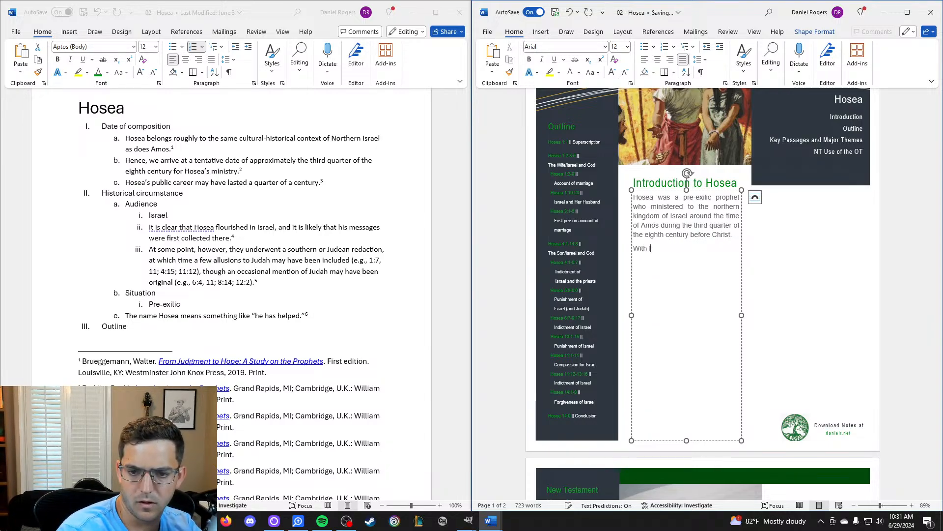
key(BackSpace)
key(BackSpace)
key(BackSpace)
key(BackSpace)
key(BackSpace)
text(rael)
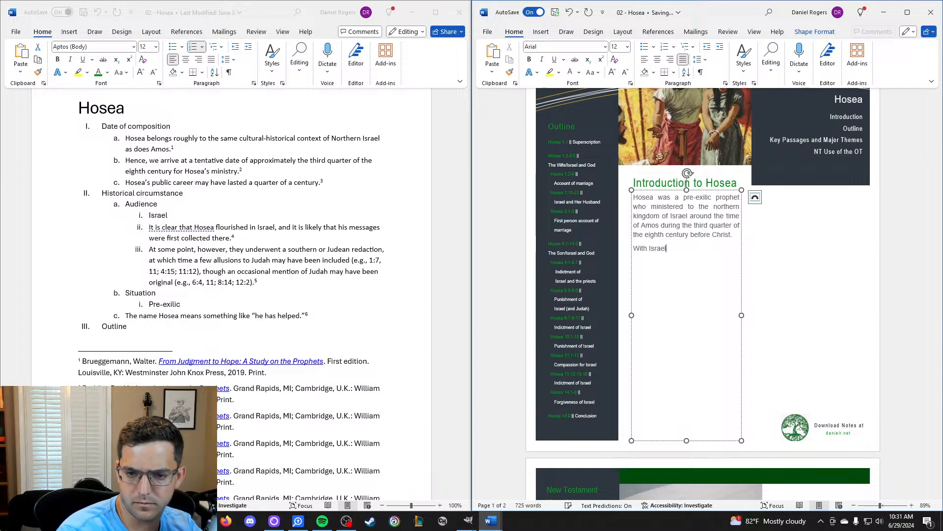
text( about )
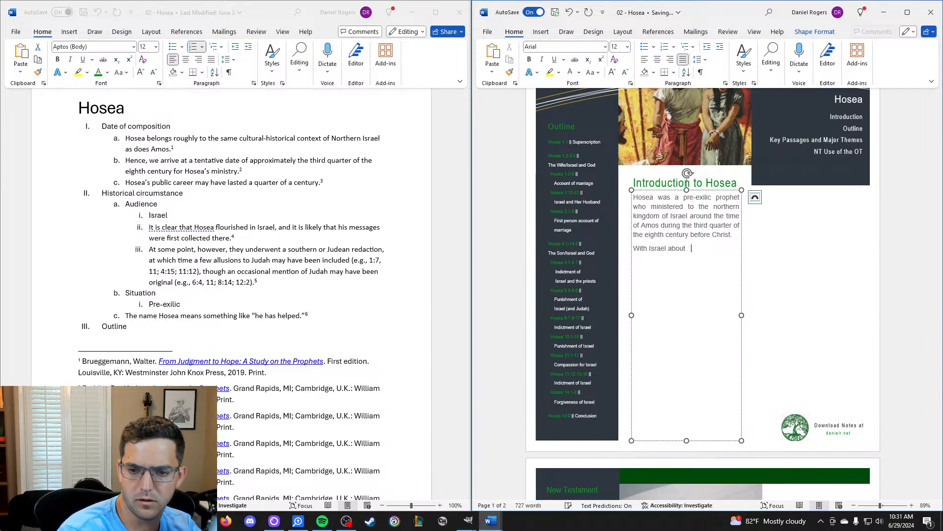
text(to go into Assyran camp)
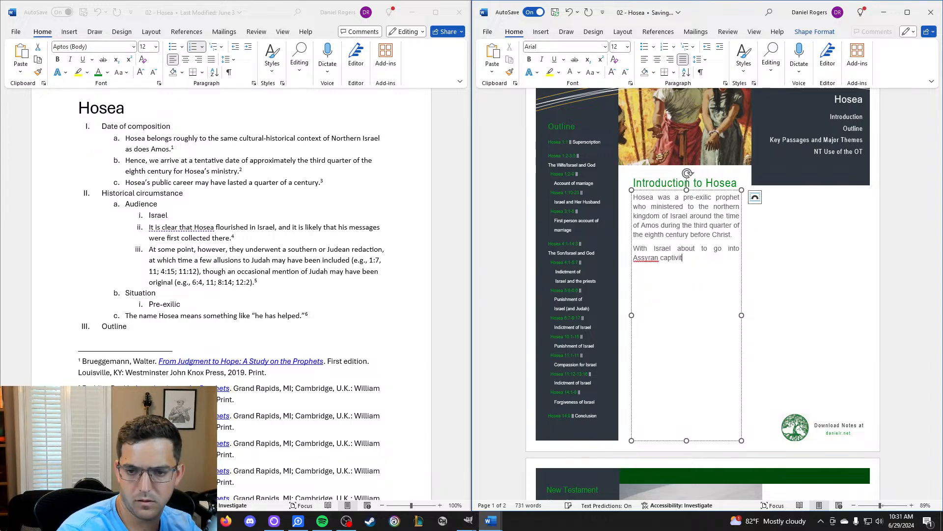
Correct the misspelled "Assyran" to the suggested spelling "Assyrian".
right_click(646, 258)
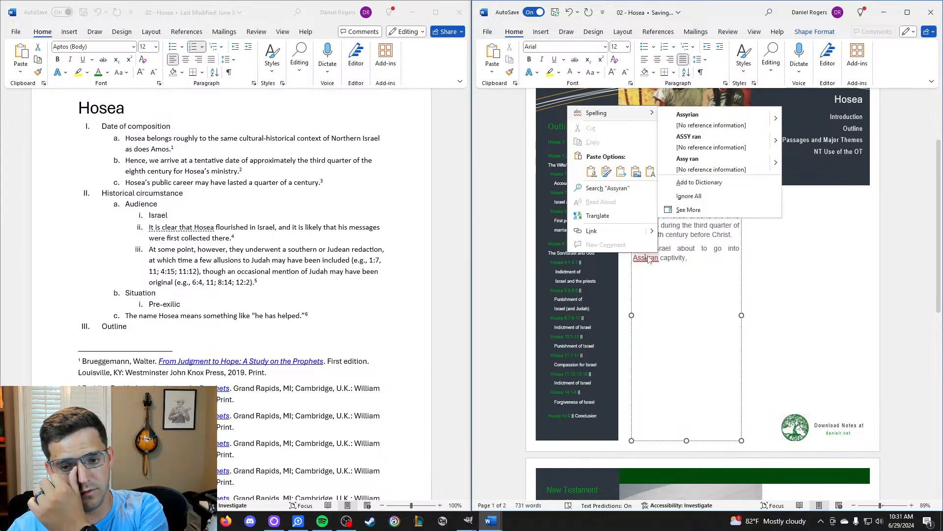
click(702, 118)
key(Tab)
Complete the second paragraph's sentence with "Hosea's work primarily dealt with the judgment of Isarel as an unfaithful wife to God.".
text(Hosea )
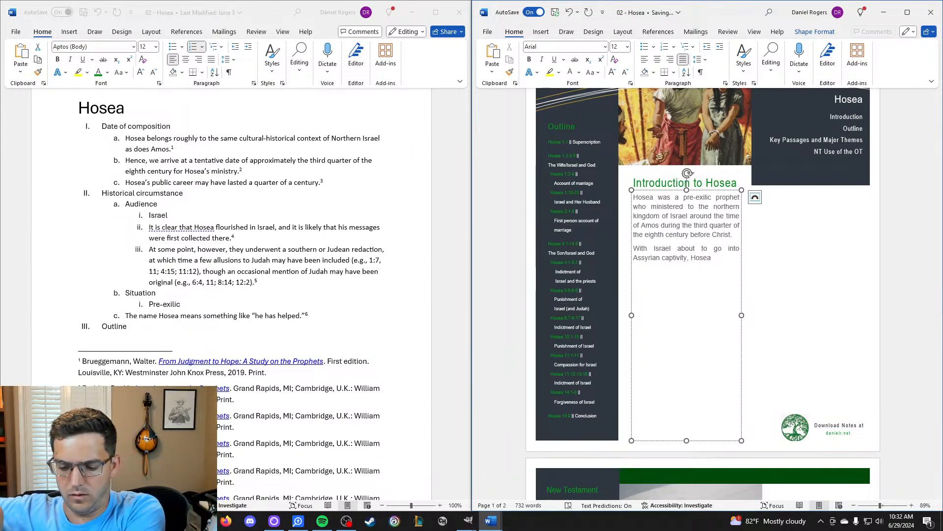
text('s wp )
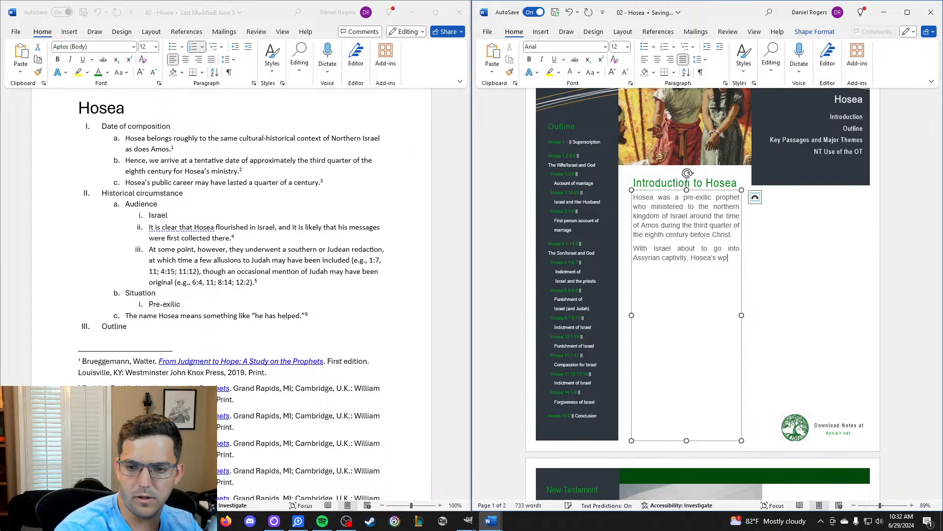
text(rk primarily dea)
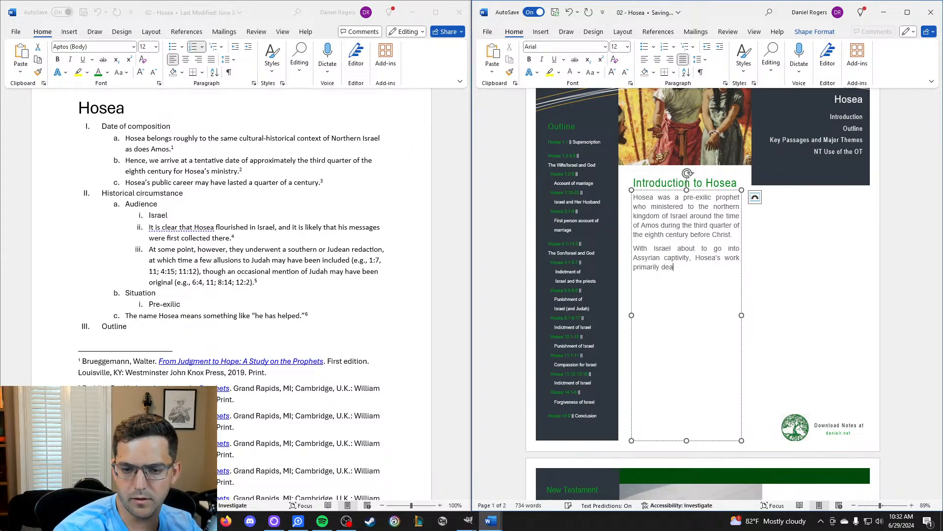
text(lt with the judgment )
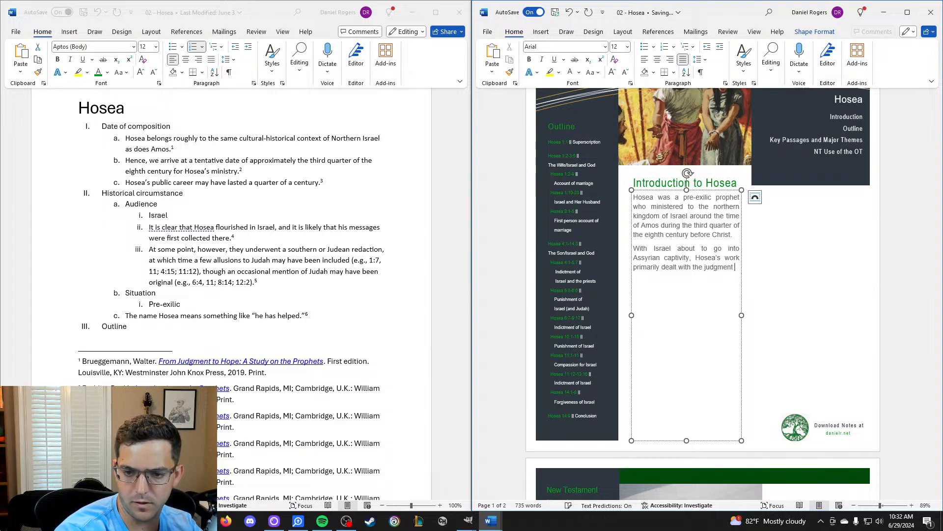
text(of Isarel as an unfaithf)
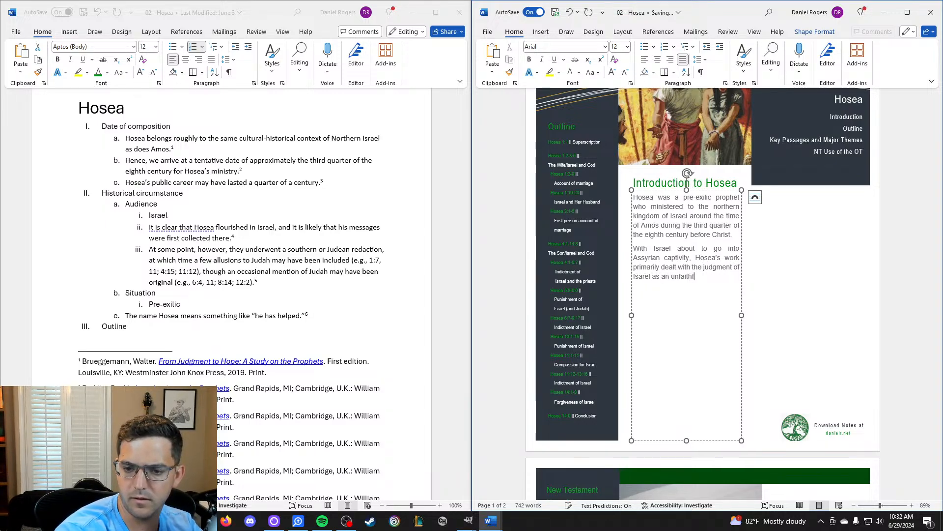
text(ul wife to God)
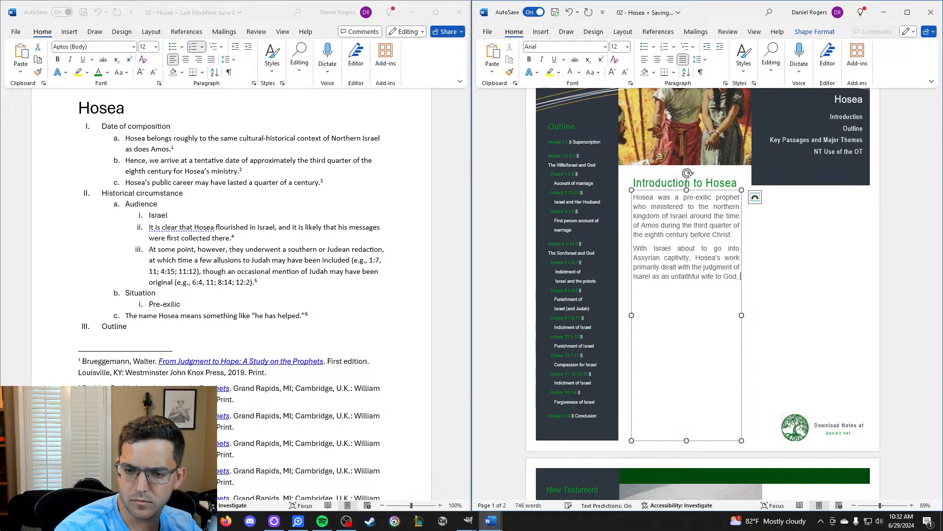
text(.)
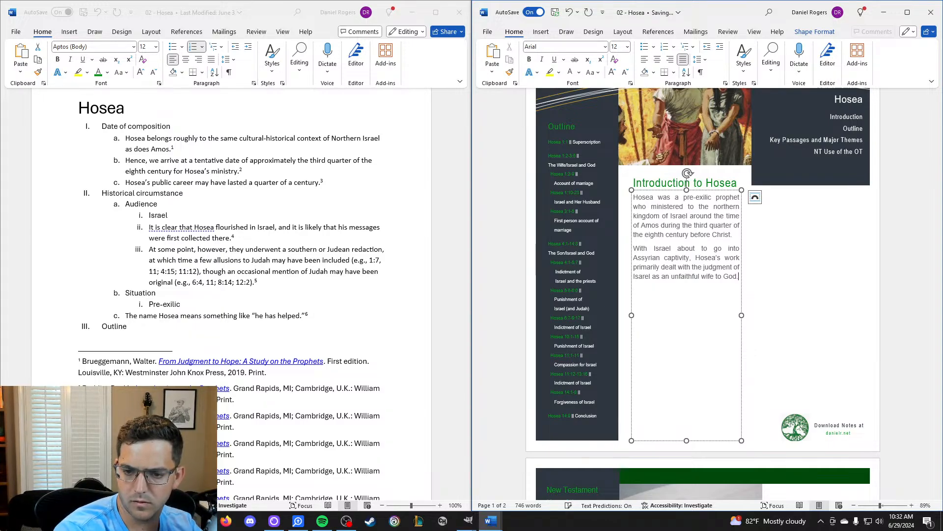
text( The latter)
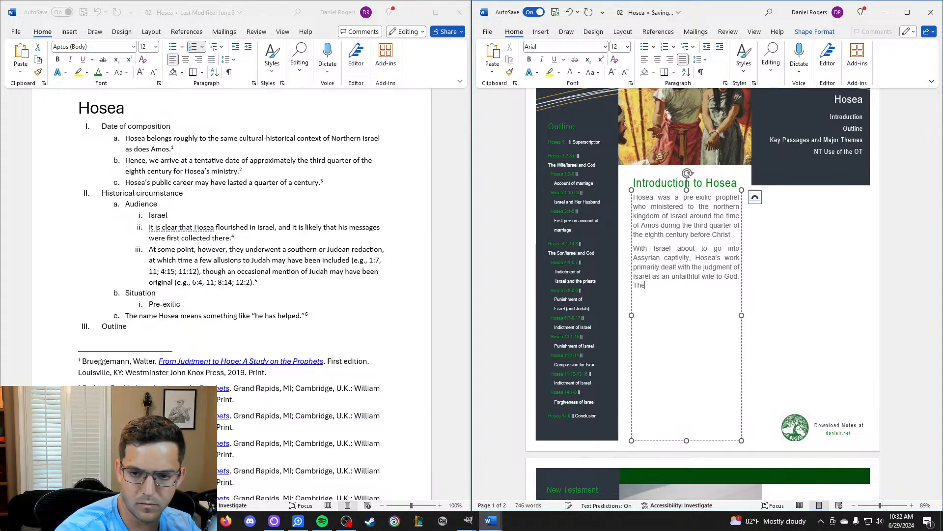
key(BackSpace)
key(BackSpace)
key(BackSpace)
key(BackSpace)
key(BackSpace)
key(BackSpace)
key(BackSpace)
key(BackSpace)
key(BackSpace)
key(BackSpace)
key(BackSpace)
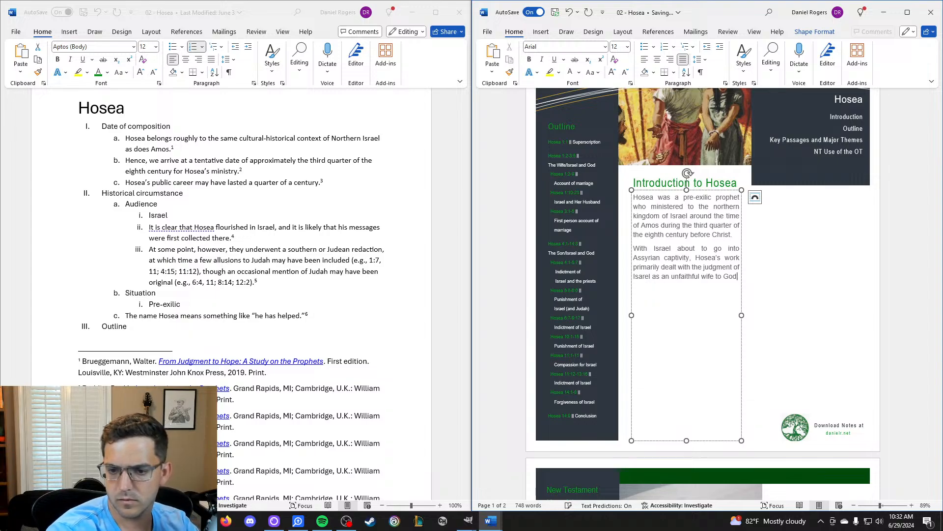
Extend the second paragraph's sentence after "unfaithful wife to God" with "in Hosea 1-3.".
text(d in Hose)
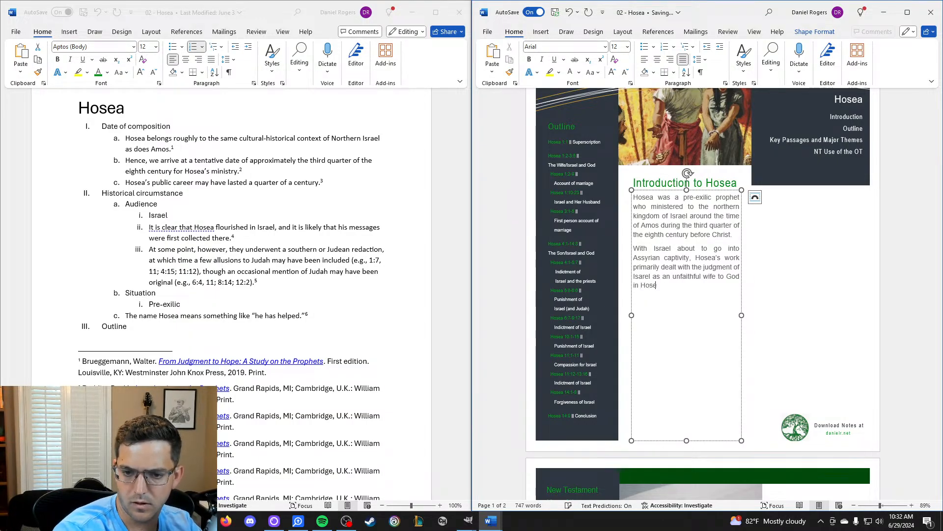
text(a 1)
text(-3)
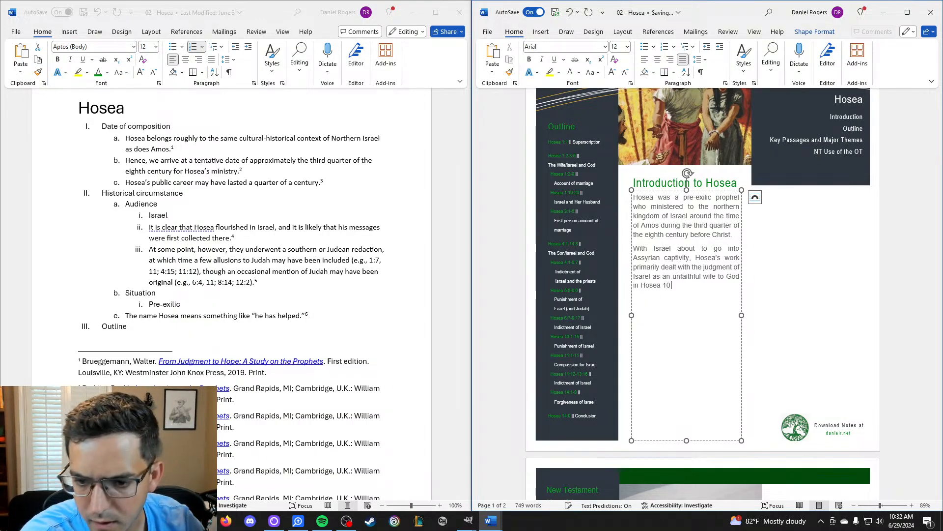
text(. I)
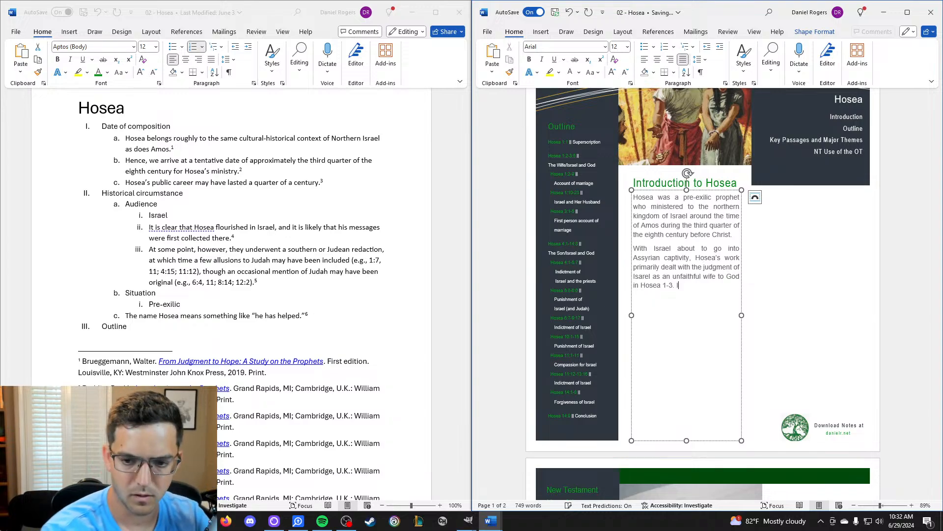
Begin the second paragraph's next sentence with "In Hosea 4-14, Hosea changes metaphors and compares Israel".
text(n Hosea )
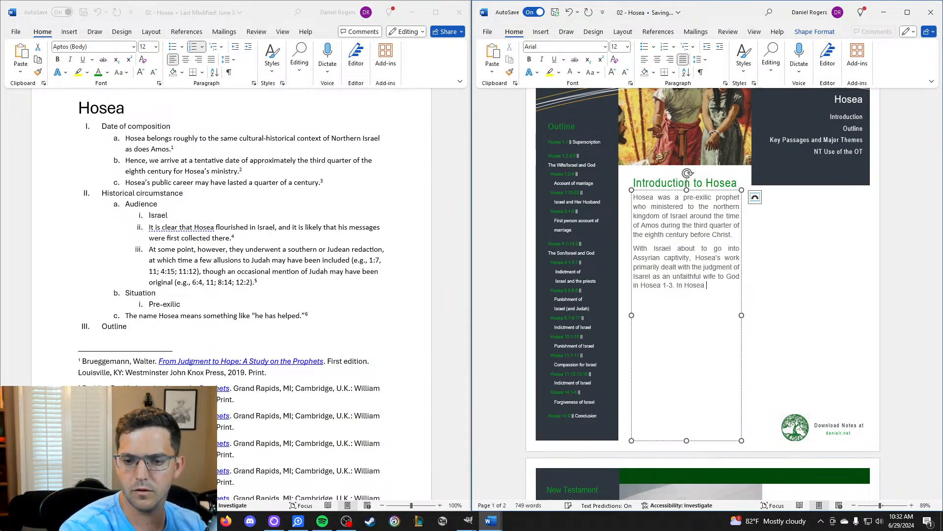
text(4-14, this image)
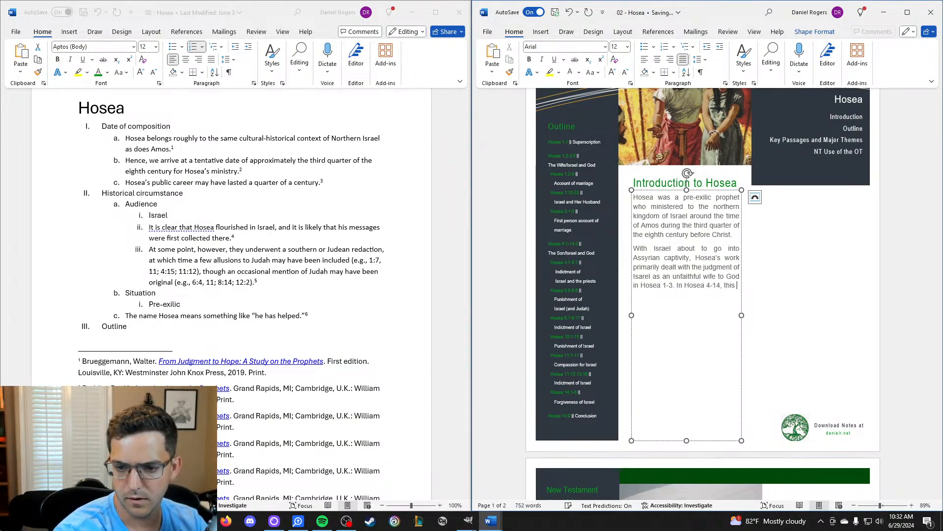
key(ctrl+BackSpace)
key(ctrl+BackSpace)
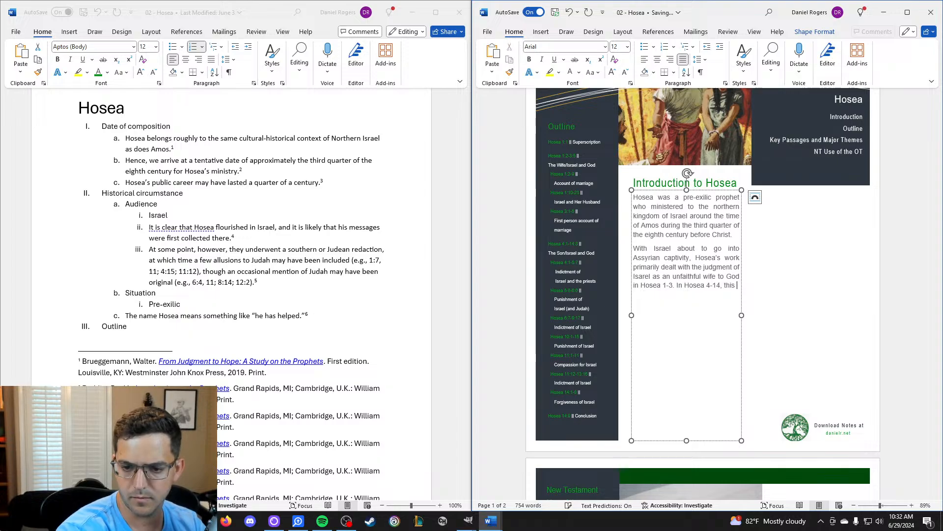
text(Hosea shift)
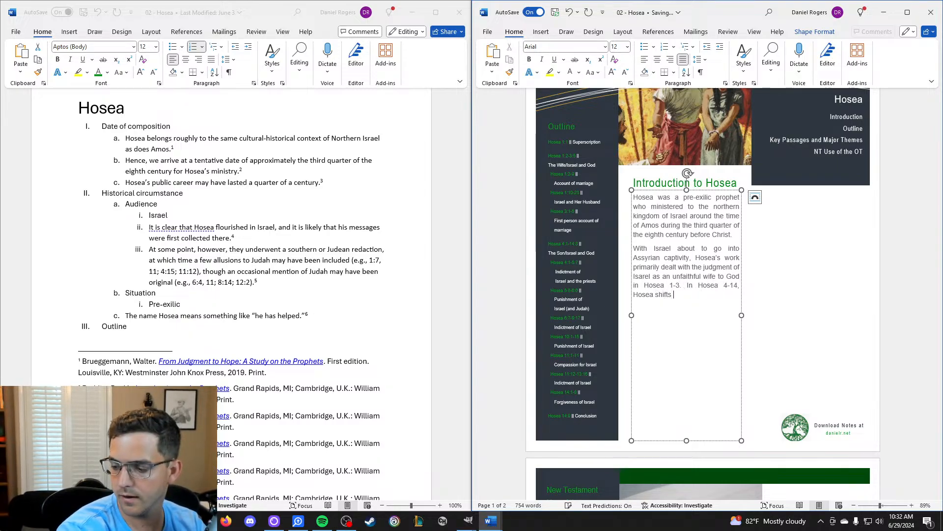
text(changes metaphors and compares Israel )
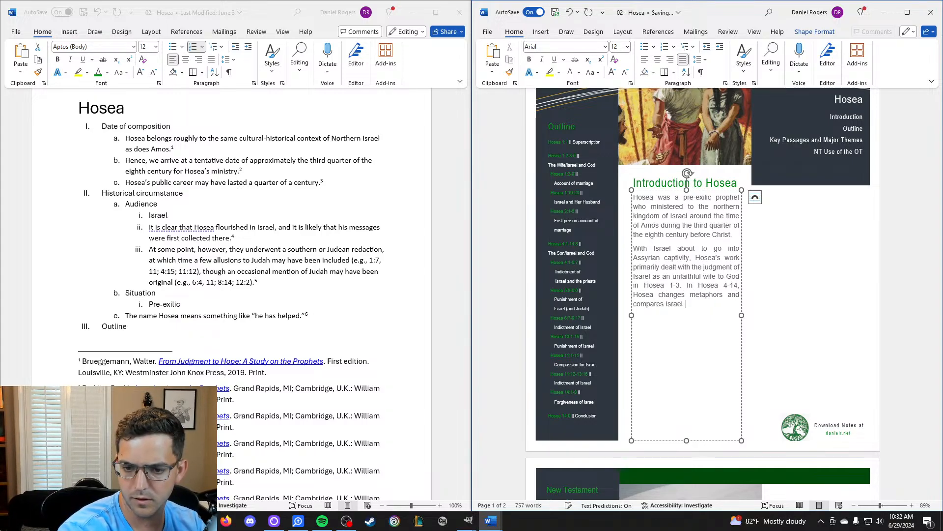
Finish the sentence comparing Israel with "to an disobedient son.".
text(to an unf)
key(BackSpace)
key(BackSpace)
key(BackSpace)
text(oisobedia)
text(nt)
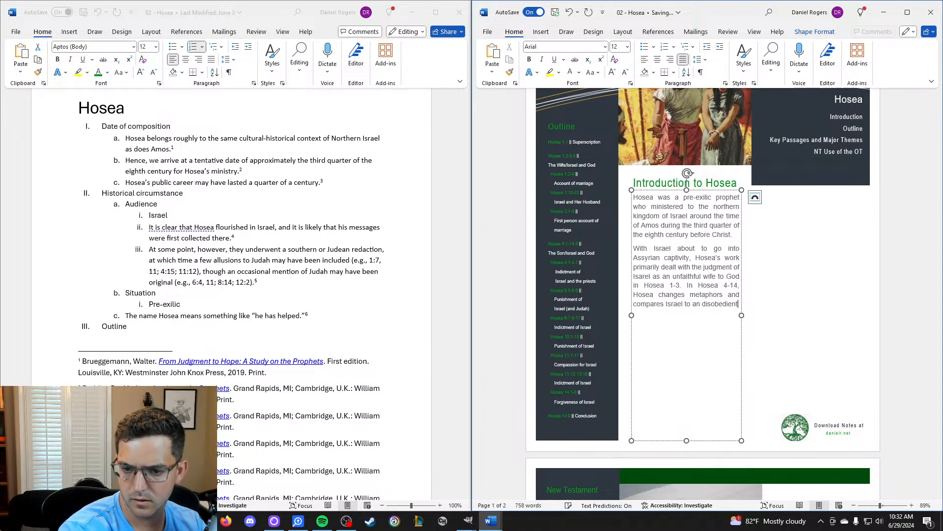
text( Son)
key(BackSpace)
key(BackSpace)
text(son.)
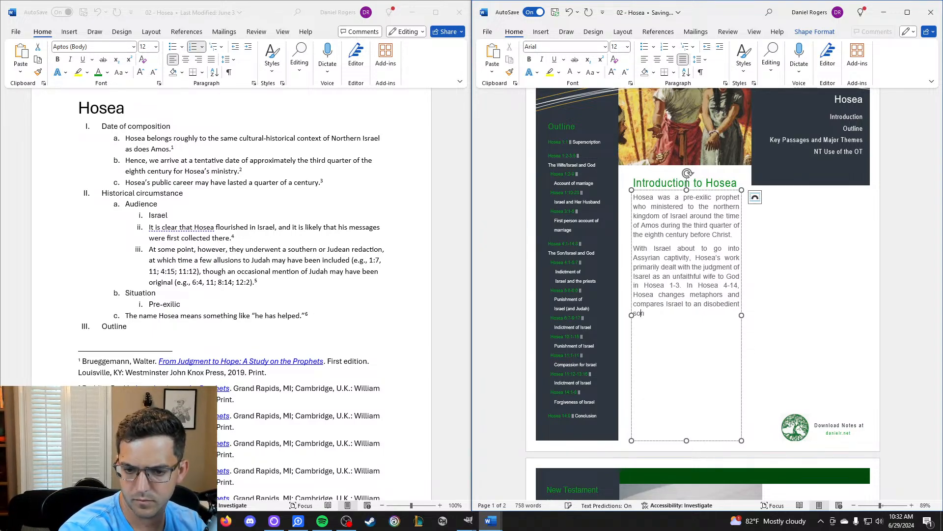
Start a third introduction paragraph with the word "While".
key(Return)
text(Whikle)
key(BackSpace)
key(BackSpace)
key(BackSpace)
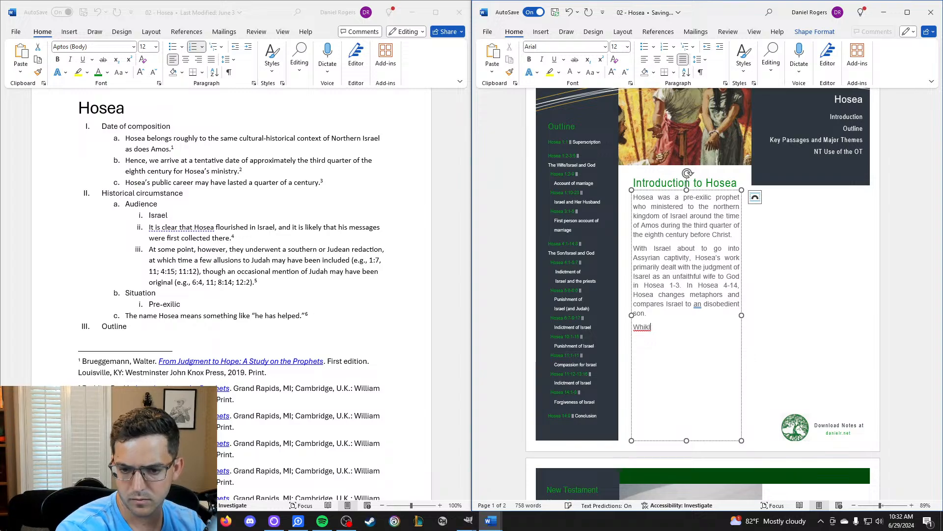
key(BackSpace)
text(le)
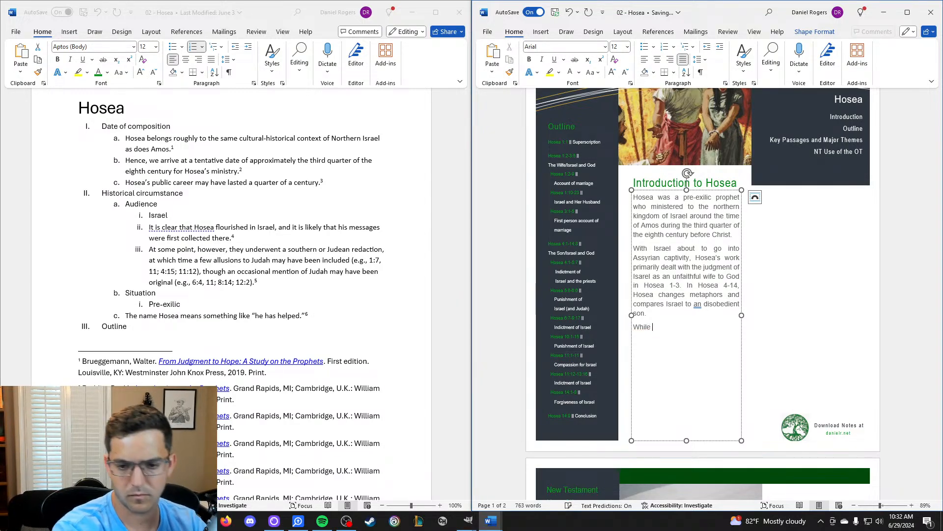
Apply the suggested grammar correction "a" to the article before "disobedient son".
right_click(698, 305)
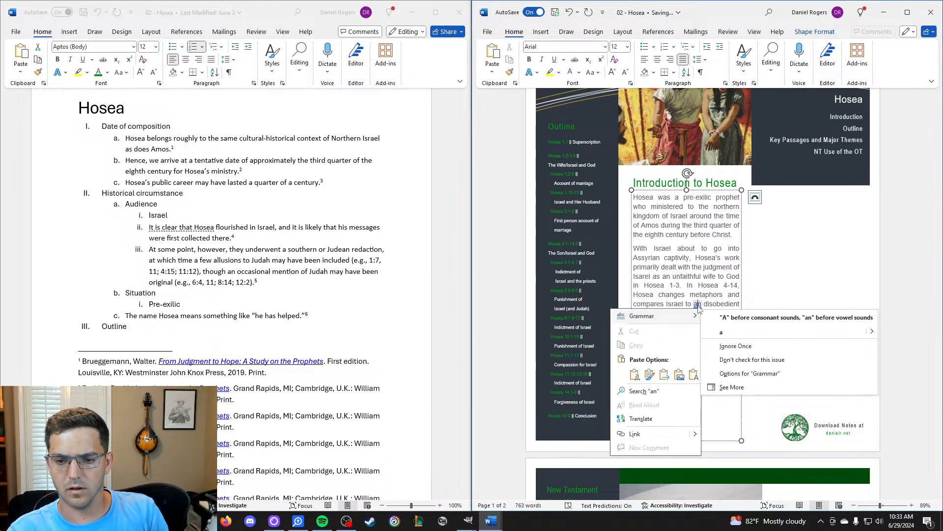
click(718, 332)
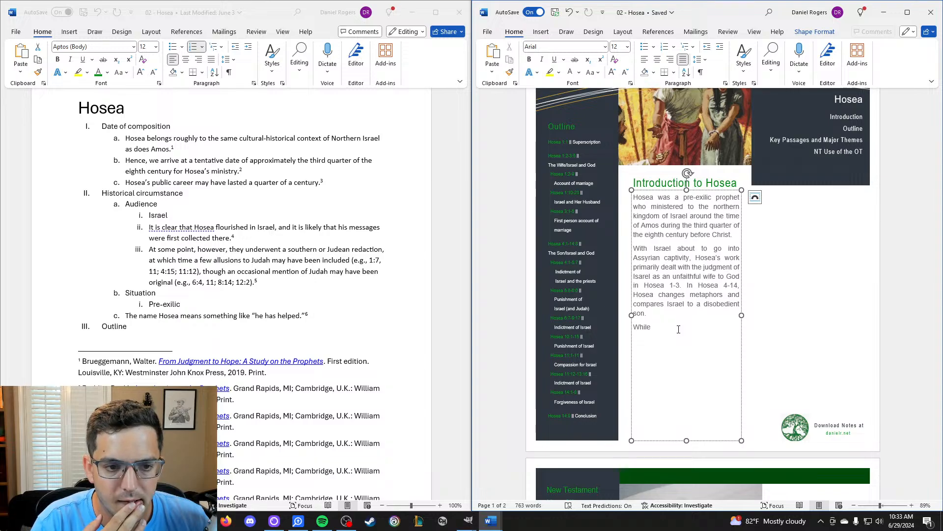
Replace "While" in the third paragraph with "During the quarter of a century".
key(BackSpace)
key(BackSpace)
key(BackSpace)
key(BackSpace)
key(BackSpace)
text(Du)
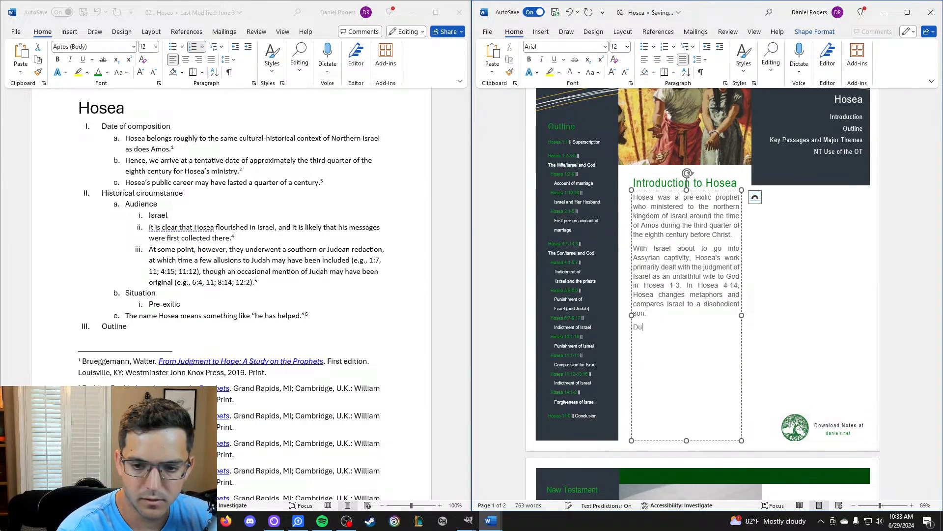
text(yring the quarter o)
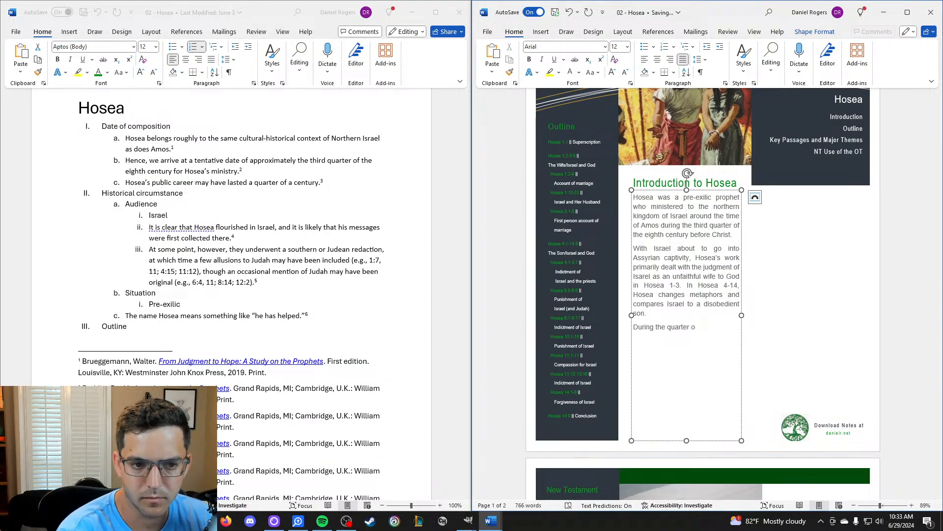
text(f a century ibn w)
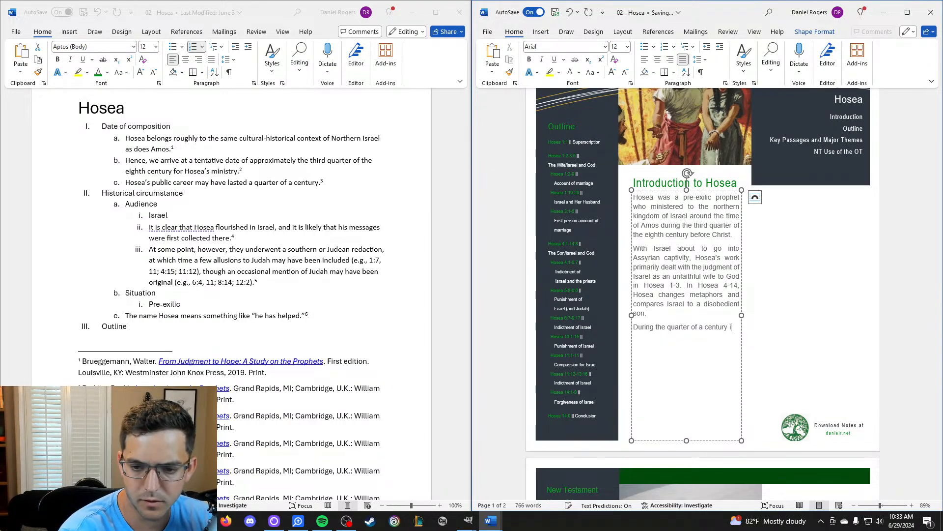
Continue the third paragraph's opening clause with "in which Hosea prophesied,".
key(BackSpace)
key(BackSpace)
key(BackSpace)
key(BackSpace)
text(n whiuch)
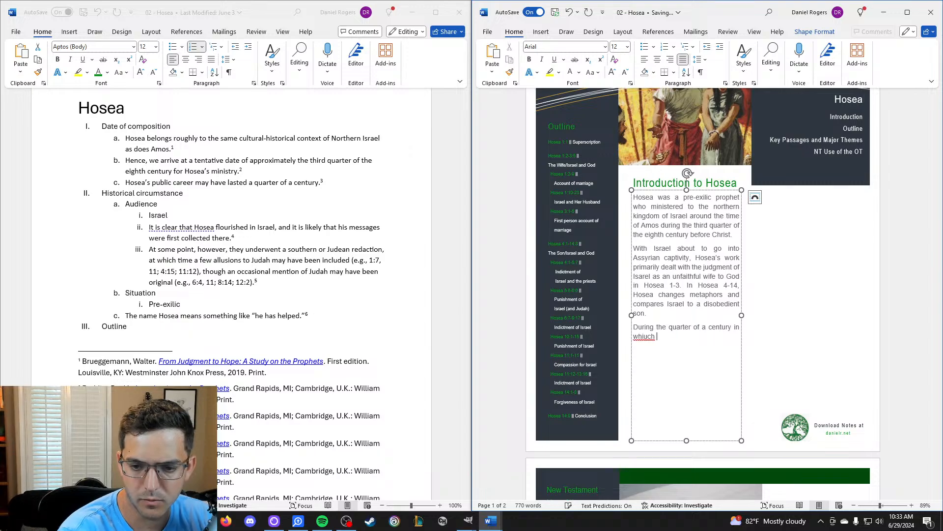
key(BackSpace)
key(BackSpace)
text(ch Hosea)
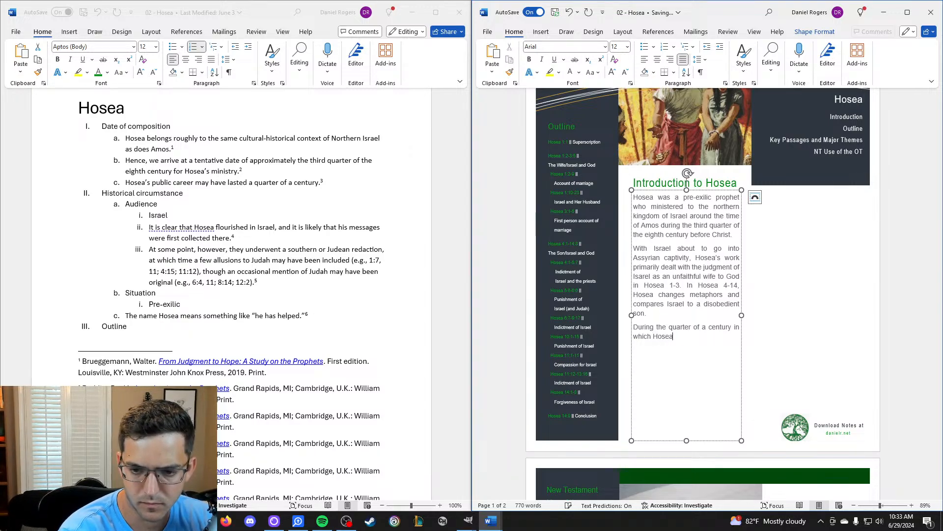
text( propoh)
key(BackSpace)
key(BackSpace)
text(hesied,)
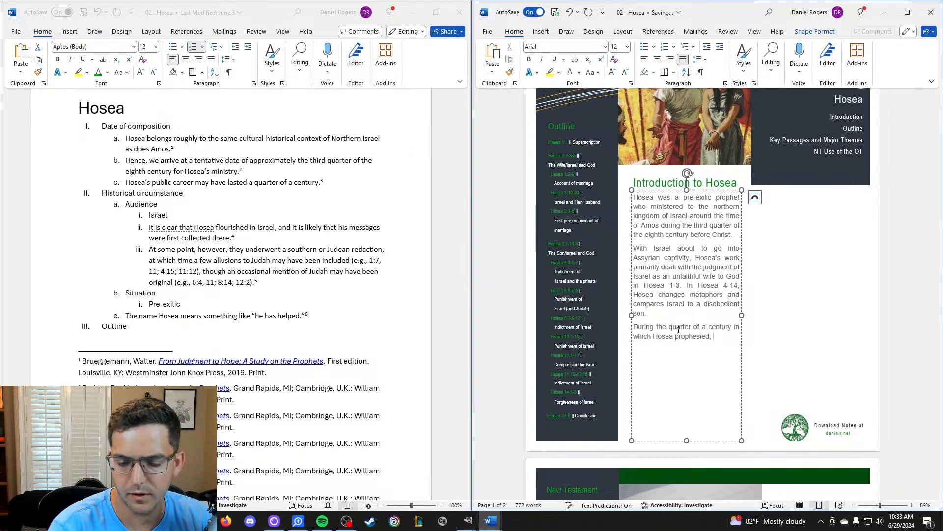
Replace the third paragraph's unfinished clause with the sentence The name Hosea means something like “He has helped.”.
click(755, 197)
click(703, 338)
click(842, 198)
drag(716, 341, 648, 328)
text(The rame Hosea means something like “)
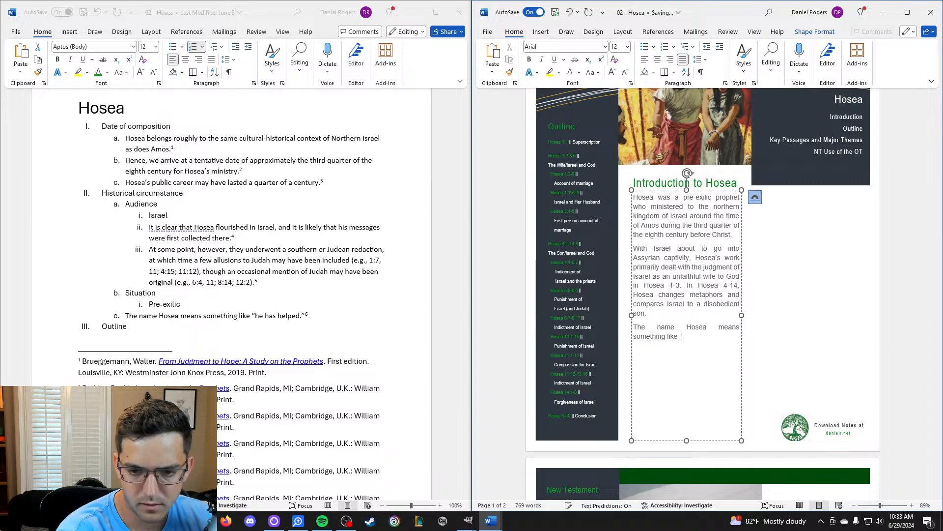
text(He has helped.” While this may seem strange in light of all the judgment lanmguag)
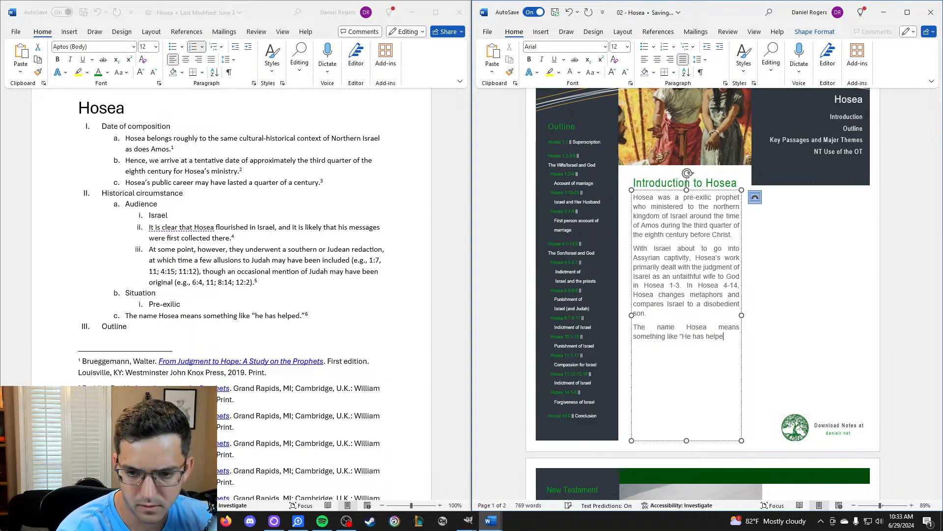
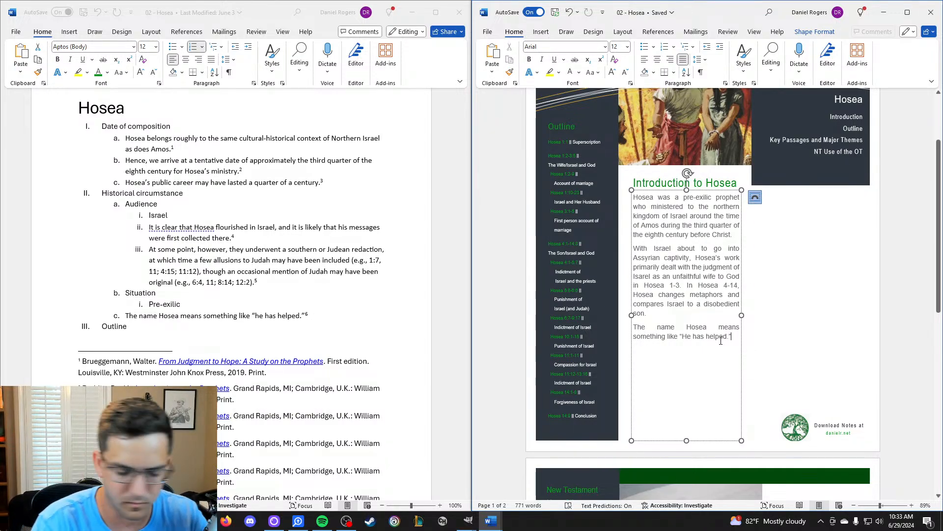
Add "While this may seem strange in light of all the judgment language in Hosea," to the third paragraph.
text(While th)
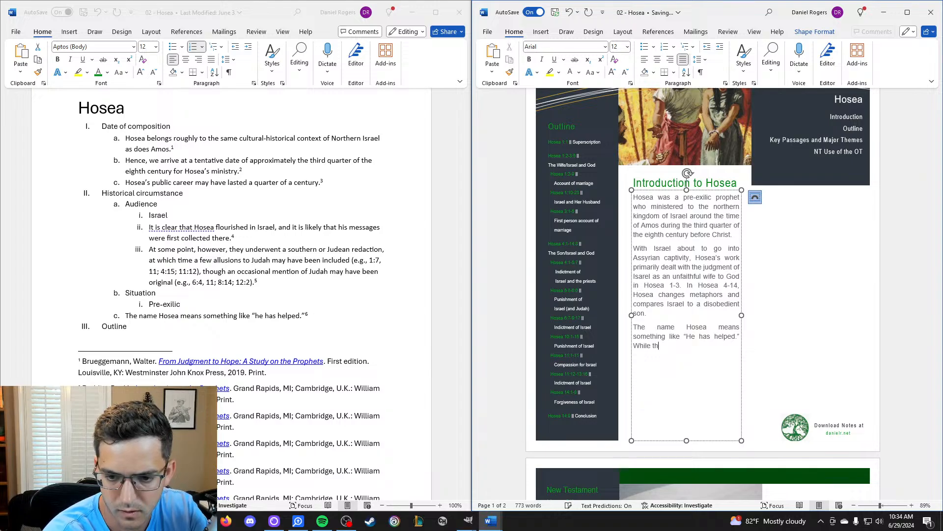
text(is may seem strange in light of all the judgment lanmguag)
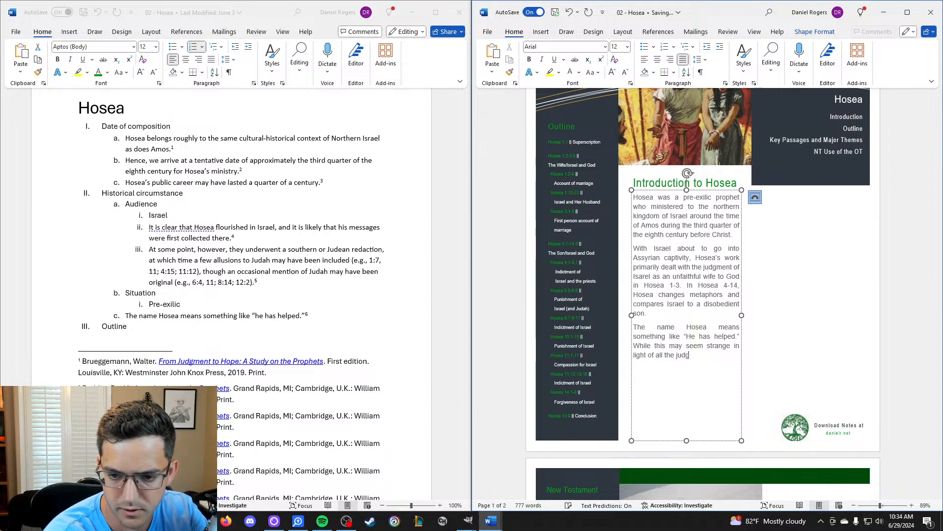
key(BackSpace)
key(BackSpace)
key(BackSpace)
key(BackSpace)
key(BackSpace)
text(guage in Hosea,)
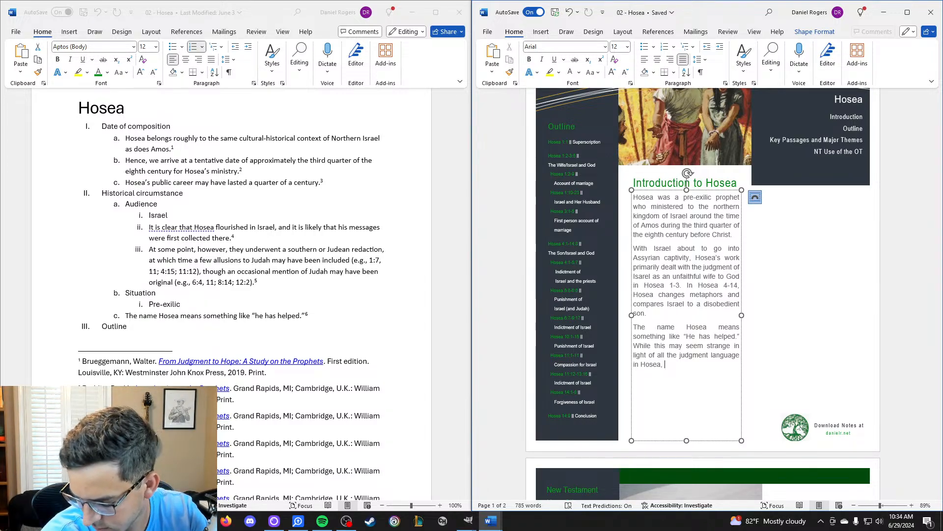
Continue the third paragraph's sentence with "it makes perfect sense when one considers that the".
text(it makes pe)
text(rcec)
key(BackSpace)
key(BackSpace)
key(BackSpace)
key(BackSpace)
text(rfect sense)
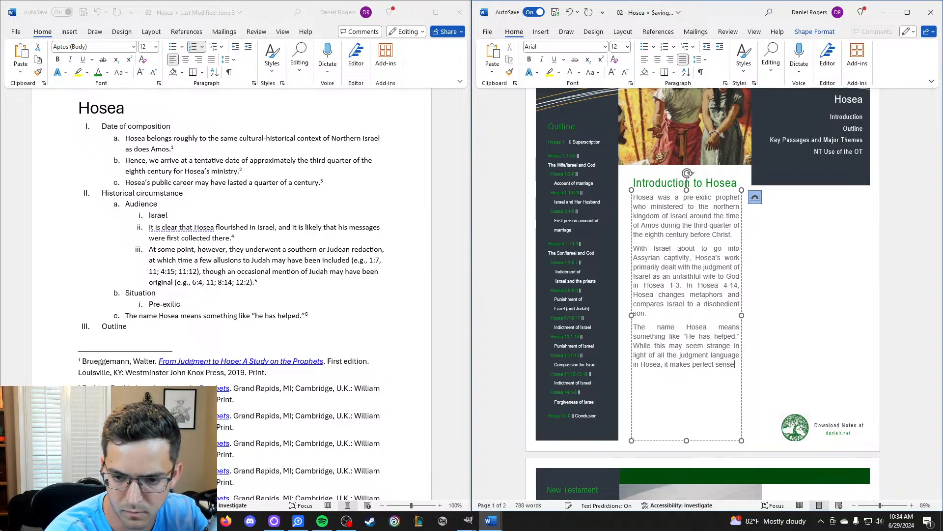
text( when one coin)
text(nsiders that the )
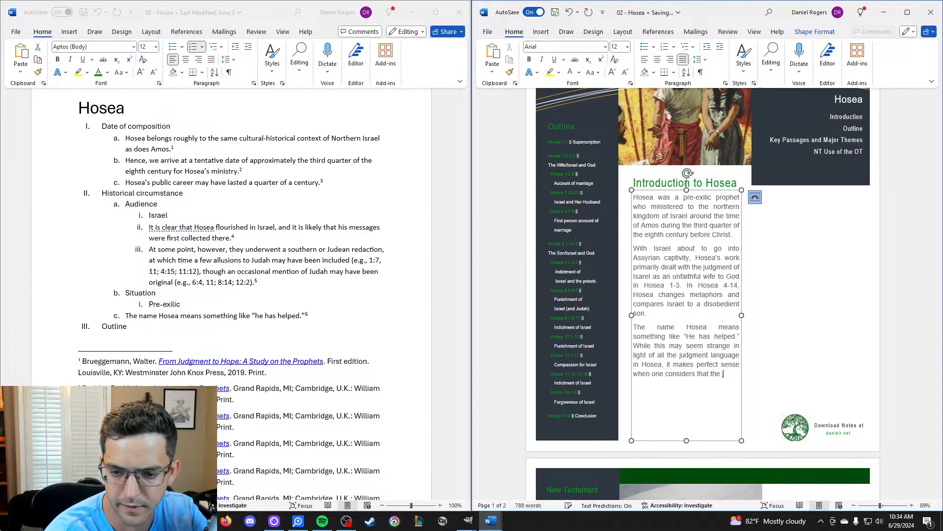
Finish the sentence with "judgment language is only secondary to the language of hope, mercy, and steadfast love.".
text(judgment language is)
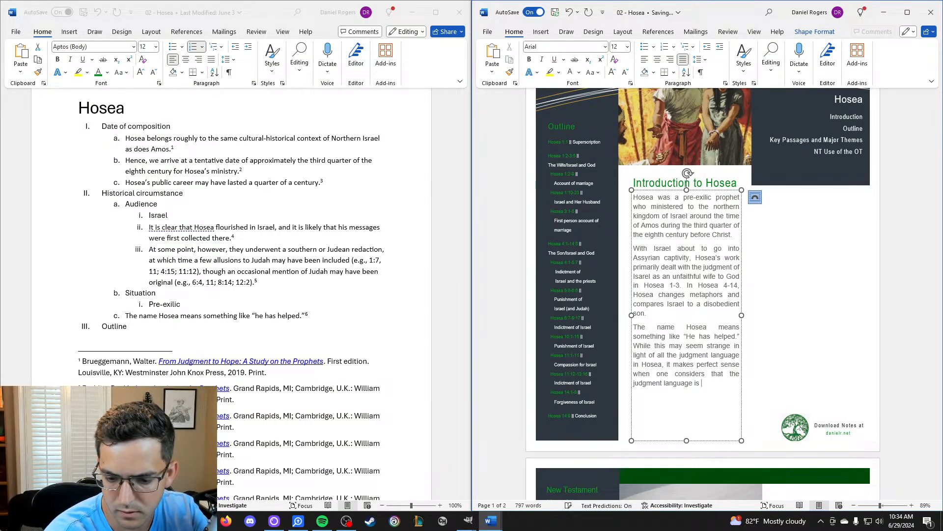
text( only secondary )
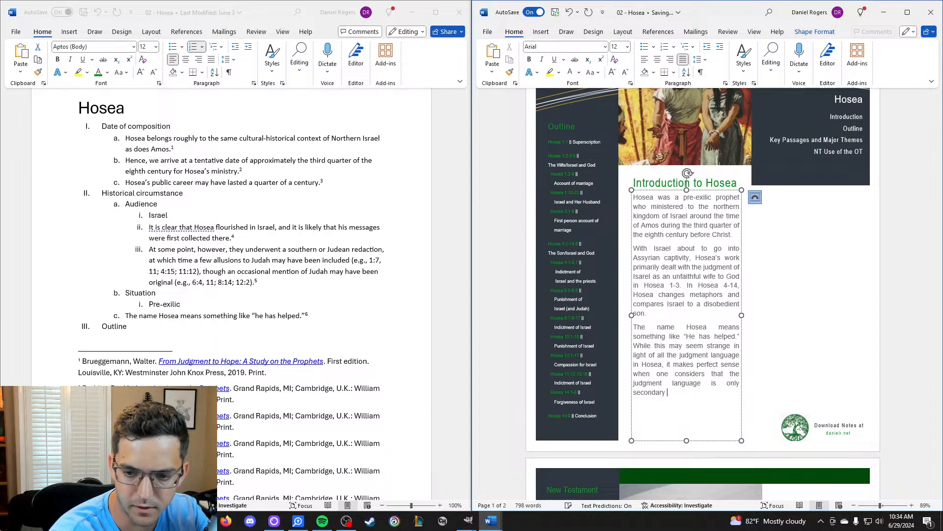
text(to the language of hope, mercym, ar)
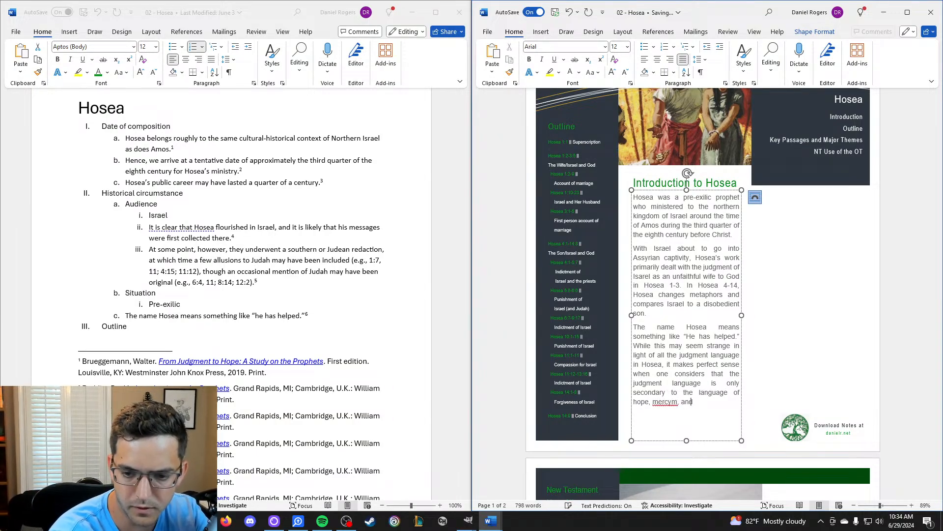
key(BackSpace)
text(and streadfast love.)
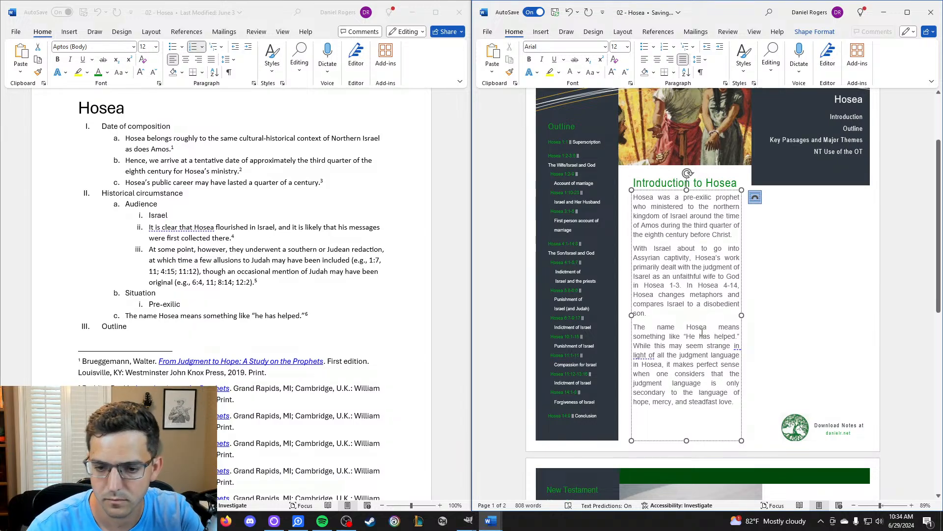
Replace the flagged phrase "in light of" in the third paragraph with the suggested word "considering".
right_click(641, 355)
right_click(642, 356)
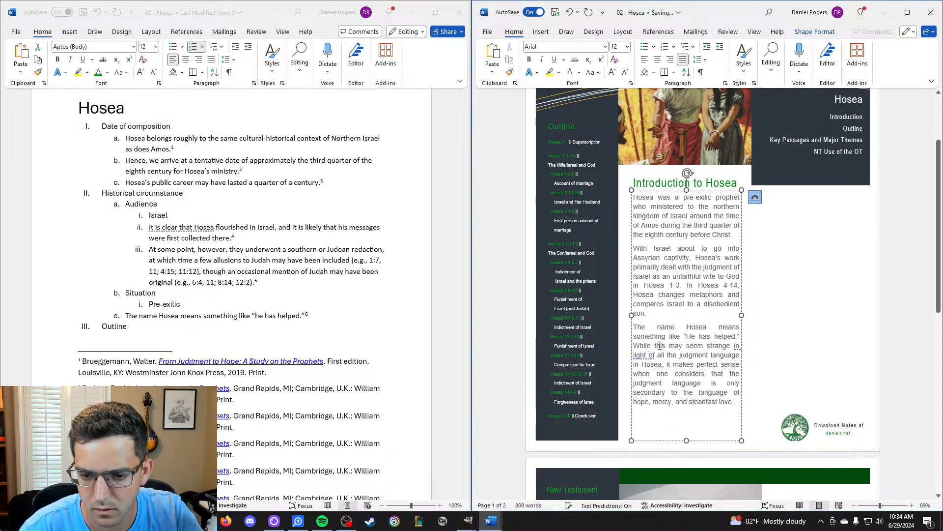
click(676, 382)
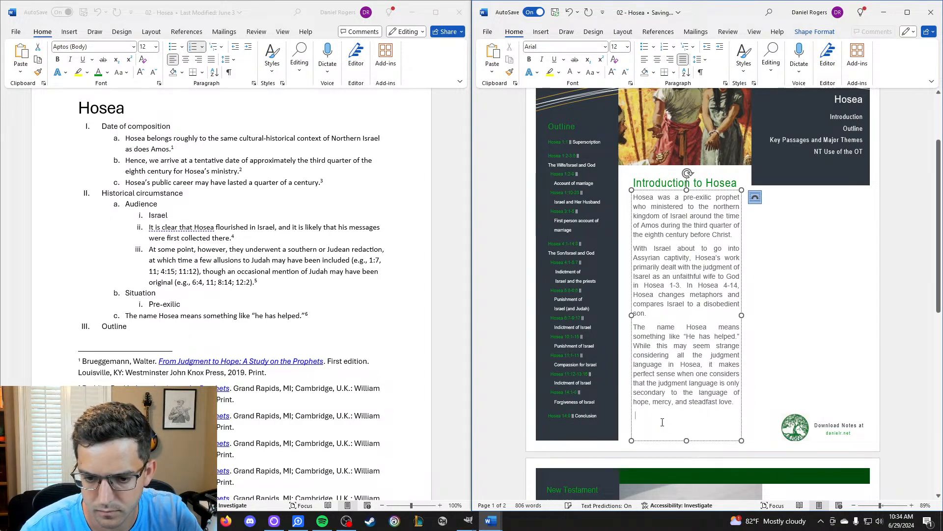
Start a fourth introduction paragraph with "In the opening chapters of Hosea, Hosea's relationship".
click(663, 422)
text(In the opening chapter)
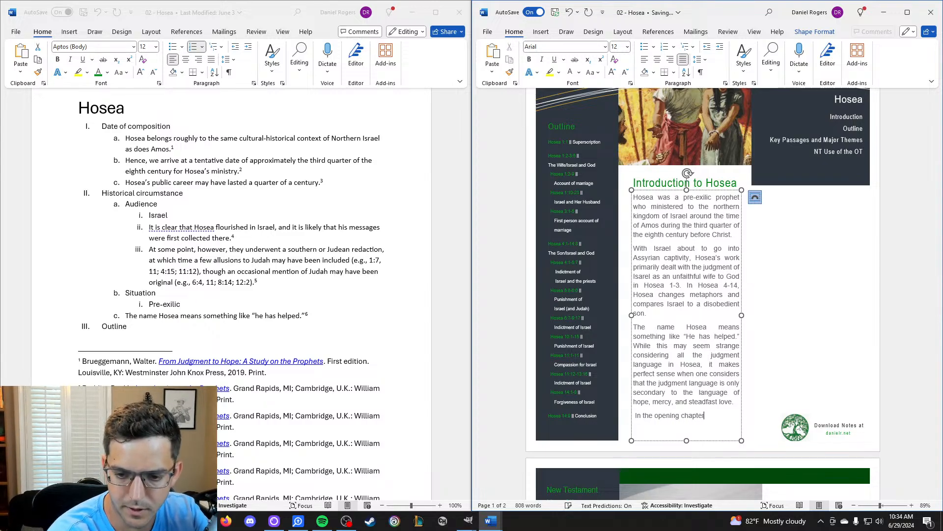
text(s of Hsoea)
key(BackSpace)
key(BackSpace)
key(BackSpace)
key(BackSpace)
key(BackSpace)
text(osea,)
text( Go)
key(BackSpace)
key(BackSpace)
text(Hosea's relationship )
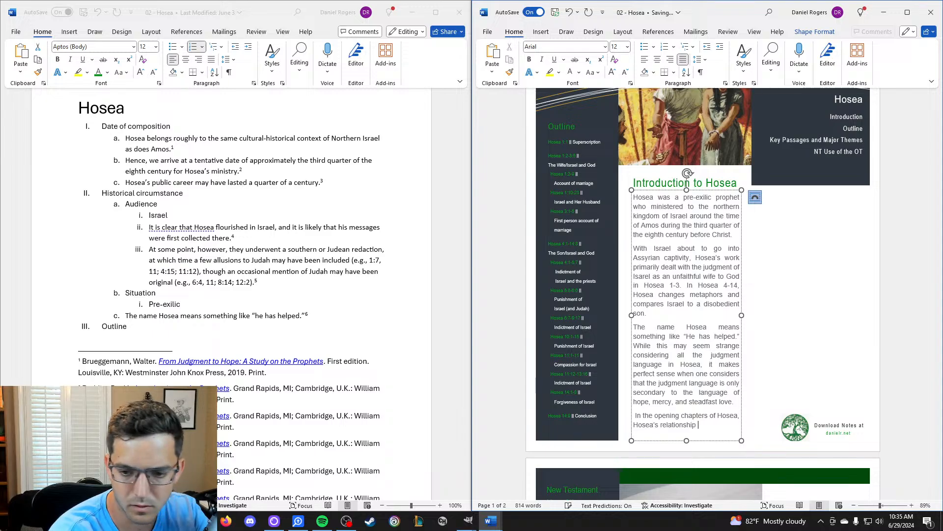
Continue the sentence with "with Gomer is presented as an allegory of the", correcting the spelling of "allegory".
text(with Gomer )
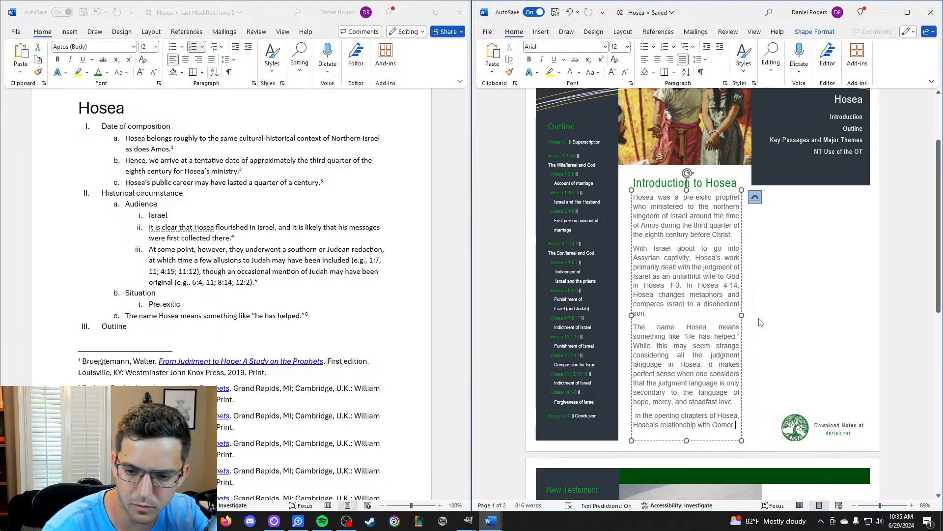
text(is p)
text(resented)
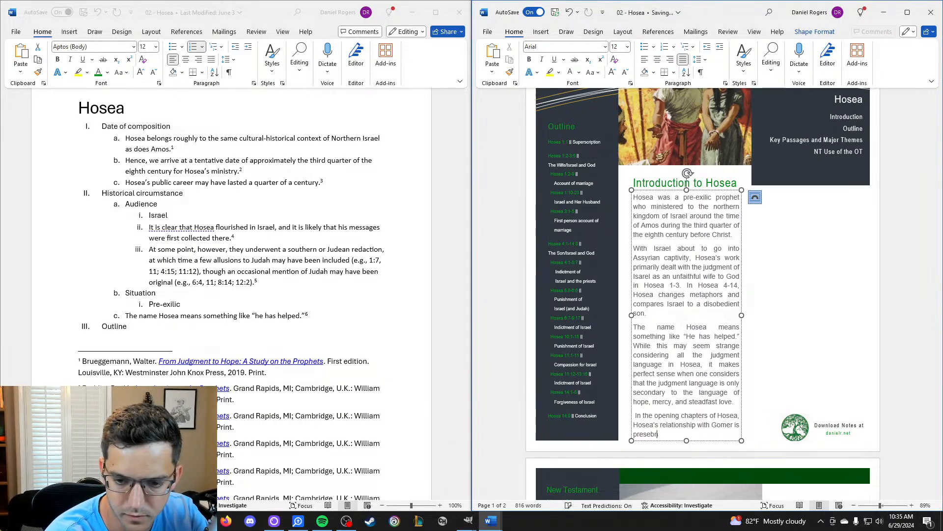
text( al)
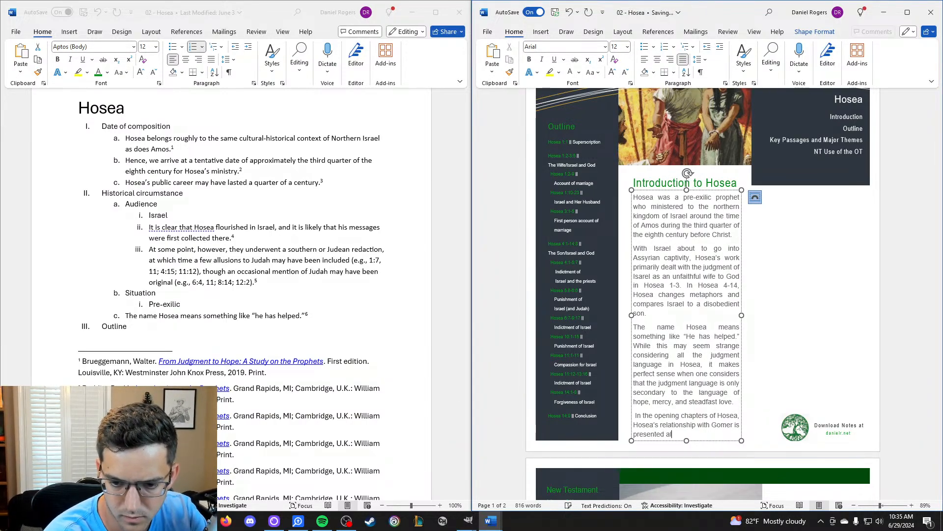
key(BackSpace)
text(s an alleogry of the)
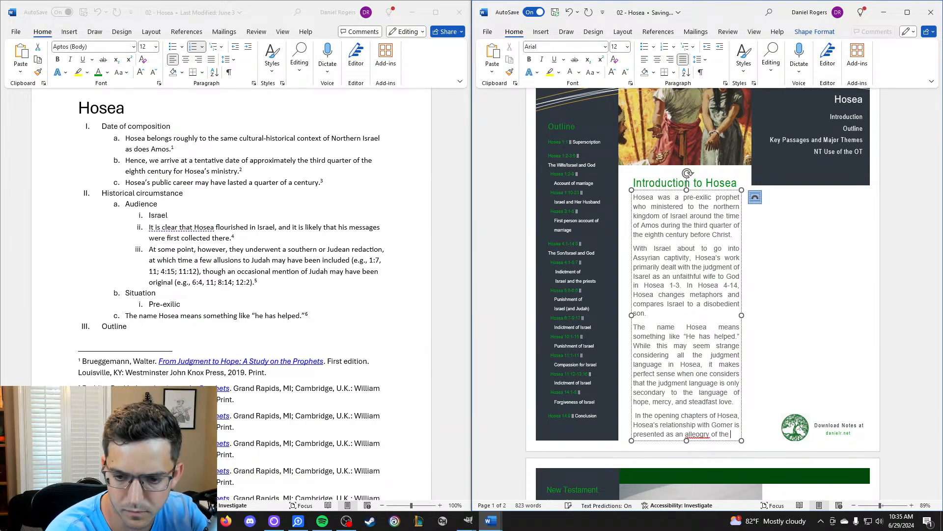
right_click(698, 434)
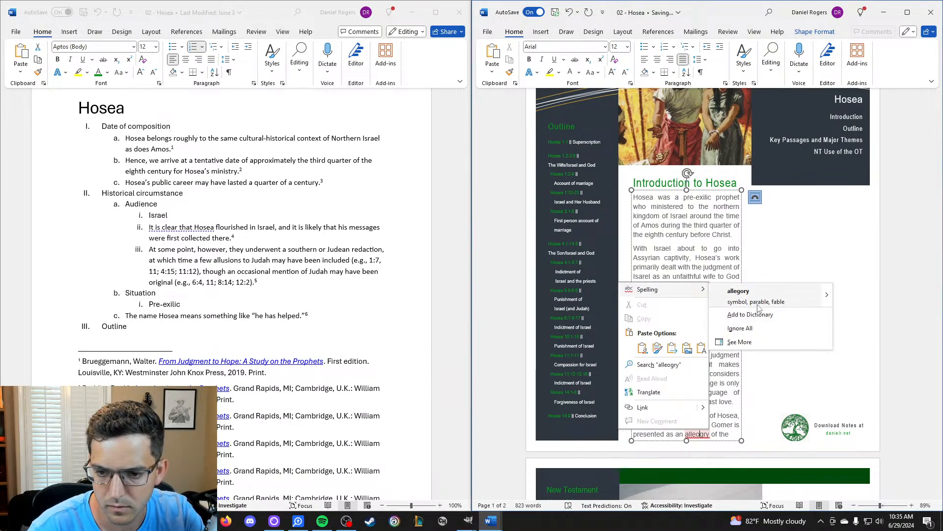
click(747, 290)
Finish the sentence with "relationship between Israel and God." and correct the misspelled "Israel" using the spelling suggestion.
drag(734, 437, 711, 436)
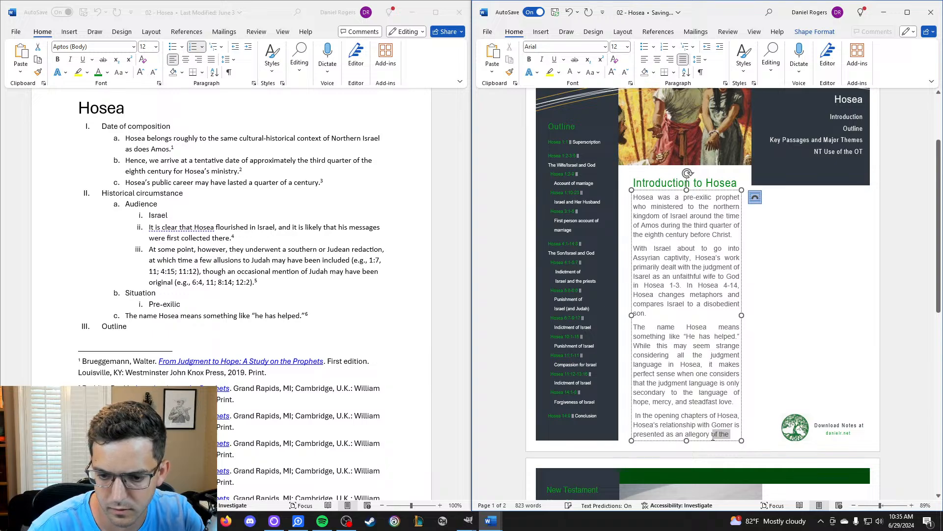
click(732, 435)
text(relationsh)
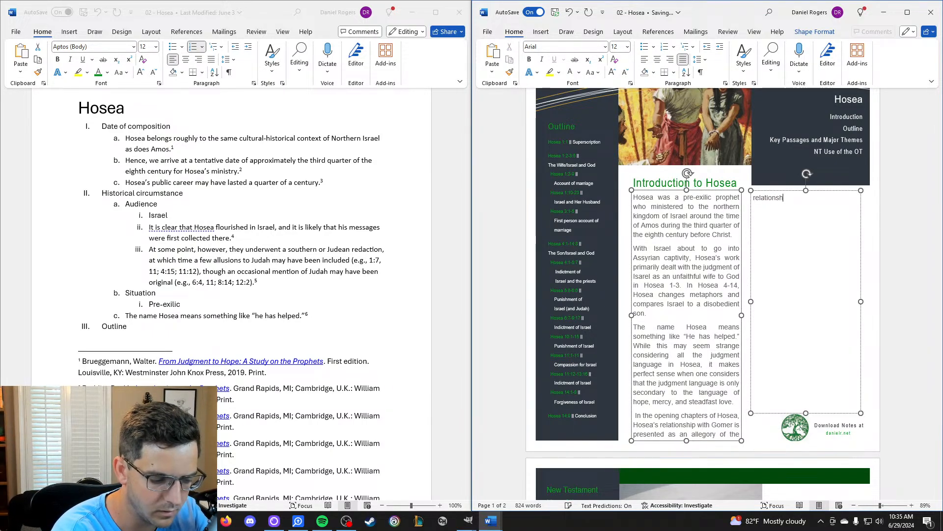
text(ip between Isr)
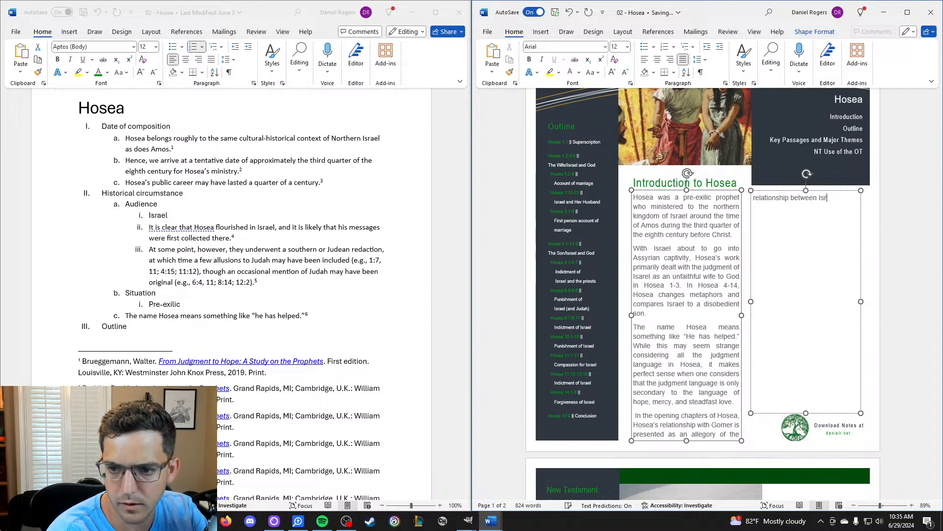
text(eal and God.)
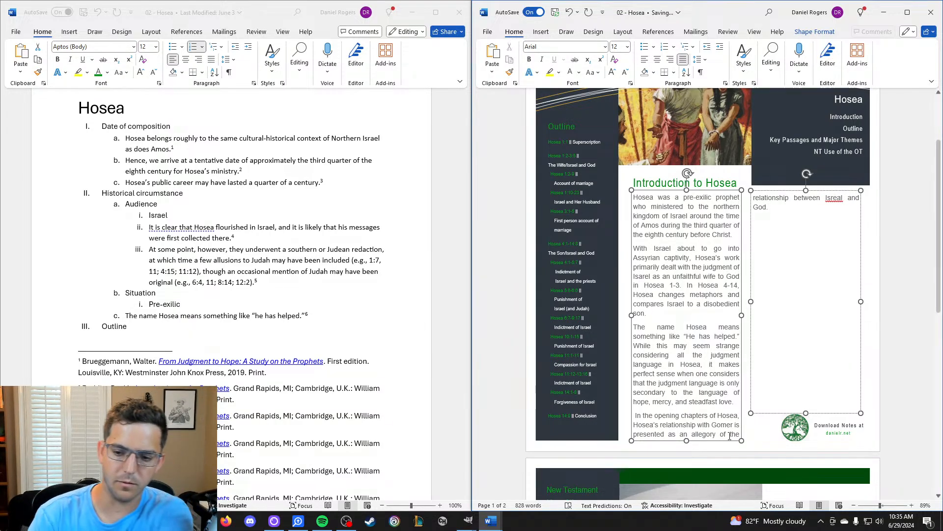
right_click(834, 198)
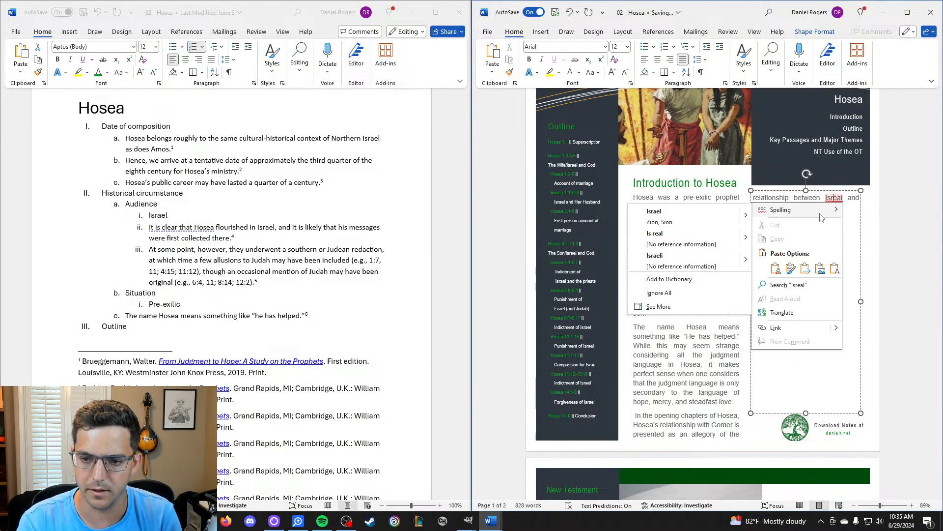
click(688, 217)
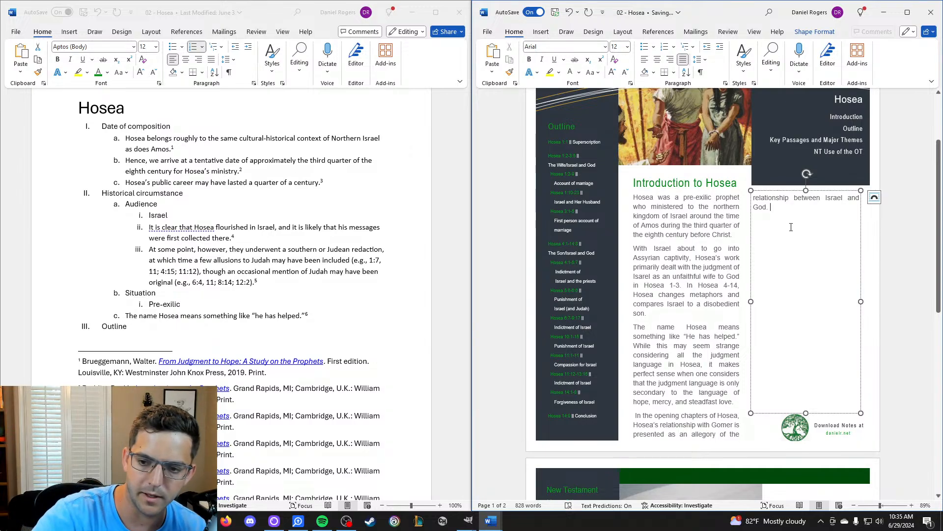
Begin the paragraph's second sentence with "Though Gomer was unfaithful to Hosea,".
scroll(781, 225, down, 1)
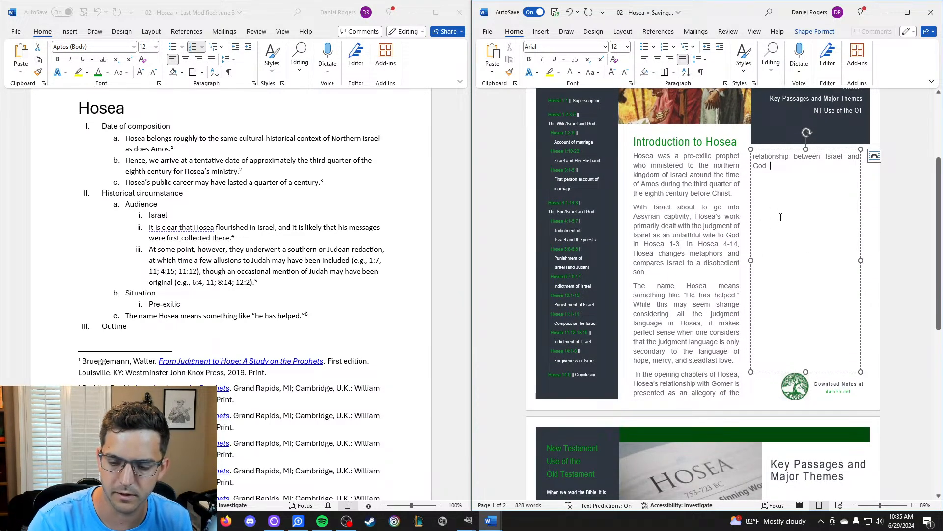
scroll(787, 212, up, 1)
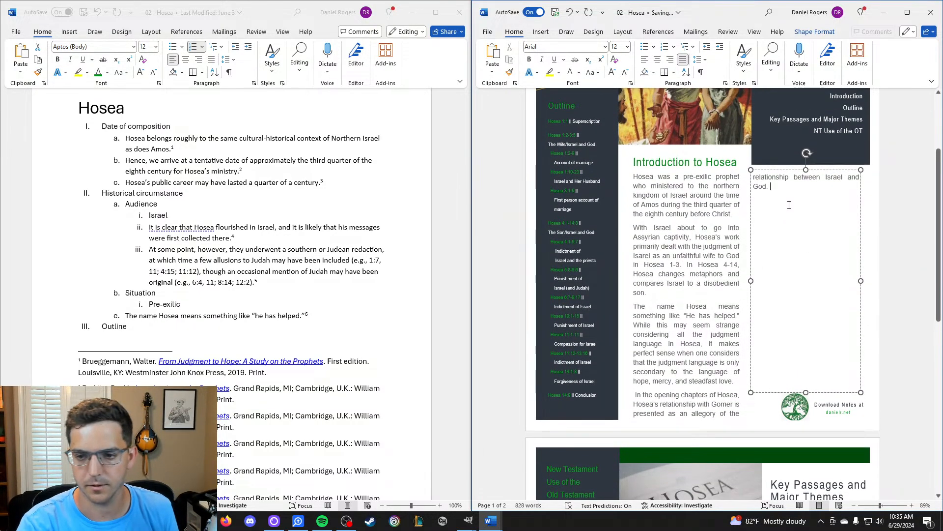
text(Though Gomer was)
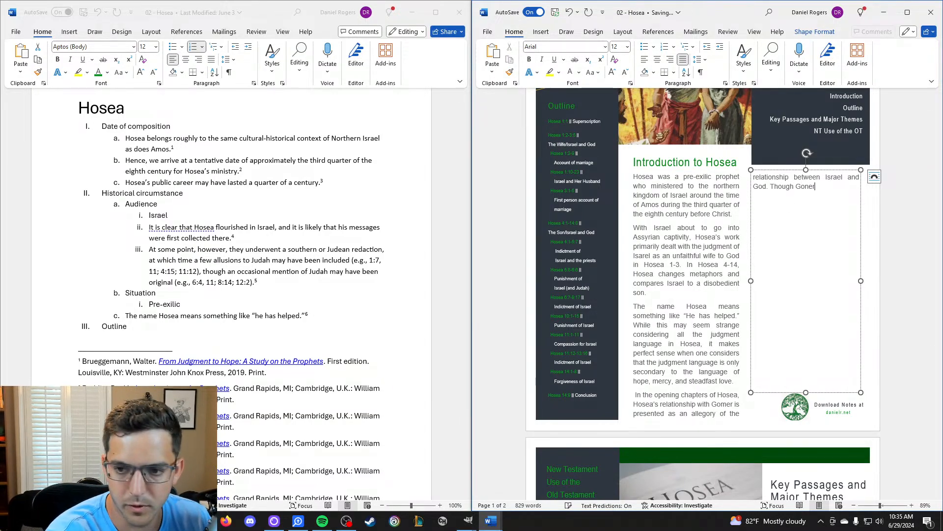
key(BackSpace)
key(BackSpace)
key(BackSpace)
key(BackSpace)
key(BackSpace)
key(BackSpace)
key(BackSpace)
key(BackSpace)
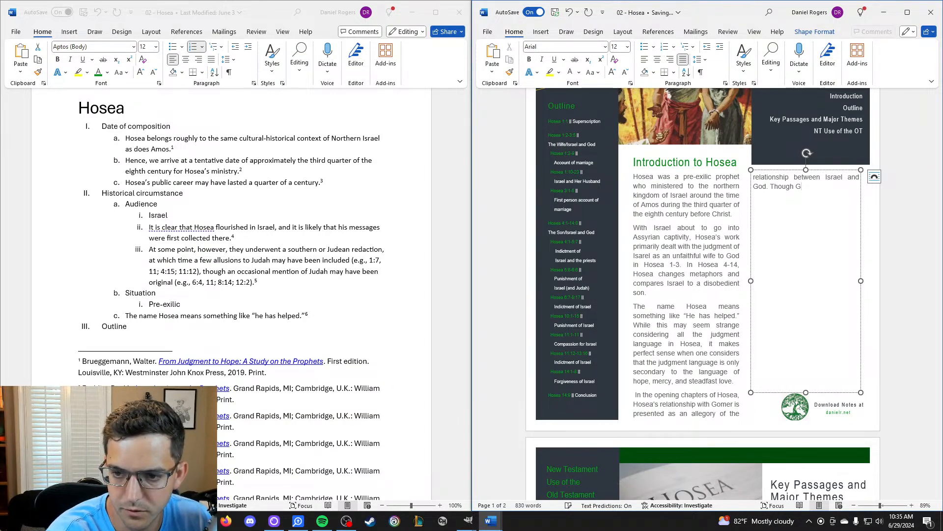
text(omer was unfai)
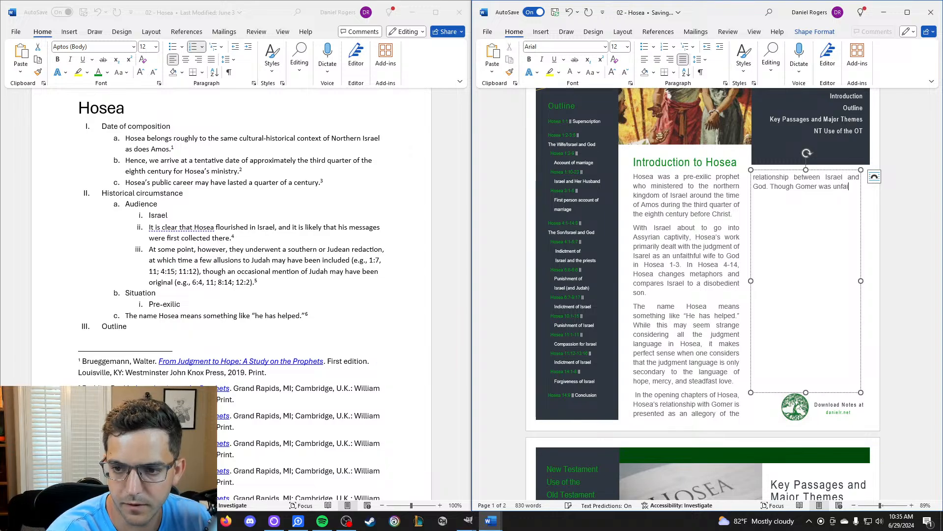
text(thful to Hosea,)
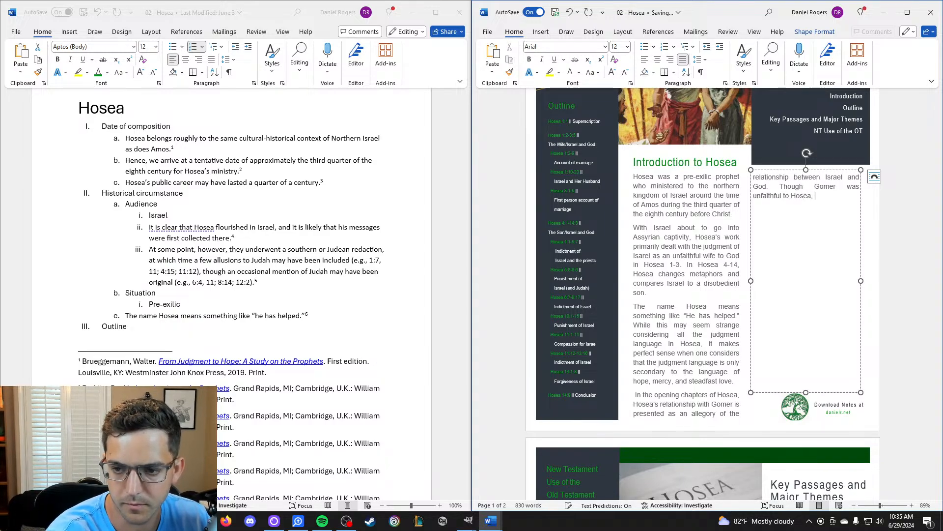
Continue the sentence with "Hosea remained faithful to her".
text( Hosea remained fa)
text(ith)
text(ith)
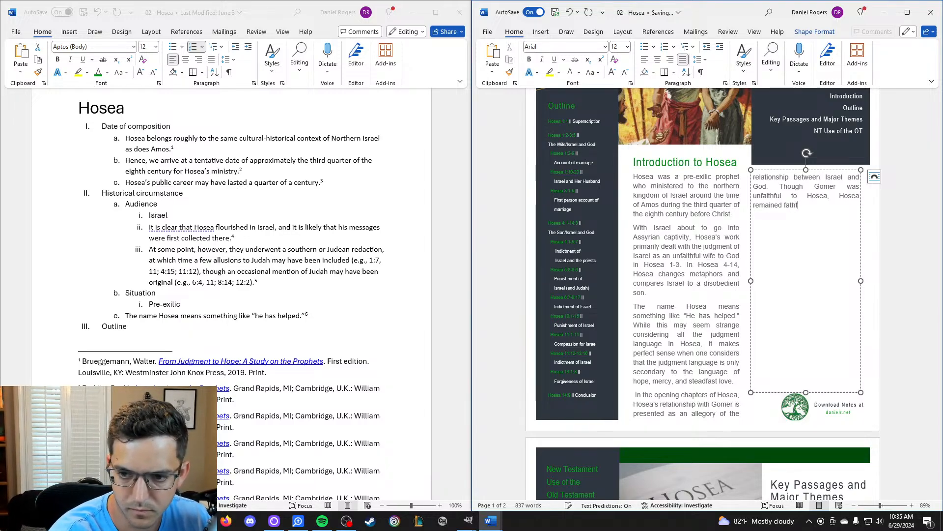
text(ithful to her.e ve)
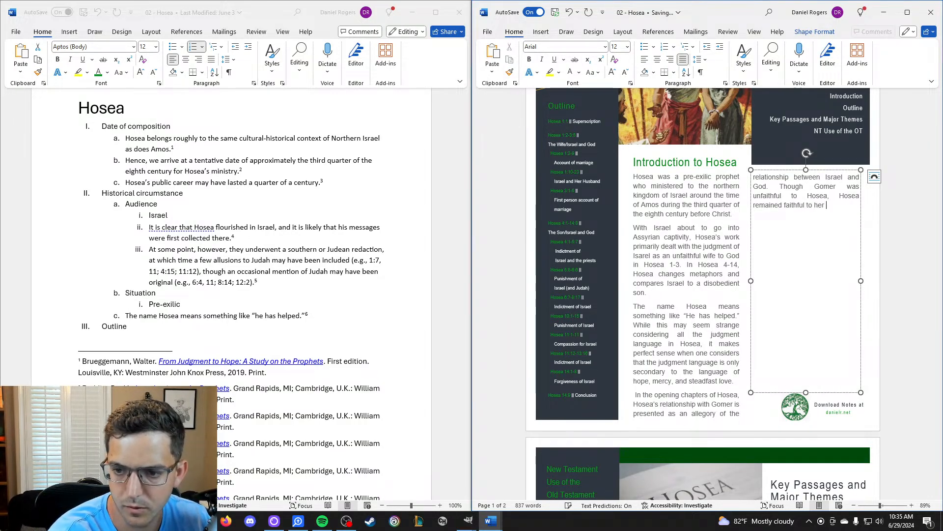
key(BackSpace)
key(BackSpace)
key(BackSpace)
key(BackSpace)
key(BackSpace)
Extend the sentence with ", even going to the point of purchasing her from".
text(, even going to the )
text(point of)
text( purh)
key(BackSpace)
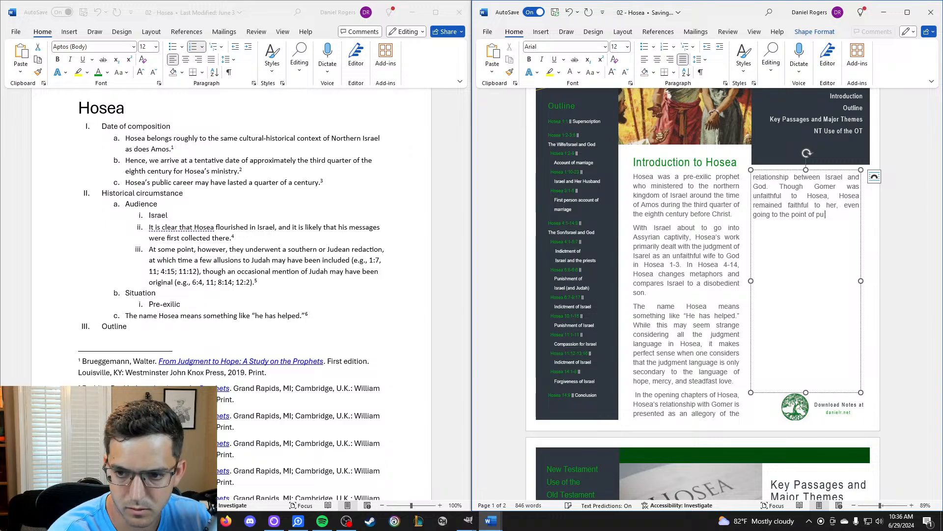
text(chasing her from)
Switch to Logos Bible Study, look up Hosea 3 in the New Revised Standard Version and read the passage on buying back the woman.
click(298, 521)
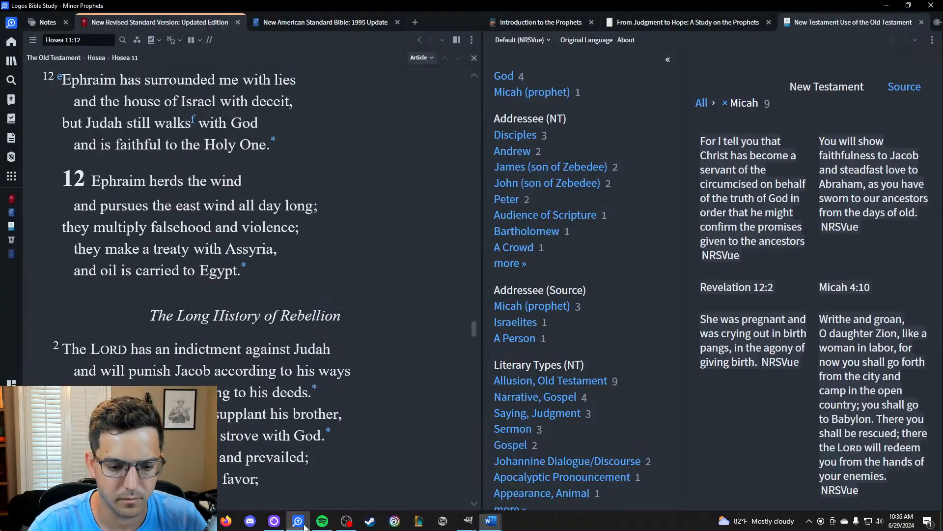
click(80, 40)
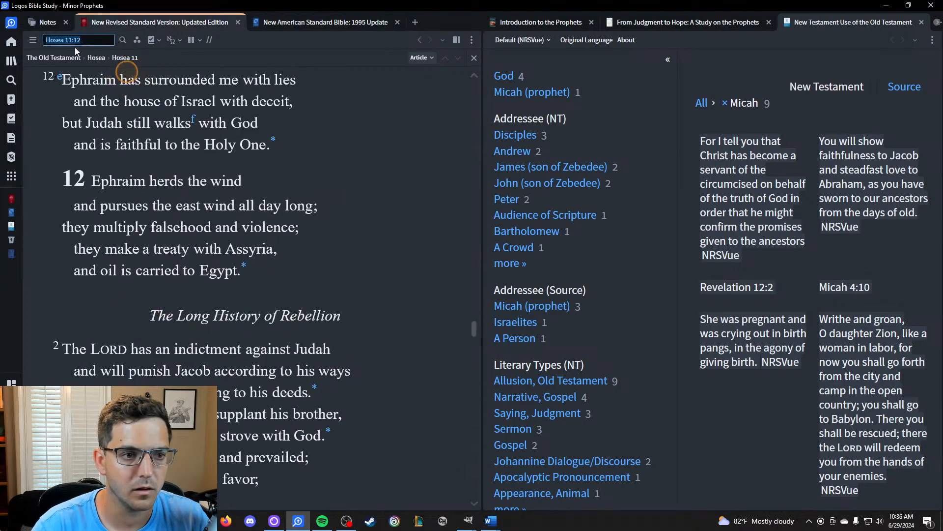
text(gh)
text(oisea)
text(sea 3)
key(Return)
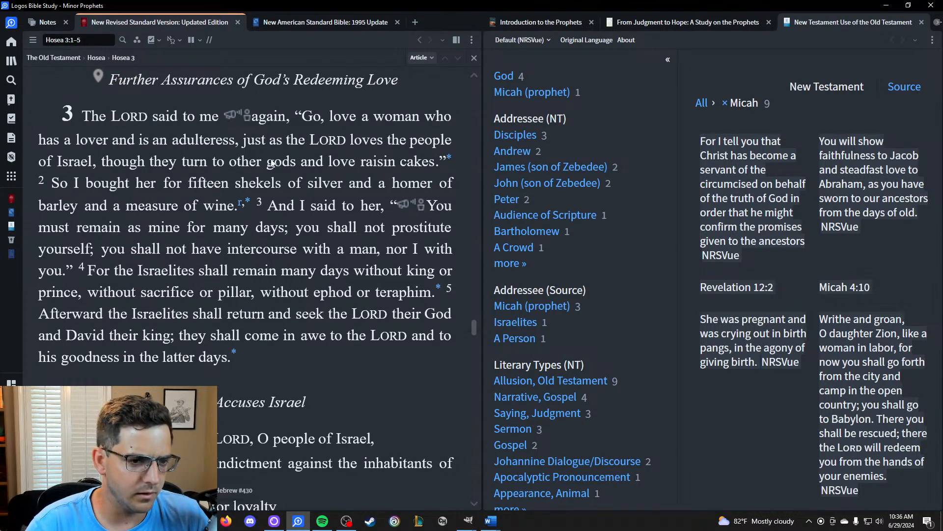
drag(150, 162, 360, 172)
click(434, 98)
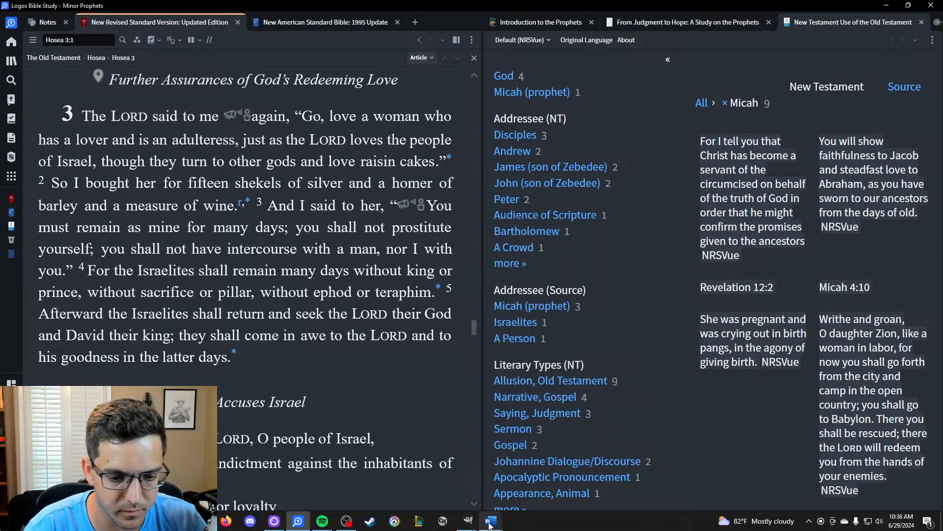
Return to the Hosea newsletter in Word and continue the sentence with "the auction block".
mouse_move(490, 521)
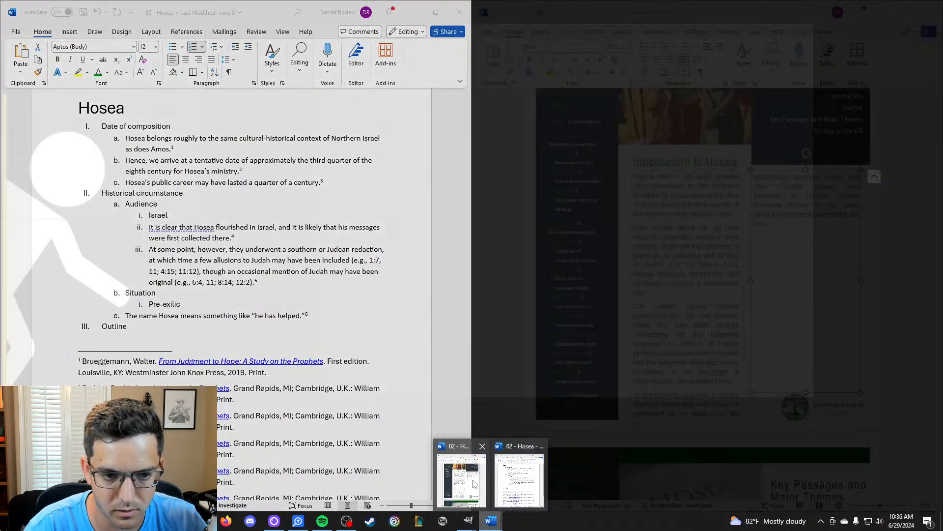
click(475, 484)
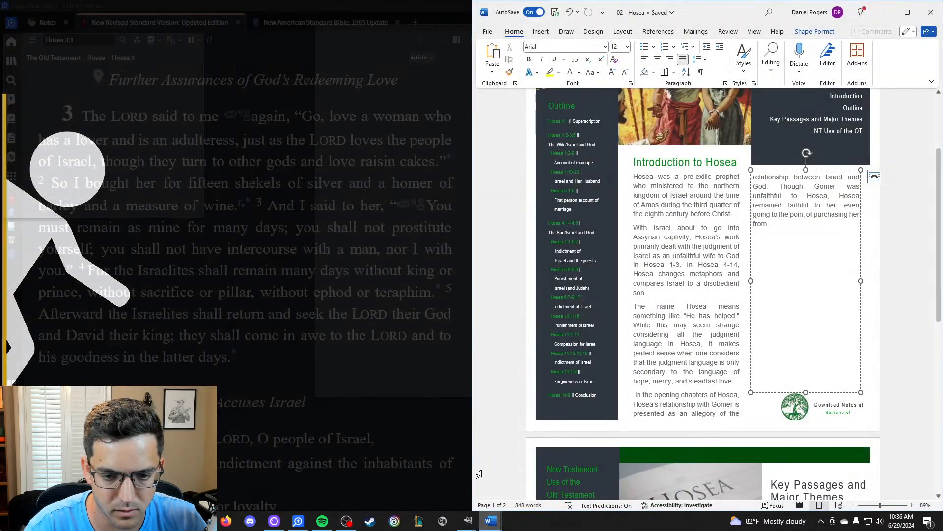
text(the)
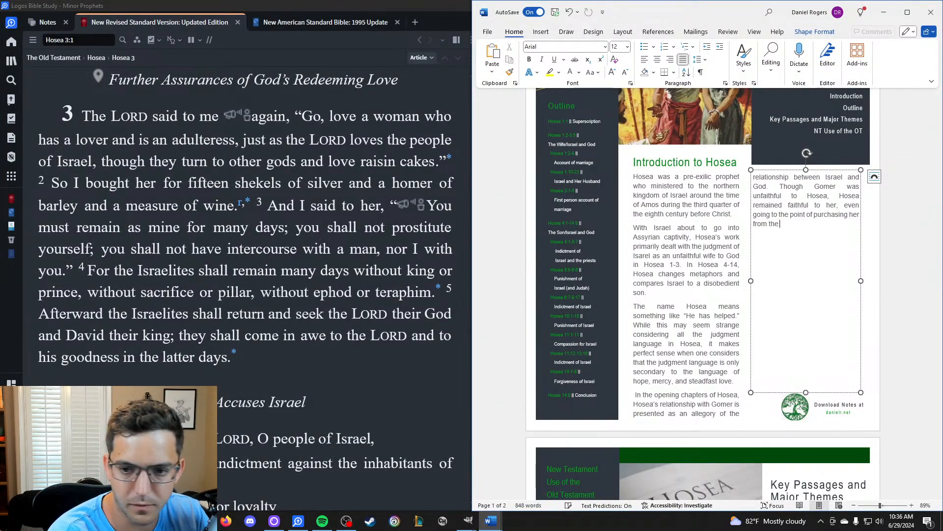
text( auction block even after)
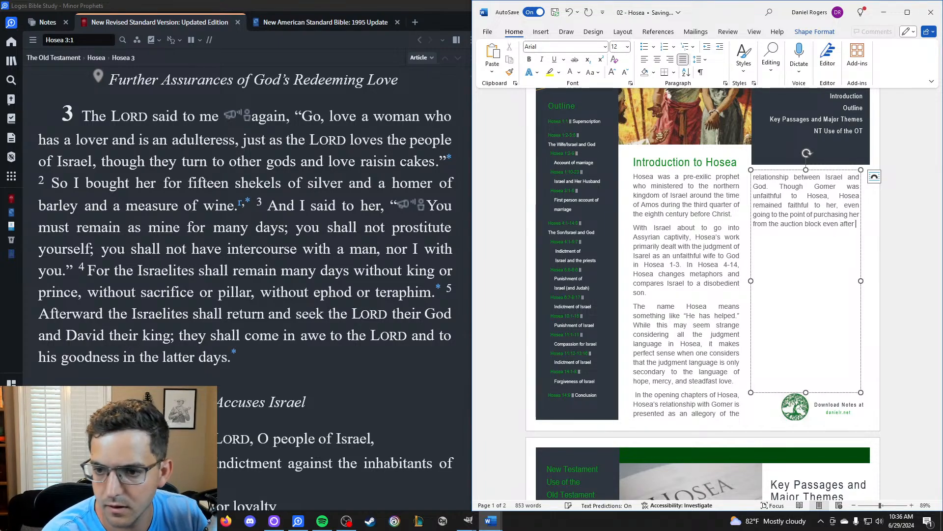
key(BackSpace)
key(BackSpace)
key(BackSpace)
key(BackSpace)
key(BackSpace)
key(BackSpace)
key(BackSpace)
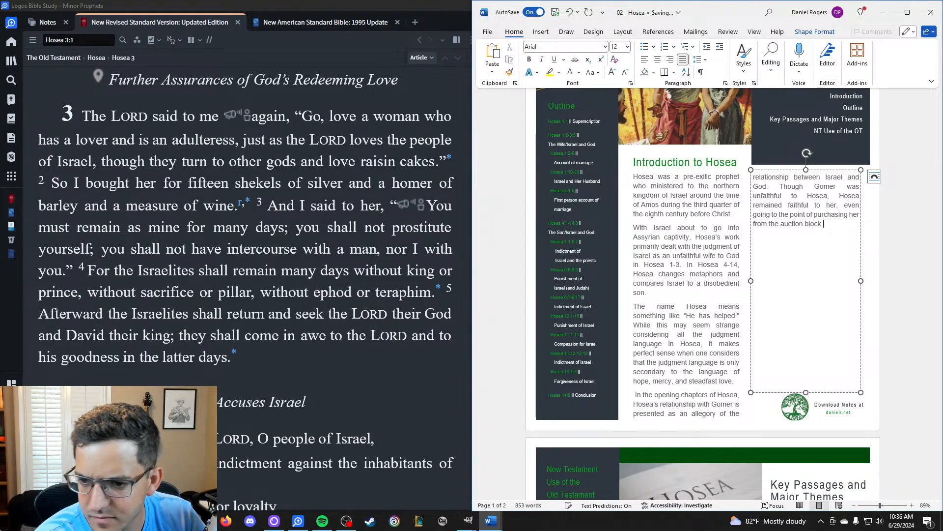
Continue the sentence with "despite the Law forbidding one to remarry a spouse that had".
text(despite the)
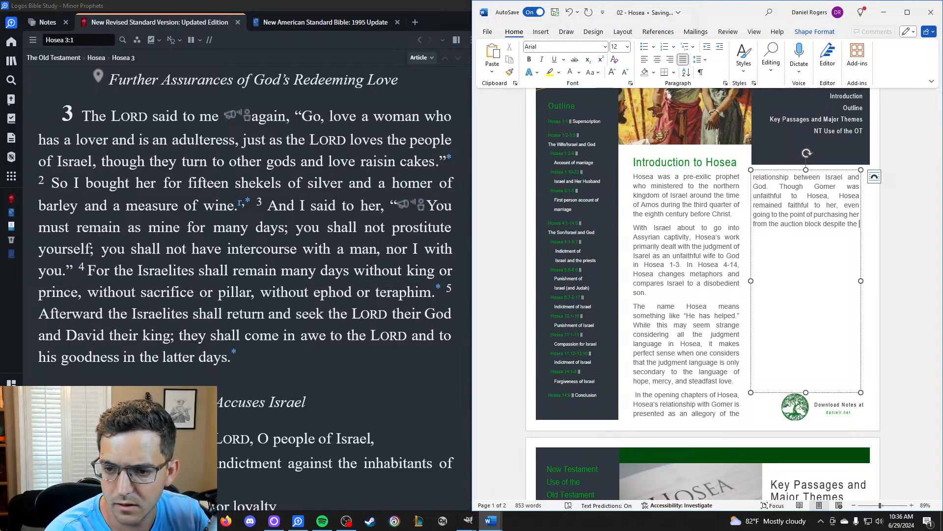
key(BackSpace)
key(BackSpace)
key(BackSpace)
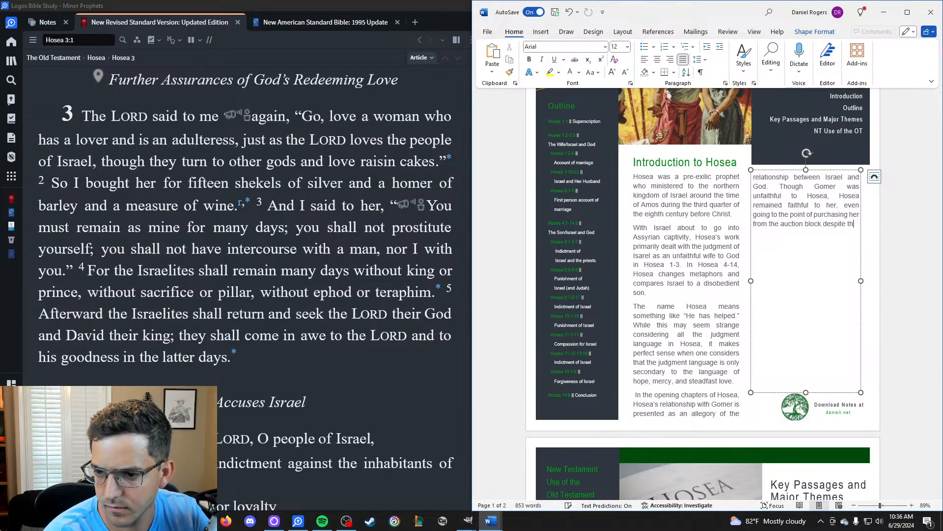
text(Law fo)
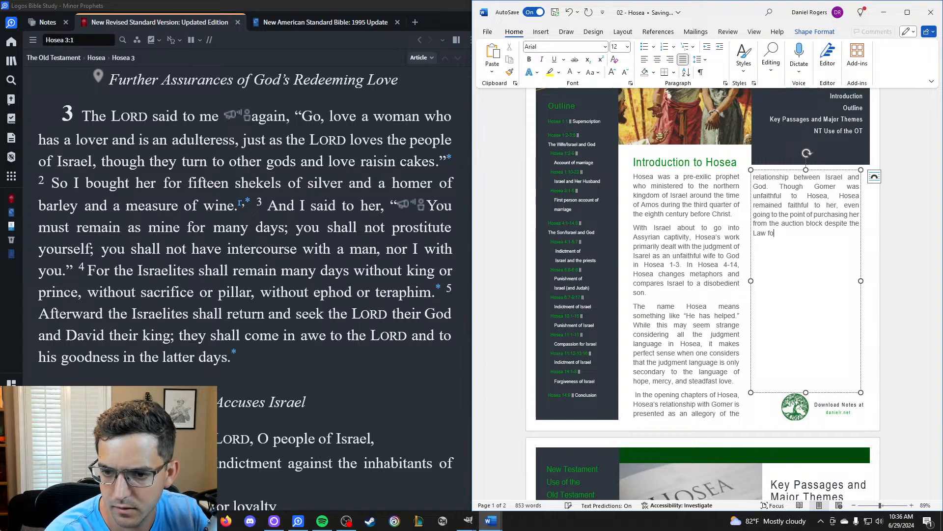
text(rbidding one)
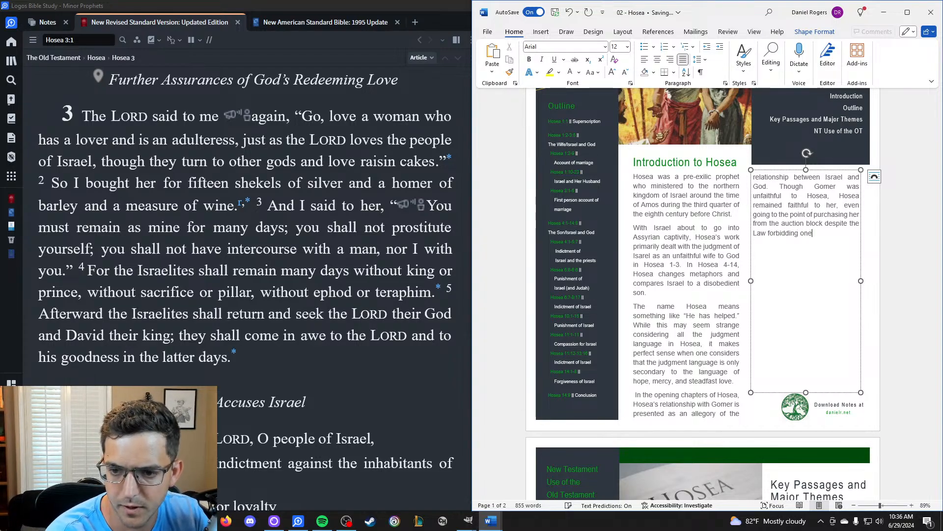
text( to remarry a sp)
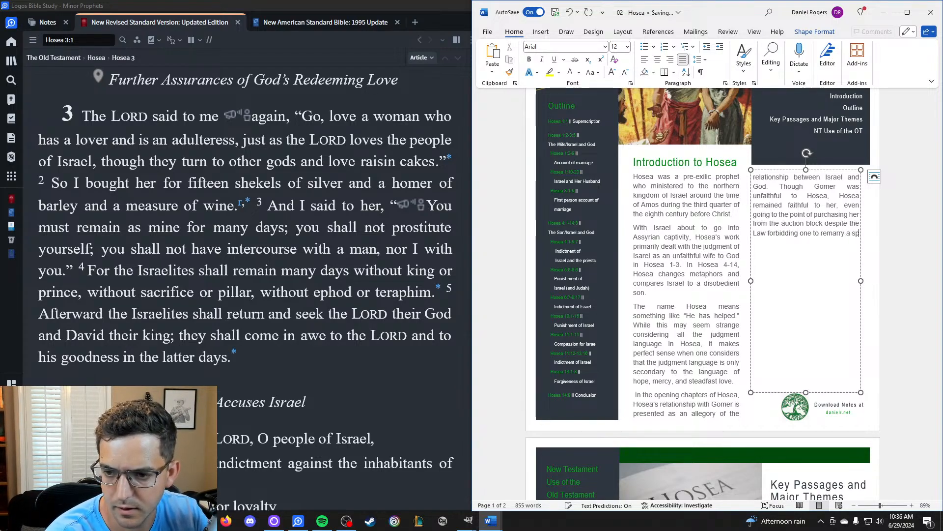
text(ouse that had )
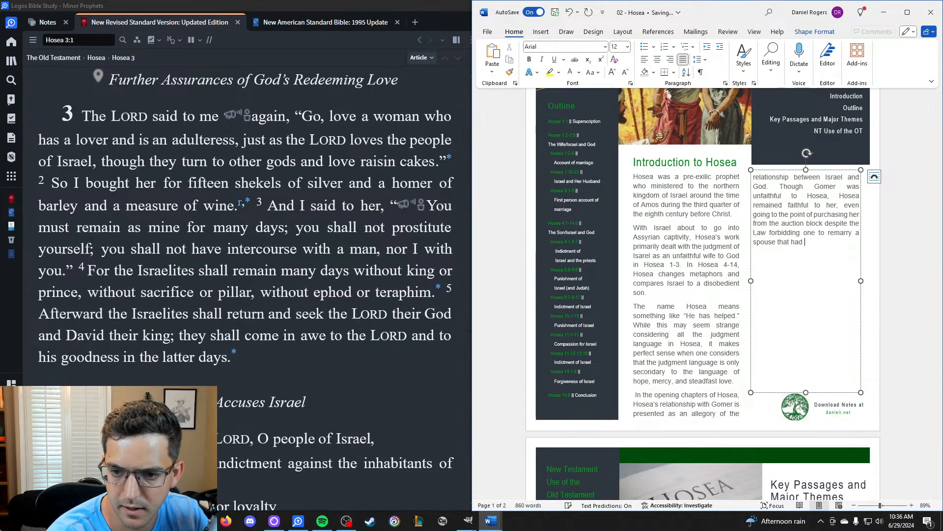
Finish the sentence with "committed adultery and married another." and correct the spelling of "committed".
text(c)
key(BackSpace)
text(commited adult)
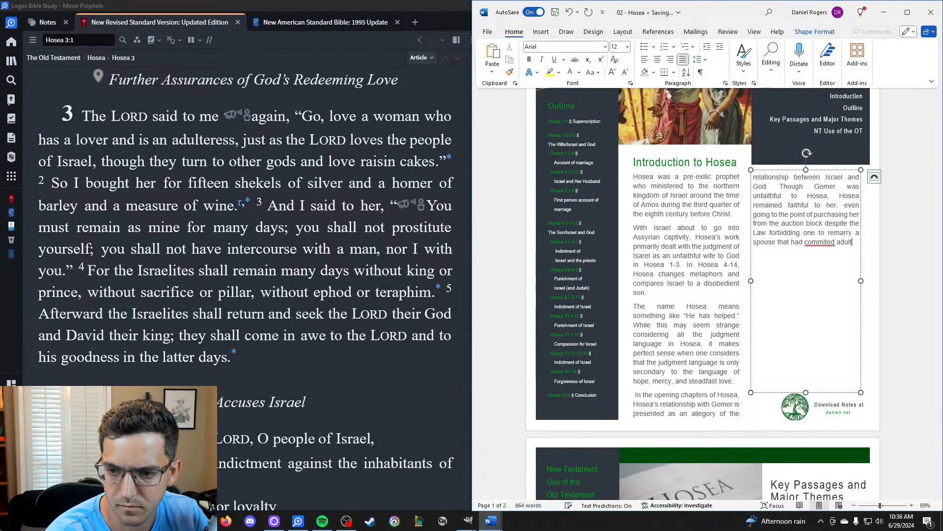
key(BackSpace)
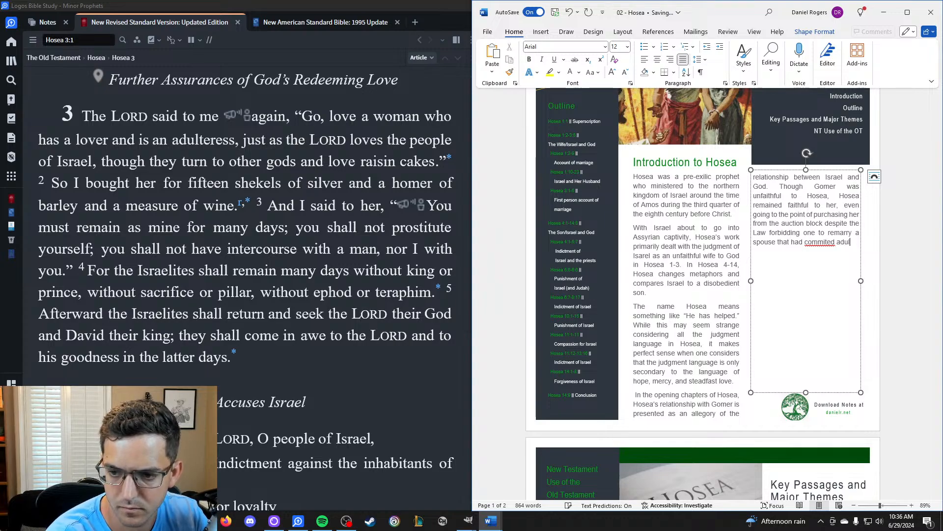
text(ery a)
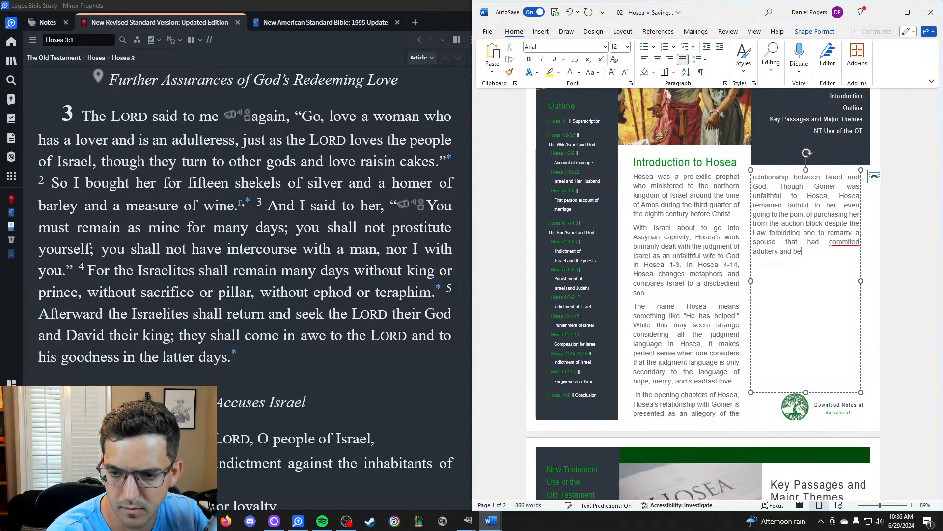
text(nd married anoither)
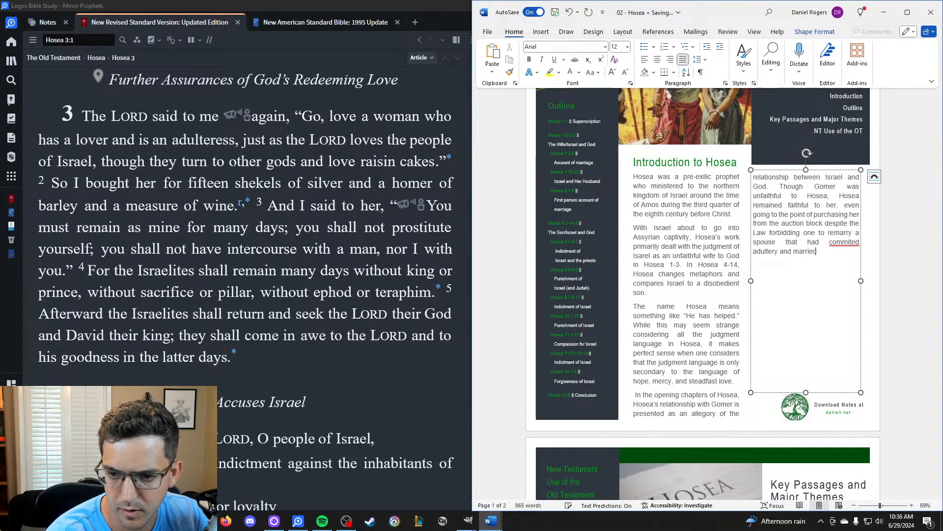
key(BackSpace)
key(BackSpace)
key(BackSpace)
text(ther.)
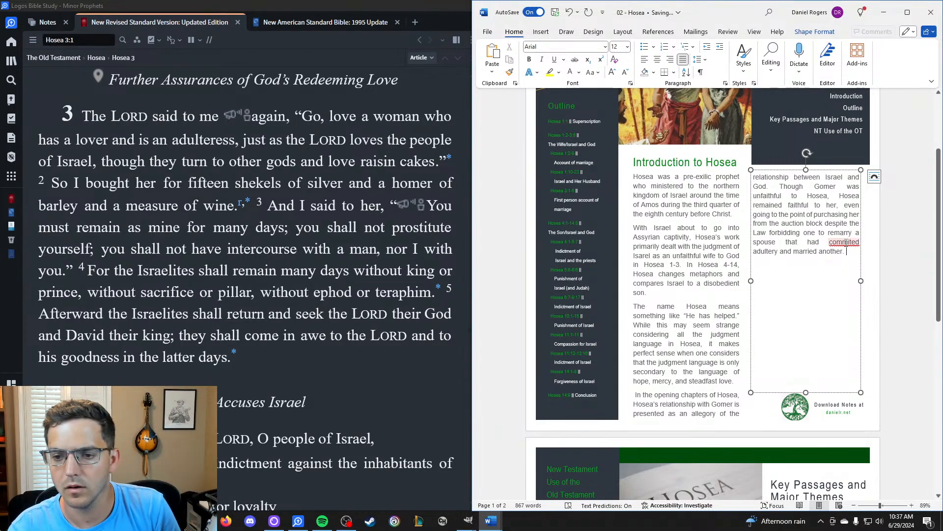
right_click(840, 242)
click(721, 259)
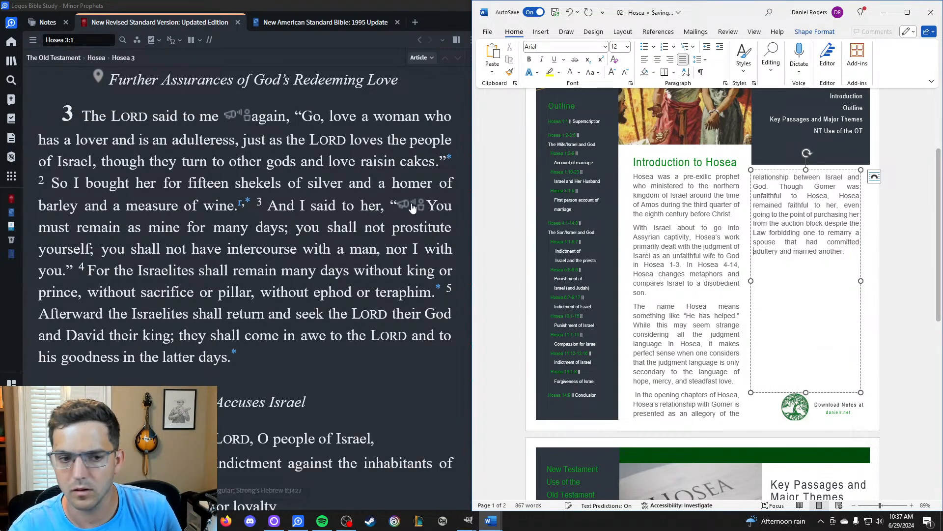
Switch to Logos Bible Study, look up Jeremiah 3 and examine verse 1 on returning to a divorced wife who has remarried.
click(346, 244)
click(279, 277)
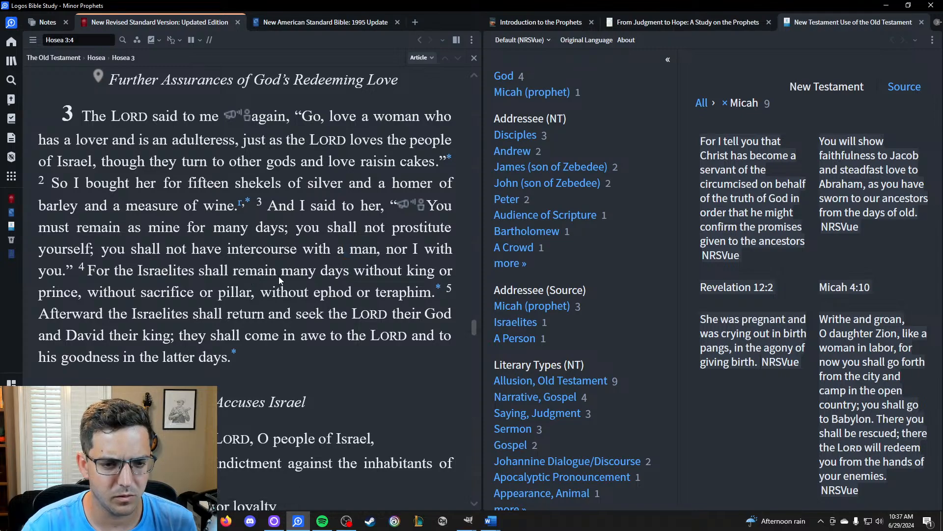
click(55, 41)
text(jer 3)
key(Return)
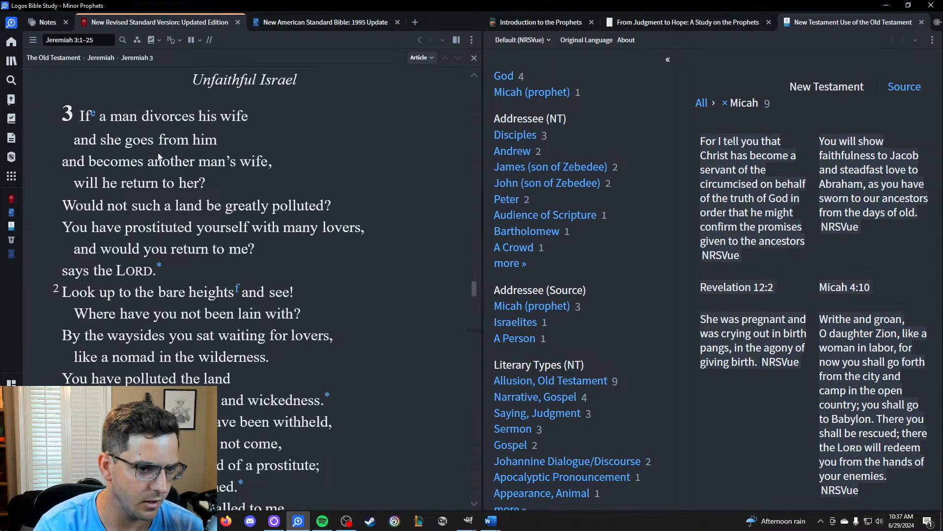
scroll(192, 163, down, 1)
scroll(200, 161, up, 1)
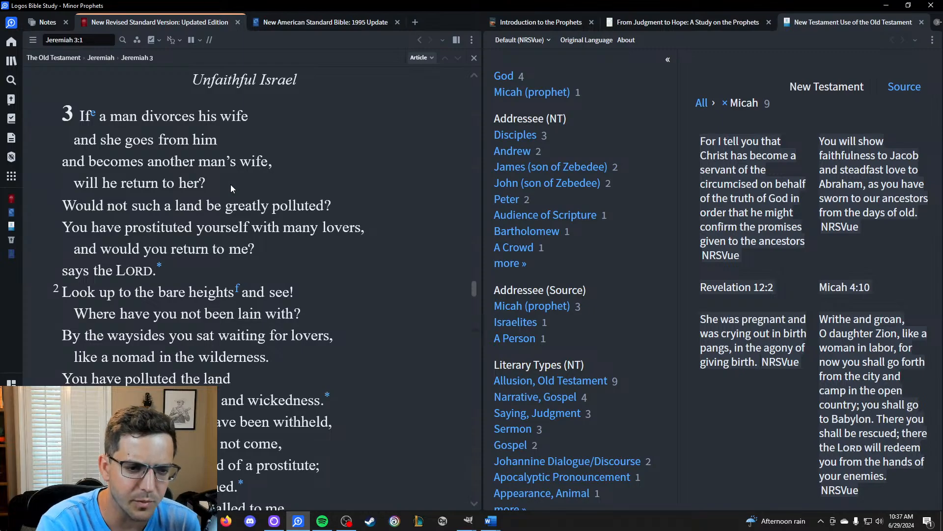
drag(166, 229, 280, 246)
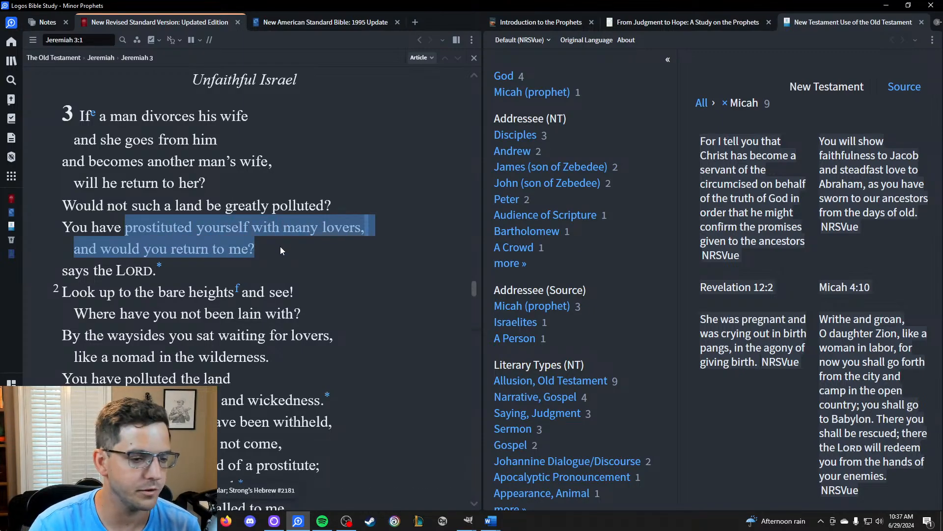
click(328, 192)
Read on through the rest of Jeremiah 3 to the opening of chapter 4, looking for Israel's unfaithfulness and return.
scroll(379, 179, down, 3)
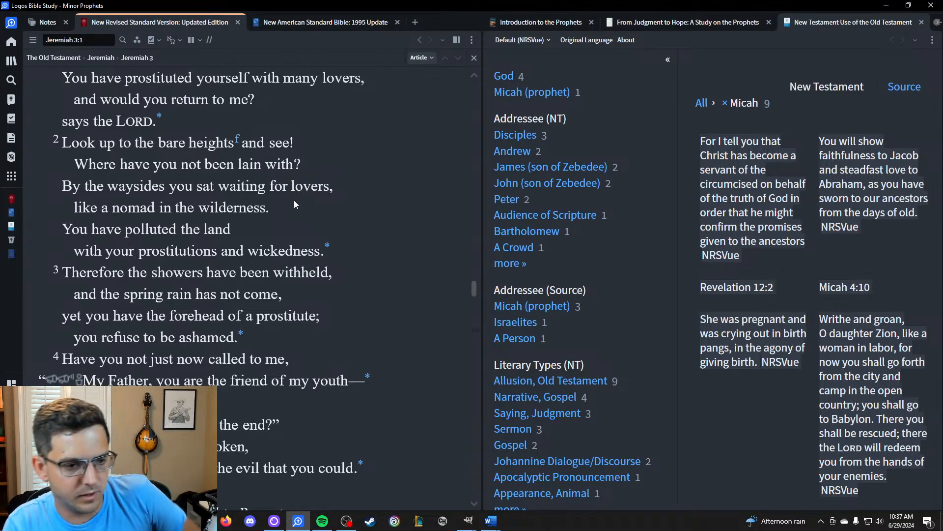
scroll(294, 200, down, 2)
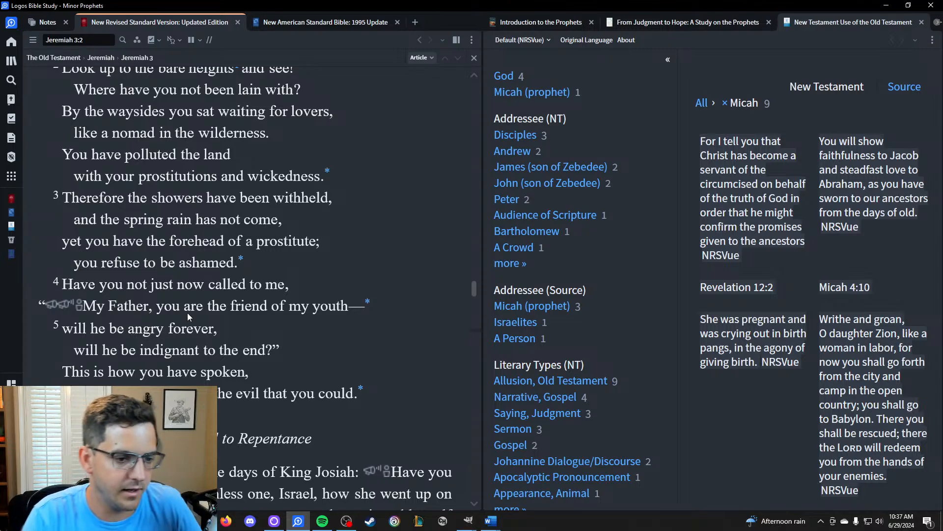
scroll(234, 287, down, 3)
scroll(250, 272, down, 2)
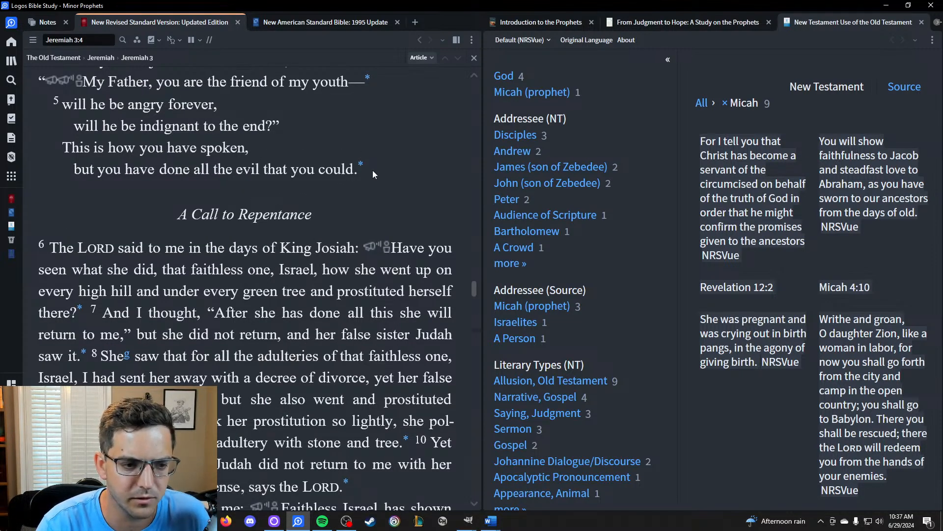
scroll(372, 170, down, 2)
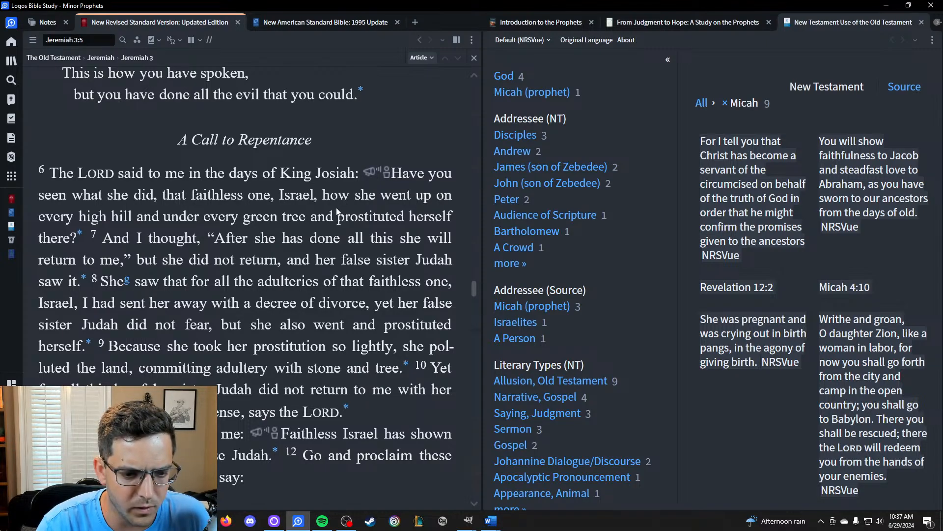
scroll(337, 212, down, 7)
scroll(337, 213, down, 10)
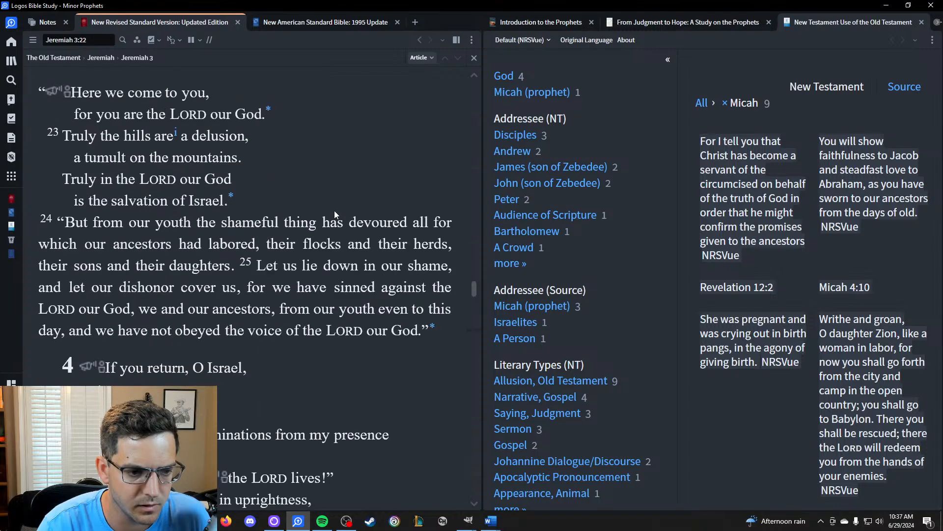
scroll(335, 214, down, 3)
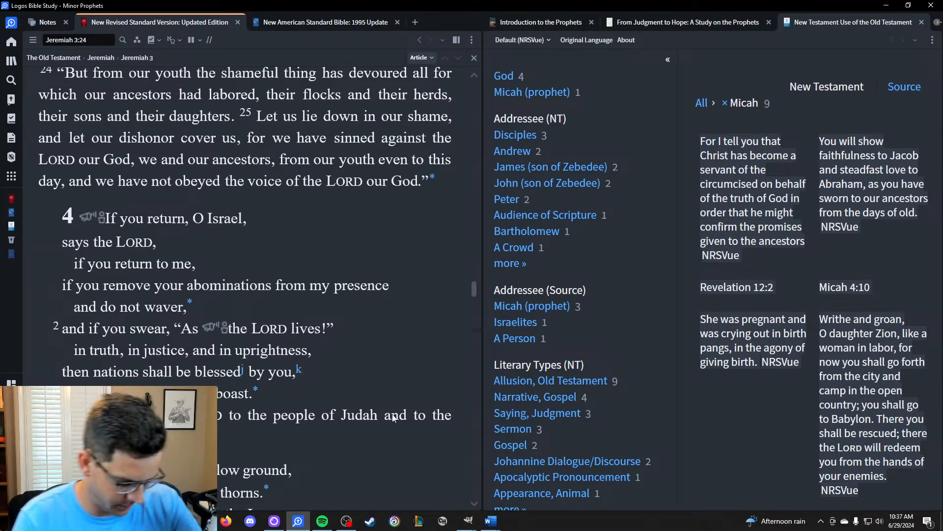
Return to the Hosea newsletter in Word and add the citation "(see Jeremiah 3)" before the period after "married another".
mouse_move(491, 521)
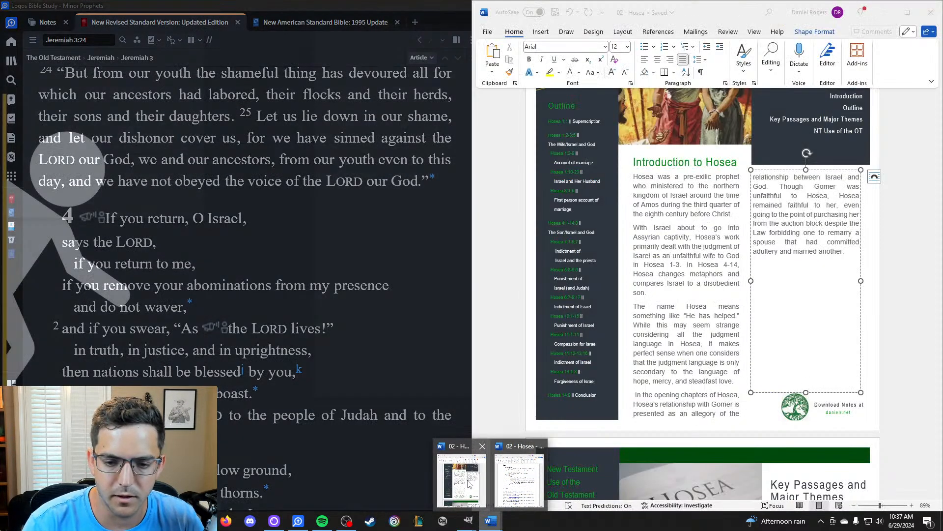
click(468, 484)
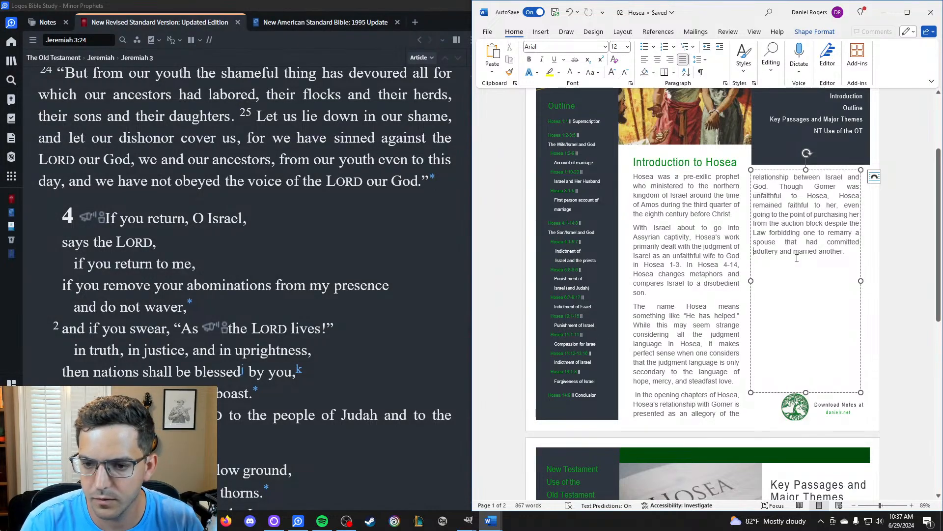
key(BackSpace)
text(())
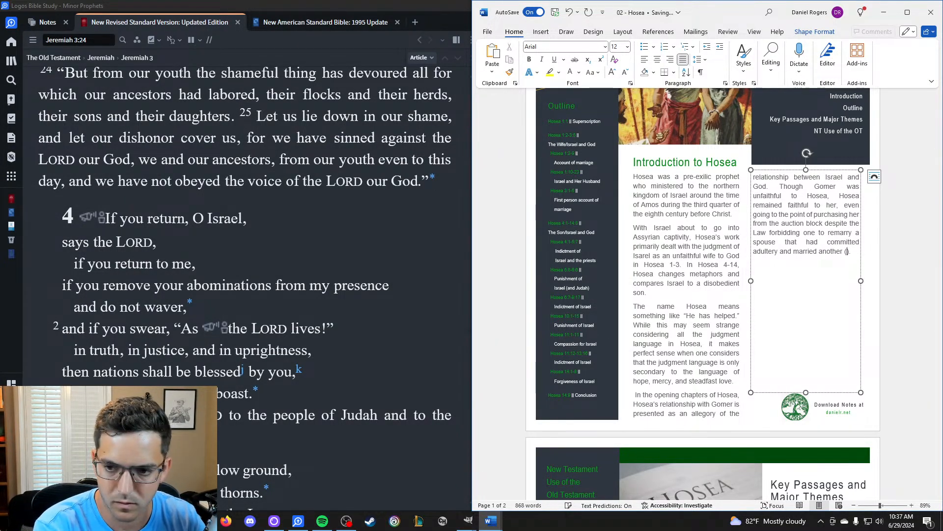
text(see Jeremiah)
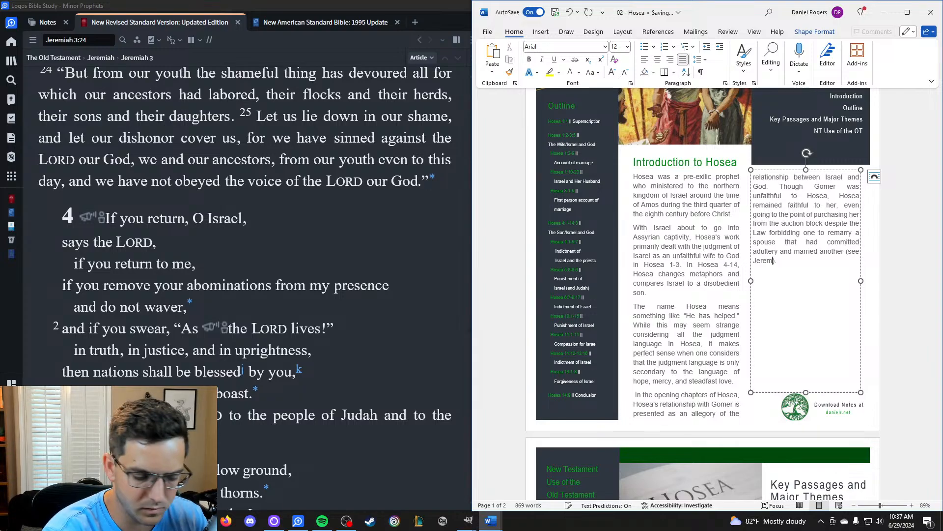
text( 3)
key(End)
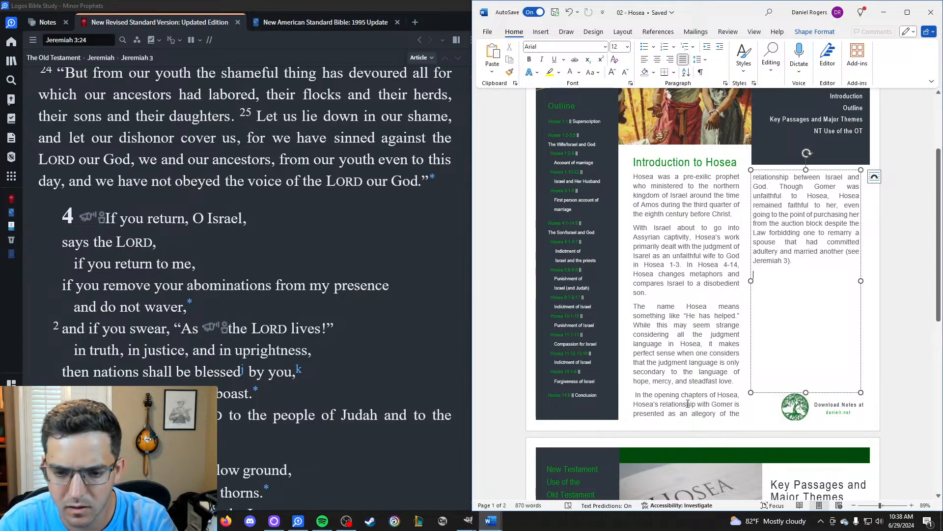
Delete the stray space before "In the opening chapters of Hosea" and start a new paragraph below the Jeremiah 3 citation.
click(648, 396)
key(BackSpace)
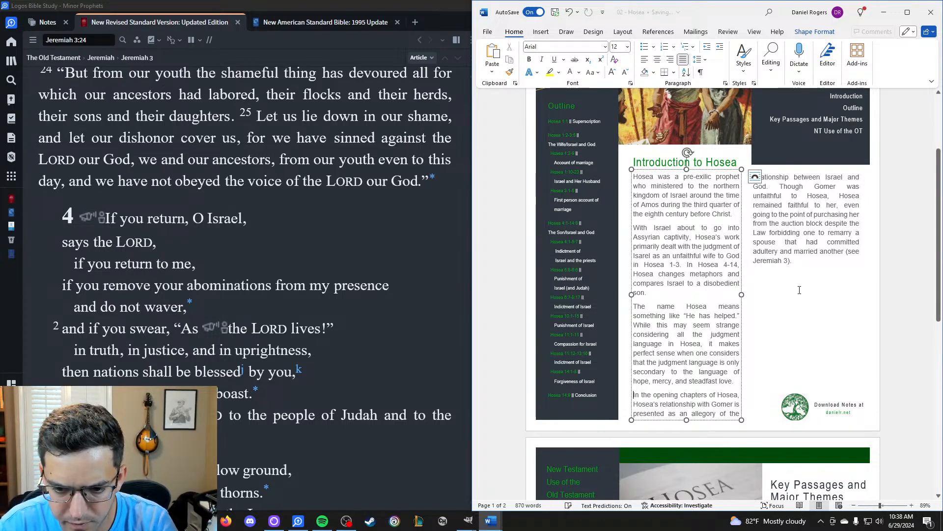
click(815, 268)
key(Return)
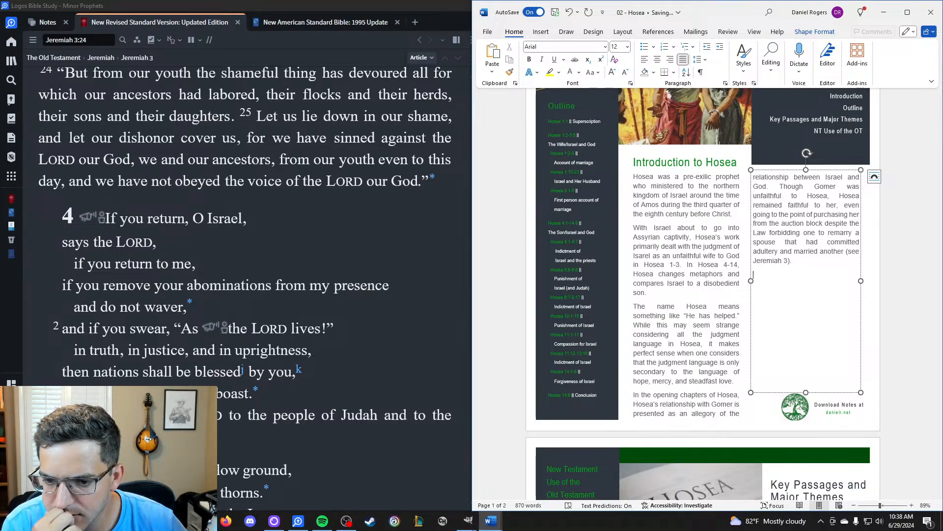
Begin the new paragraph with "God, like Hosea, would redeem Israel, and she would return to her husband. In Hosea 4,".
text(d, )
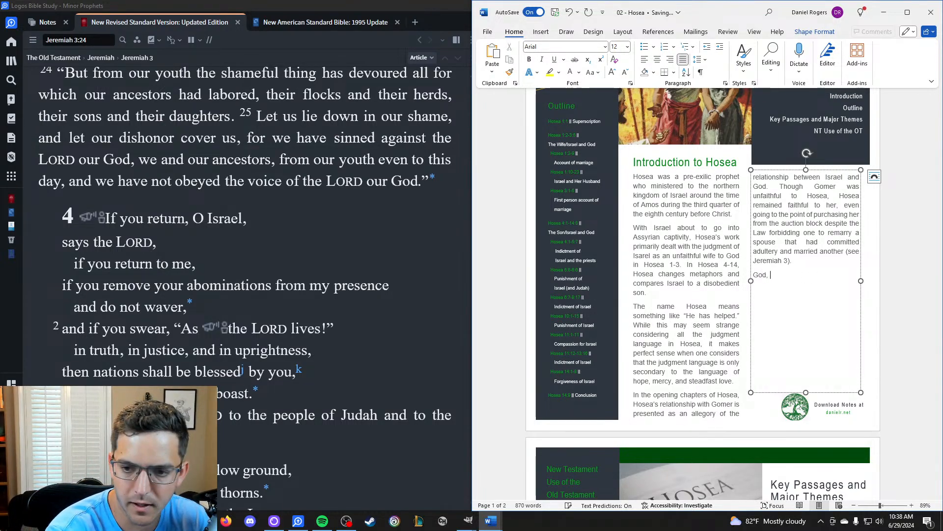
text(like Hosea, would )
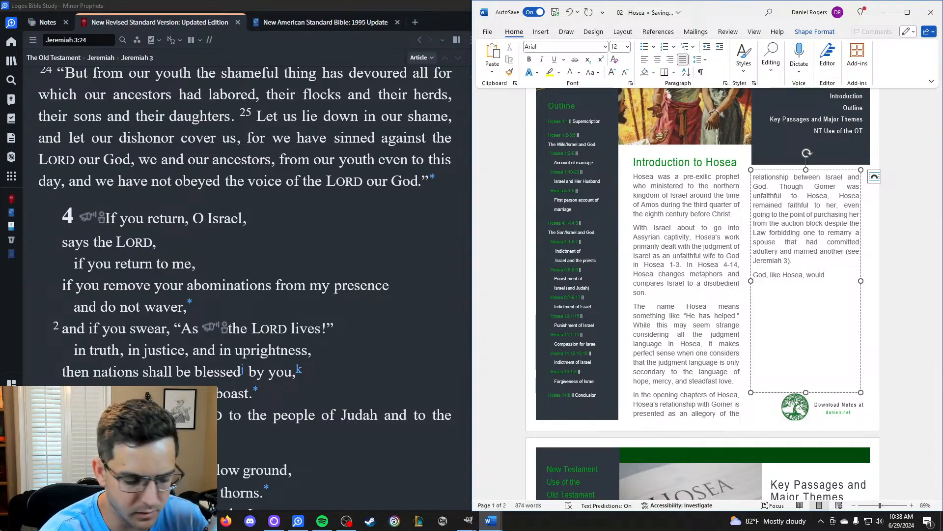
text(redee)
key(BackSpace)
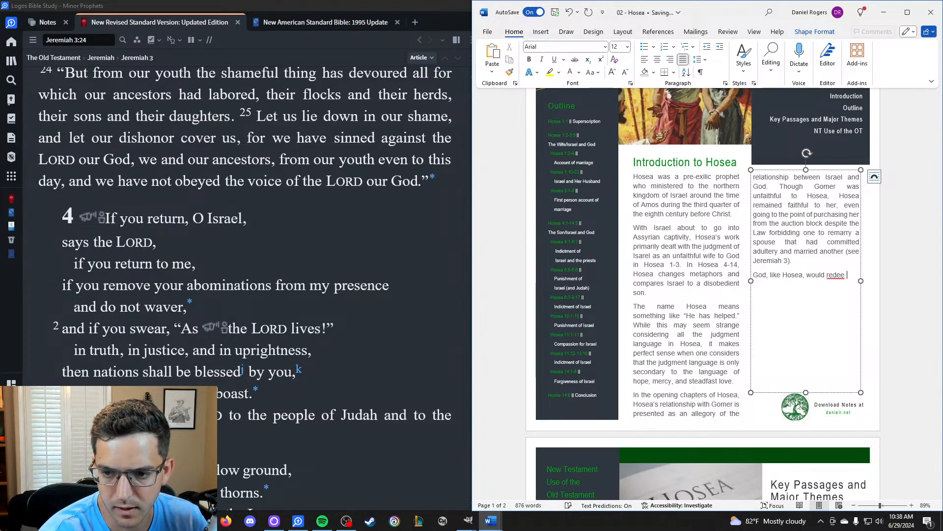
text(em Isreal)
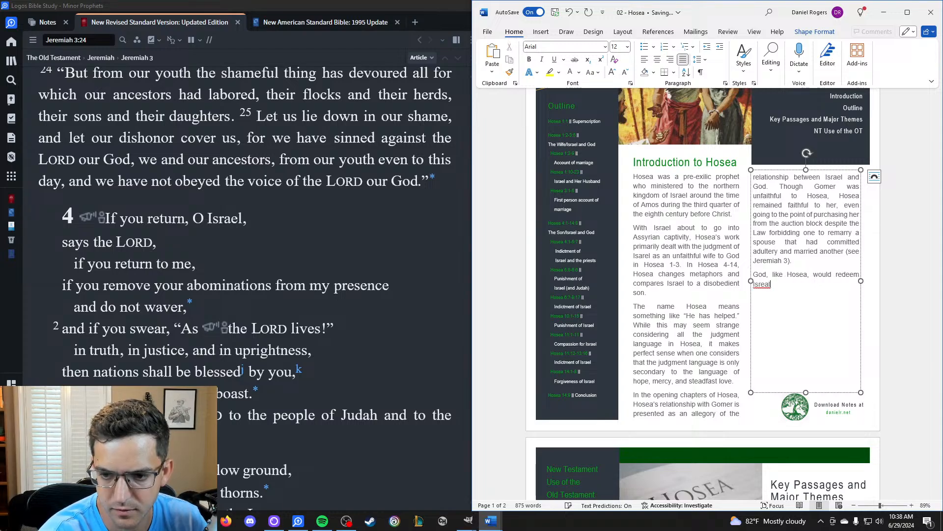
key(BackSpace)
text(ael, an)
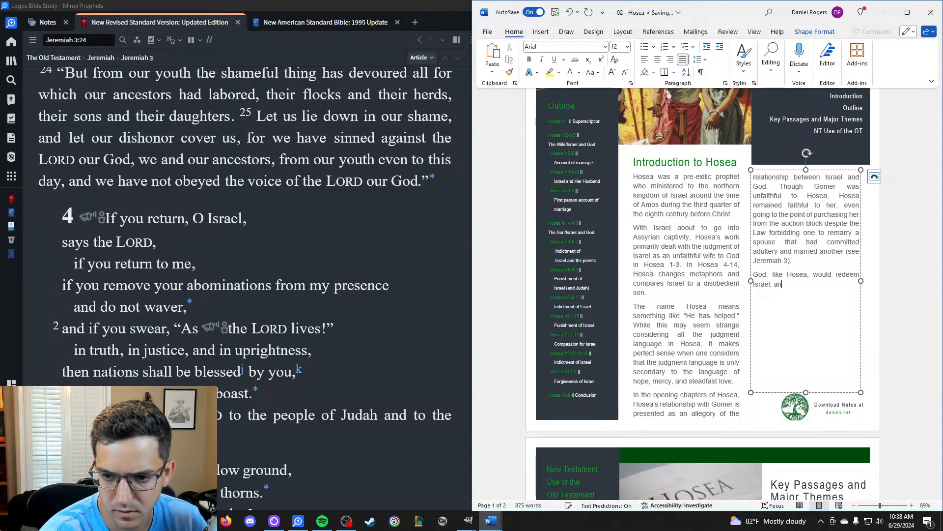
text(d she would re)
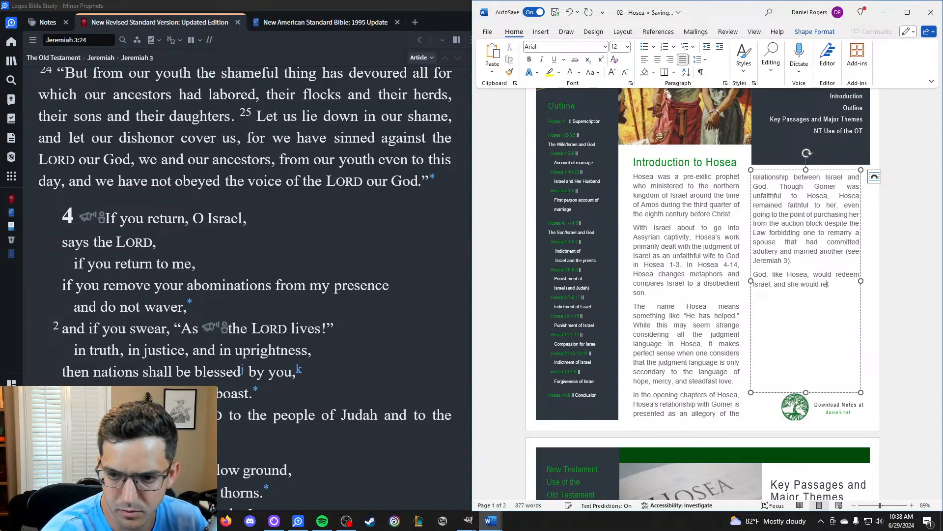
text(turn to h)
key(BackSpace)
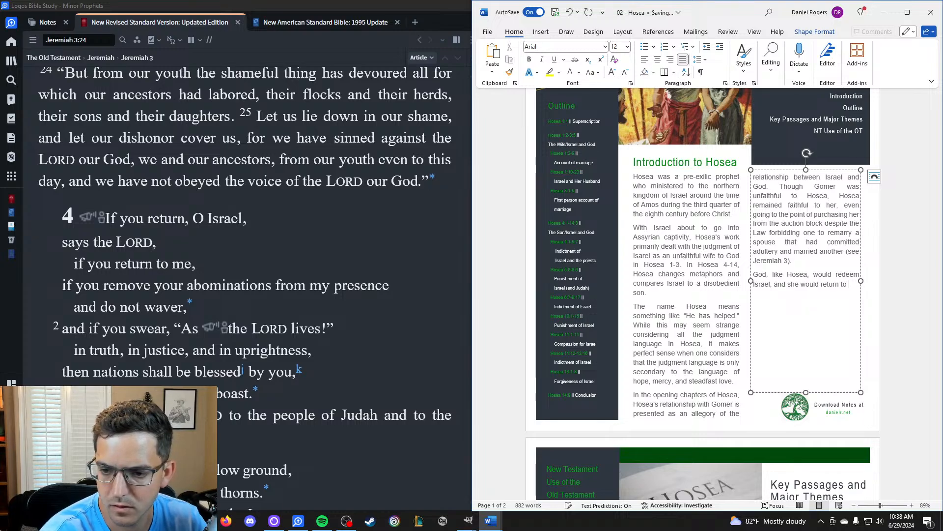
text(er husband)
text(. I)
text(n Hosea 4,)
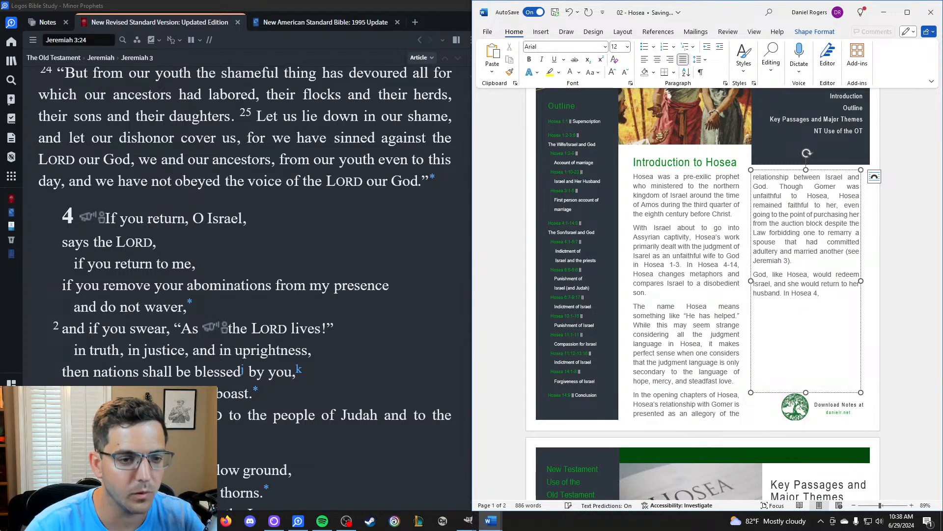
Switch to Logos Bible Study and look up Hosea 3 to check the passage on Israel's return.
scroll(376, 212, up, 3)
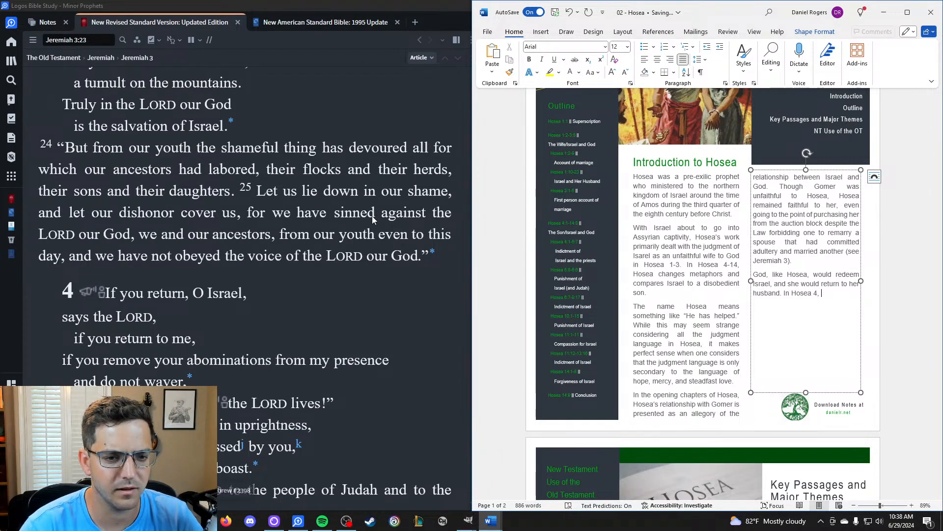
click(79, 40)
text(Hosea 3)
key(Return)
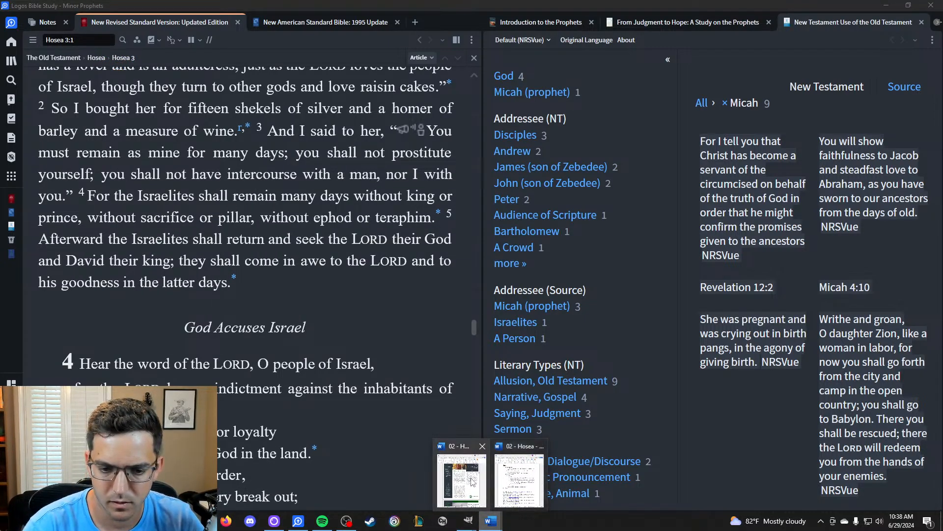
Return to the Hosea newsletter in Word and change the chapter reference in the new paragraph to "Hosea 3,".
click(533, 479)
key(BackSpace)
key(BackSpace)
key(BackSpace)
text(3, this )
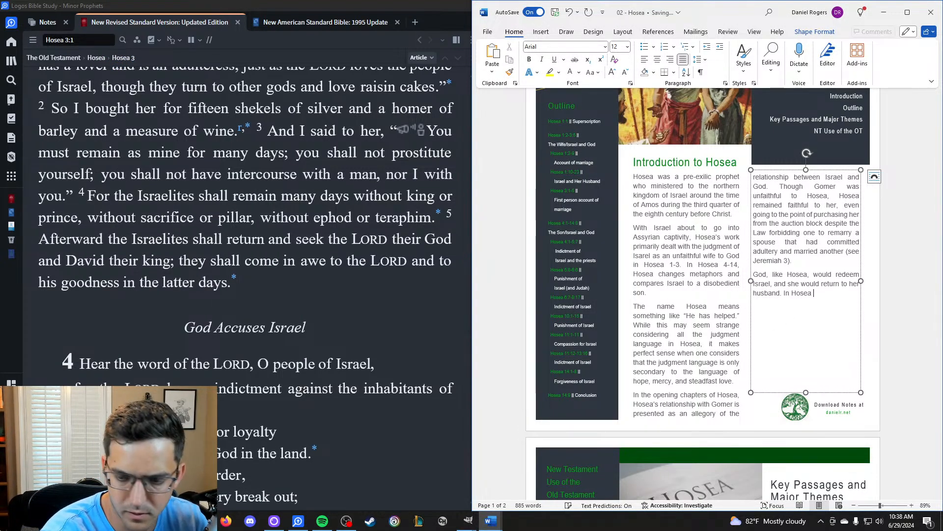
text(is p)
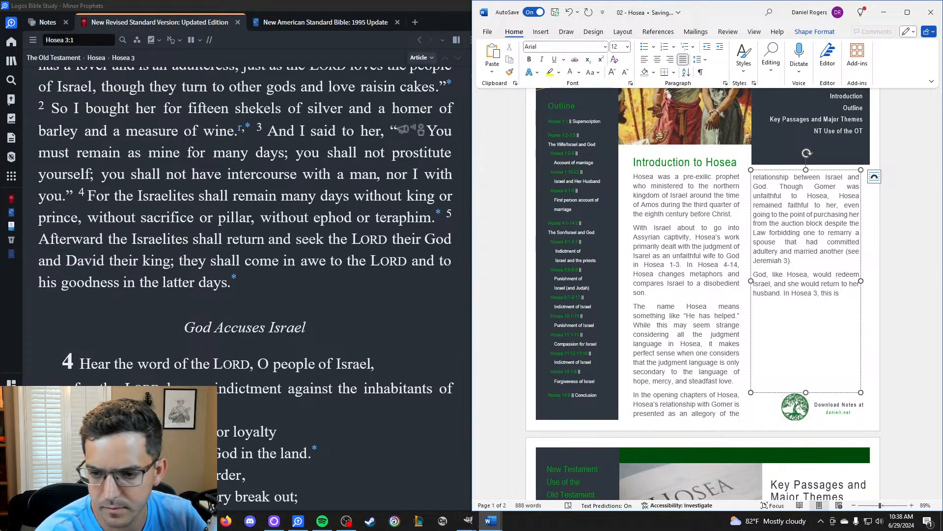
key(BackSpace)
key(BackSpace)
key(BackSpace)
key(BackSpace)
key(BackSpace)
key(BackSpace)
key(BackSpace)
Continue the Hosea 3 sentence with "the prophet foresees this promise as being fulfilled", correcting the misspellings "forsees" and "fulfiled".
text(the pro)
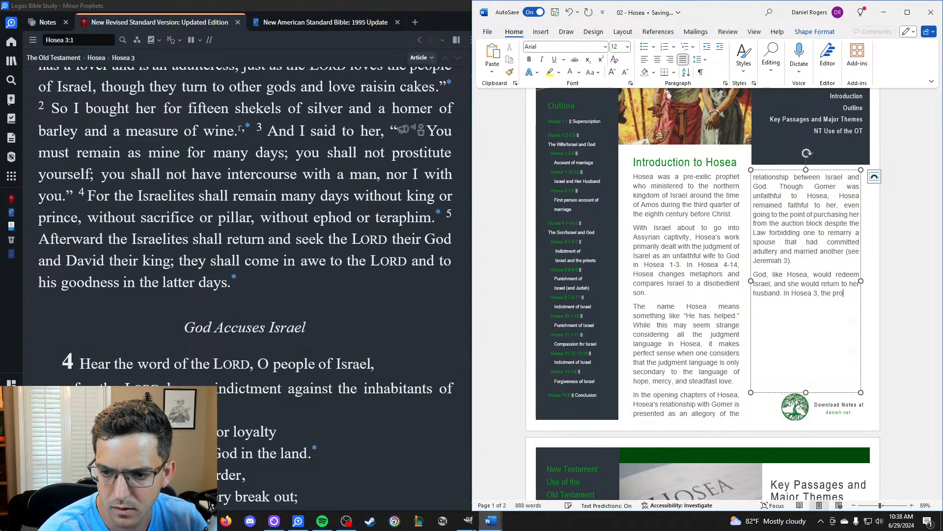
text(phet c)
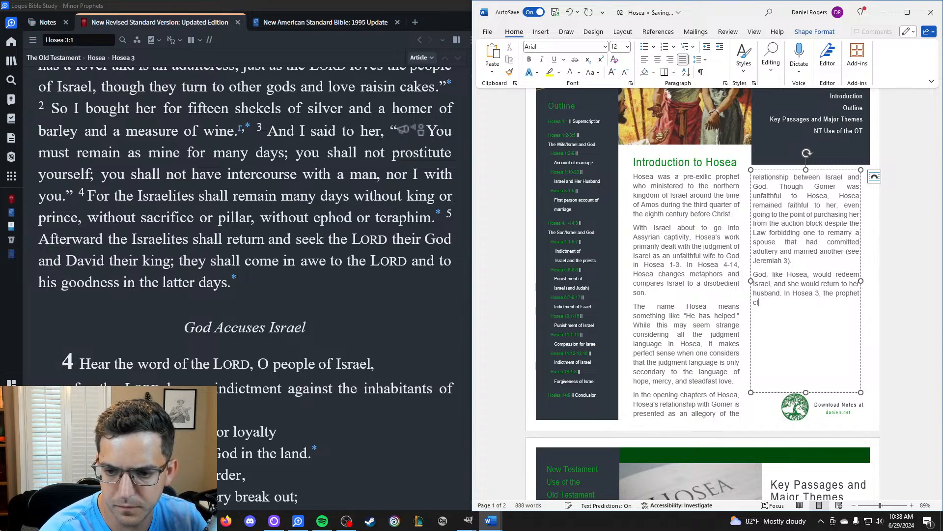
text(orsees th)
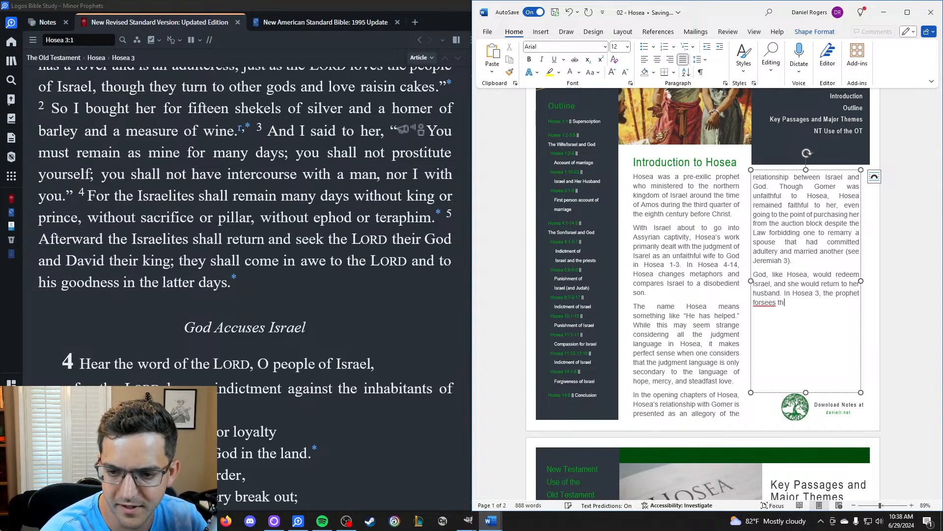
text(is pronise as being fulfiled)
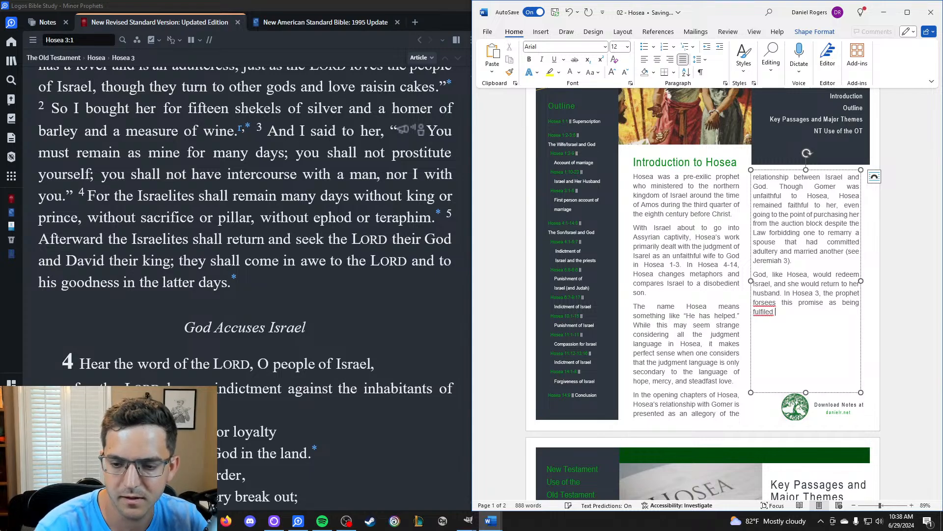
right_click(765, 302)
click(837, 313)
right_click(765, 313)
click(802, 330)
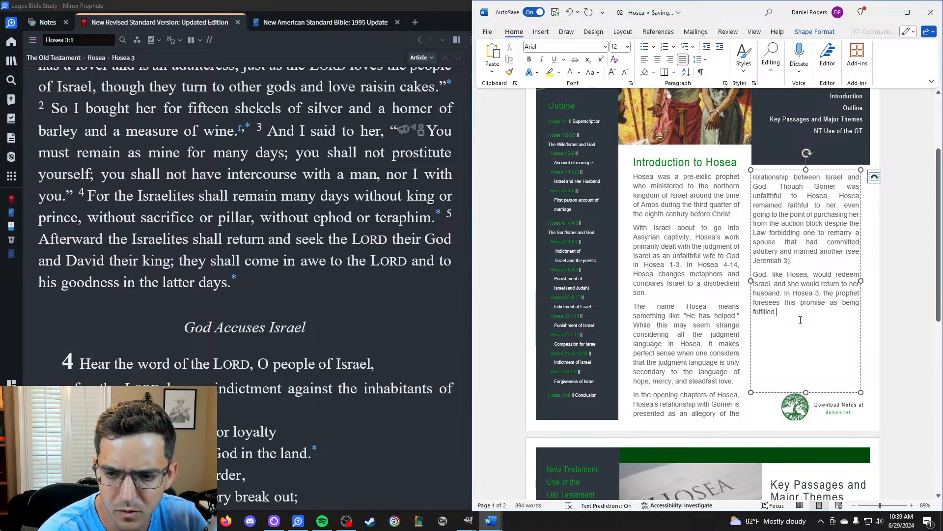
Complete the sentence with "when King David would sit upon the throne of a united kingdom." and start a new paragraph.
text(when King)
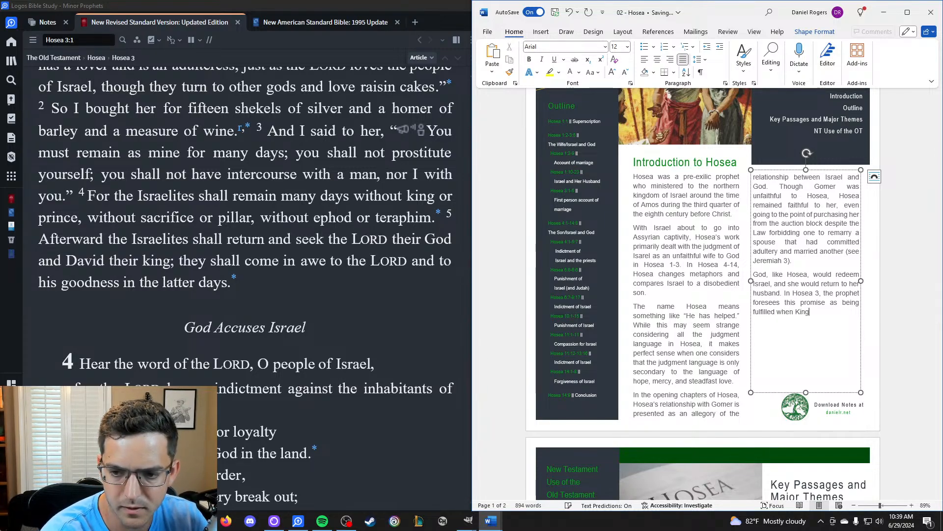
text( David woul)
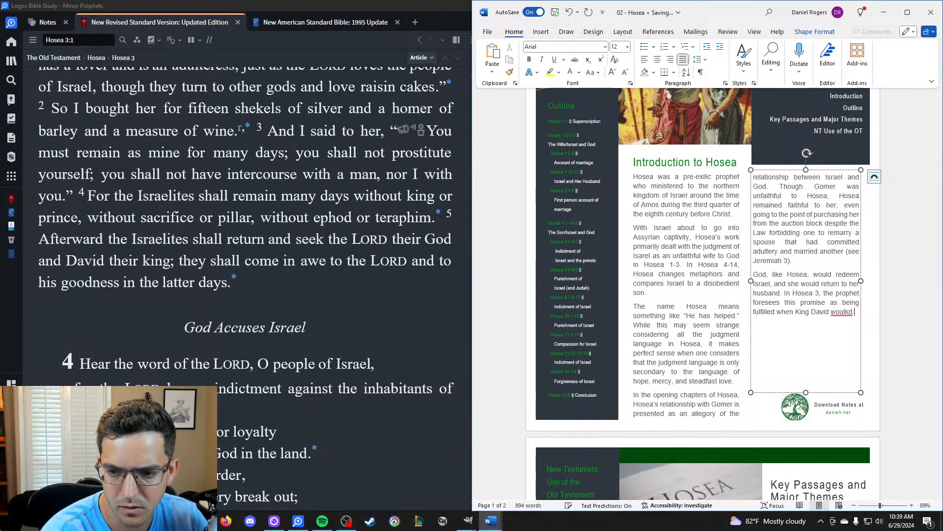
text(d sit )
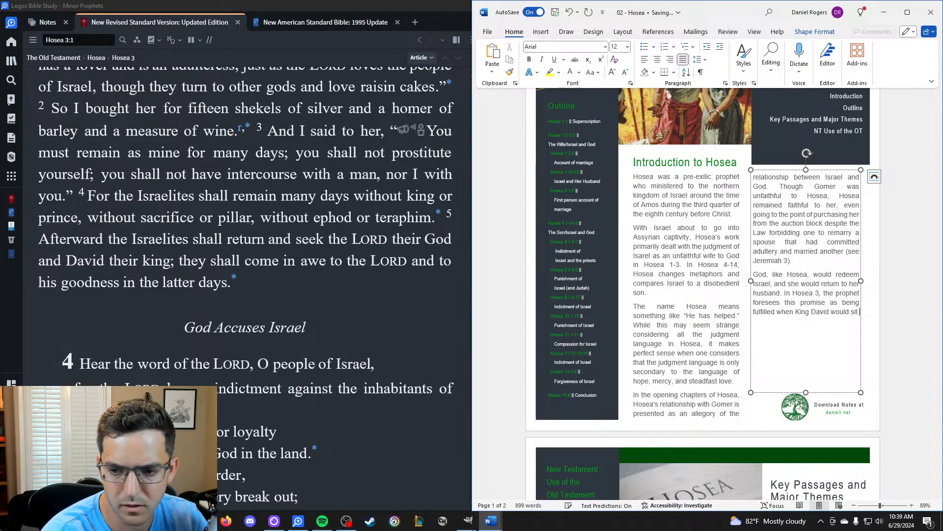
text(upon the throne of a united )
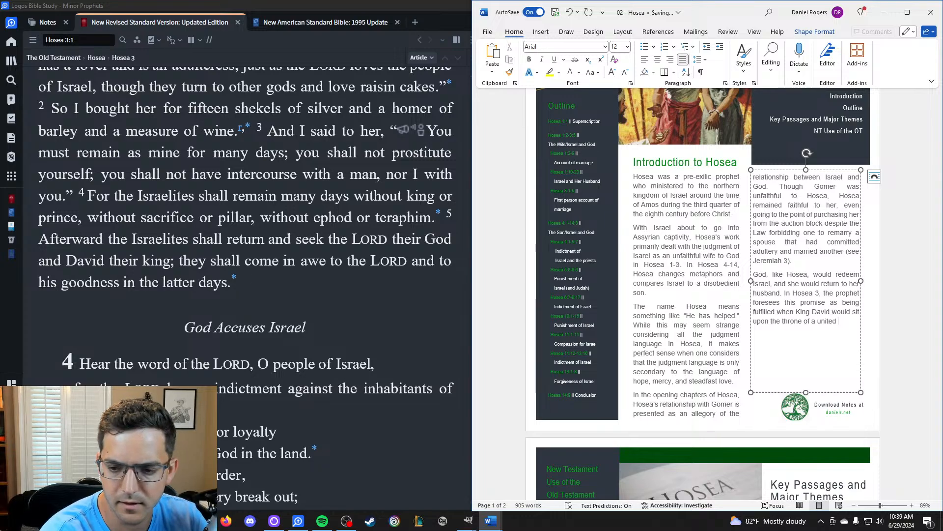
text(kingdom)
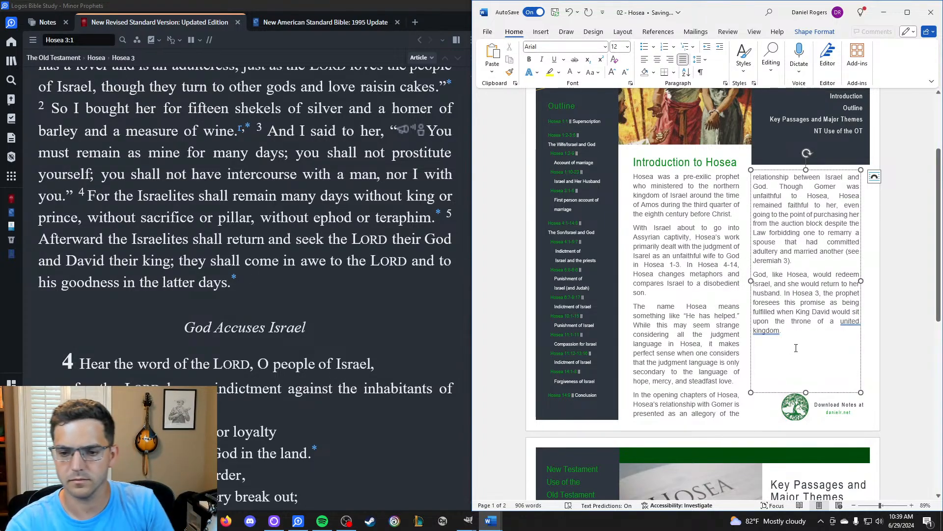
right_click(765, 334)
key(Escape)
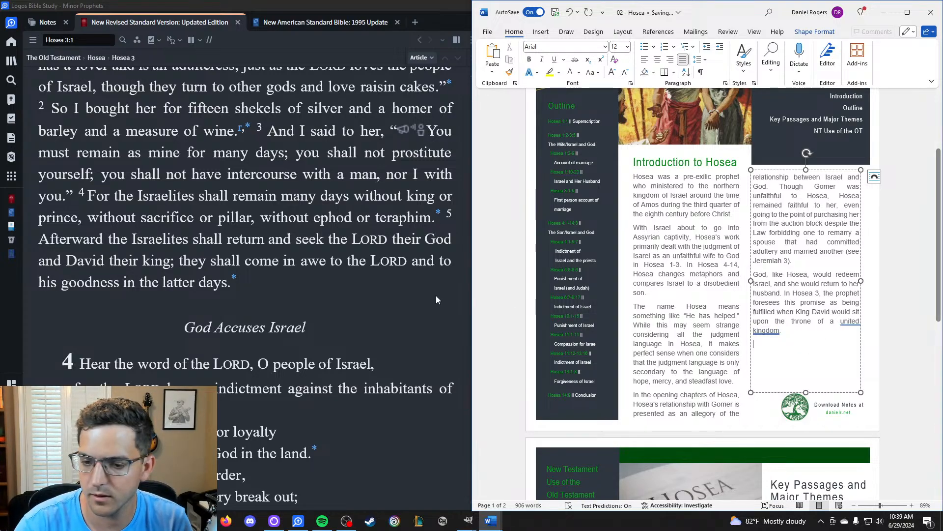
In Logos Bible Study, skim Hosea 4 to 7, look up Hosea 13 and read on past verse 10.
scroll(376, 284, down, 15)
scroll(376, 282, down, 15)
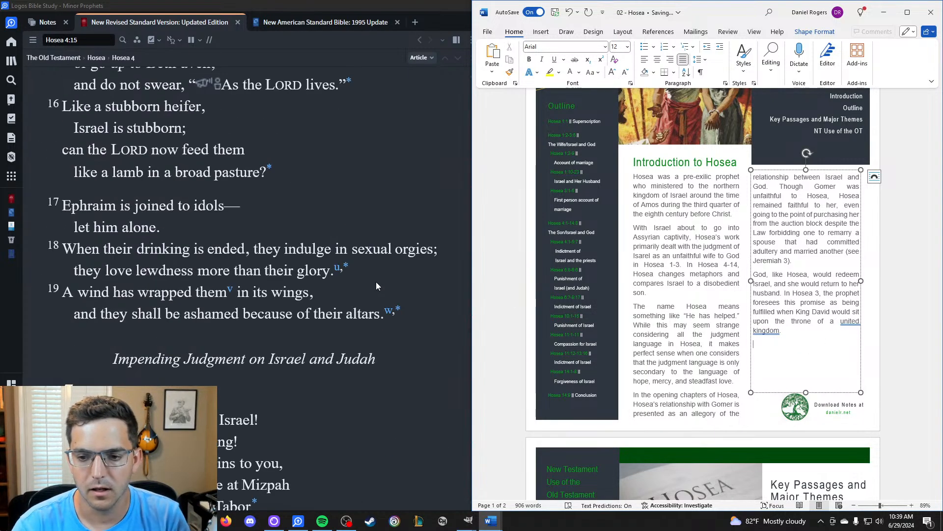
scroll(375, 282, down, 10)
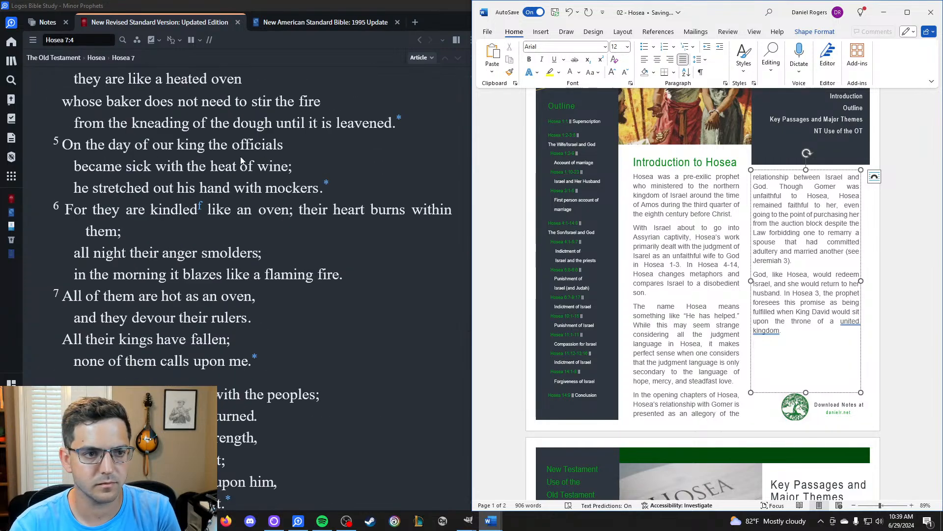
click(79, 39)
key(super+Up)
text(H)
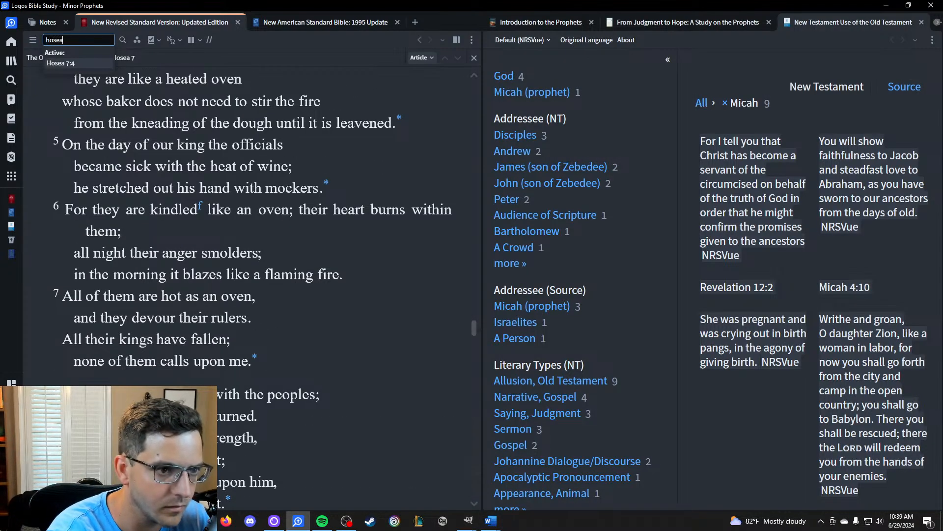
text(osea 13)
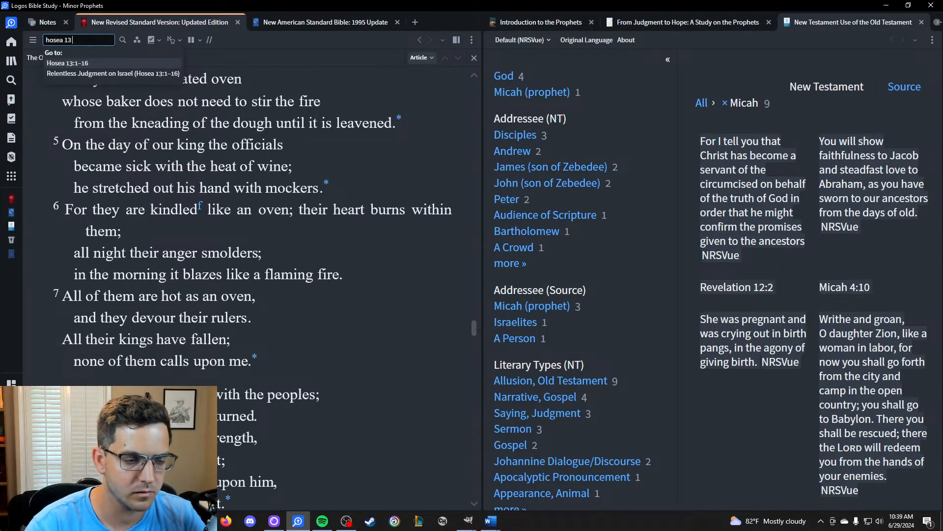
key(Return)
scroll(168, 175, down, 2)
scroll(168, 175, down, 10)
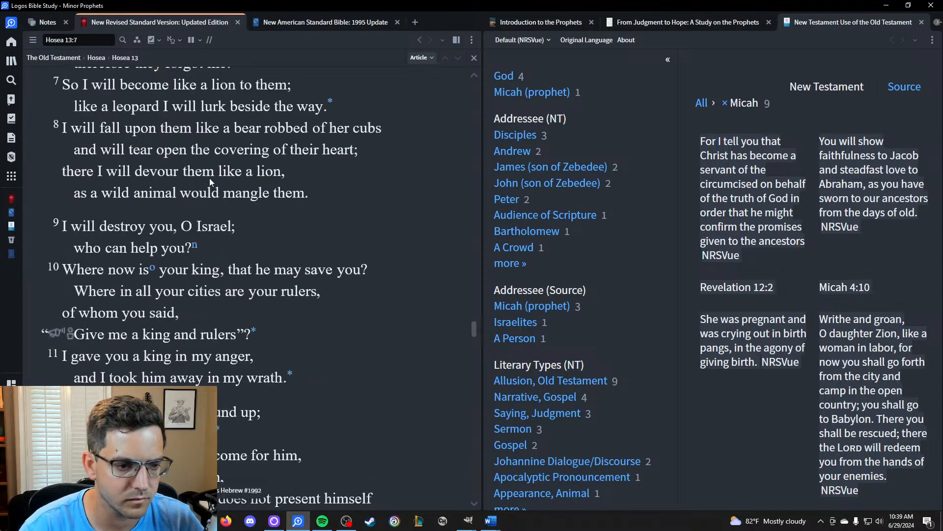
Return to the Hosea newsletter in Word and write "In Hosea 13, this restoration is pictured as resurrection from the dead." as a new paragraph.
mouse_move(490, 520)
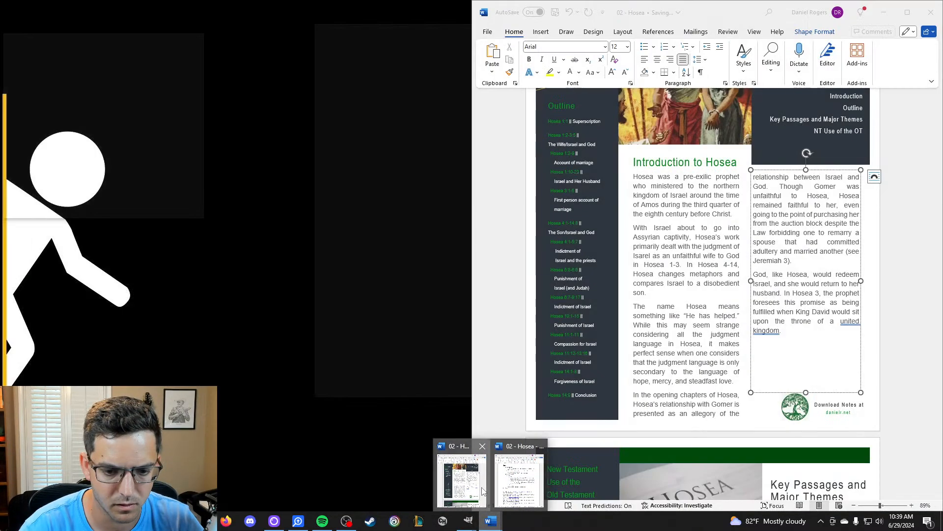
click(482, 492)
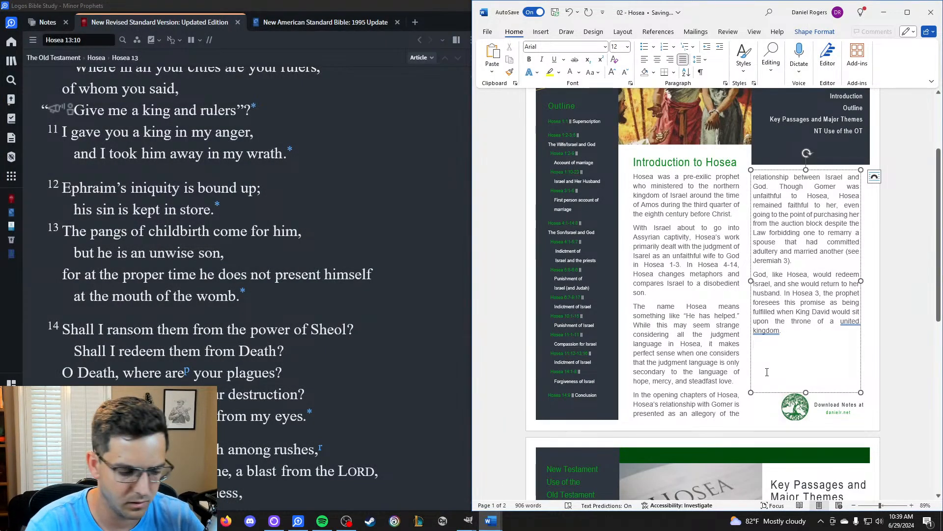
text(In Hosea 13, this restoration is)
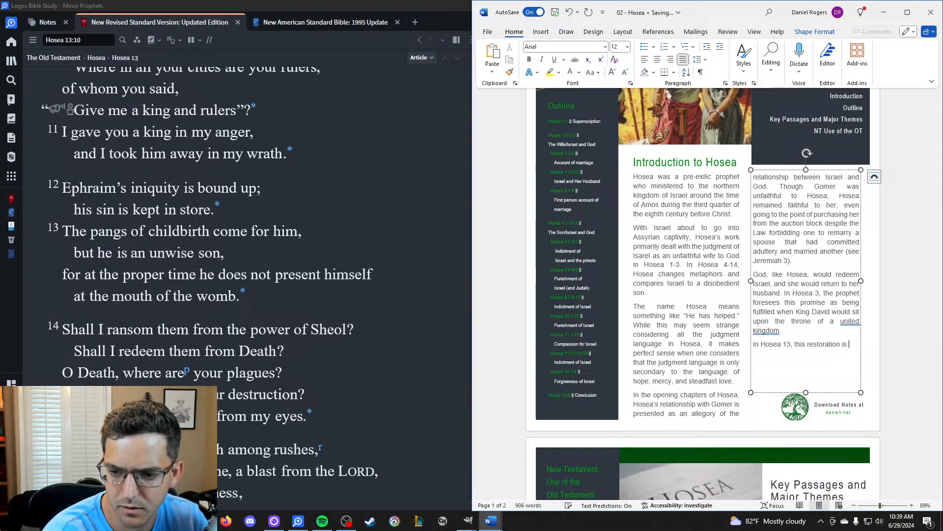
text( pictured as a resurrection from the)
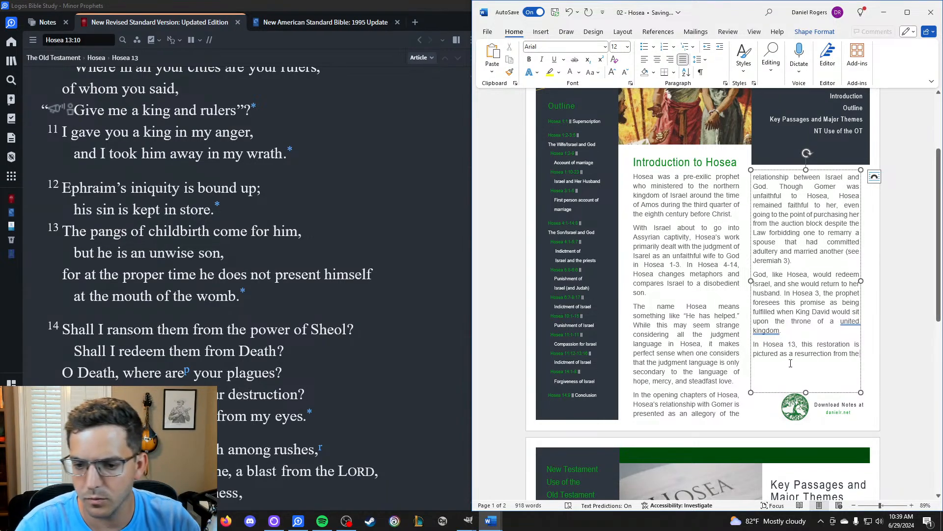
double_click(792, 354)
key(BackSpace)
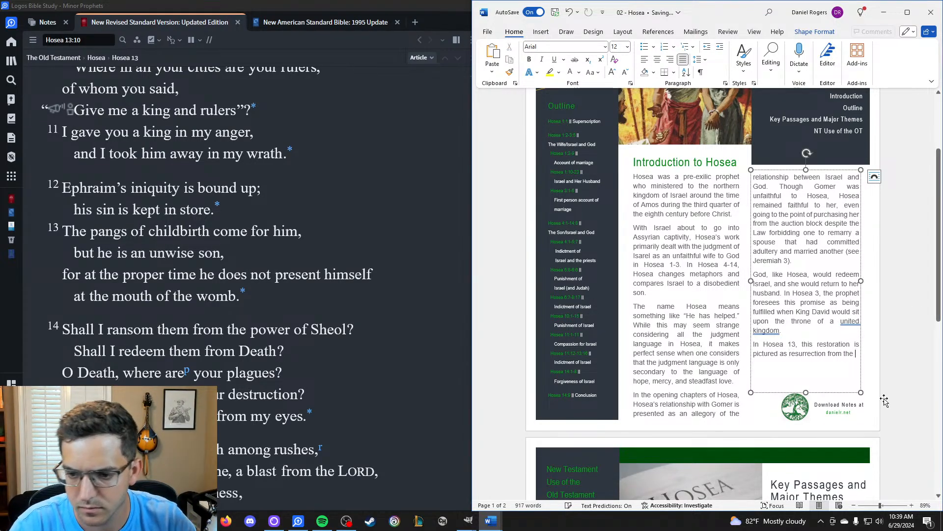
key(End)
text(dead. W)
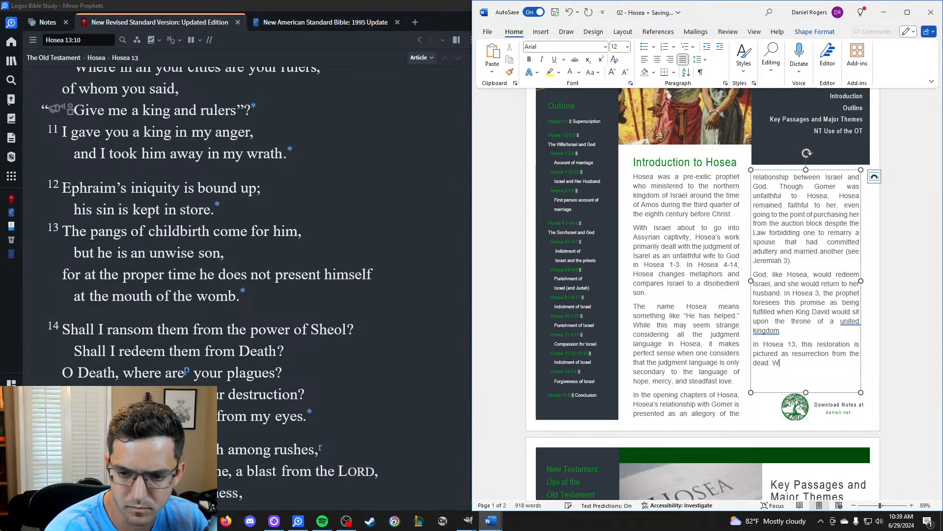
Drop the sentence start "When" and instead end the paragraph with "God's compassion and love leads directly to eternal life.".
text(utghen)
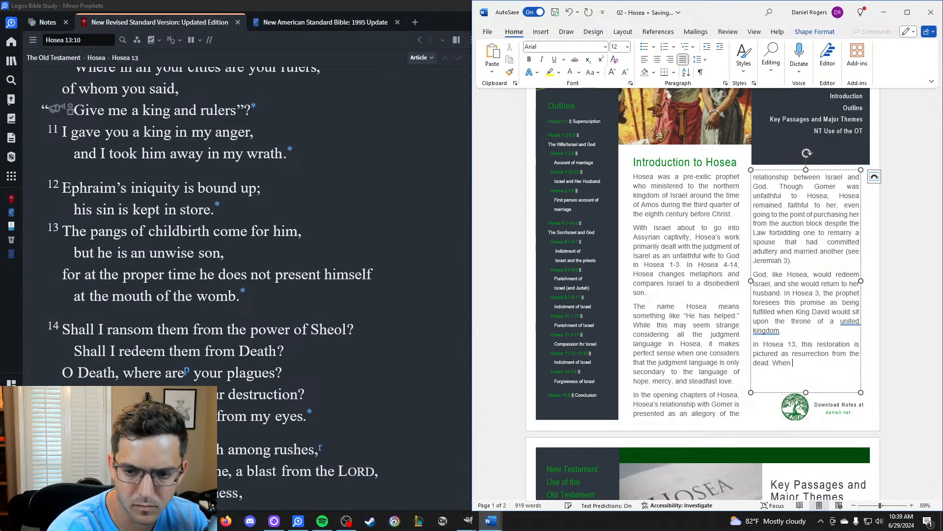
scroll(359, 330, down, 2)
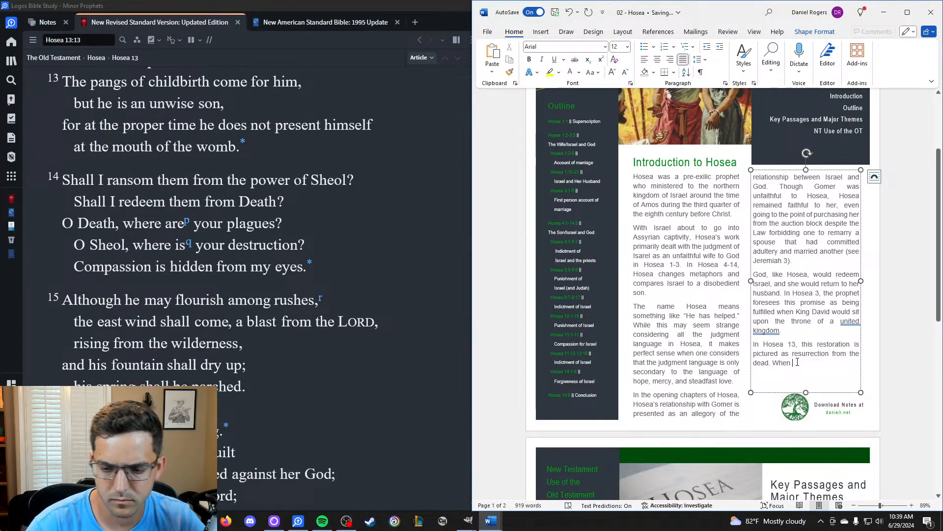
key(BackSpace)
key(BackSpace)
key(BackSpace)
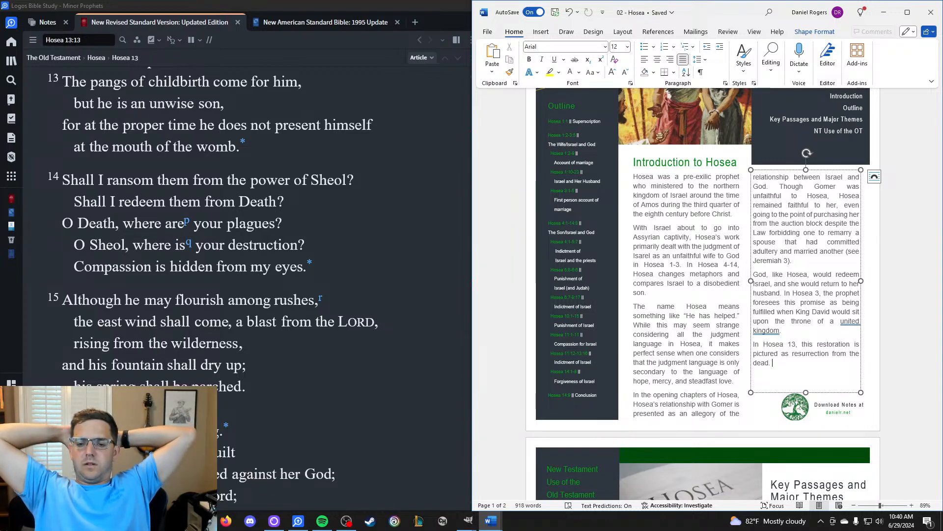
text(God's )
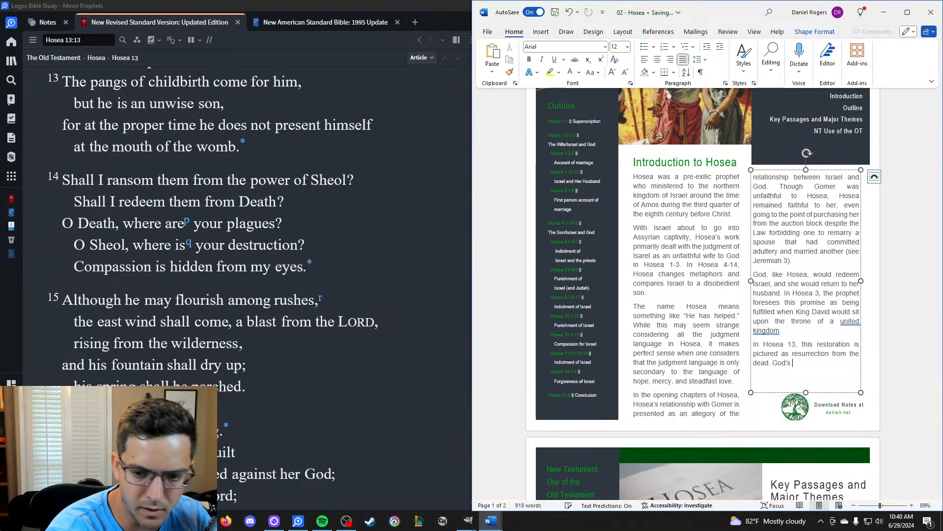
text(compassi)
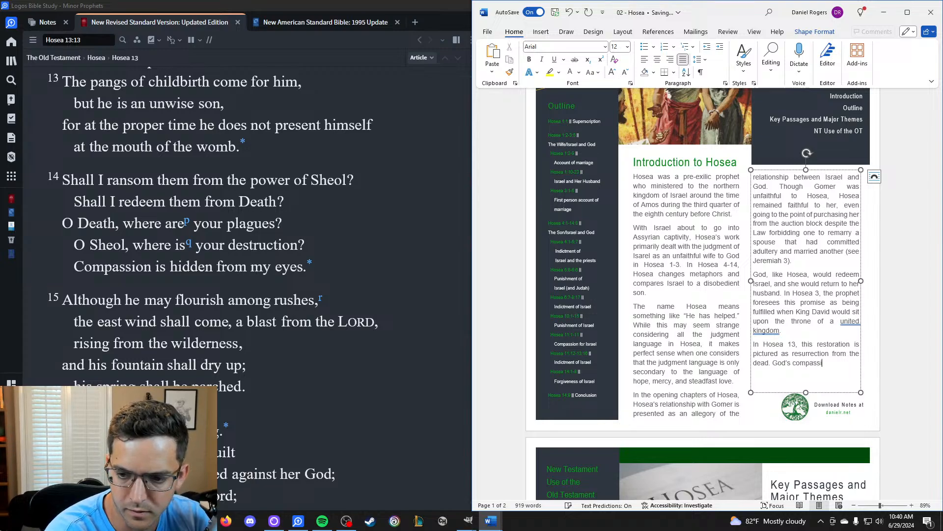
text(on and love leads directly to)
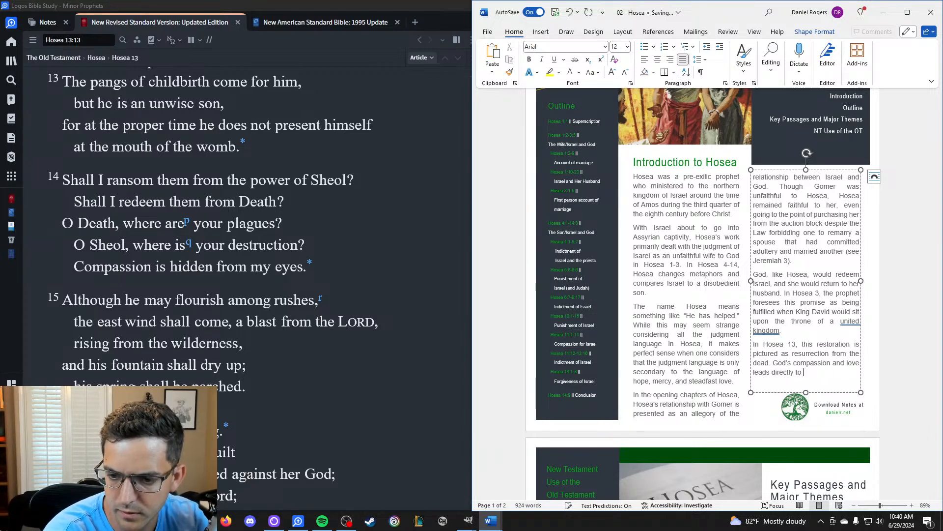
text( eternal life)
key(BackSpace)
text(.)
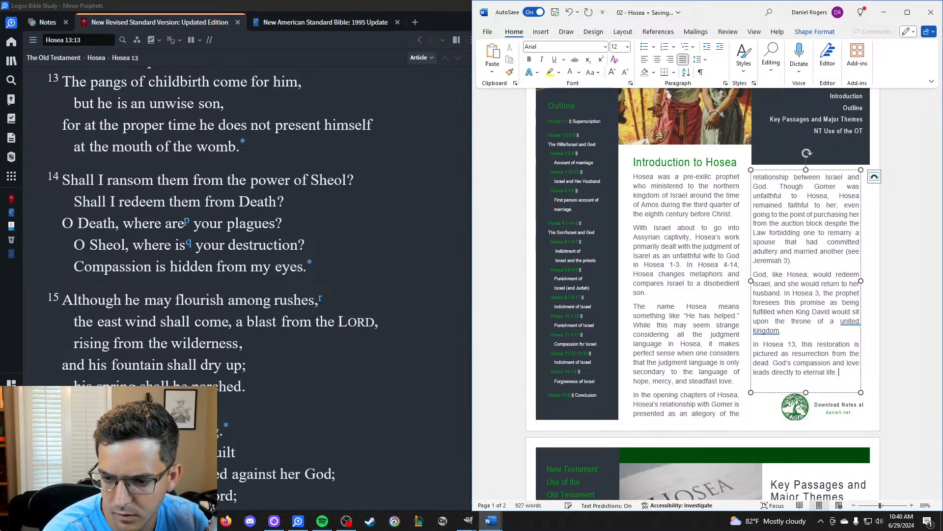
Review both newsletter pages, comparing the introduction with the remaining placeholder text under Key Passages and Major Themes.
click(906, 246)
scroll(906, 246, up, 2)
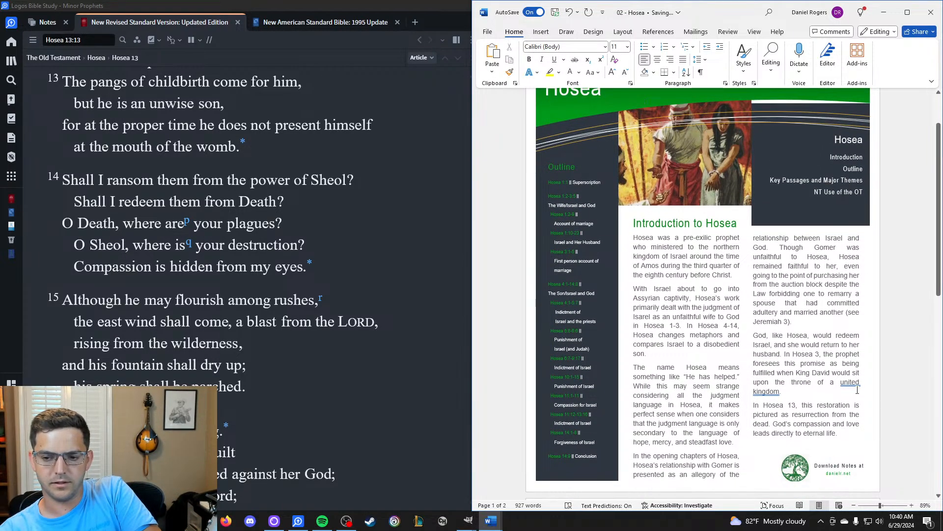
scroll(831, 312, up, 2)
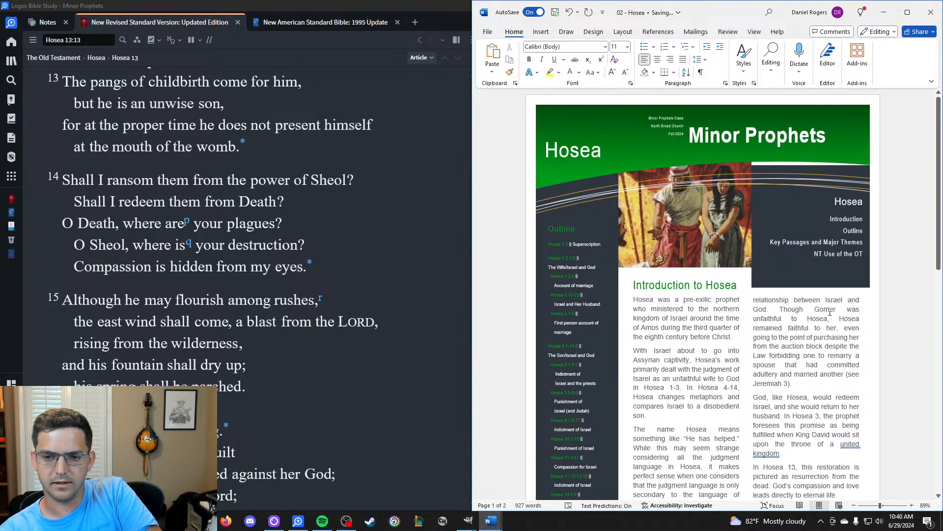
scroll(831, 312, down, 10)
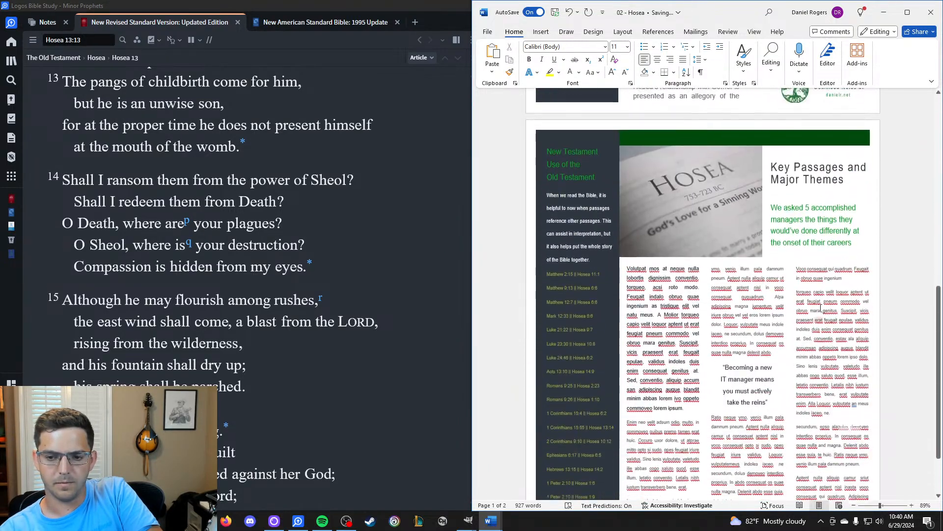
scroll(820, 305, down, 2)
scroll(819, 299, up, 2)
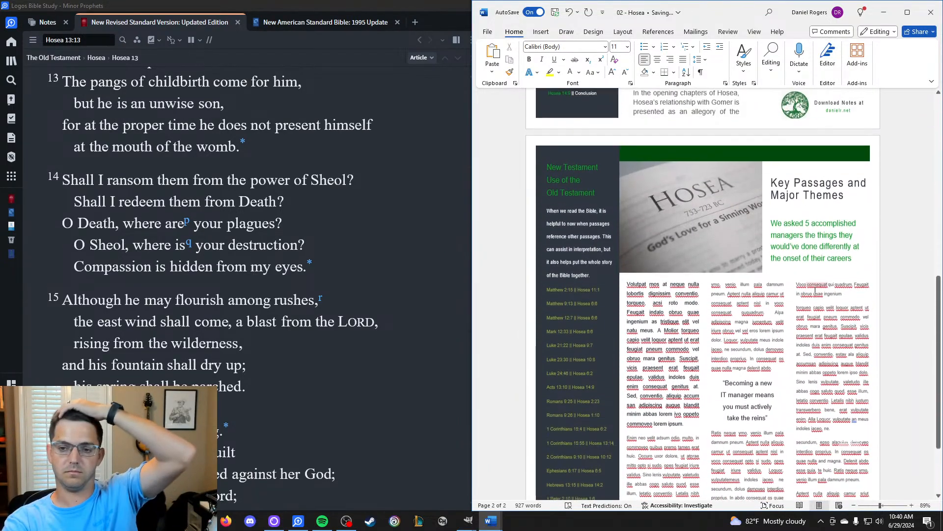
scroll(816, 291, up, 9)
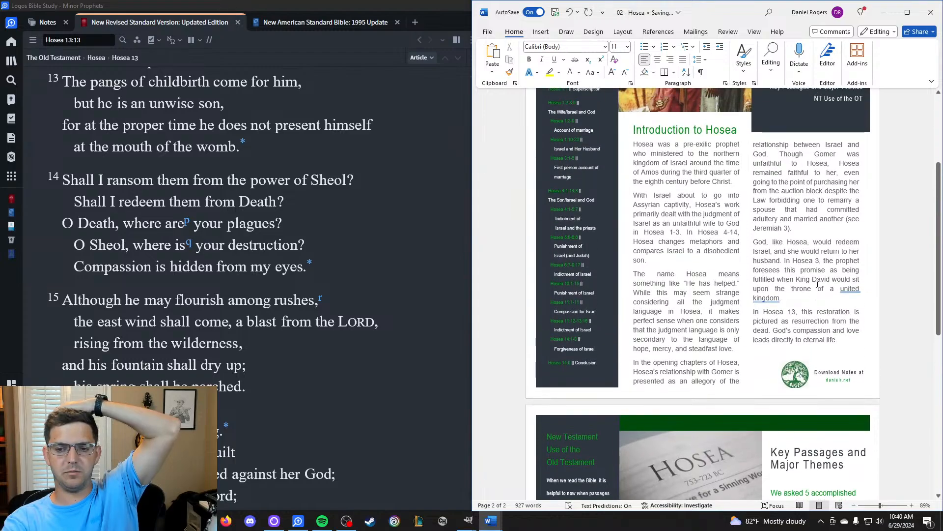
scroll(817, 283, up, 4)
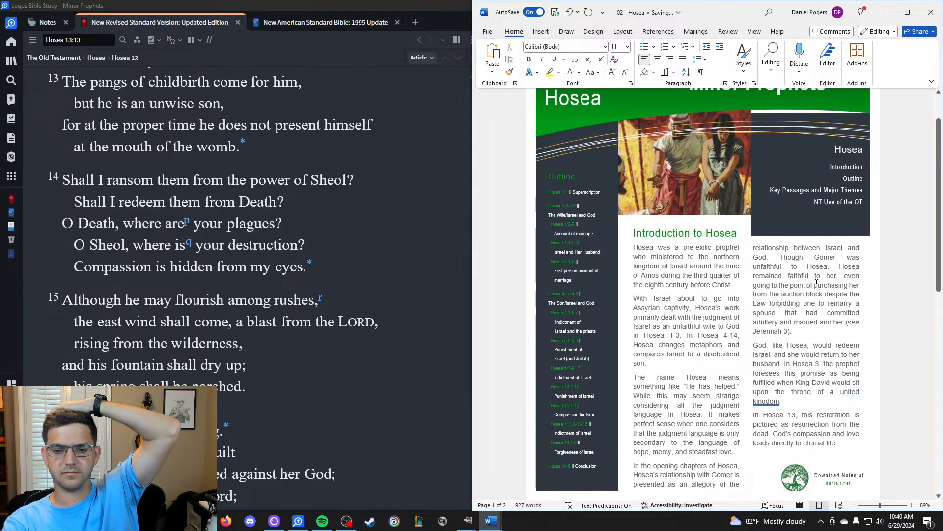
scroll(817, 282, down, 15)
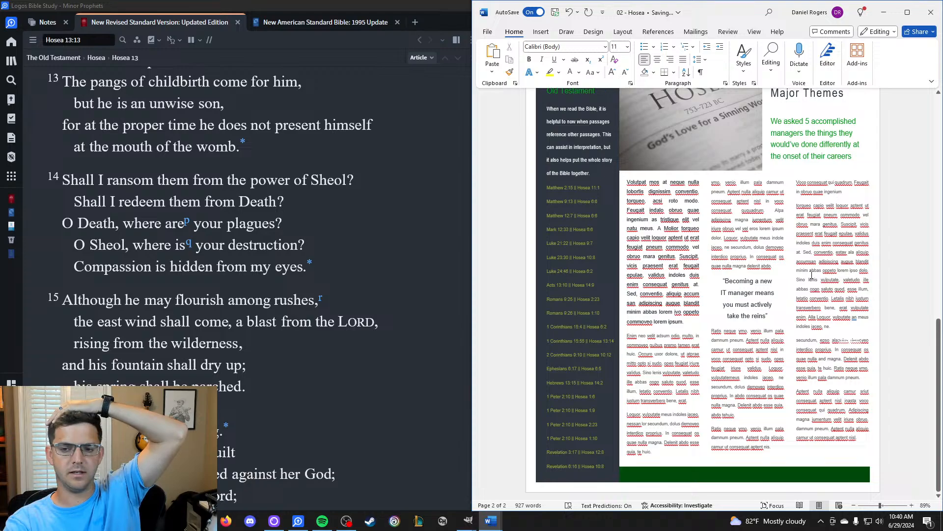
scroll(812, 275, up, 3)
scroll(818, 236, down, 2)
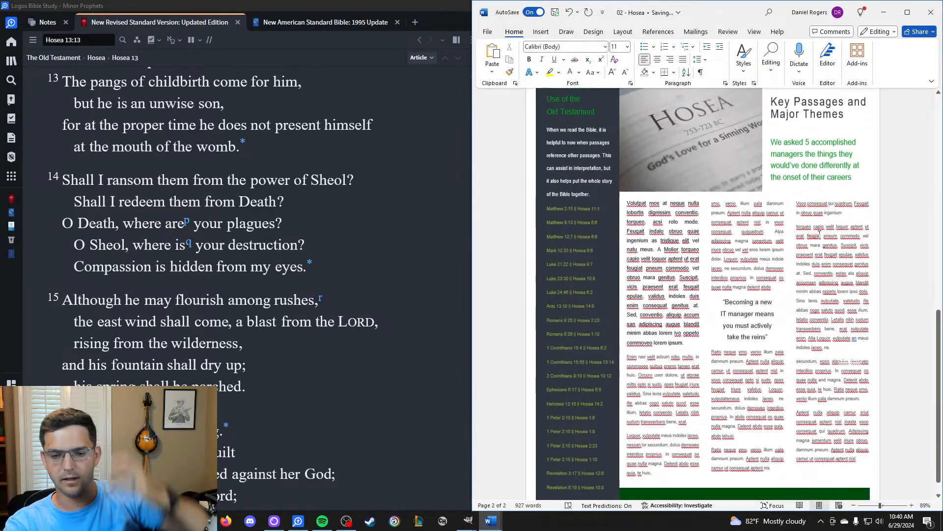
Switch to the Hosea notes document and examine its genres, key passages, and major and minor themes sections.
click(491, 520)
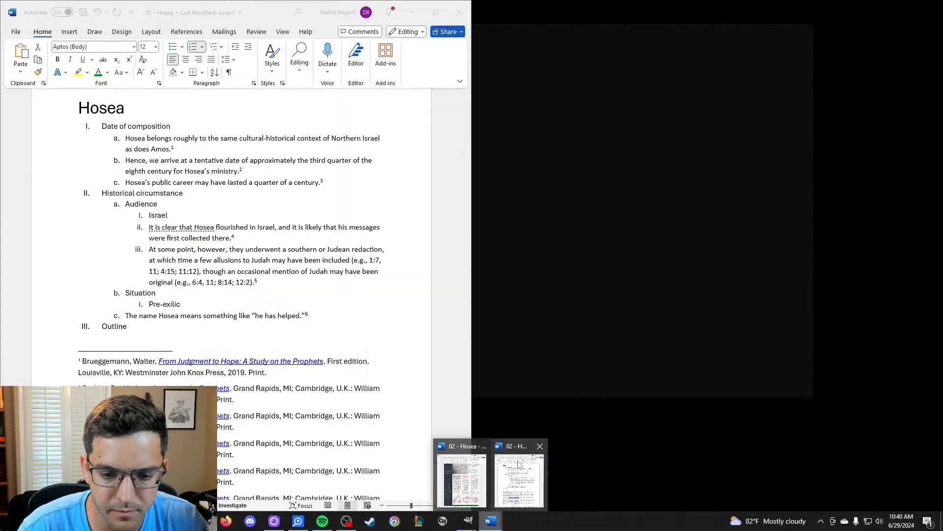
click(519, 465)
scroll(339, 183, down, 10)
scroll(339, 184, down, 9)
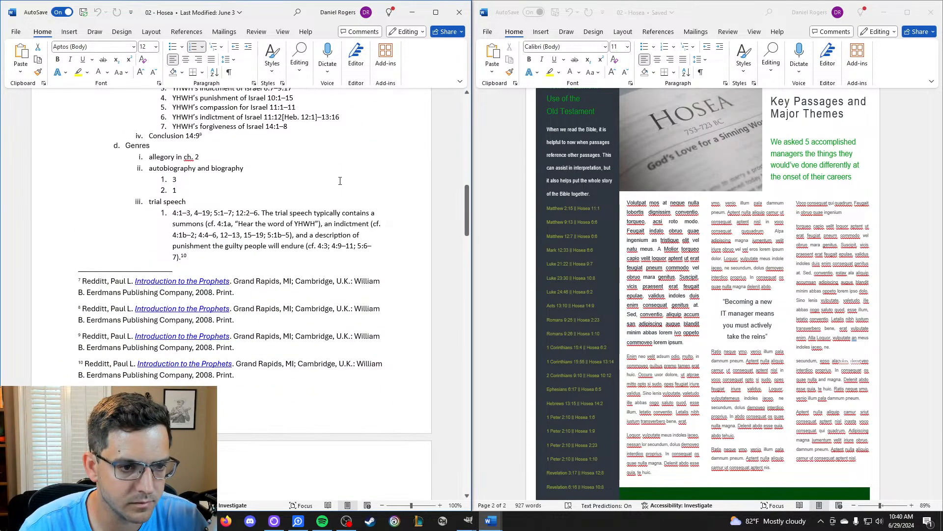
scroll(340, 181, down, 7)
scroll(339, 182, down, 3)
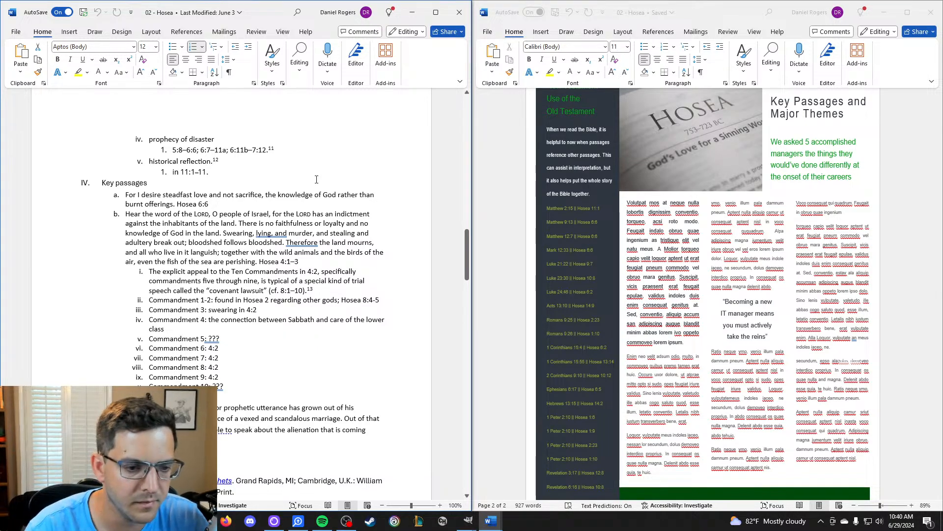
scroll(264, 207, down, 2)
drag(154, 167, 324, 317)
click(400, 170)
scroll(393, 172, down, 4)
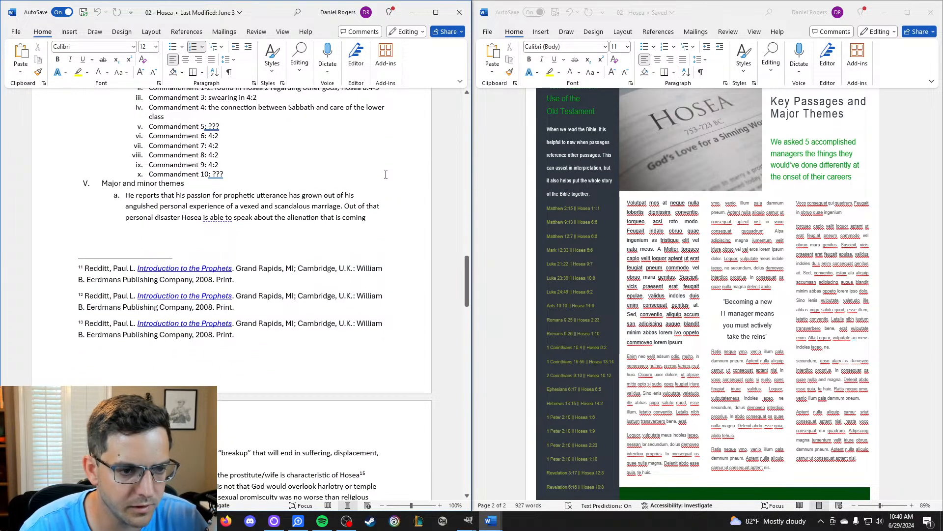
scroll(388, 173, down, 12)
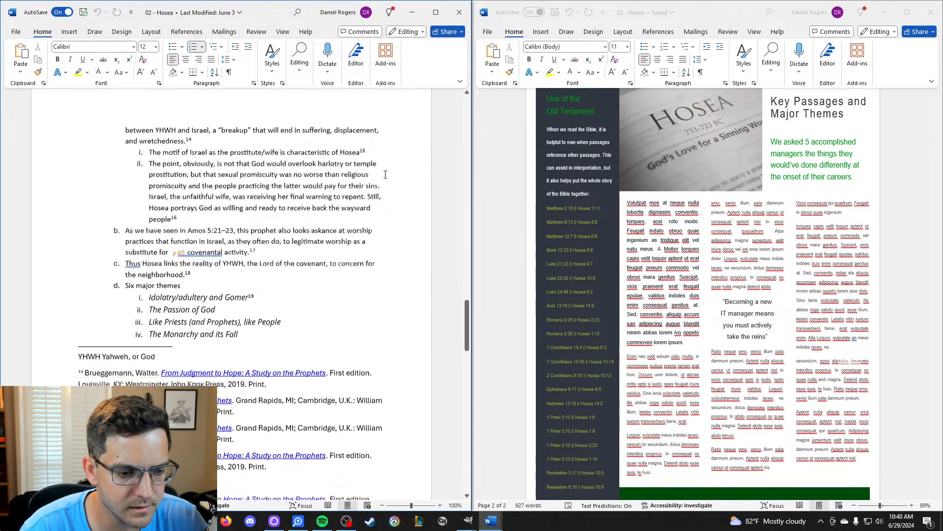
scroll(388, 211, down, 6)
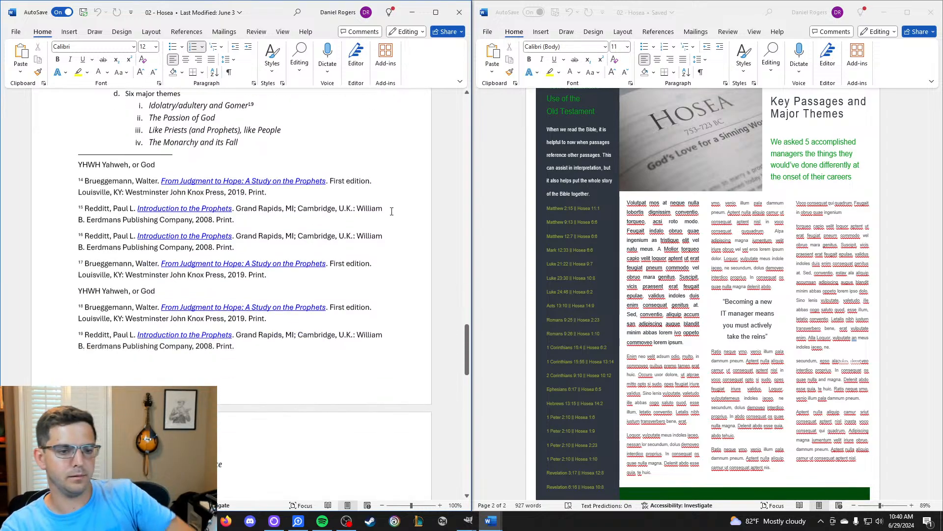
scroll(366, 210, up, 5)
scroll(362, 209, up, 11)
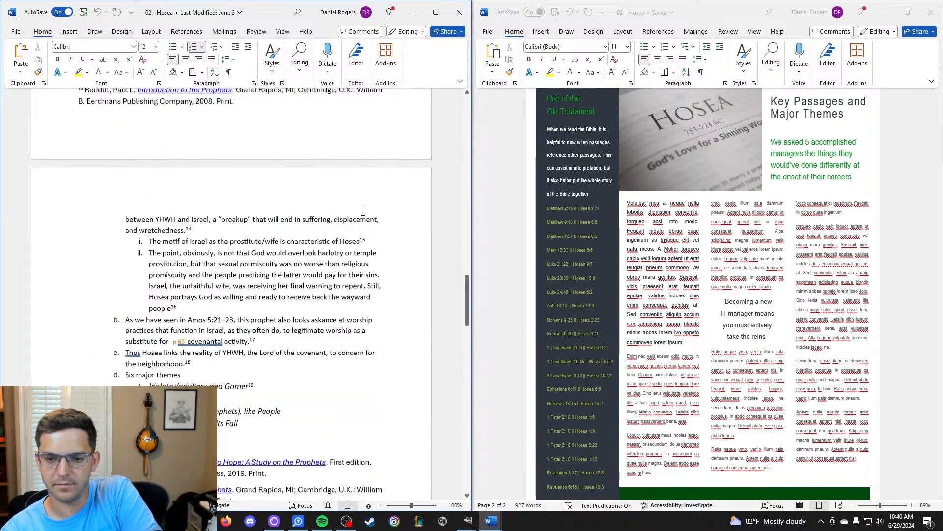
scroll(326, 236, up, 12)
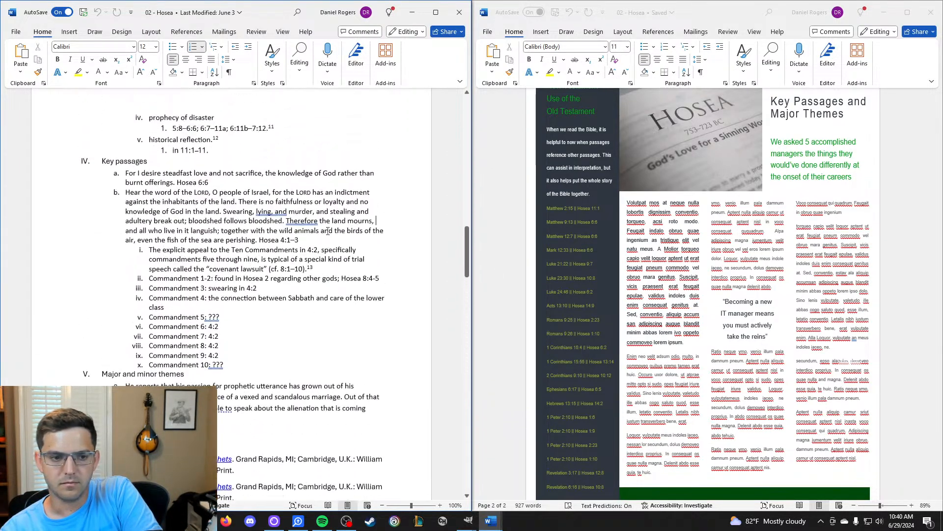
In the newsletter's second-page heading, replace "and" after "Key Passages" with a comma.
click(798, 142)
scroll(799, 147, up, 5)
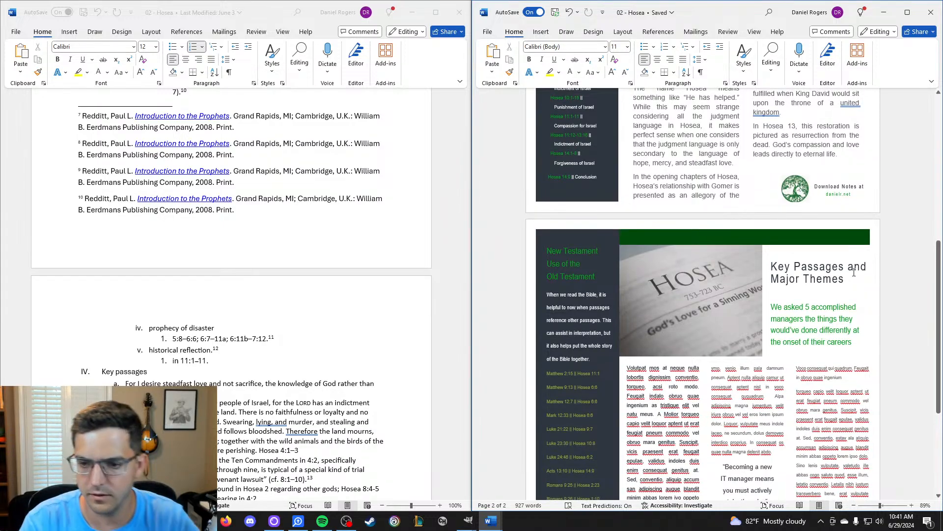
click(846, 269)
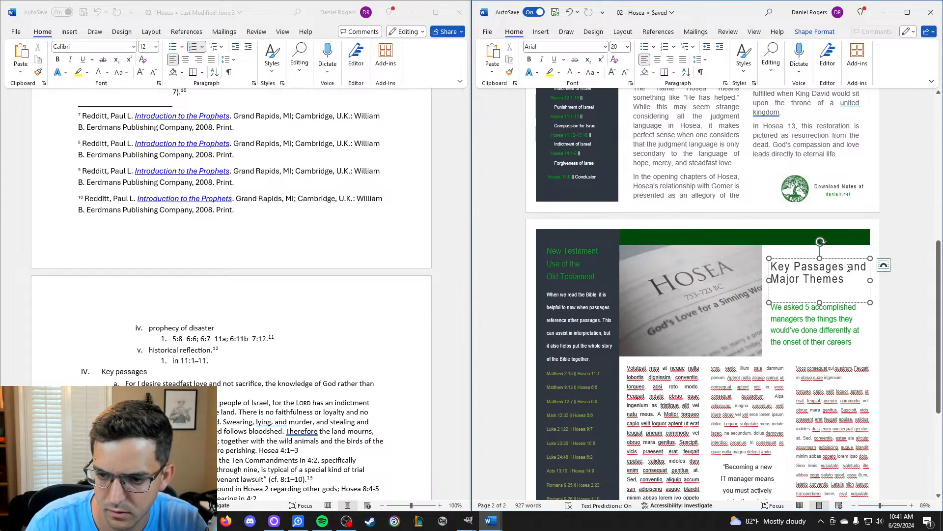
key(Delete)
key(Delete)
key(Delete)
key(Delete)
key(BackSpace)
text(s, Major Themes)
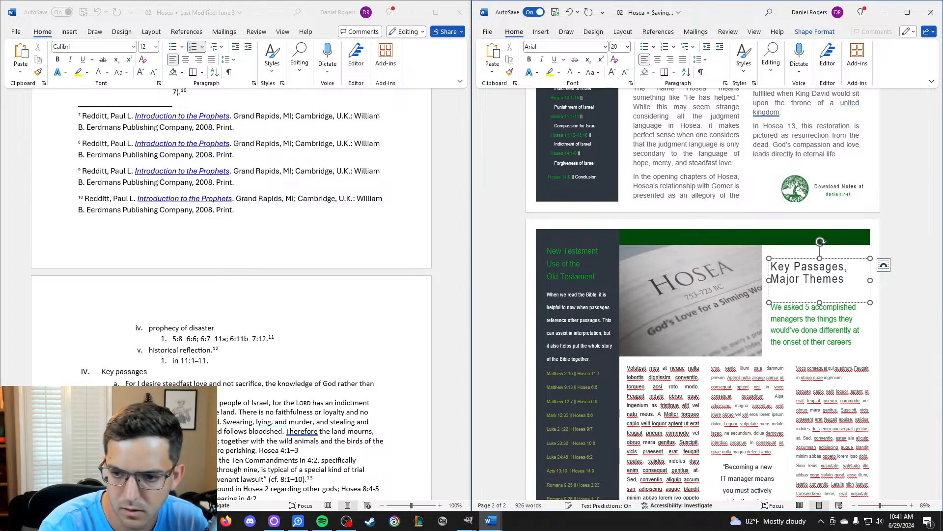
Extend the second-page heading with a period after "Major Themes" and a new line "And Literary Genres", correcting the spelling of "Literary".
text(.)
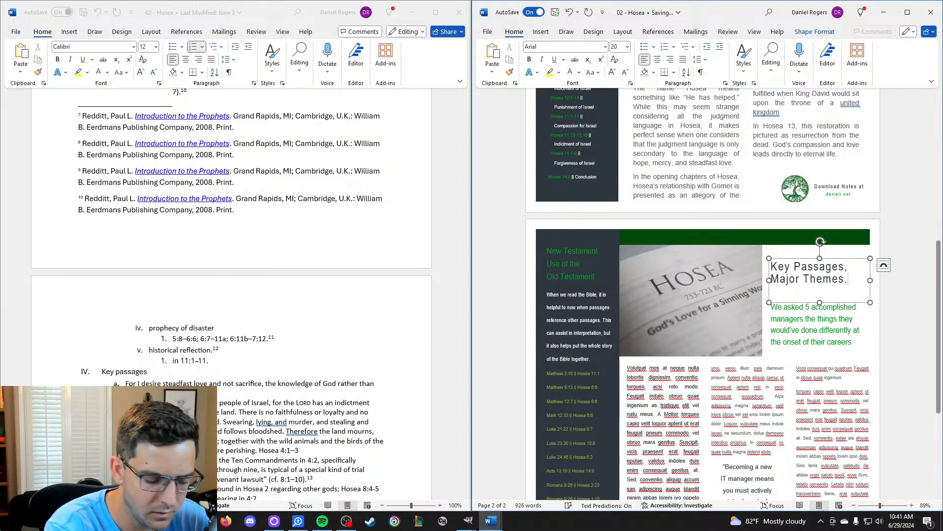
text( And Literary)
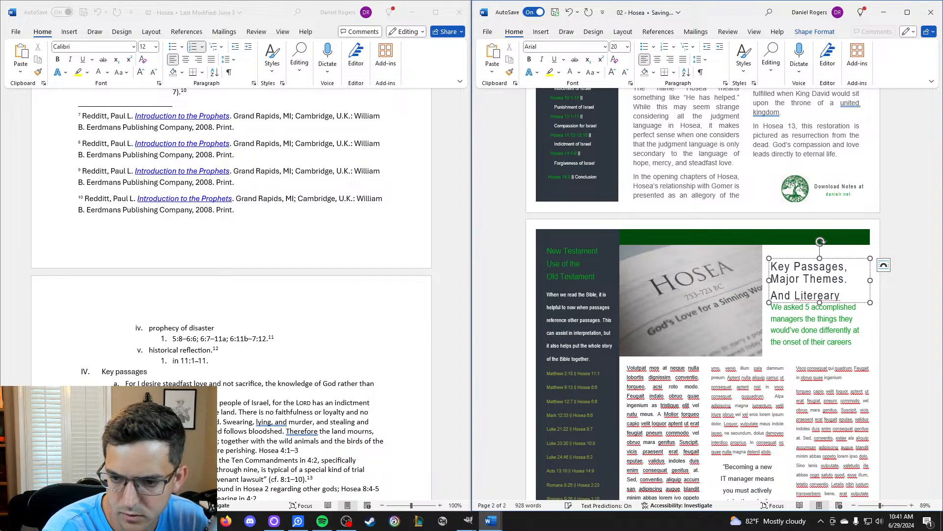
right_click(828, 297)
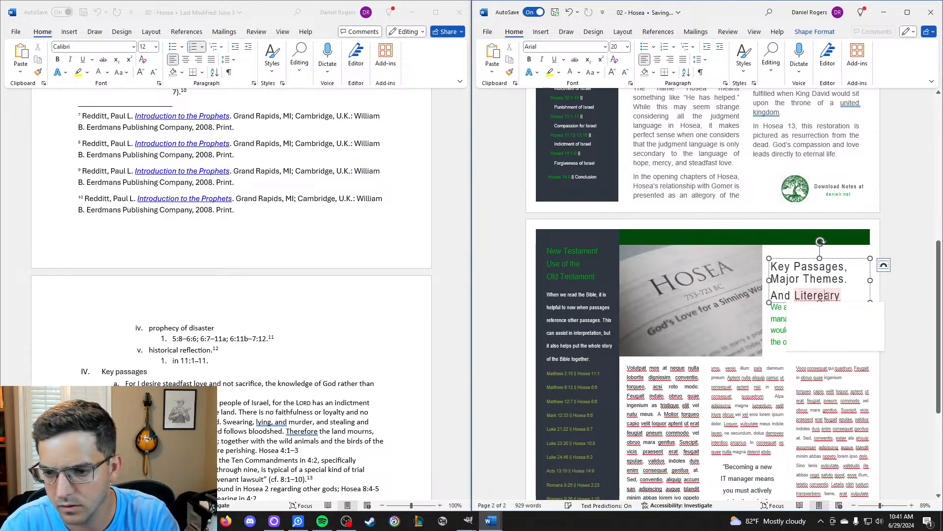
click(655, 311)
click(854, 303)
click(855, 302)
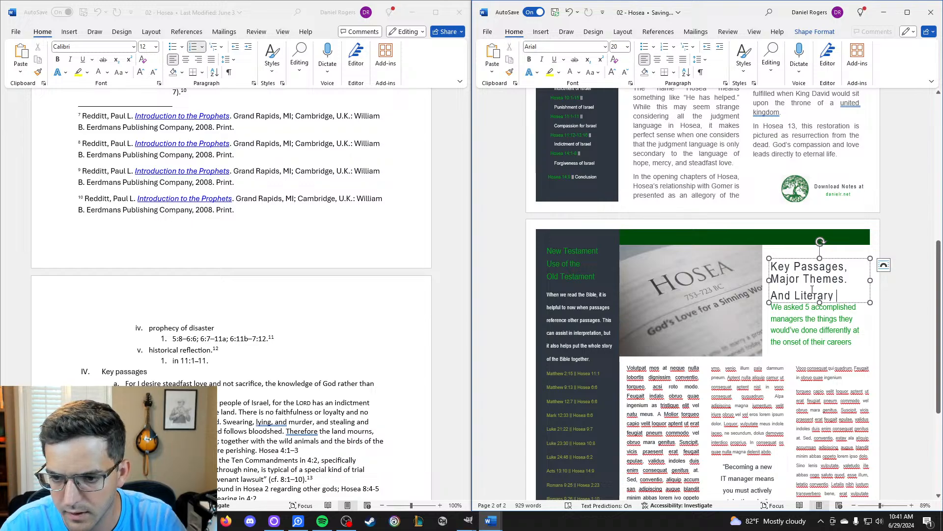
Set the entire Key Passages heading to font size 16.
drag(854, 303, 771, 265)
click(627, 46)
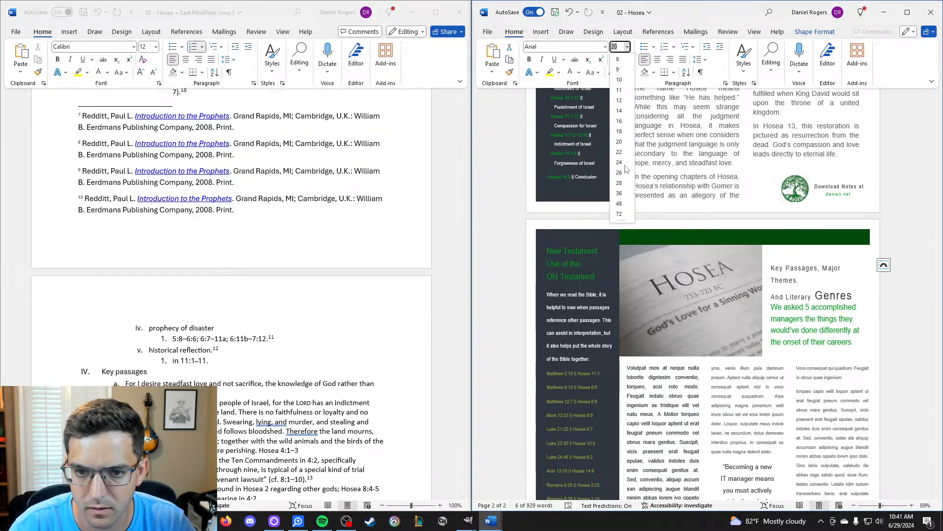
click(619, 121)
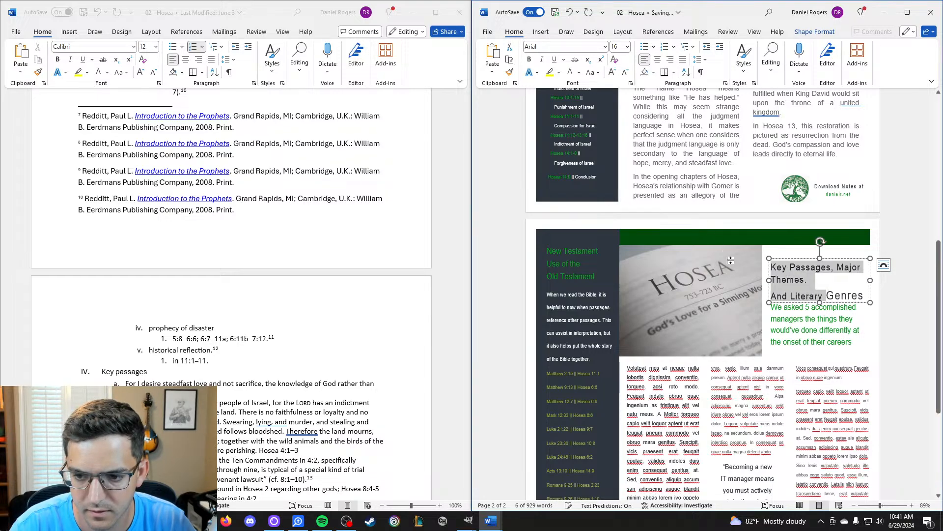
click(793, 297)
key(ctrl+a)
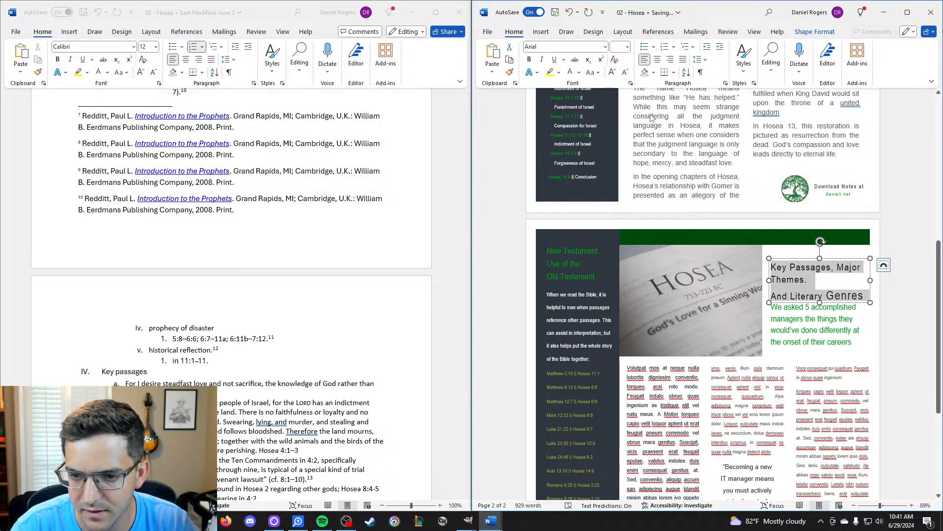
click(627, 47)
click(619, 122)
click(792, 297)
Rework the heading to read "Key Passages, Major Themes, and Literary Genres", replacing the paragraph break before the last line with a line break.
click(775, 297)
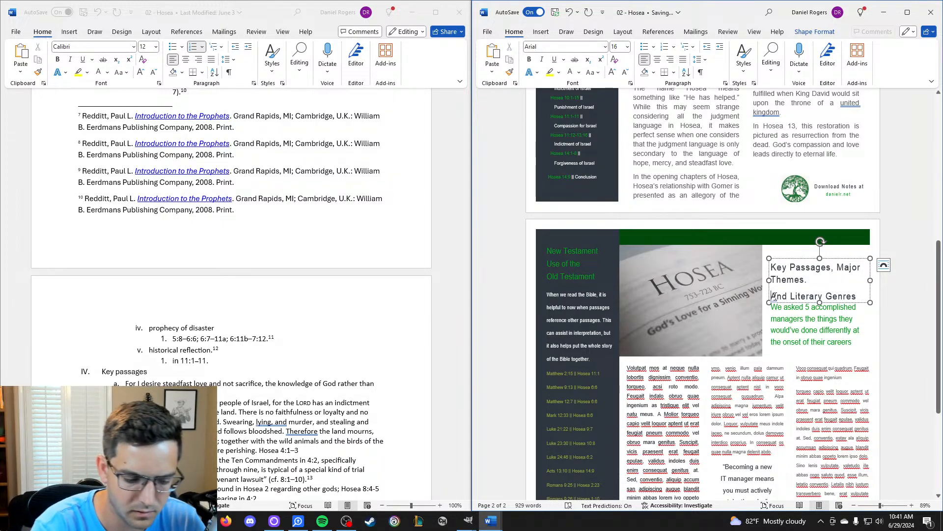
key(BackSpace)
key(shift+Return)
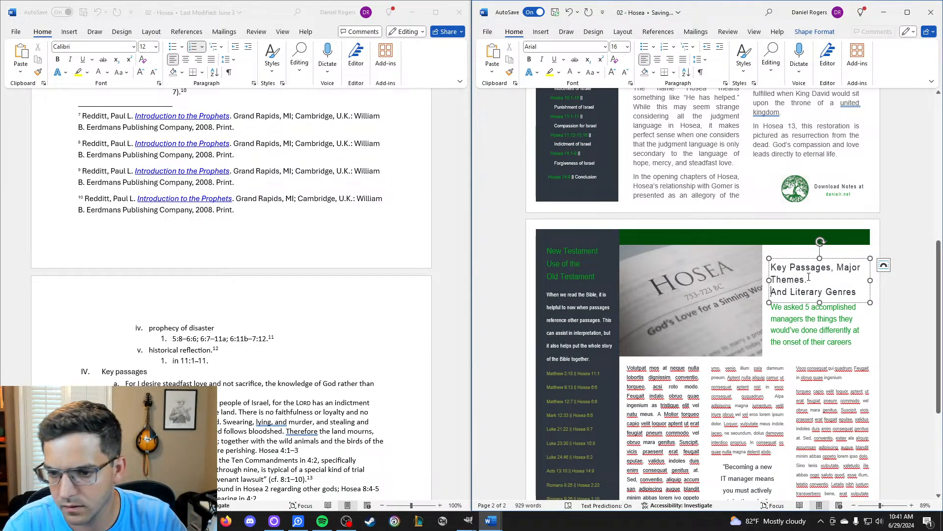
key(BackSpace)
text(,)
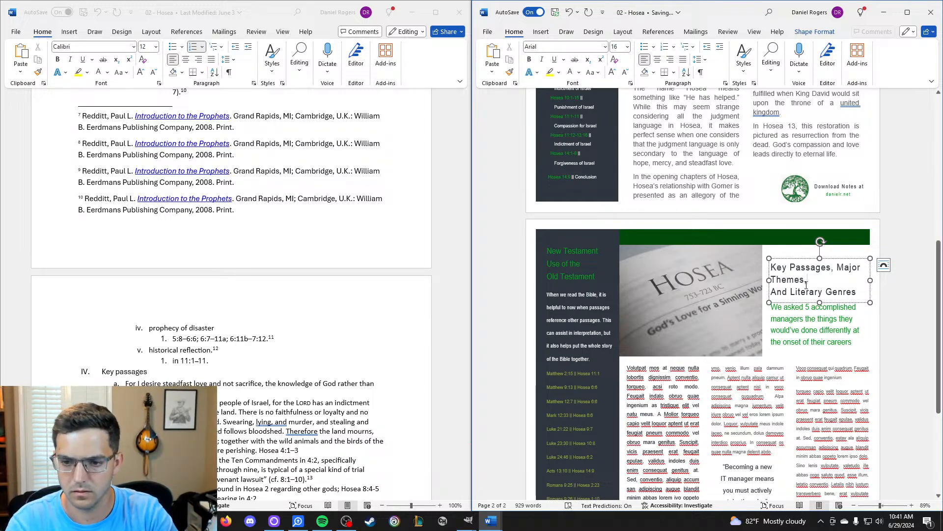
text( and)
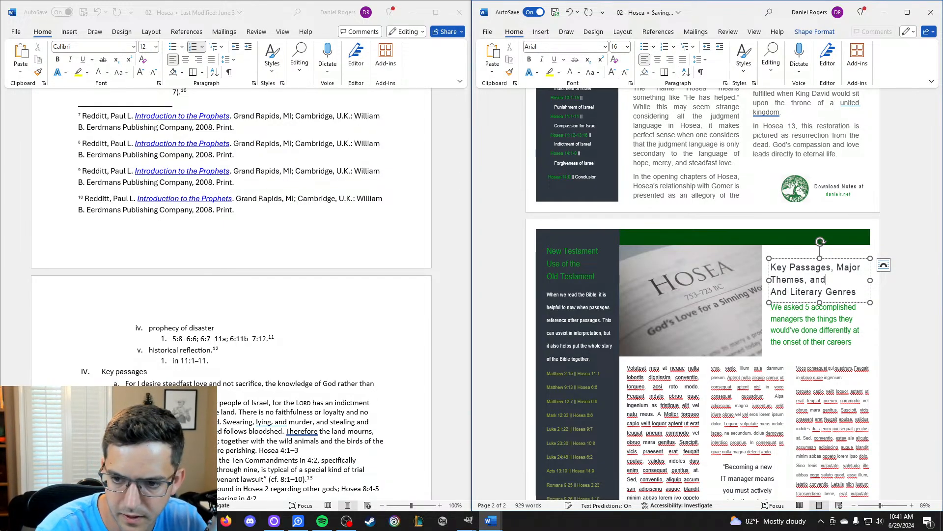
drag(790, 292, 769, 292)
key(BackSpace)
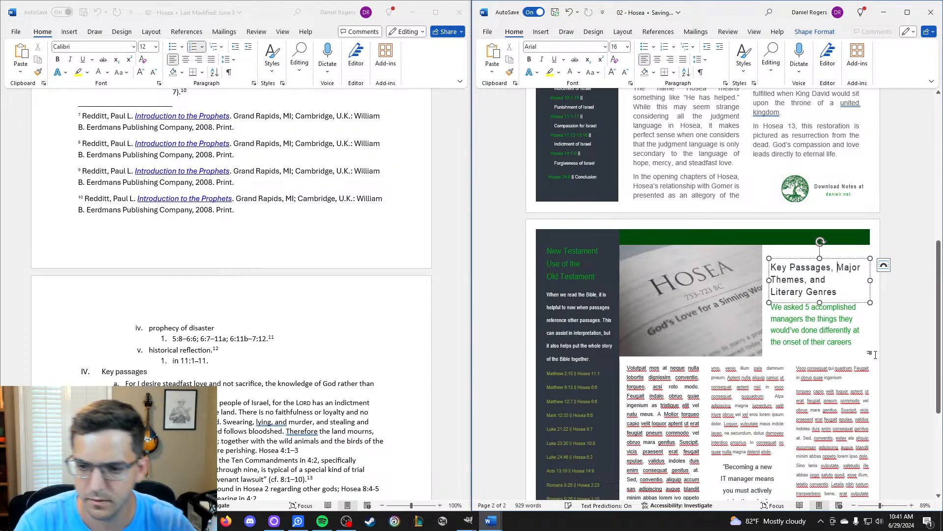
click(902, 232)
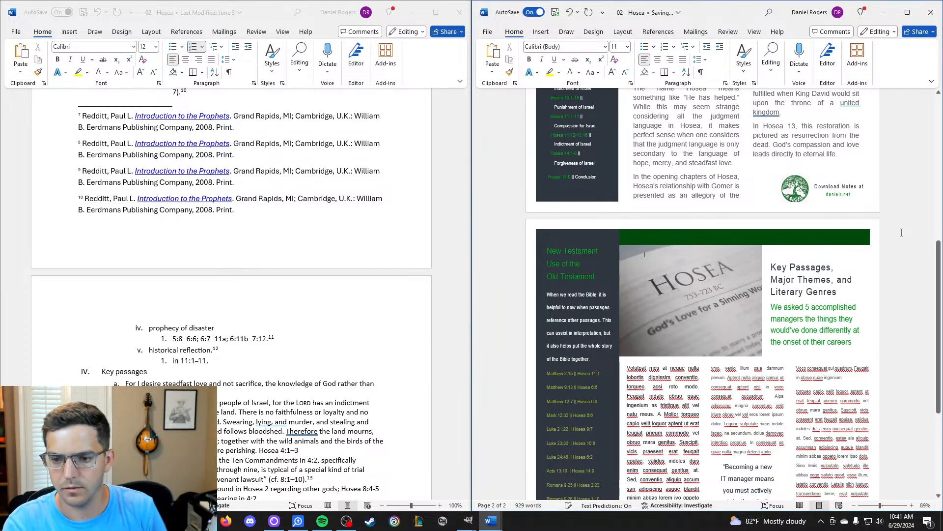
Replace the green subheading with "As you read Hosea, here are some passages, themes, and genres to look out for!".
scroll(927, 256, down, 3)
click(834, 268)
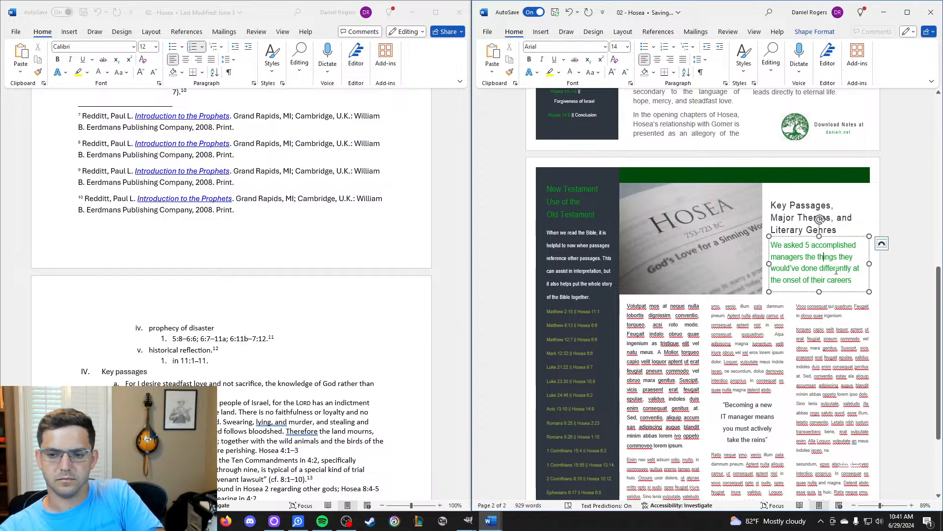
drag(854, 278, 771, 247)
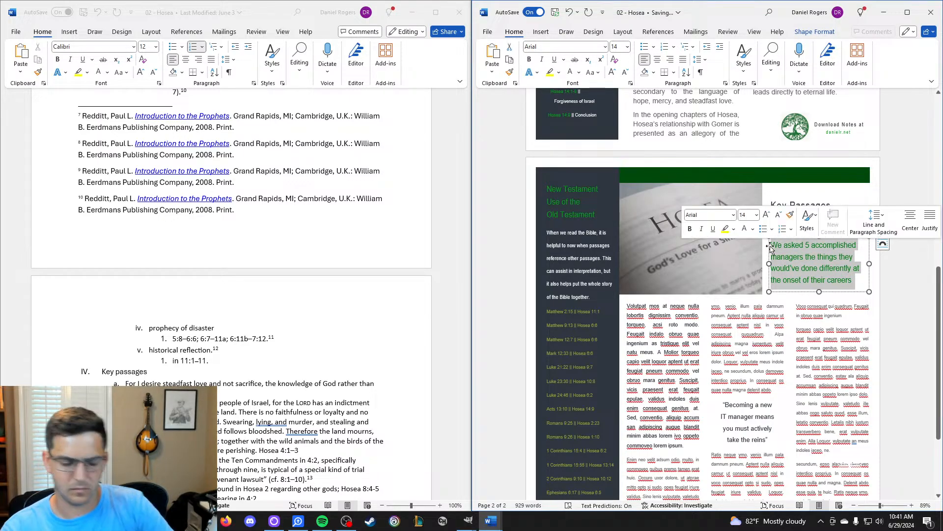
text(As you read )
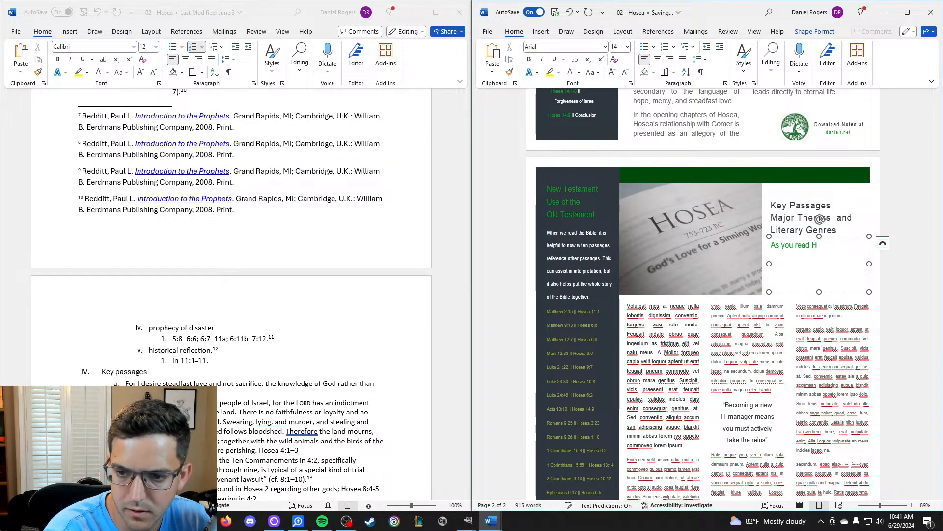
text(Hosea, here are some passages, themes, and genrew)
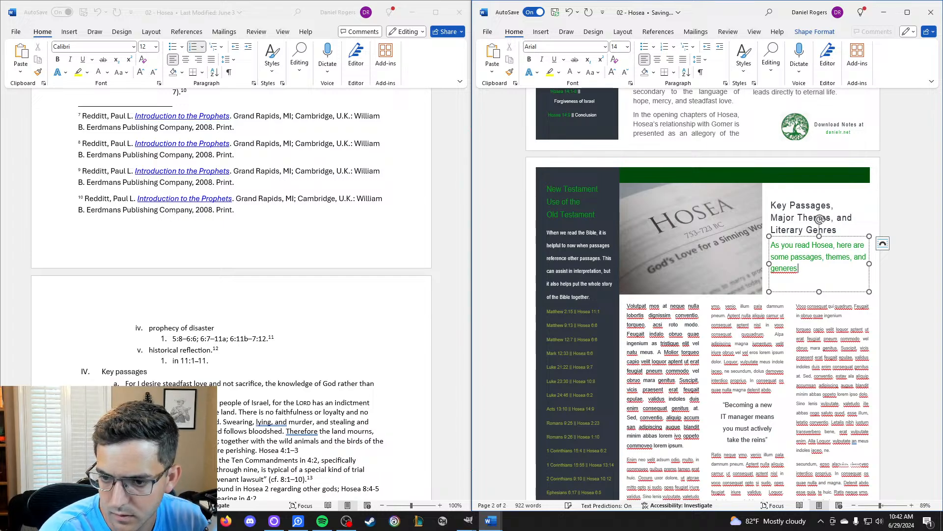
key(BackSpace)
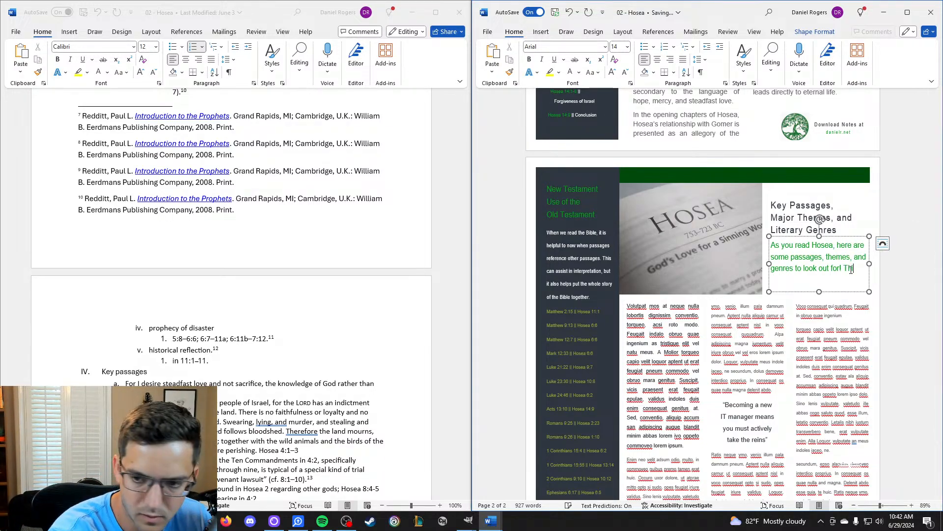
click(819, 218)
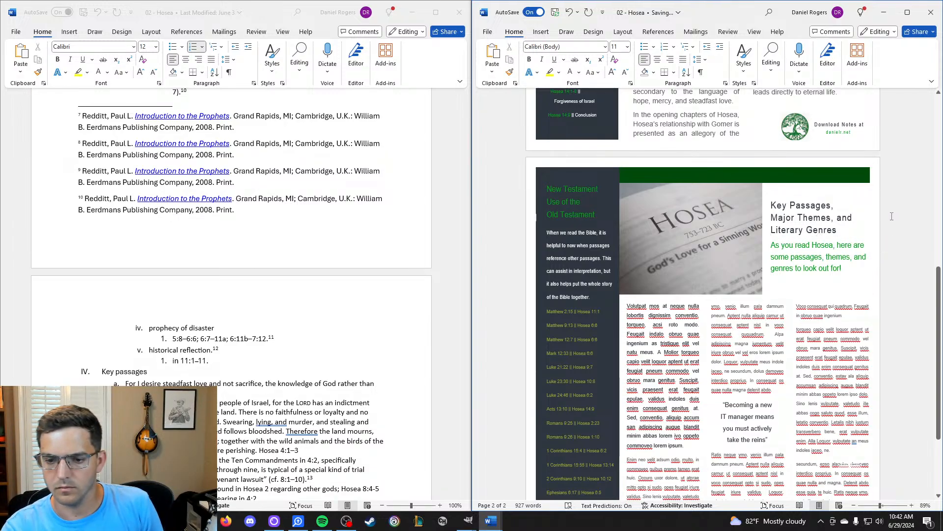
Delete all placeholder text from the three column text boxes below the Hosea picture on the second page.
scroll(814, 231, down, 4)
scroll(810, 238, up, 3)
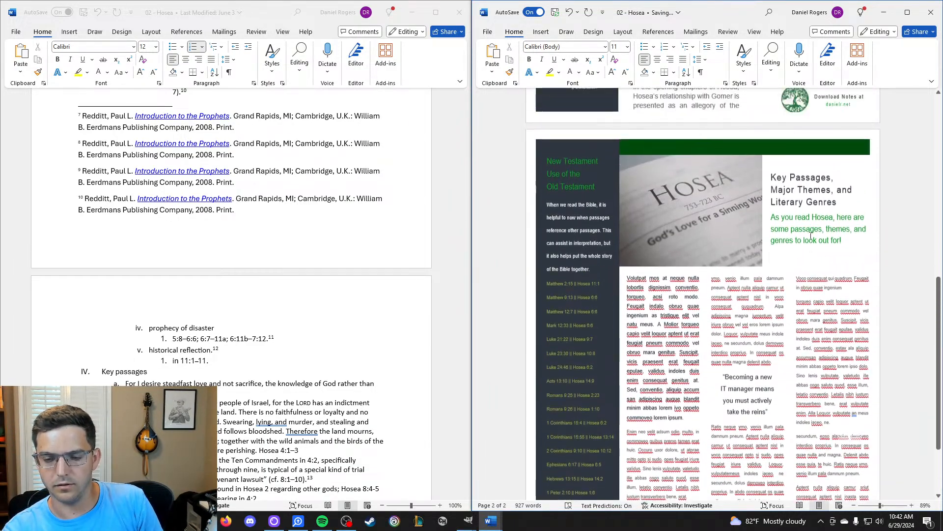
scroll(805, 254, down, 3)
click(805, 254)
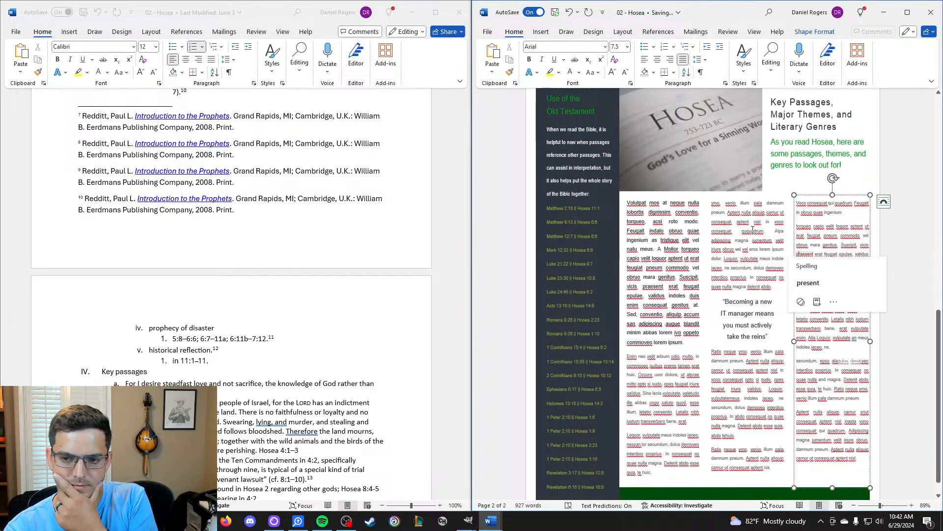
click(756, 233)
click(662, 234)
click(753, 229)
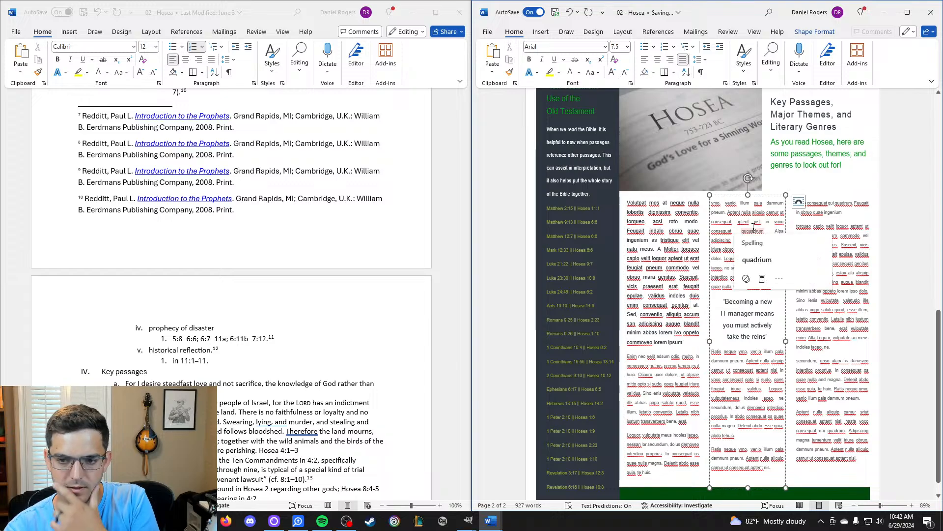
key(ctrl+a)
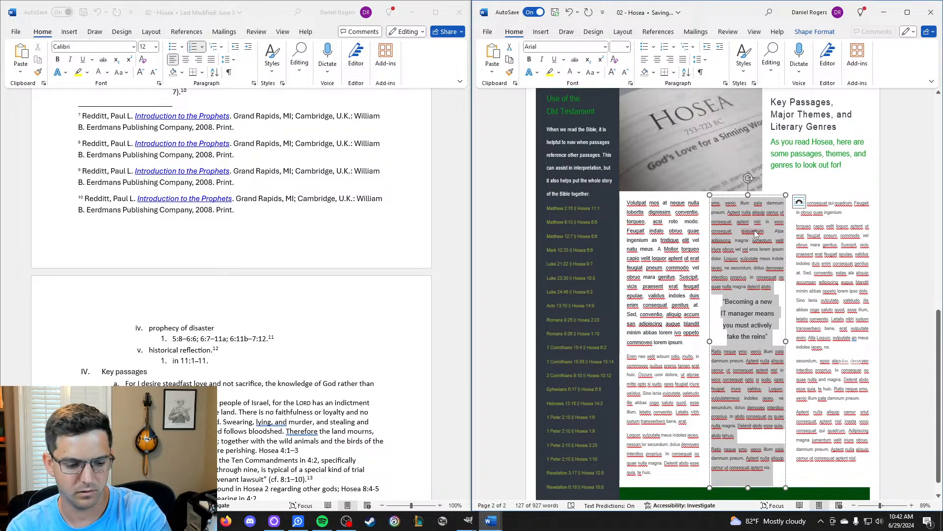
key(Delete)
click(841, 264)
key(ctrl+a)
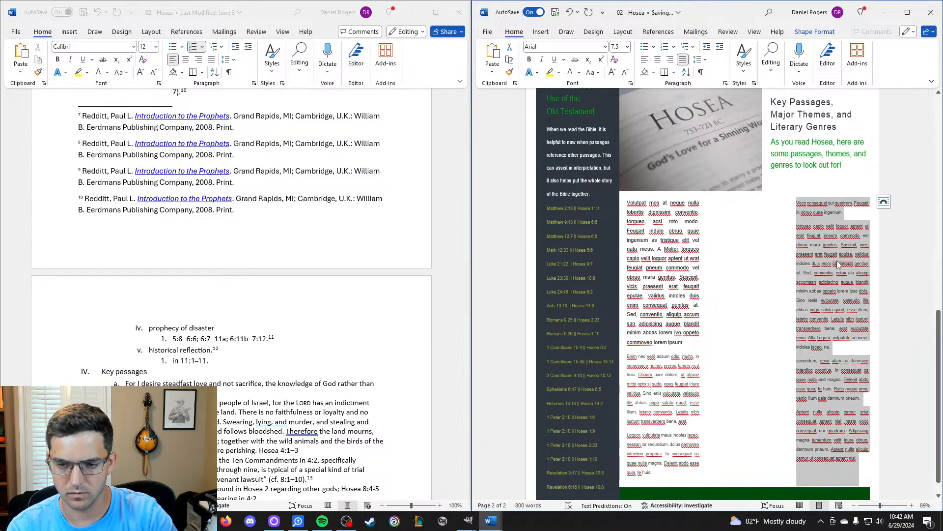
key(Delete)
click(660, 272)
key(ctrl+a)
key(Delete)
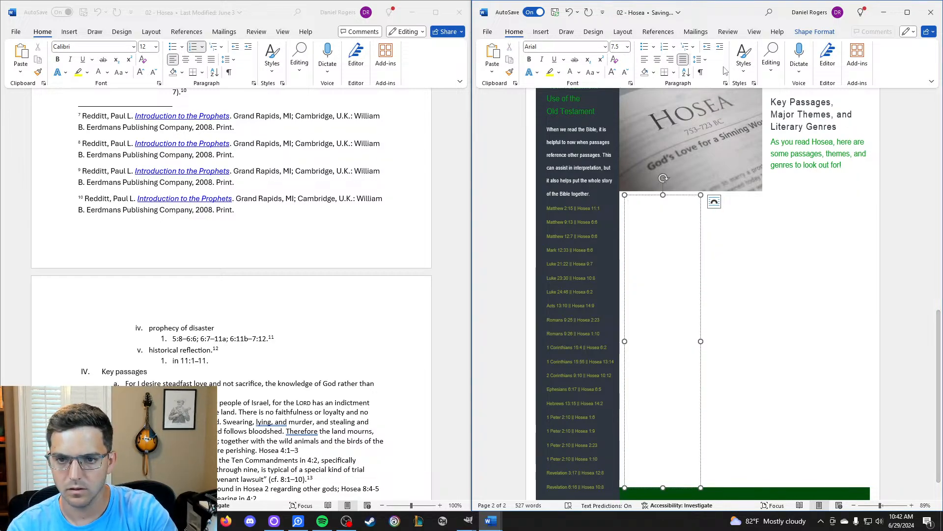
Link the first column's empty text box to the middle column's text box.
click(814, 31)
click(727, 73)
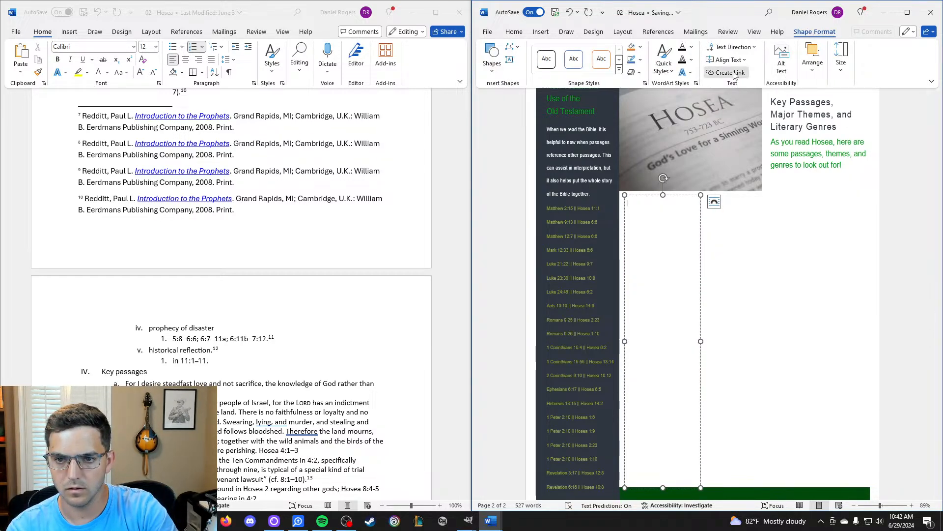
click(742, 242)
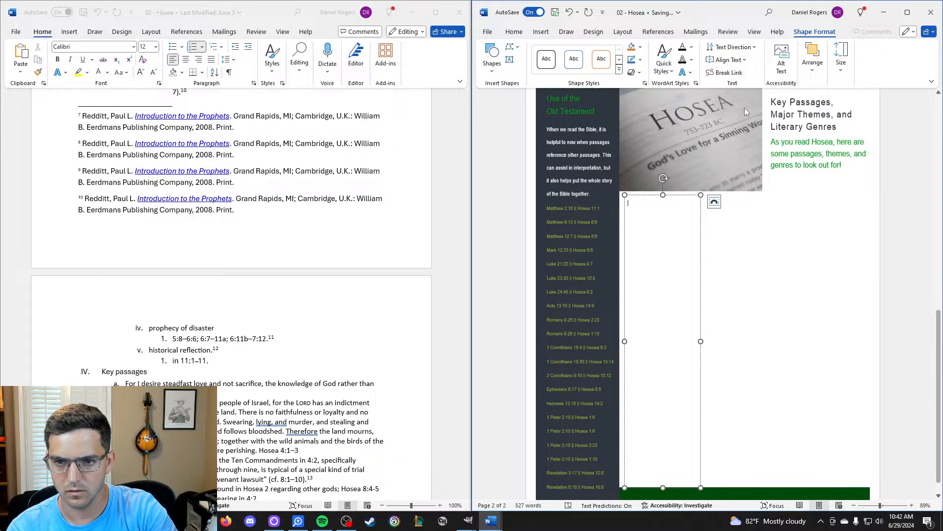
click(729, 72)
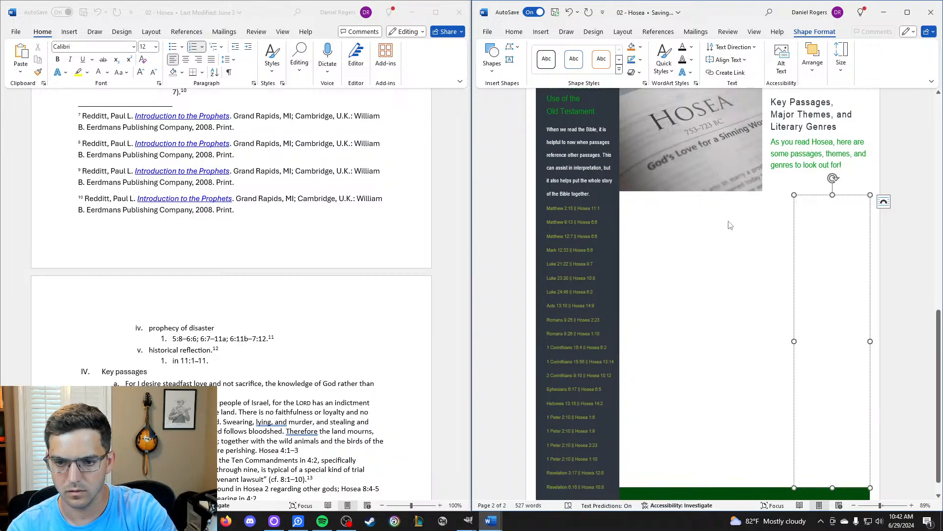
key(ctrl+z)
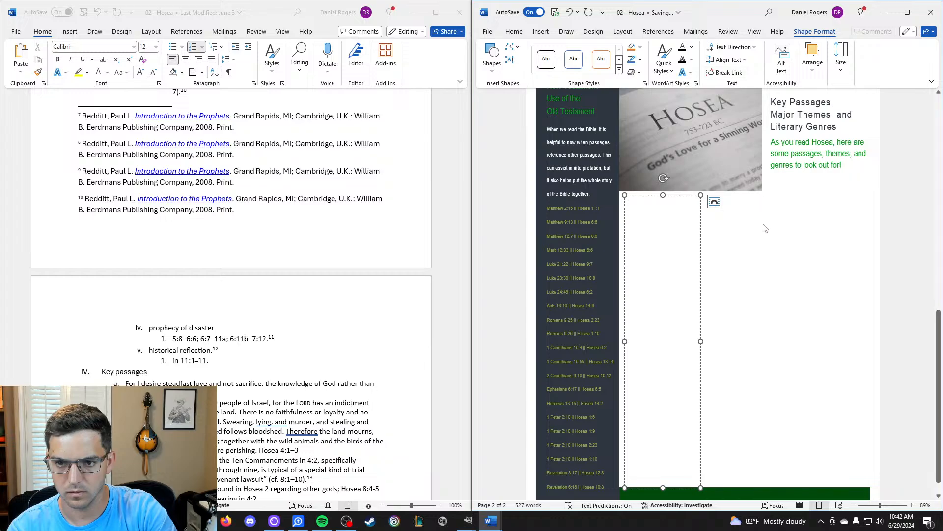
key(ctrl+y)
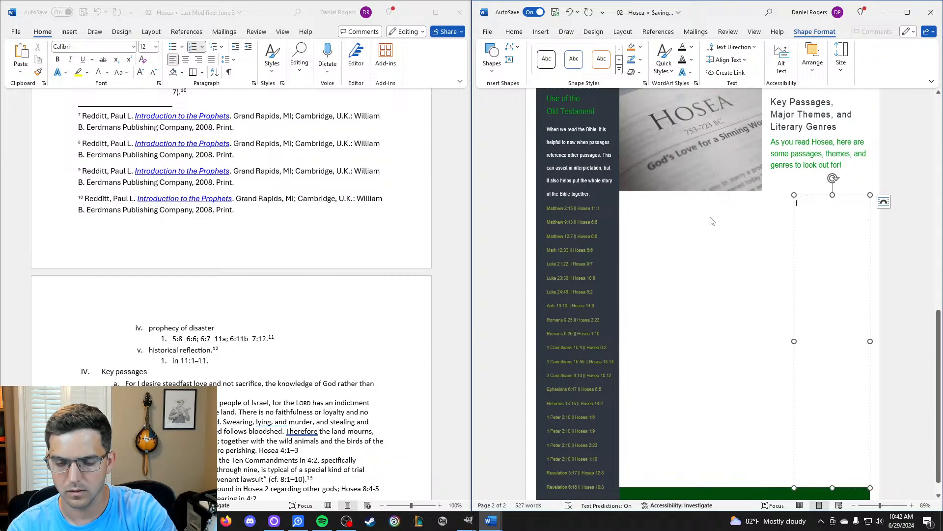
key(ctrl+z)
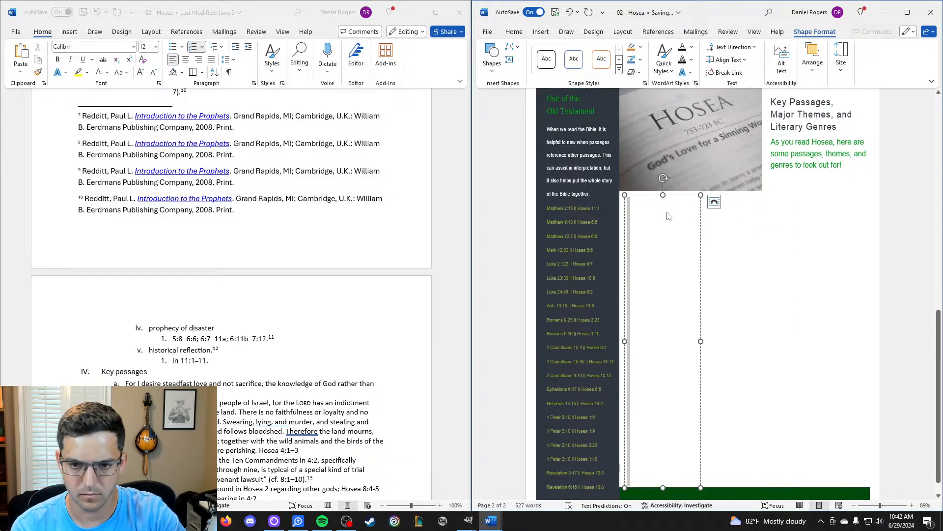
Fill the first column's linked text box with repeated "a" filler paragraphs until the text flows into the middle column.
text(aaaaaaaaaaaaaaaaaaaaaaaaaaaaaaaaaaaaaaaaaaaaaaaaaaaaaaaaaaaaaaaaaaaaaaaaaaaaaaaaaaaaaaaaaaaaaaaaaaaaaaaaaaaaaaaaaaaaaaaa)
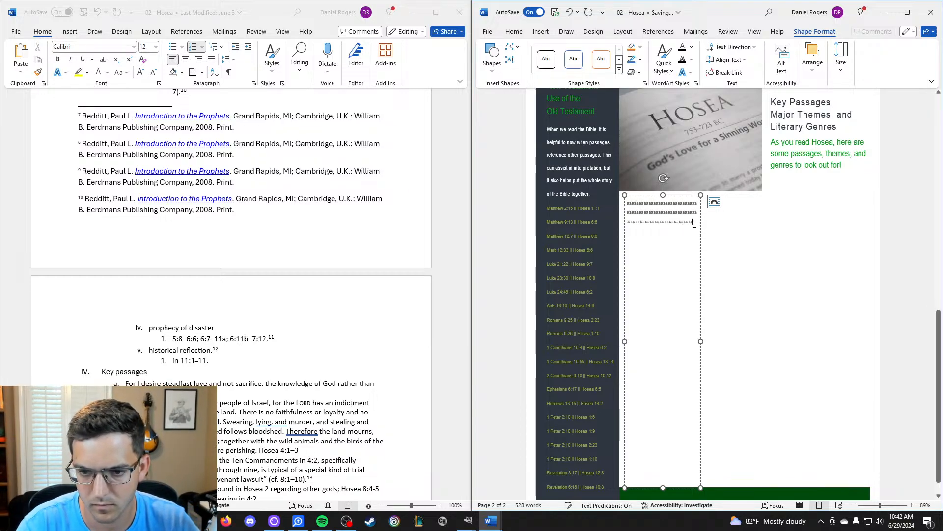
key(ctrl+a)
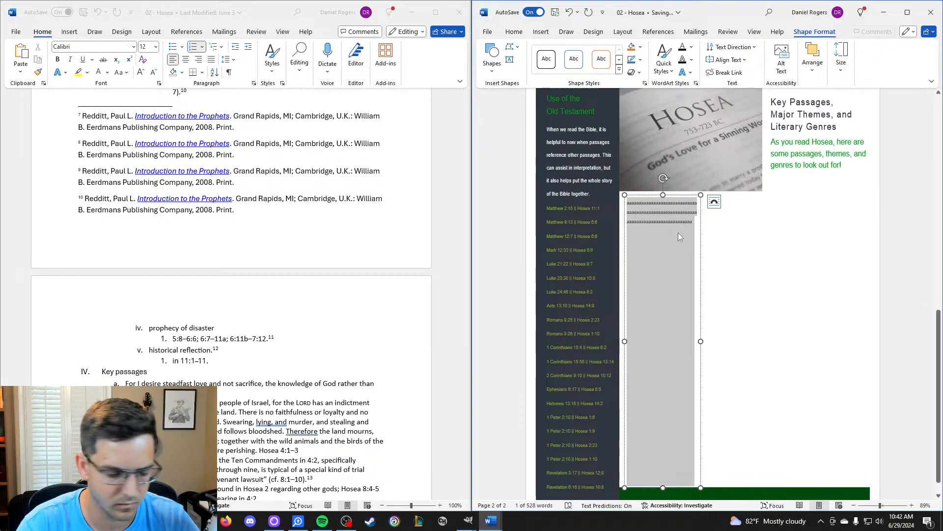
click(681, 225)
key(ctrl+v)
key(ctrl+v)
key(ctrl+v)
key(ctrl+v)
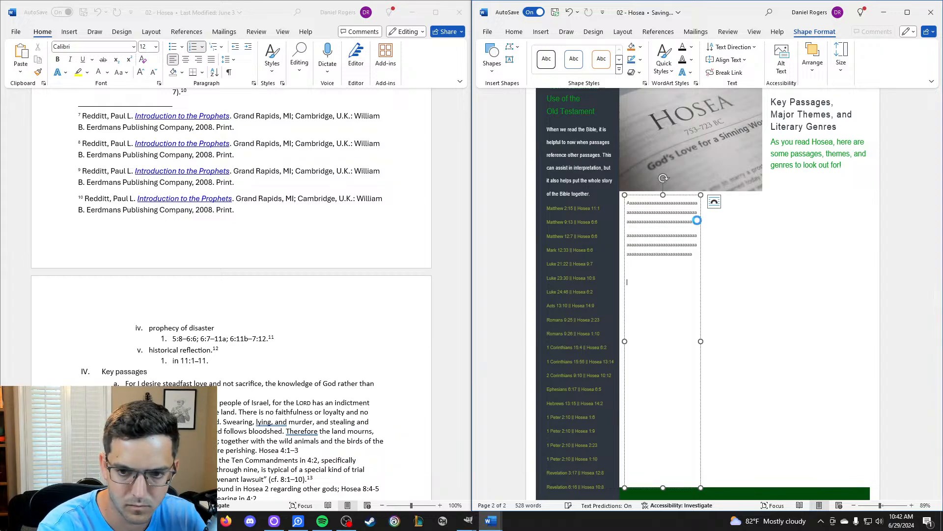
key(ctrl+a)
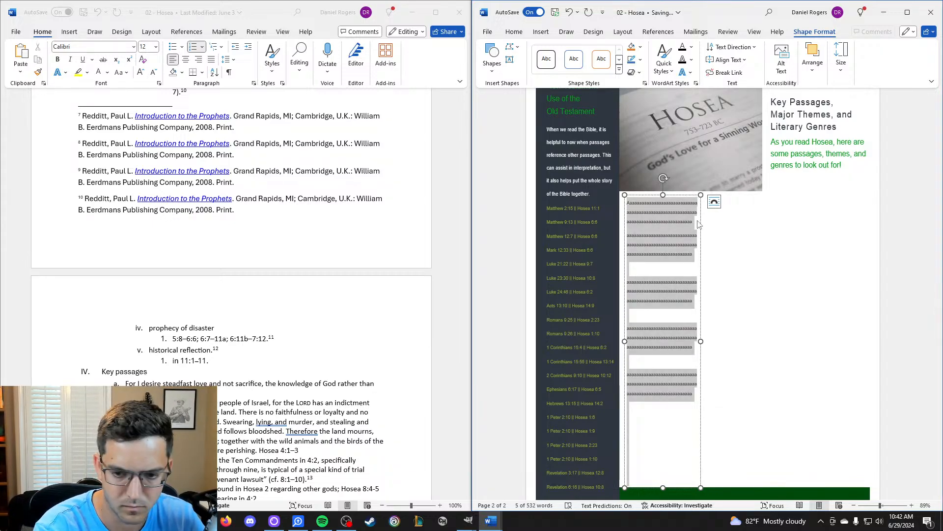
key(ctrl+v)
key(ctrl+v)
key(ctrl+v)
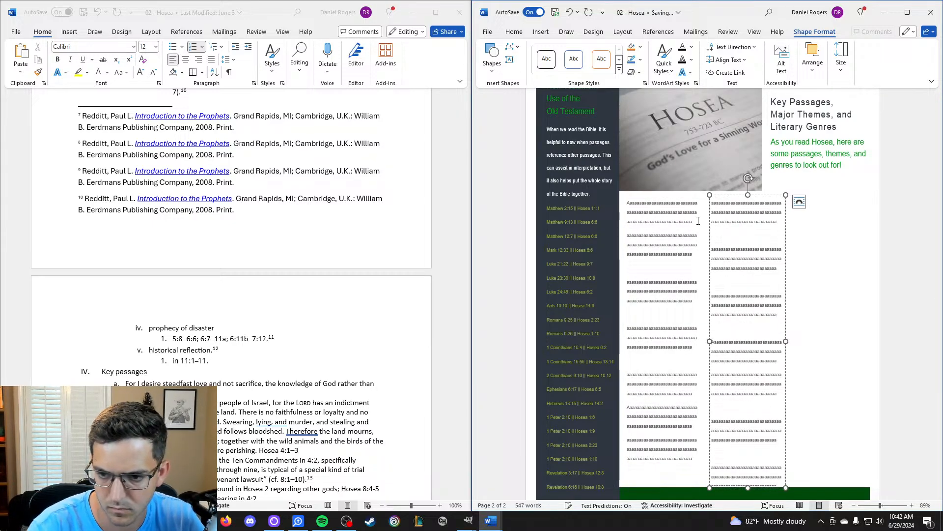
Undo the last filler paste, link the middle column's text box to the third column's, and add filler until it flows across.
key(ctrl+z)
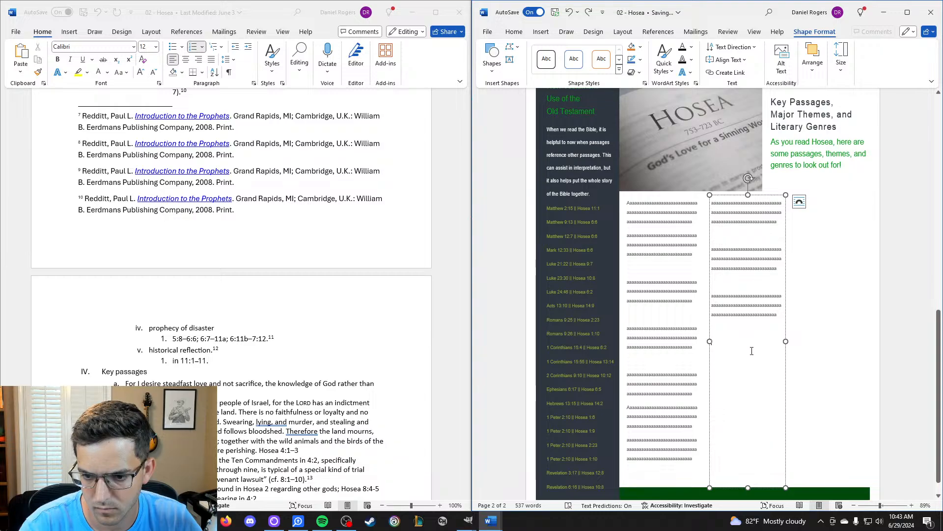
click(727, 73)
click(812, 265)
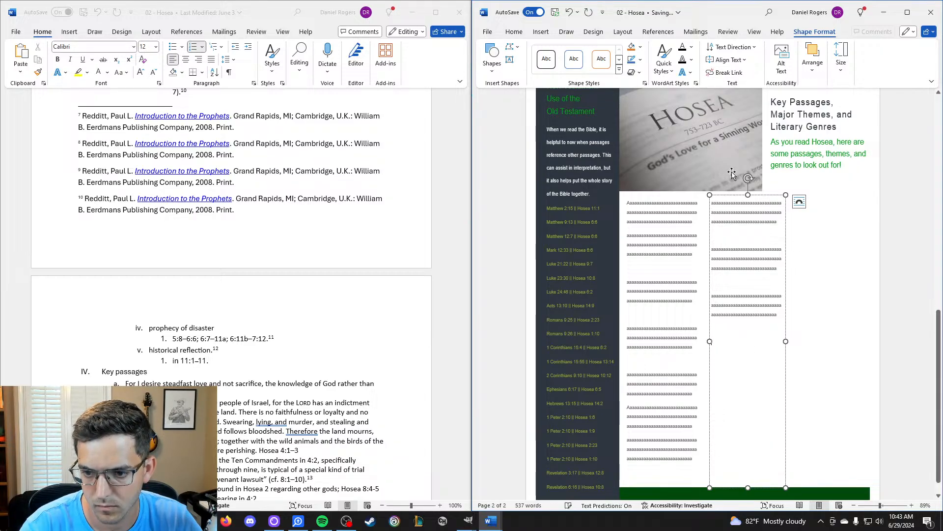
key(ctrl+a)
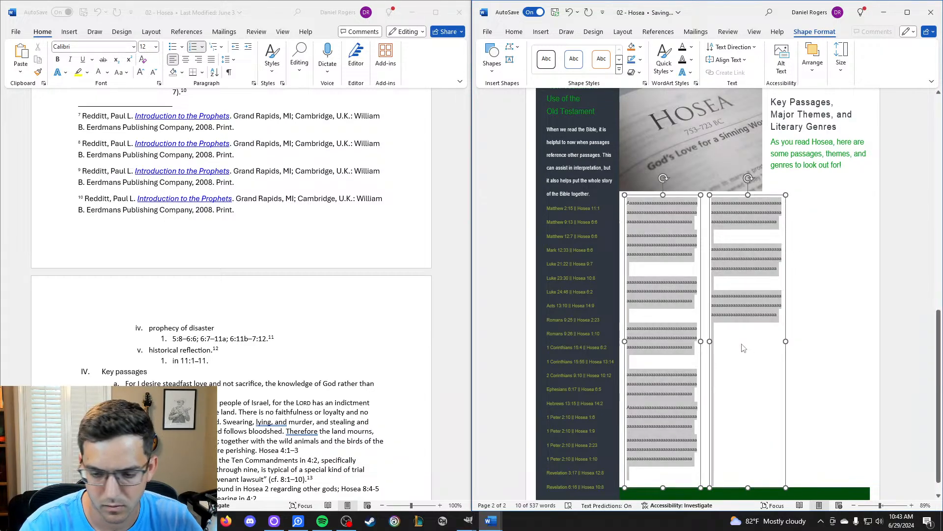
key(ctrl+v)
click(781, 184)
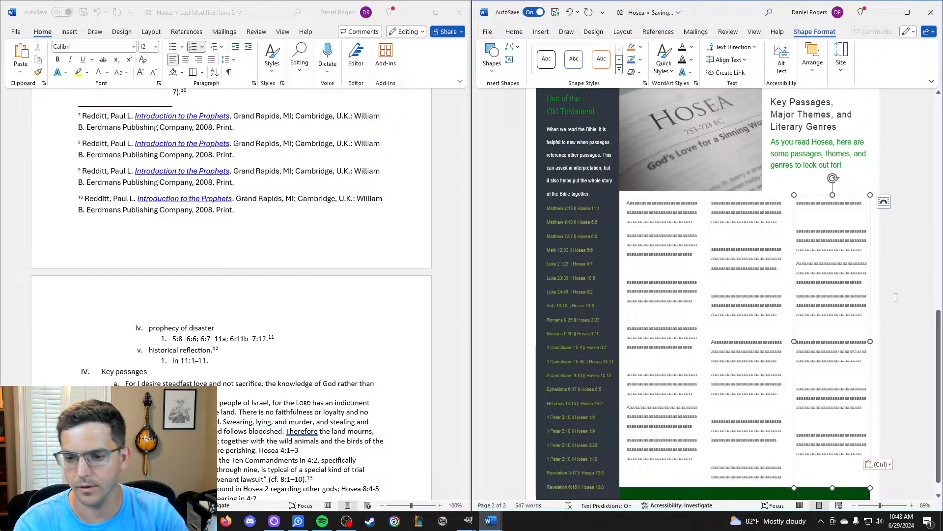
Review the layout of both newsletter pages, comparing the first page's contents list with the sections on the second page.
scroll(781, 247, up, 2)
scroll(783, 243, up, 10)
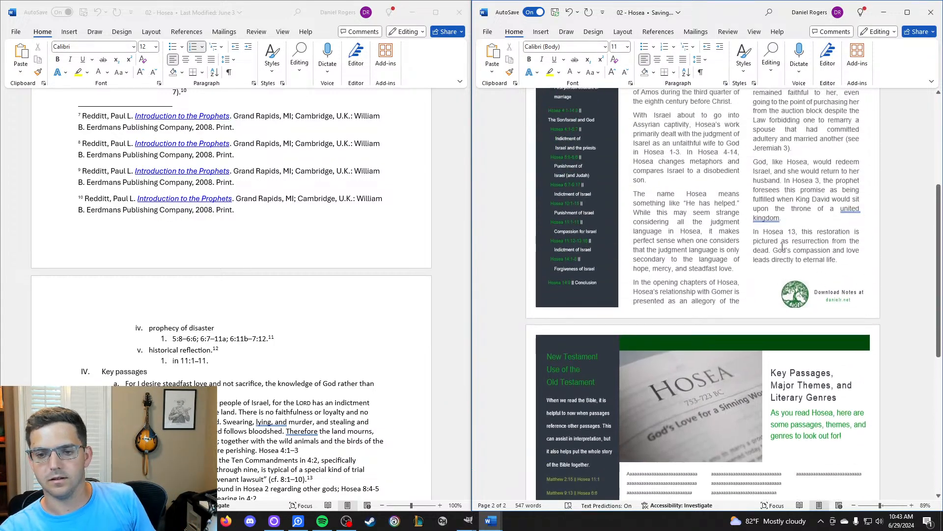
scroll(789, 238, down, 12)
scroll(790, 238, down, 1)
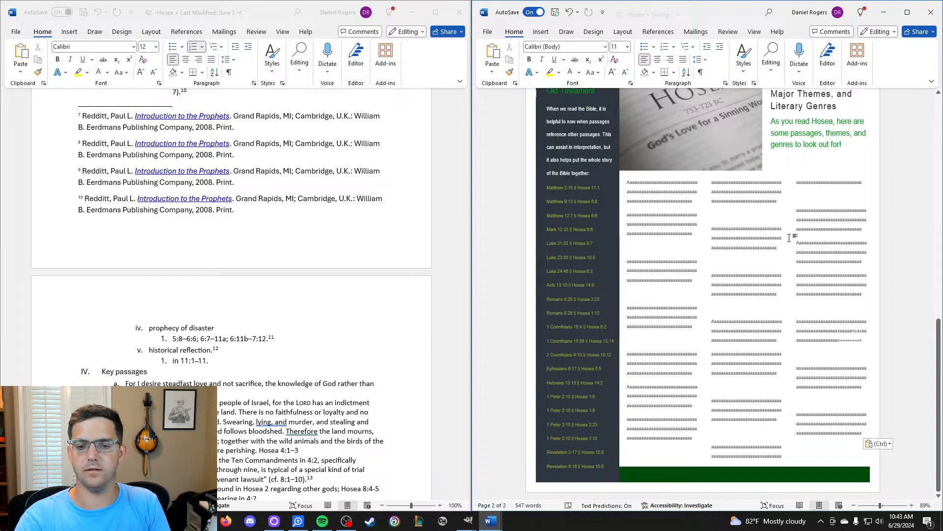
scroll(789, 239, up, 2)
scroll(790, 203, up, 5)
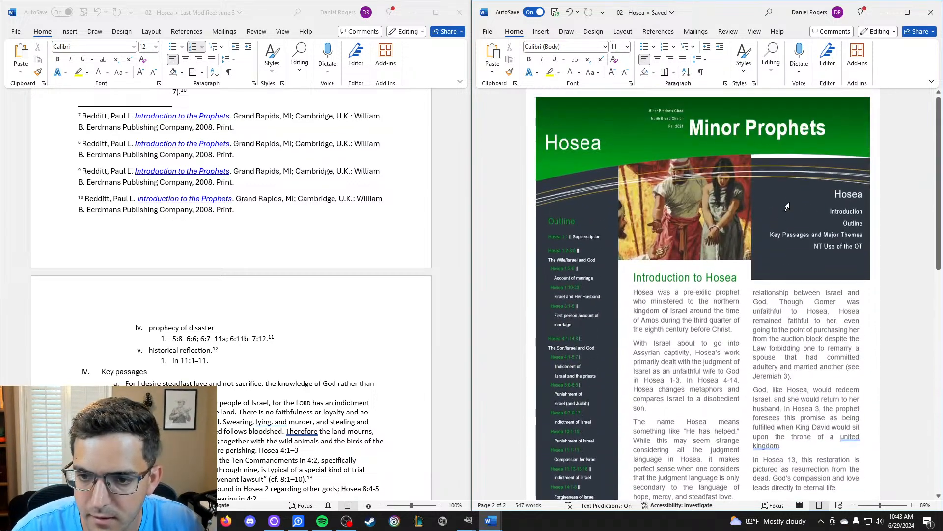
scroll(788, 196, down, 10)
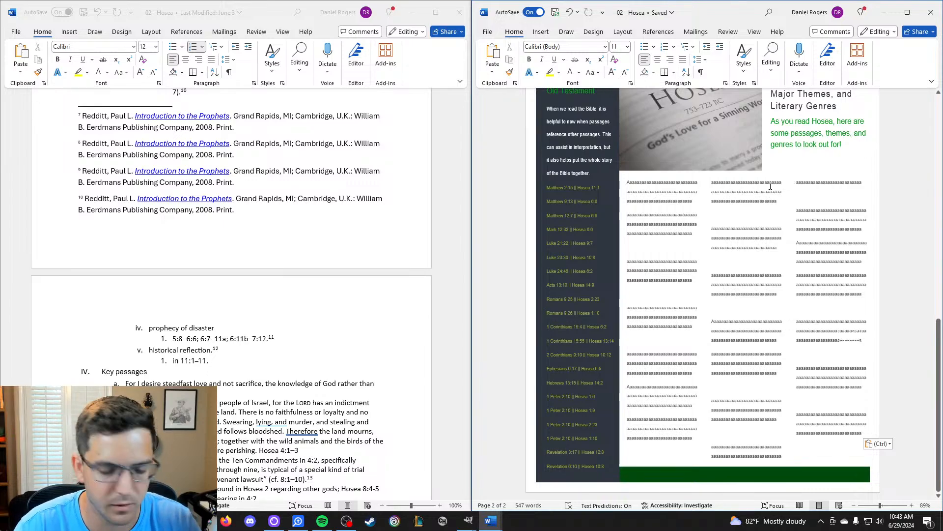
click(829, 168)
scroll(831, 162, up, 1)
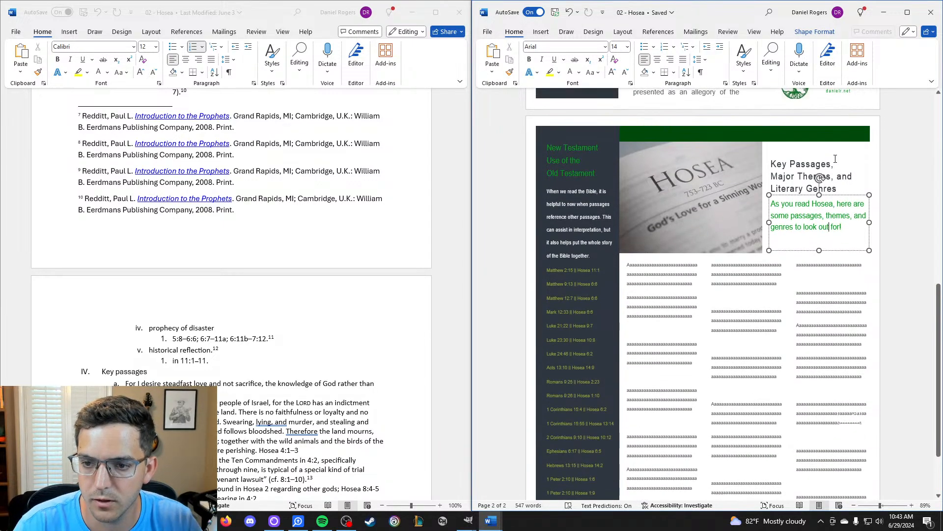
key(ctrl+v)
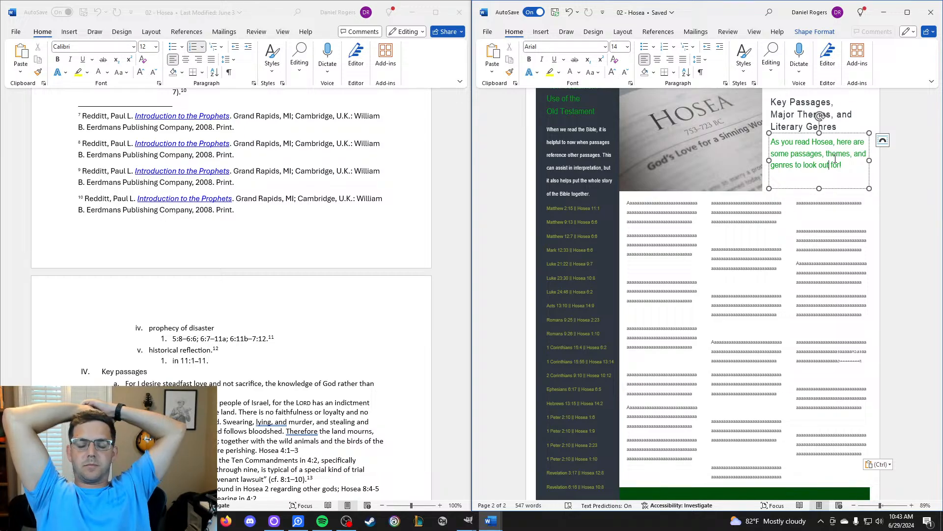
scroll(738, 252, up, 4)
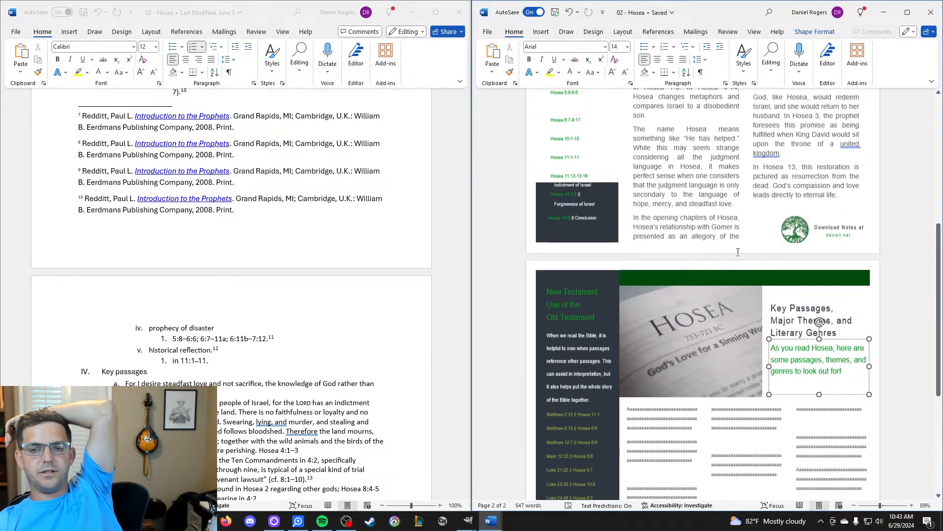
scroll(738, 252, up, 6)
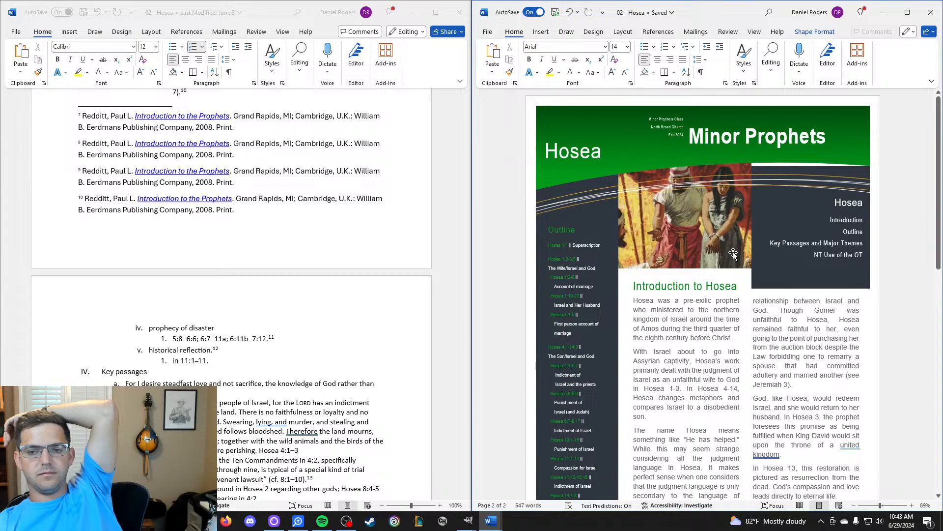
scroll(733, 253, down, 6)
scroll(732, 252, up, 2)
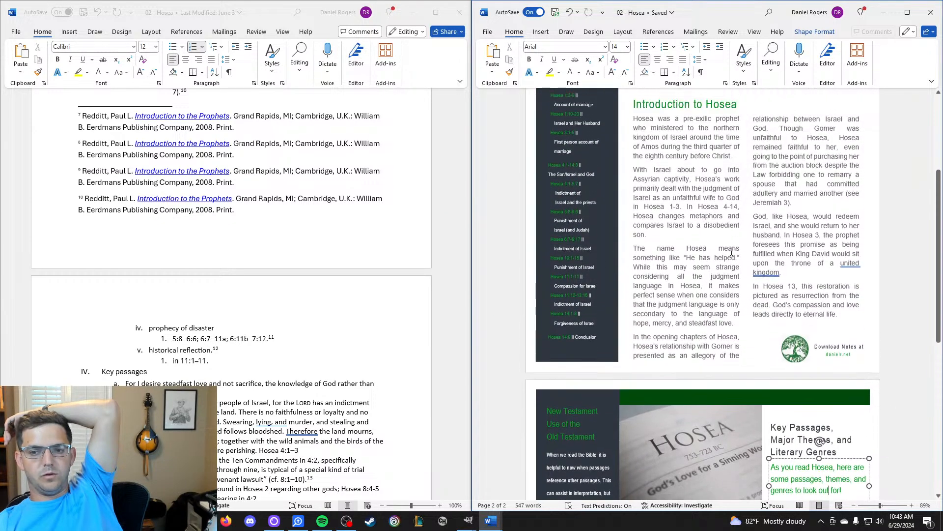
scroll(732, 251, up, 1)
scroll(731, 251, up, 2)
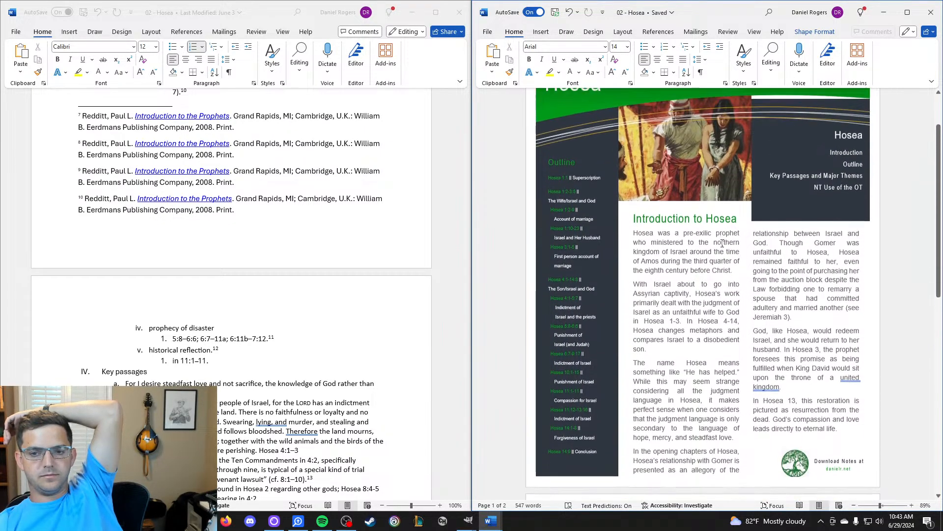
Extend the first page's contents text box downward and add the line "Modern Application" below "NT Use of the OT".
click(856, 257)
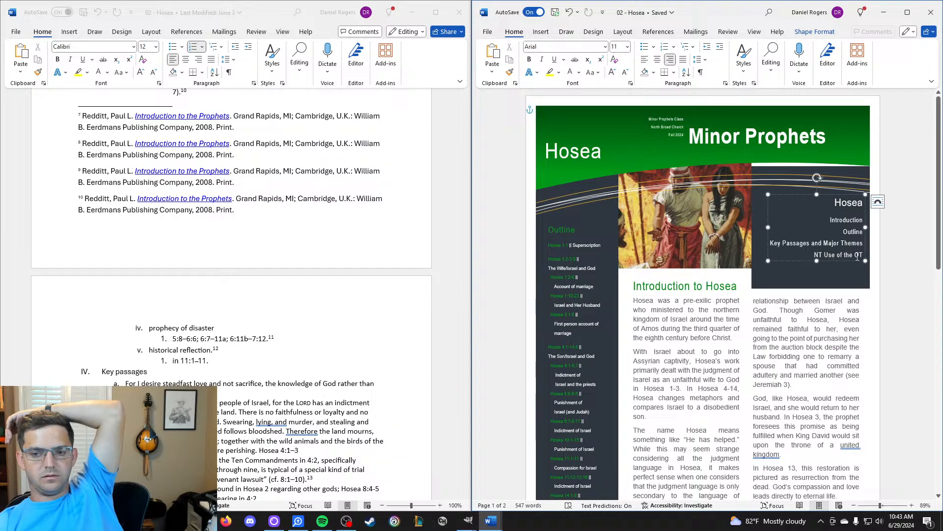
drag(818, 262, 823, 275)
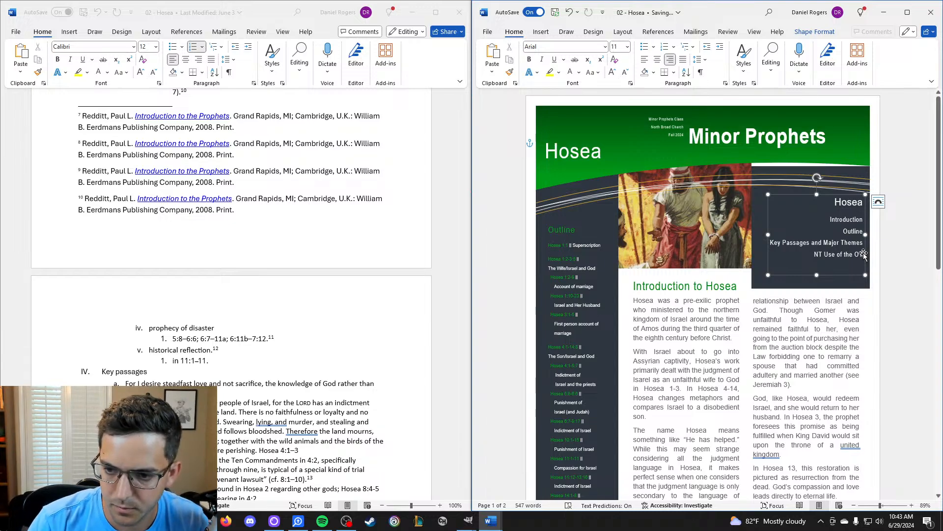
key(Return)
text(Mod)
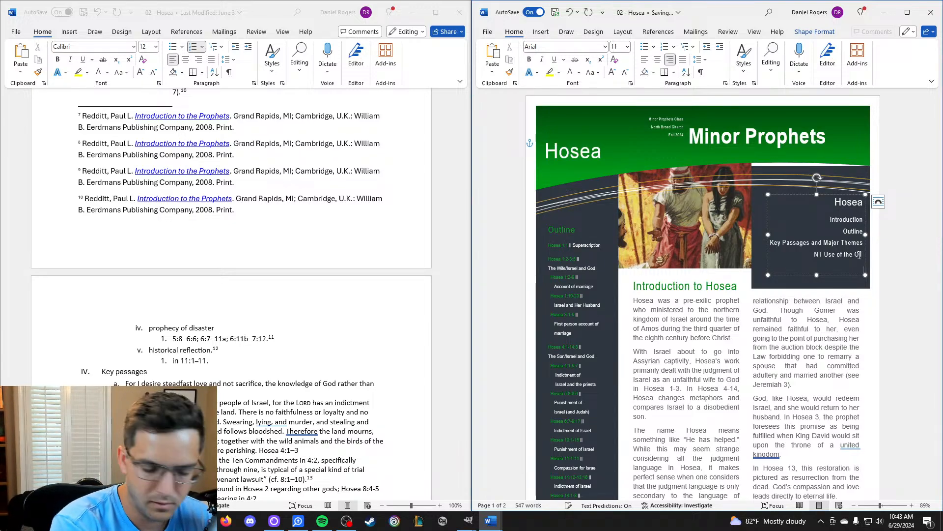
key(BackSpace)
key(BackSpace)
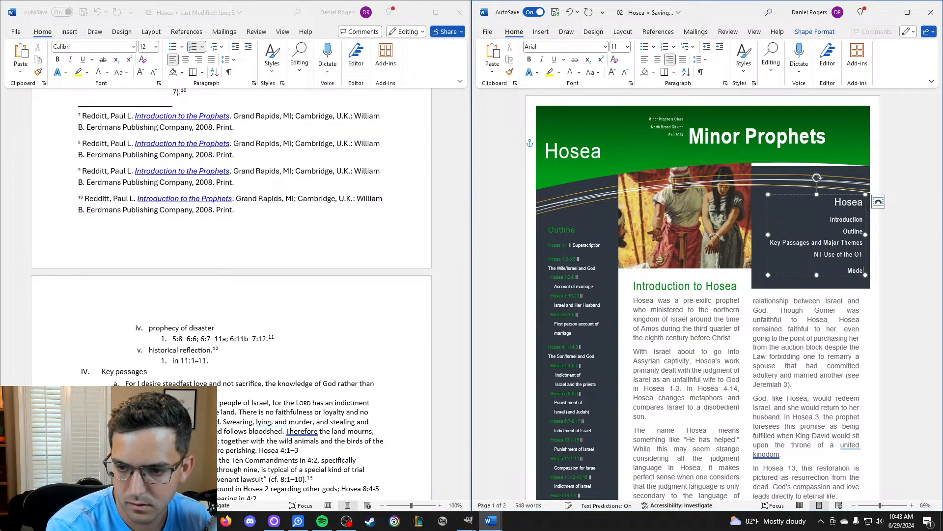
key(BackSpace)
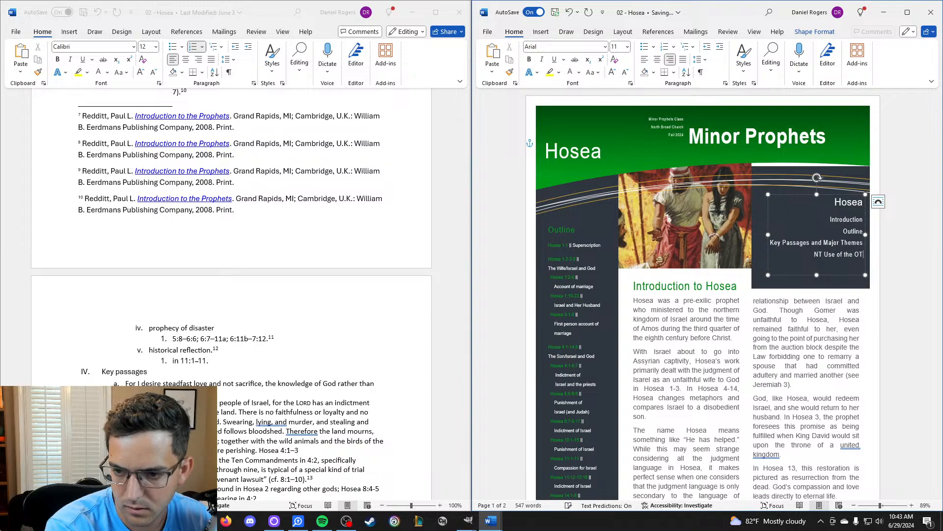
text(Modern)
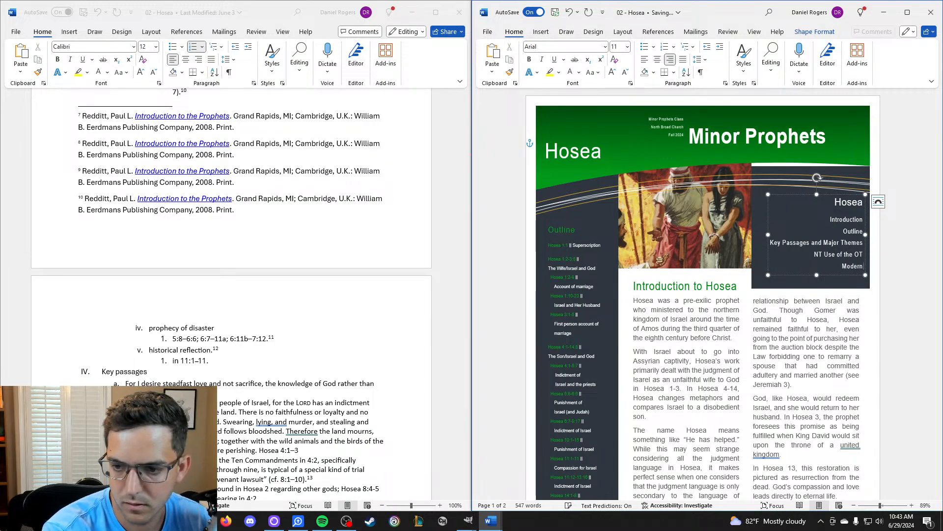
text( Application)
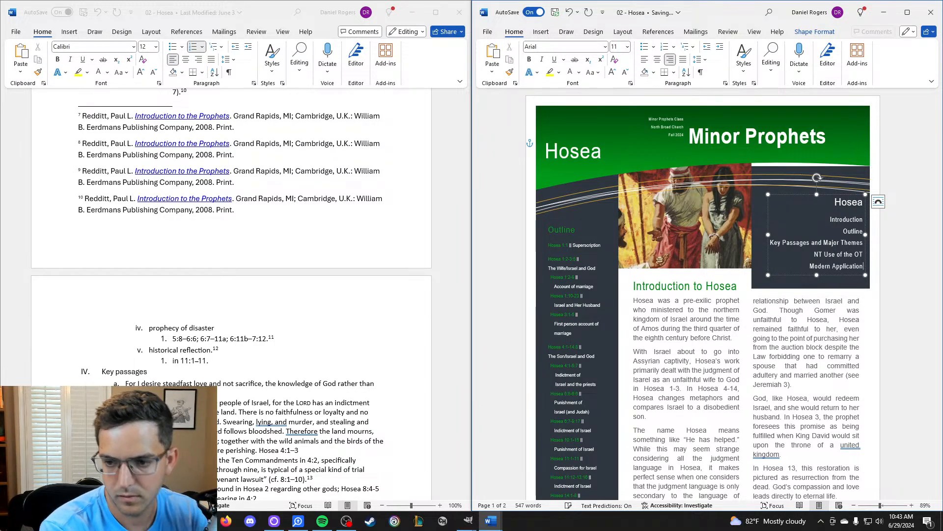
click(891, 213)
Break the link between the middle and third column text boxes on the second page and place the cursor in the third box.
scroll(891, 212, down, 2)
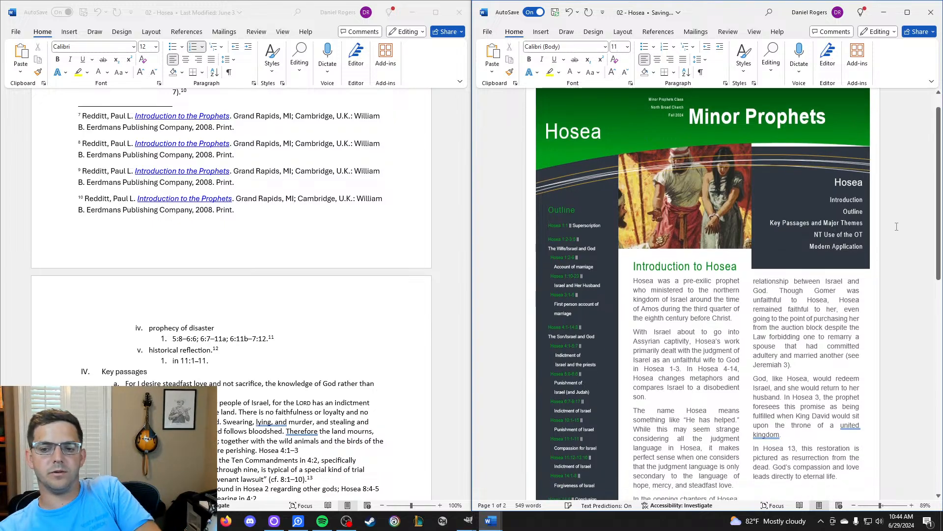
scroll(890, 212, down, 14)
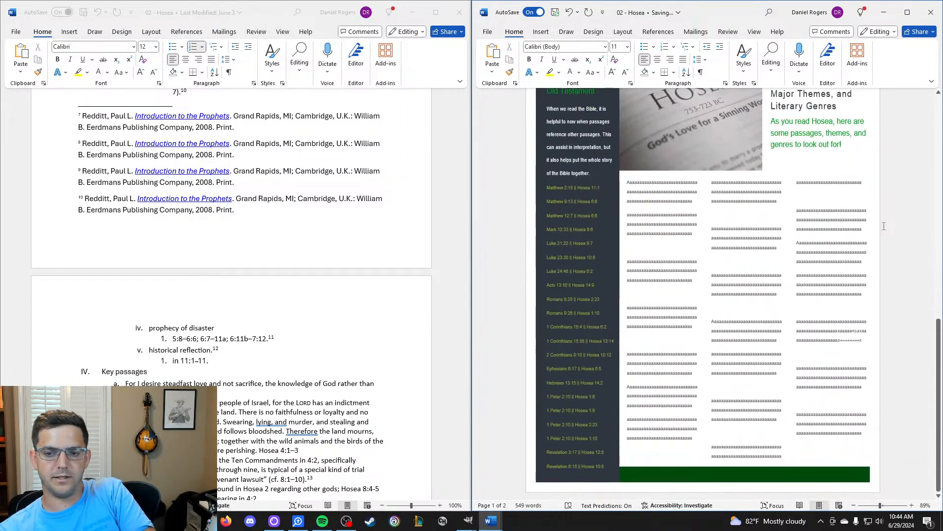
scroll(869, 229, down, 2)
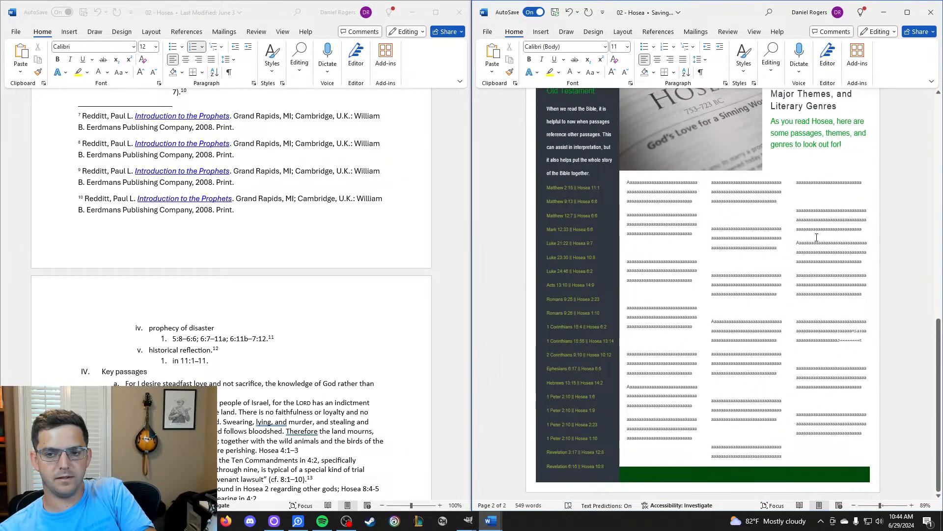
scroll(816, 236, up, 2)
click(766, 240)
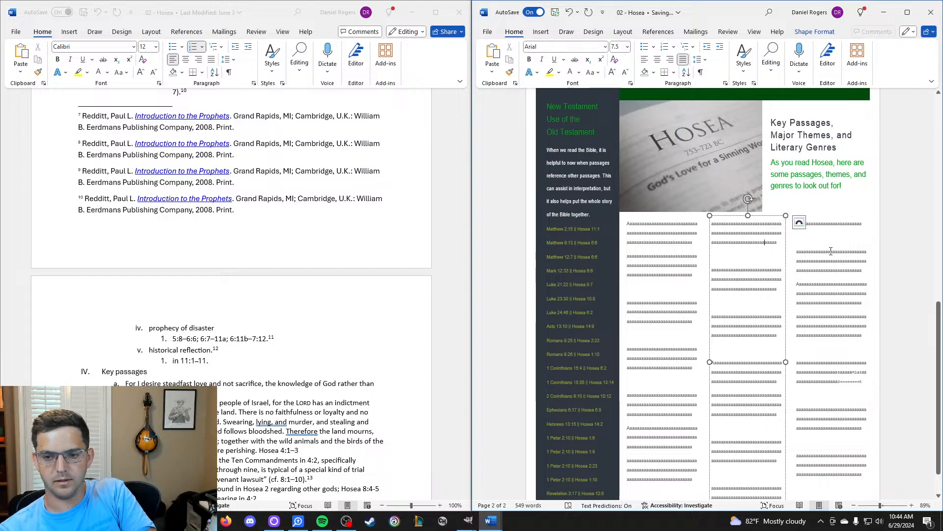
click(835, 252)
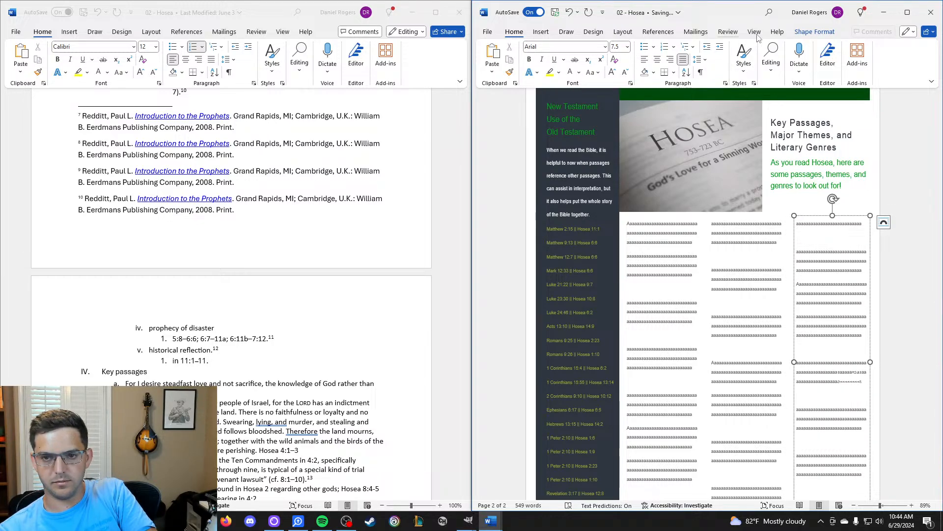
click(798, 32)
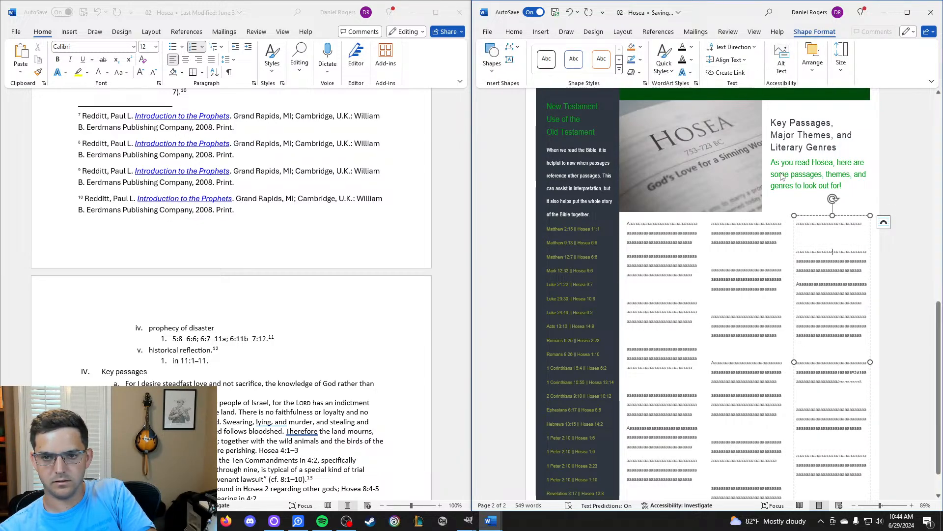
click(762, 255)
click(723, 73)
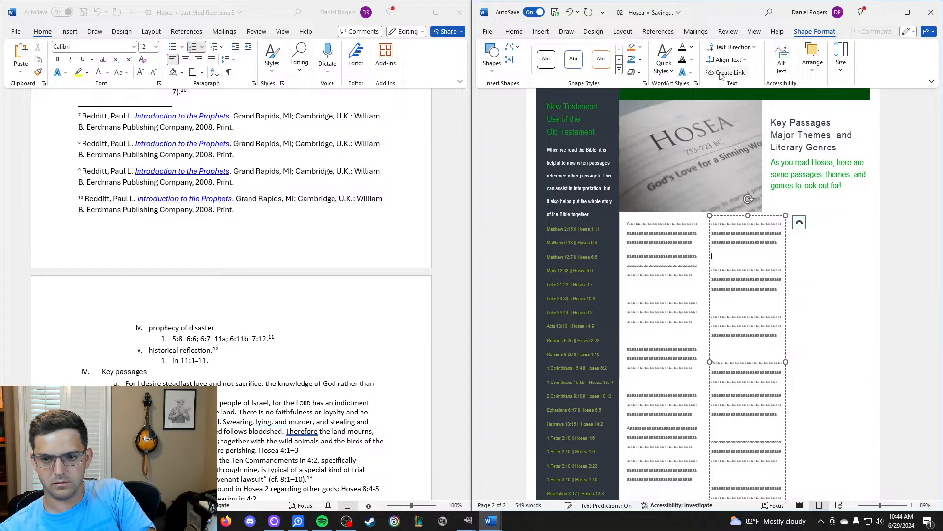
click(840, 241)
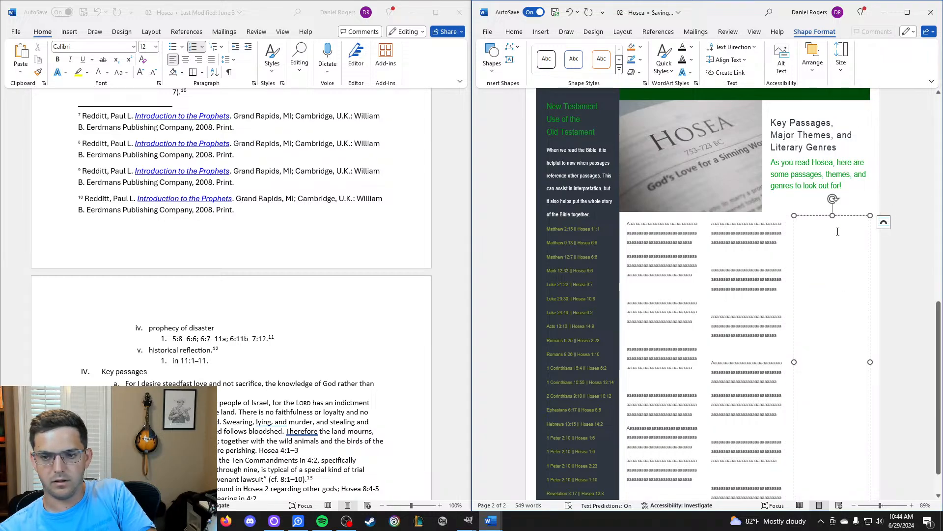
click(514, 32)
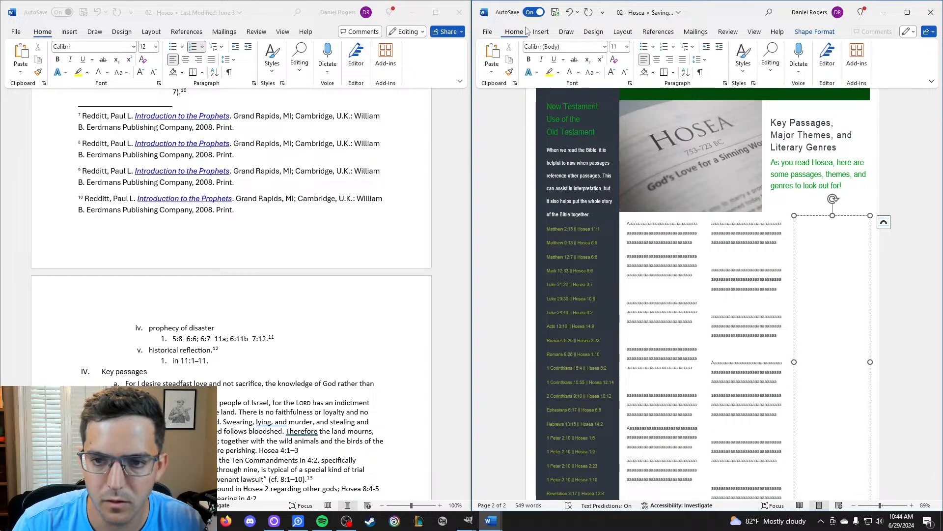
Set the font of the empty third-column text box on the second page to Arial, matching the middle column.
click(740, 270)
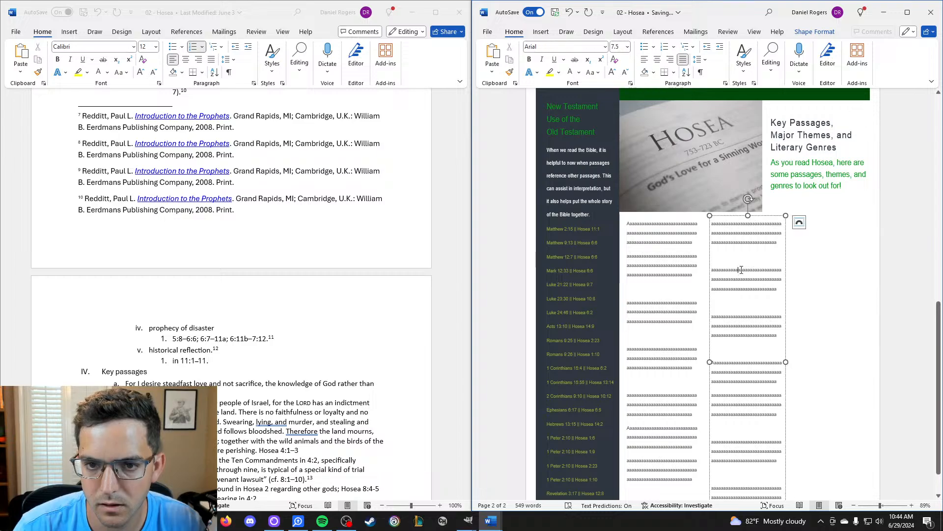
click(846, 259)
click(605, 46)
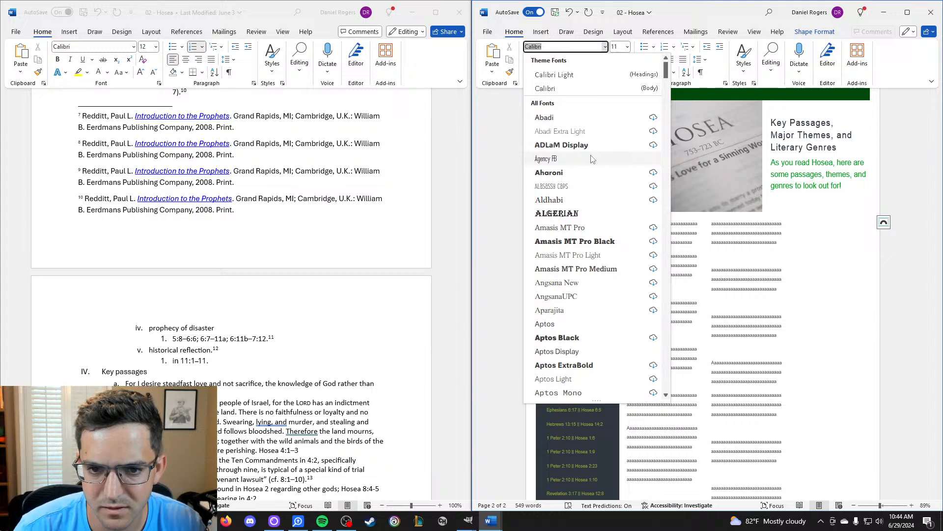
scroll(594, 160, down, 7)
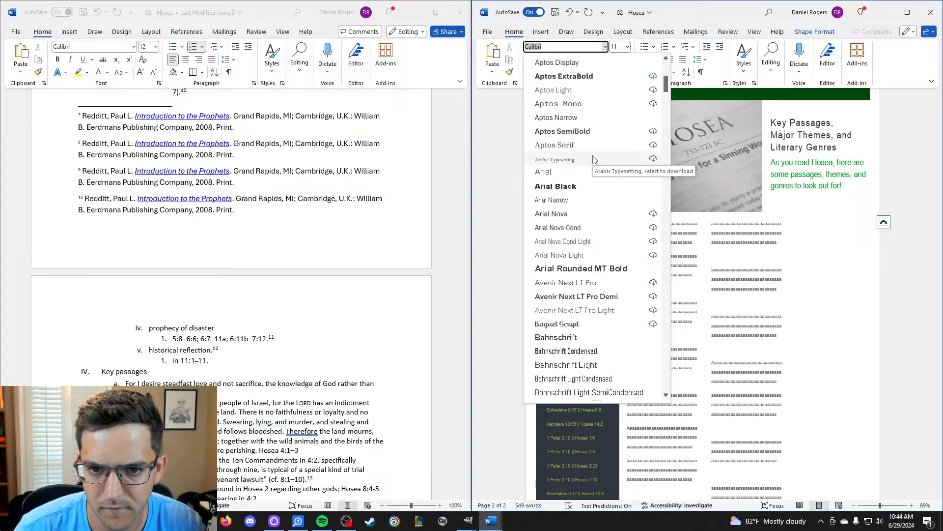
scroll(593, 159, up, 2)
scroll(593, 160, down, 1)
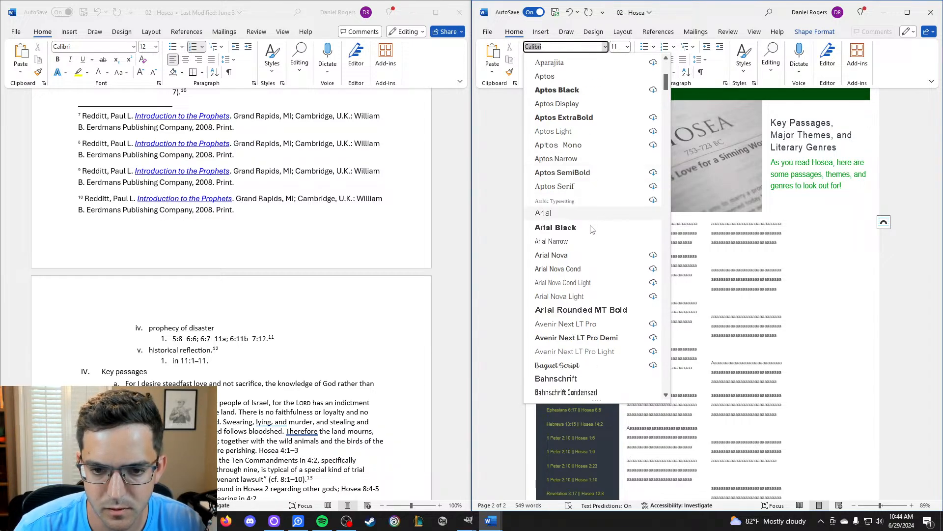
click(578, 218)
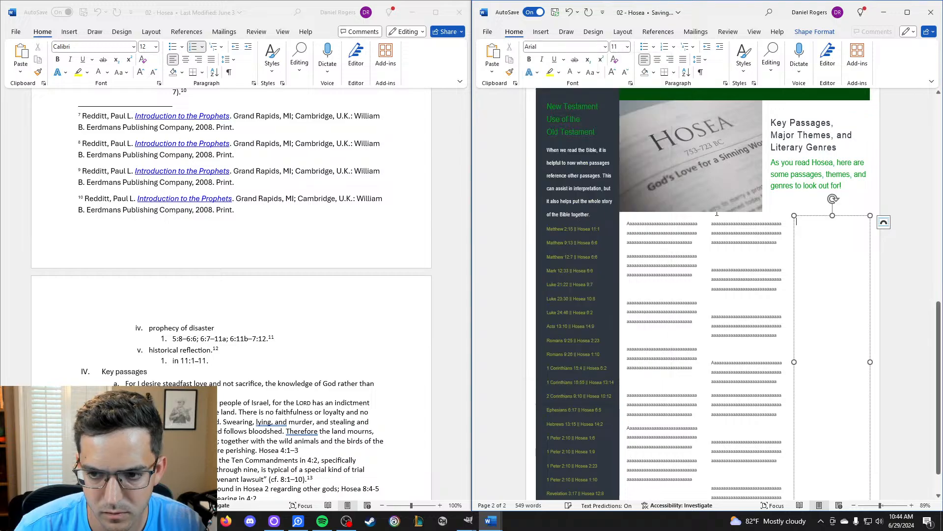
Enter the heading "Modern Application" at the top of the third-column text box.
click(749, 227)
click(813, 239)
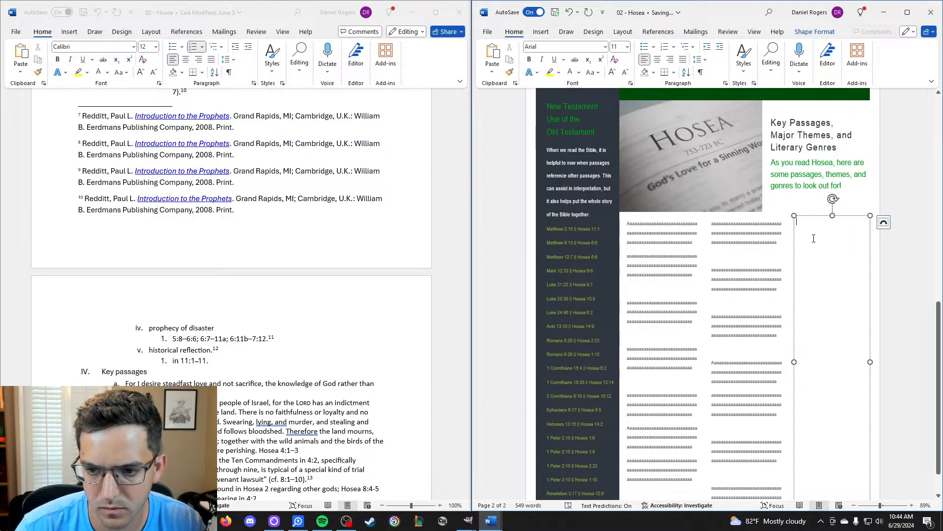
text(M)
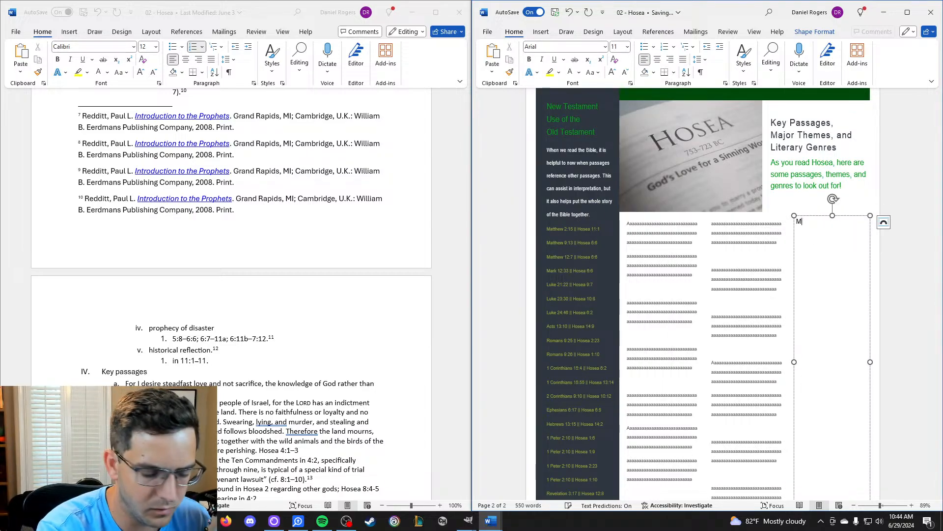
text(odern Application)
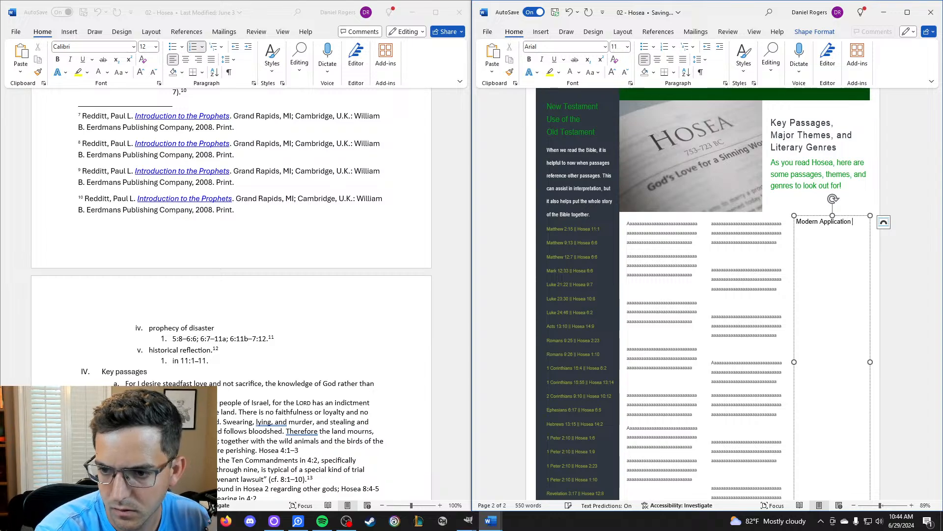
key(ctrl+a)
click(853, 226)
drag(854, 225, 794, 224)
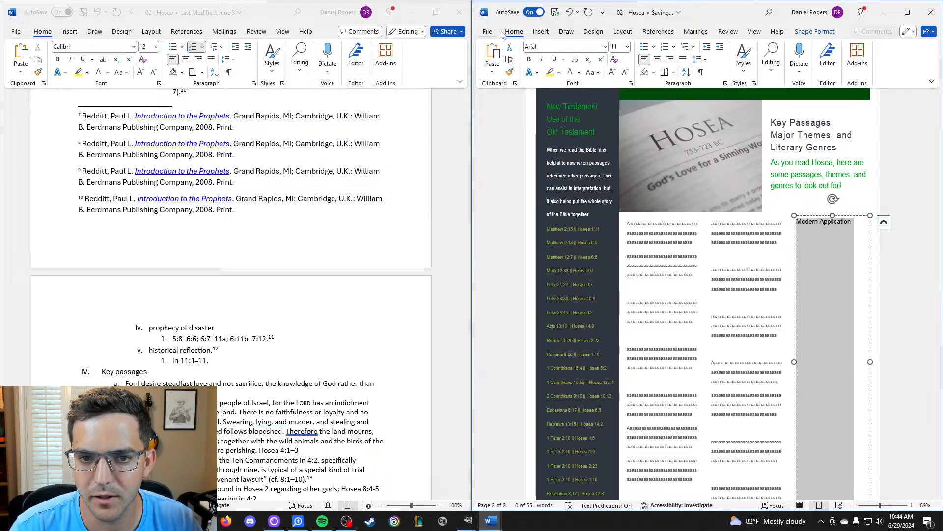
click(806, 33)
click(692, 47)
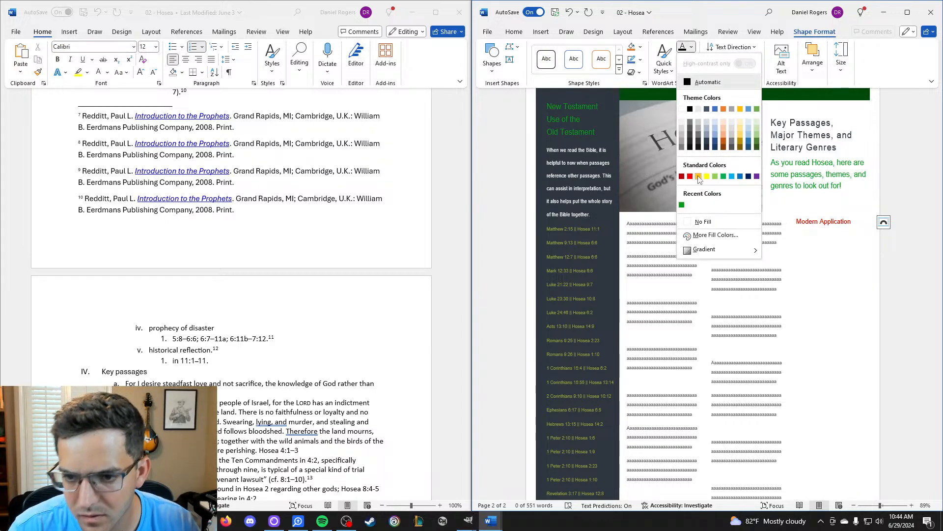
click(709, 234)
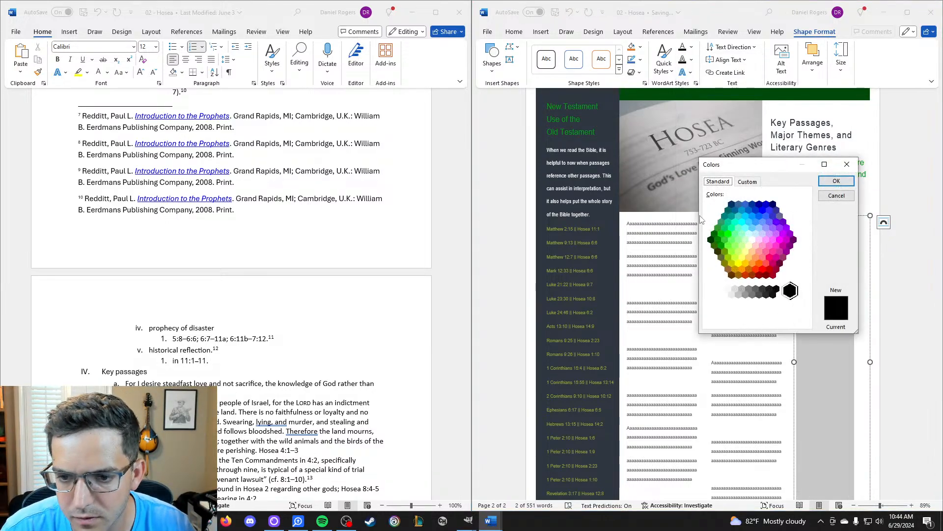
click(836, 181)
Check the custom text color used for the verse references in the dark New Testament sidebar.
click(571, 229)
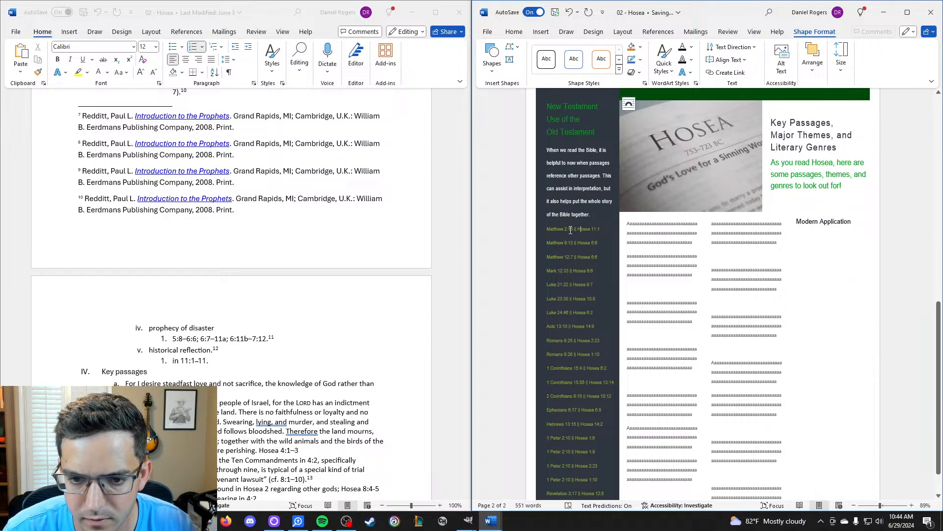
click(514, 31)
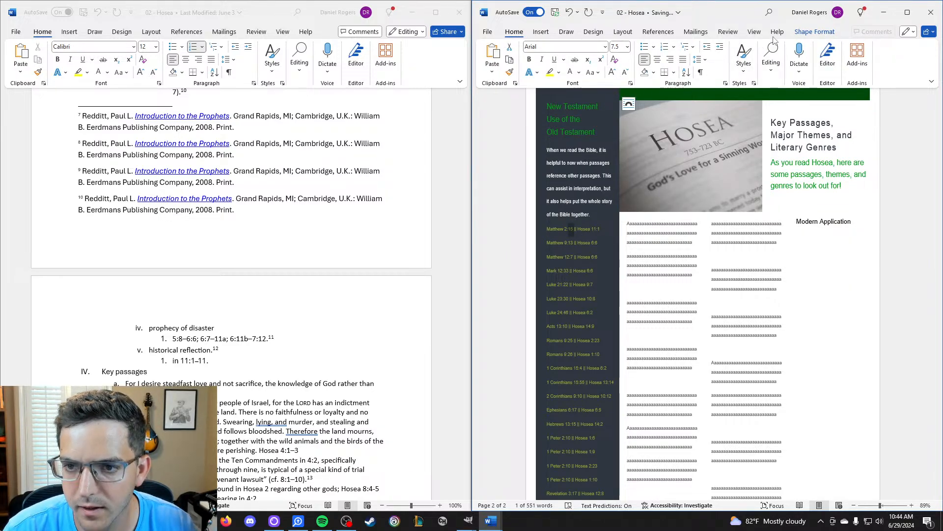
click(745, 63)
click(745, 63)
click(551, 233)
double_click(554, 229)
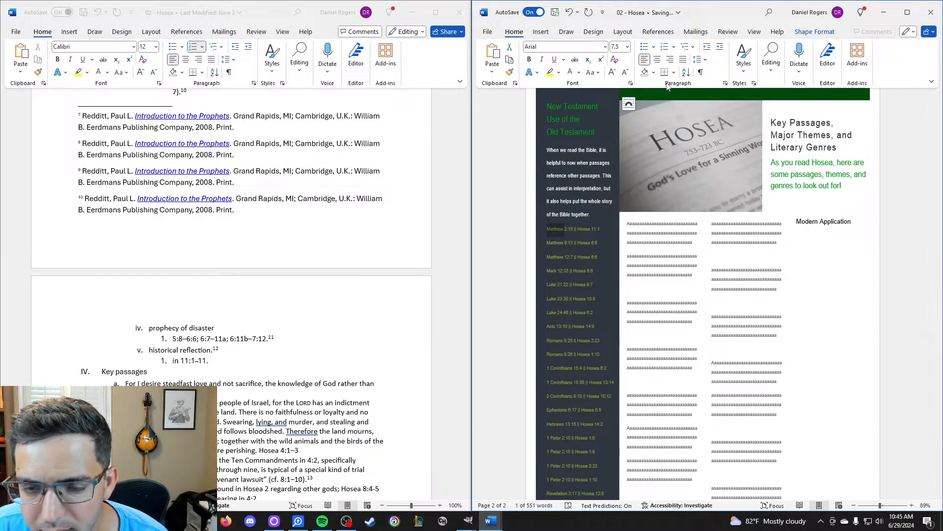
click(802, 31)
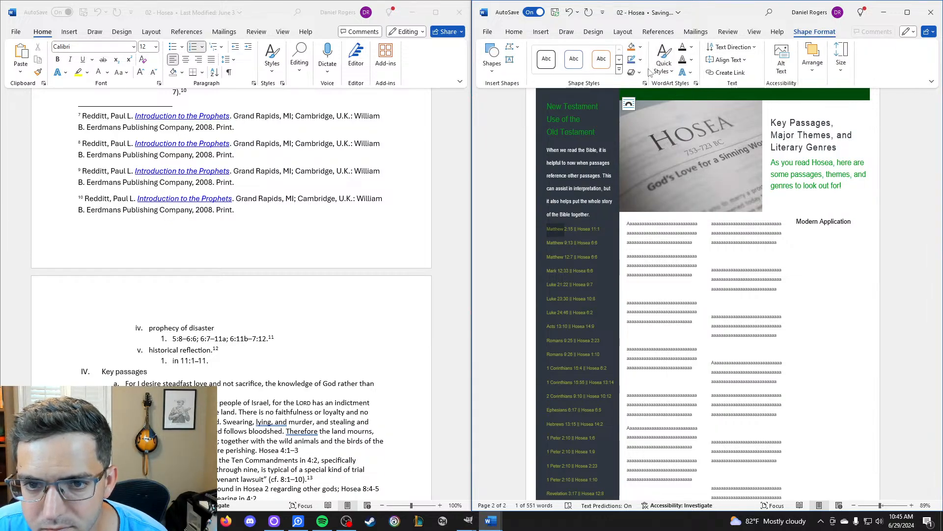
click(641, 47)
click(640, 46)
click(691, 47)
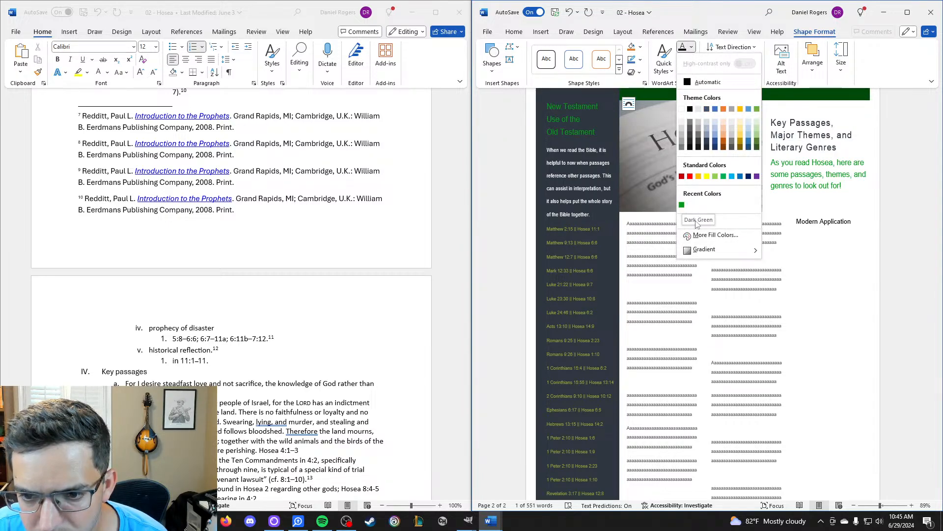
click(713, 235)
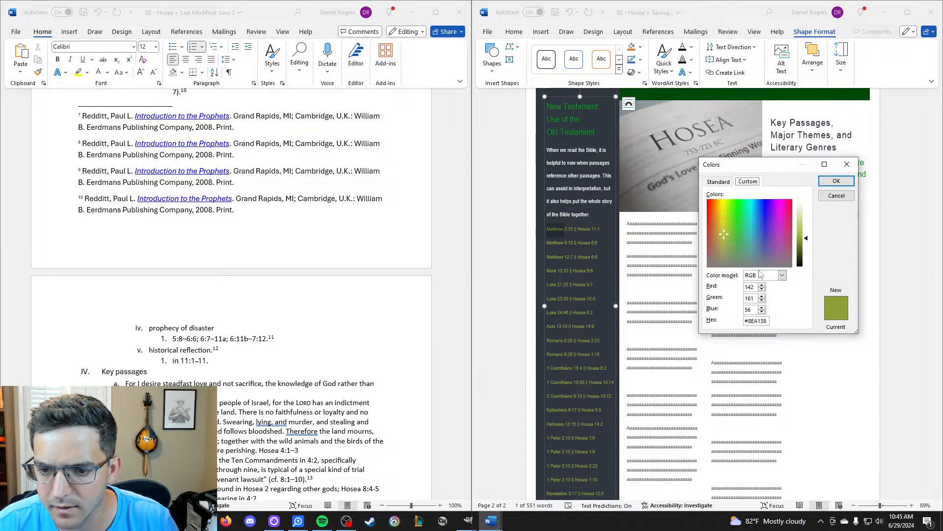
click(836, 181)
Look up the hex code of the fill color used for the dark green bar above the Hosea picture.
scroll(581, 94, up, 3)
click(743, 176)
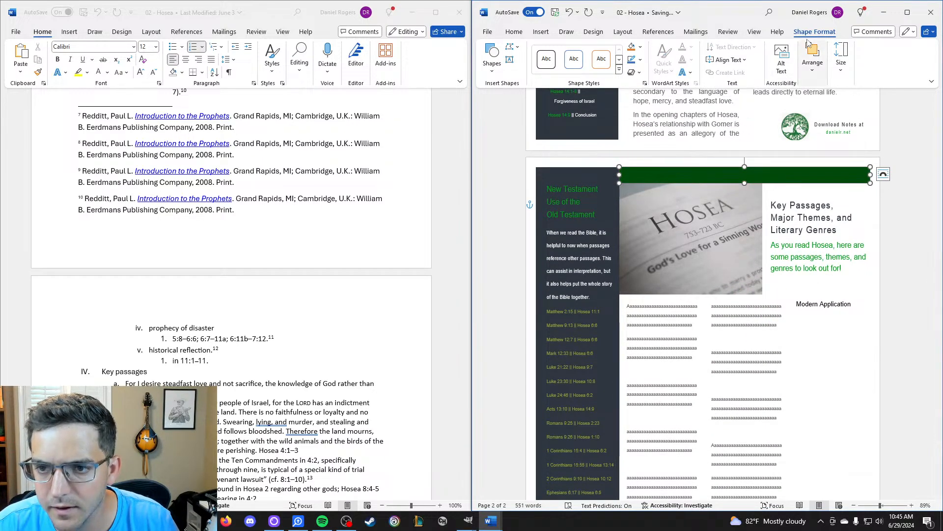
click(640, 47)
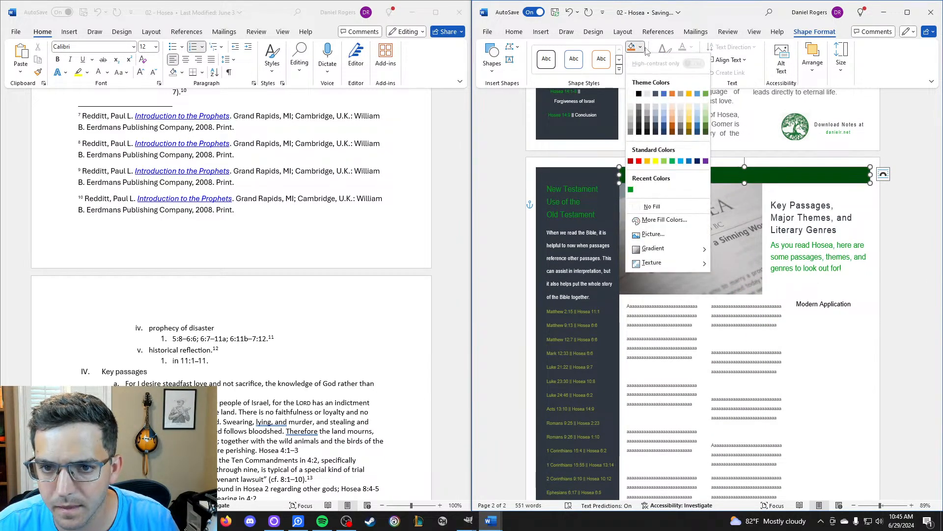
click(664, 220)
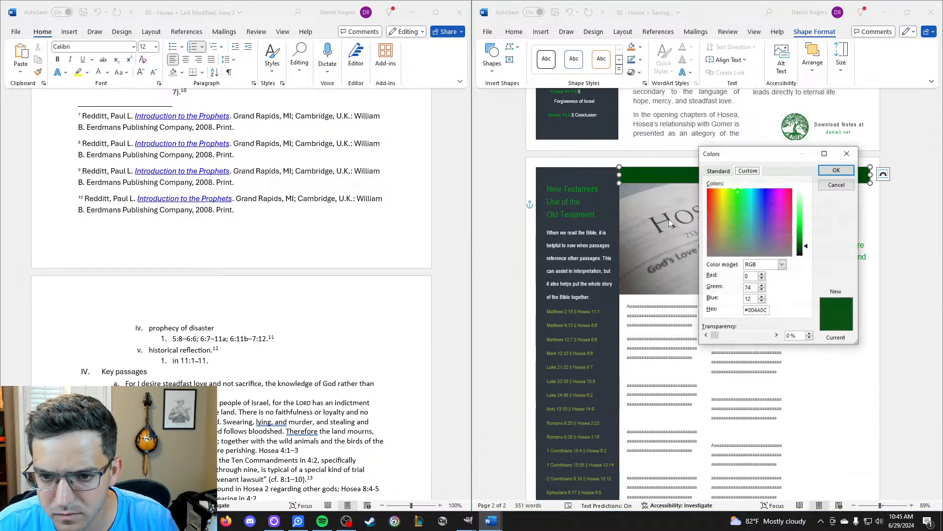
click(836, 170)
Apply the custom text color #004A0C to the "Modern Application" heading in the third column.
triple_click(834, 303)
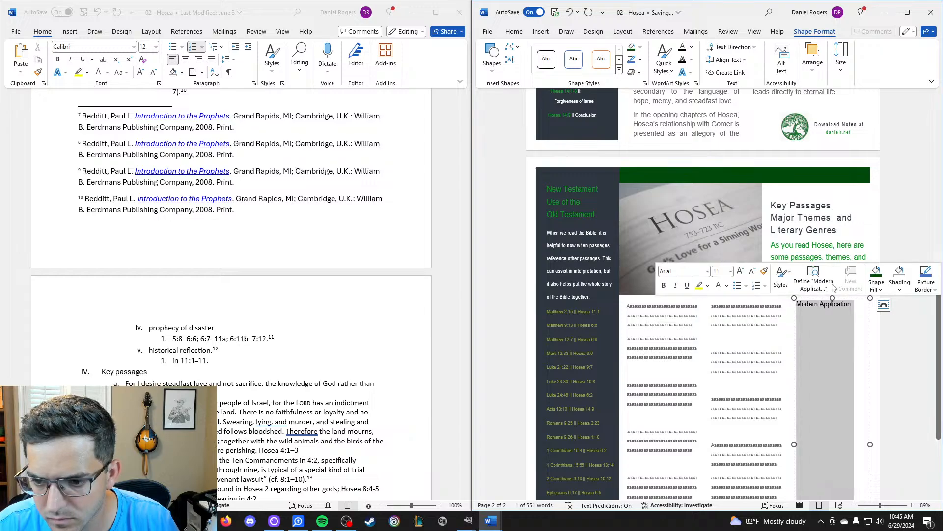
click(692, 47)
click(700, 229)
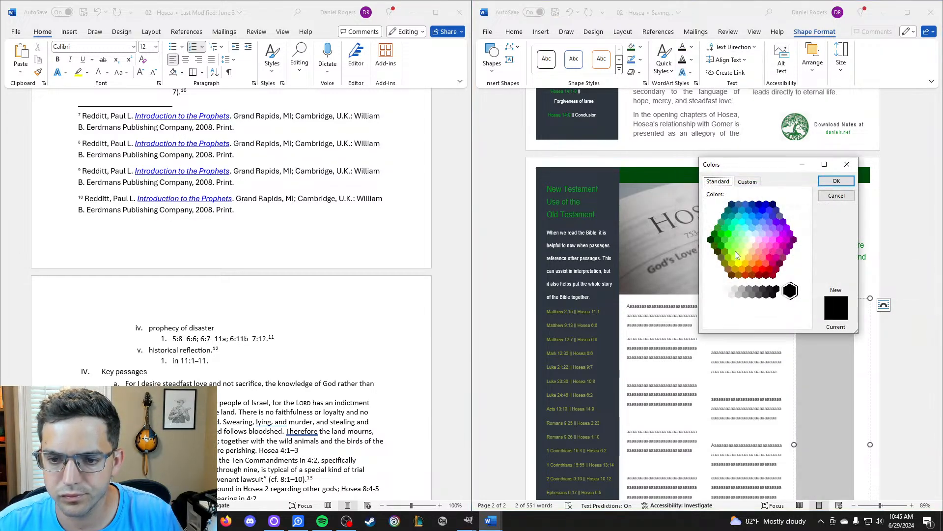
click(747, 182)
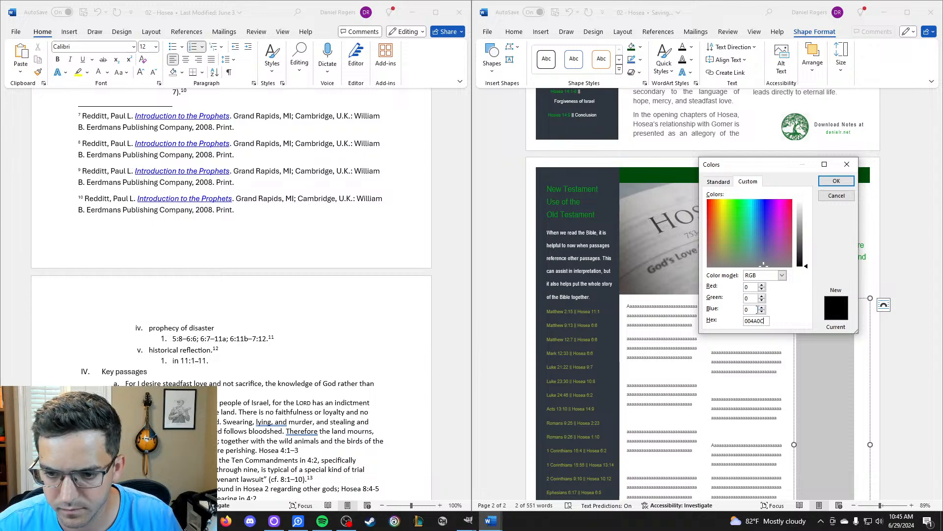
key(Home)
text(#)
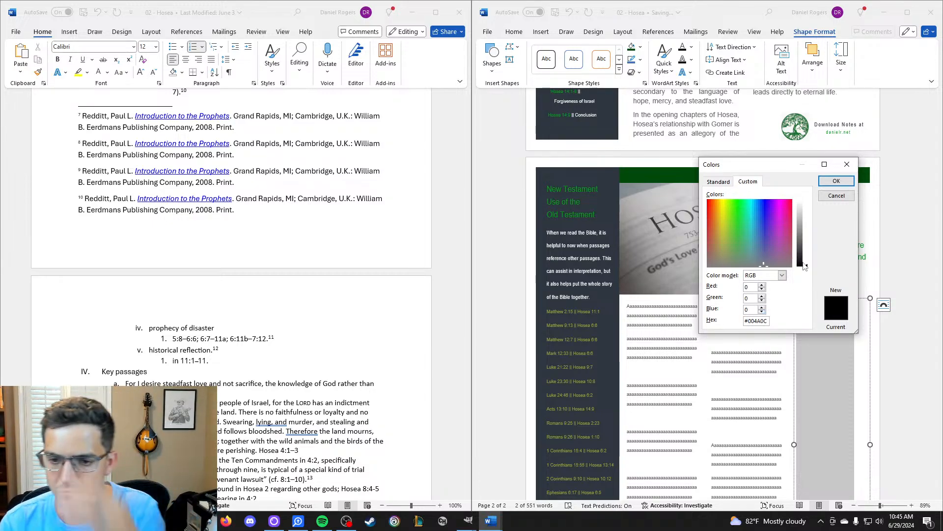
click(836, 181)
click(842, 345)
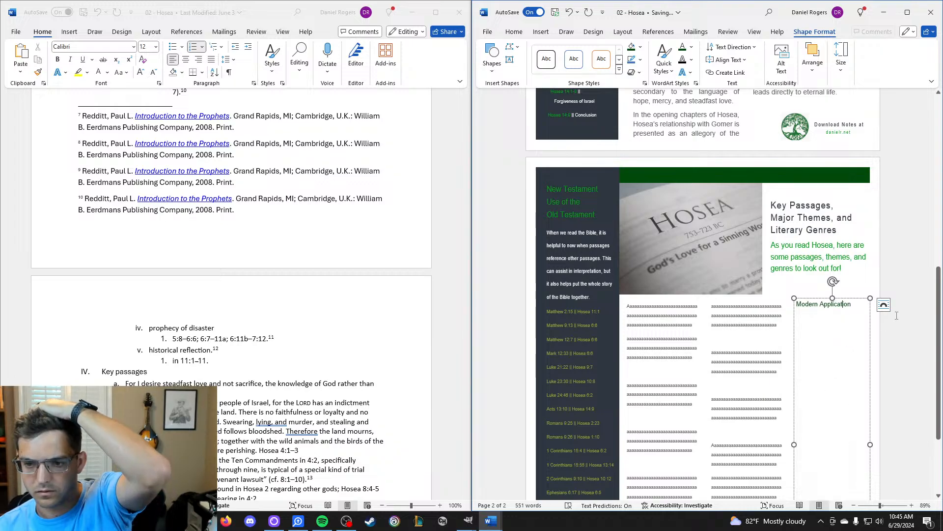
click(901, 278)
click(860, 311)
scroll(859, 309, down, 4)
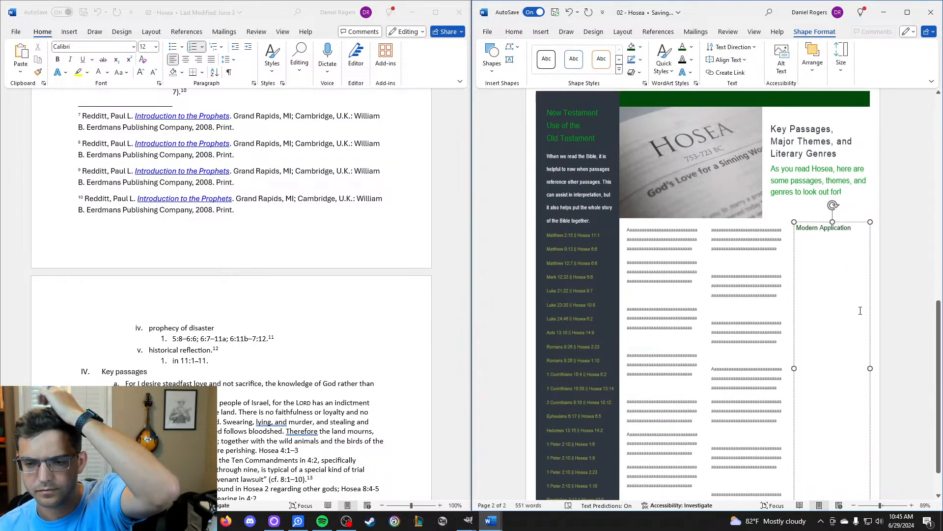
click(727, 183)
scroll(727, 240, up, 2)
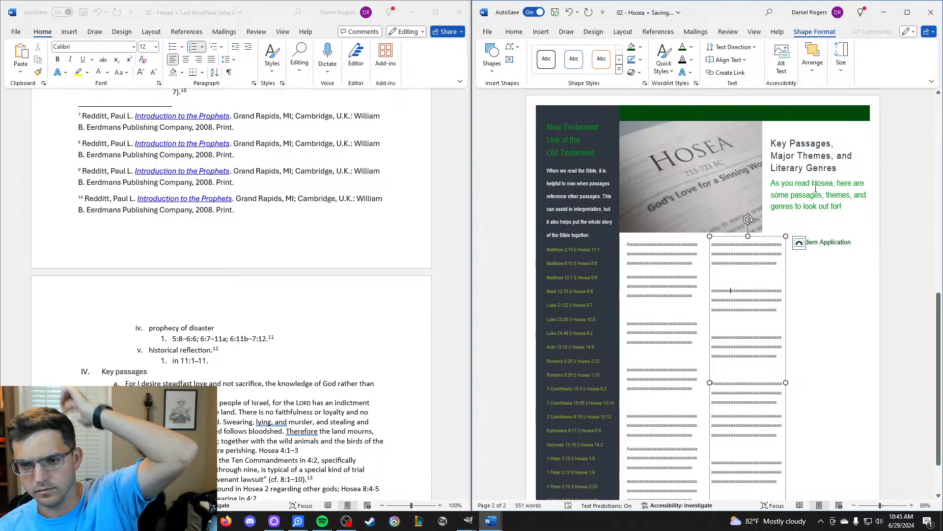
Remove the commas and the word "and" from the "Key Passages, Major Themes, and Literary Genres" title beside the picture.
click(838, 168)
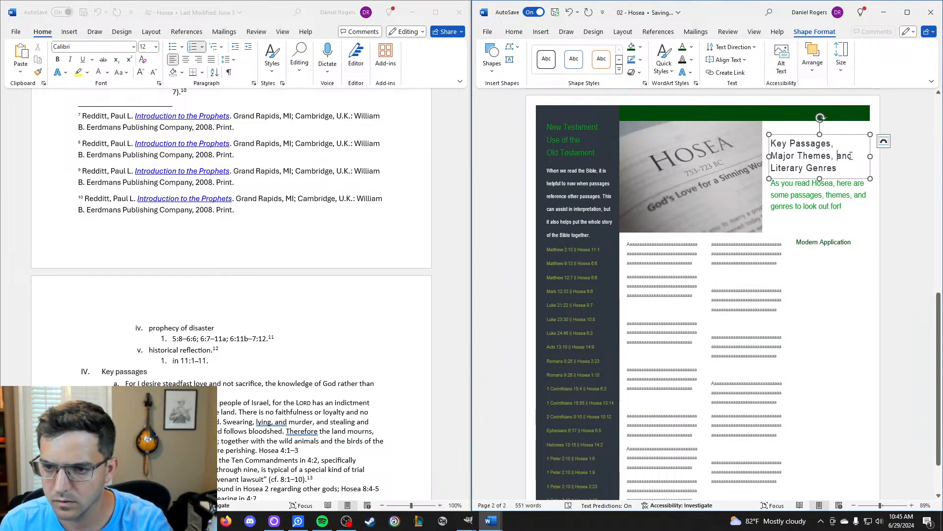
double_click(843, 155)
key(BackSpace)
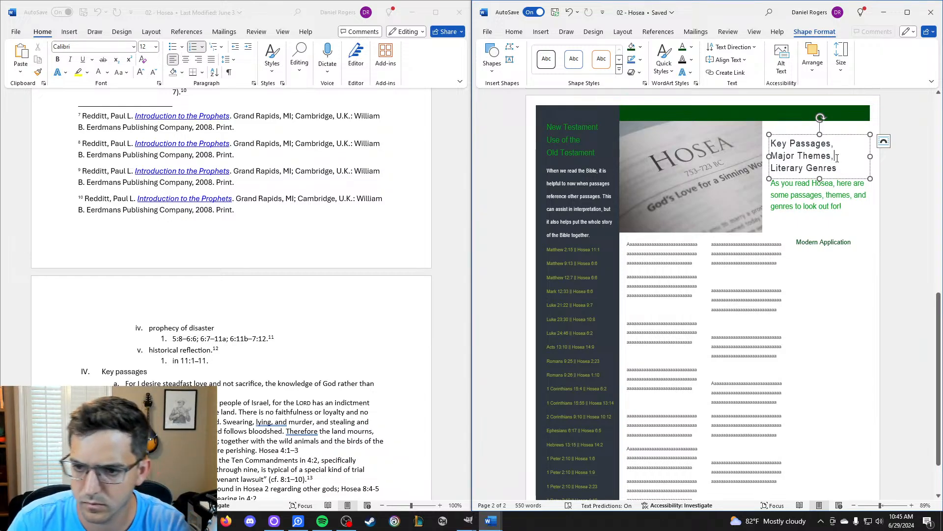
click(839, 147)
key(BackSpace)
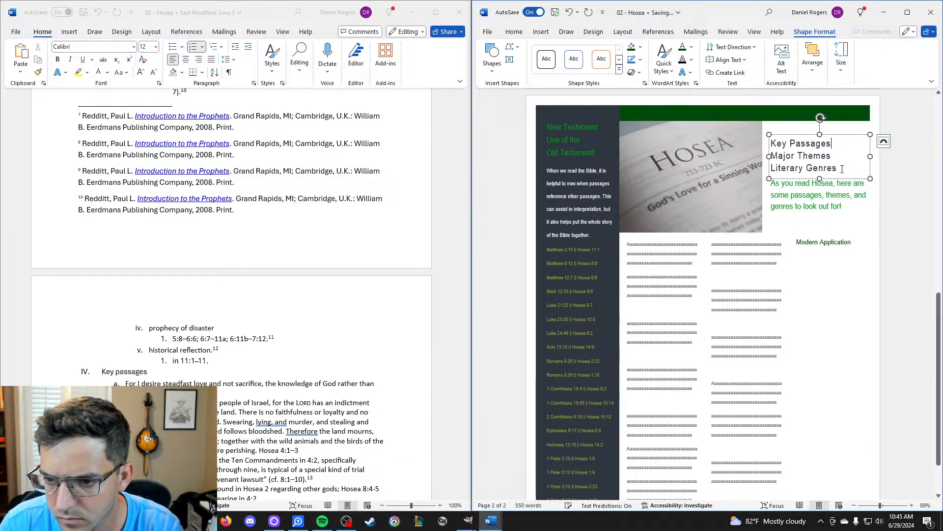
Shift the green introductory text beside the picture down slightly and extend the title text box above it downward.
click(837, 212)
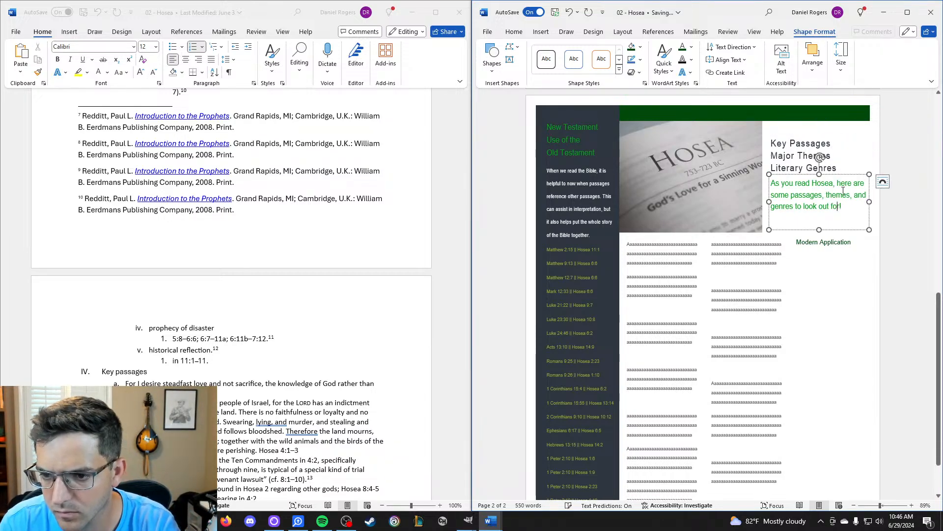
click(819, 173)
drag(819, 176, 819, 187)
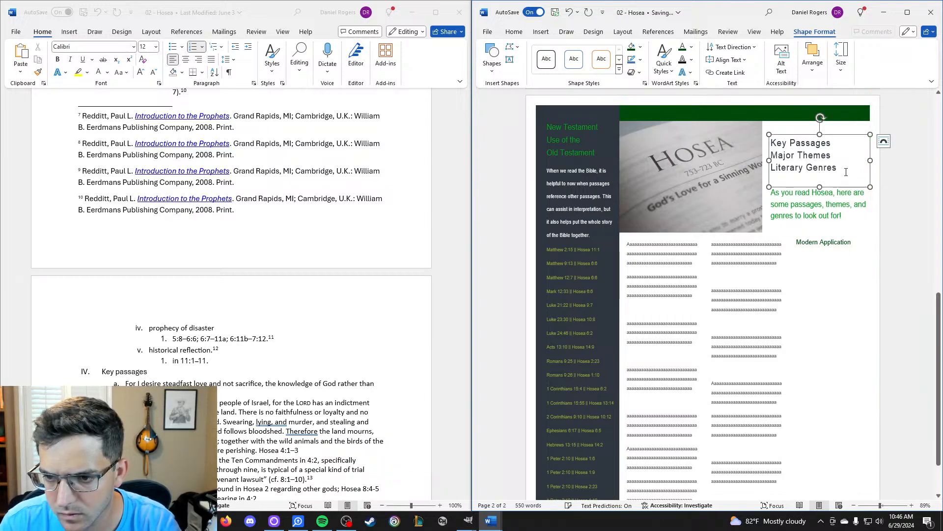
Add "Modern Application" as a new line below "Literary Genres" in the title text box.
key(Return)
text(Mo)
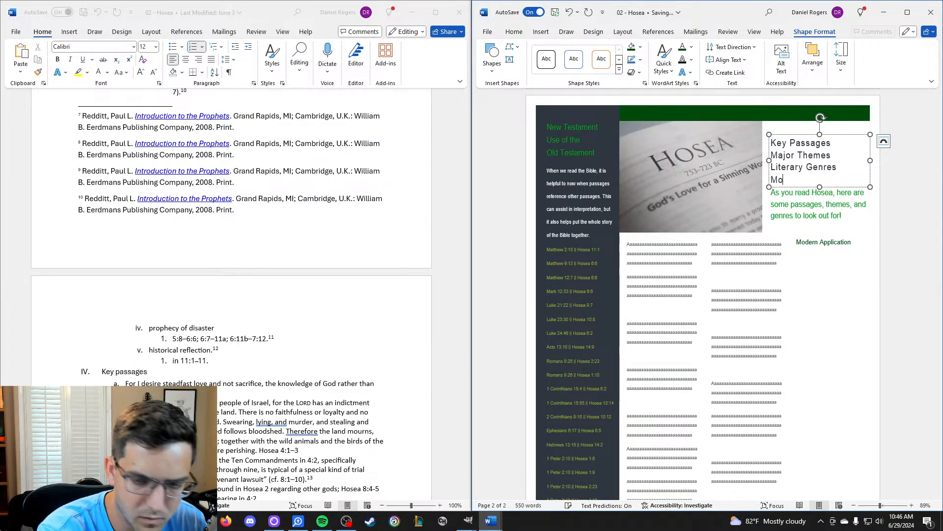
text(dern Application)
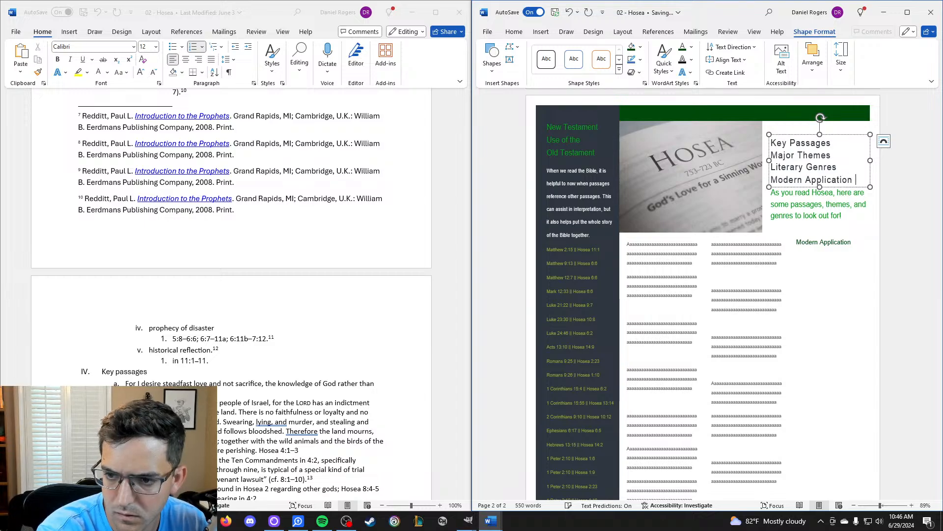
scroll(860, 178, down, 3)
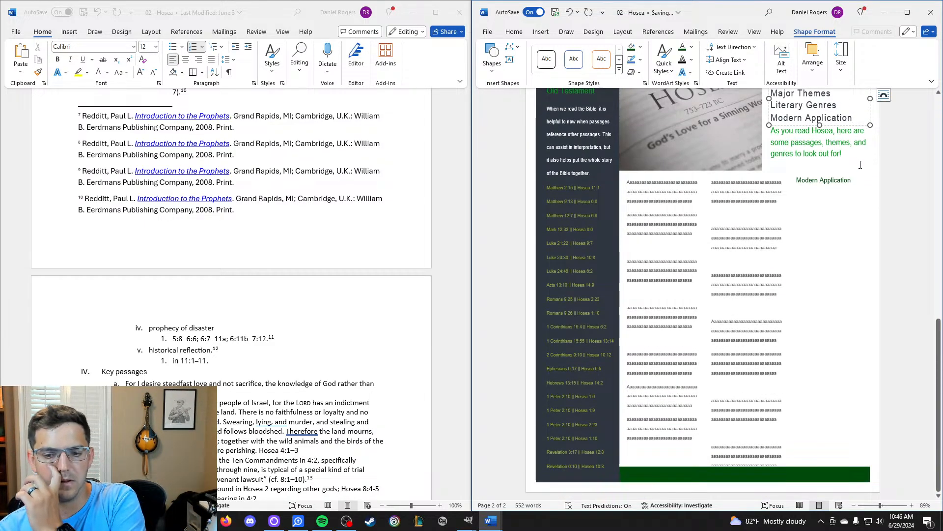
Delete several placeholder paragraphs from the middle of the second column's text box on the second page.
click(753, 373)
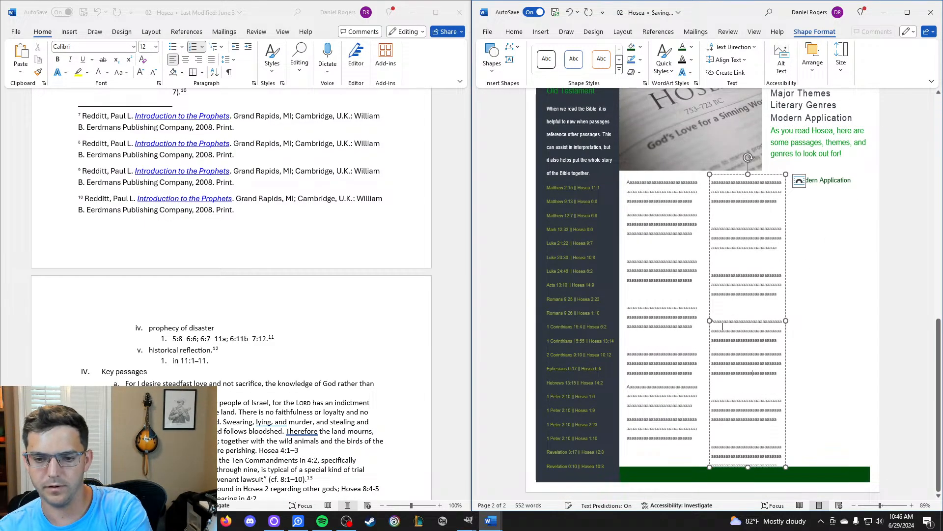
drag(712, 229, 784, 393)
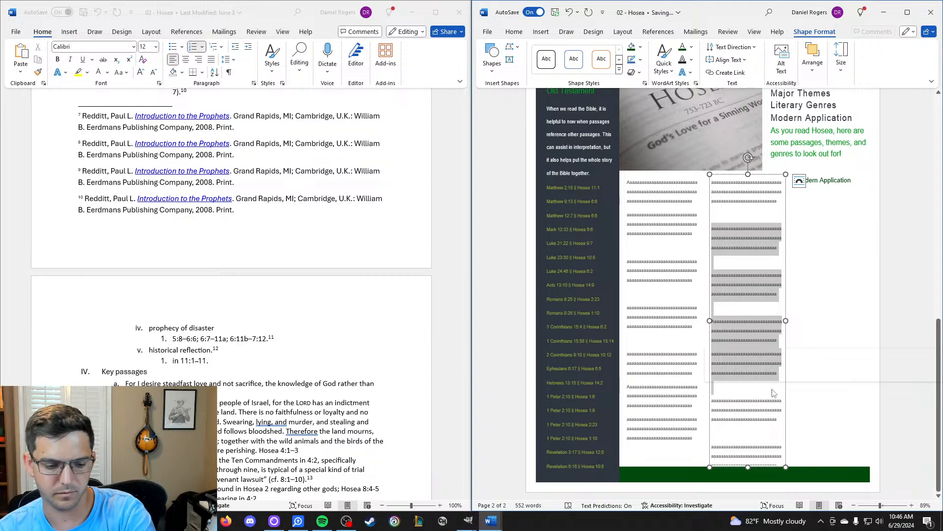
key(Delete)
drag(712, 262, 762, 387)
key(Delete)
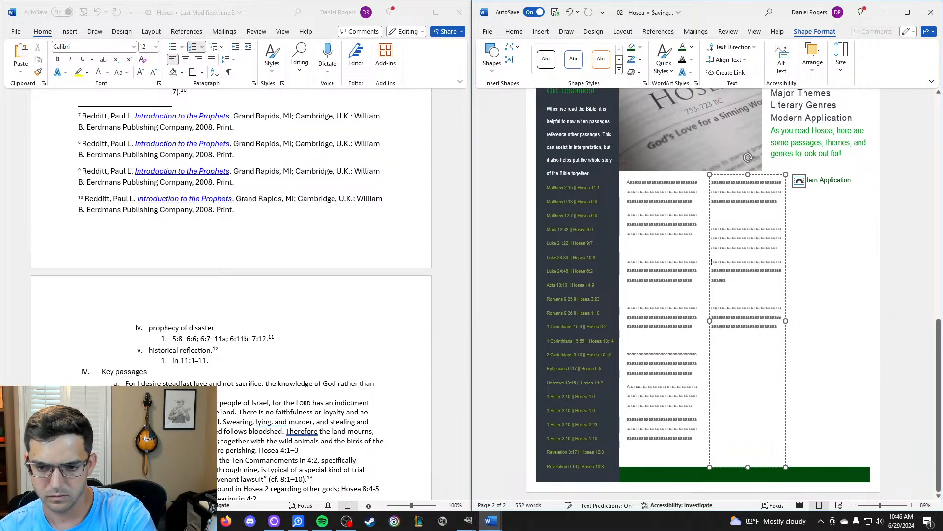
click(855, 268)
Review the newsletter's two pages, comparing the first page's layout and contents list with the second page's columns and title.
scroll(869, 250, up, 2)
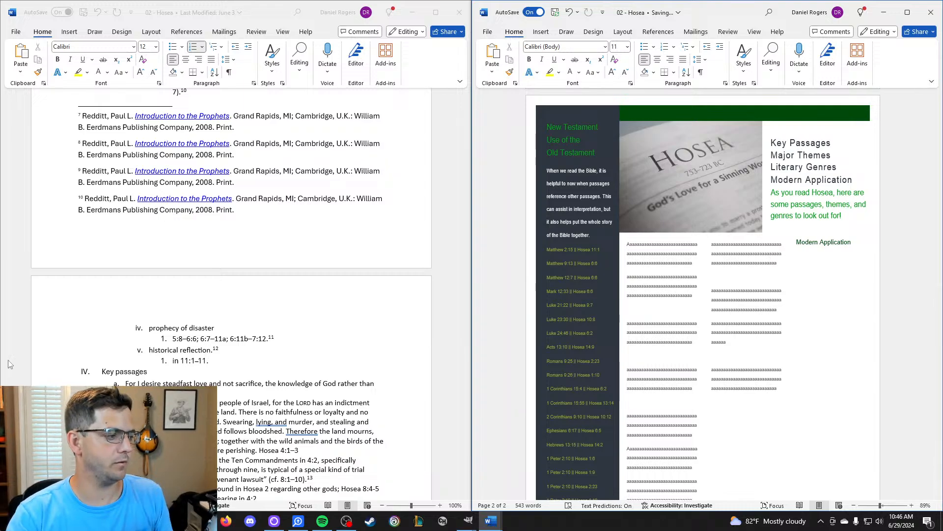
scroll(727, 305, up, 1)
scroll(747, 284, up, 12)
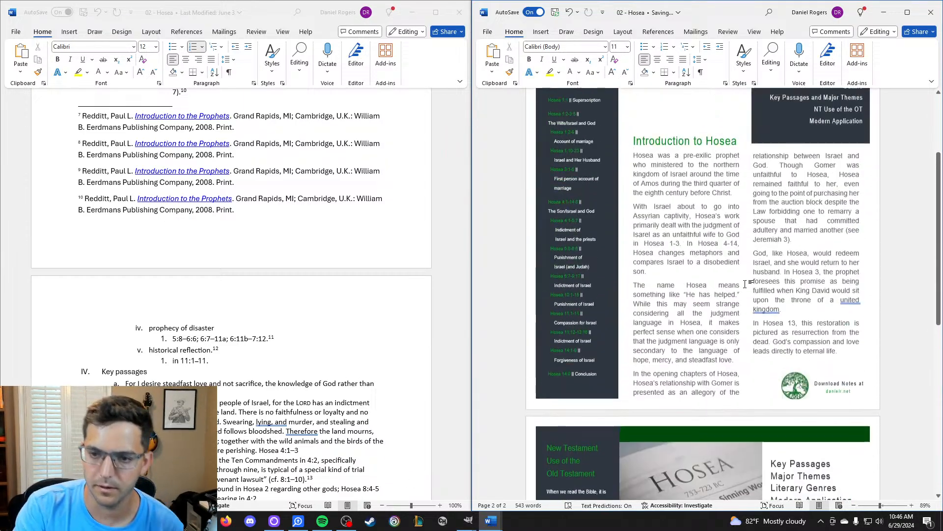
scroll(749, 267, down, 9)
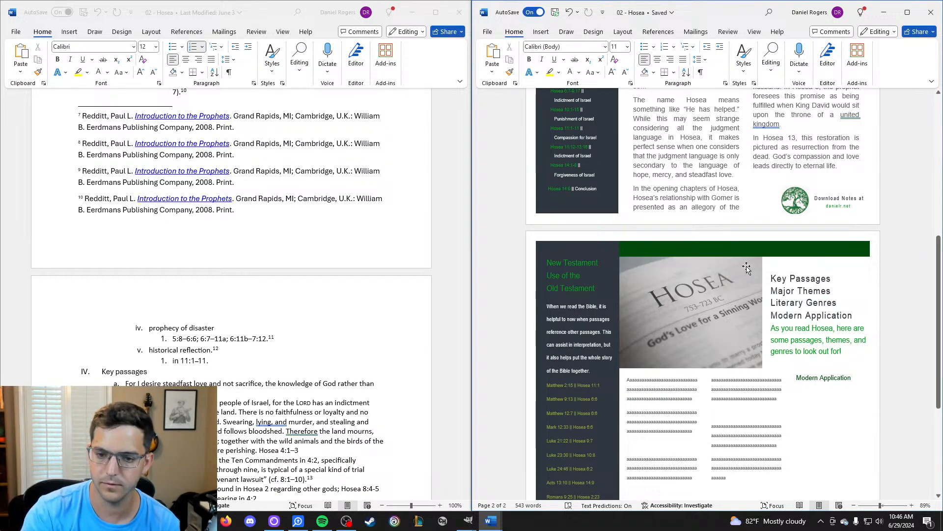
scroll(746, 268, down, 5)
scroll(745, 257, up, 12)
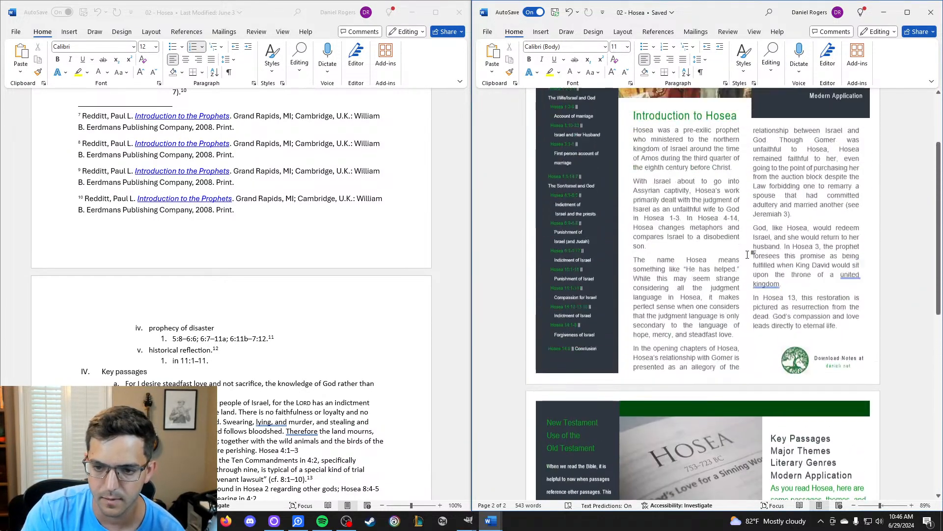
scroll(760, 246, down, 11)
scroll(760, 247, down, 1)
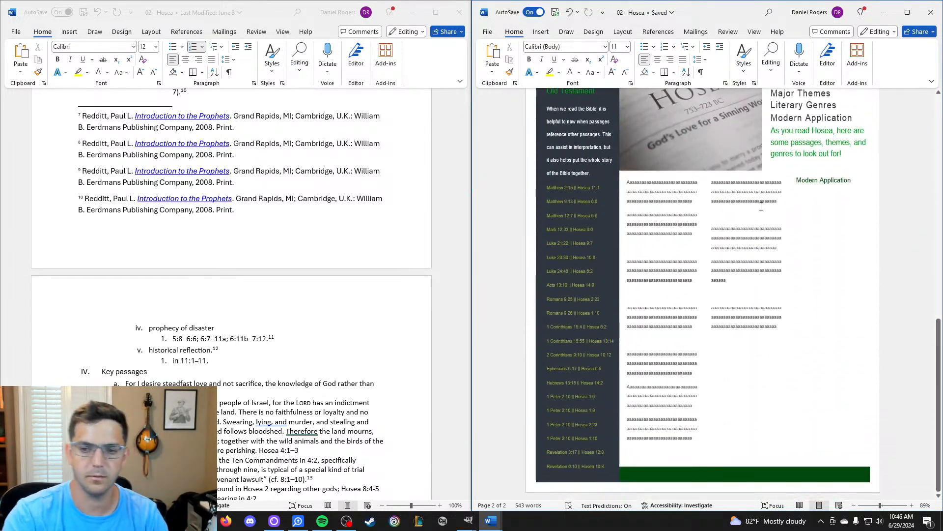
click(649, 192)
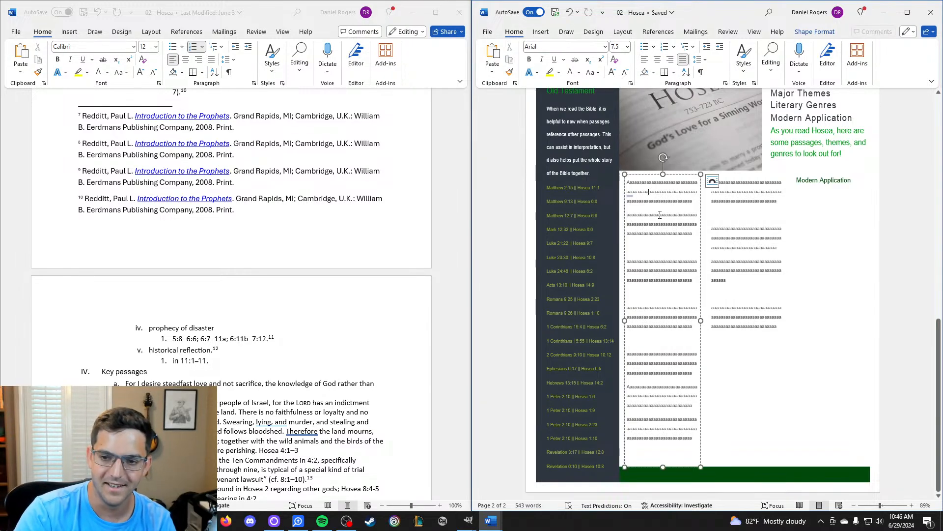
click(891, 209)
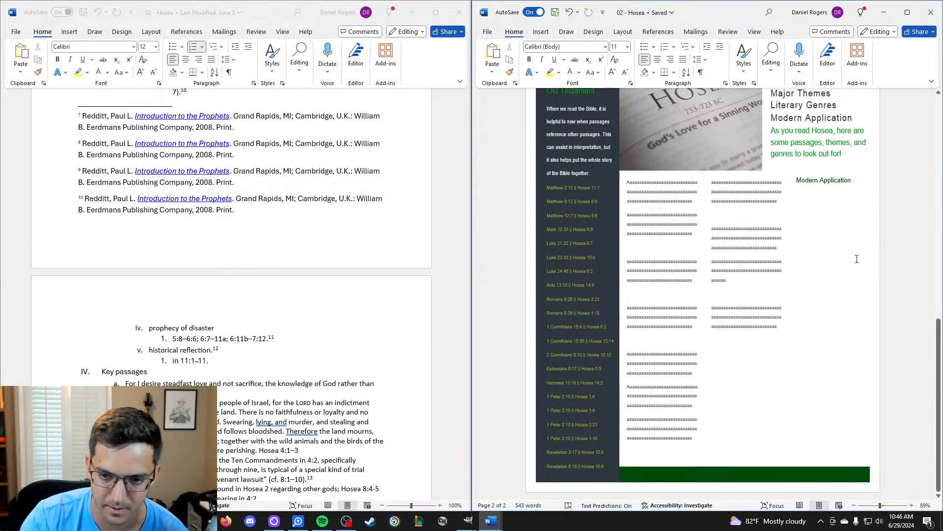
scroll(858, 263, up, 10)
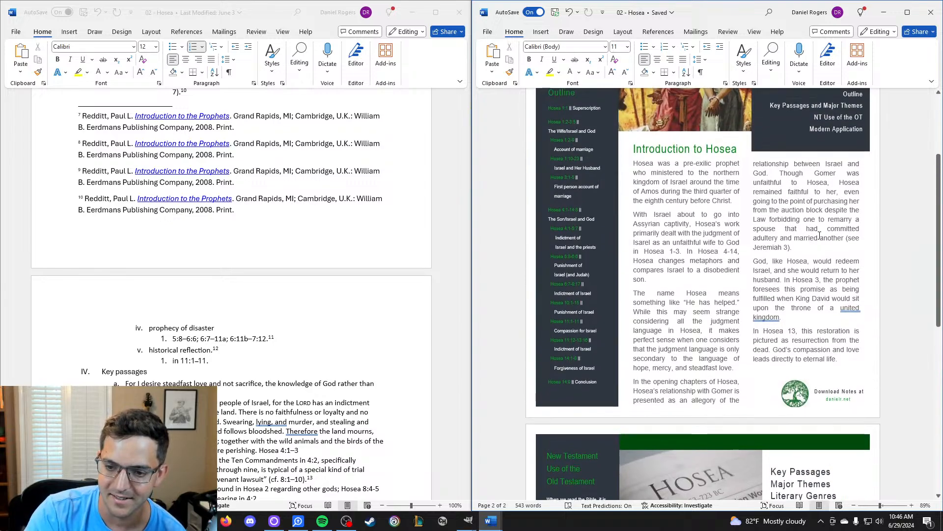
scroll(819, 236, down, 7)
scroll(801, 295, down, 2)
scroll(795, 292, up, 7)
scroll(795, 292, up, 3)
scroll(796, 288, down, 3)
scroll(796, 289, up, 5)
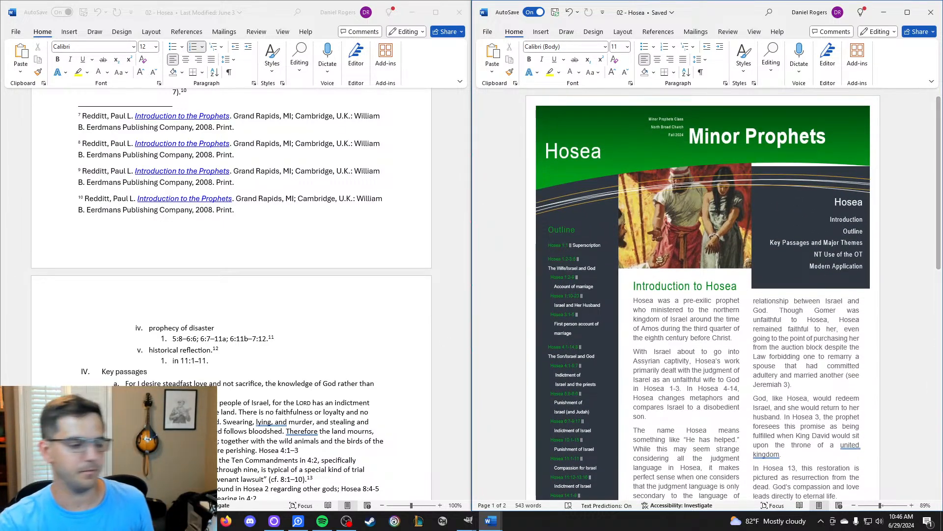